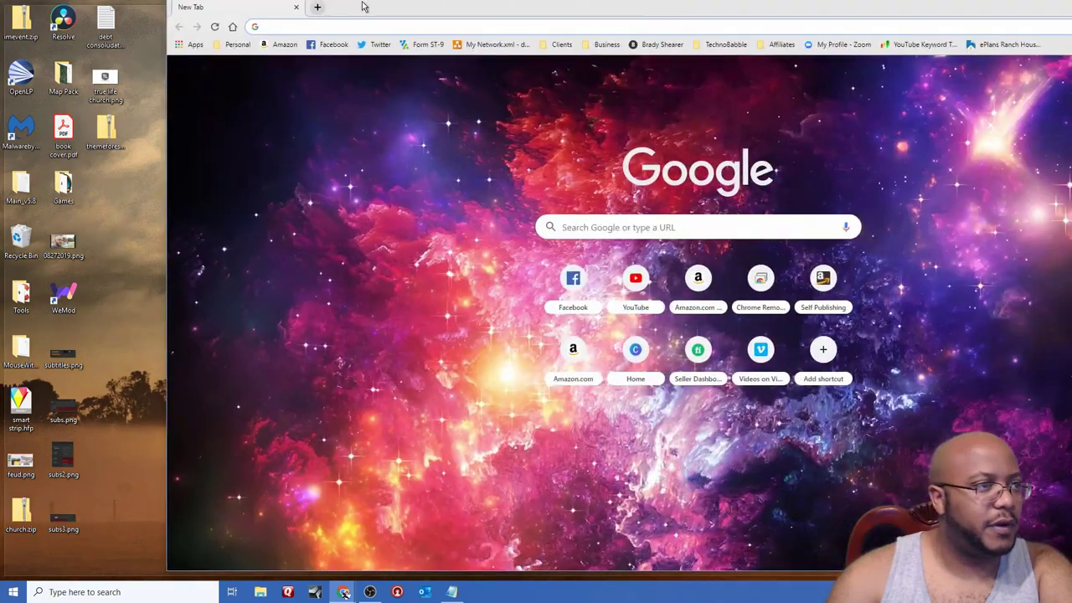
- Open the bookmarked Pro Church Tools site in a maximized window and examine the 11-part church website homepage formula article down to Part #1 – Logo
double_click(342, 17)
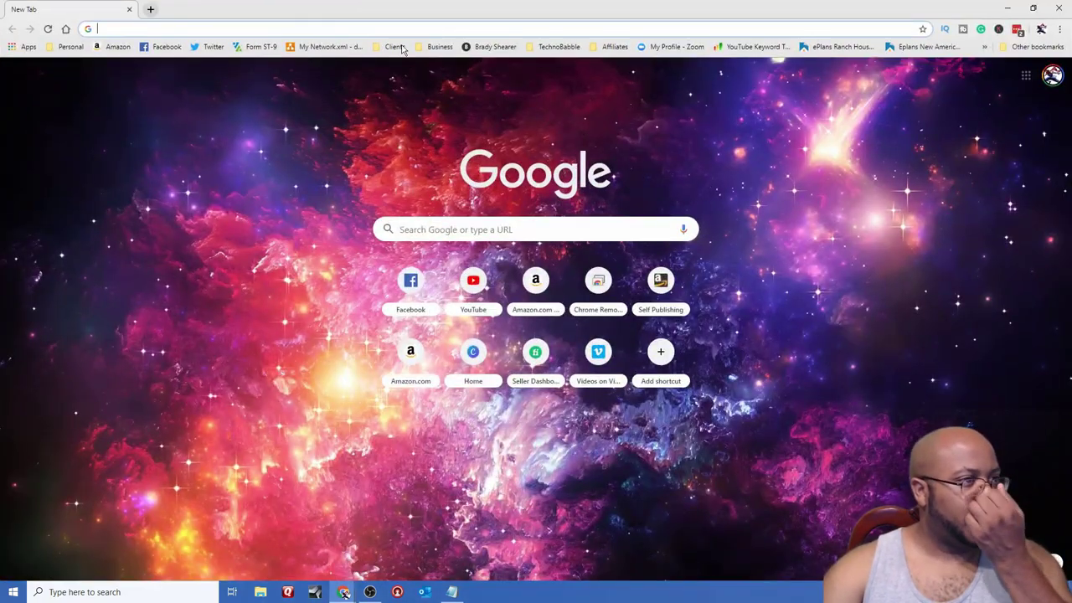
click(492, 46)
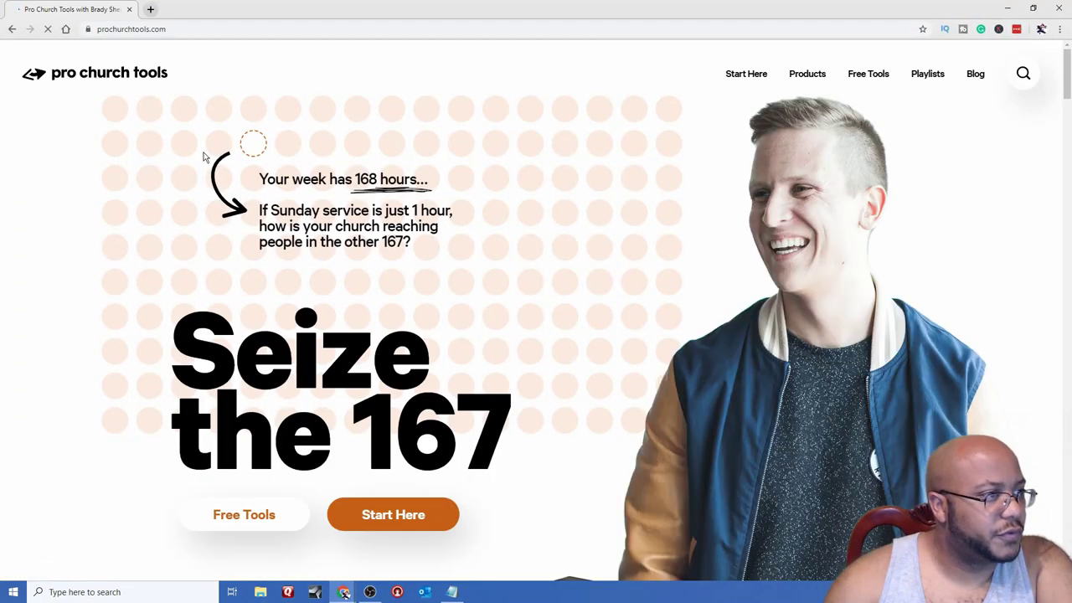
scroll(407, 271, down, 5)
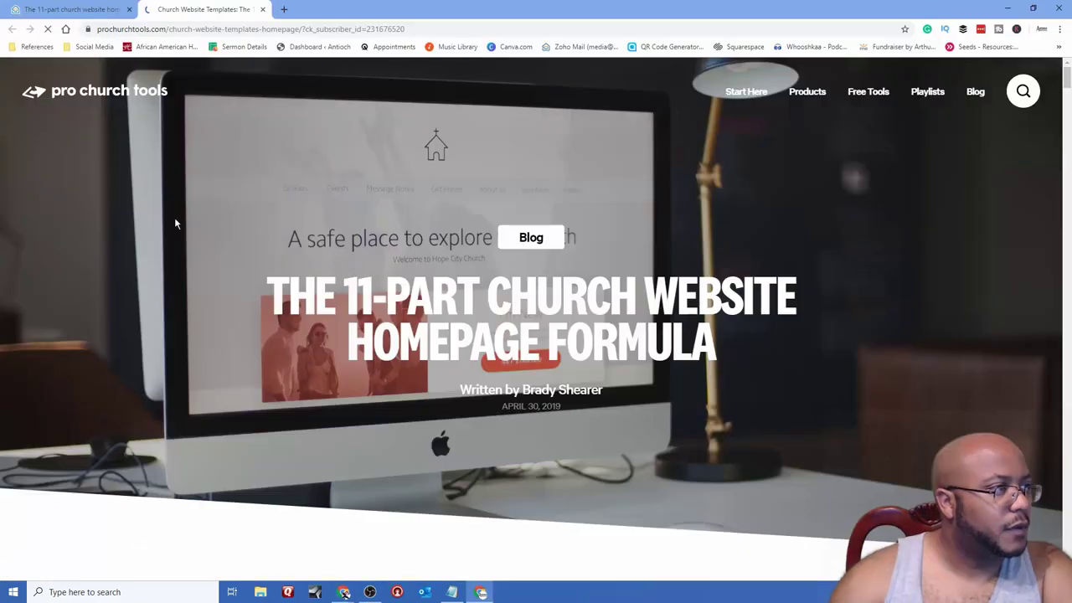
scroll(206, 259, down, 6)
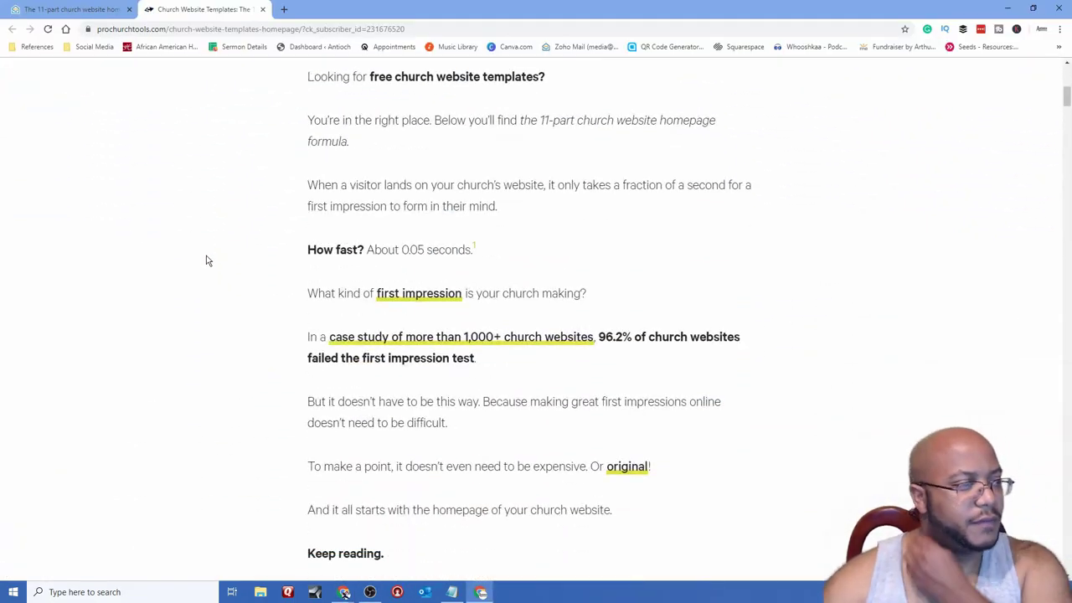
scroll(263, 259, down, 7)
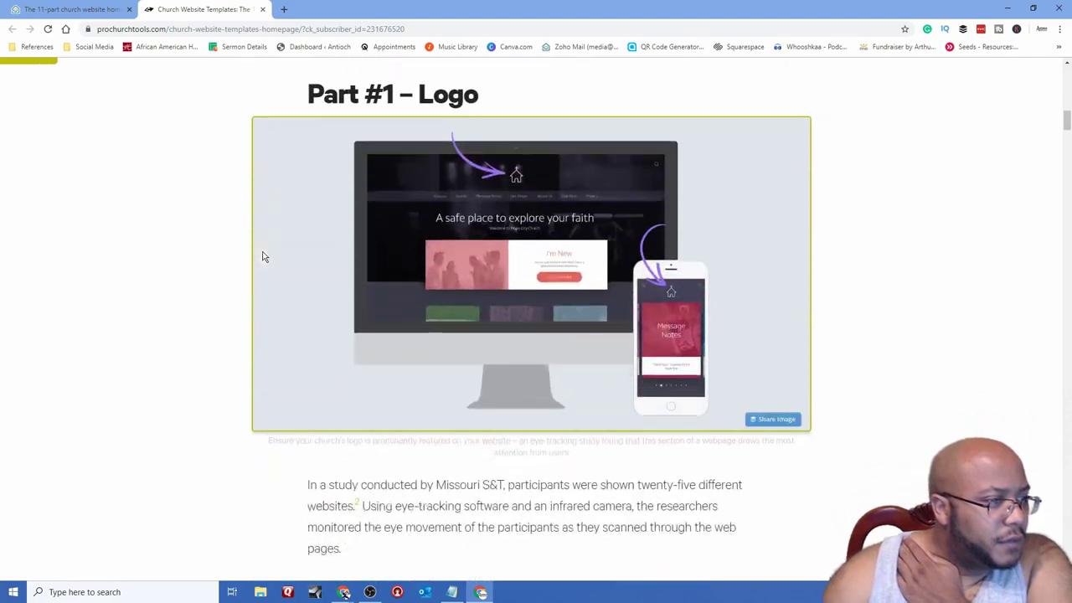
- Close the webmail tab with the homepage formula message and minimize the article's browser window
click(68, 10)
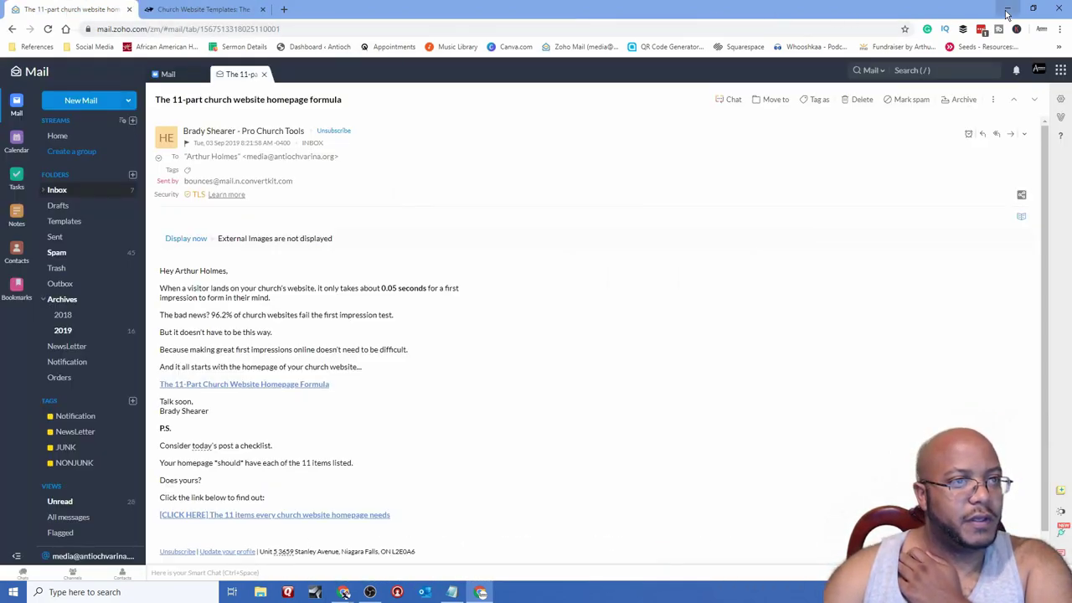
click(130, 10)
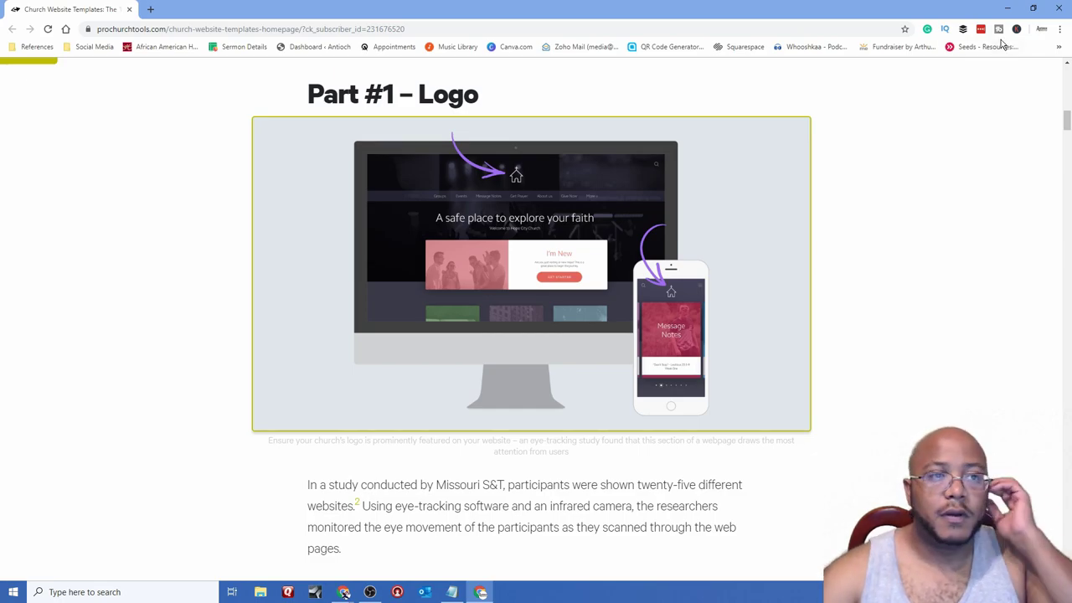
click(1006, 10)
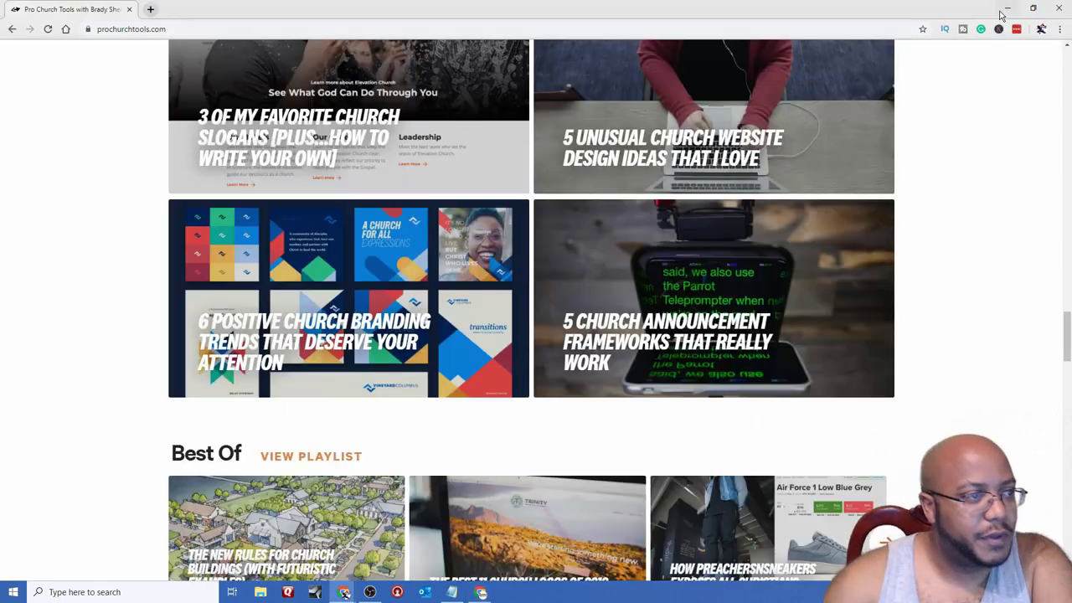
- Go to bluehost.com and open the hosting account login
click(853, 28)
text(bluehost)
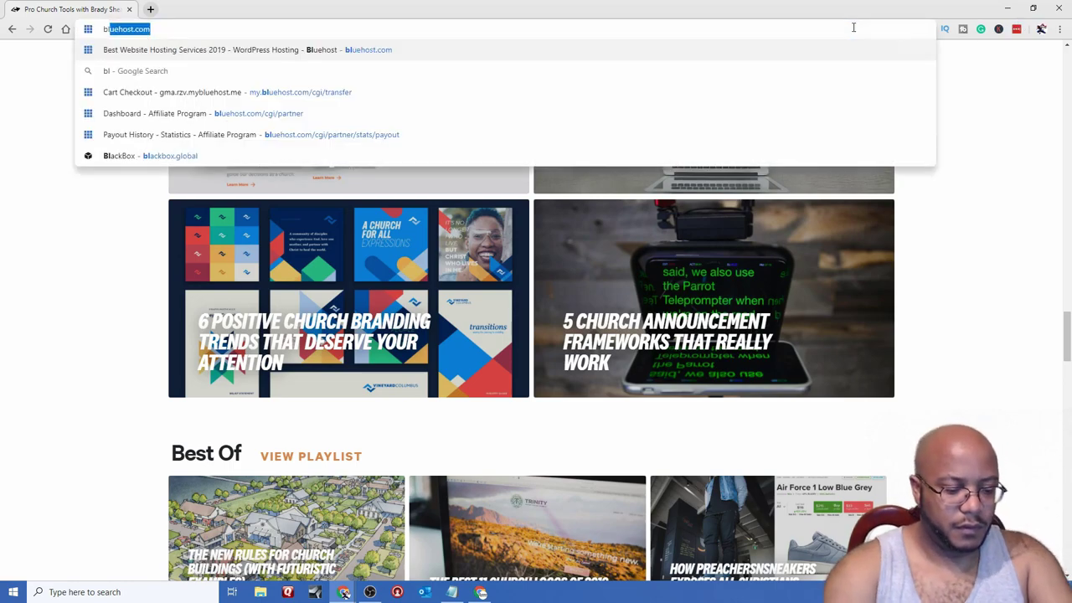
key(Return)
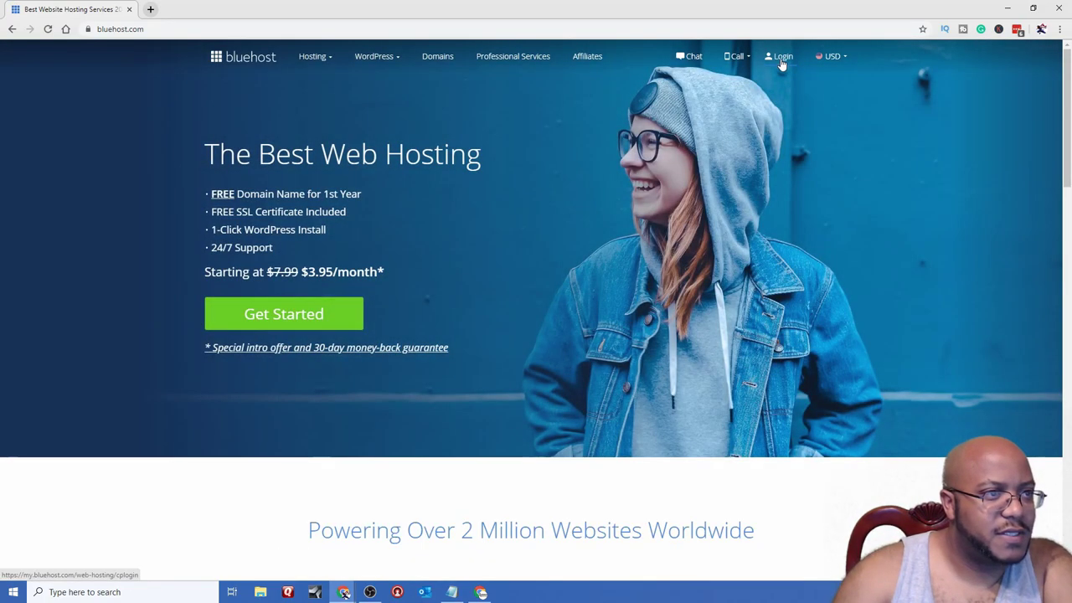
click(783, 63)
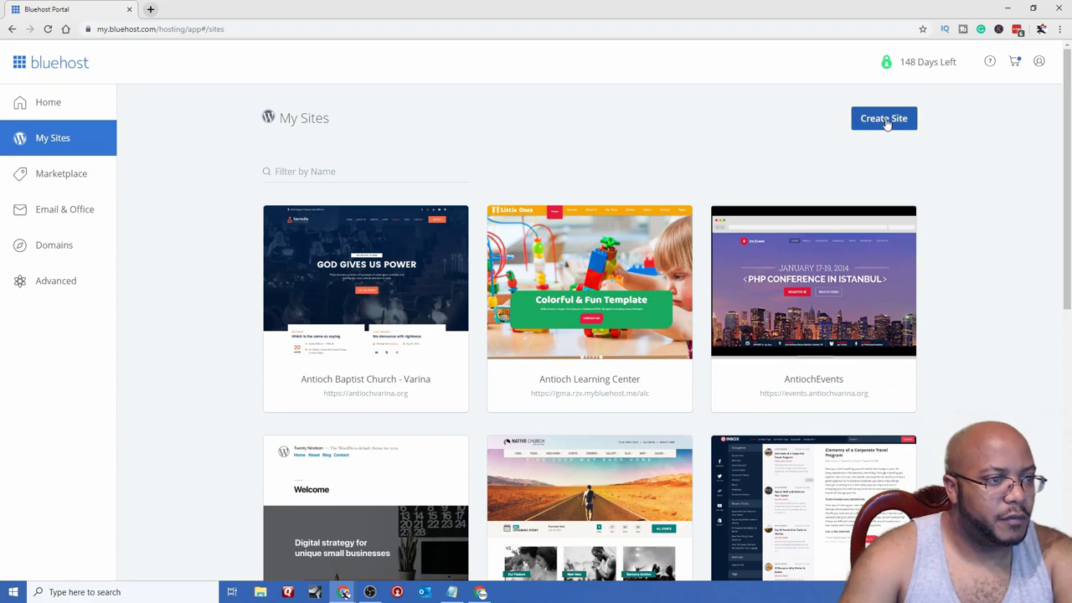
- Start creating a new WordPress site in Bluehost and enter "prochurchtools site" as its site name
click(885, 120)
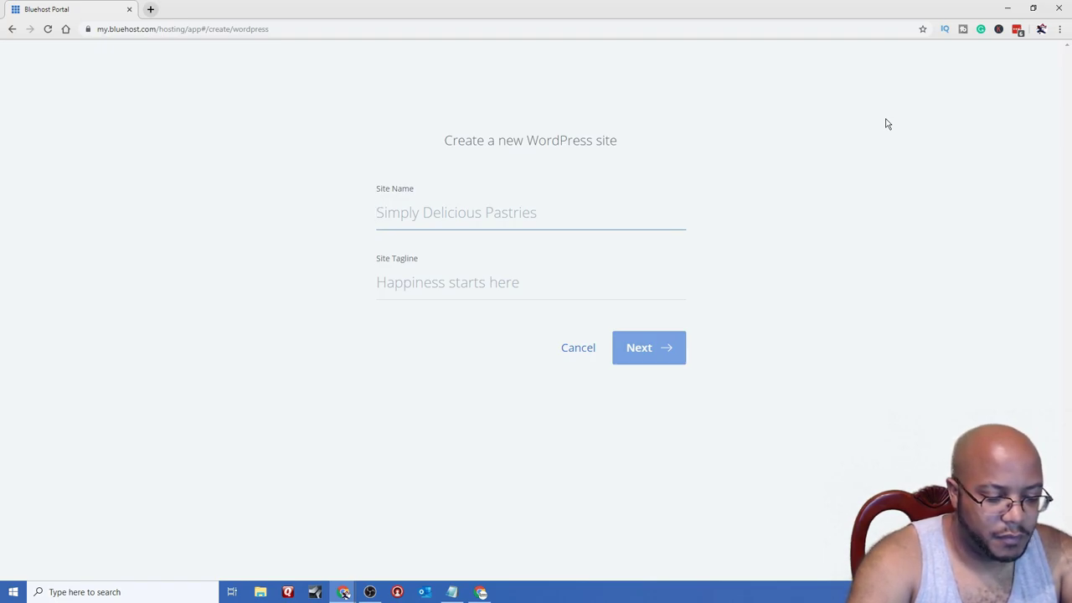
text(prochurc)
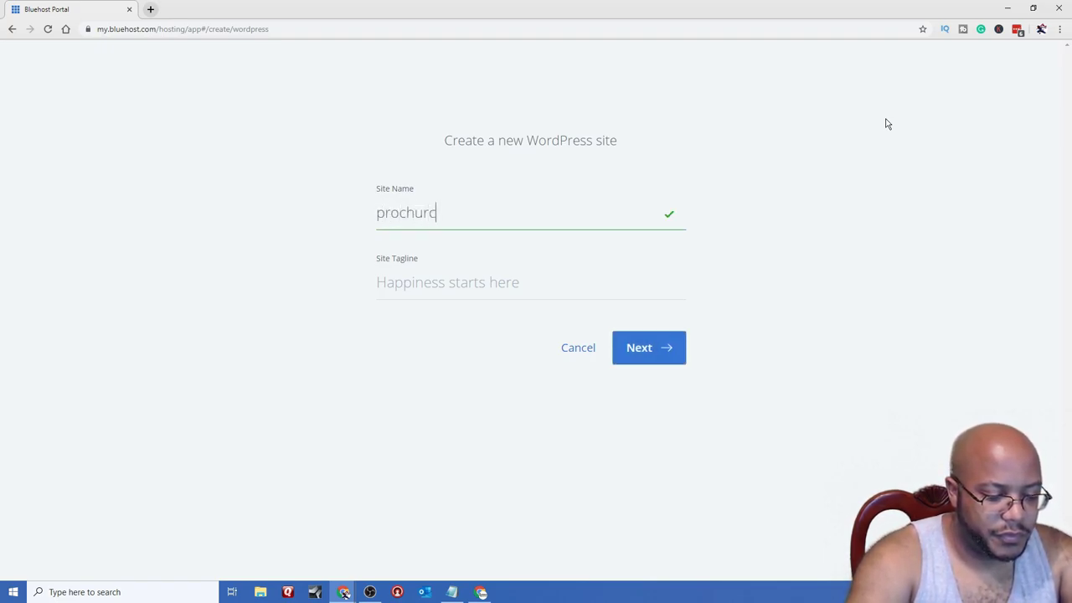
text(ht)
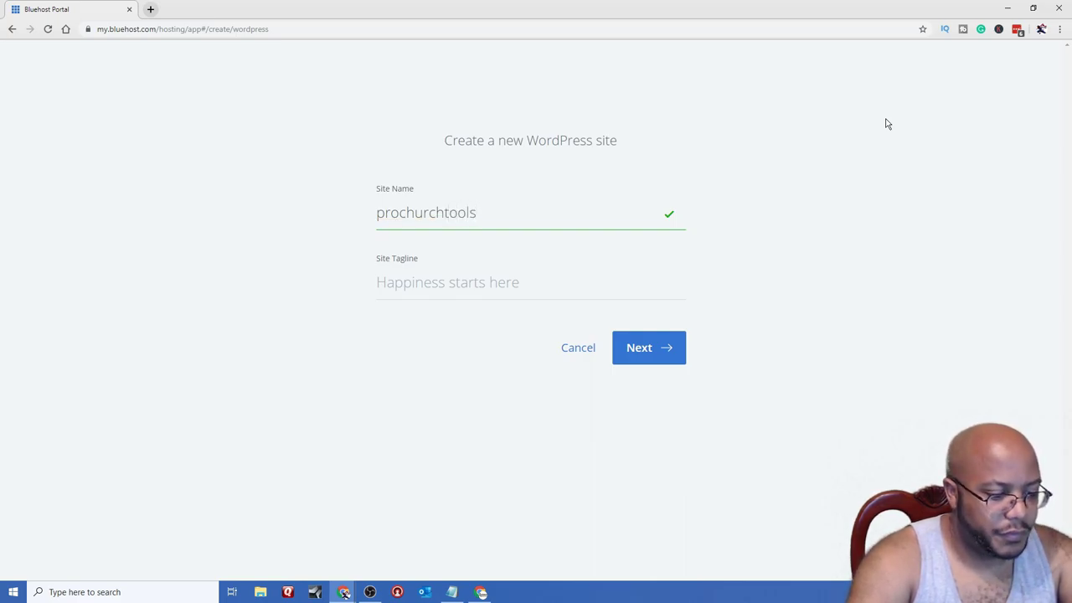
text(ools )
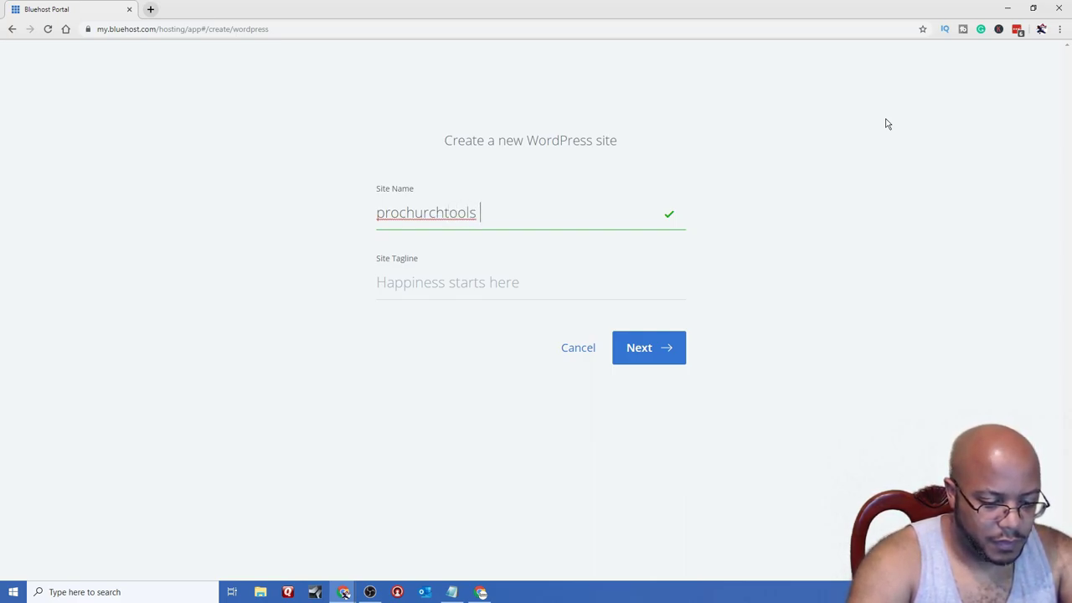
text(site)
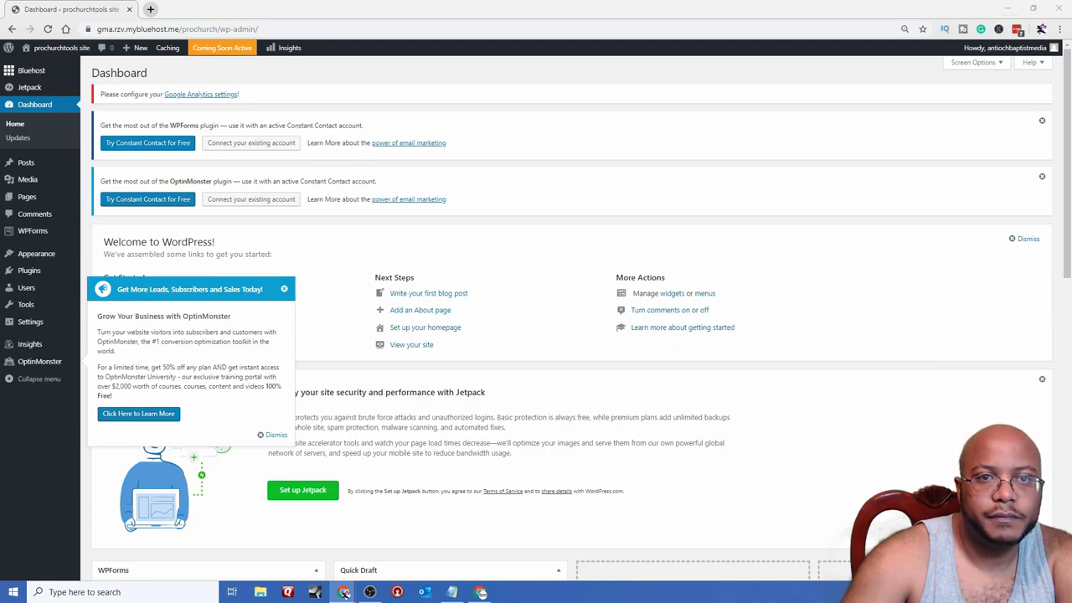
- Dismiss the OptinMonster promotion on the WordPress dashboard and consult the article's Part #1 – Logo section before returning to the dashboard
click(344, 593)
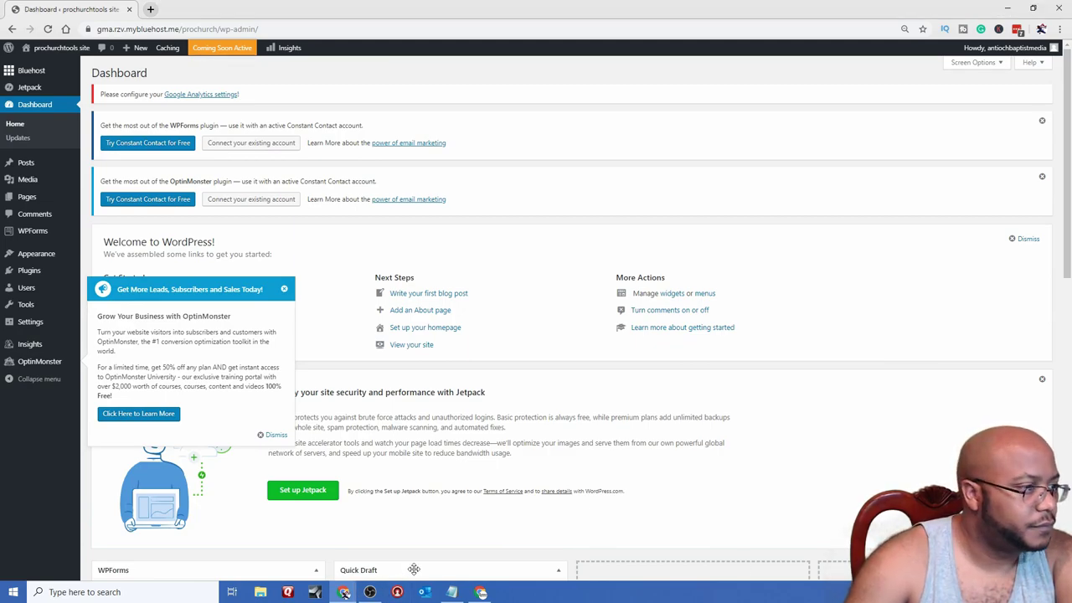
click(276, 436)
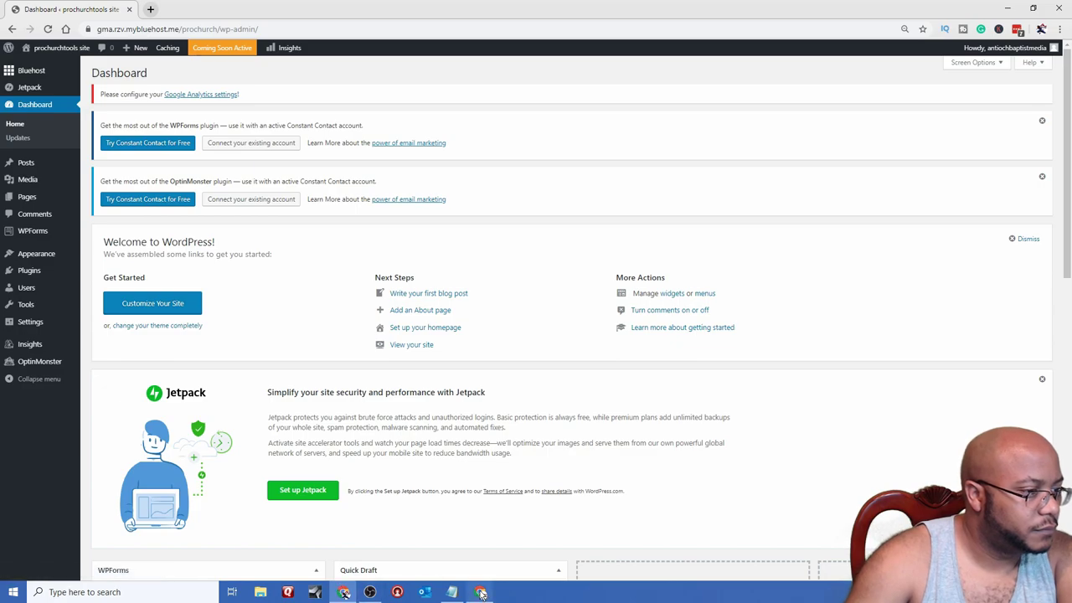
click(474, 592)
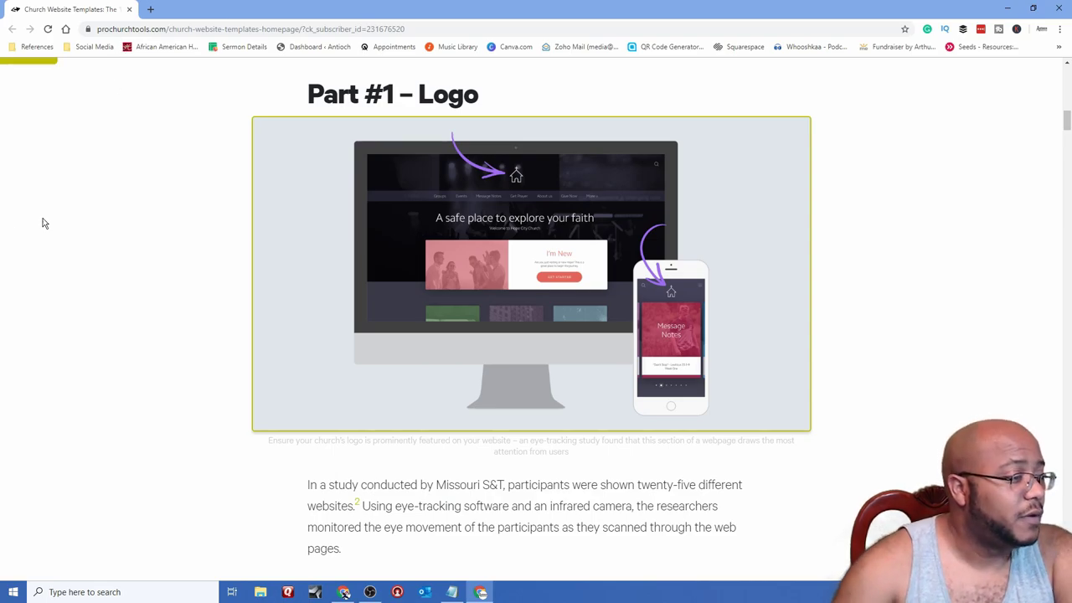
click(1012, 13)
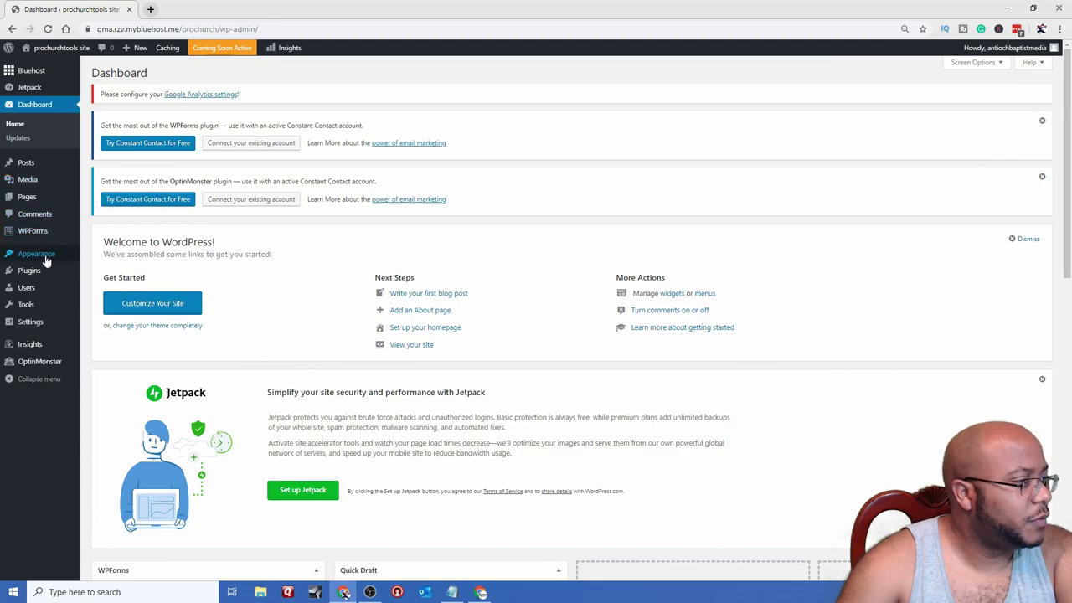
- Open the WordPress theme manager, start adding a new theme and search the theme directory for "church"
mouse_move(46, 261)
click(110, 261)
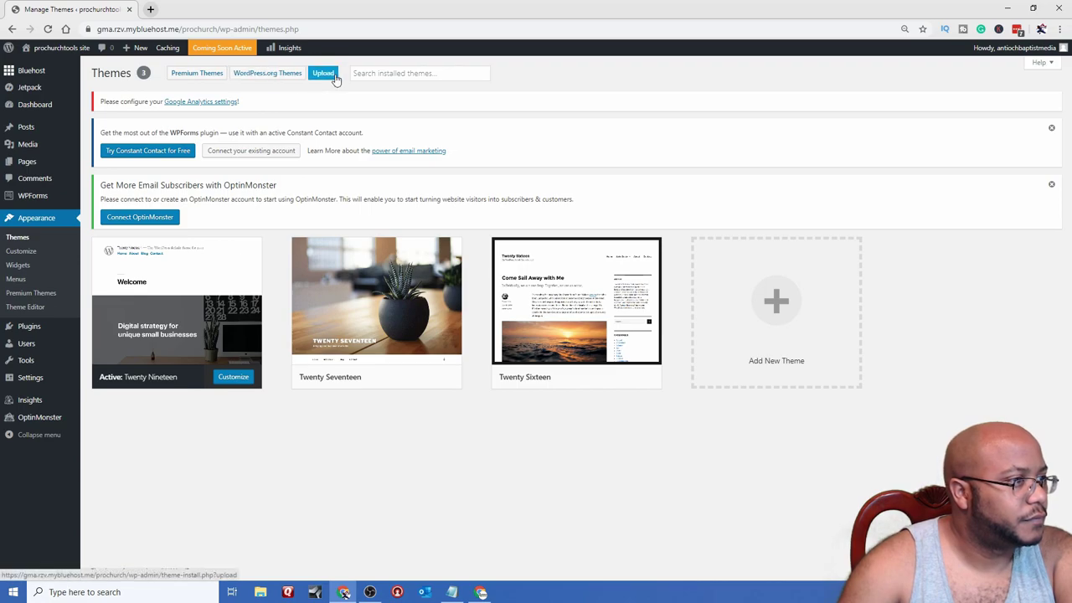
click(719, 292)
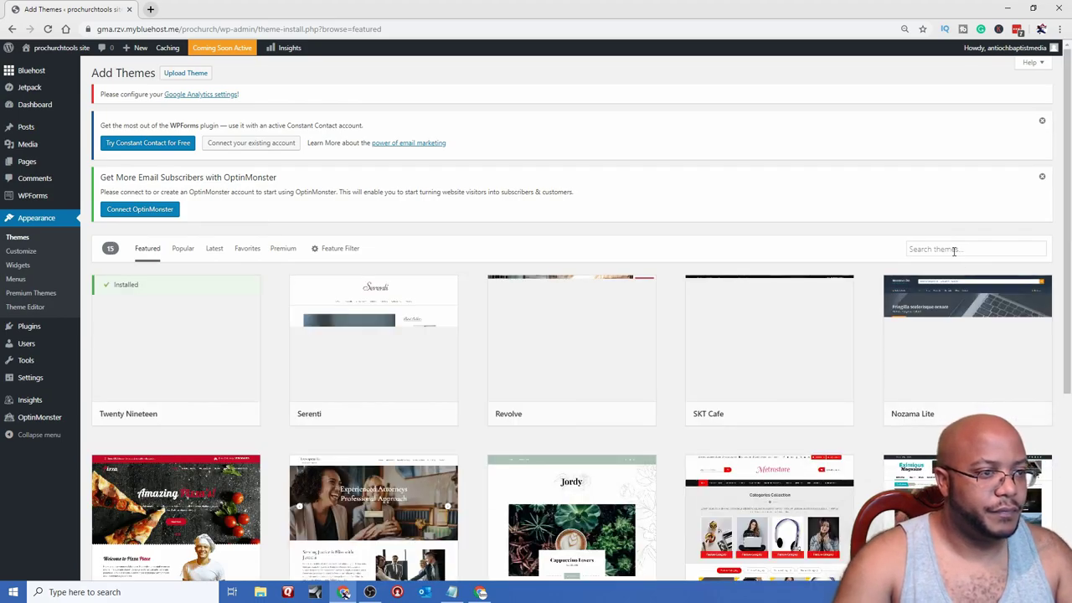
click(954, 249)
text(churc)
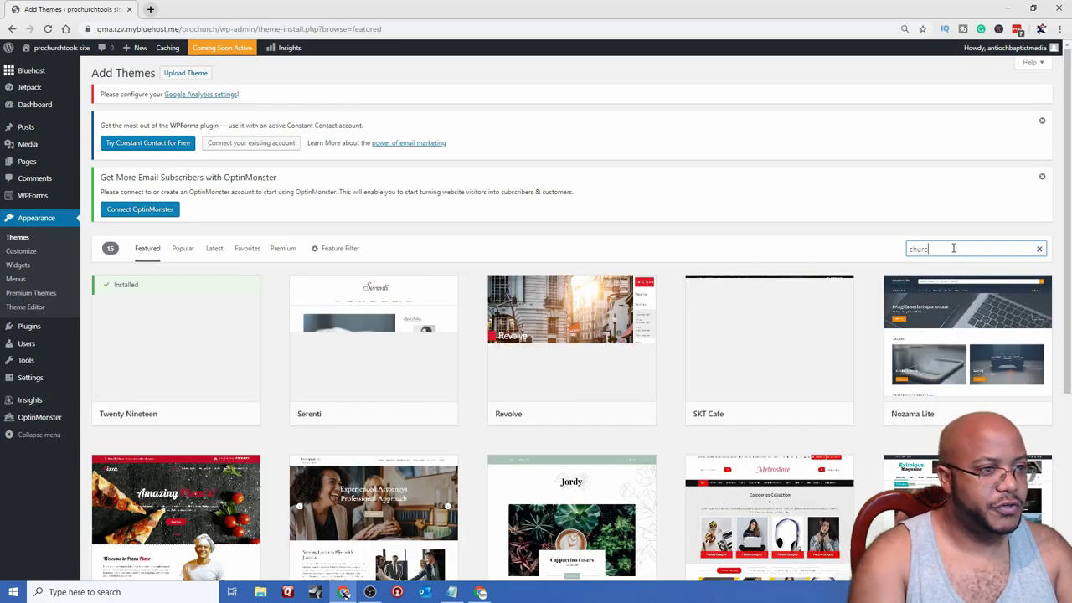
text(h)
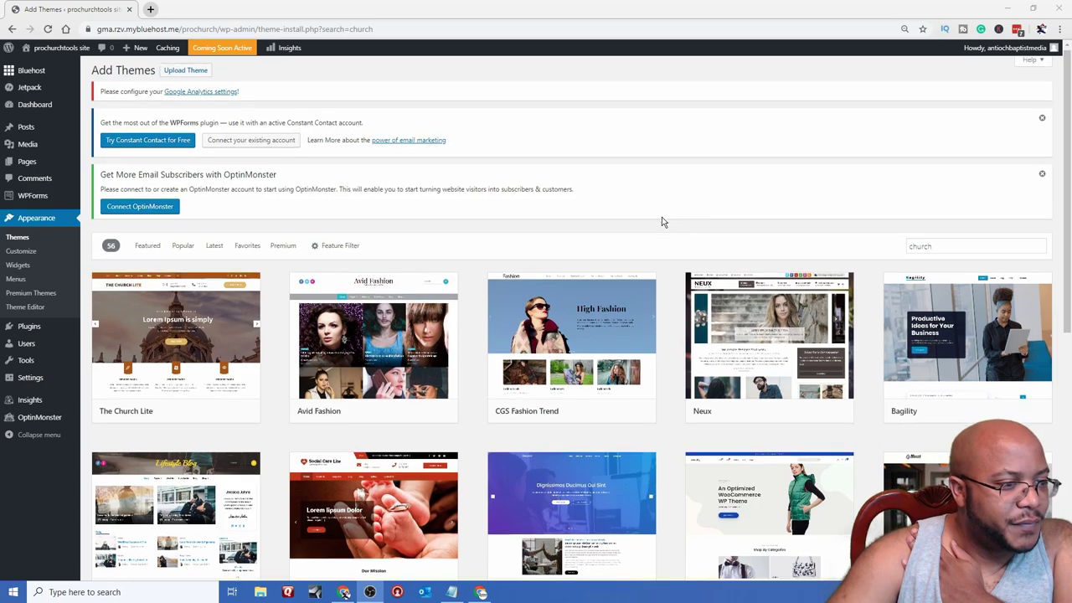
- Preview the Magazine Blog theme from the church search results, install it and close the preview without activating it
scroll(662, 217, down, 2)
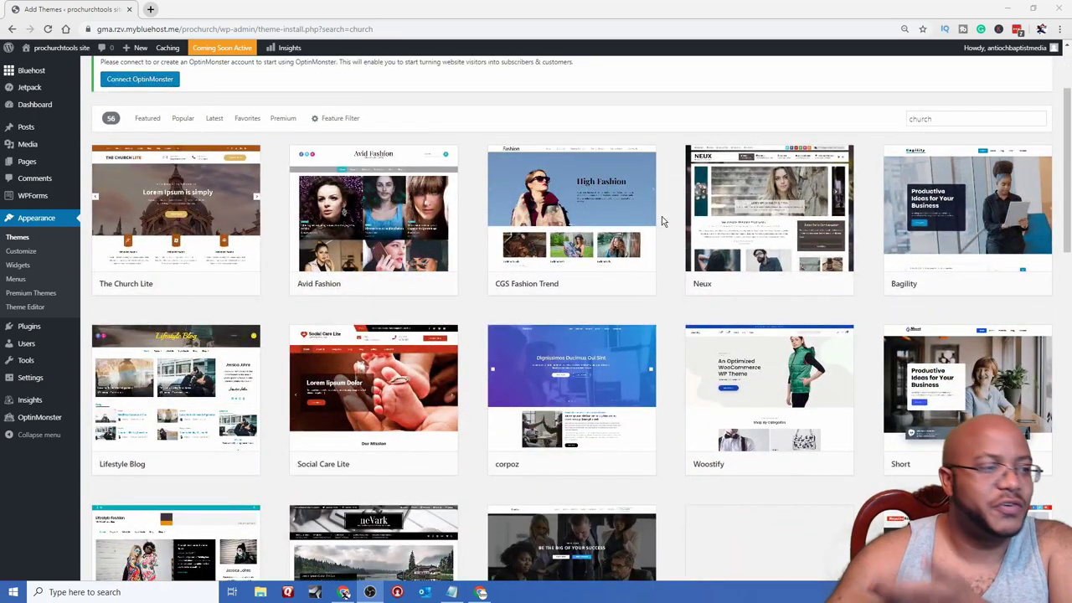
scroll(661, 216, down, 3)
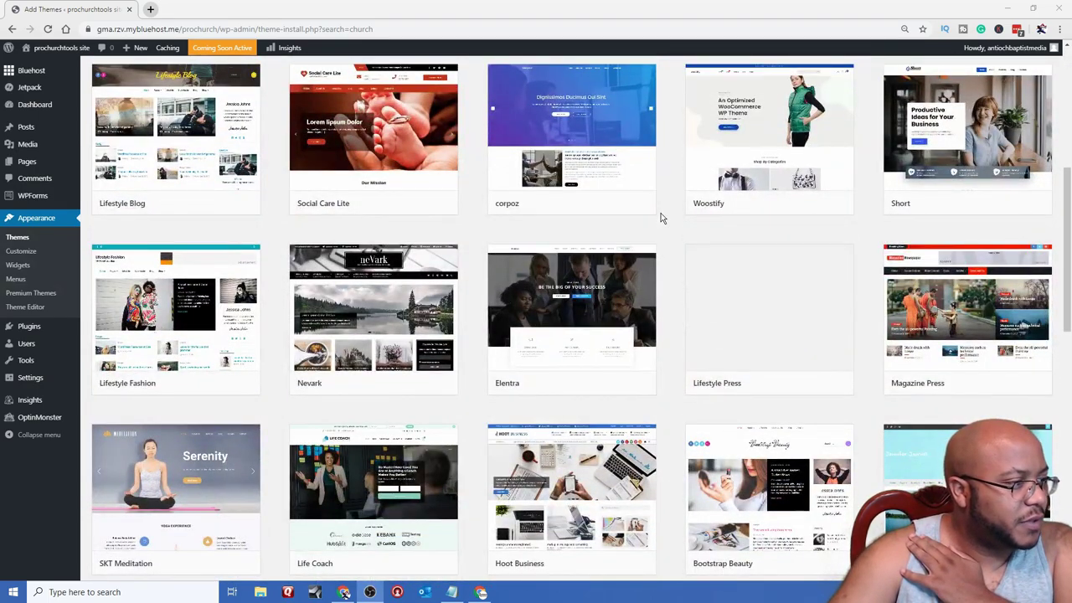
scroll(661, 216, down, 2)
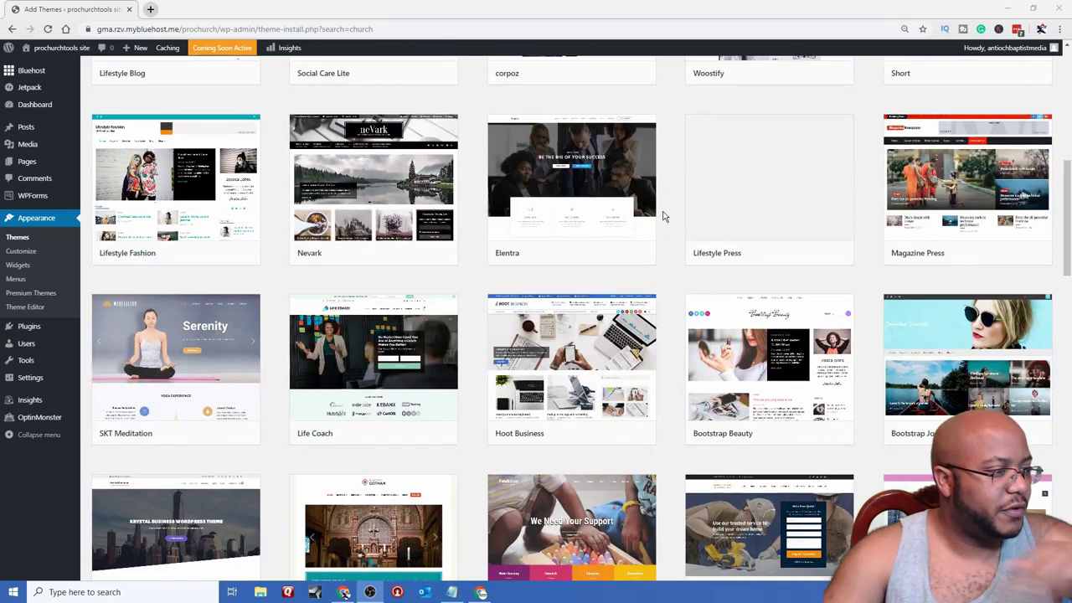
scroll(666, 214, down, 2)
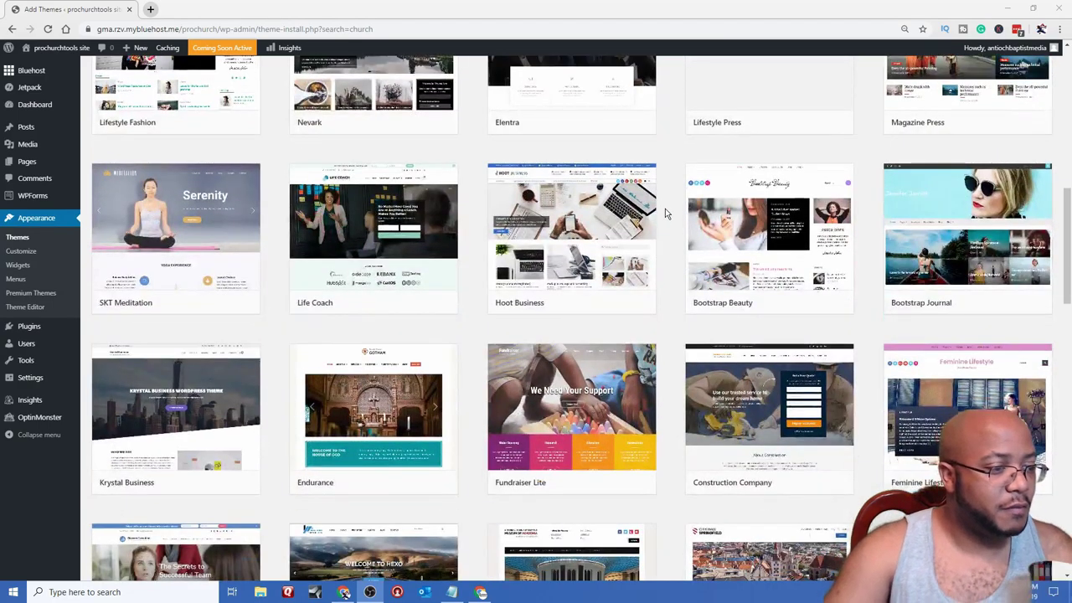
scroll(666, 214, down, 2)
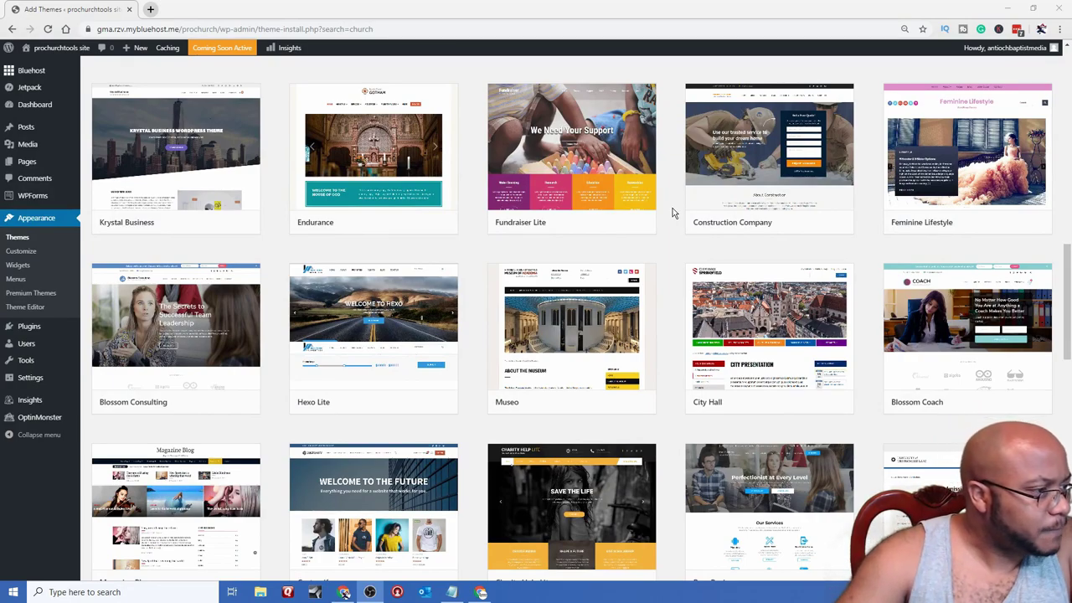
scroll(671, 213, down, 2)
mouse_move(188, 388)
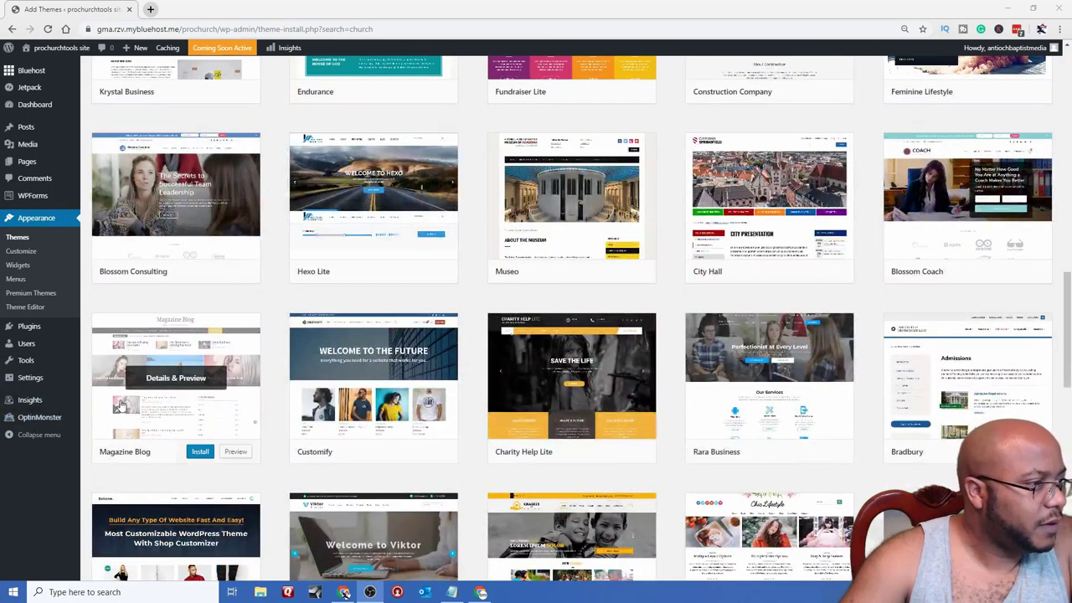
click(188, 386)
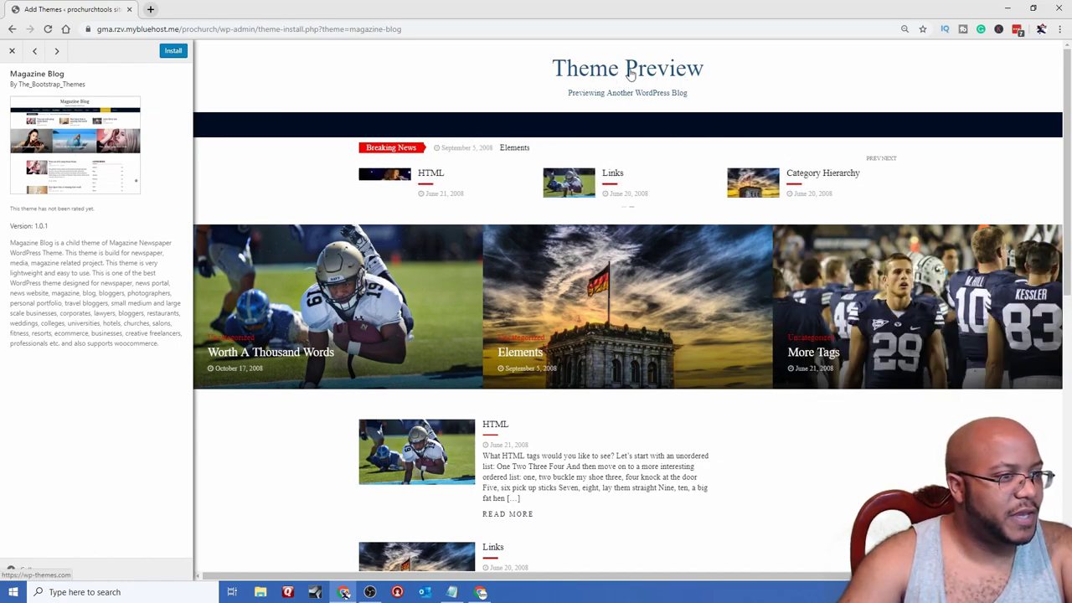
click(168, 52)
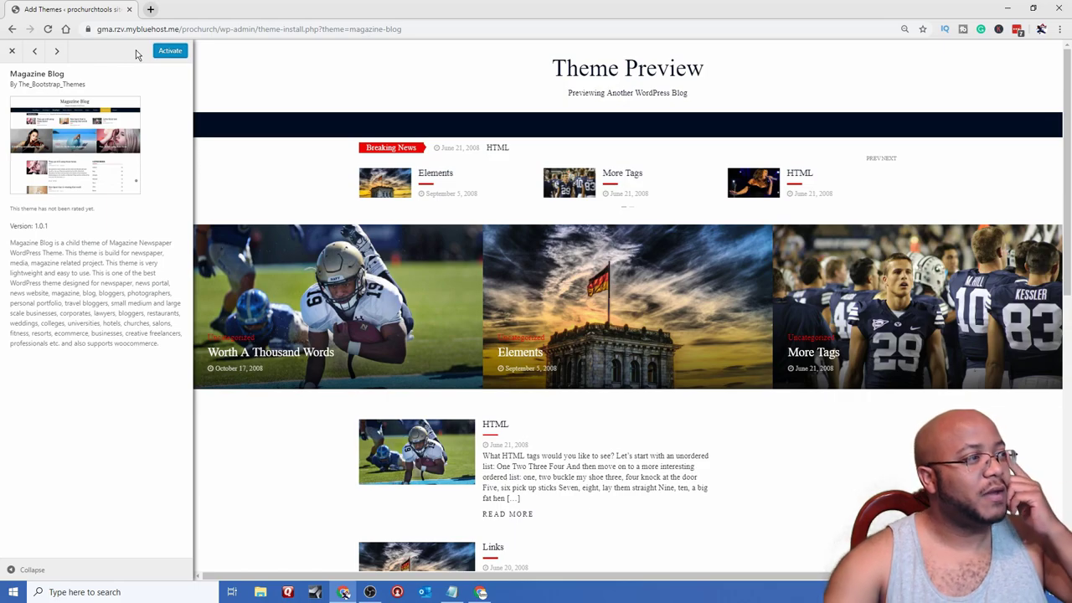
click(12, 51)
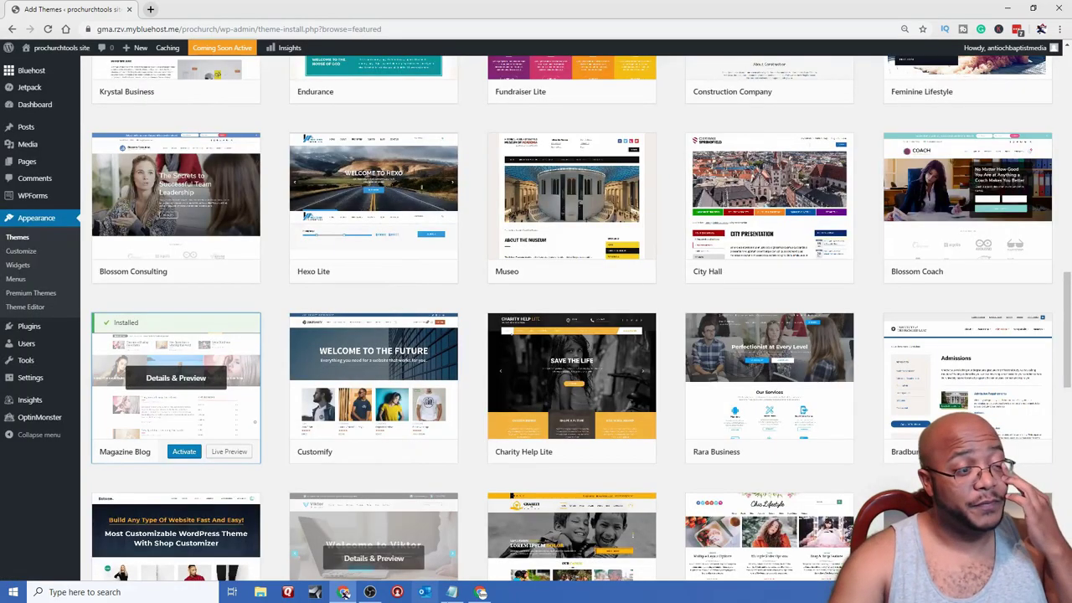
- Switch to the homepage formula article and read on from Part #1 – Logo to Part #2 – Navigation menu
click(481, 592)
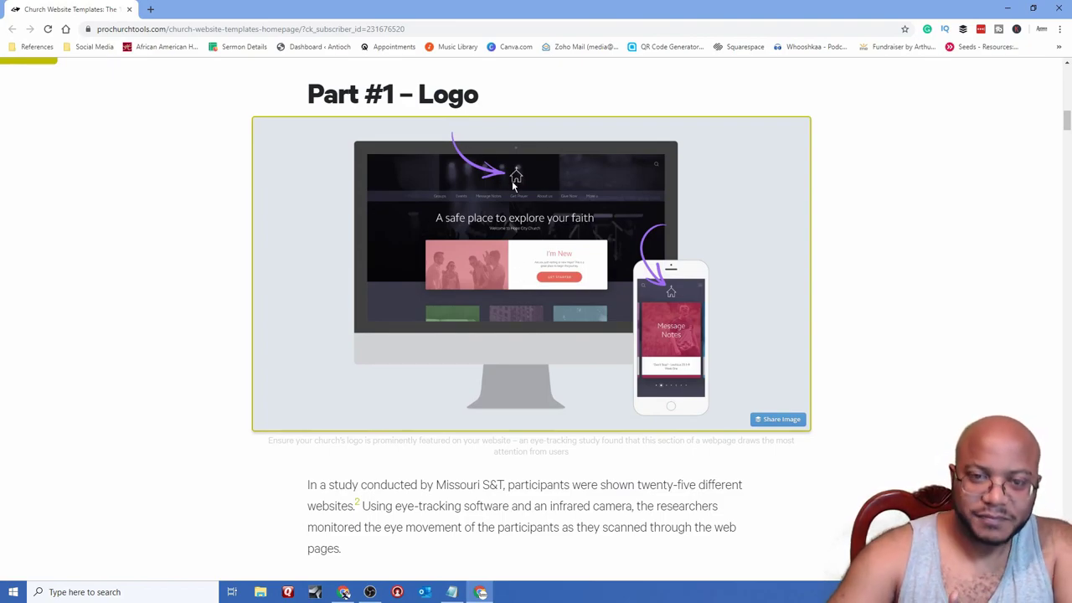
scroll(528, 243, down, 9)
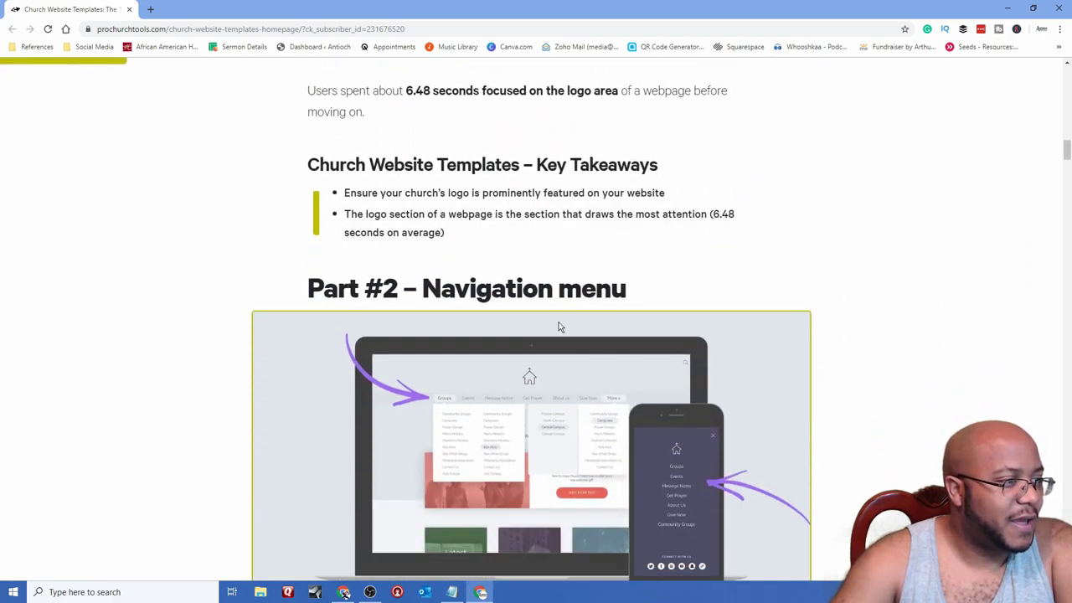
- Read the article's Part #2 – Navigation menu section through its key takeaways
scroll(559, 322, down, 3)
scroll(560, 321, down, 3)
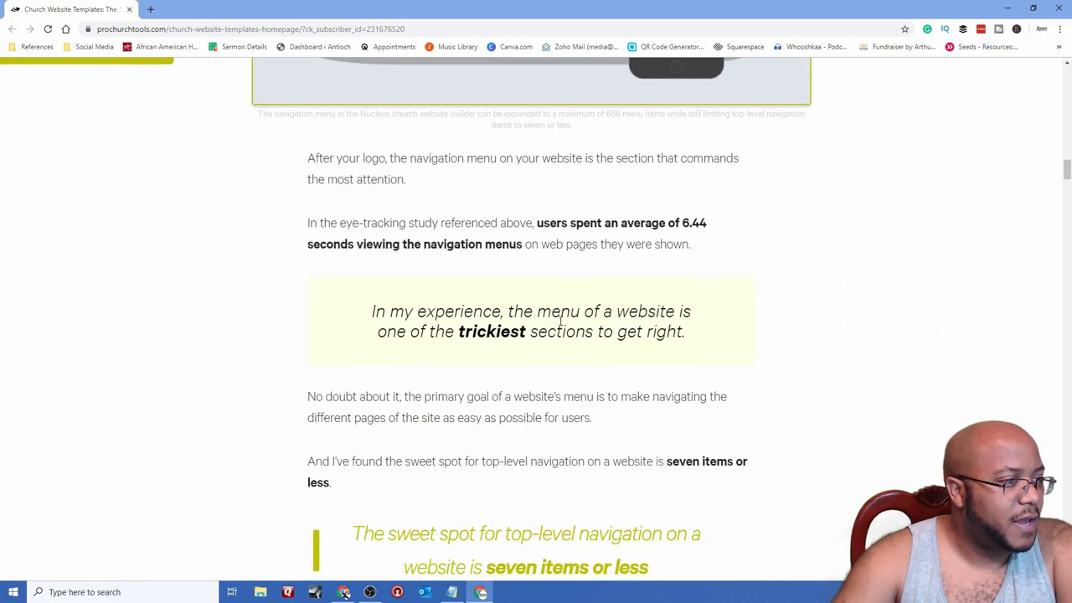
scroll(560, 321, down, 5)
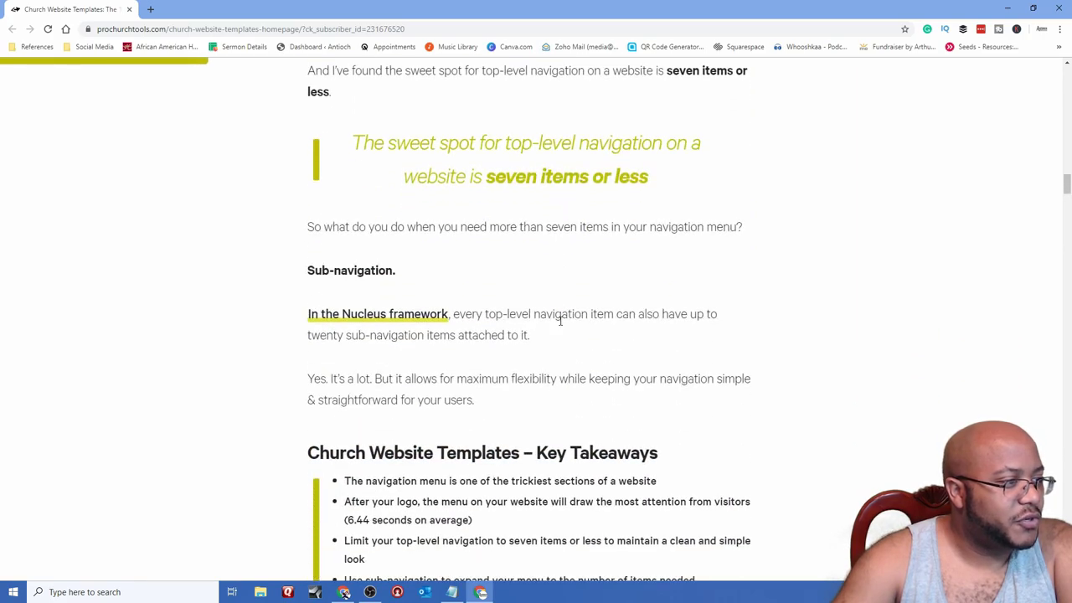
scroll(561, 320, down, 2)
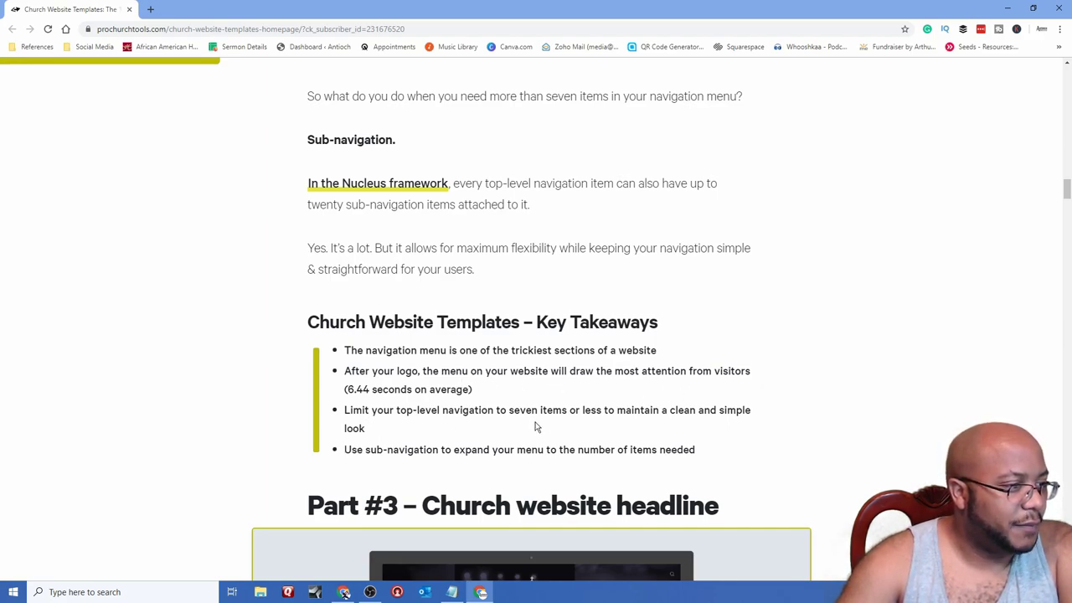
scroll(616, 426, down, 2)
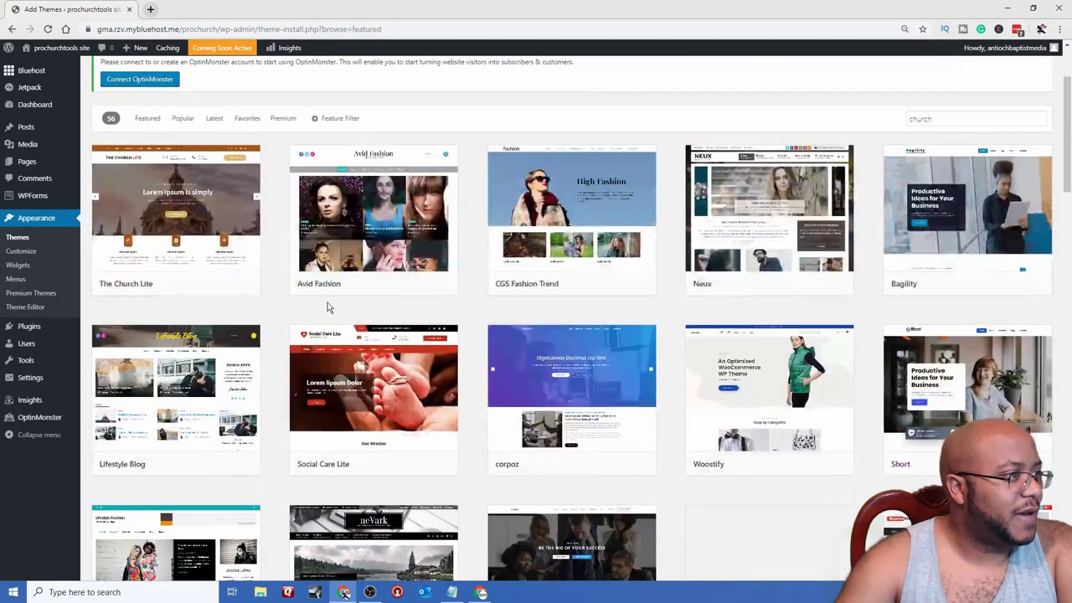
- Switch back to WordPress, open the installed themes list and visit the site's front page
scroll(328, 306, up, 3)
click(25, 241)
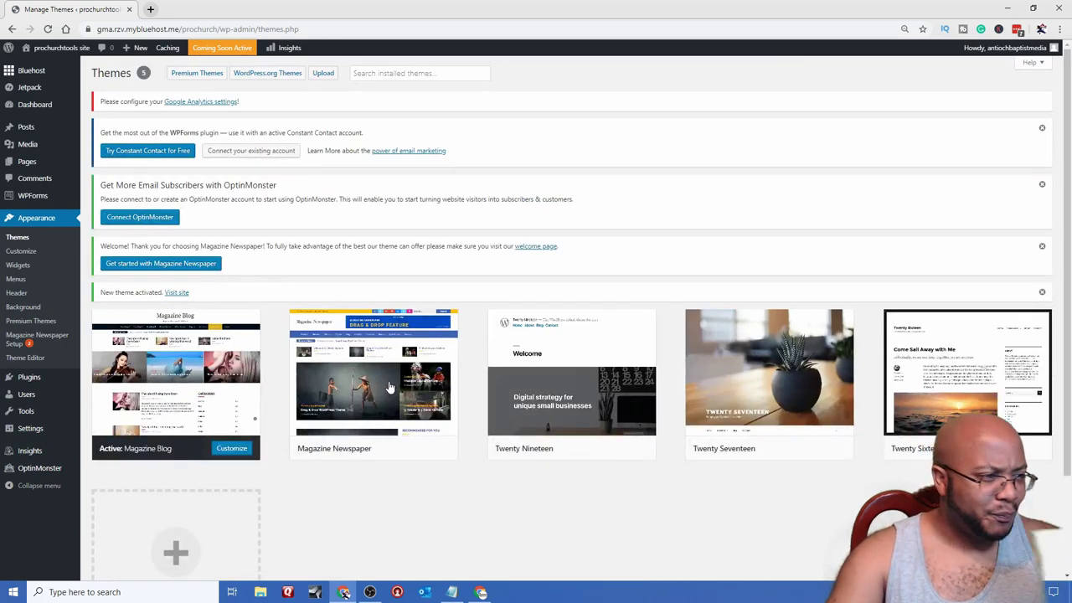
mouse_move(375, 376)
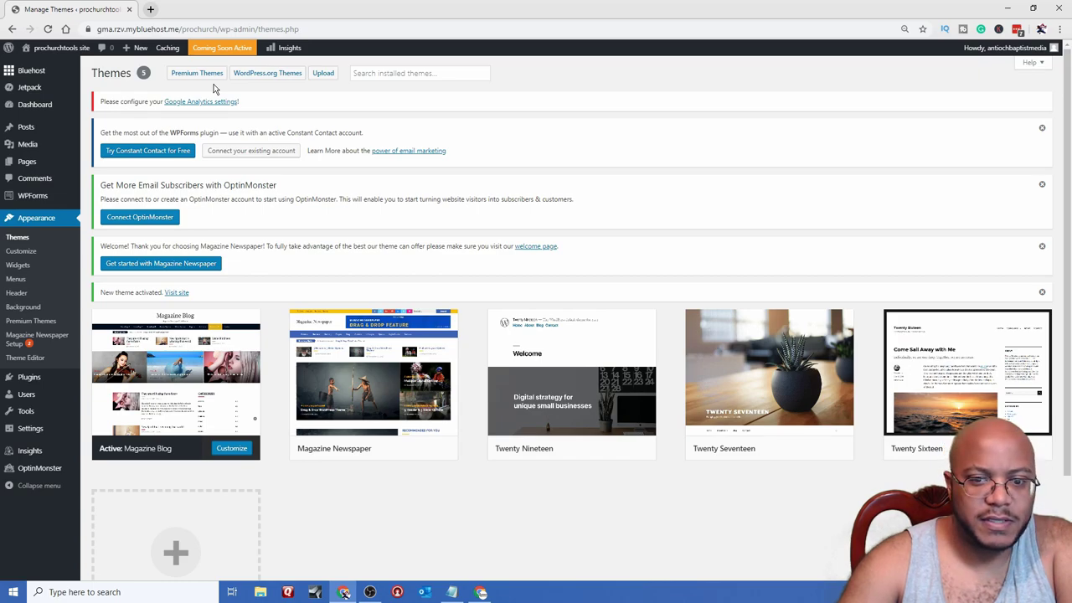
mouse_move(57, 49)
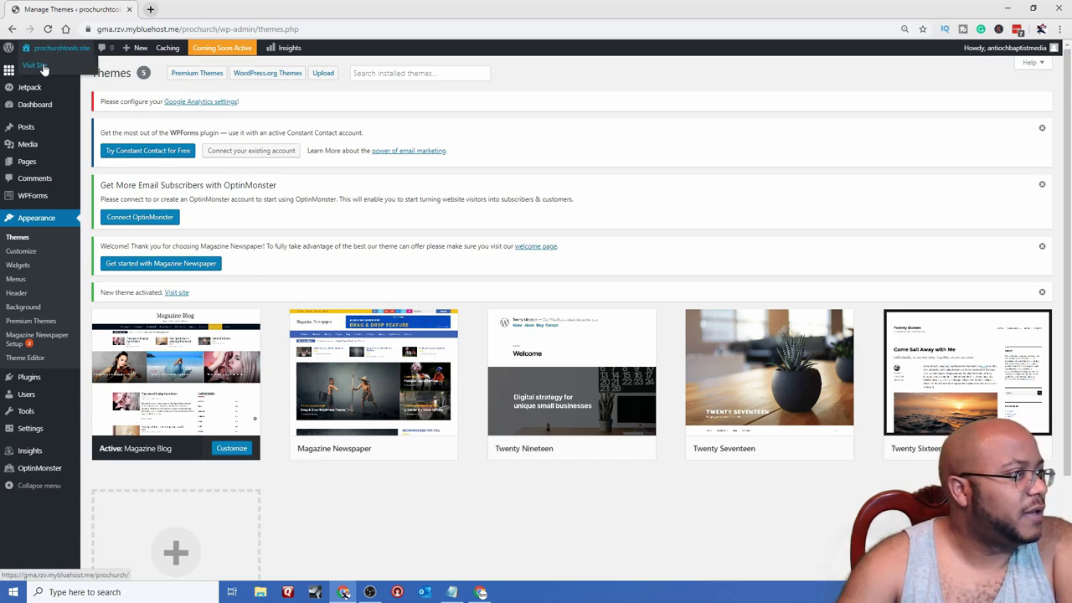
click(35, 66)
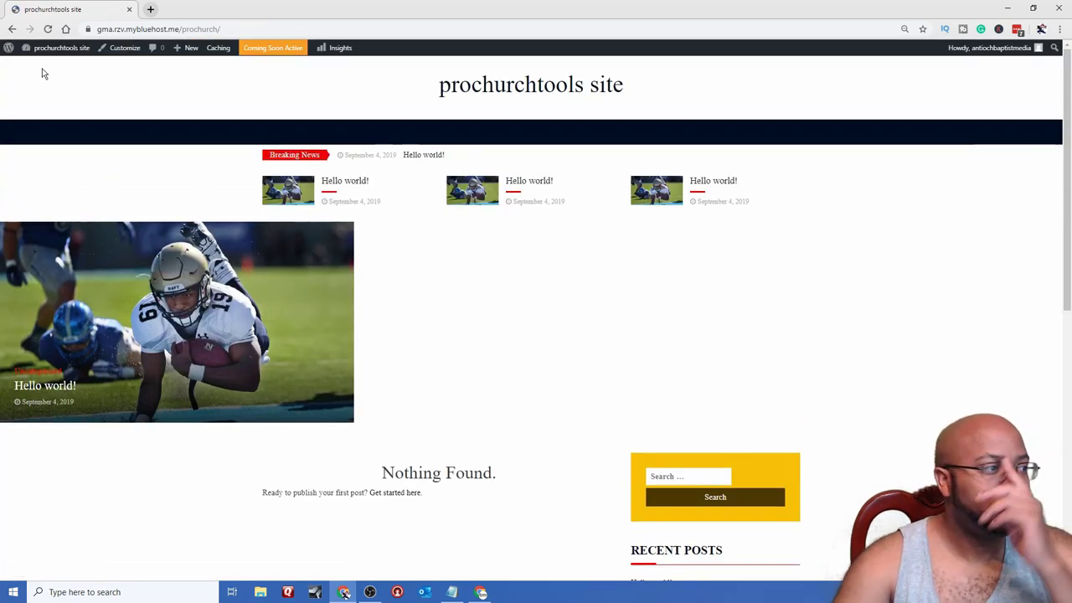
- Open the site customizer, look into the Header Image options, and open the logo selection in the header's Site Identity settings
click(122, 51)
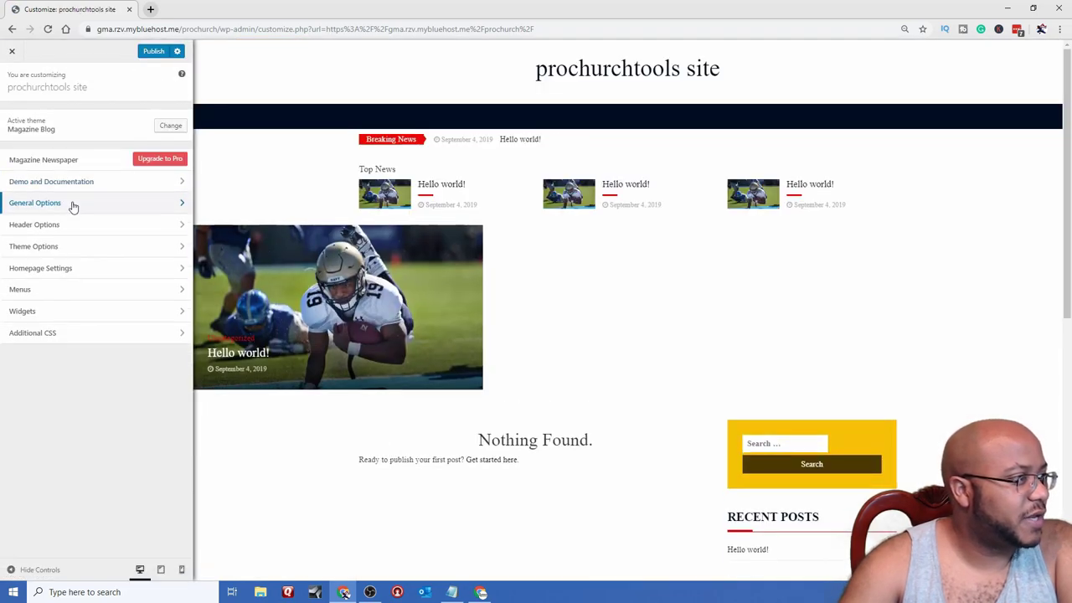
click(65, 223)
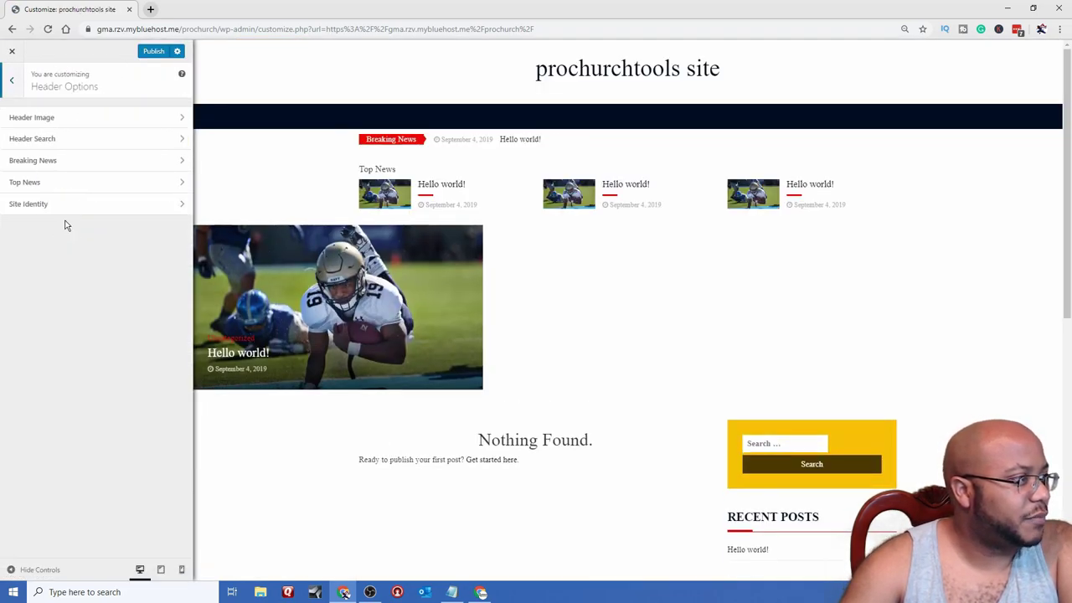
click(59, 122)
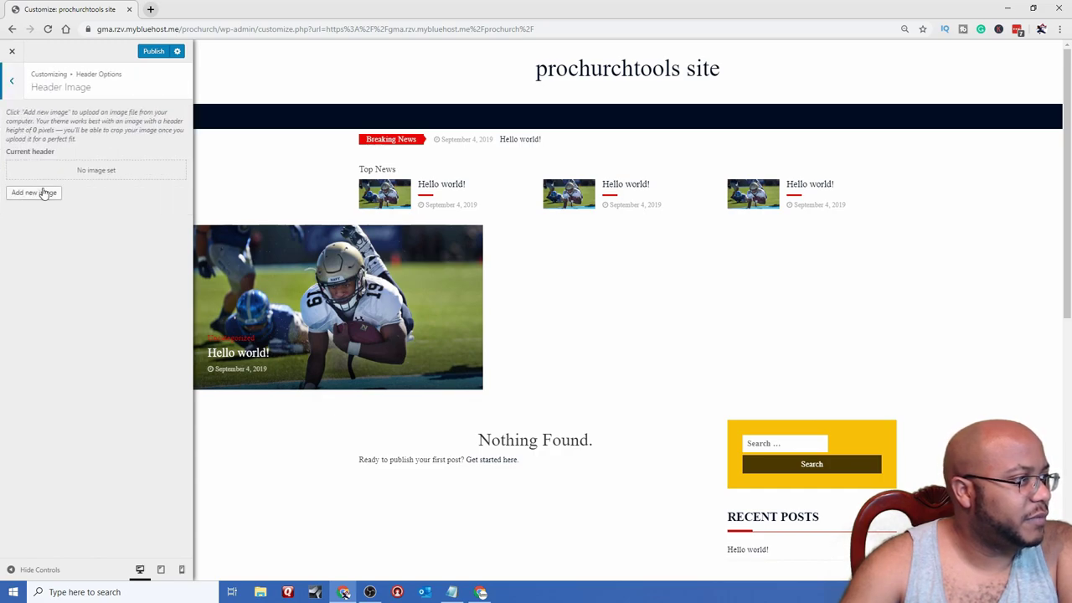
click(15, 82)
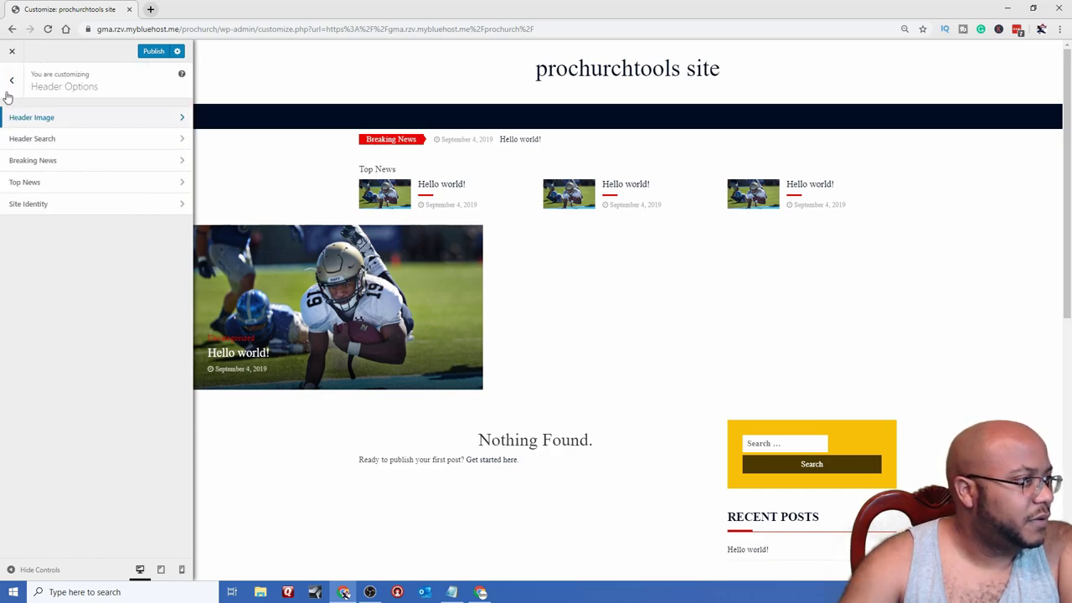
click(30, 205)
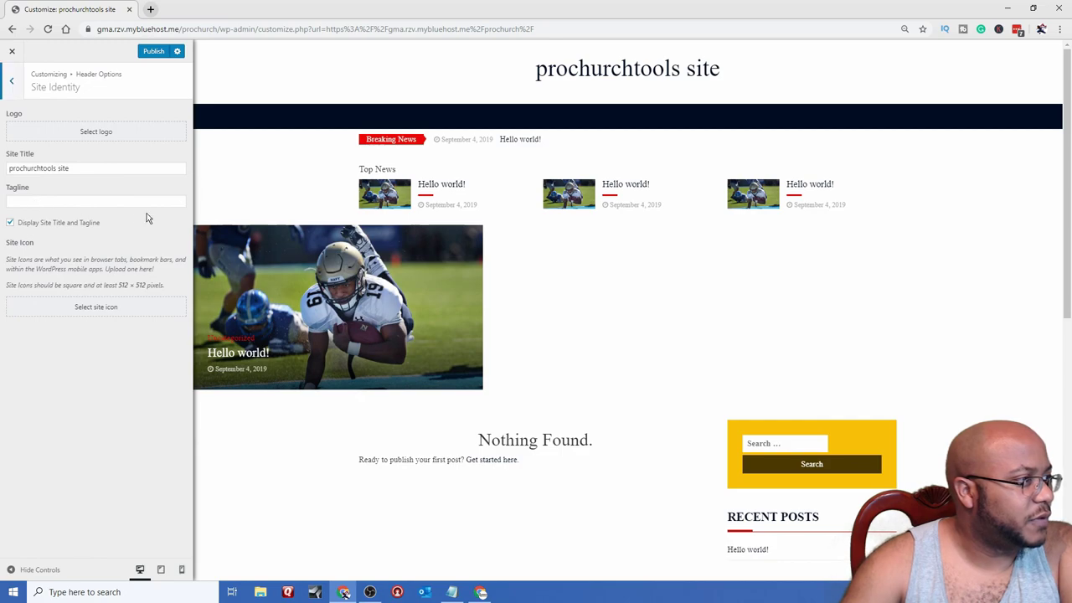
click(97, 132)
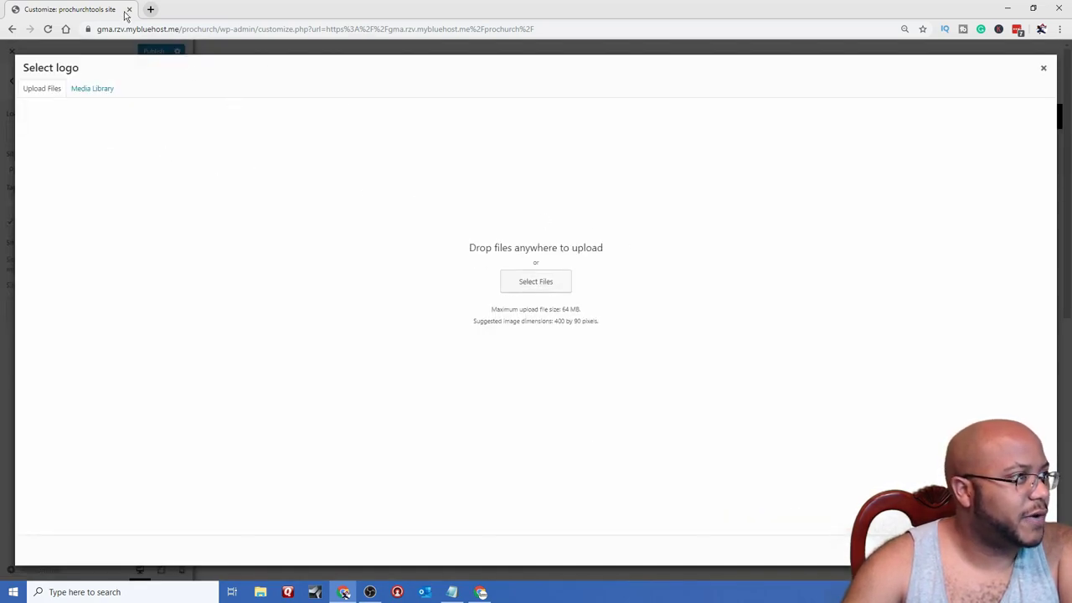
- Download the Church free icon as a PNG from Flaticon and upload church.png in the logo selection dialog
click(151, 9)
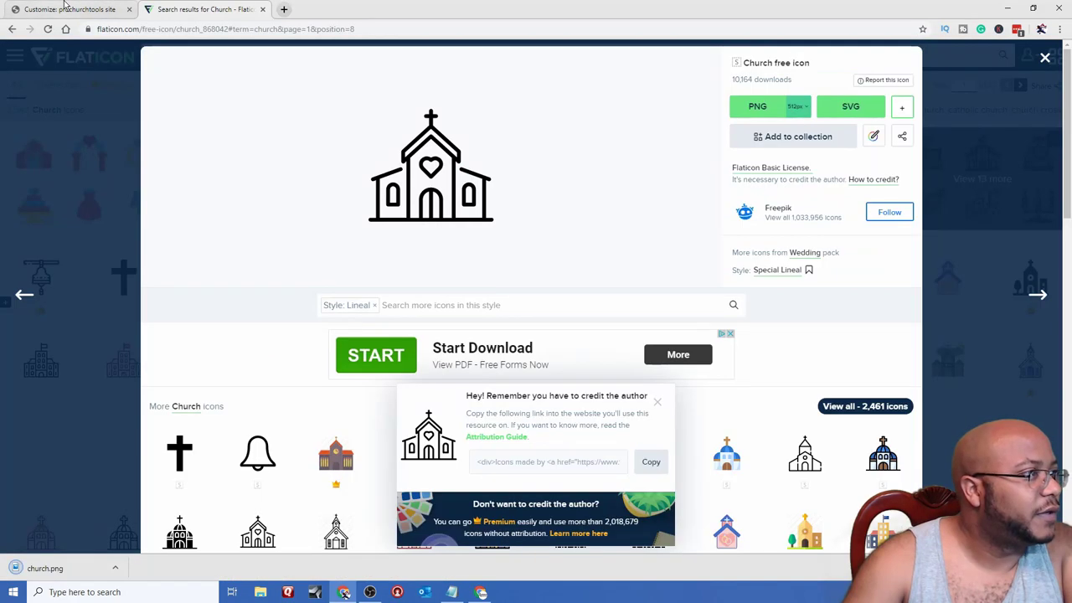
click(70, 10)
drag(34, 568, 533, 287)
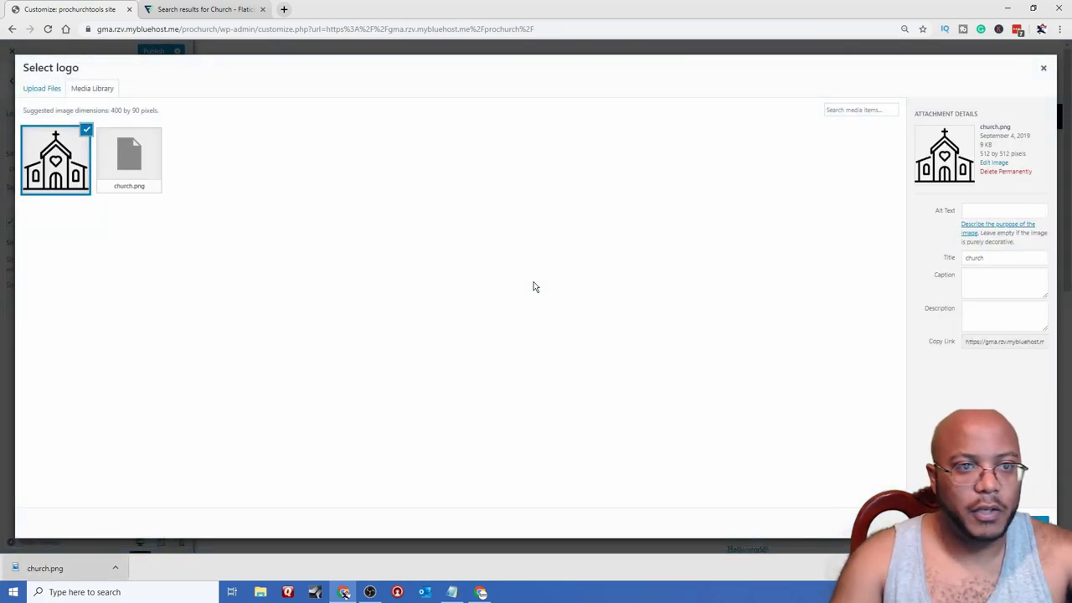
- Select the uploaded church.png as the logo, extend the crop area to the full icon and apply the crop
click(1036, 523)
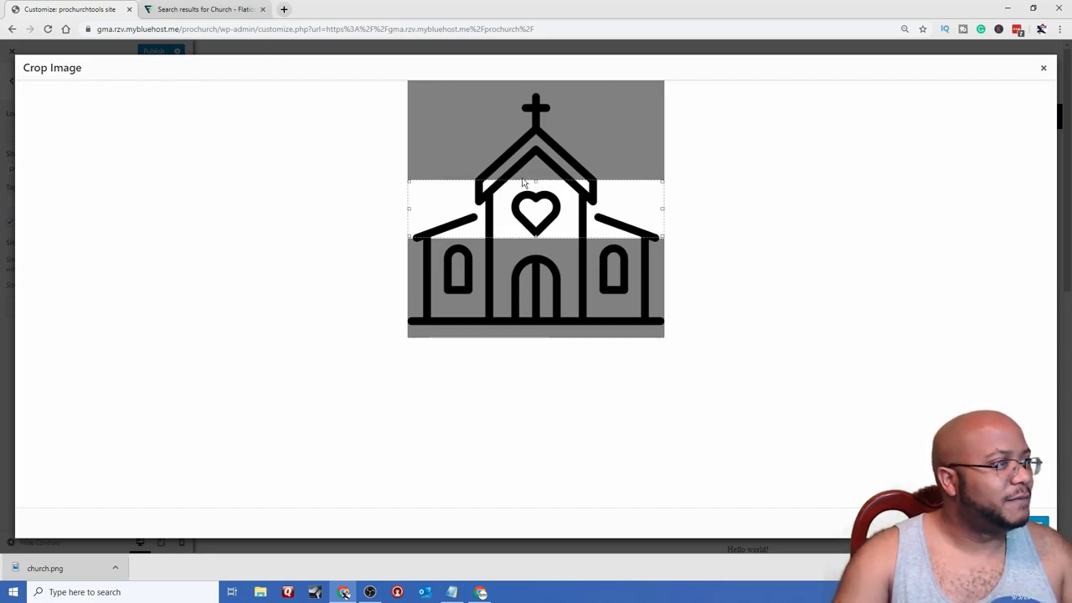
drag(534, 181, 538, 81)
drag(538, 240, 550, 349)
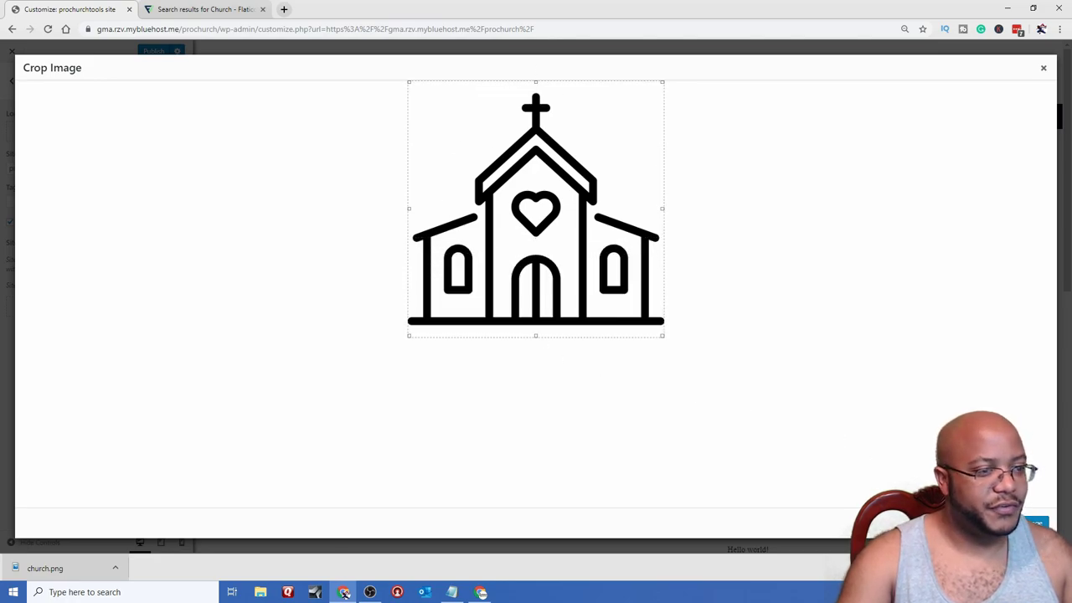
click(1032, 524)
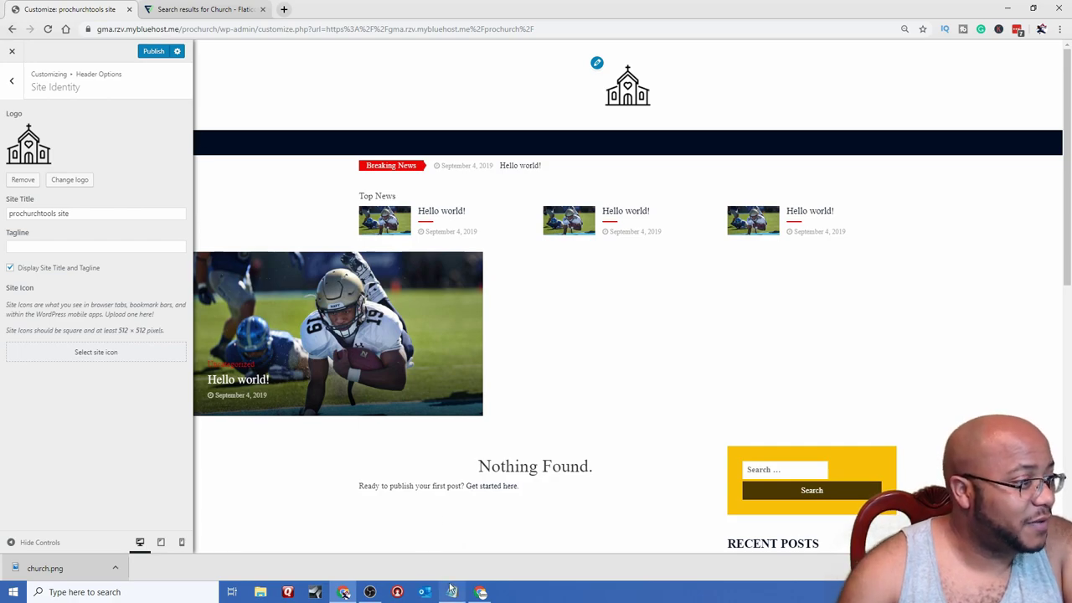
- Switch to the homepage formula article and examine the Part #3 – Church website headline section, including its example image and key takeaways
mouse_move(480, 591)
click(444, 553)
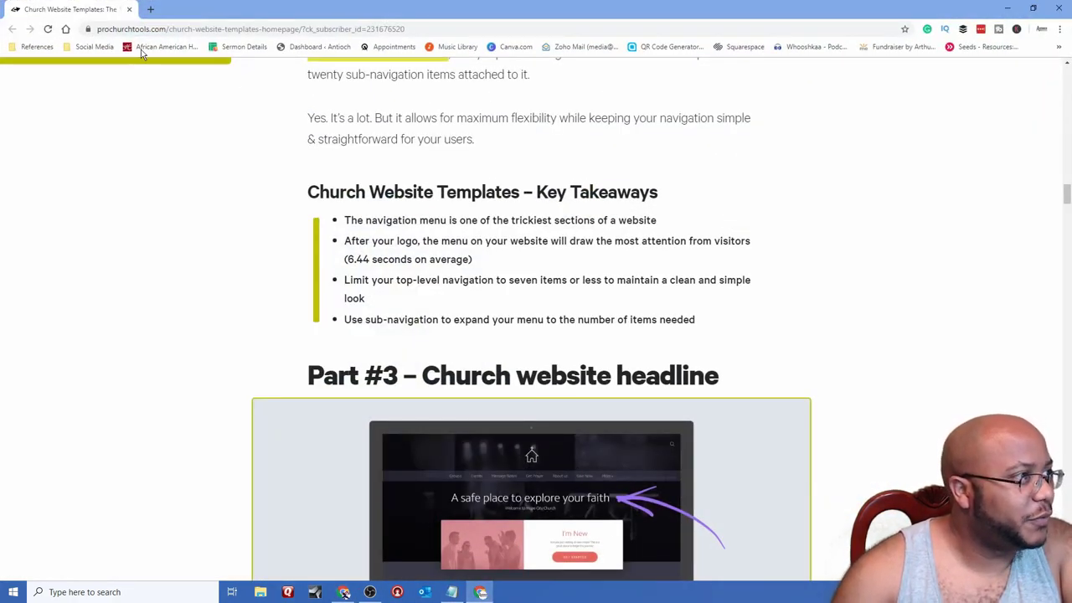
click(1008, 8)
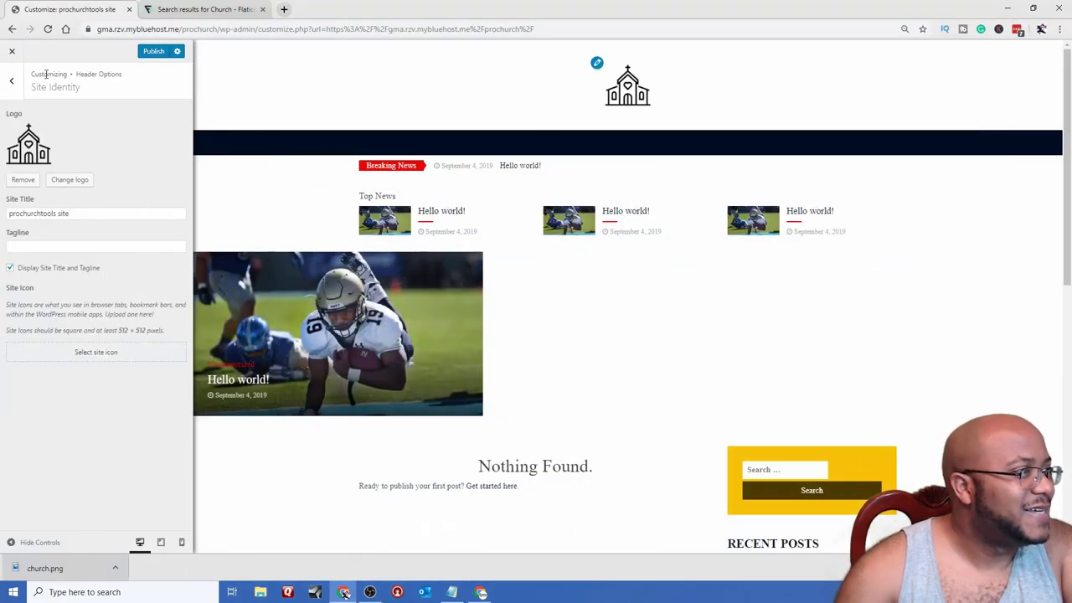
click(480, 591)
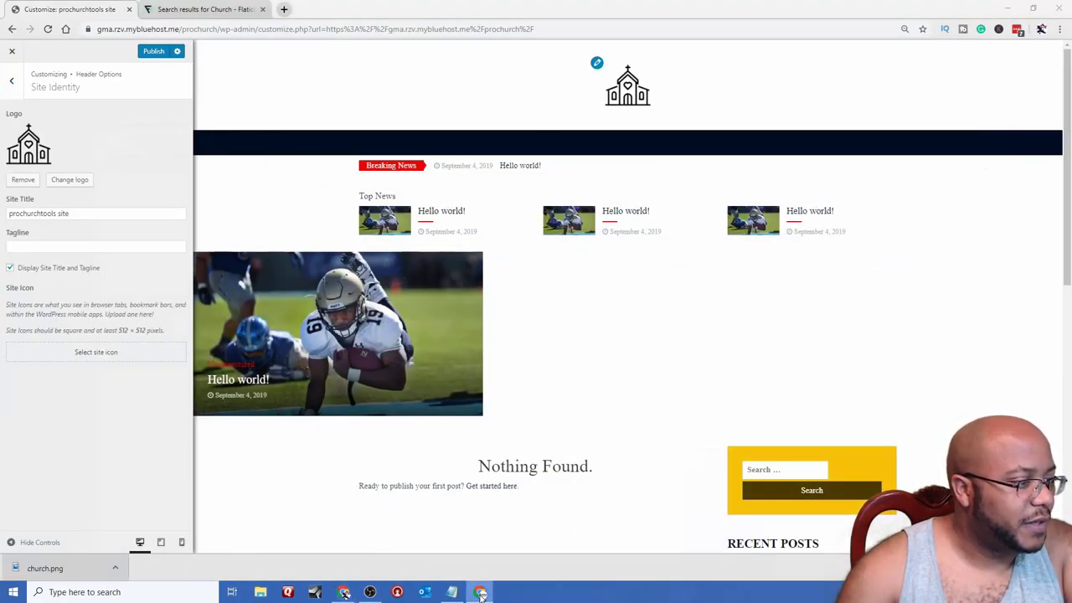
scroll(674, 449, down, 5)
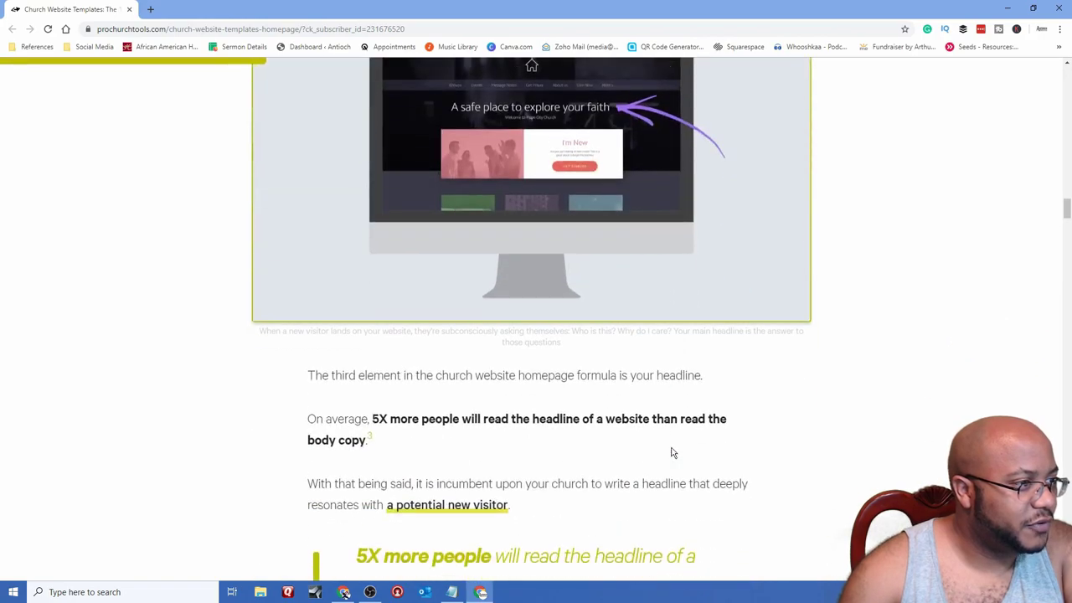
scroll(671, 452, down, 3)
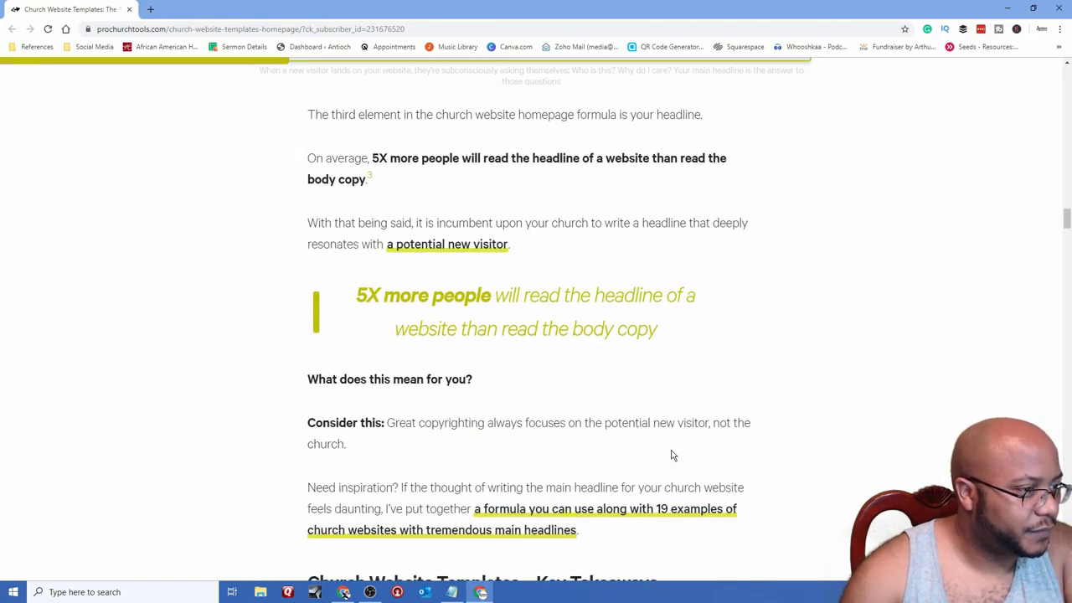
scroll(671, 456, down, 3)
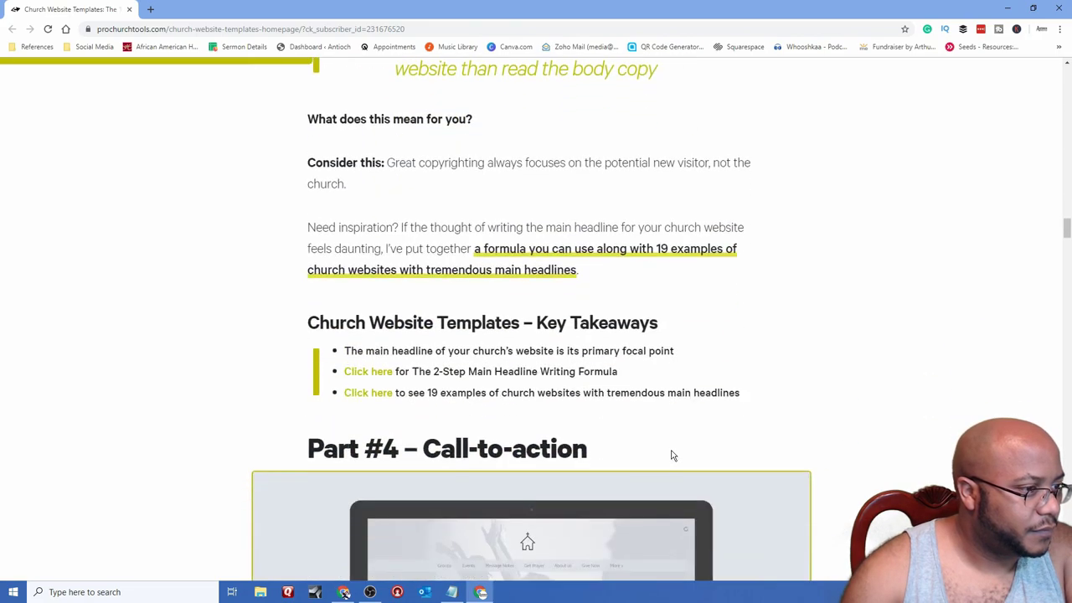
scroll(671, 455, down, 2)
scroll(671, 455, up, 2)
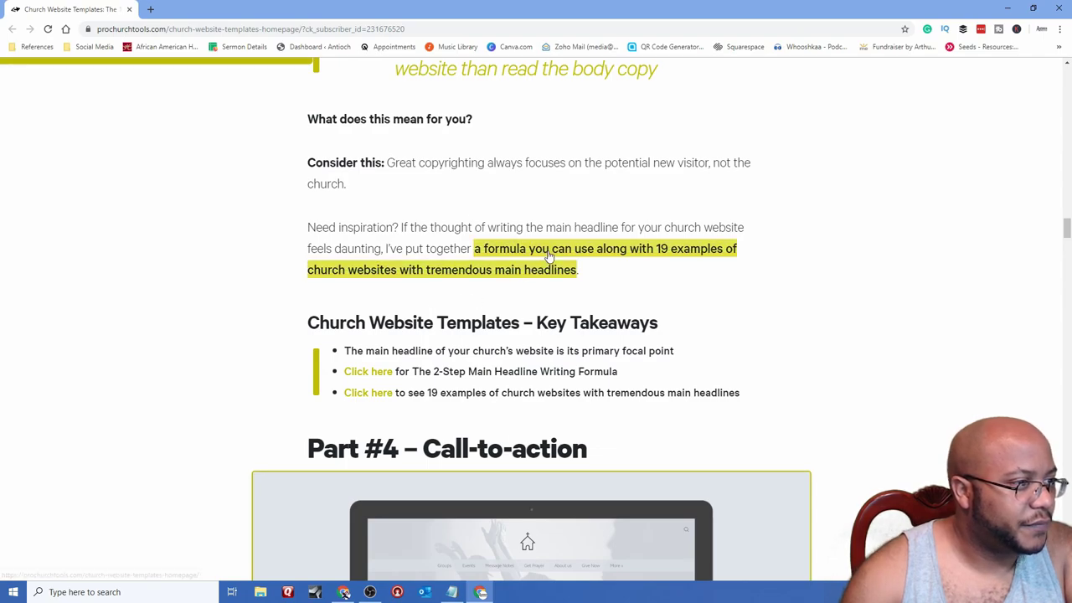
scroll(750, 374, up, 10)
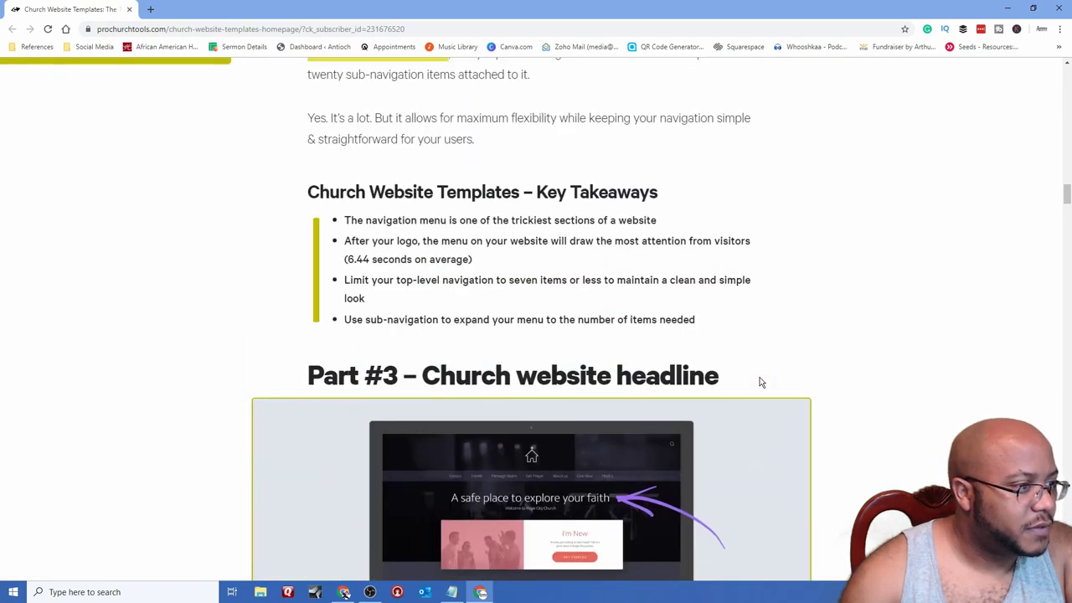
scroll(760, 381, down, 3)
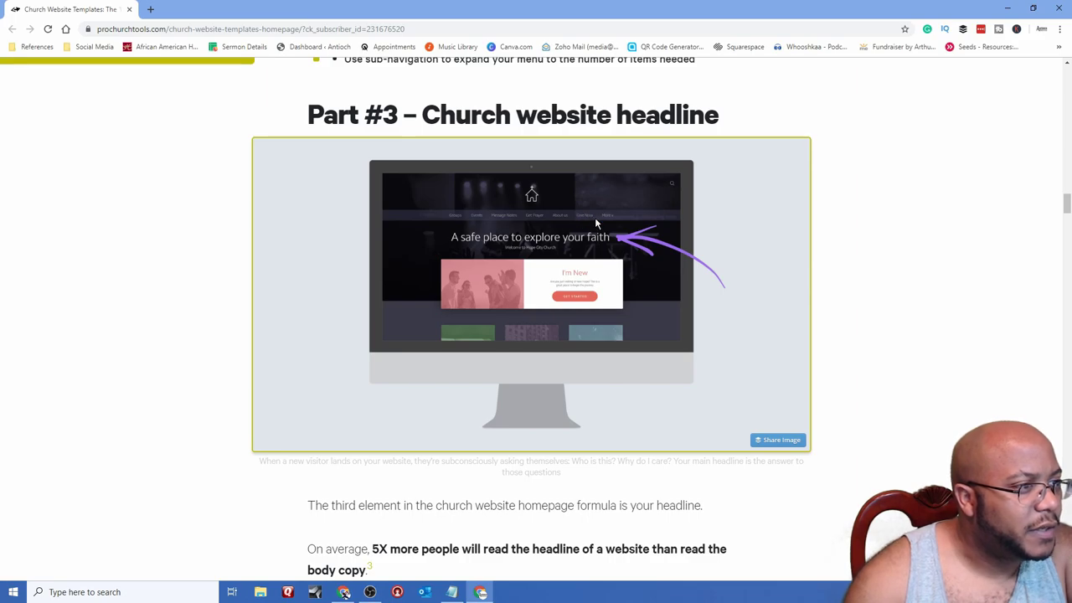
- Return to the WordPress customizer, publish the new logo and close the customizer
click(1009, 12)
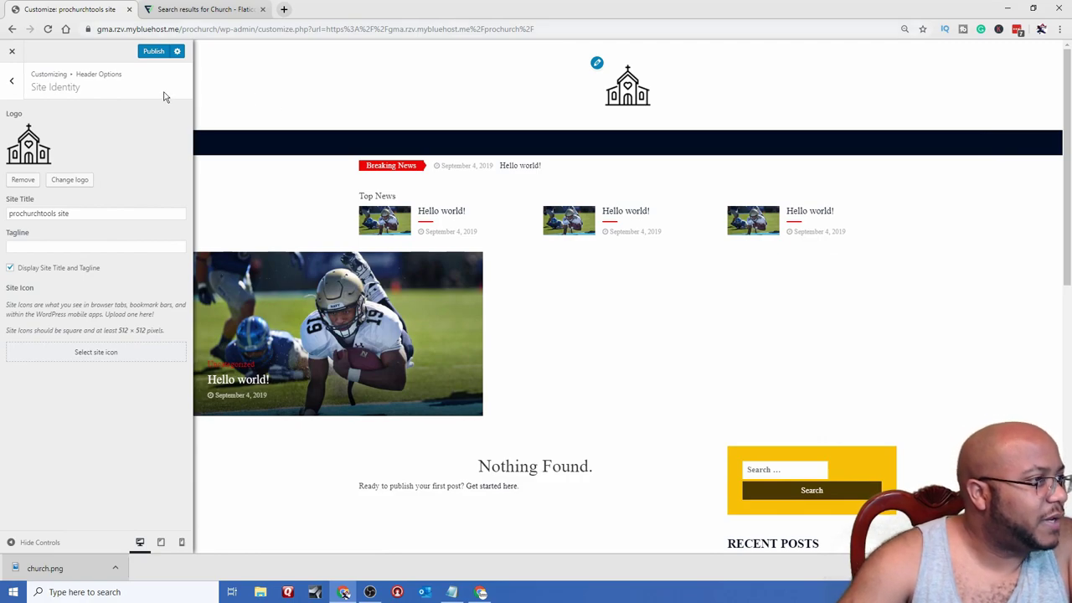
click(154, 53)
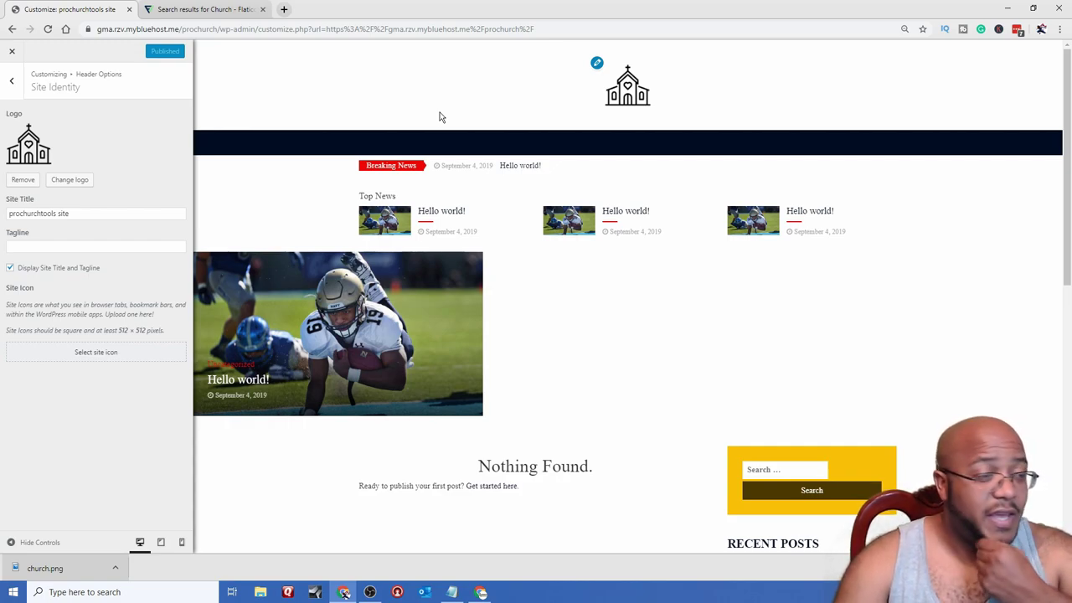
click(12, 51)
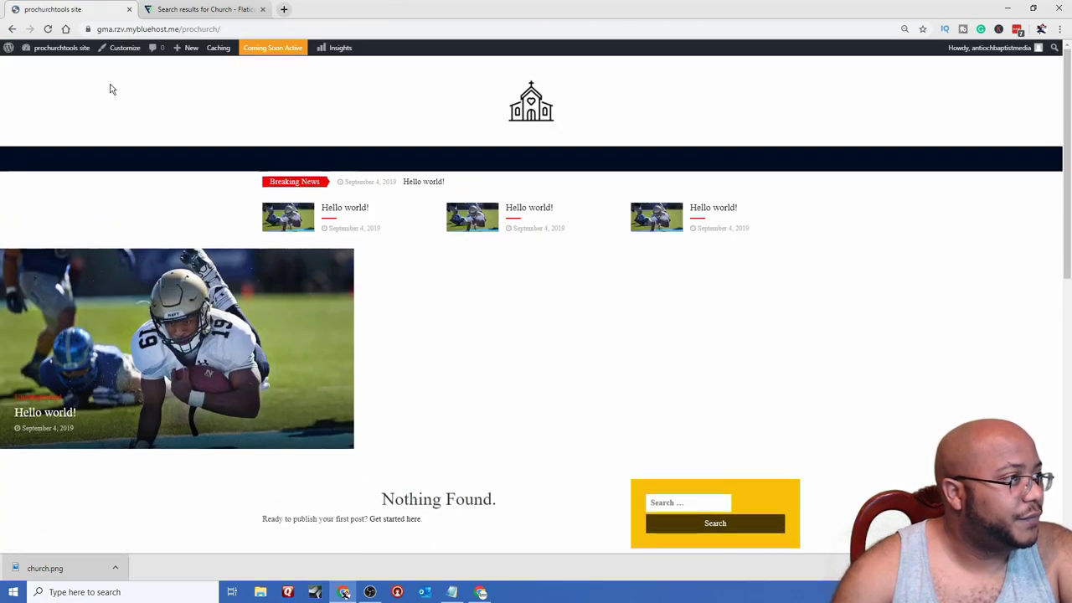
- Open the site's menu management page and create a new navigation menu named main
mouse_move(64, 58)
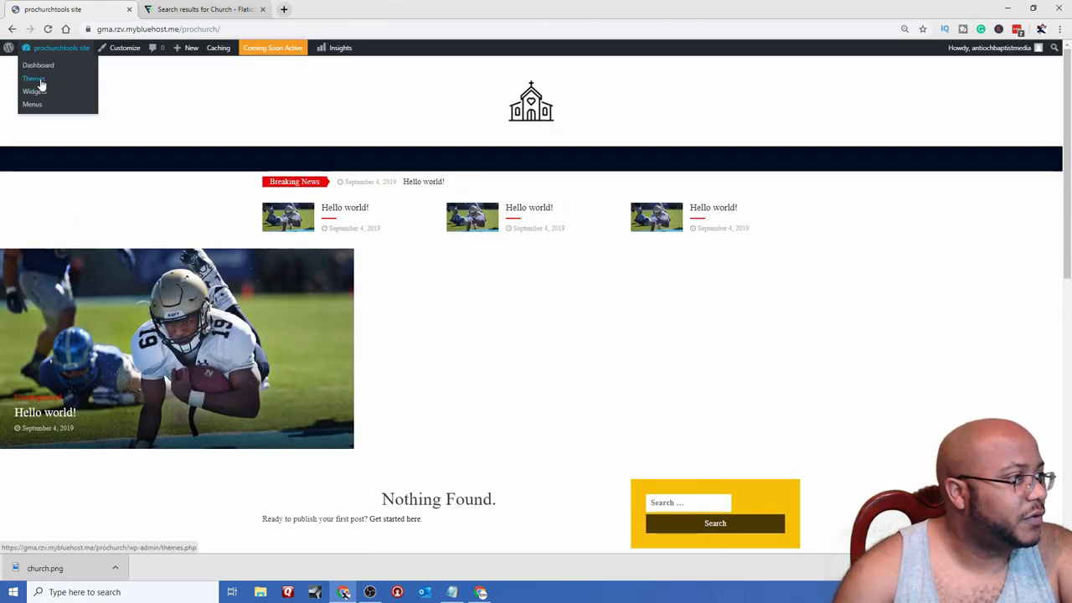
click(32, 104)
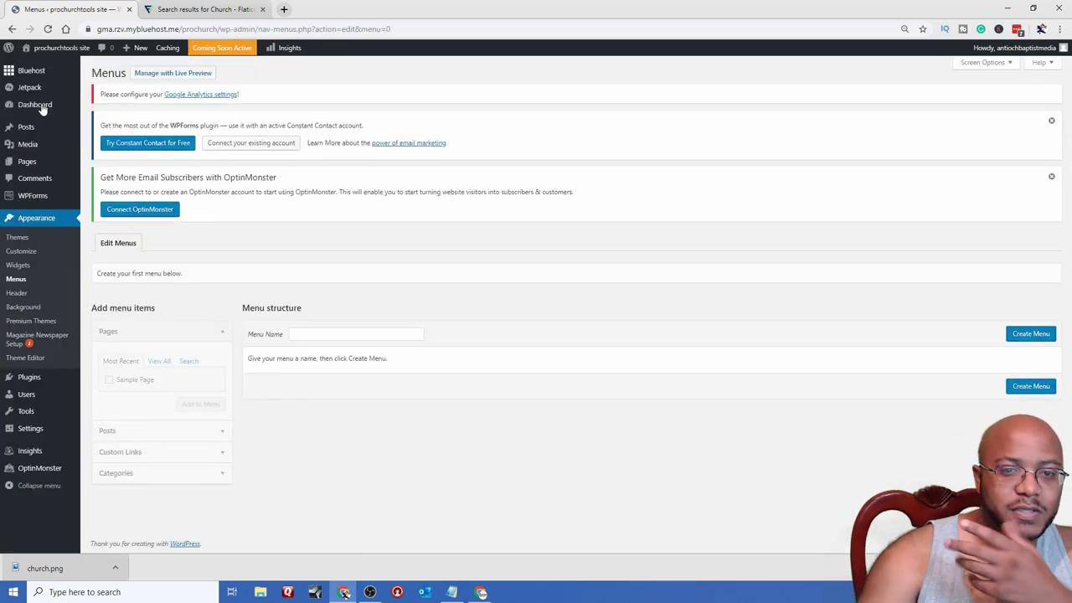
mouse_move(80, 107)
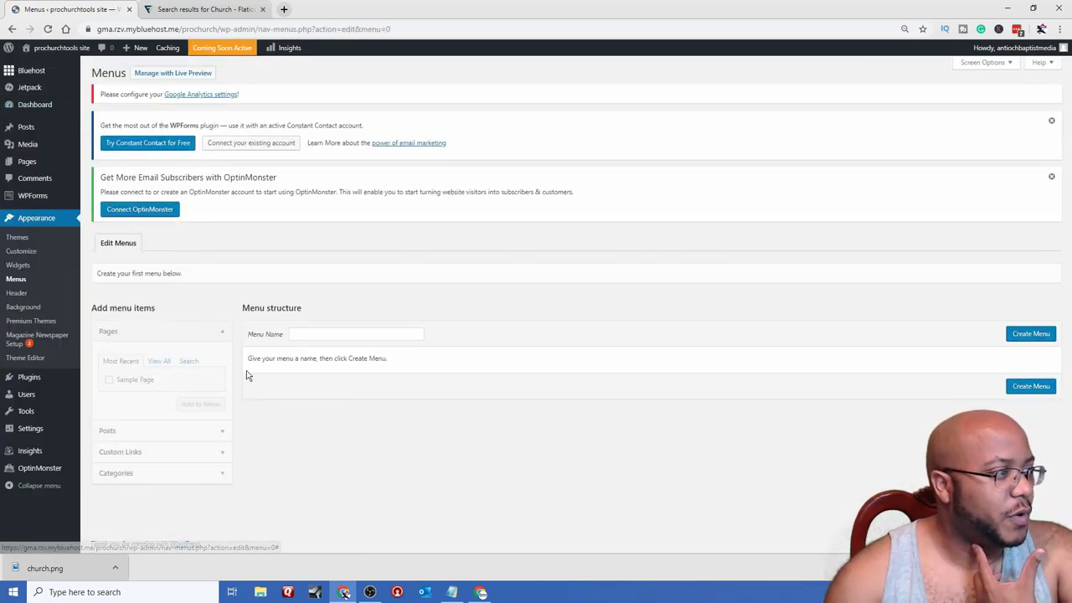
click(311, 334)
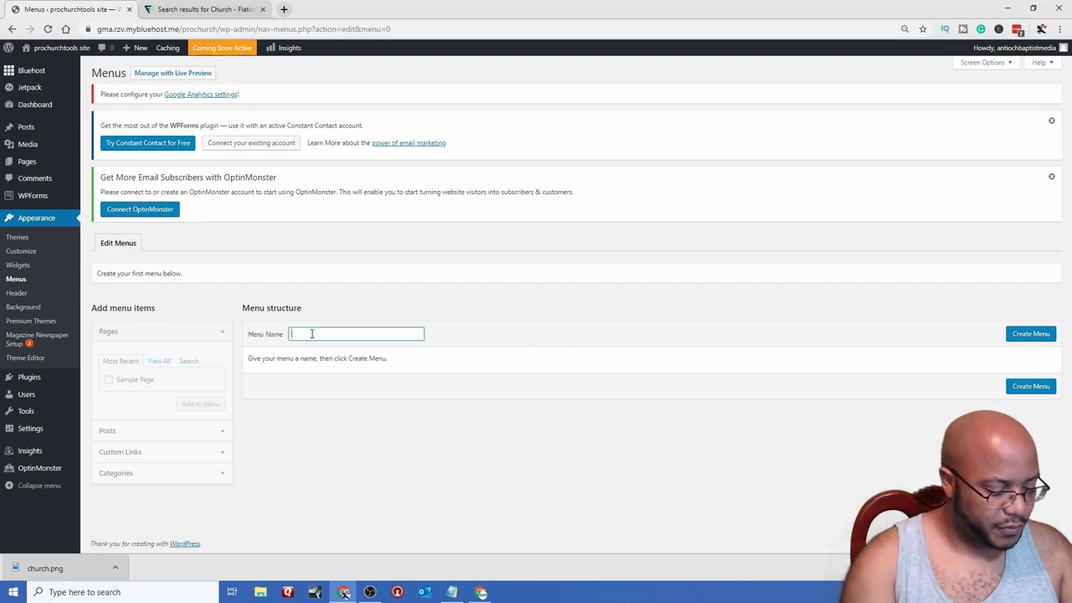
click(1030, 337)
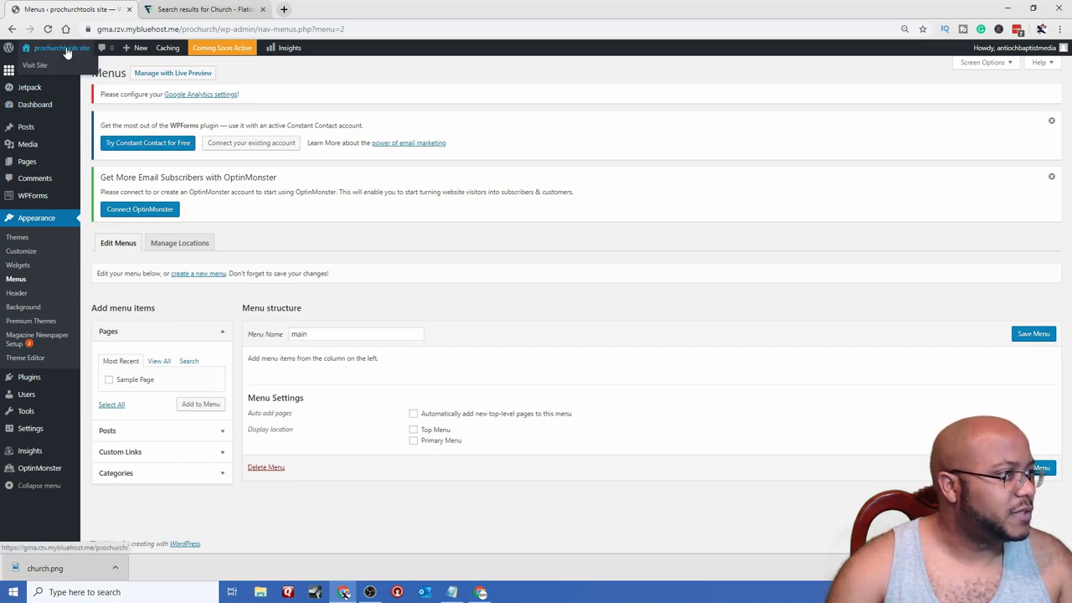
- Open the main menu for editing in the customizer and add the Home link as a menu item
click(34, 256)
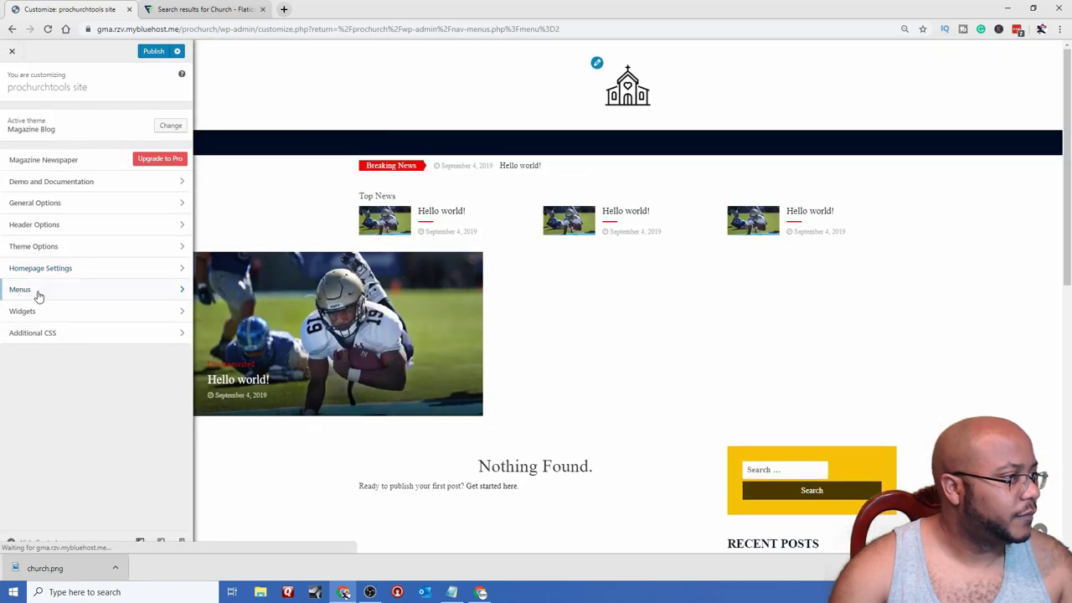
click(36, 291)
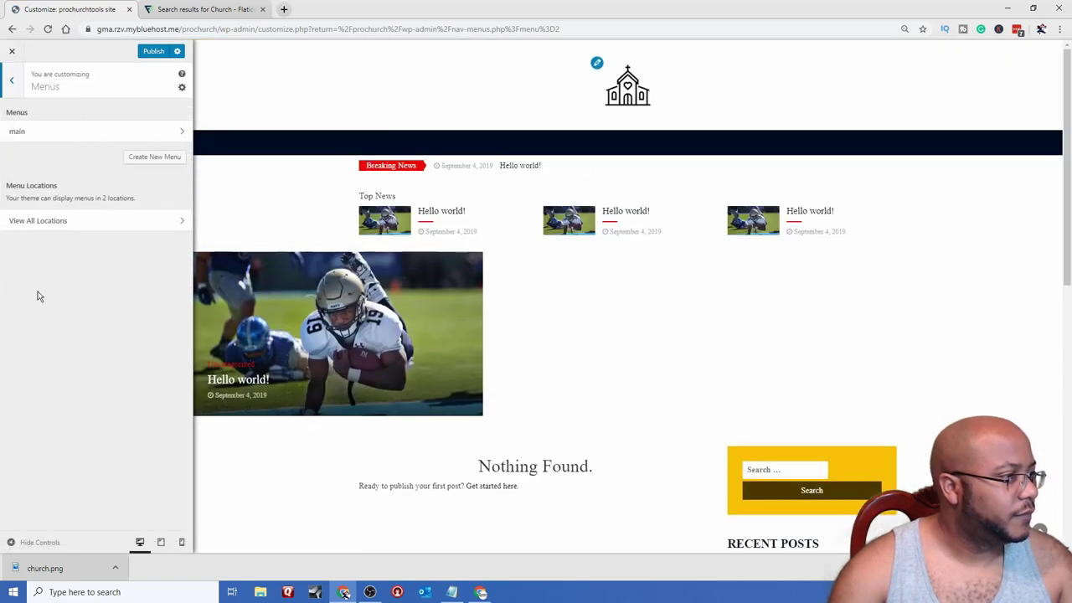
click(101, 132)
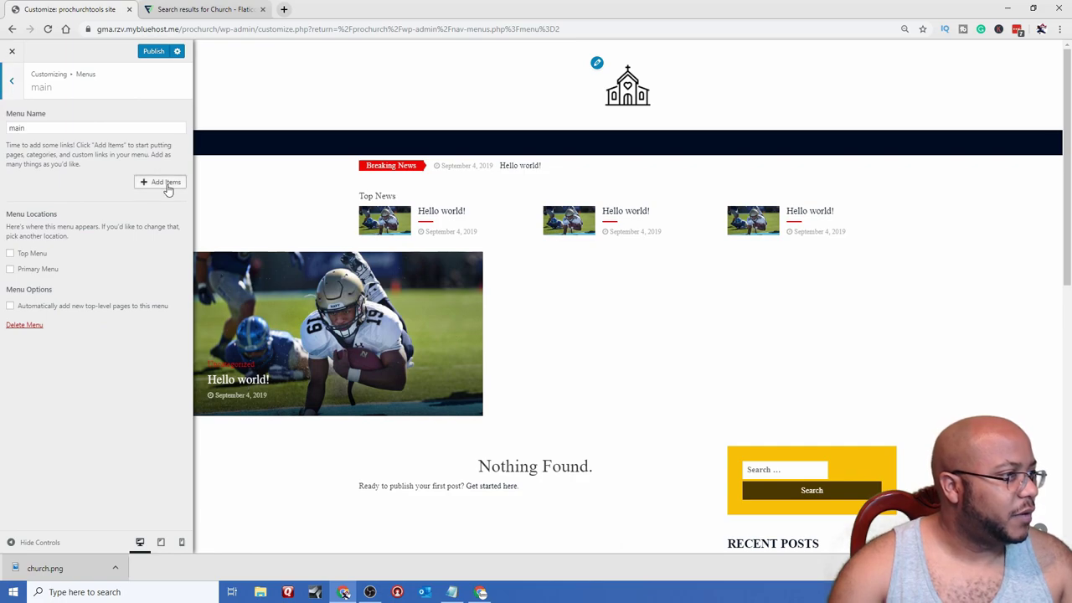
click(165, 184)
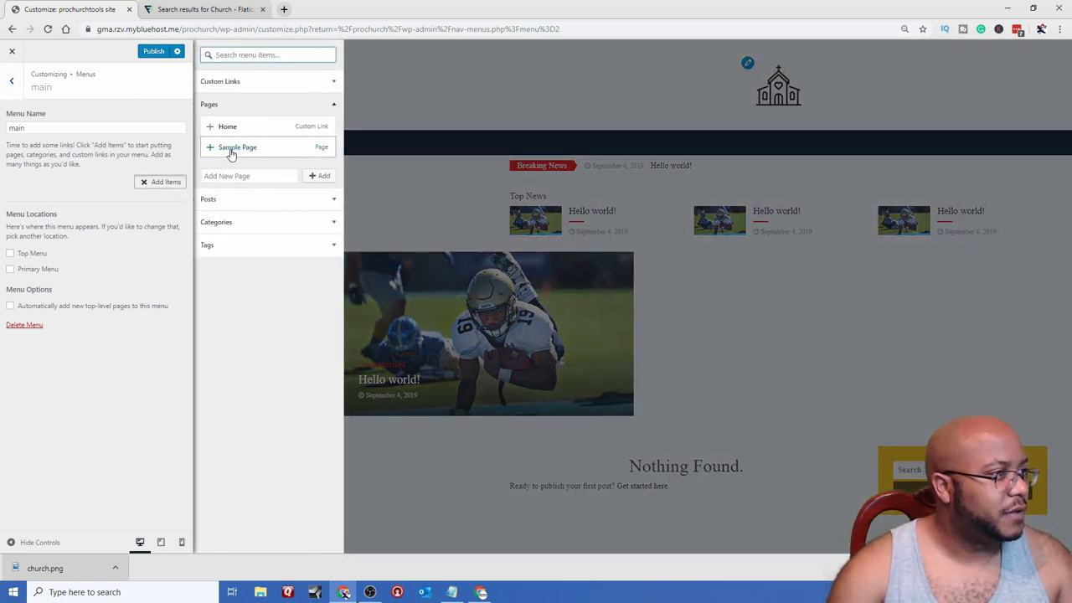
click(210, 128)
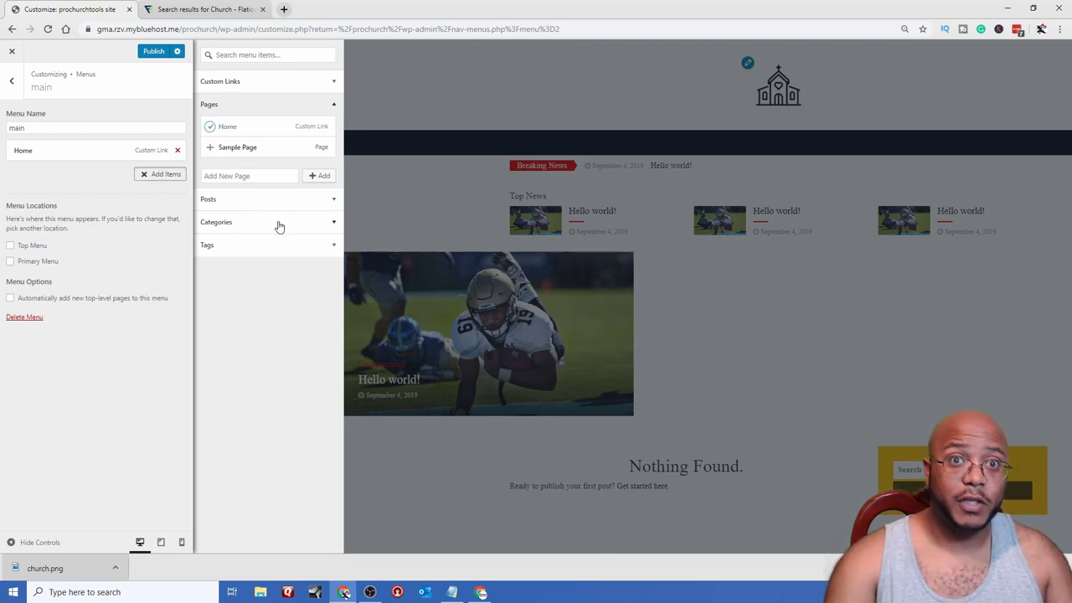
- Create new pages named about us, new here and media, adding each to the main menu
click(239, 177)
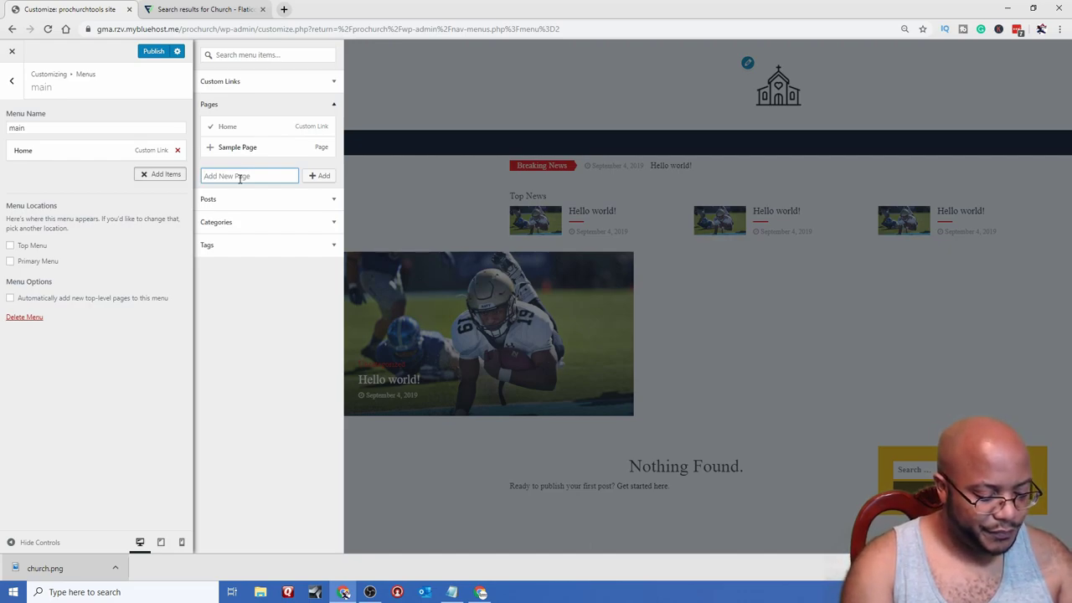
text(about u)
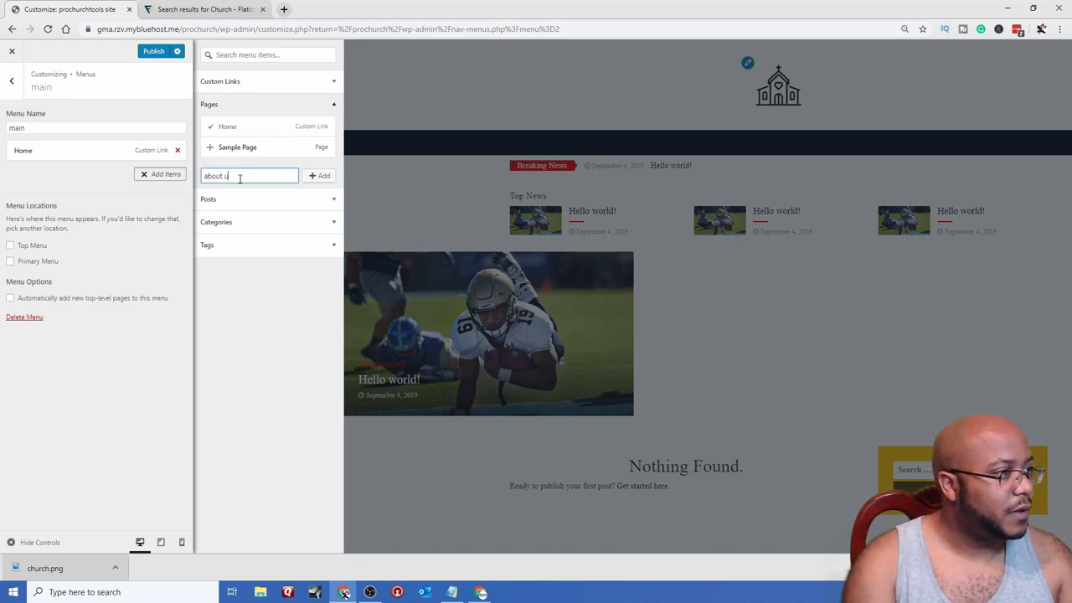
text(s)
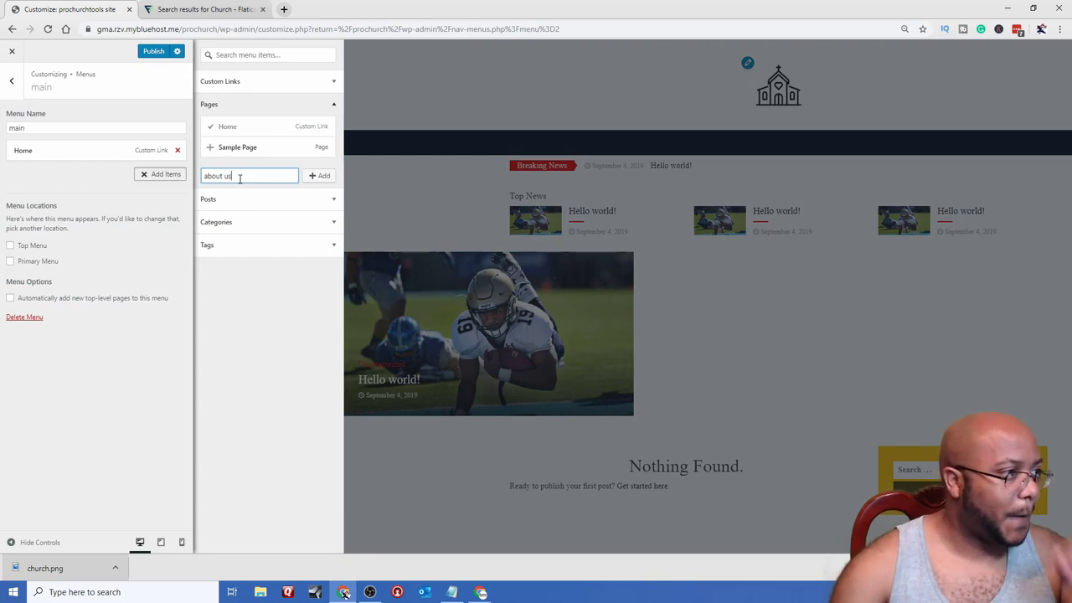
click(318, 177)
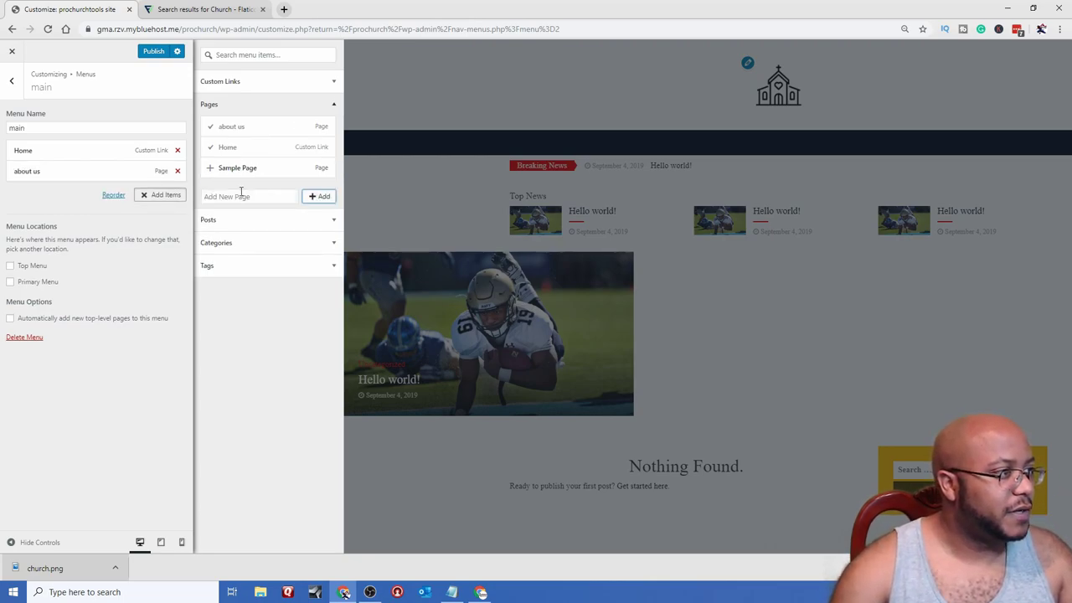
click(239, 196)
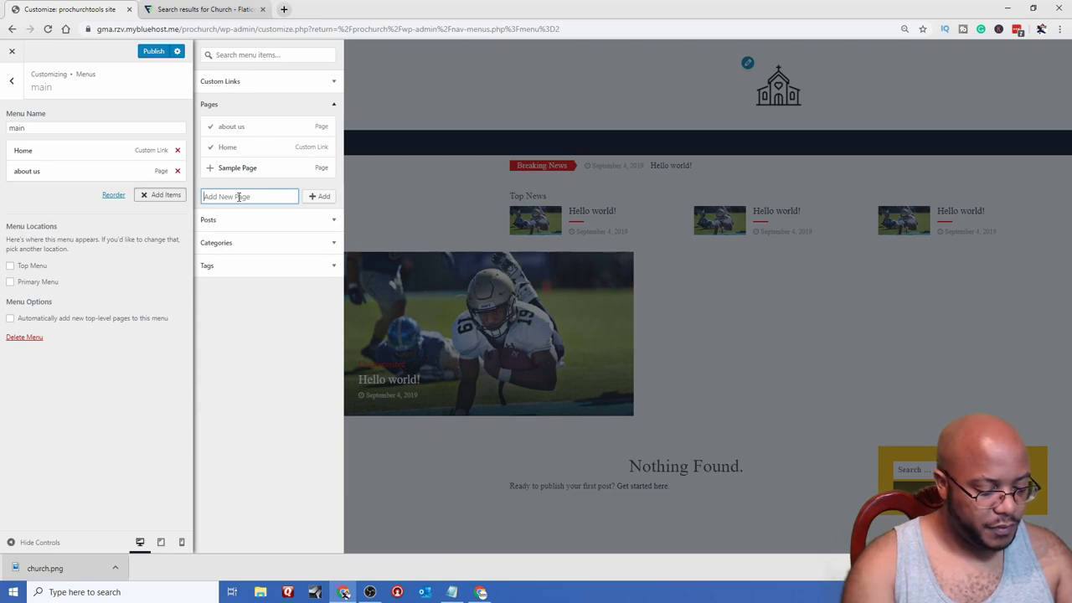
text(new here)
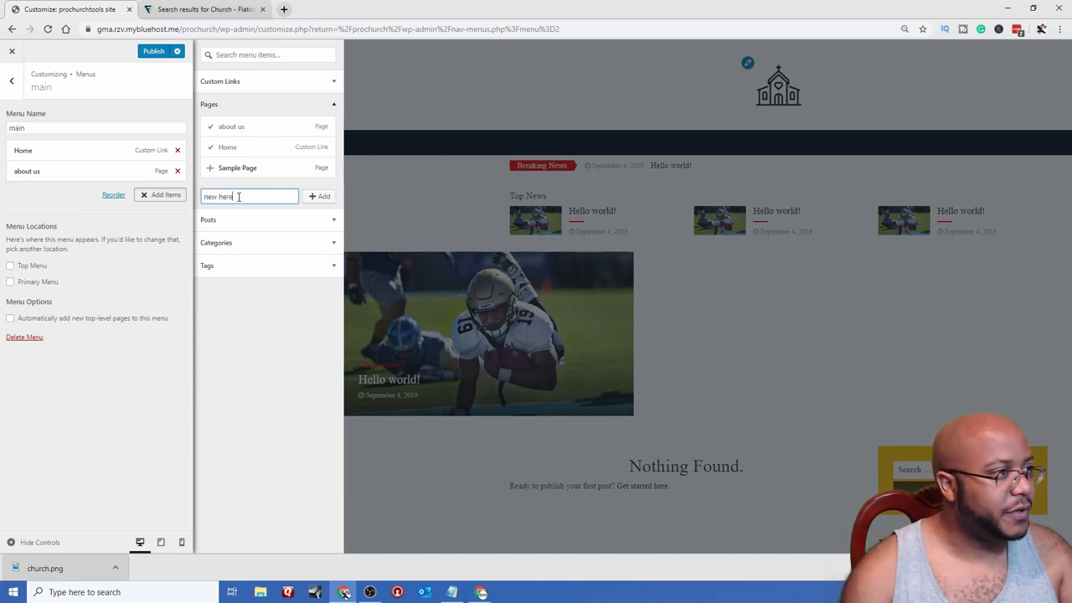
click(318, 196)
click(241, 217)
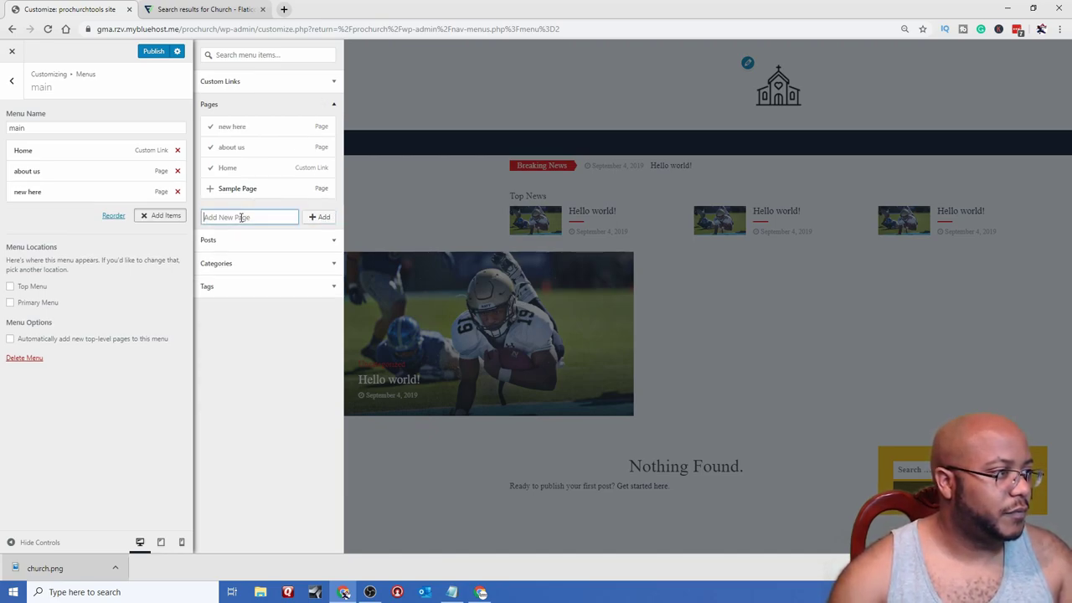
text(media)
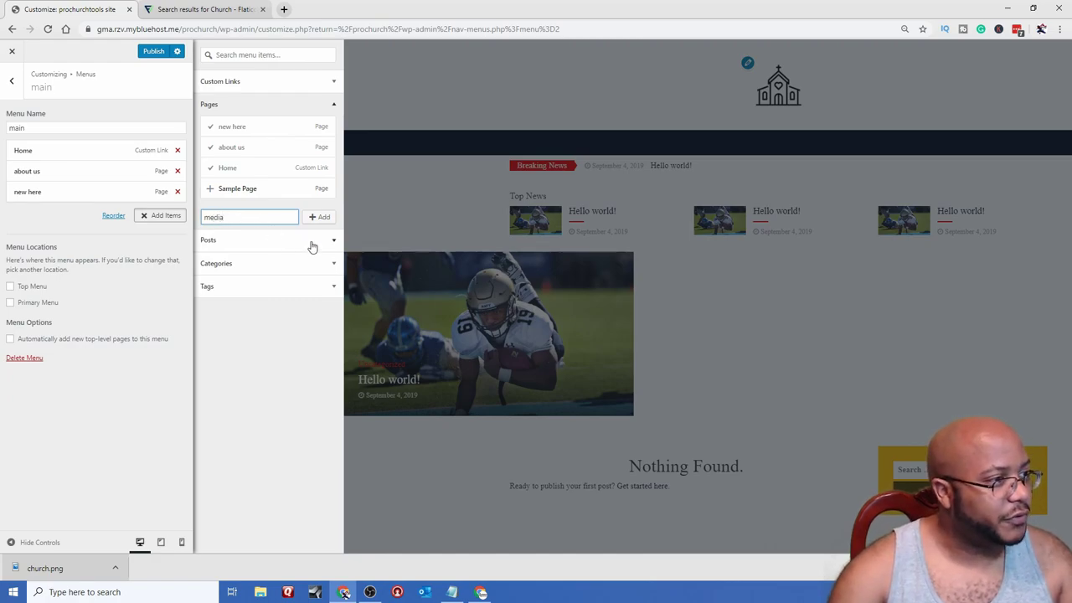
click(318, 217)
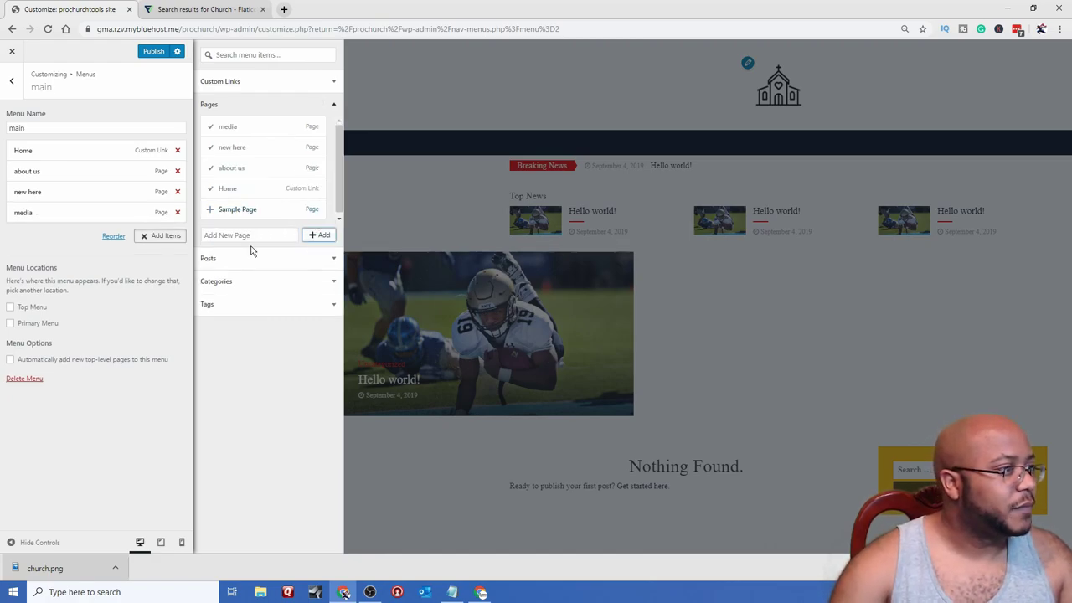
click(253, 236)
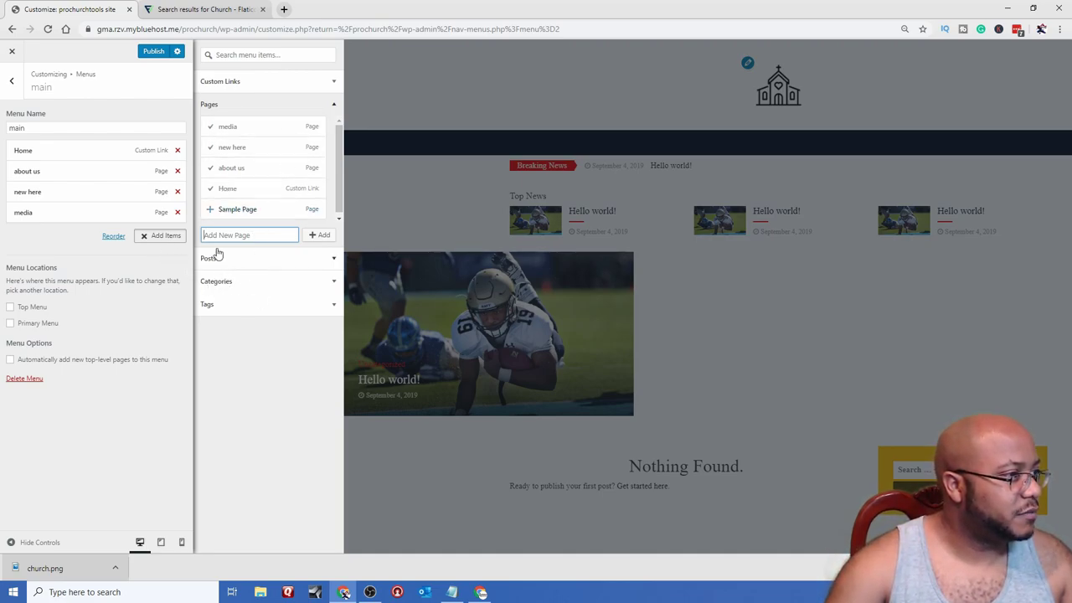
click(245, 92)
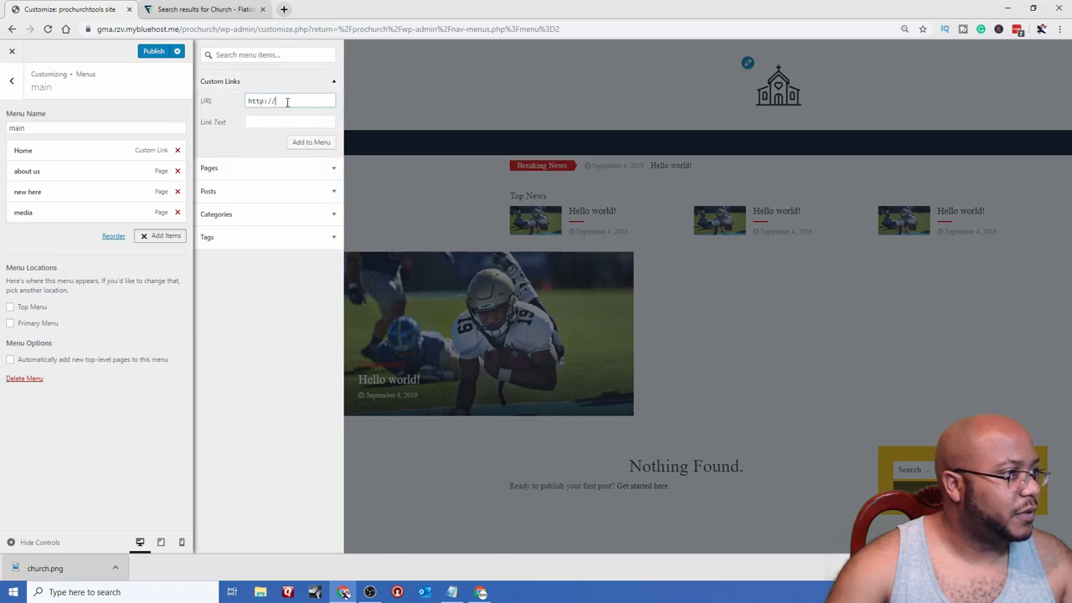
drag(285, 101, 214, 100)
key(End)
text(#)
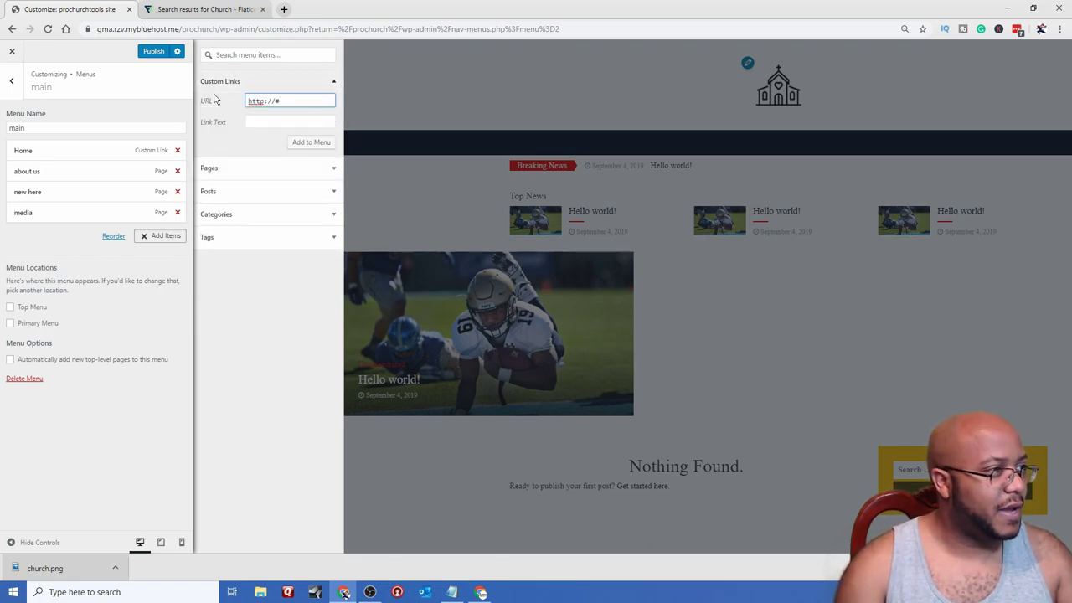
key(Tab)
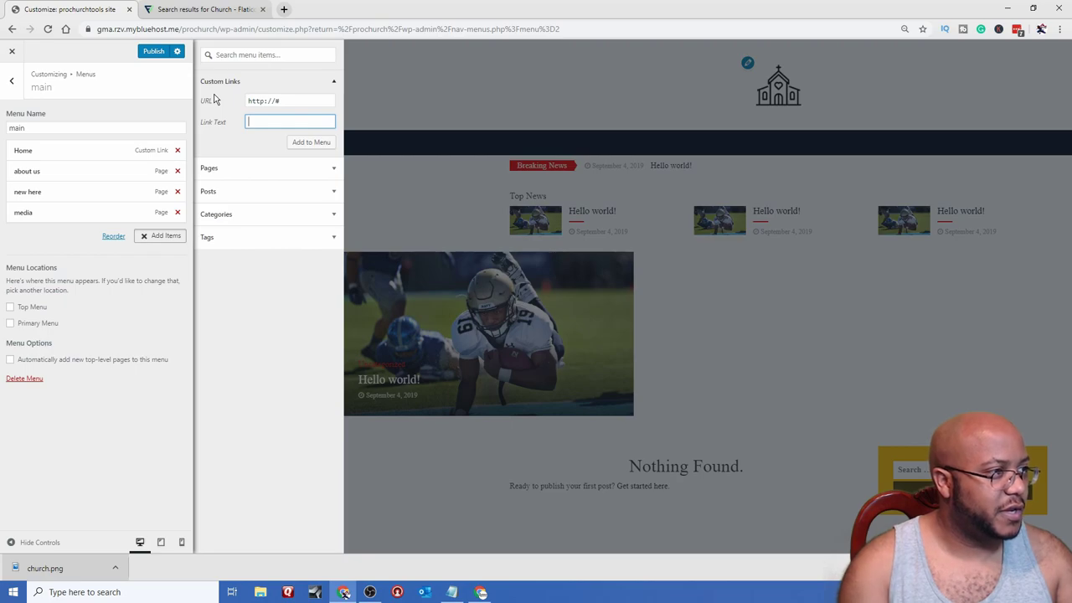
text(Media)
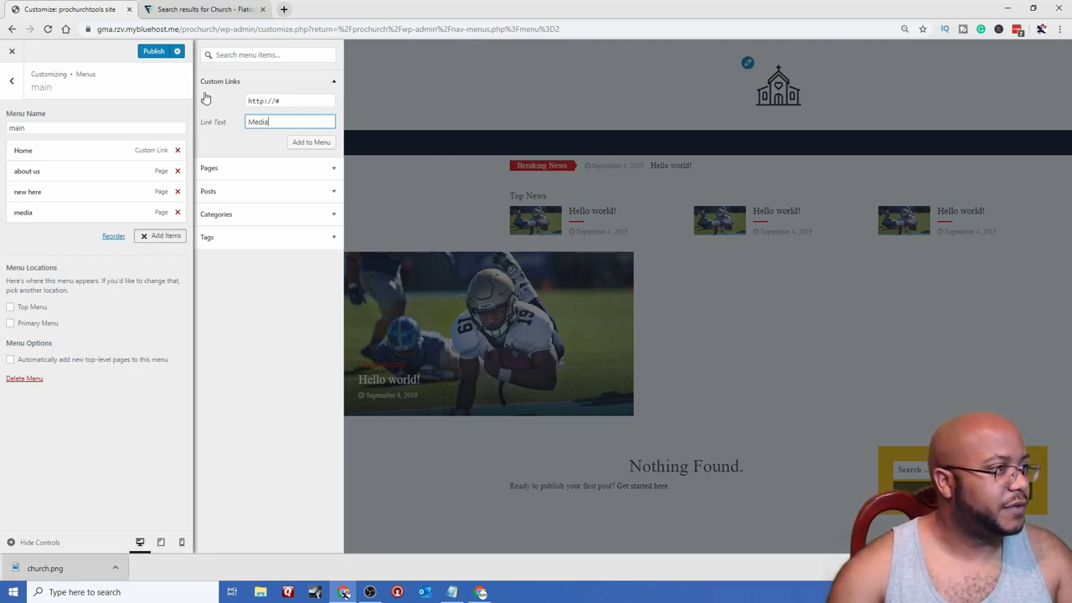
click(316, 144)
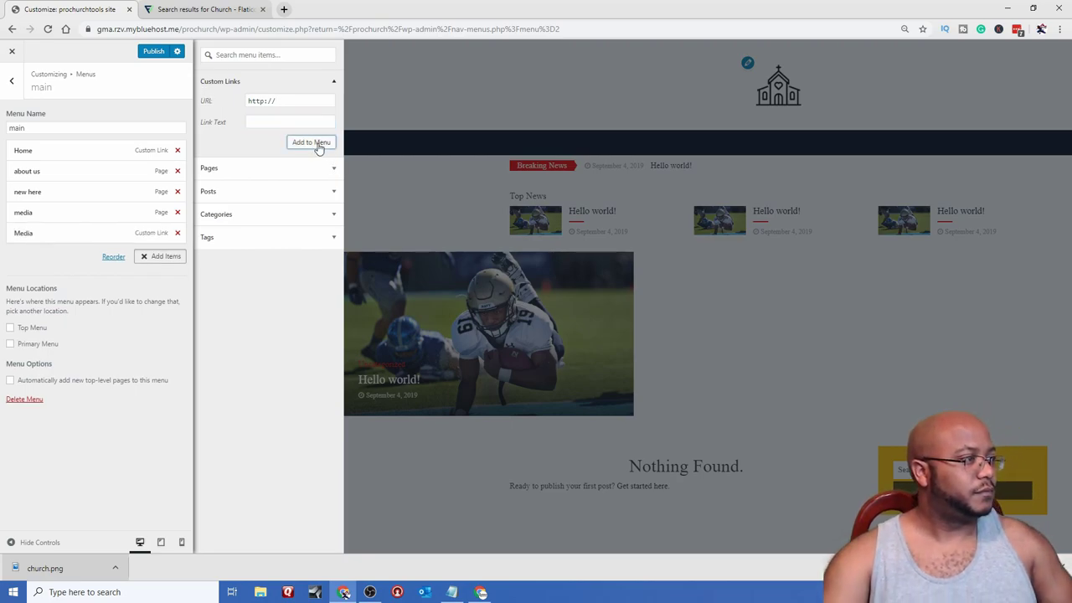
click(178, 213)
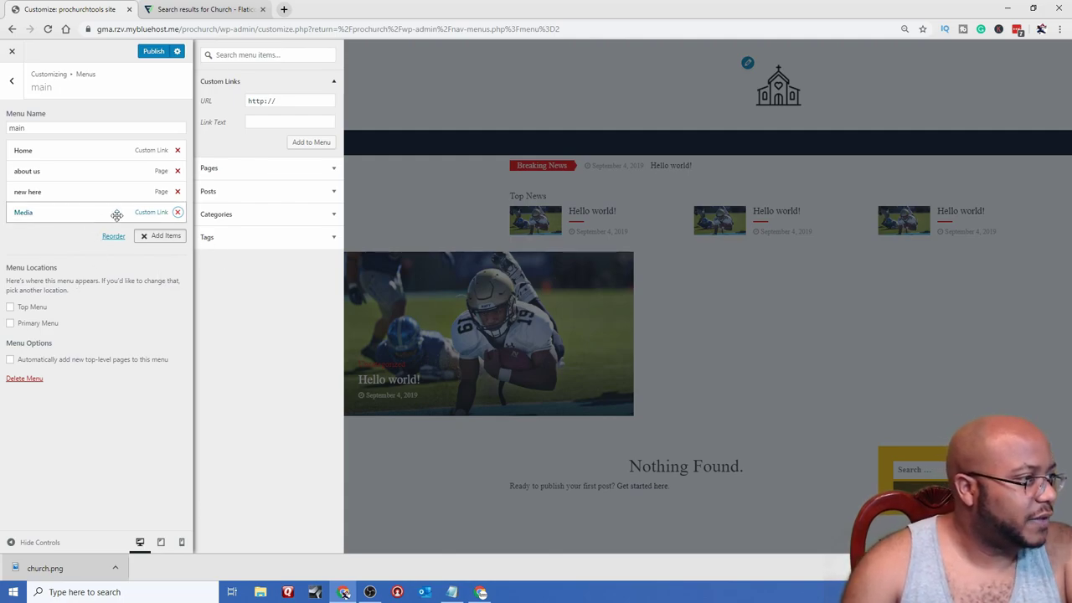
- Create a new page named sermons and add it to the main menu
click(260, 170)
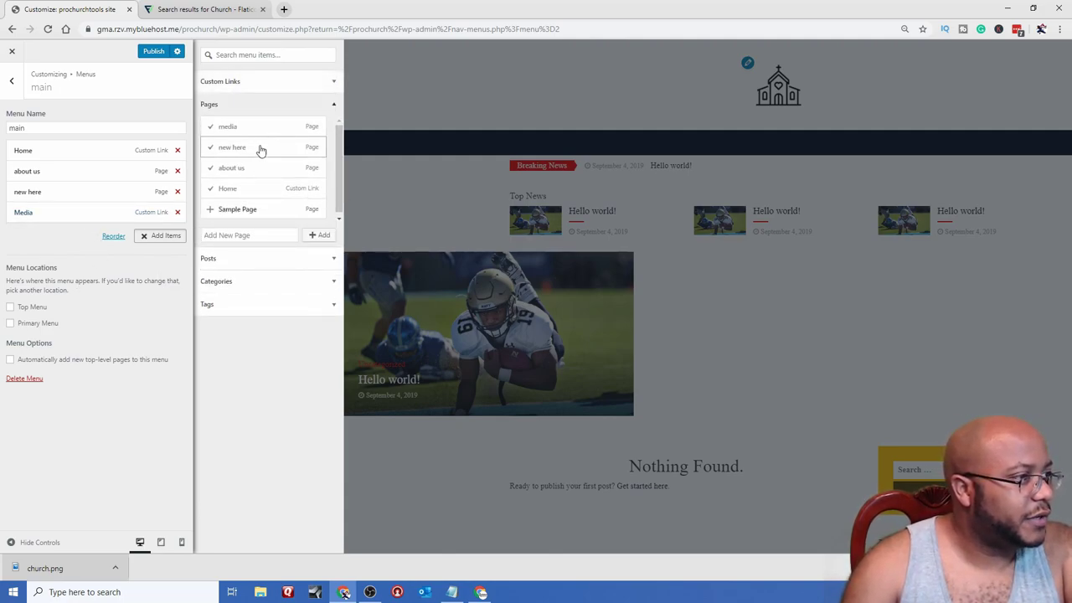
click(264, 235)
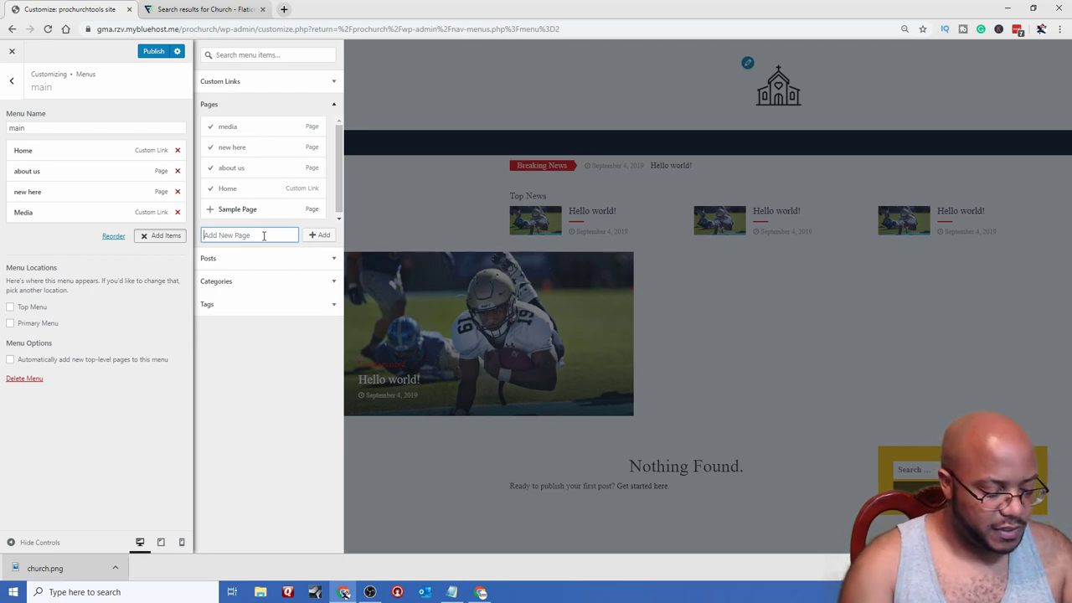
text(sermons)
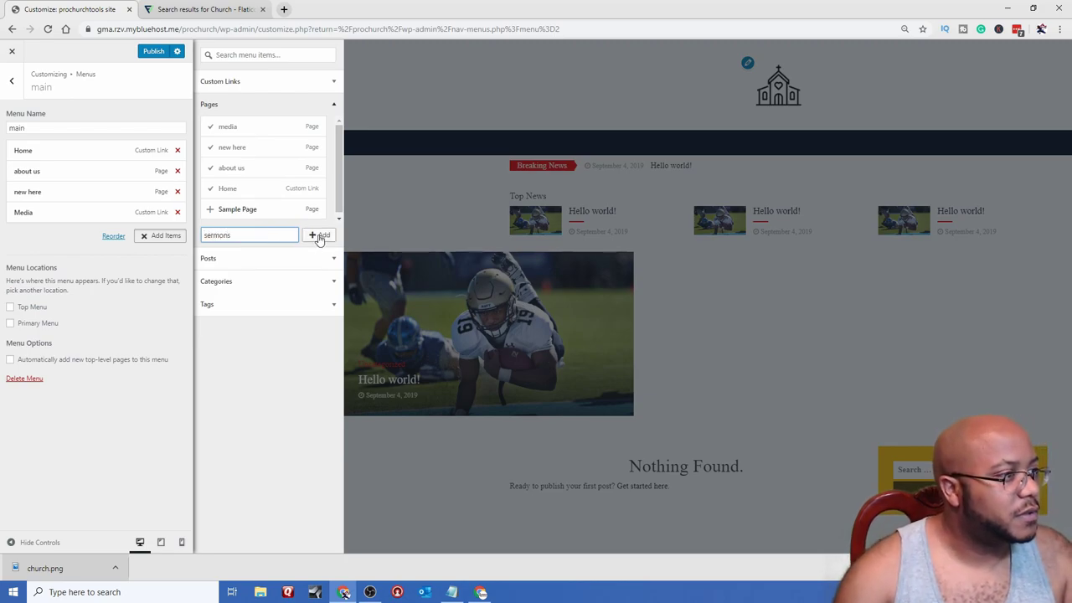
click(320, 234)
- Create a page named gallery in the main menu and nest gallery and sermons as sub-items under Media
click(232, 235)
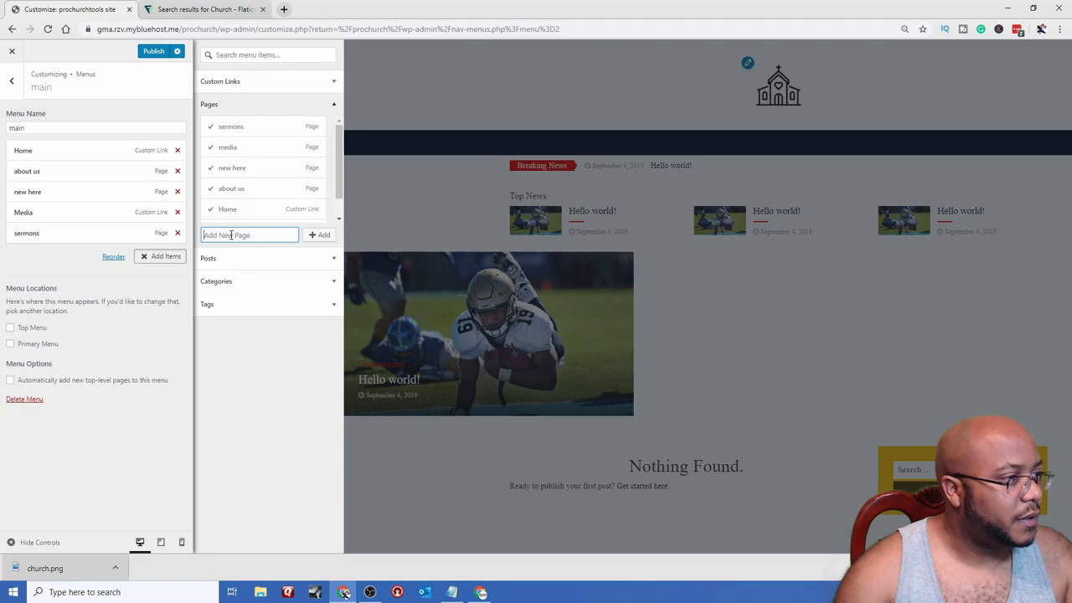
text(photos)
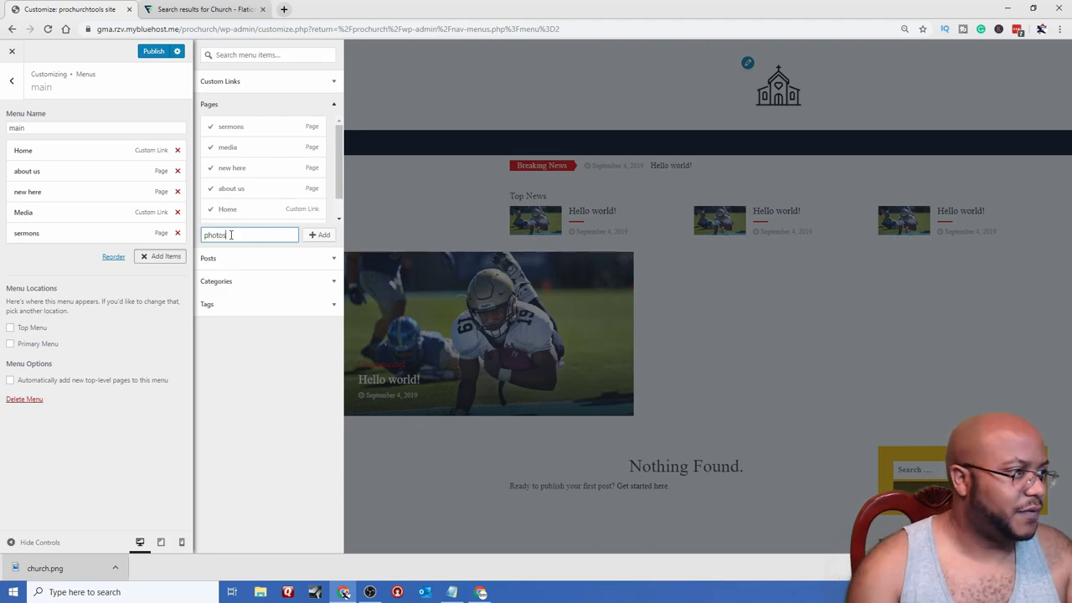
key(ctrl+a)
text(gal)
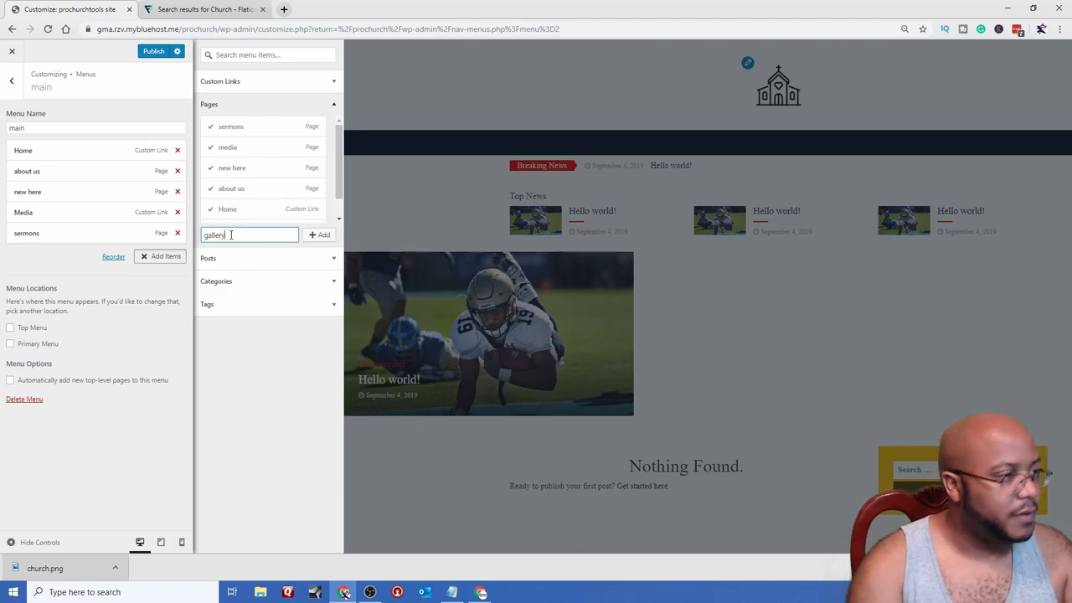
text(lery)
click(316, 234)
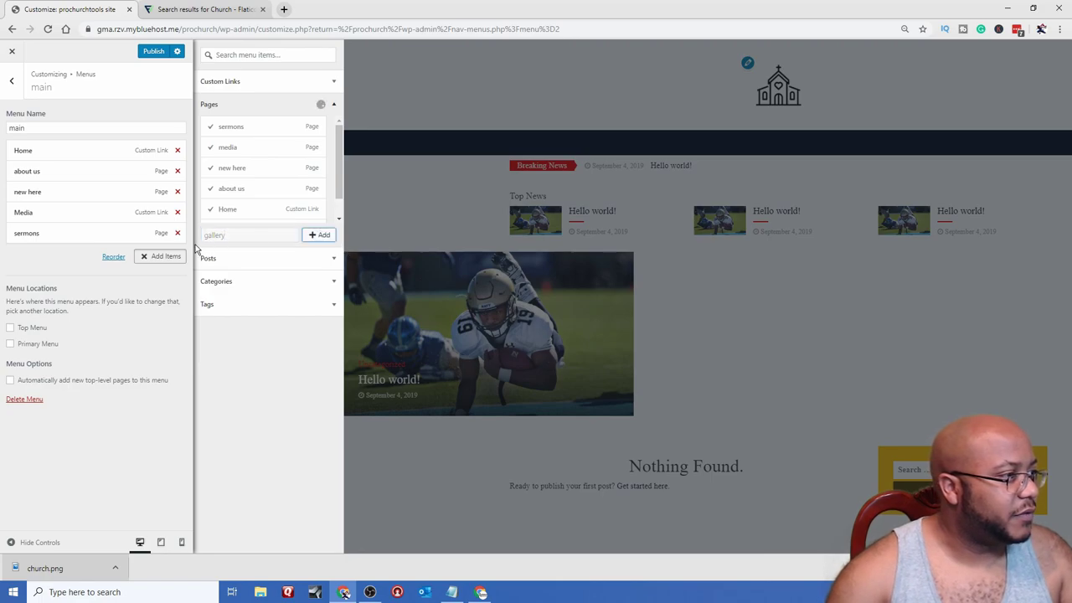
drag(84, 238, 53, 232)
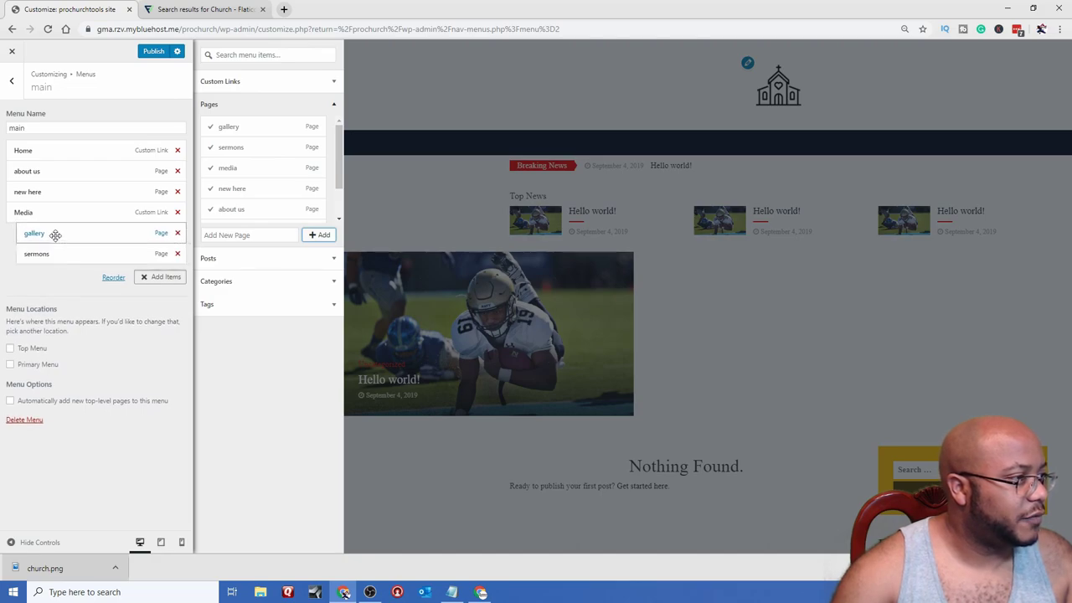
- Create new pages named watch and give, adding each to the main menu
click(245, 235)
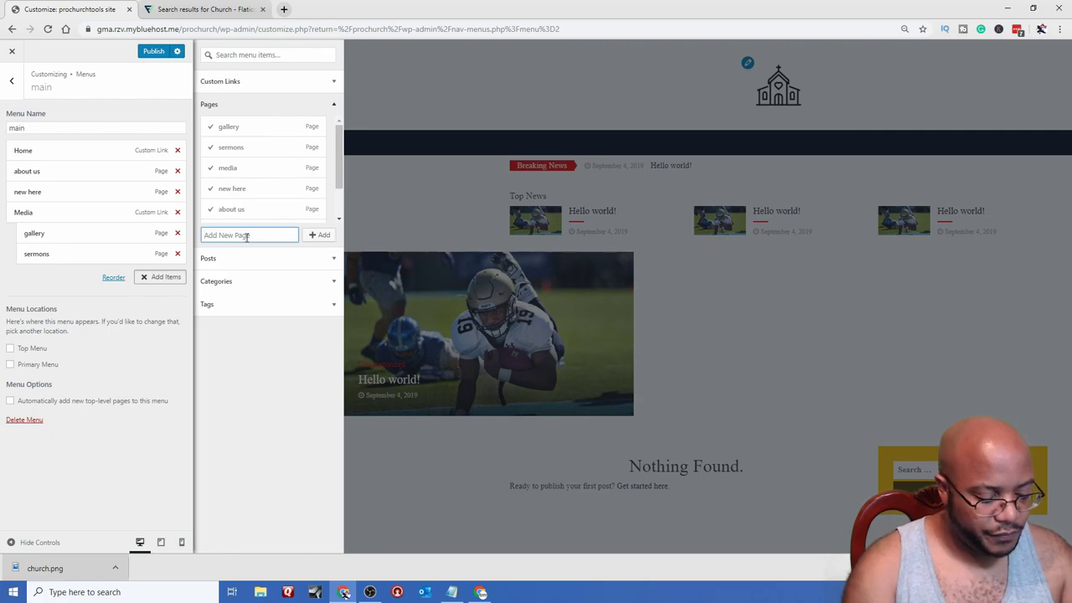
text(wa)
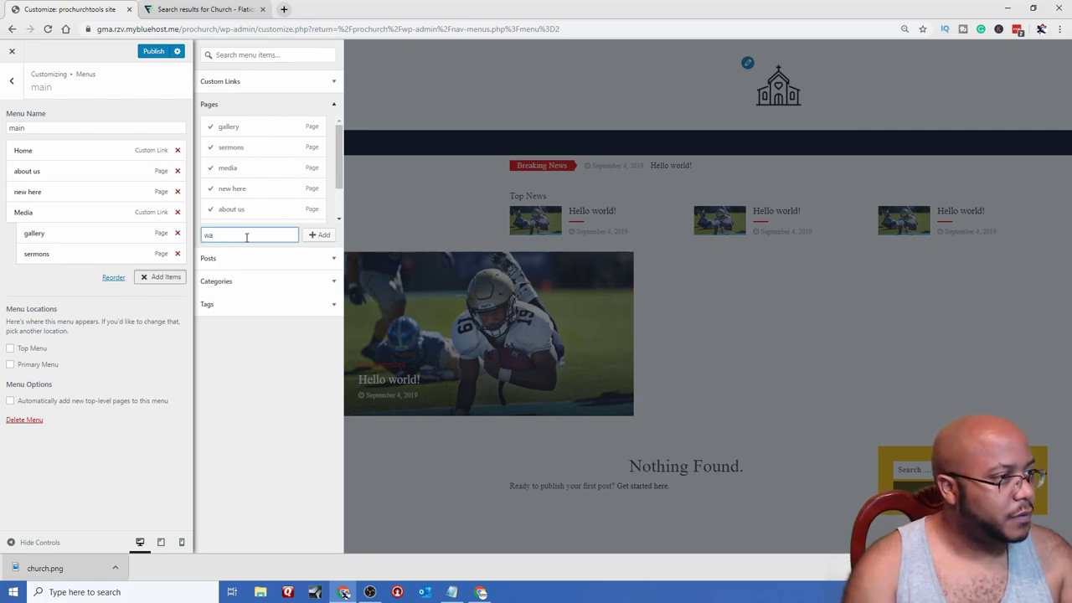
text(tch)
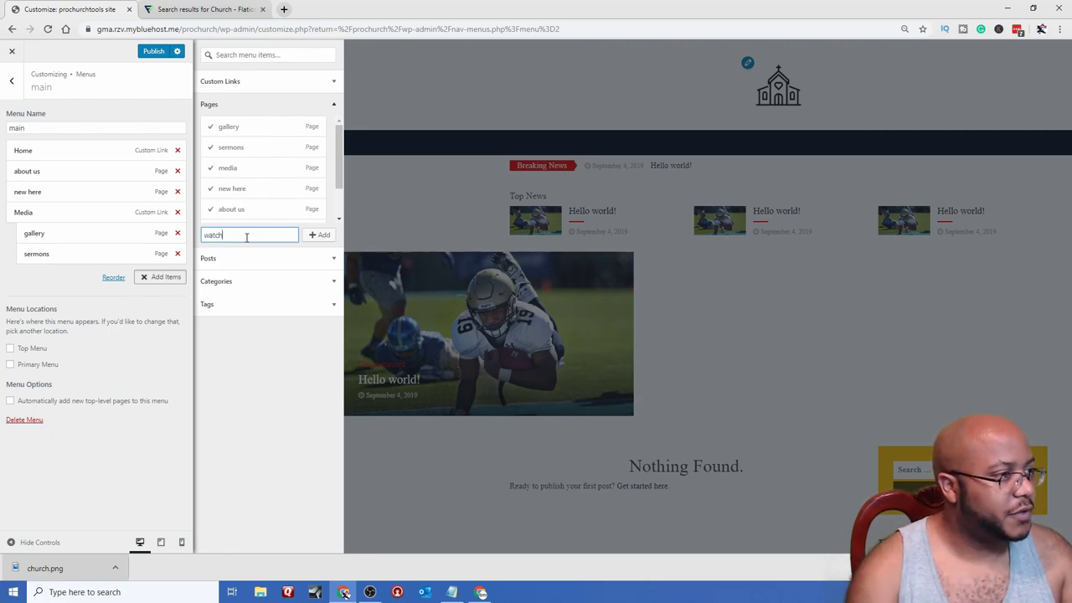
click(322, 236)
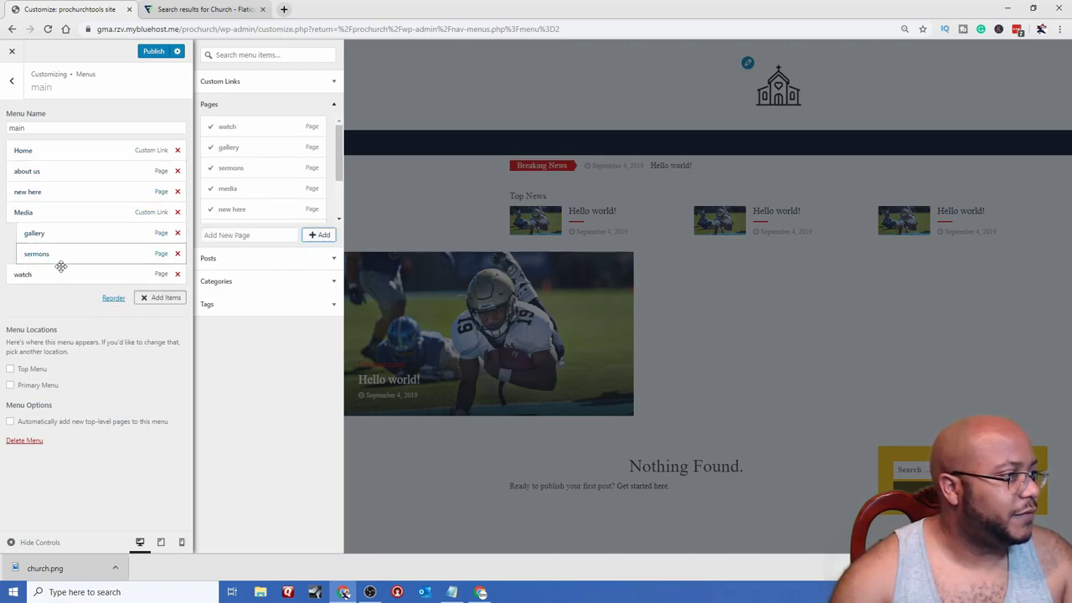
click(240, 235)
text(give)
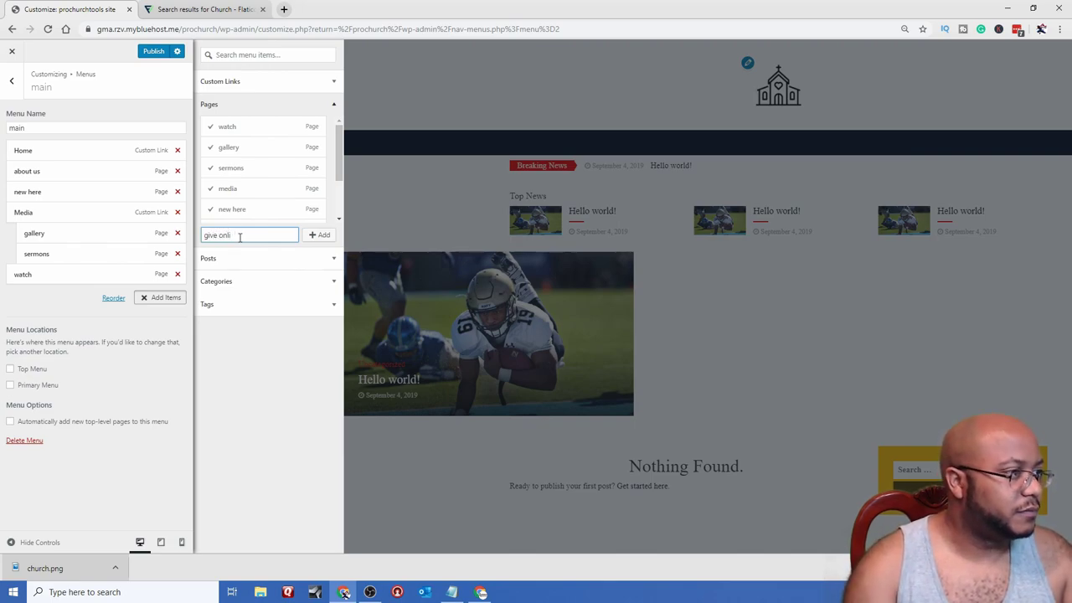
click(312, 234)
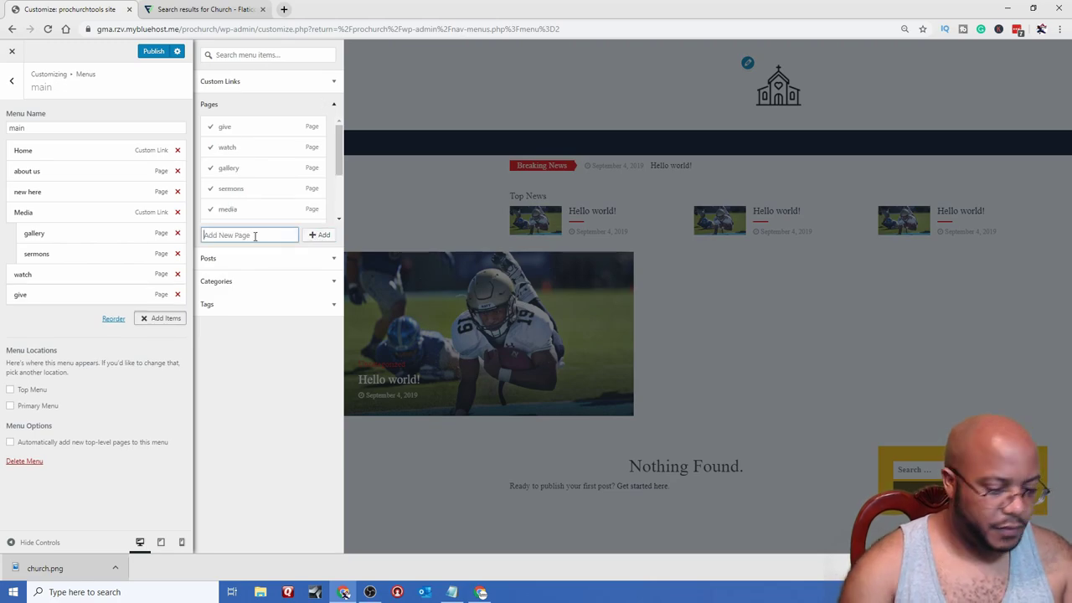
- Create pages named prayer and contact us in the main menu, and remove the Home custom link
text(prayer)
click(314, 235)
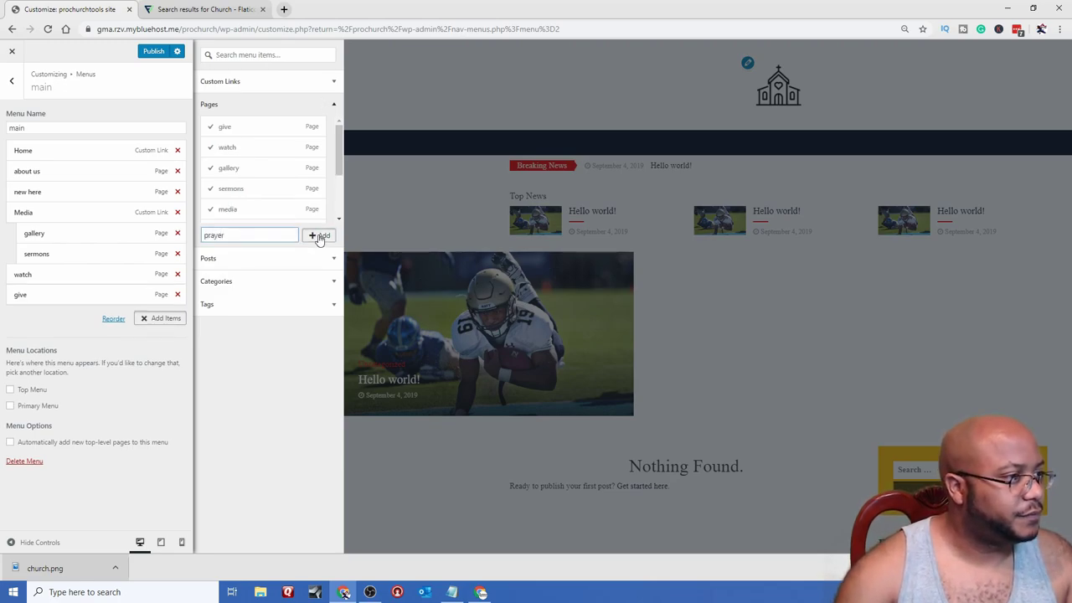
text(c)
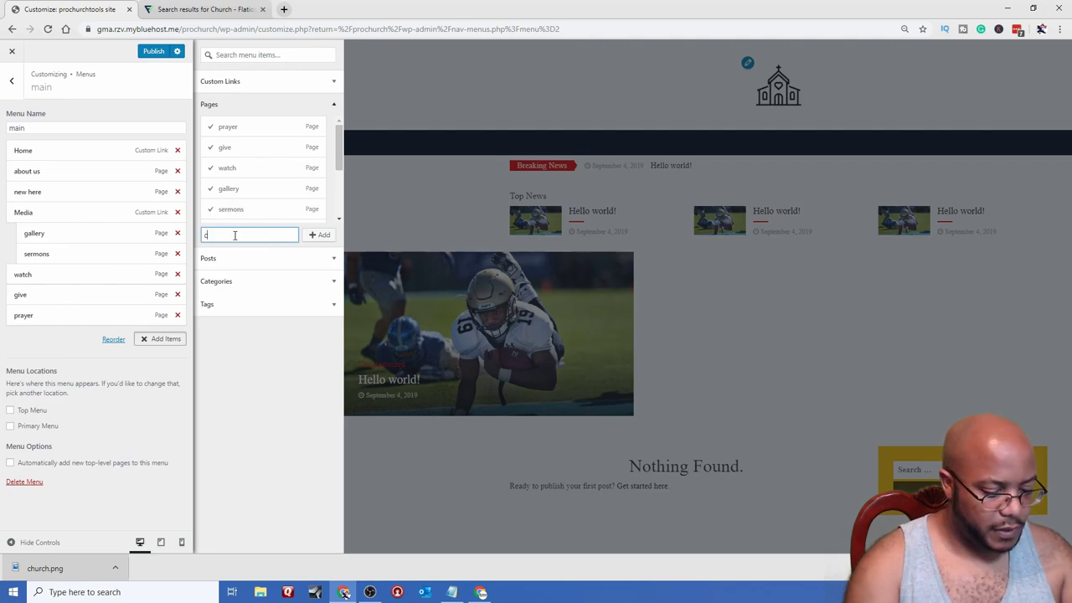
text(ontact us)
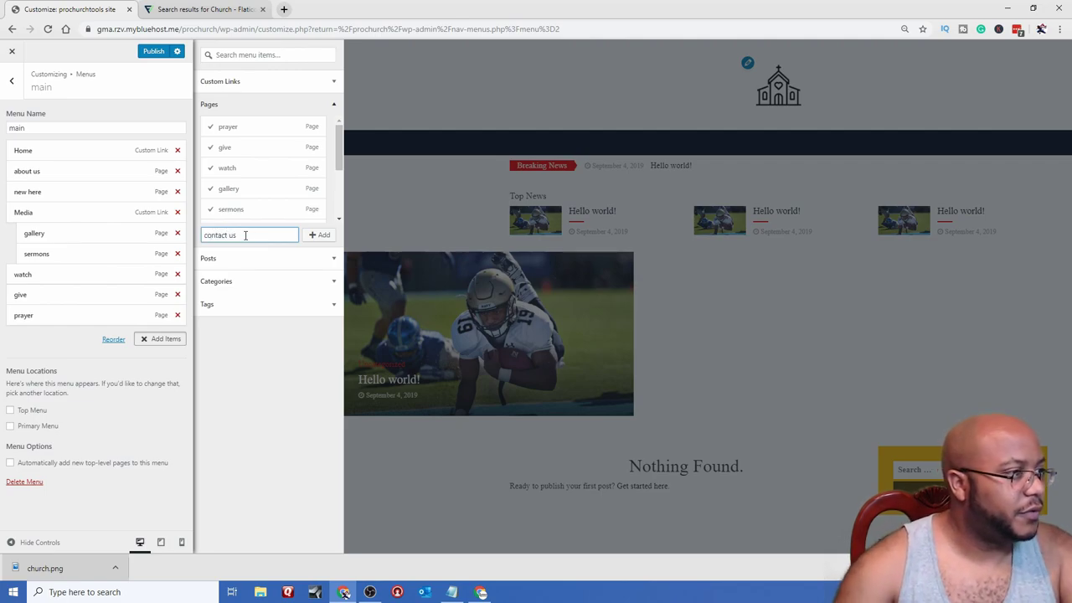
click(317, 235)
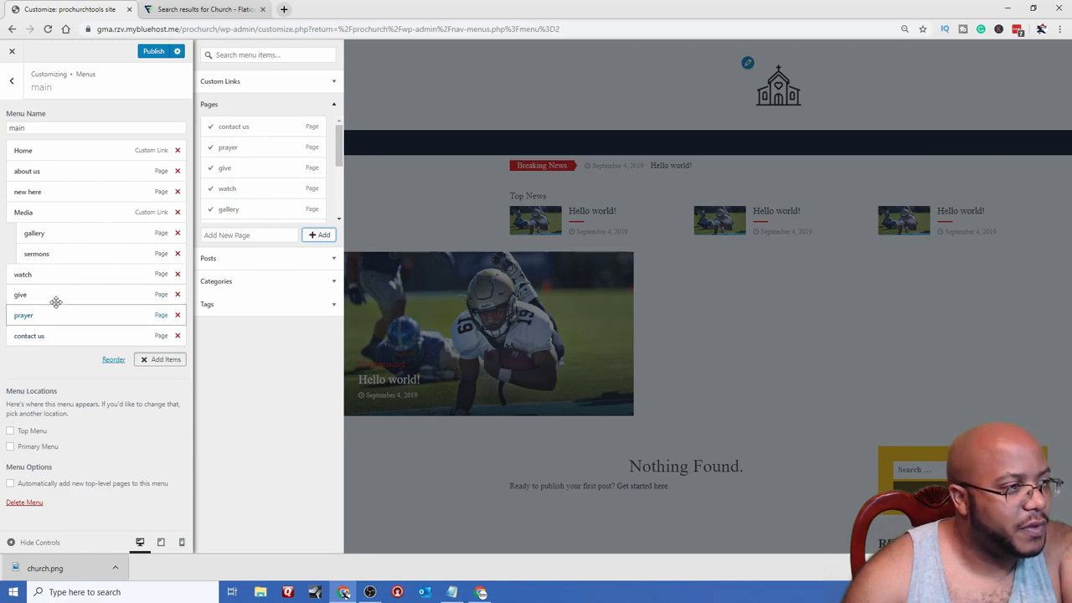
click(178, 151)
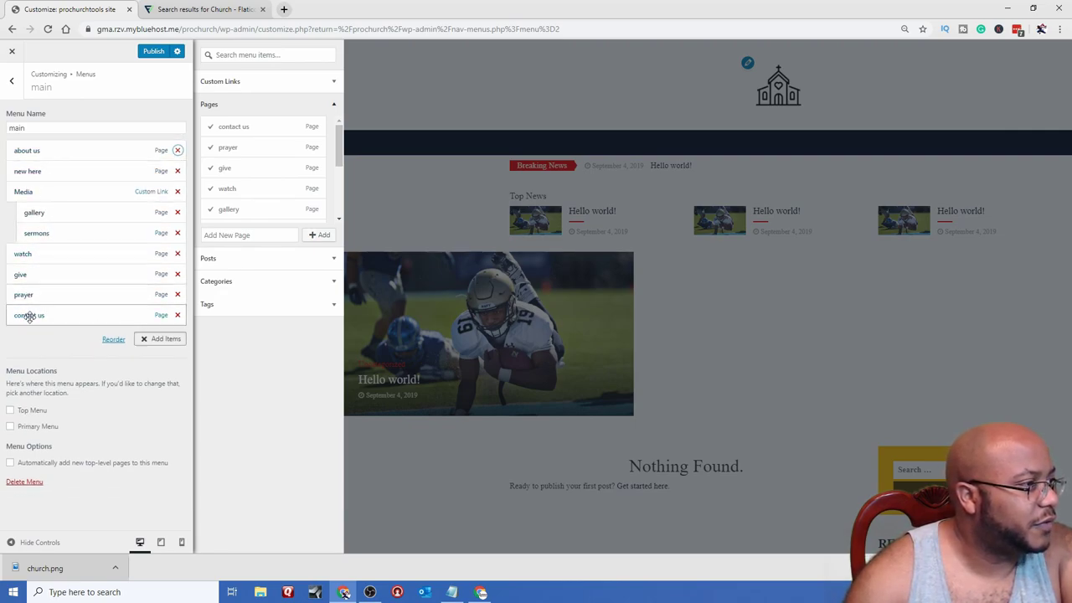
- Assign the main menu to the Primary Menu location only and publish the changes
click(57, 196)
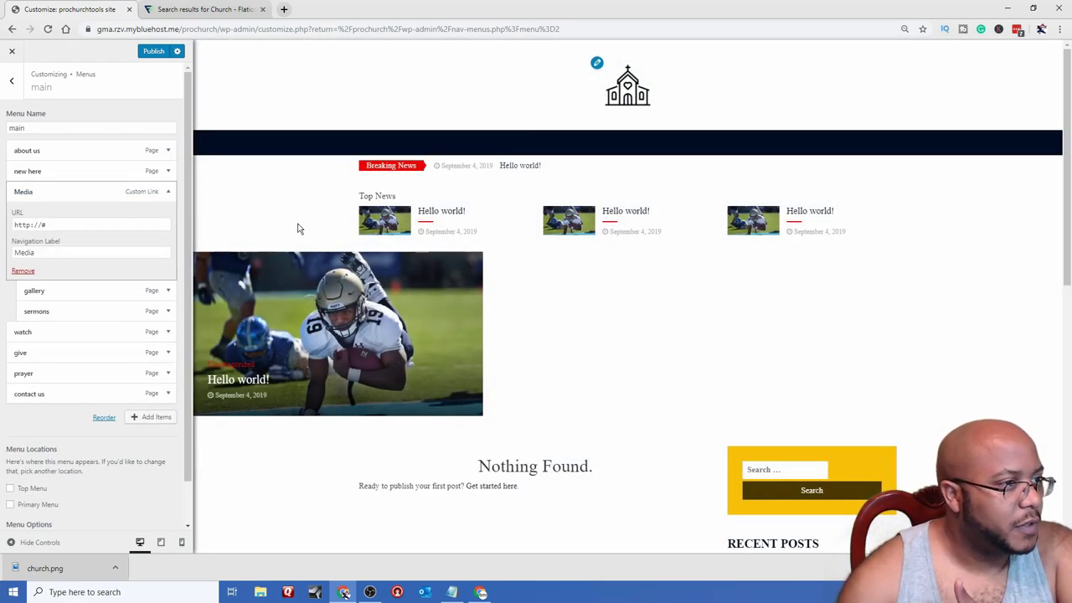
scroll(150, 443, down, 1)
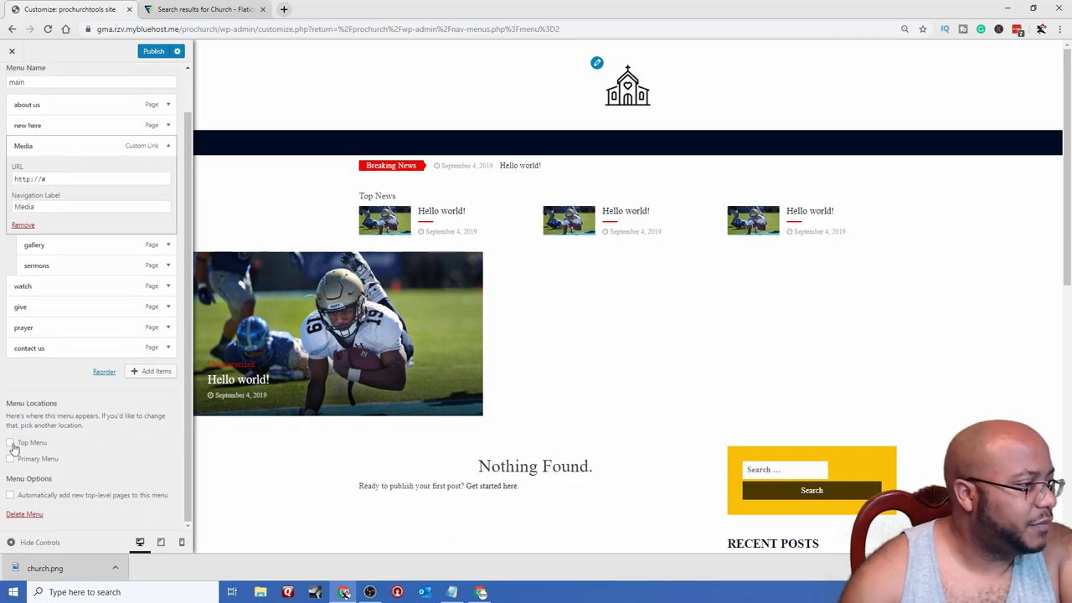
click(10, 459)
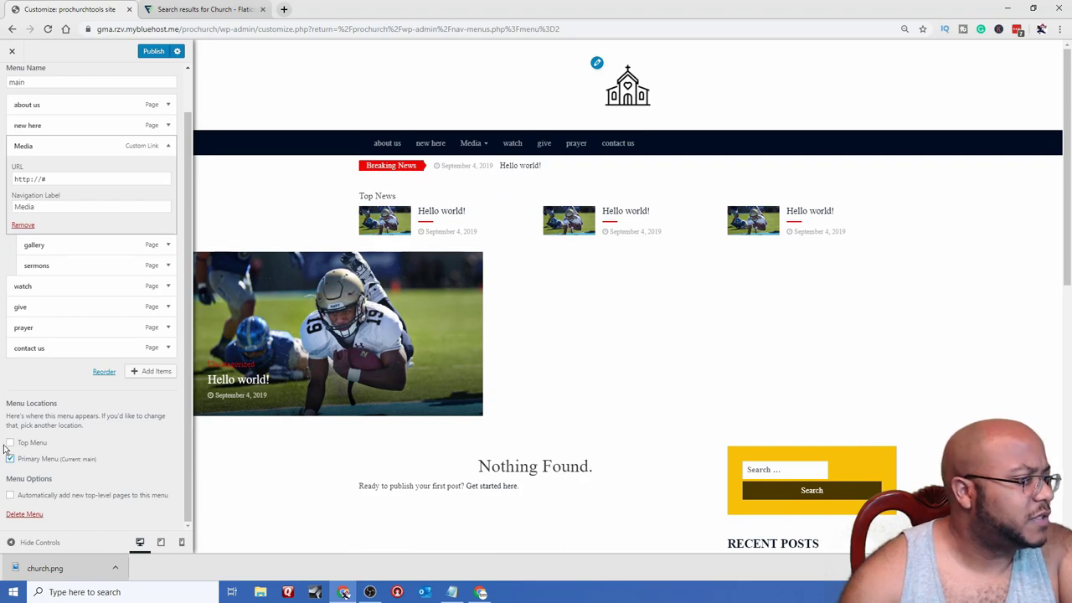
click(10, 444)
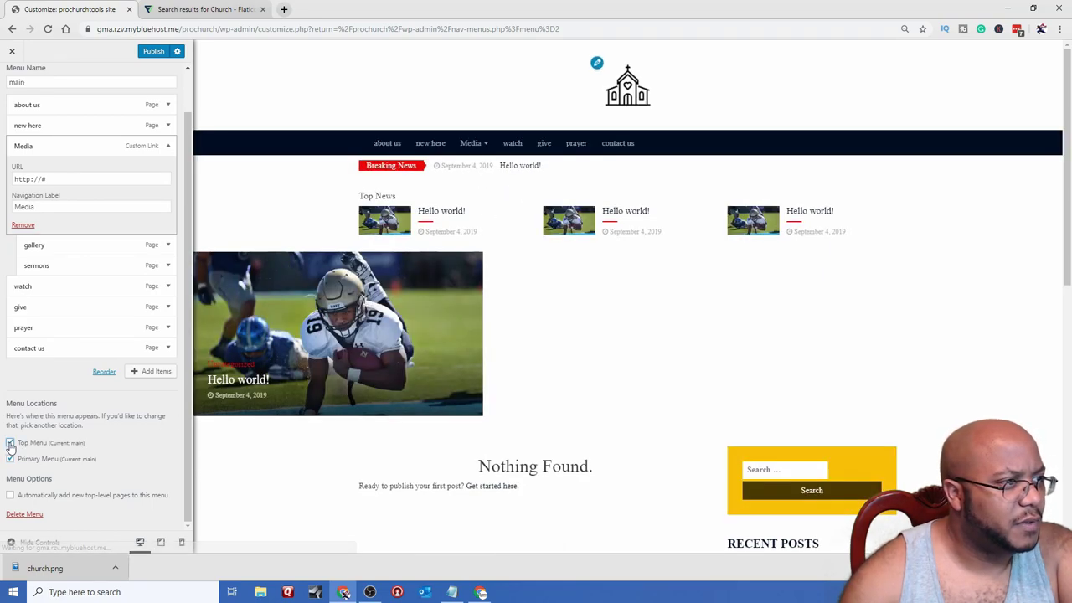
click(10, 444)
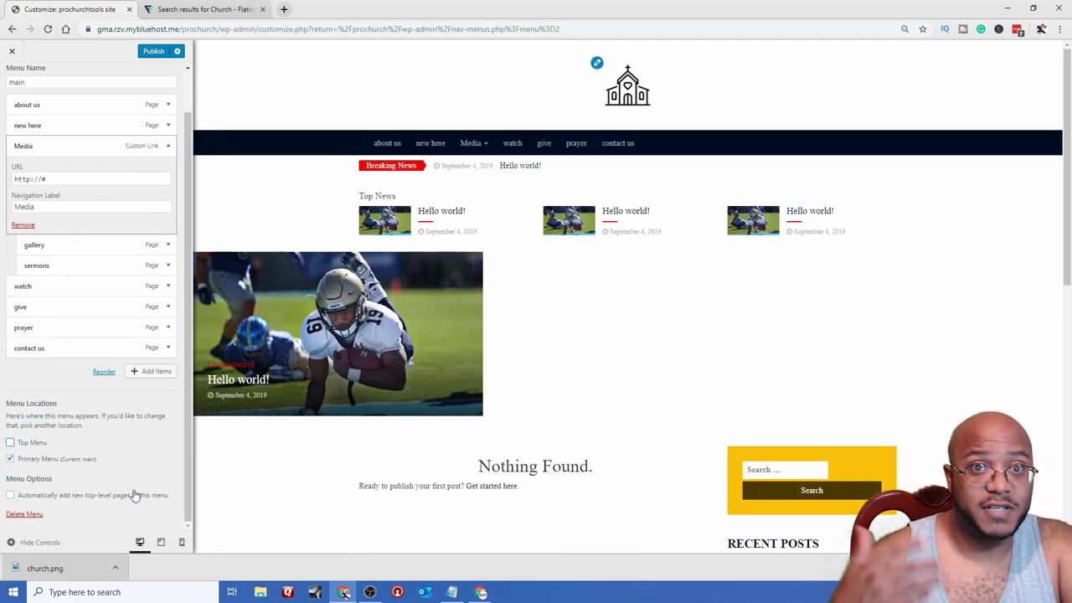
click(155, 53)
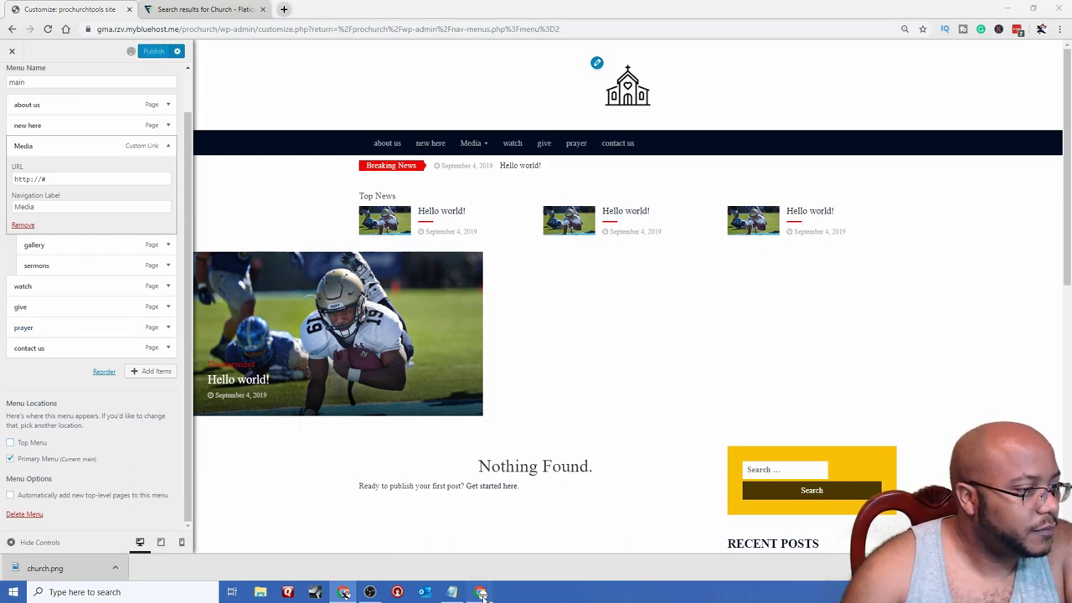
- Switch to the Pro Church Tools article and review the Part #3 church website headline section
key(alt+Tab)
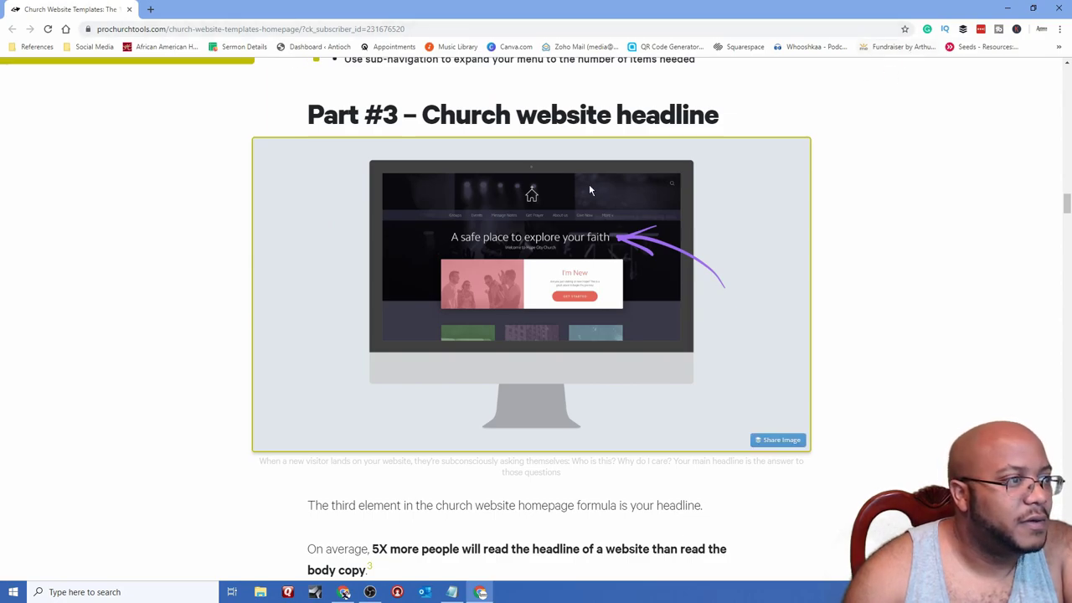
scroll(518, 264, down, 3)
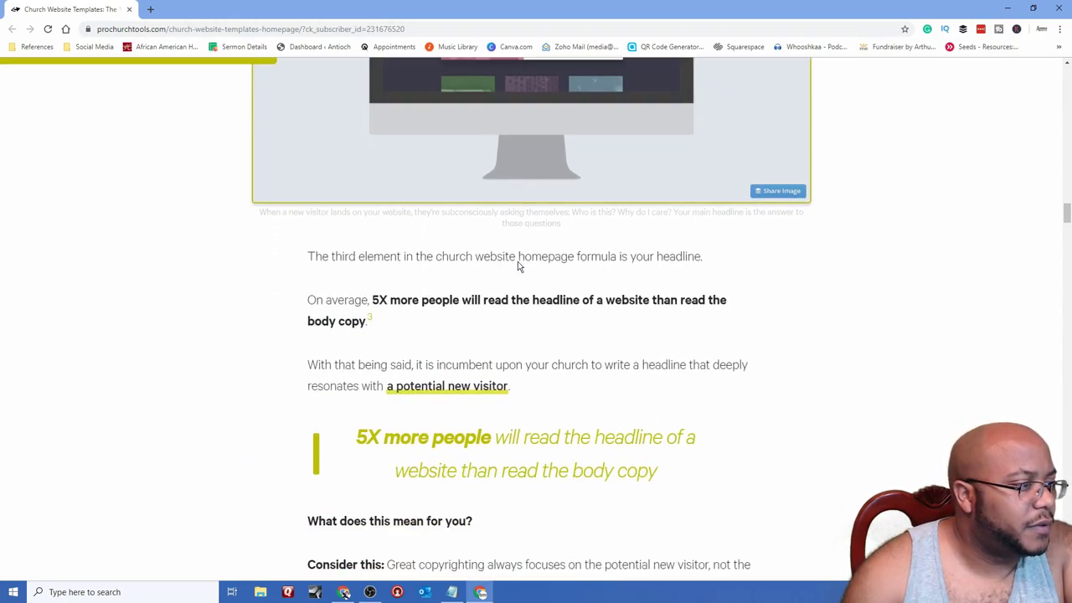
scroll(518, 263, up, 2)
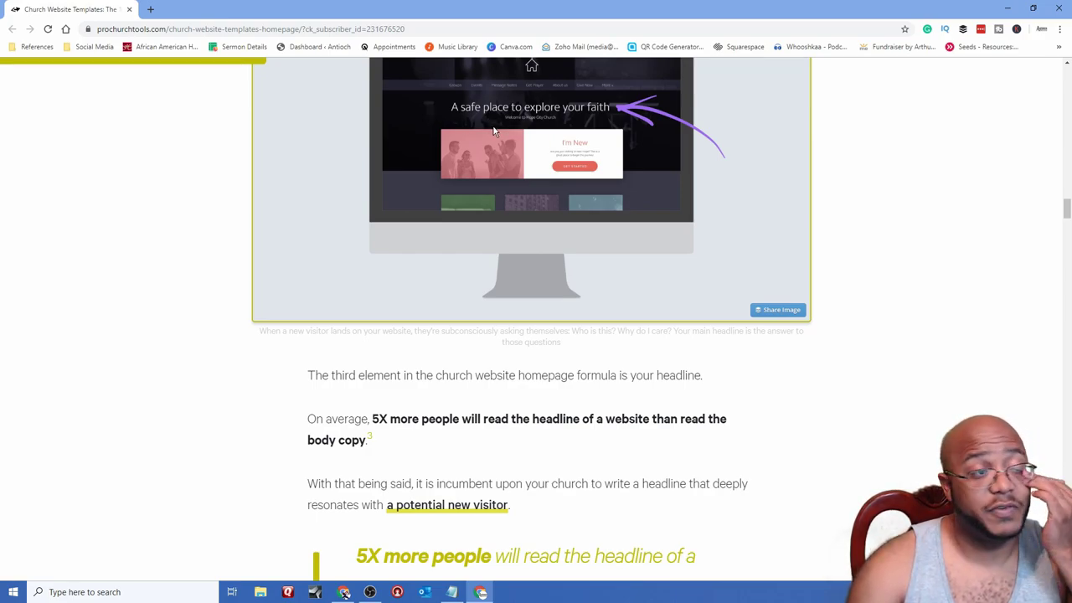
click(1008, 9)
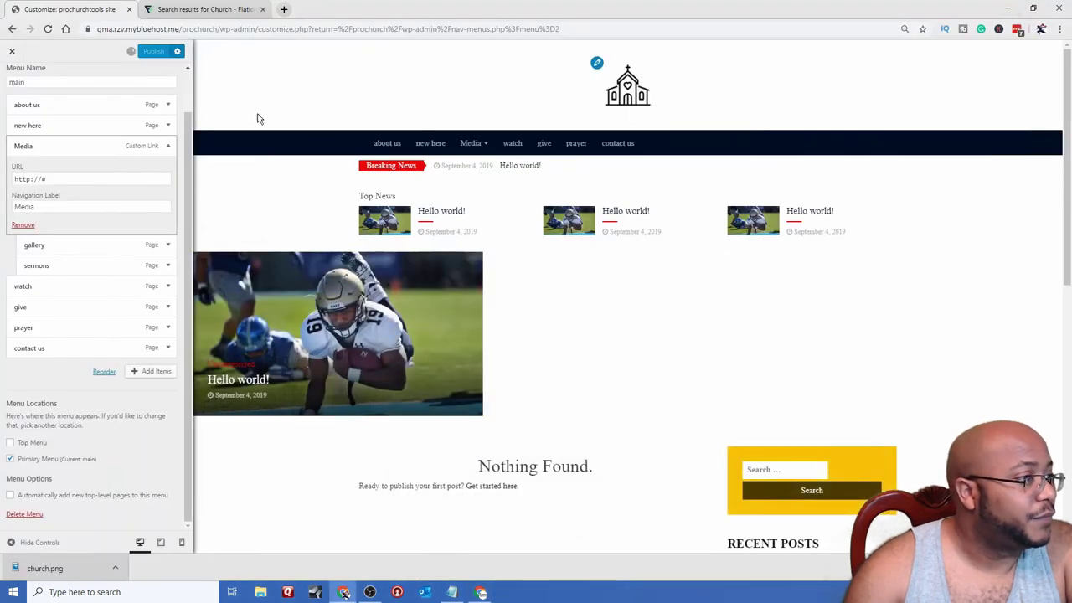
- Return to the site customizer and remove the Meta and Categories widgets from the Right Sidebar 1 widget area
scroll(76, 125, up, 1)
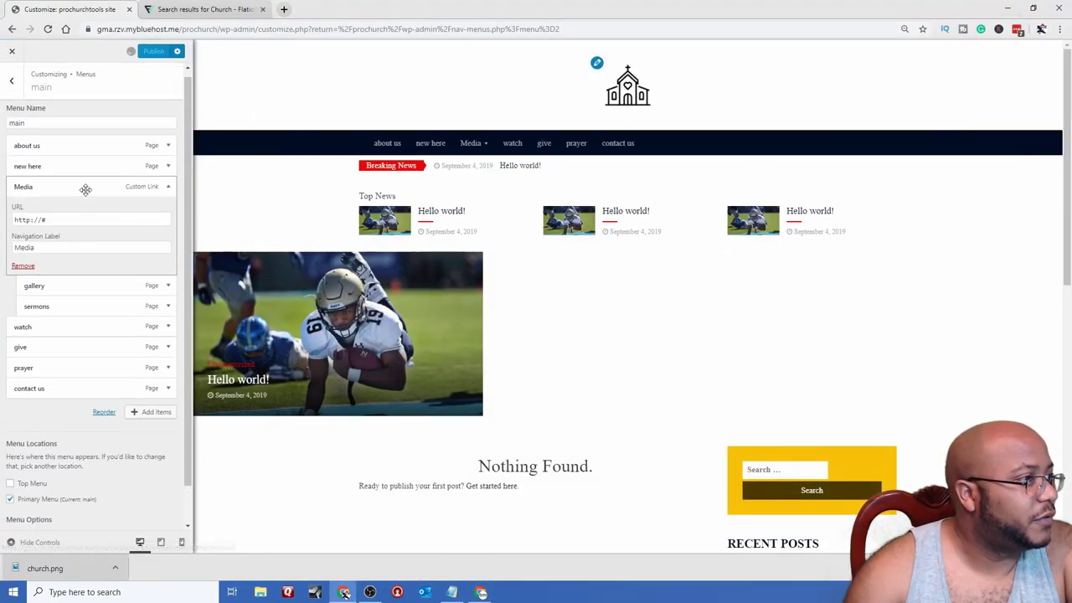
click(11, 84)
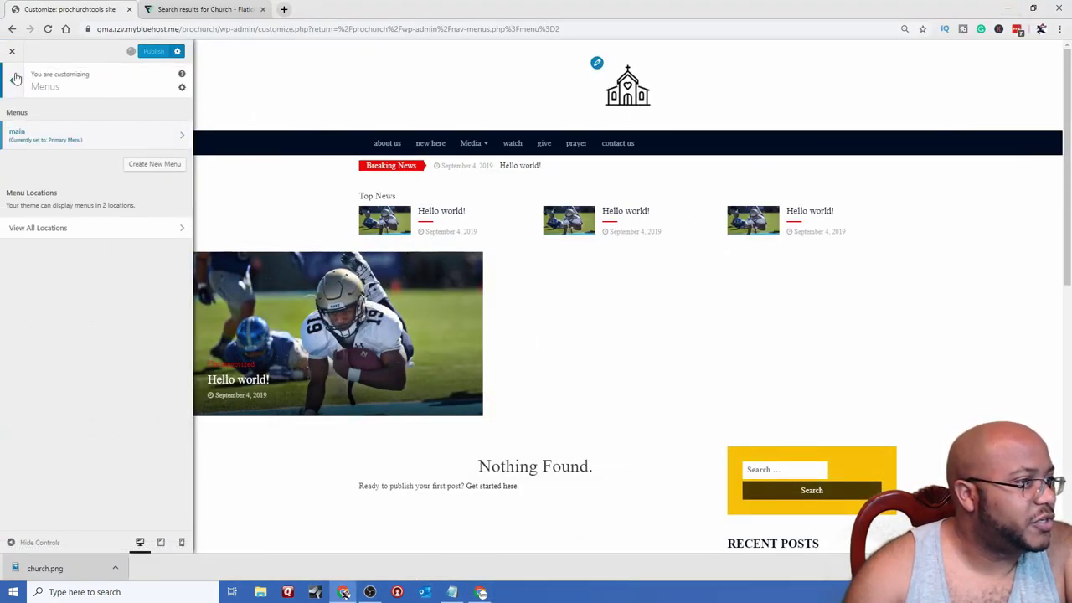
click(15, 78)
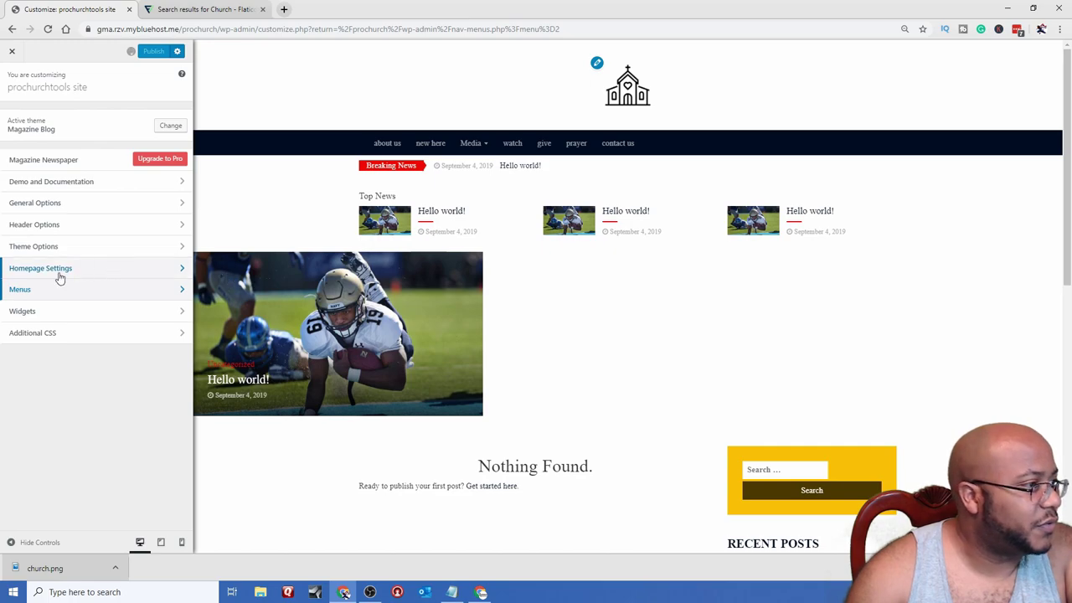
click(44, 313)
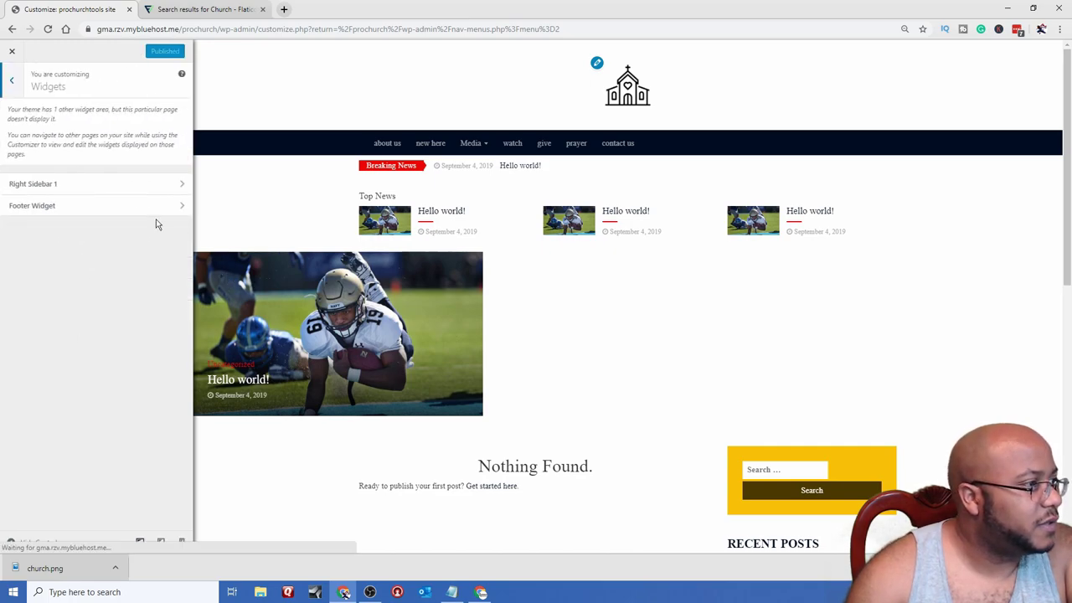
click(143, 191)
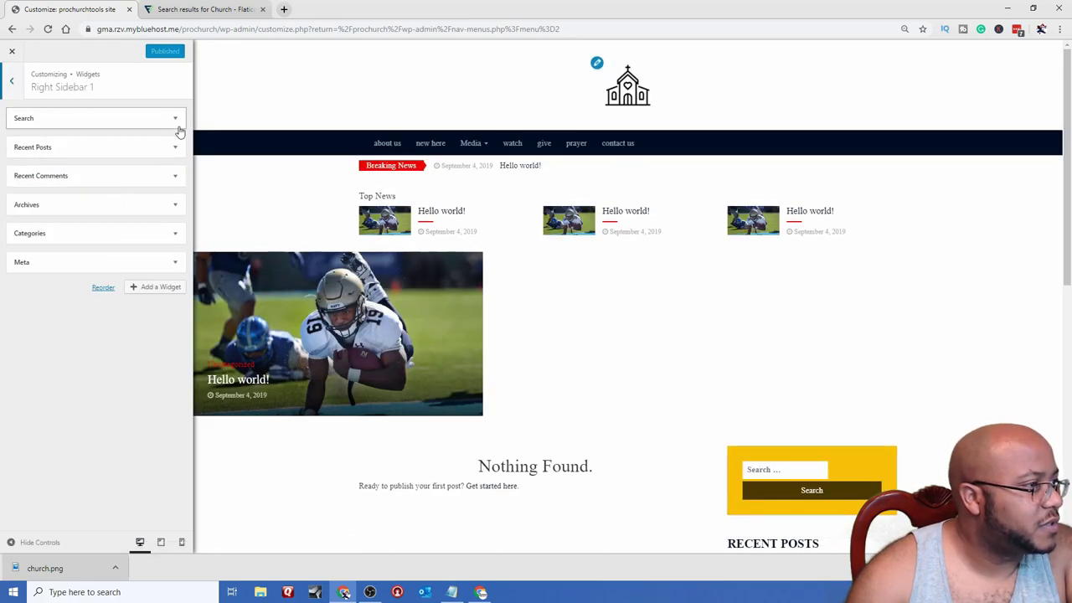
scroll(754, 461, down, 5)
scroll(821, 452, up, 5)
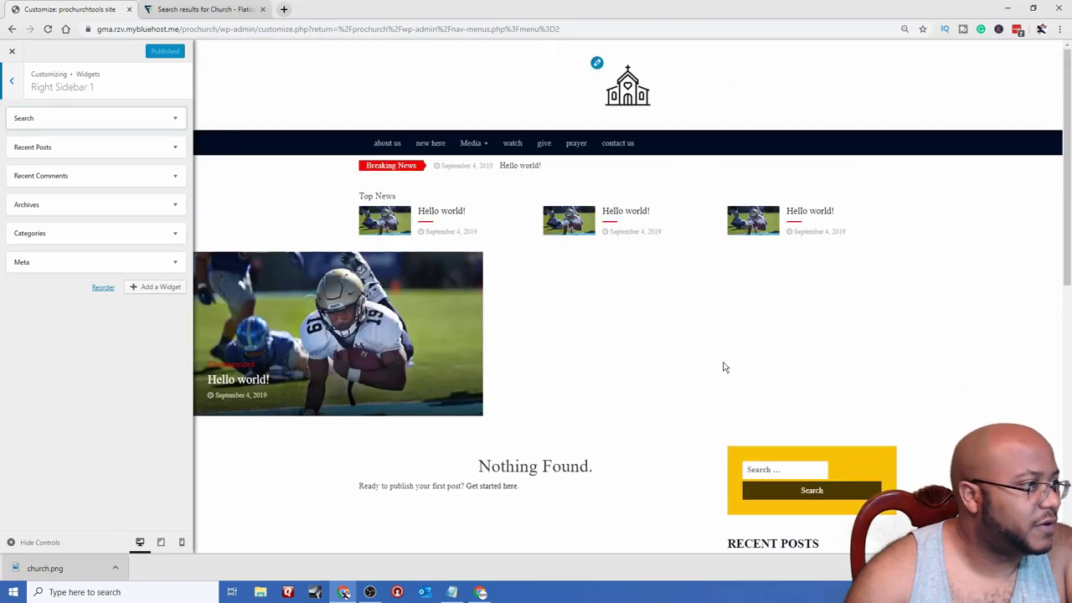
click(174, 263)
click(20, 316)
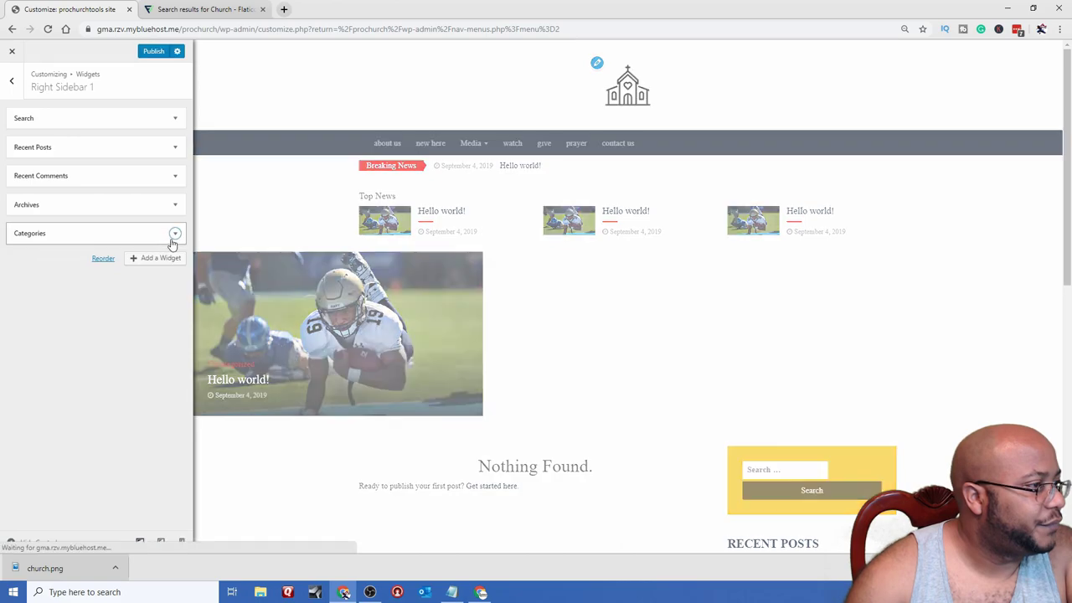
click(174, 234)
click(26, 325)
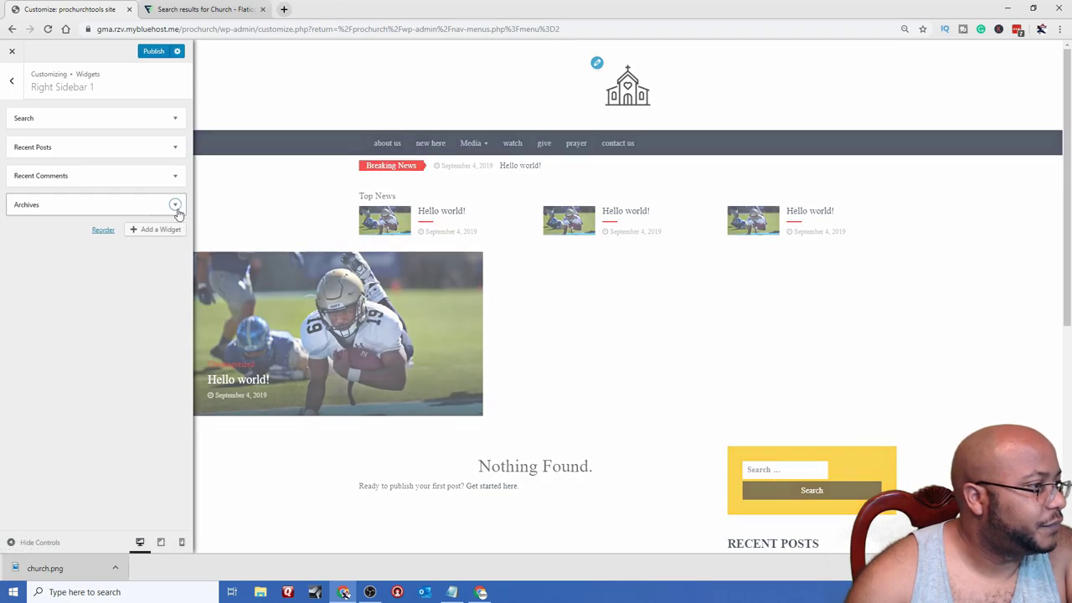
- Remove the Archives, Recent Comments, Recent Posts and Search widgets from Right Sidebar 1
click(174, 204)
click(24, 286)
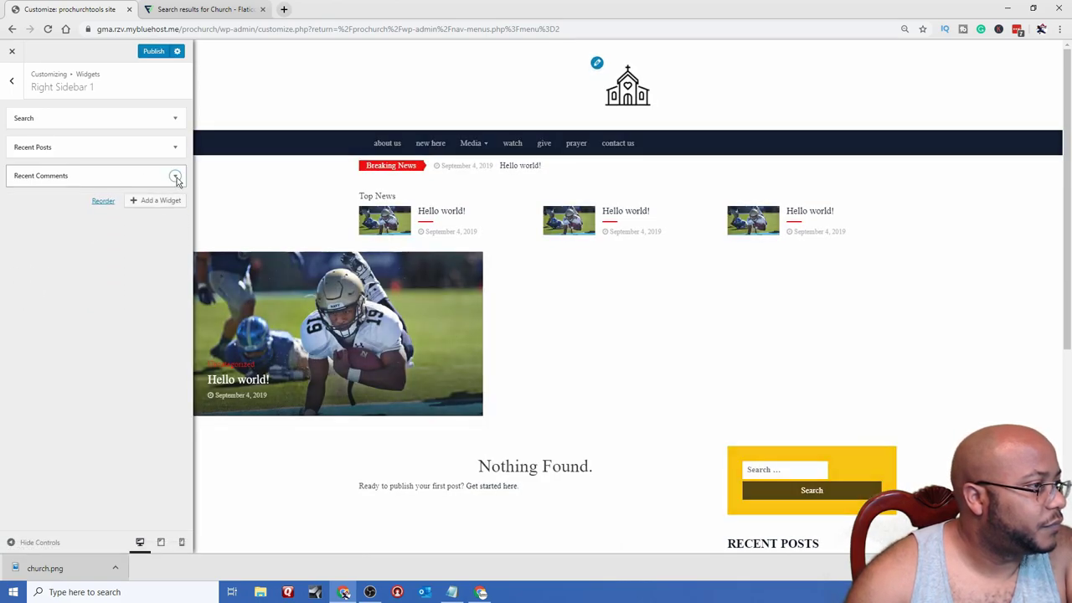
click(174, 176)
click(24, 261)
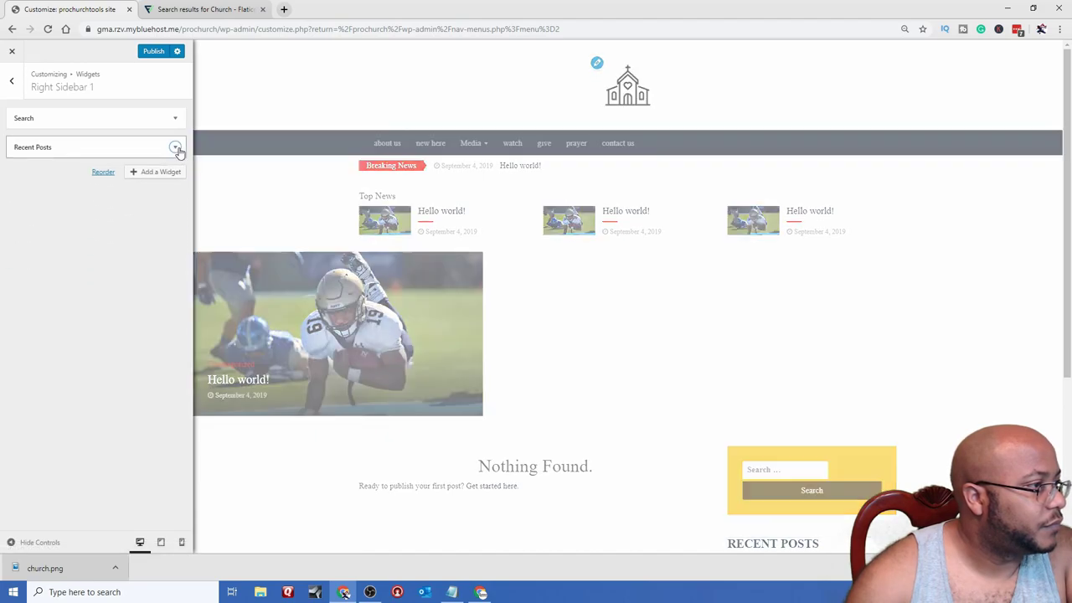
click(174, 148)
click(22, 249)
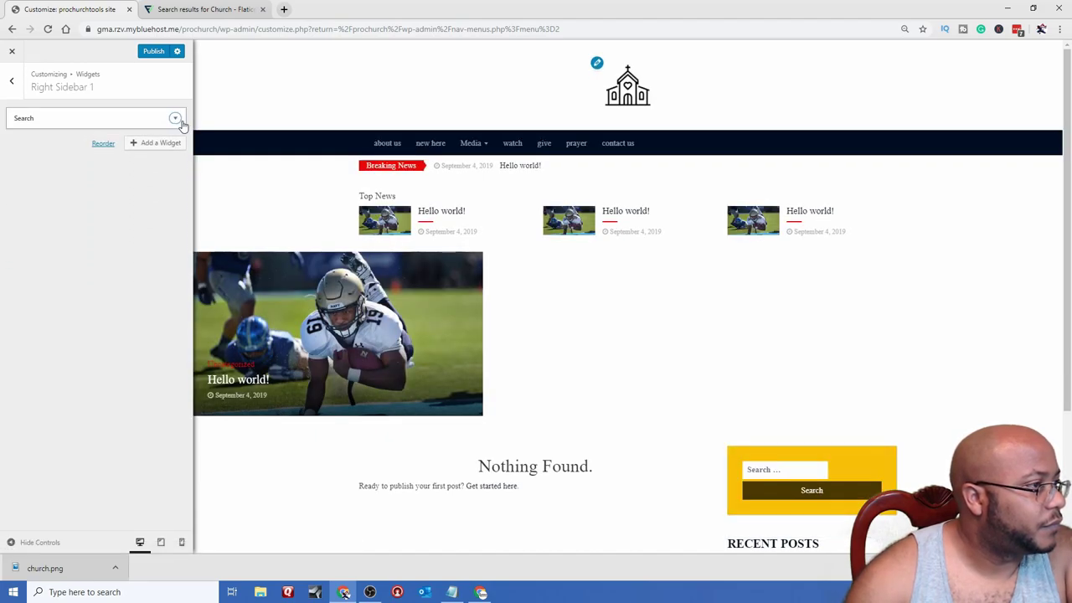
click(174, 118)
click(22, 170)
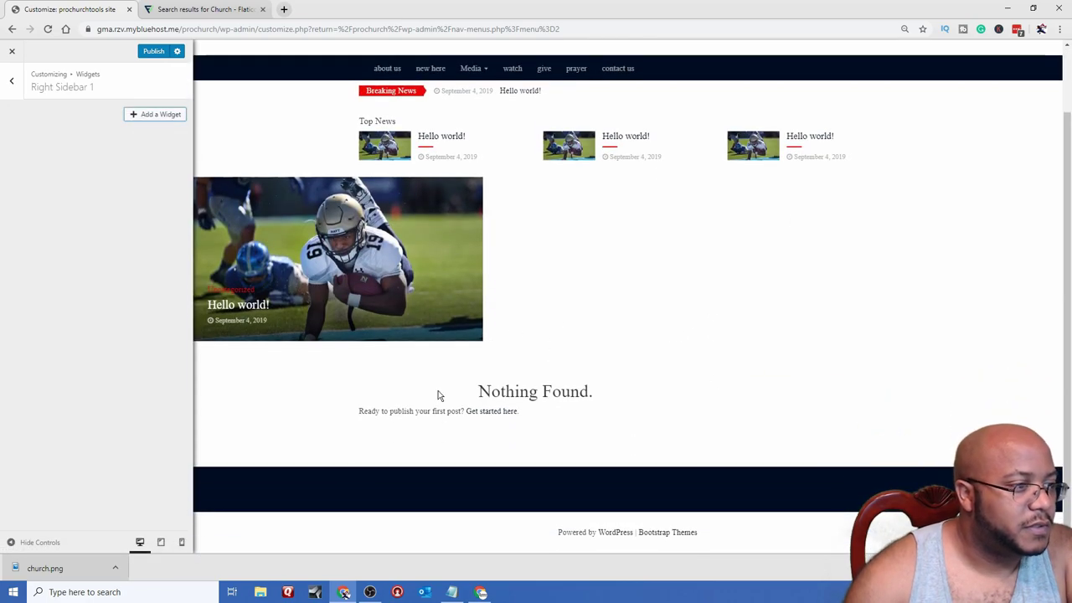
- Check the Footer Widget area for widgets and return to the main customizer options
click(11, 80)
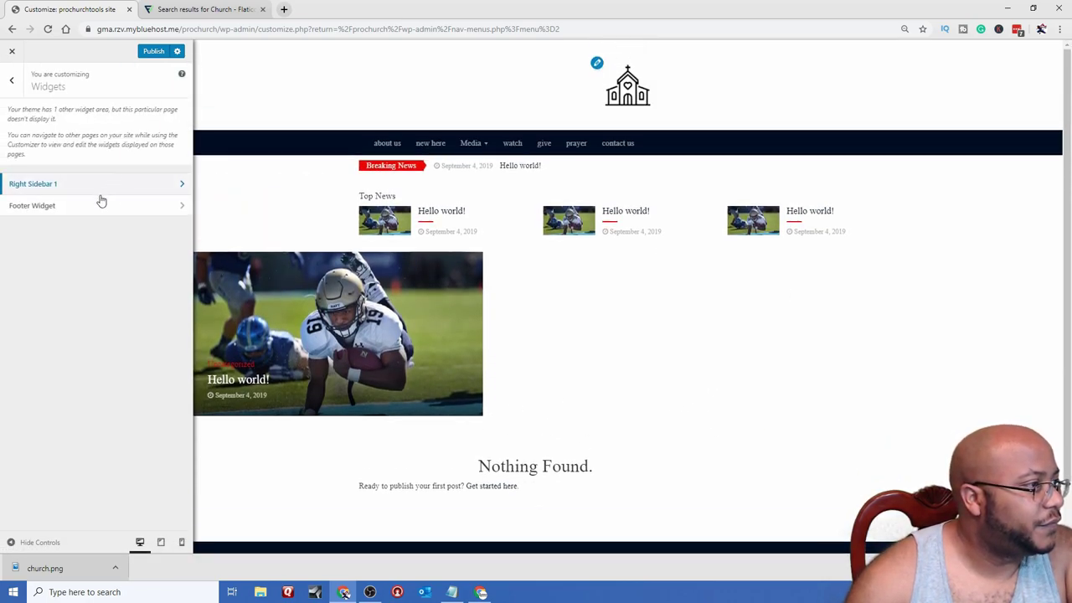
click(56, 209)
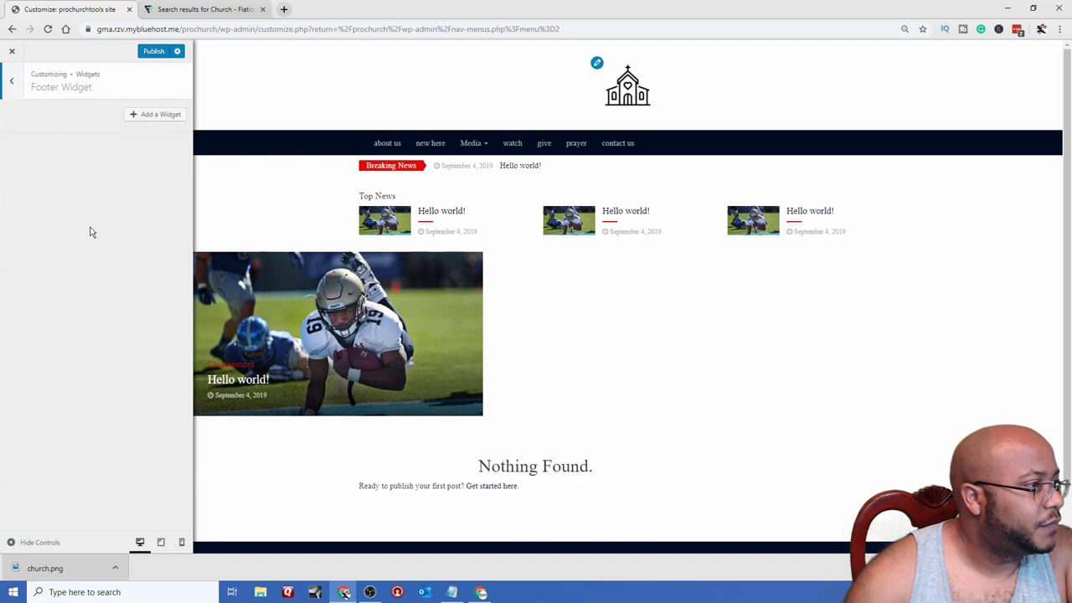
click(12, 82)
click(11, 84)
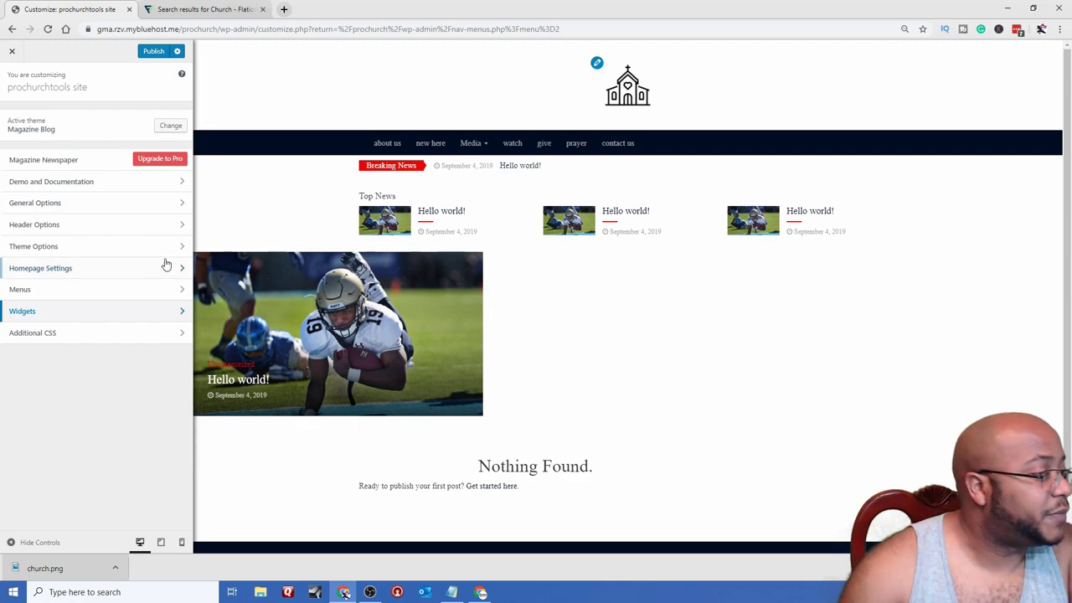
- Set the homepage to display a static page and add a new page titled "frontpage" as the homepage
click(131, 276)
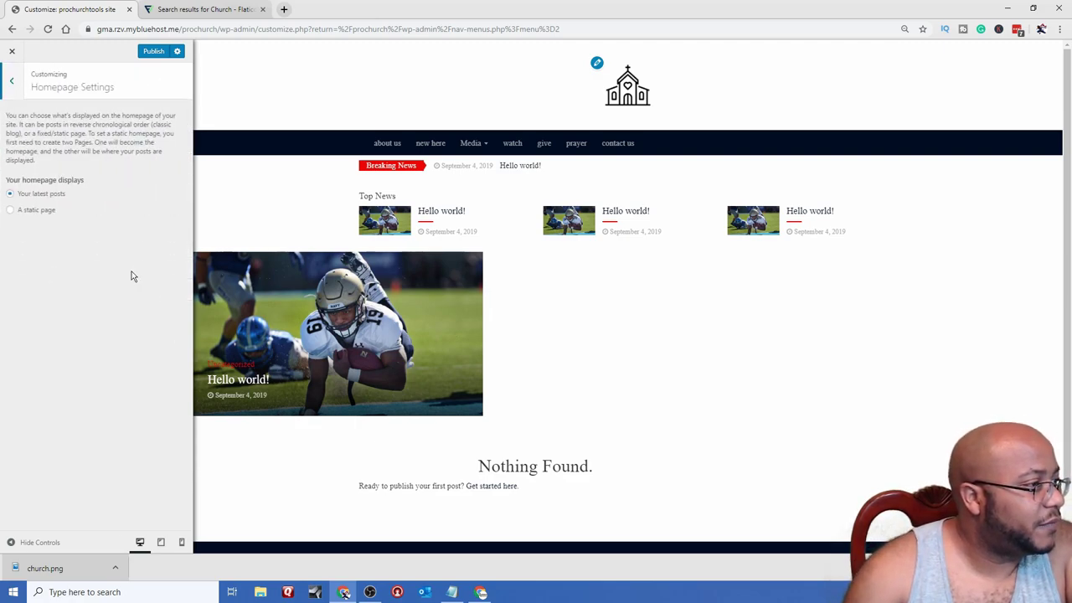
click(28, 212)
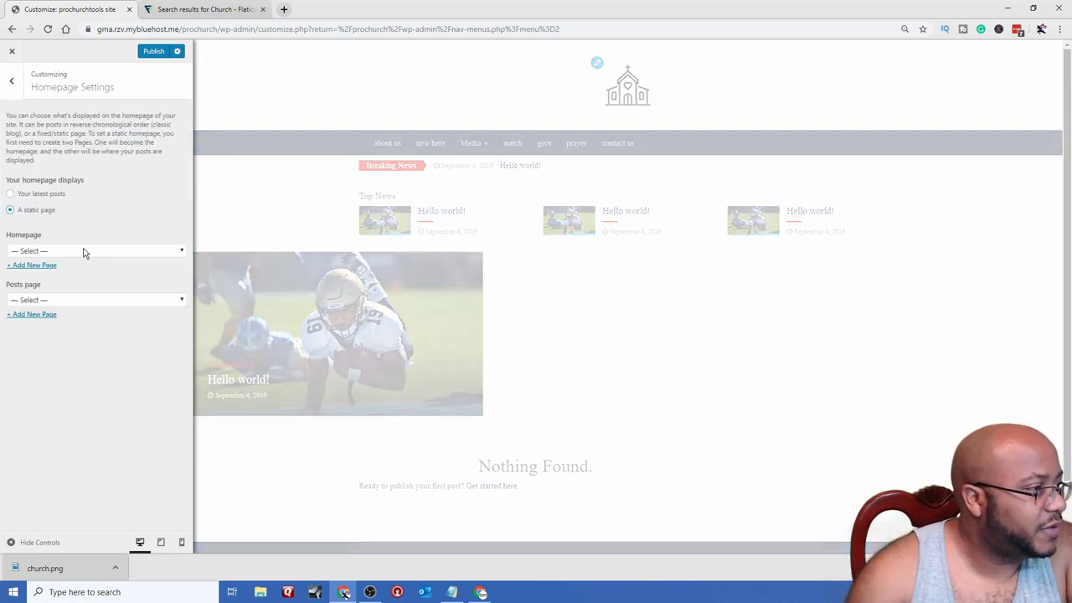
click(93, 253)
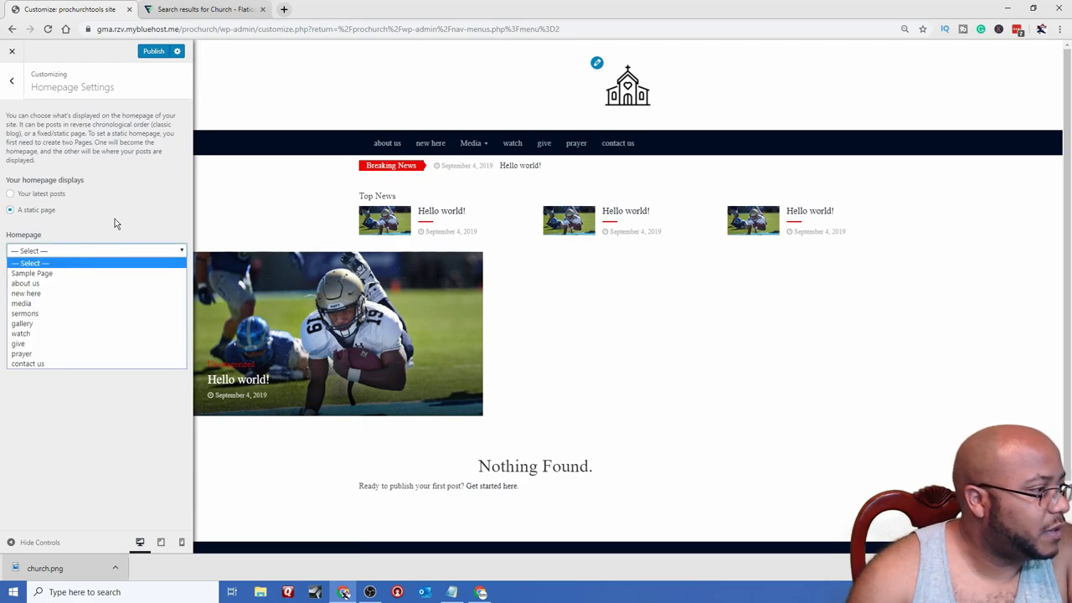
click(114, 219)
click(47, 265)
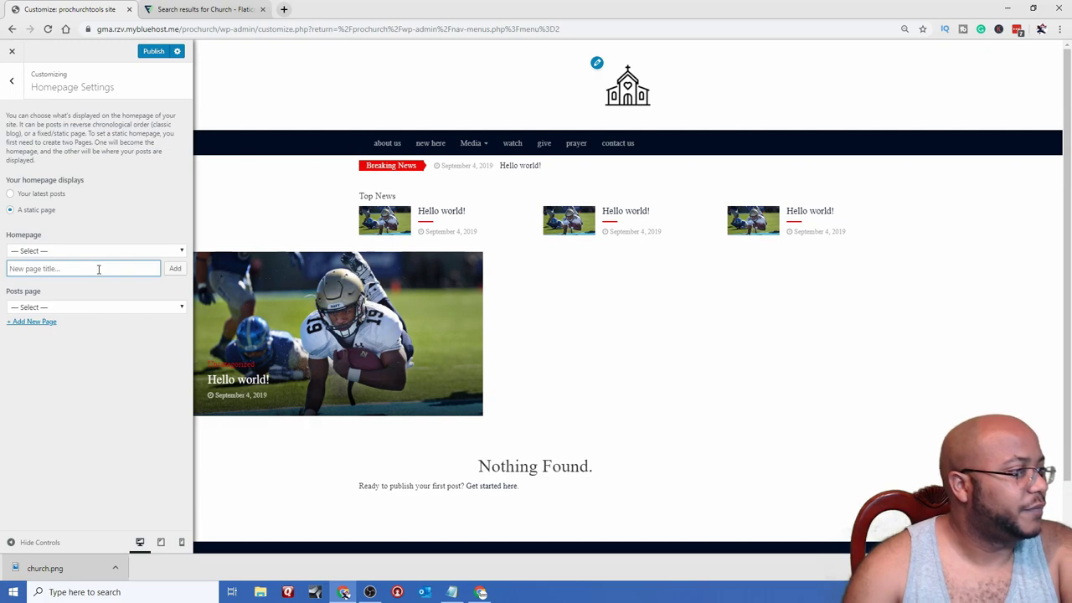
text(f)
key(BackSpace)
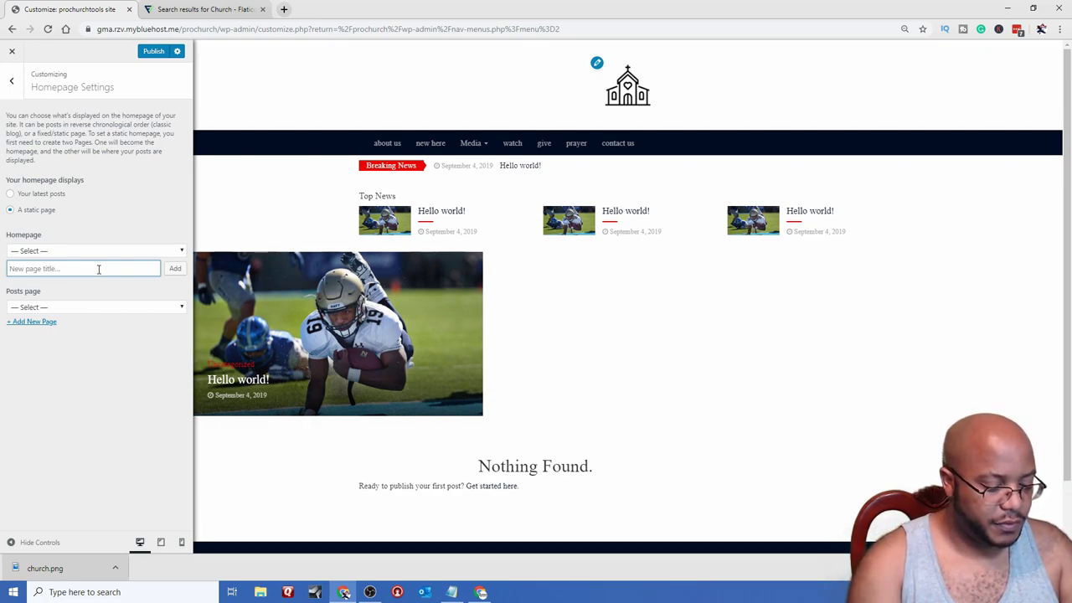
text(frontpage)
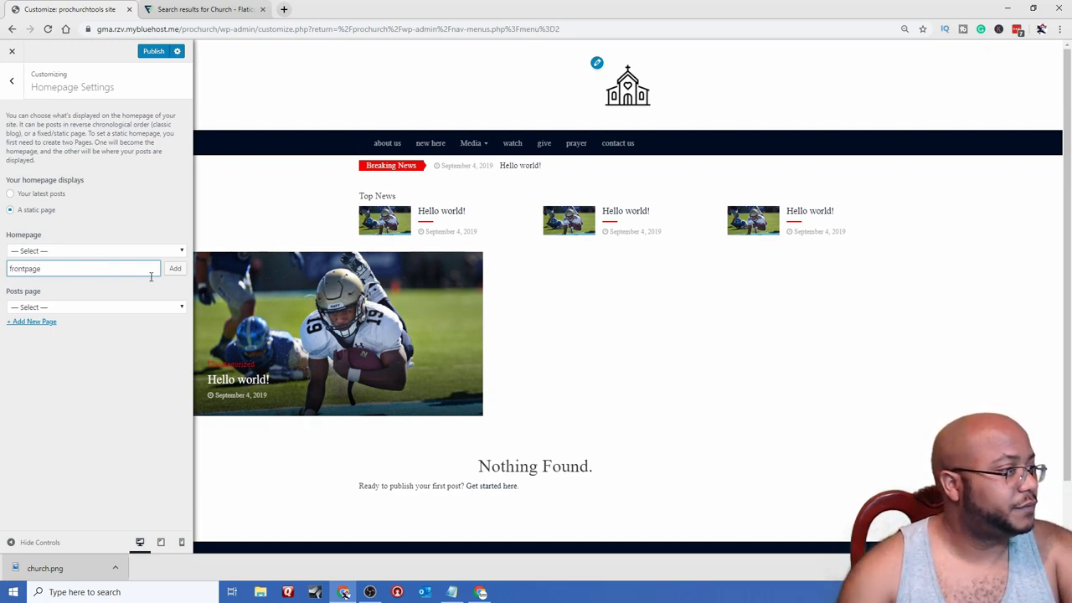
click(175, 268)
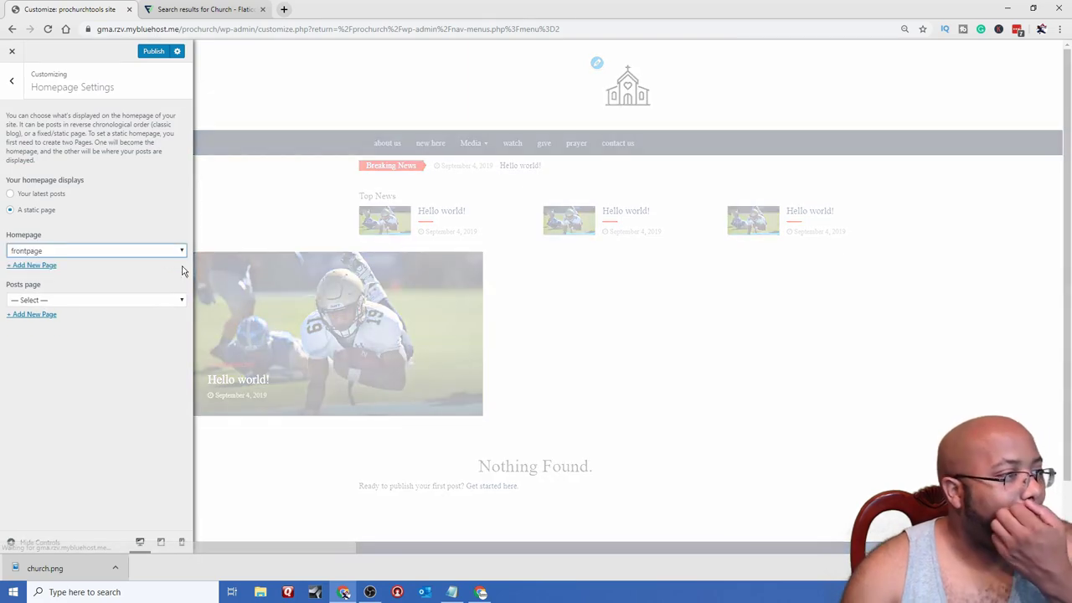
- Add a new page titled "news" as the posts page in the homepage settings
click(123, 302)
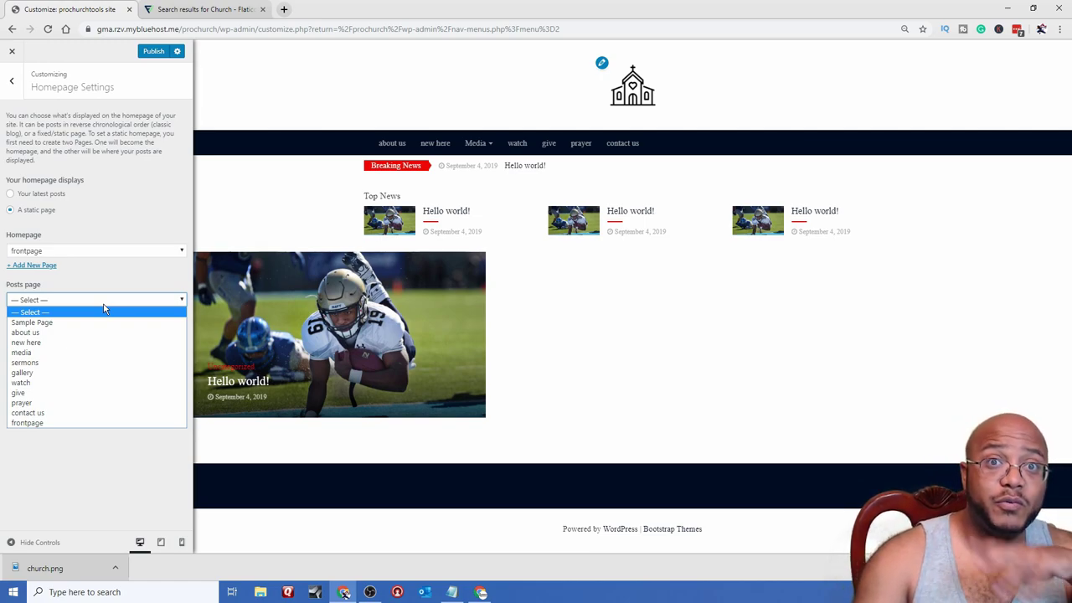
click(139, 485)
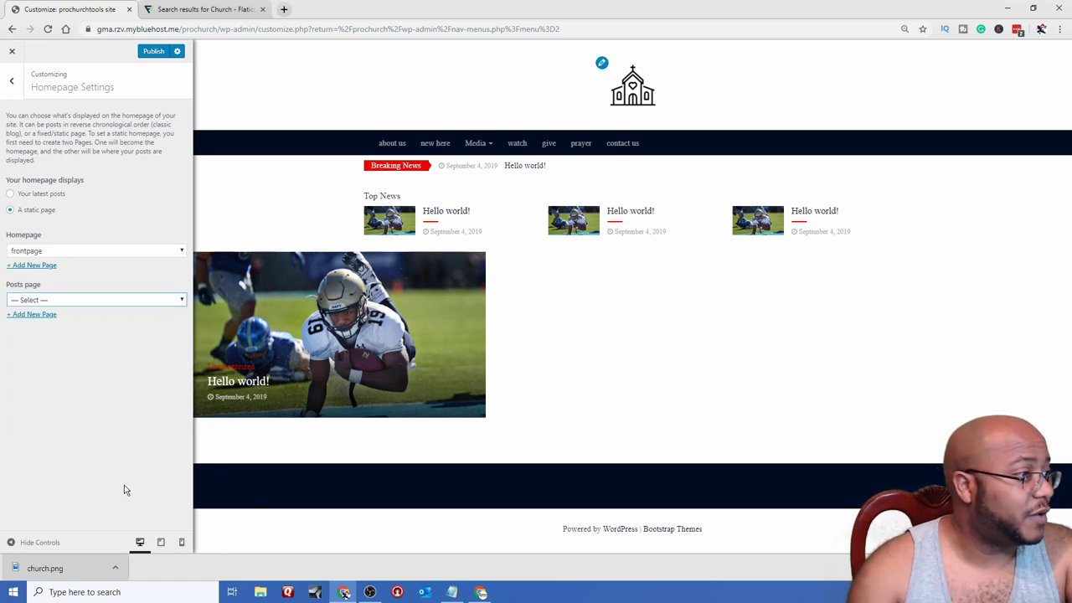
click(43, 316)
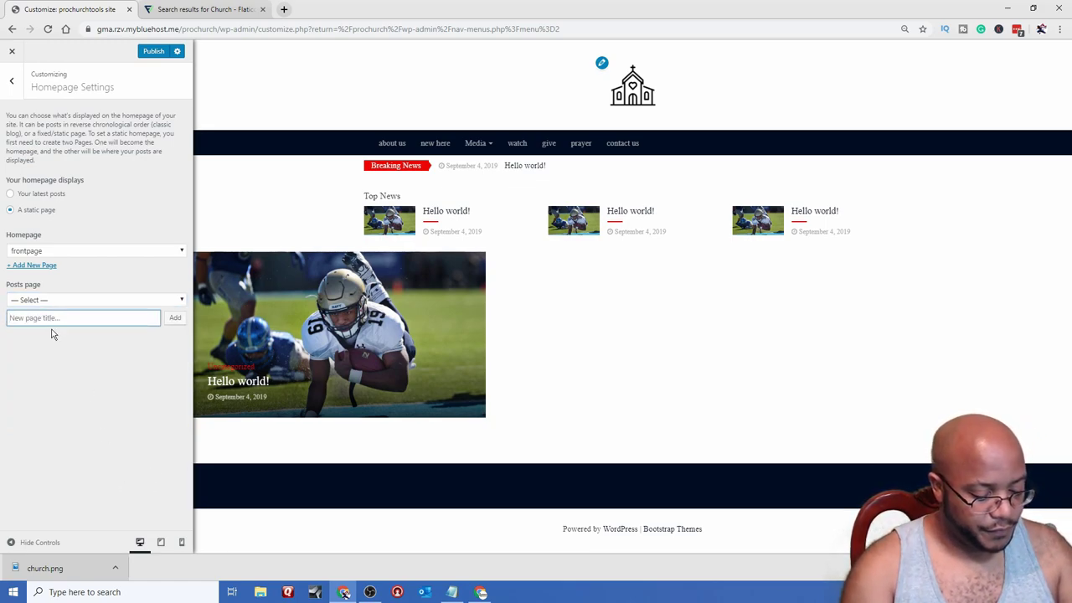
text(news)
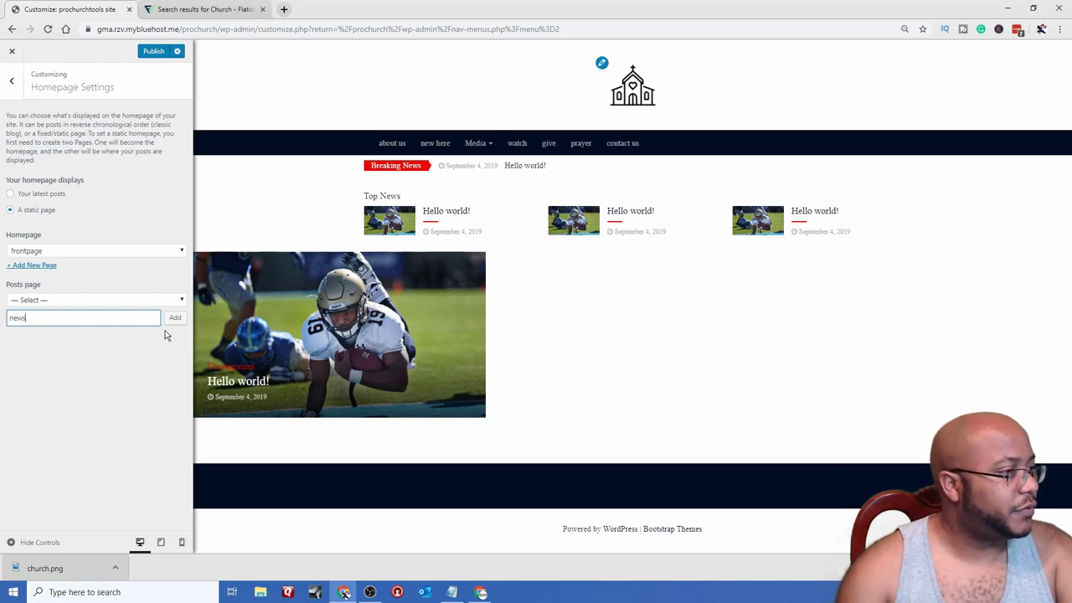
click(176, 318)
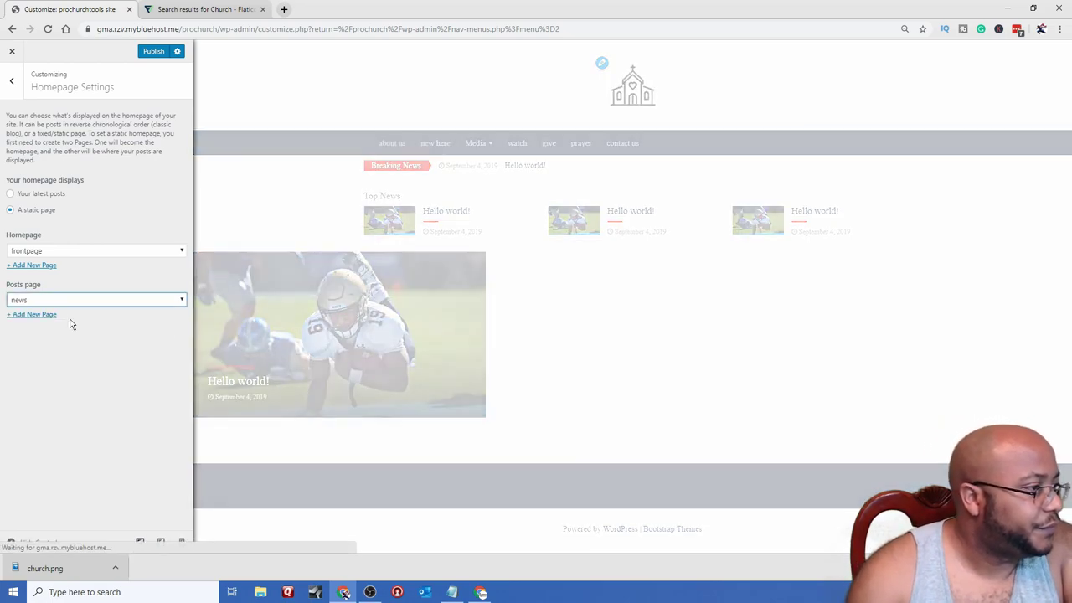
click(11, 80)
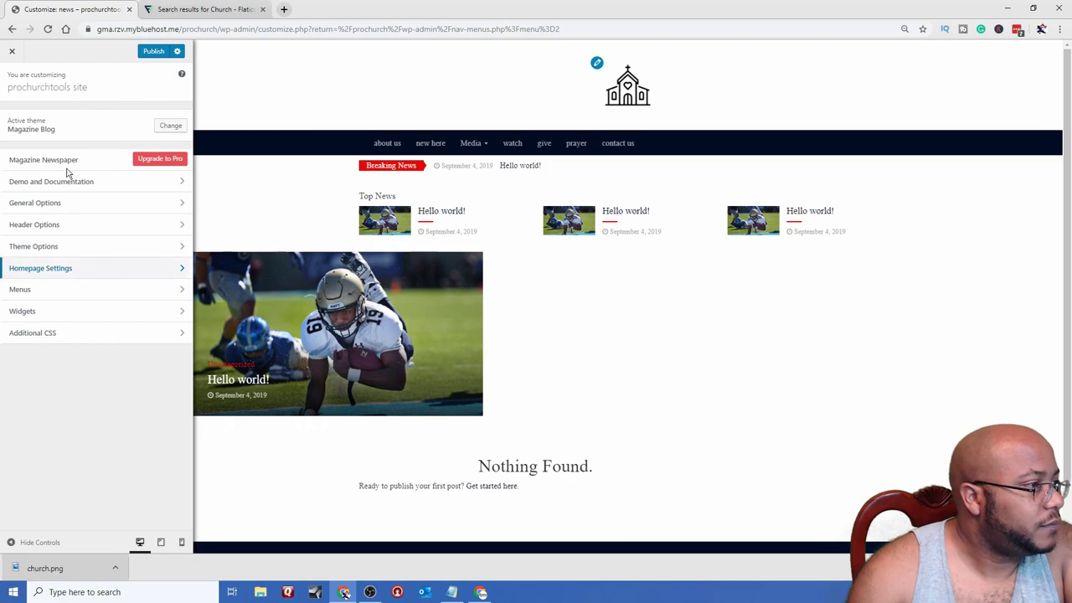
- Try showing the Banner News section in the theme options, hide it again and check its category choices
click(54, 251)
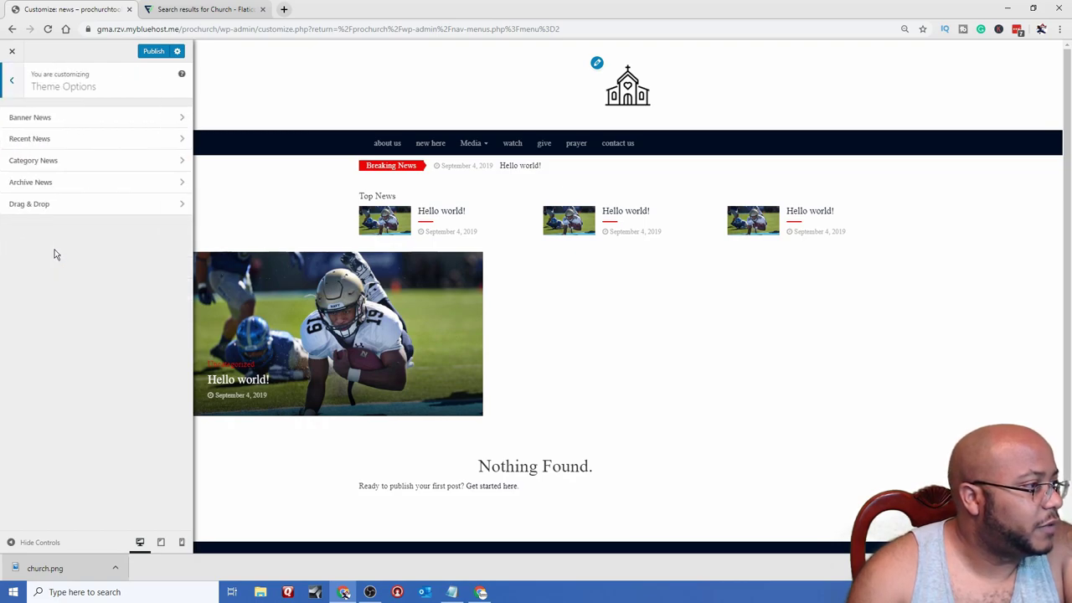
click(63, 125)
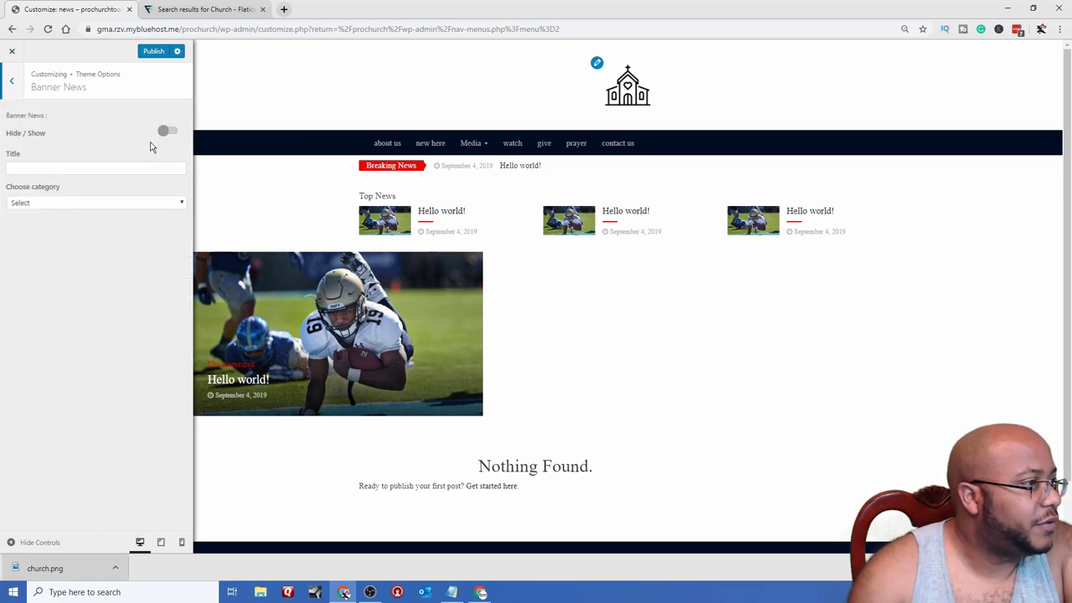
click(165, 133)
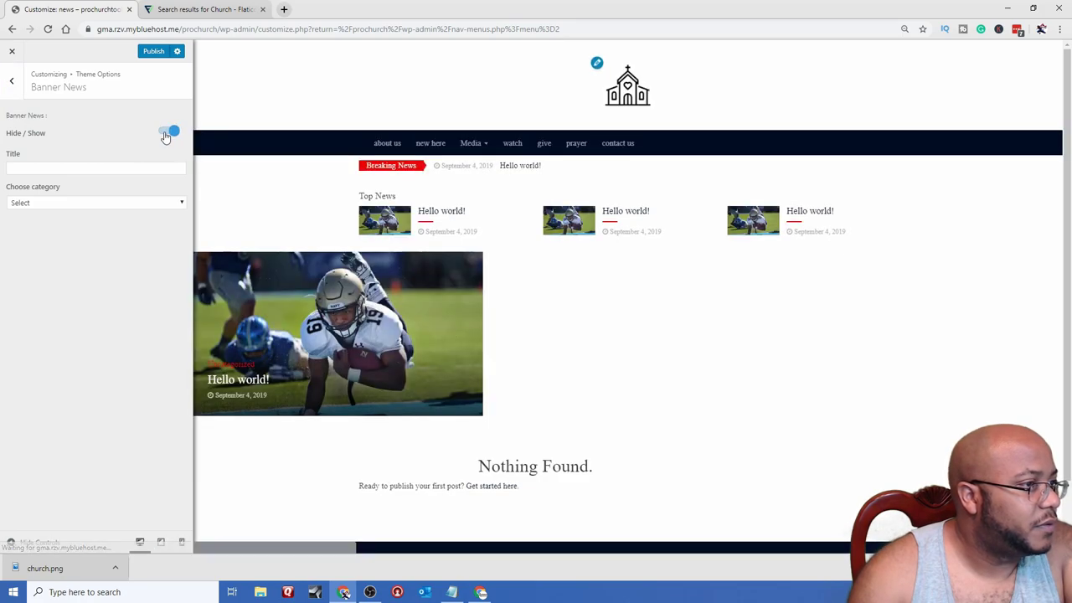
click(168, 133)
click(94, 204)
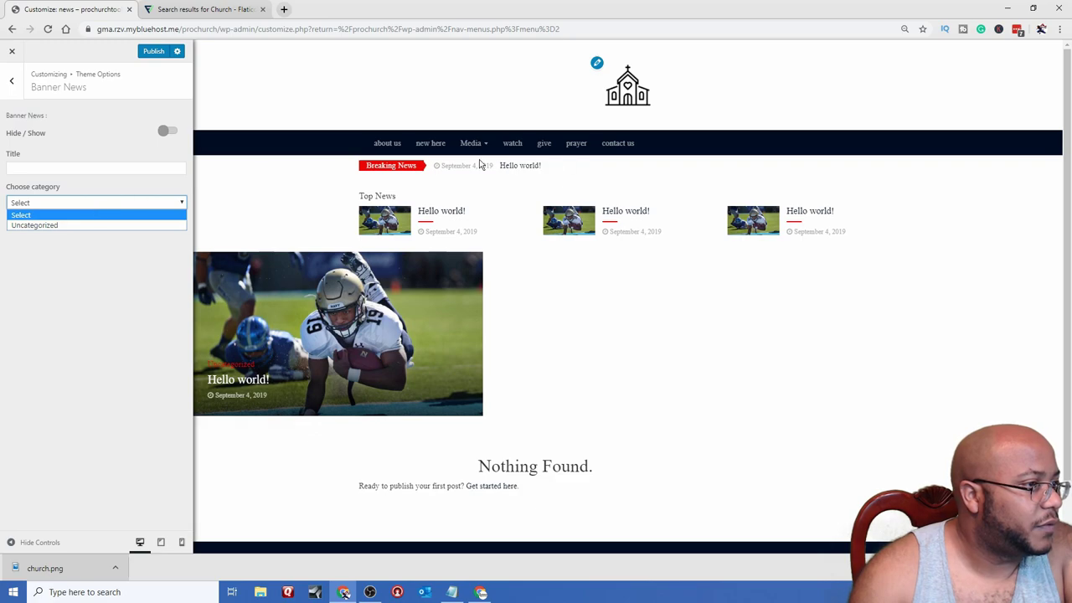
click(11, 80)
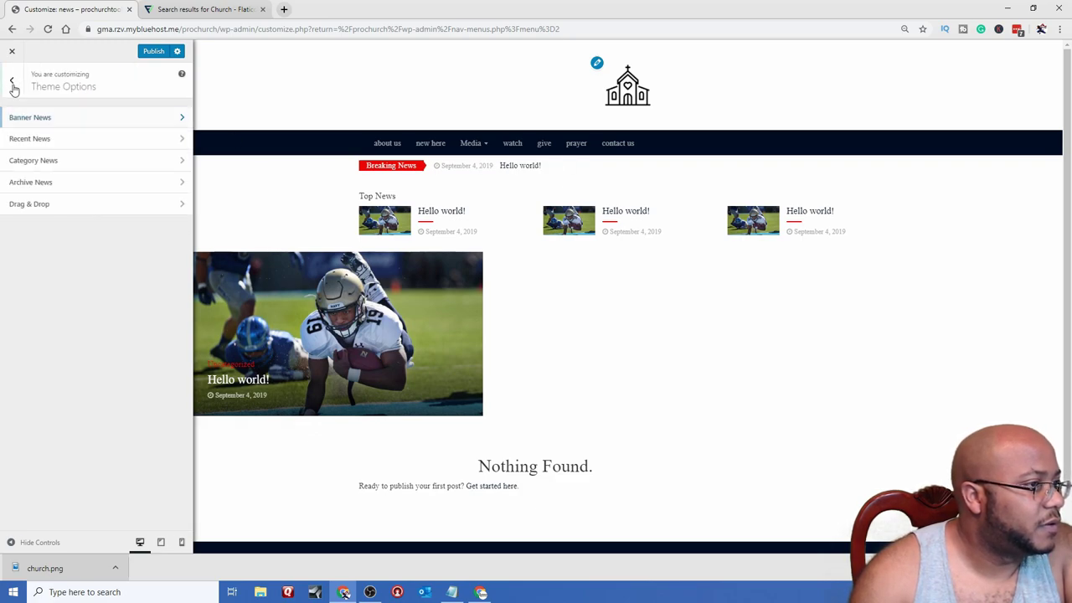
- Try showing the Recent News section in the theme options and hide it again
click(45, 139)
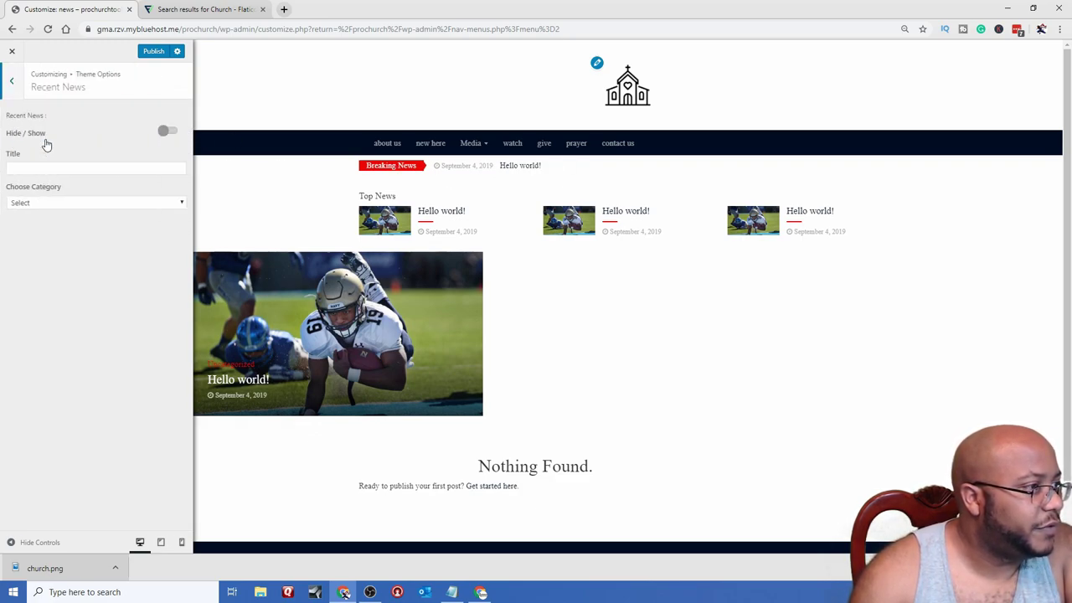
click(170, 132)
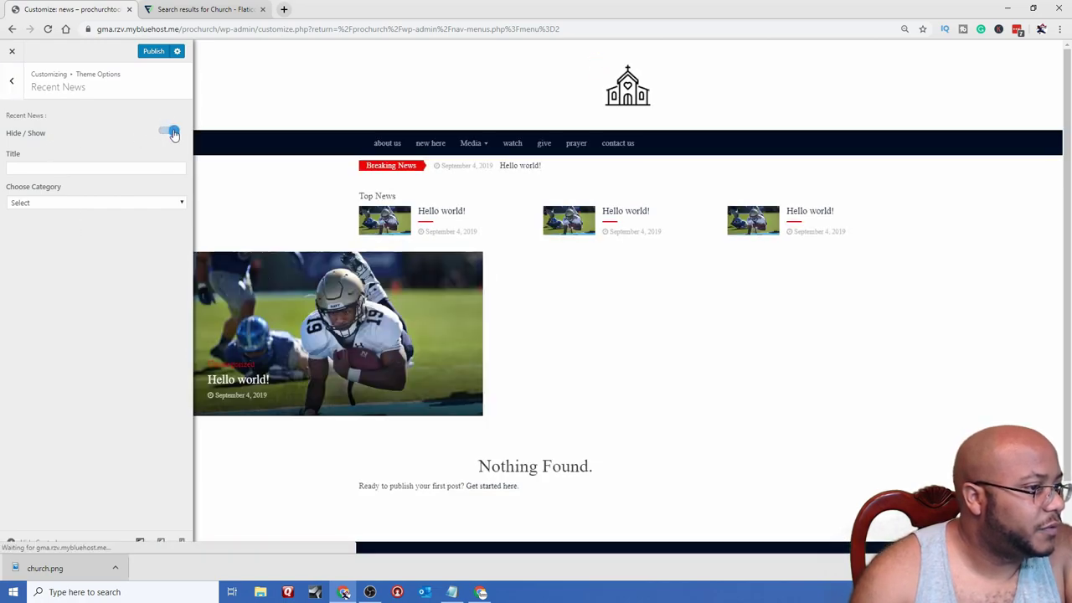
click(172, 132)
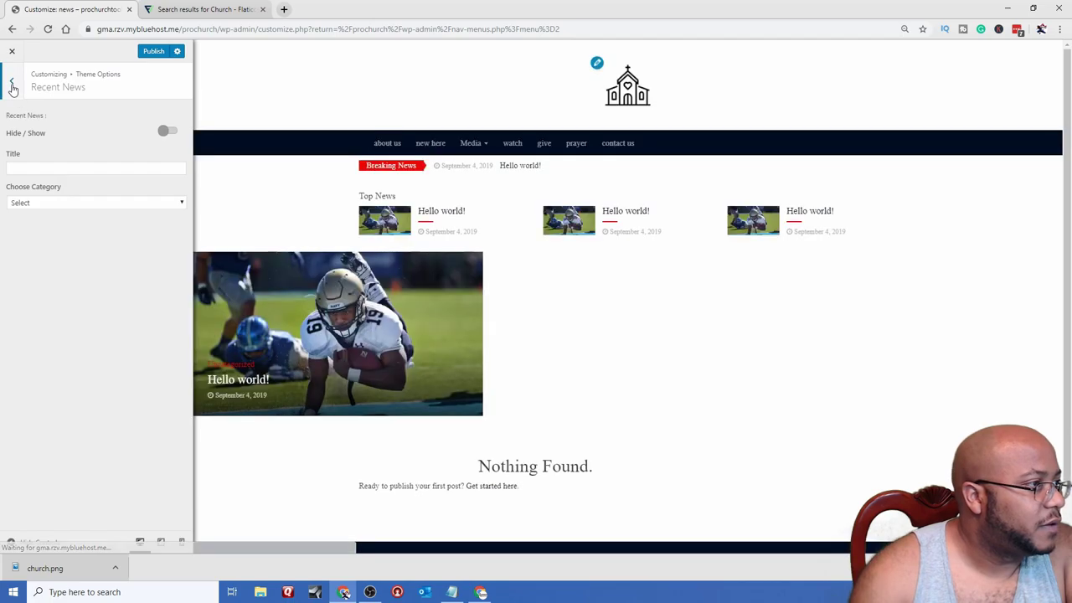
click(11, 81)
- Look through the Category News, Archive News and Drag & Drop theme options
click(54, 161)
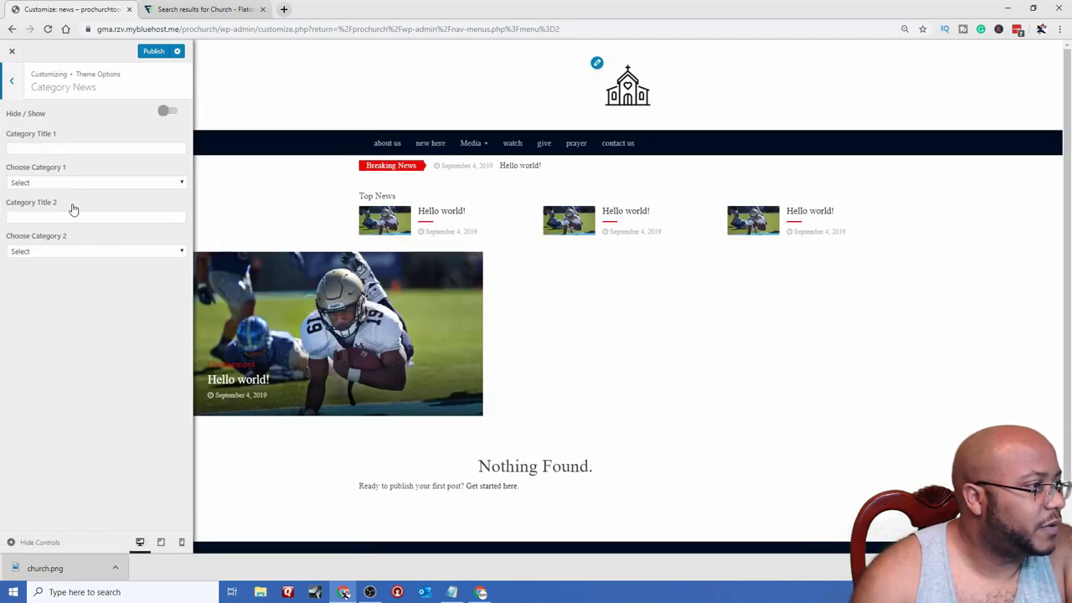
click(11, 81)
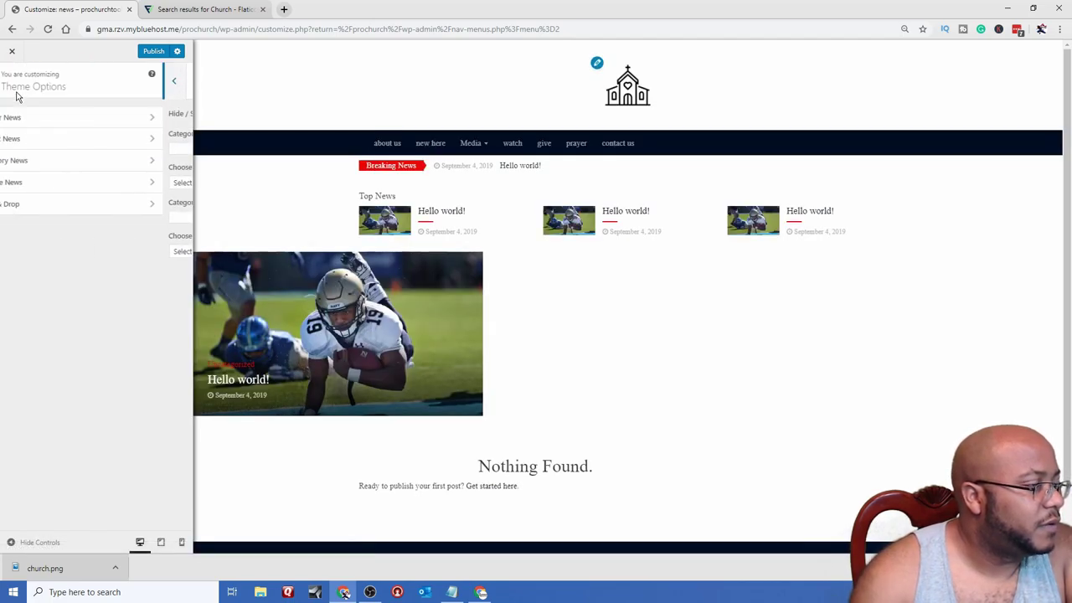
click(31, 181)
click(11, 86)
click(29, 206)
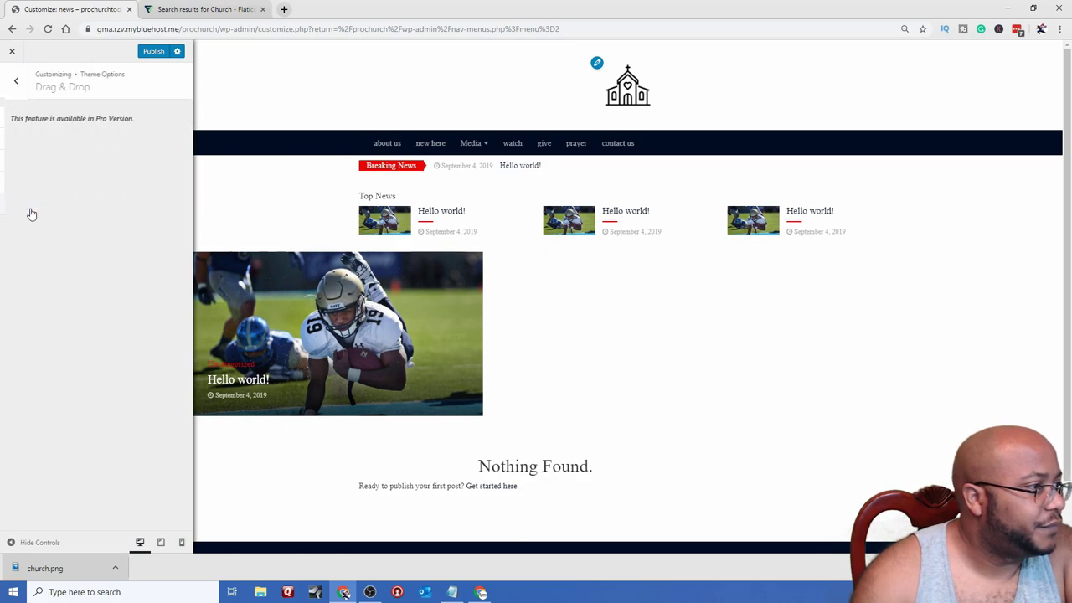
click(14, 87)
click(14, 86)
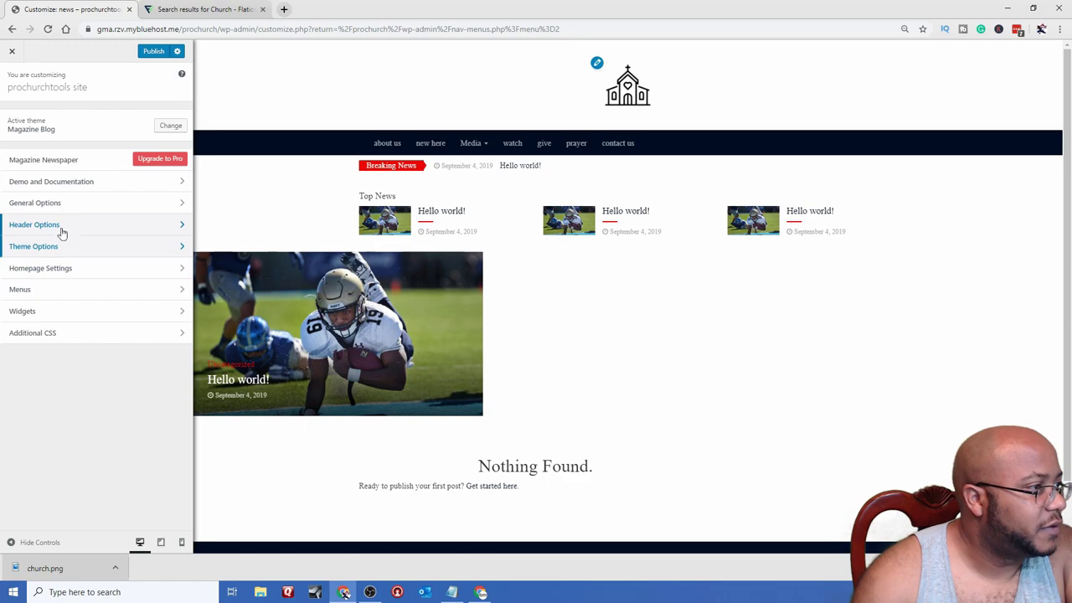
- View the theme's Demo and Documentation links and publish the customizer changes
click(92, 181)
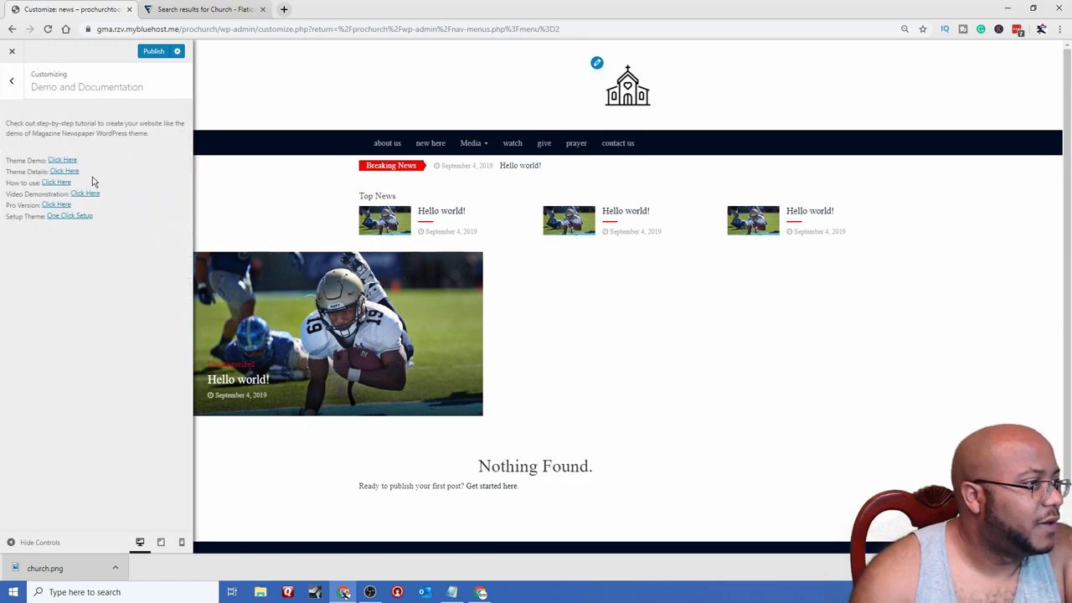
click(12, 81)
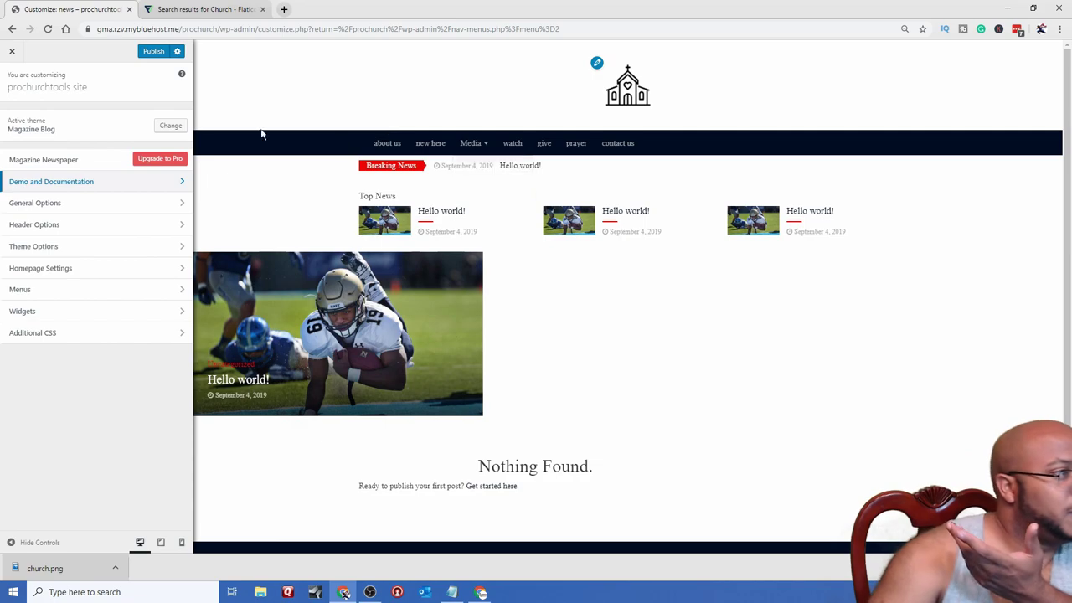
click(151, 51)
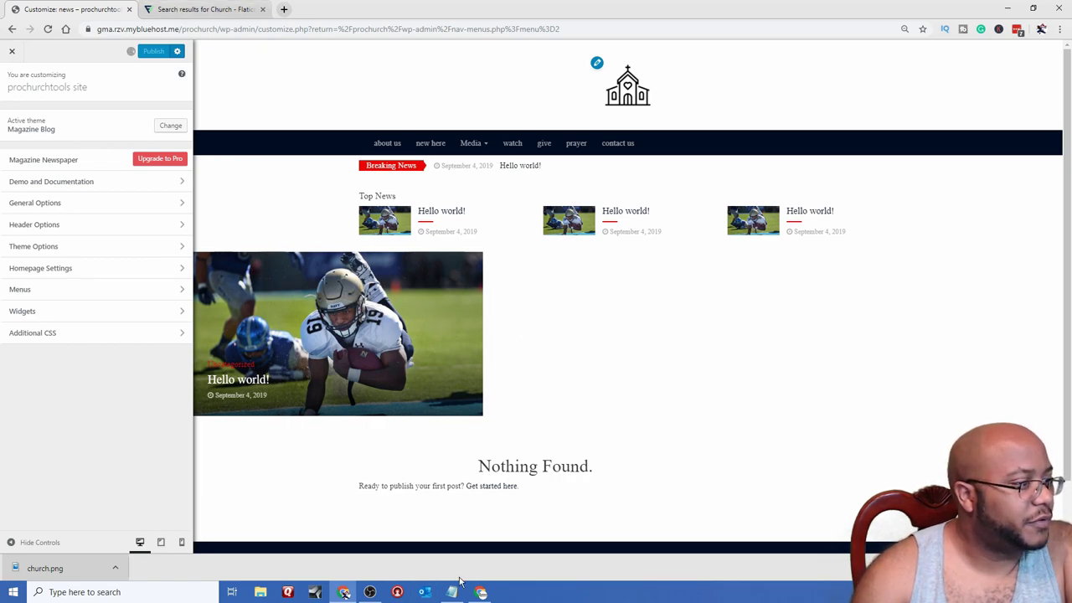
- Switch to the Pro Church Tools article and read the Part #3 headline advice through its Key Takeaways
click(481, 593)
scroll(434, 393, up, 2)
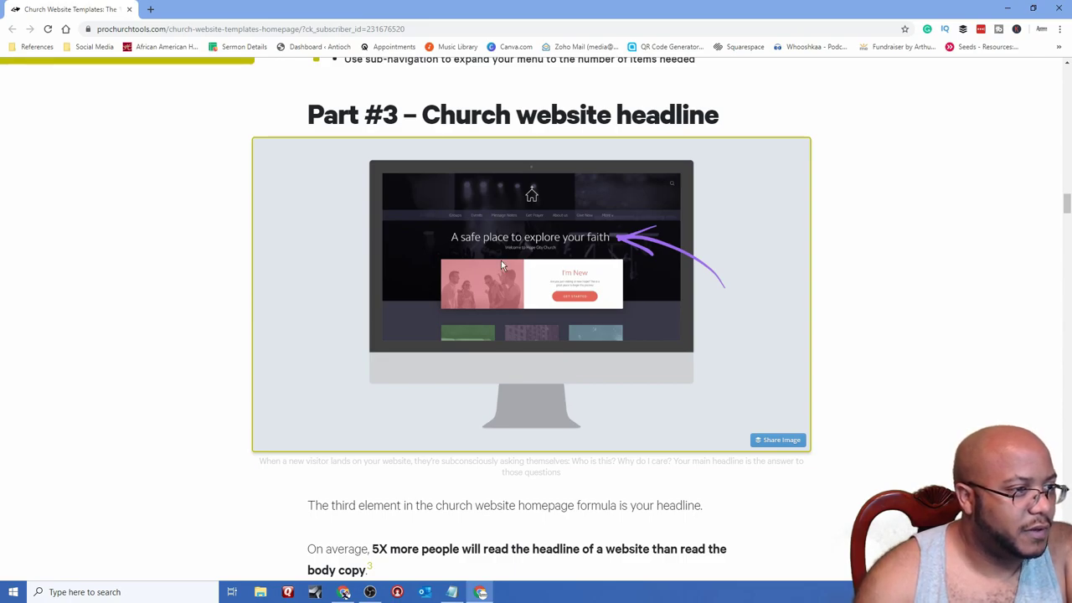
scroll(573, 370, down, 3)
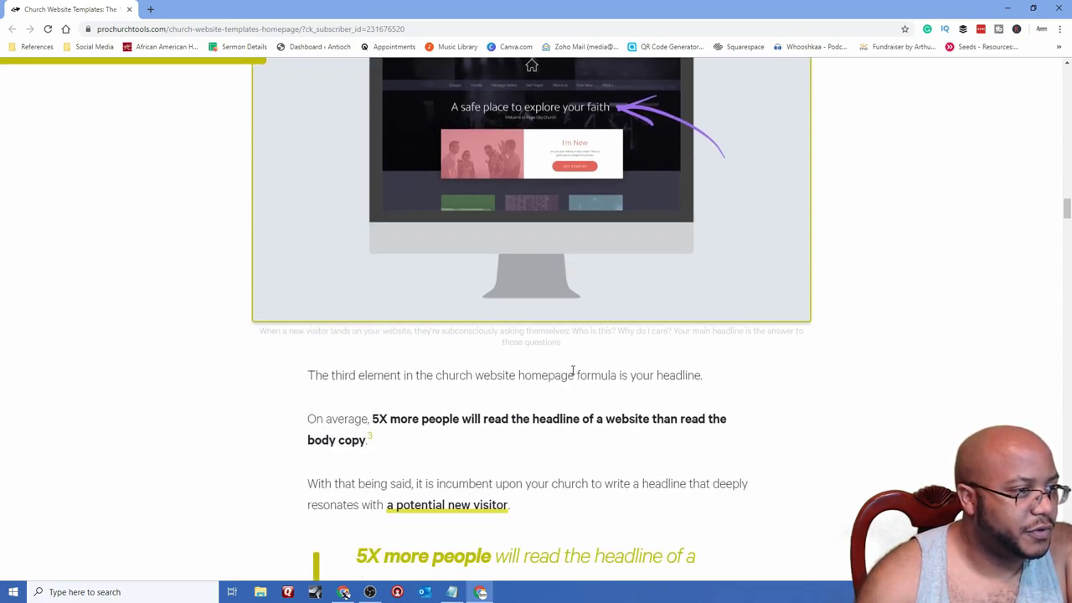
scroll(573, 373, down, 3)
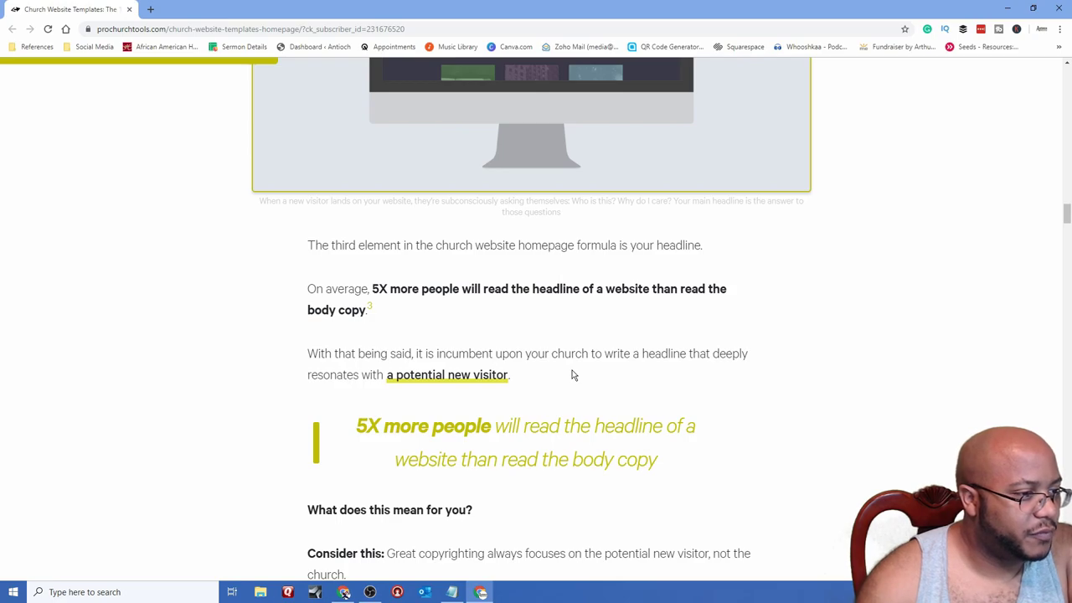
scroll(573, 375, down, 14)
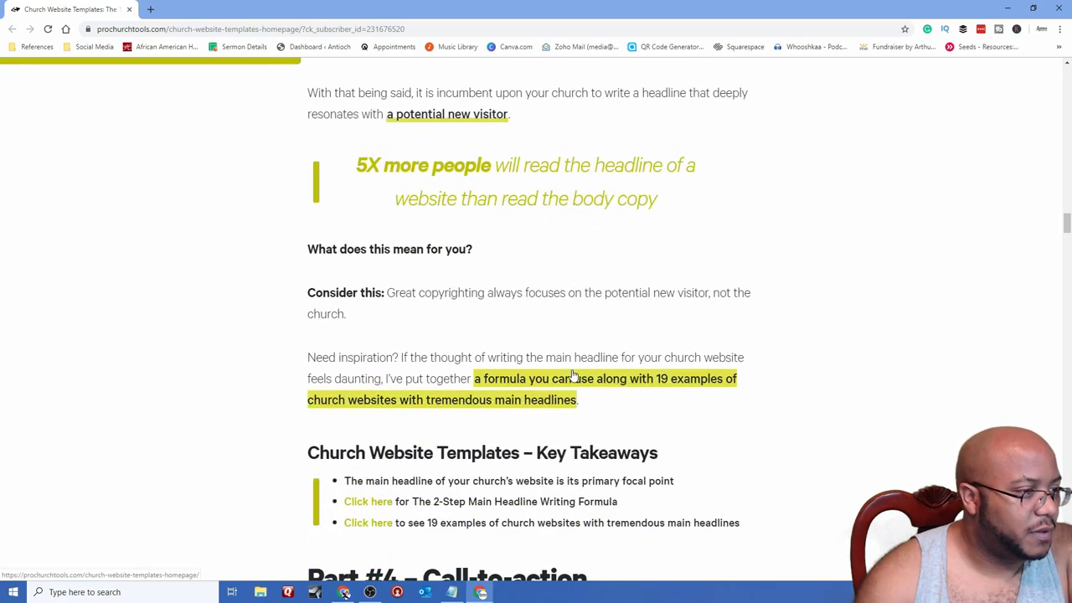
- View the article's Part #4 call-to-action example and return to the WordPress customizer to compare the homepage preview
scroll(573, 375, down, 1)
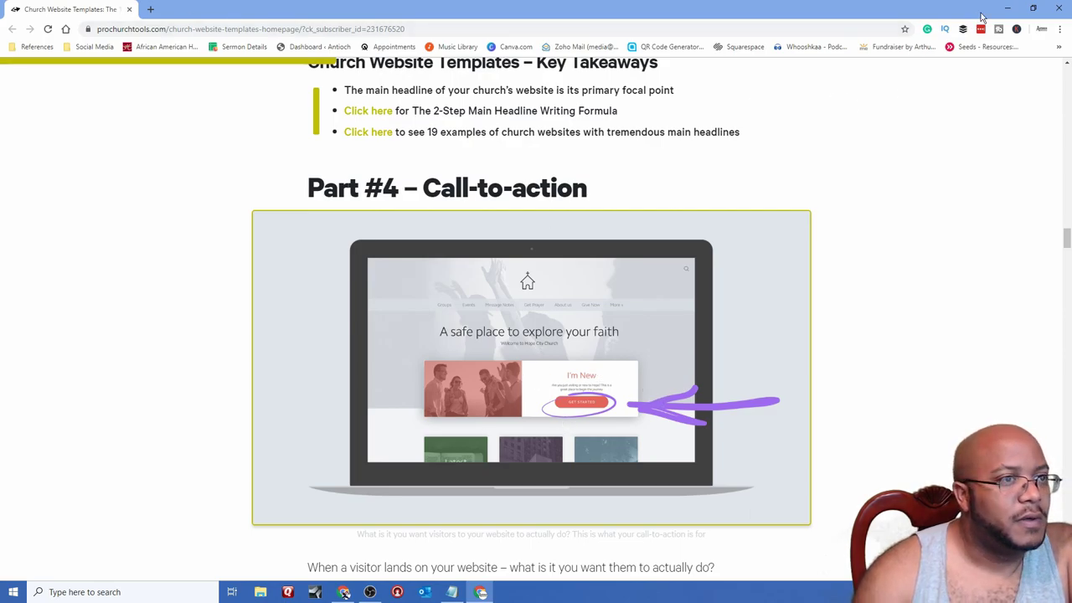
click(1008, 7)
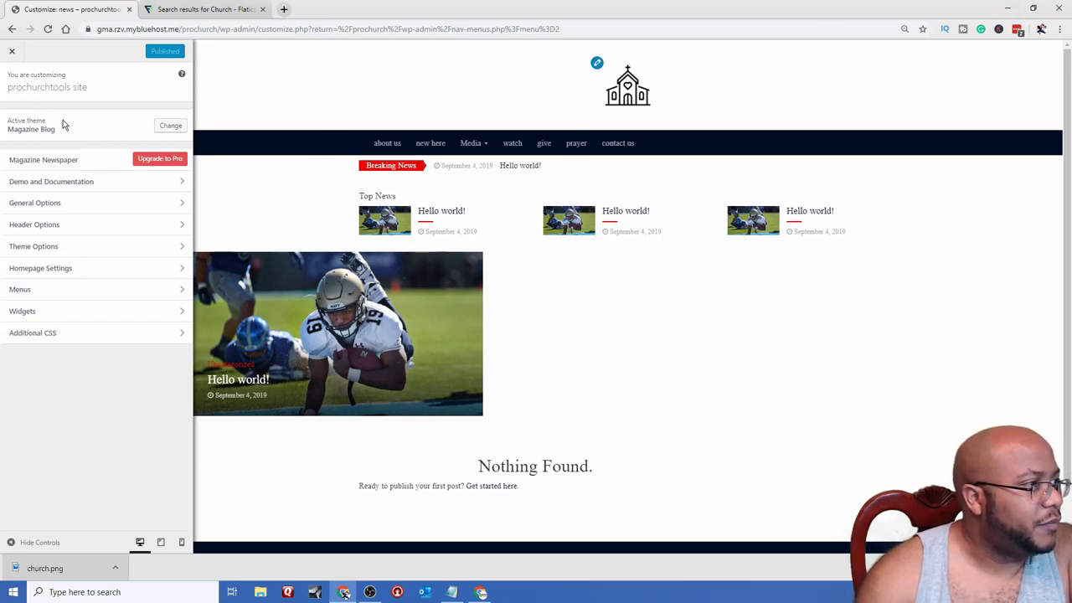
scroll(696, 428, down, 2)
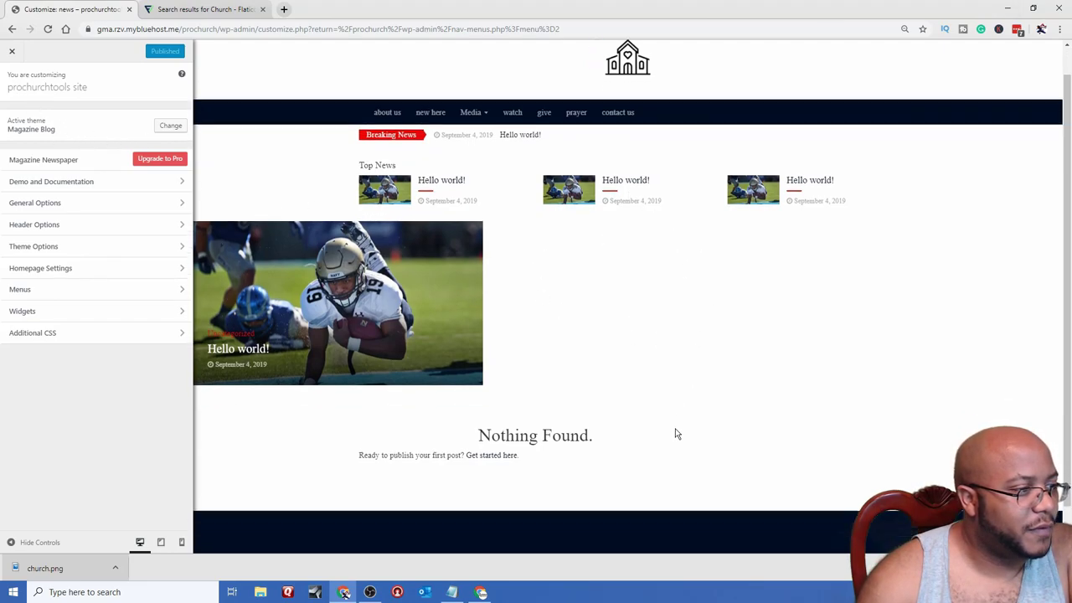
scroll(663, 380, up, 2)
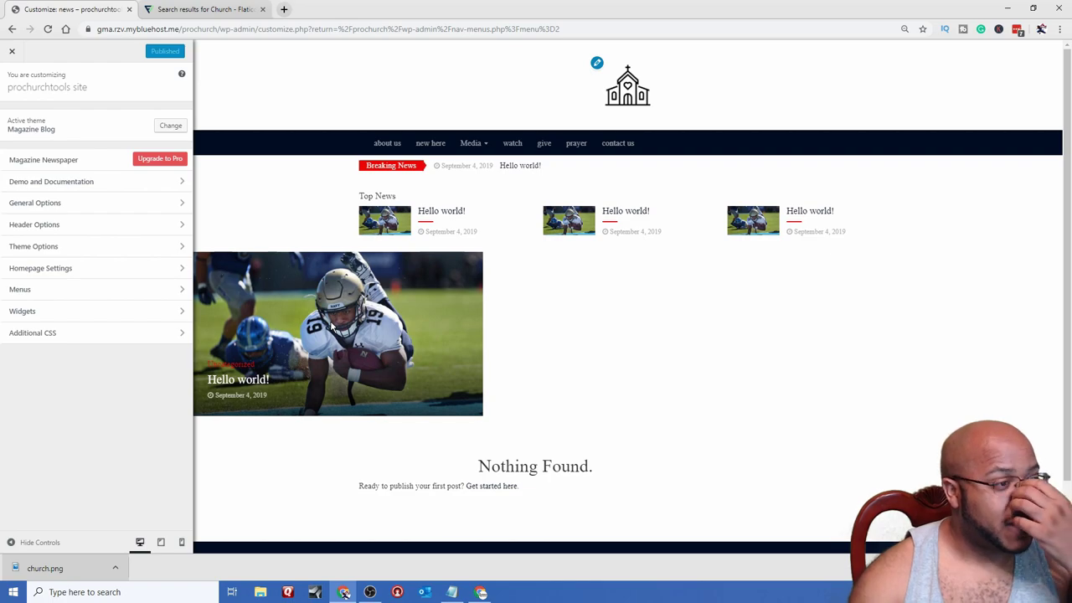
- Open antiochvarina.org in a new browser tab and examine its header, conference banner and Welcome section
click(283, 10)
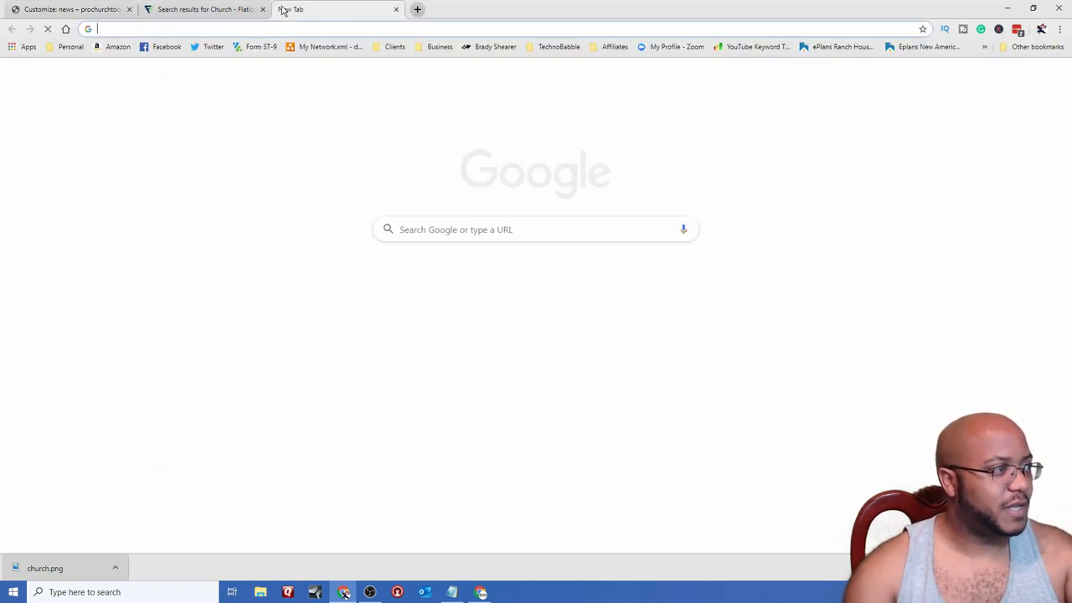
text(antiochv)
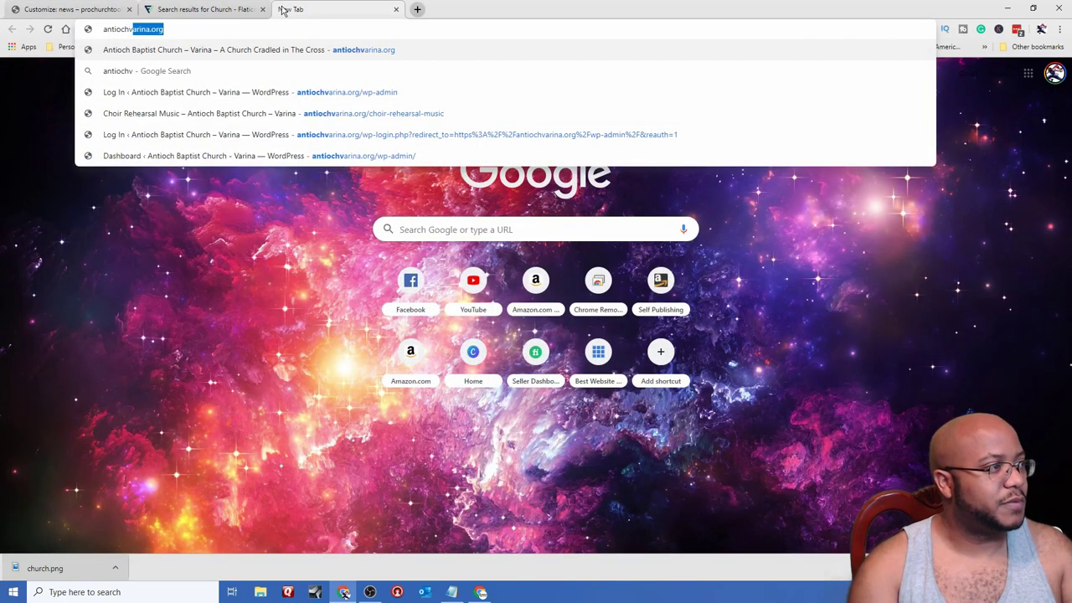
key(Return)
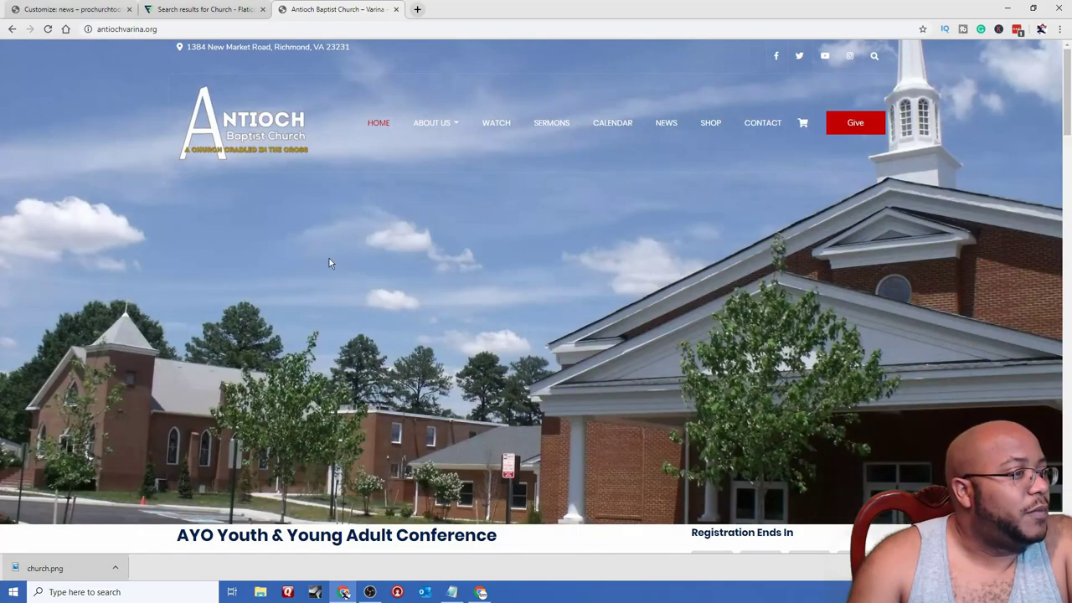
scroll(583, 357, down, 2)
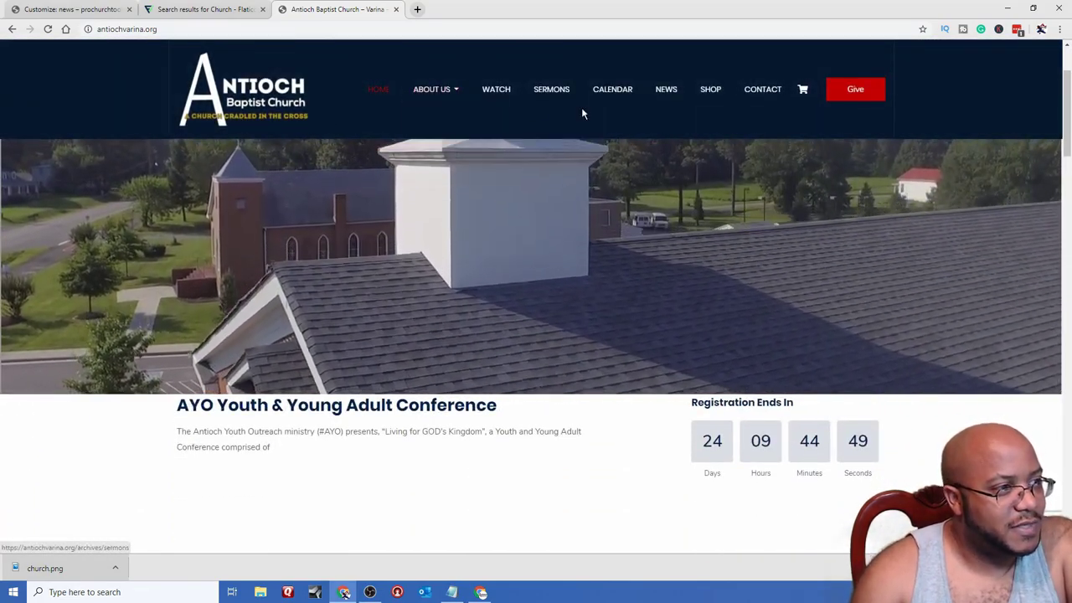
scroll(366, 265, down, 3)
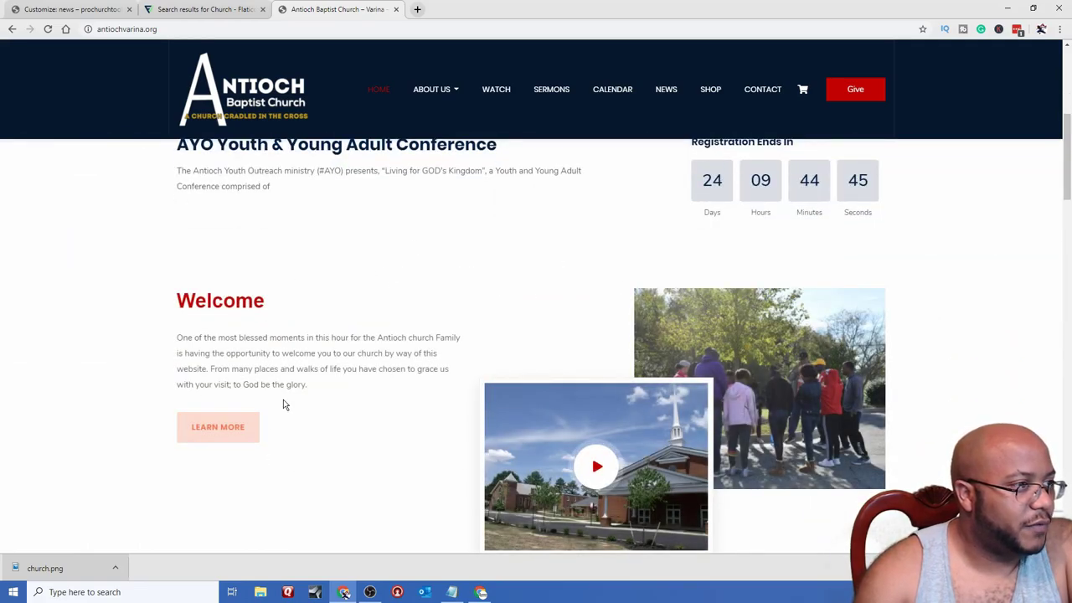
scroll(282, 403, down, 3)
scroll(299, 405, up, 8)
scroll(545, 442, down, 5)
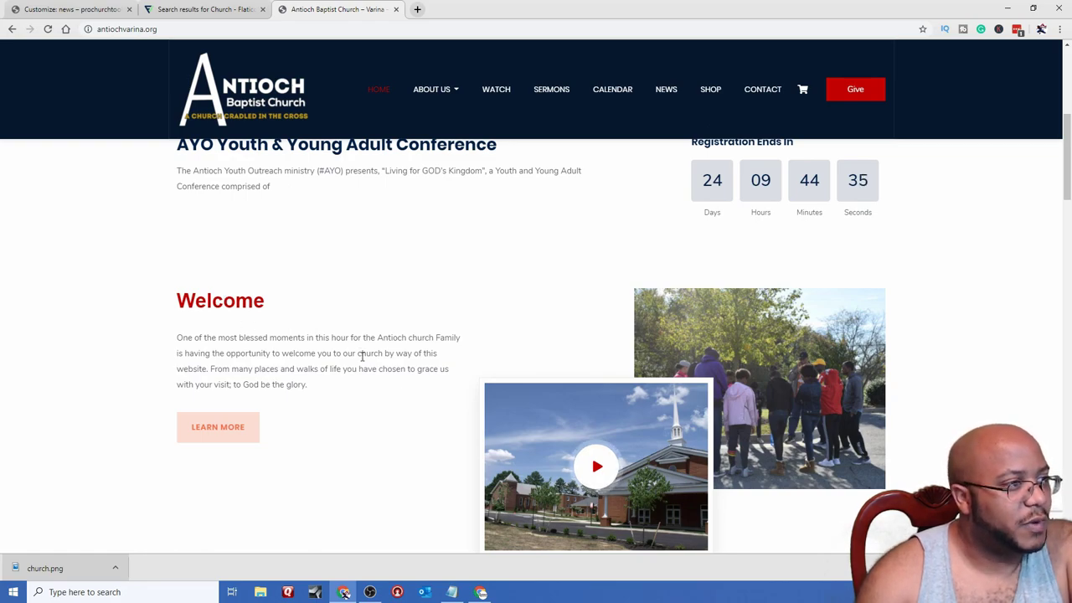
- Examine the rest of the Antioch homepage, from the member values through events, sermons, fundraiser and latest news to the footer
scroll(362, 356, down, 3)
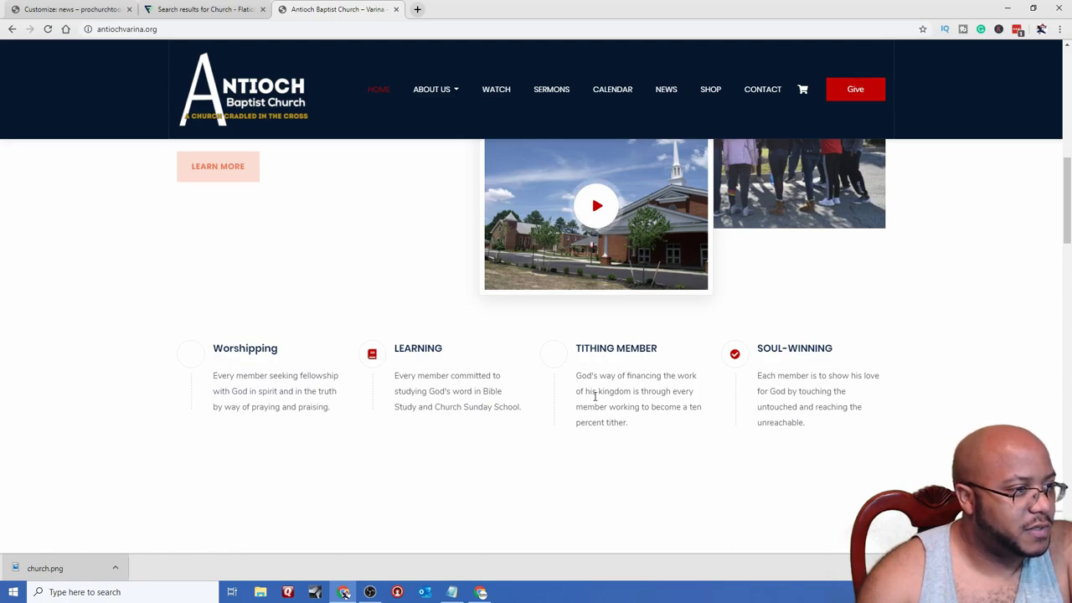
scroll(599, 396, down, 2)
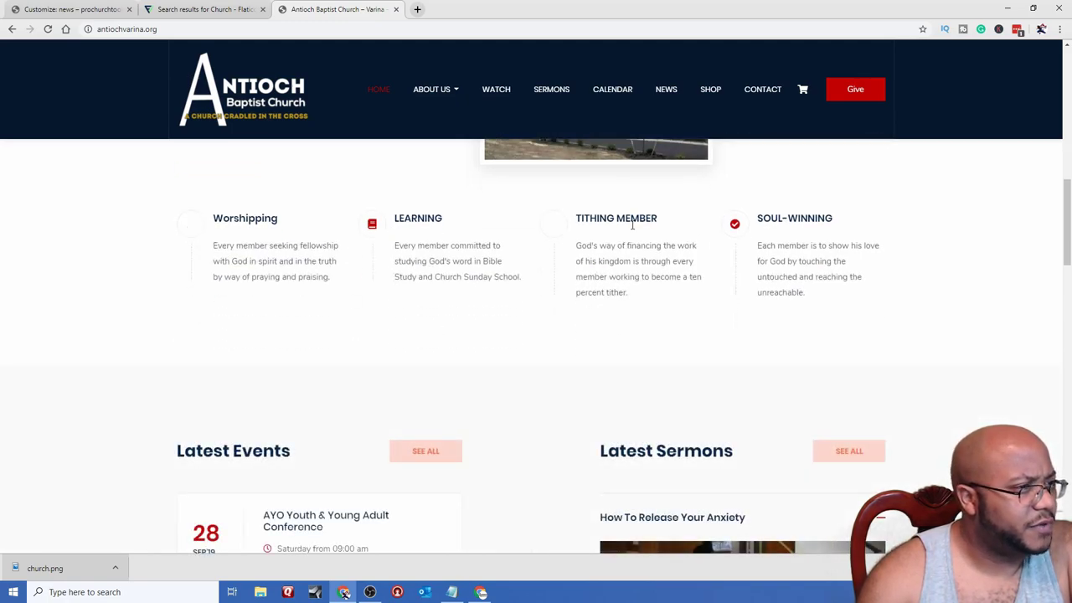
scroll(257, 321, down, 2)
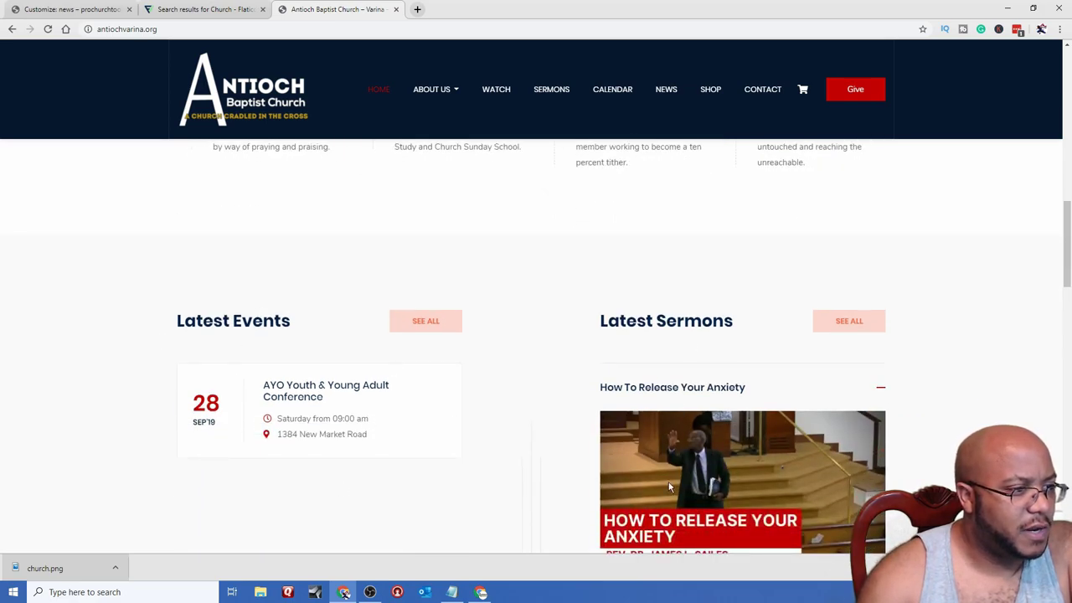
scroll(698, 467, down, 4)
scroll(531, 427, down, 9)
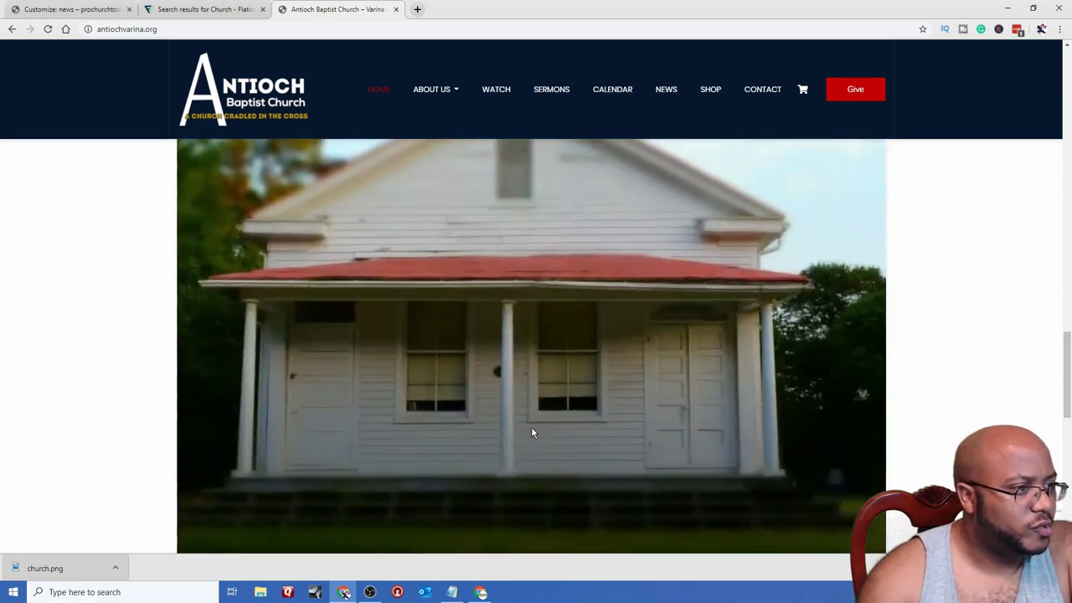
scroll(371, 407, down, 5)
scroll(361, 399, up, 2)
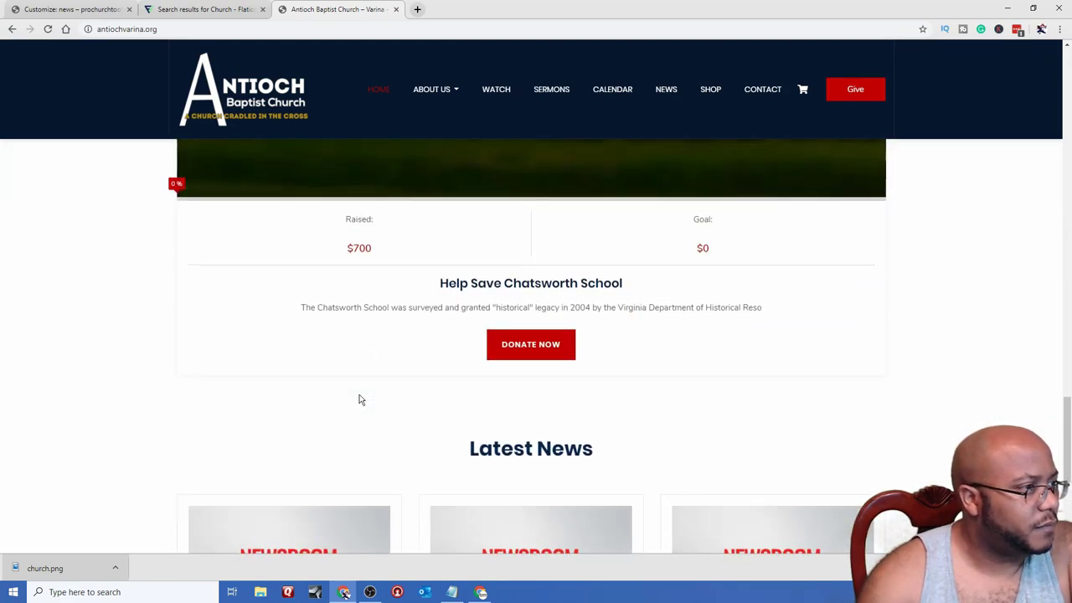
scroll(360, 400, down, 2)
scroll(534, 309, down, 3)
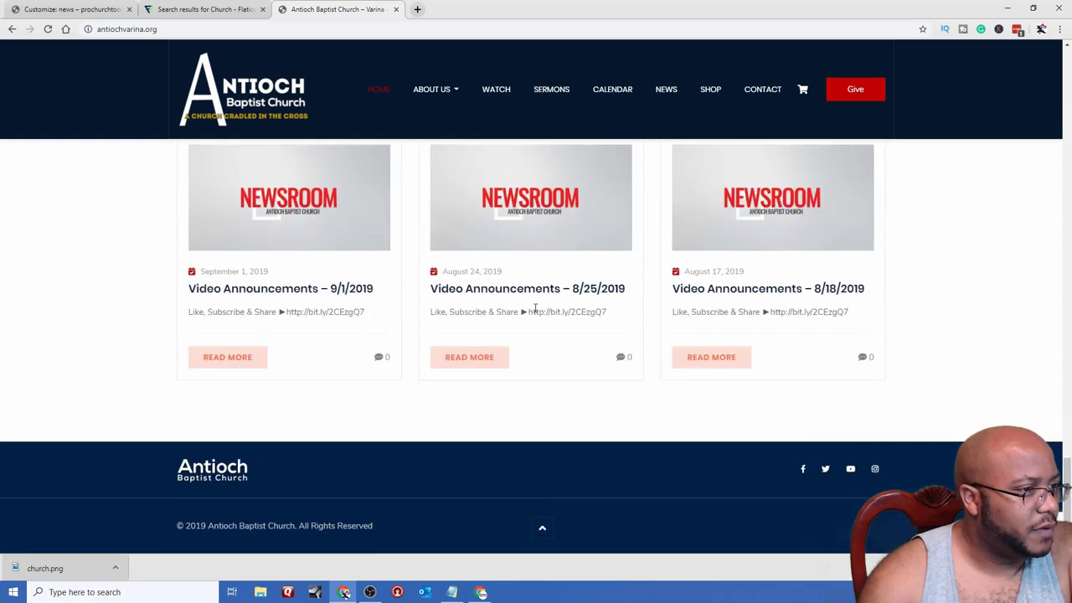
scroll(595, 419, up, 20)
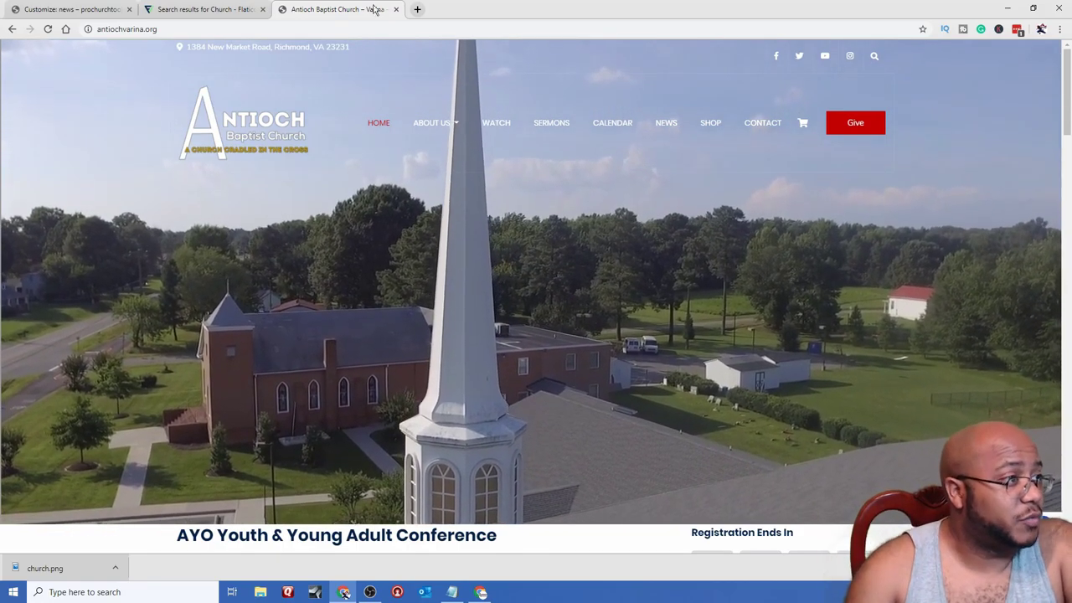
- Close the Antioch church and Flaticon pages, and recheck the article's Part #4 call-to-action example
click(398, 9)
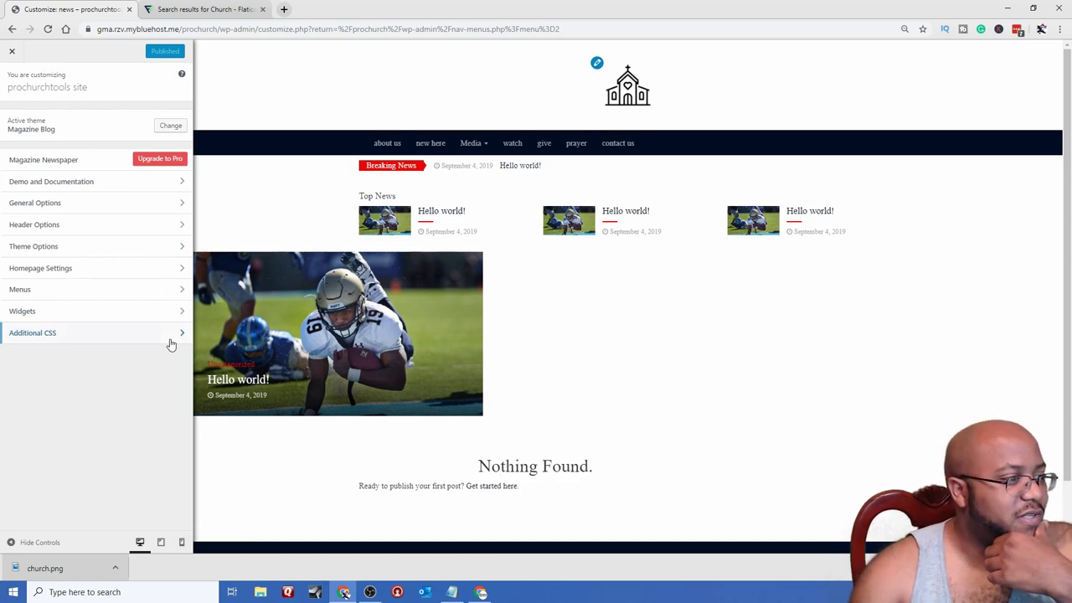
click(207, 8)
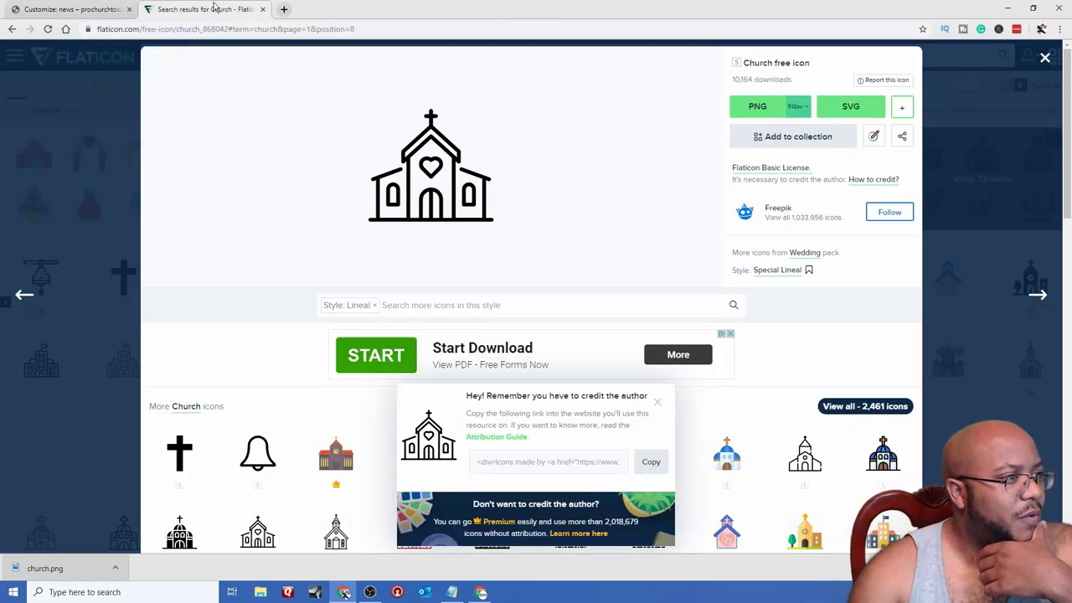
click(263, 9)
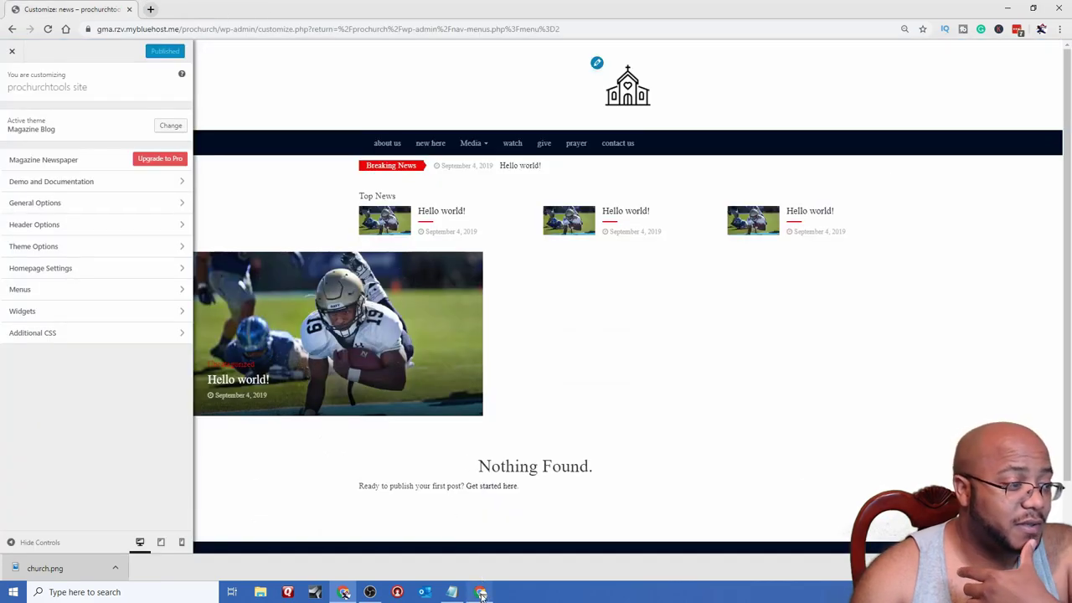
click(482, 592)
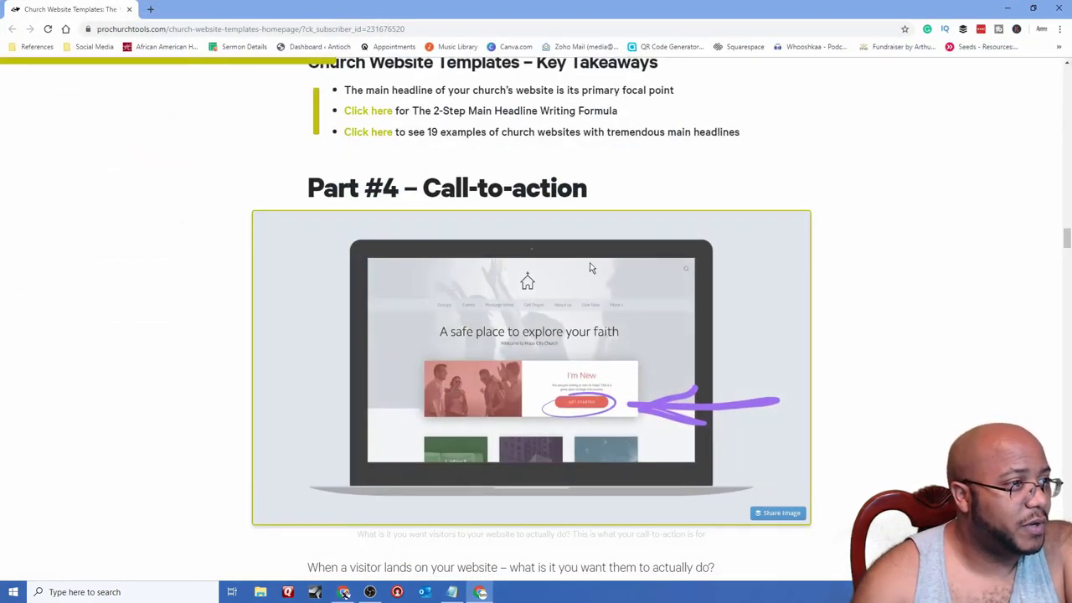
click(1008, 7)
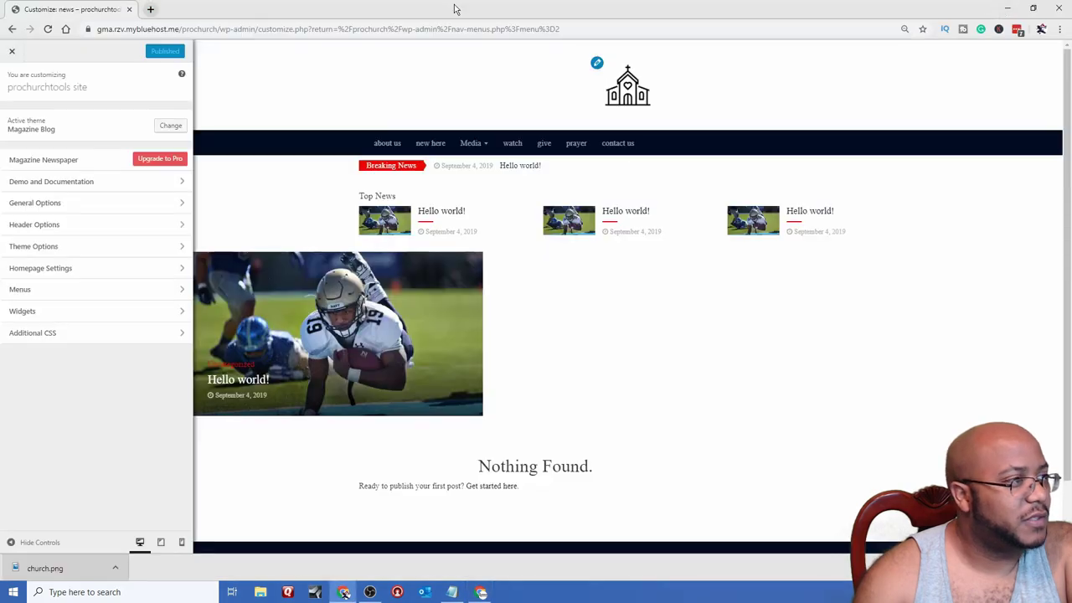
- Leave the customizer and browse the featured WordPress themes available to add to the site
click(11, 51)
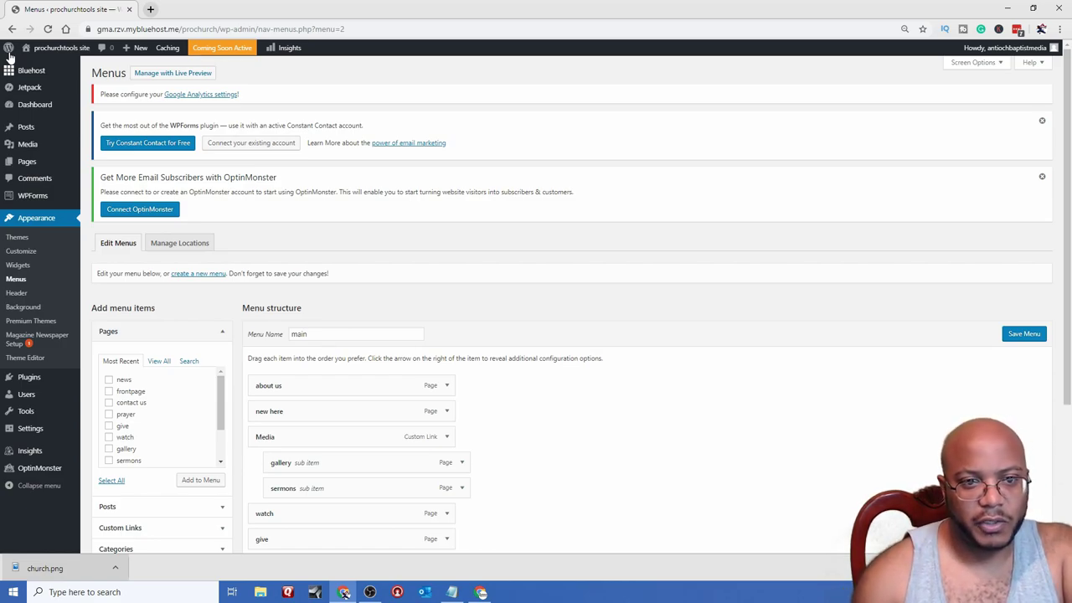
click(19, 238)
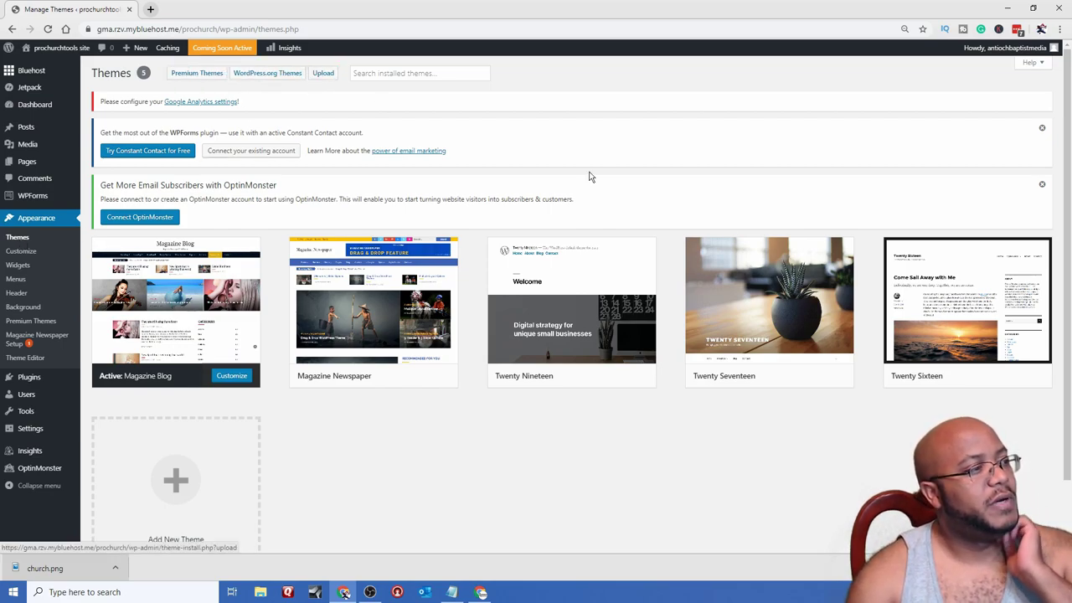
click(209, 471)
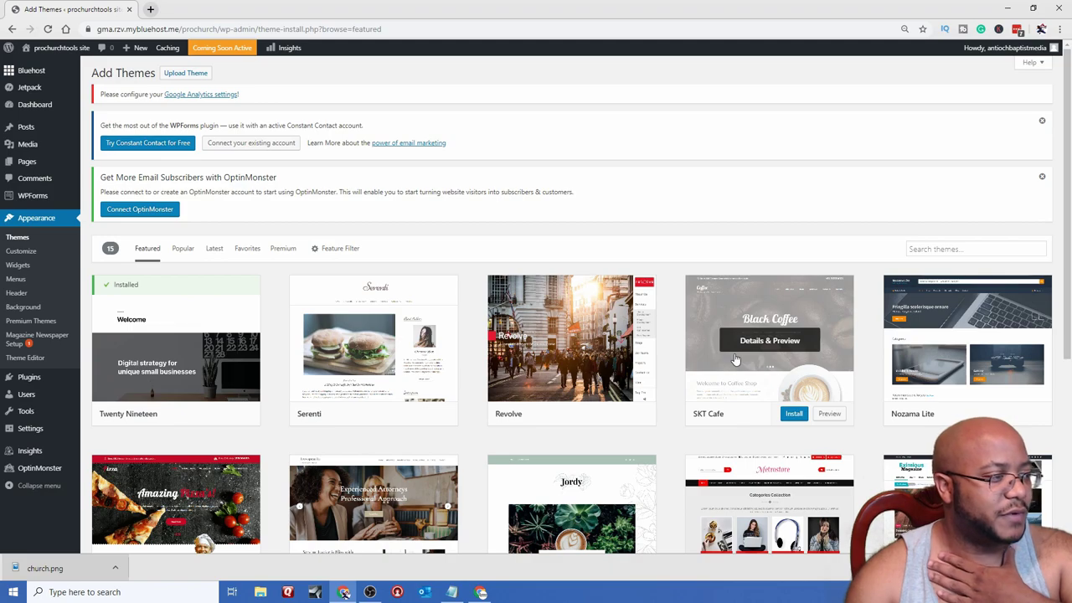
scroll(734, 359, down, 2)
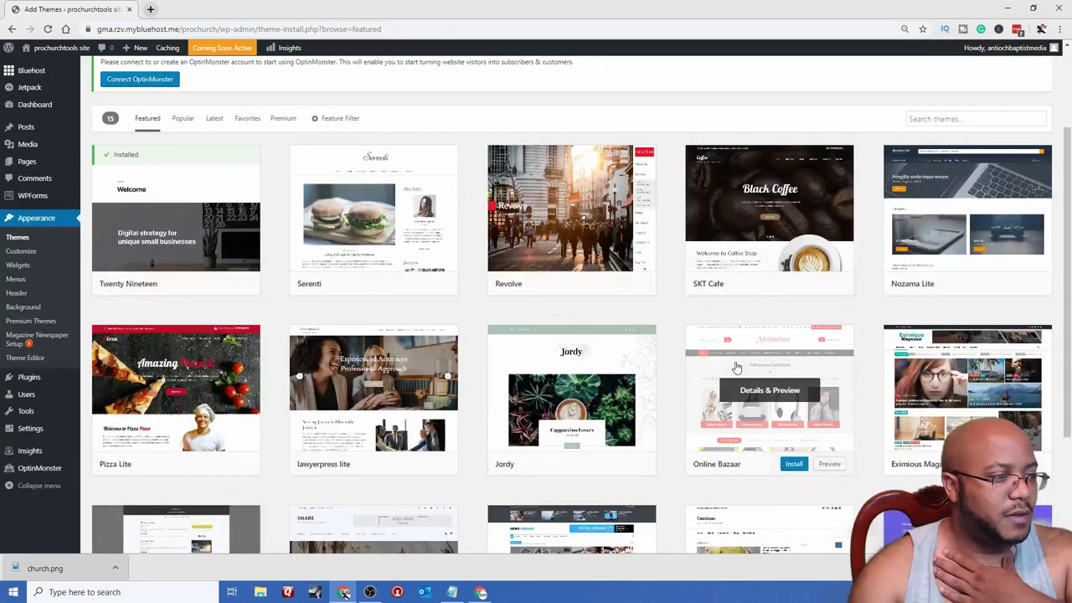
- Preview the Jordy theme's demo page down to its footer and install the theme
click(600, 393)
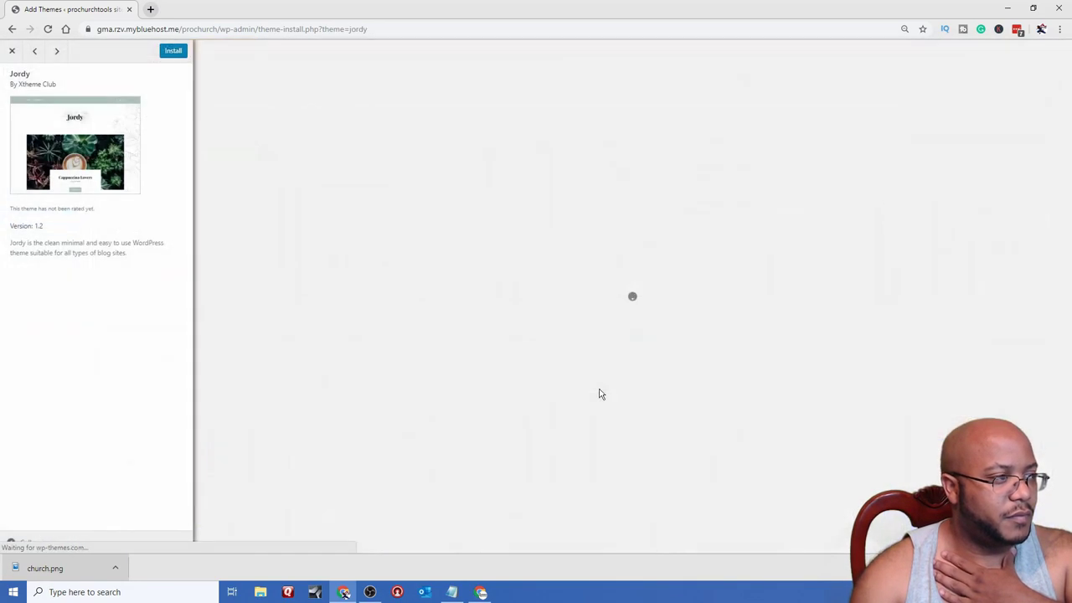
scroll(641, 416, down, 3)
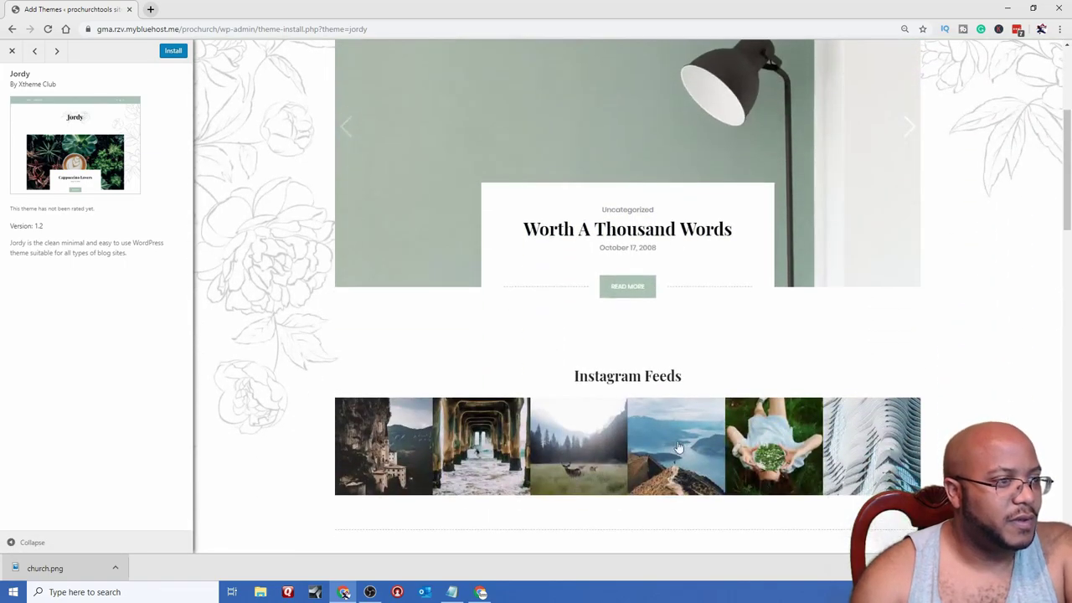
scroll(658, 373, down, 3)
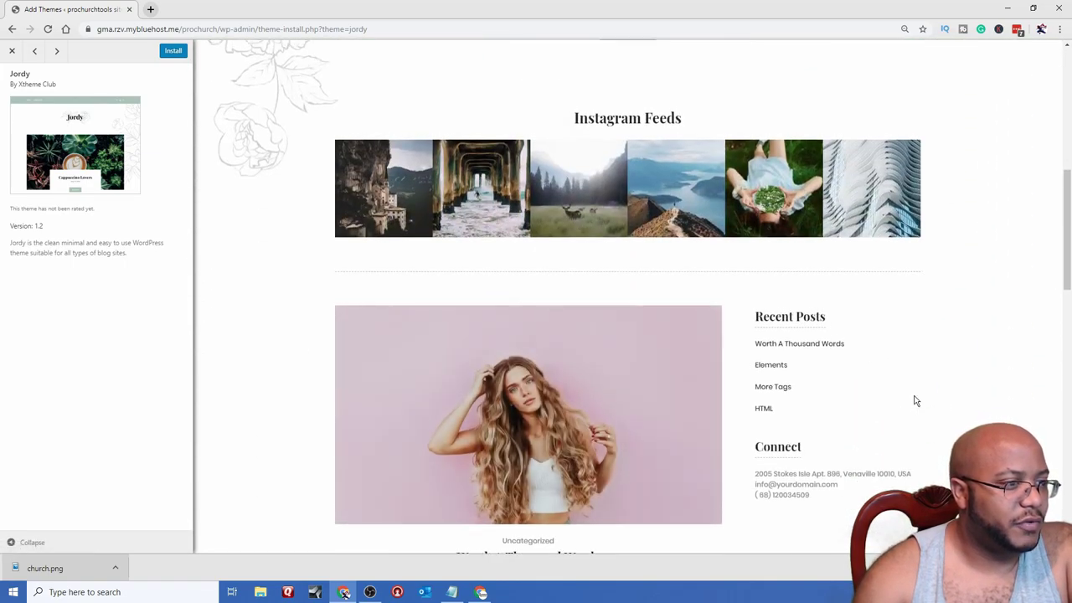
scroll(624, 188, up, 6)
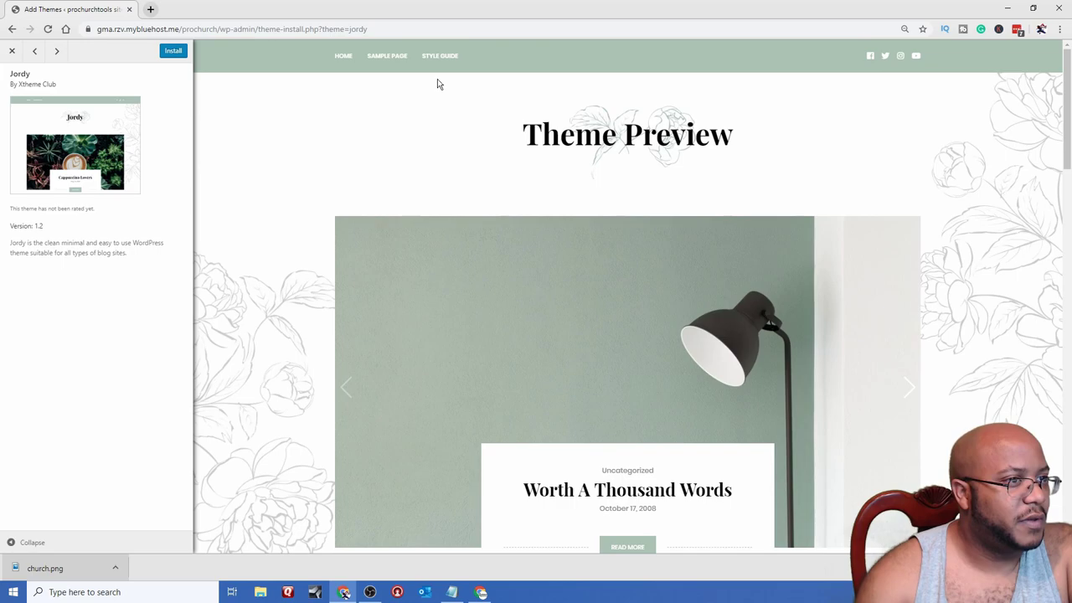
scroll(486, 468, down, 12)
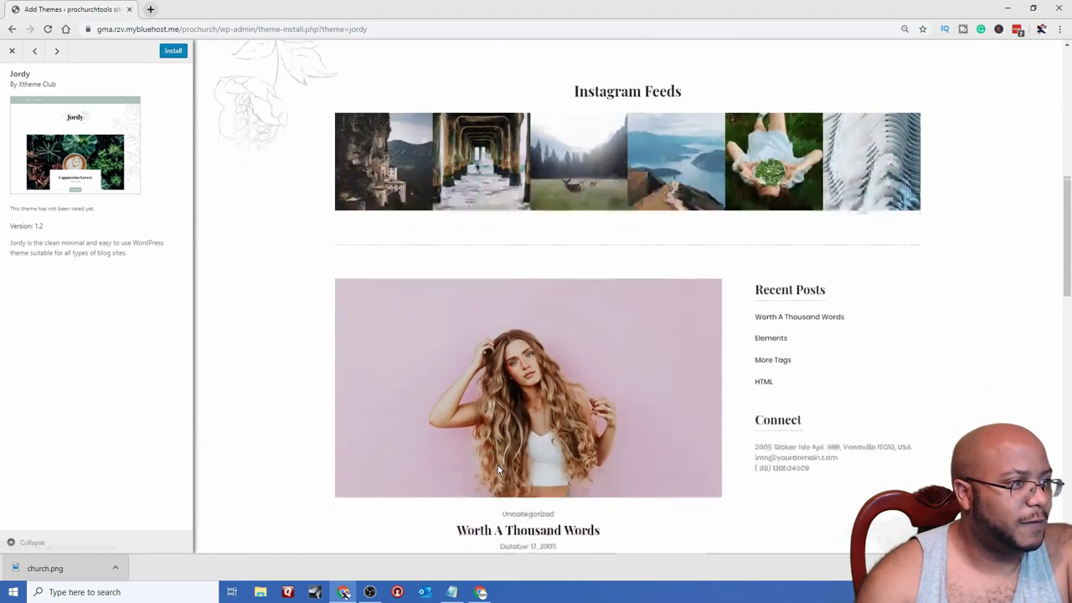
scroll(498, 470, down, 7)
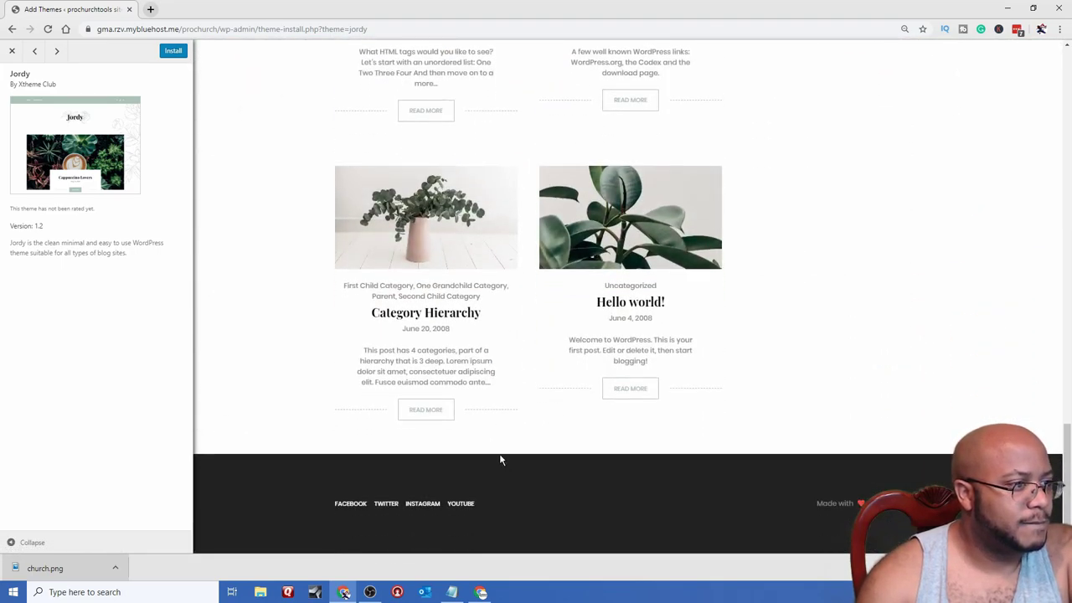
scroll(500, 465, up, 9)
scroll(501, 459, up, 5)
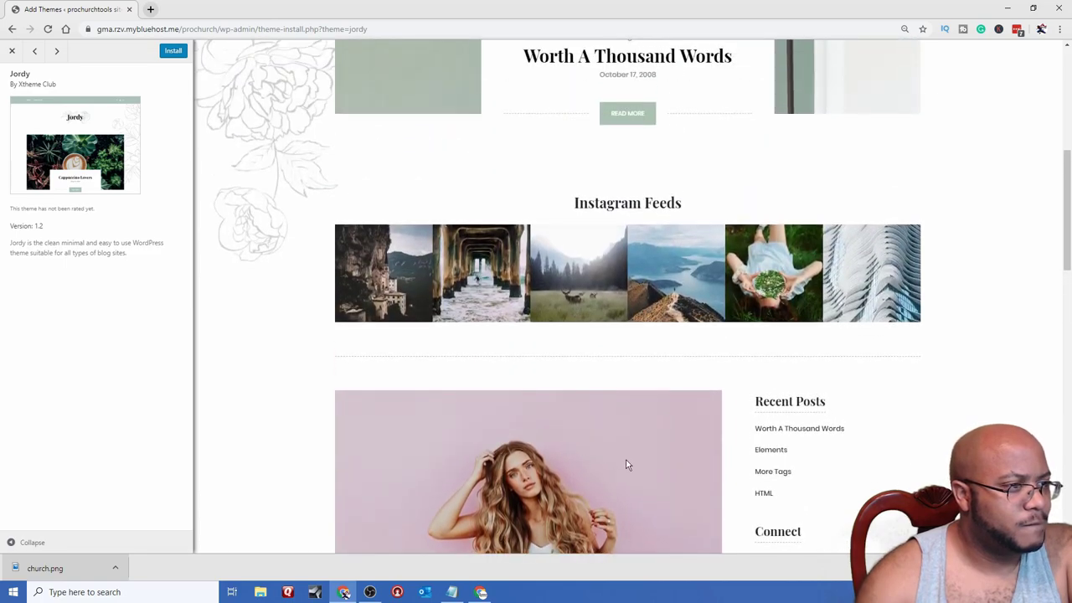
scroll(670, 459, up, 3)
scroll(664, 519, up, 2)
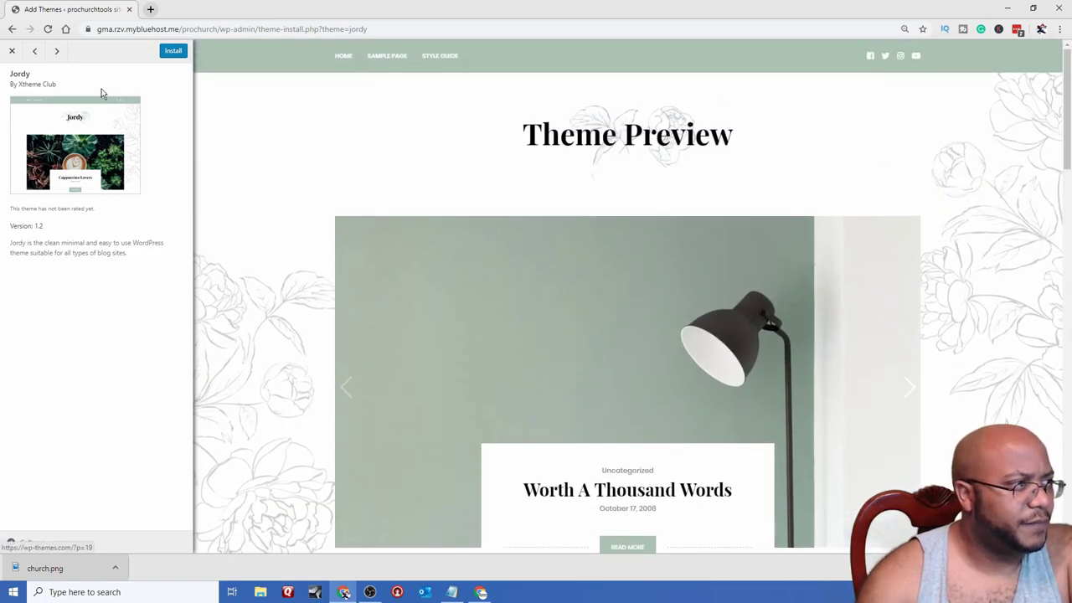
click(164, 52)
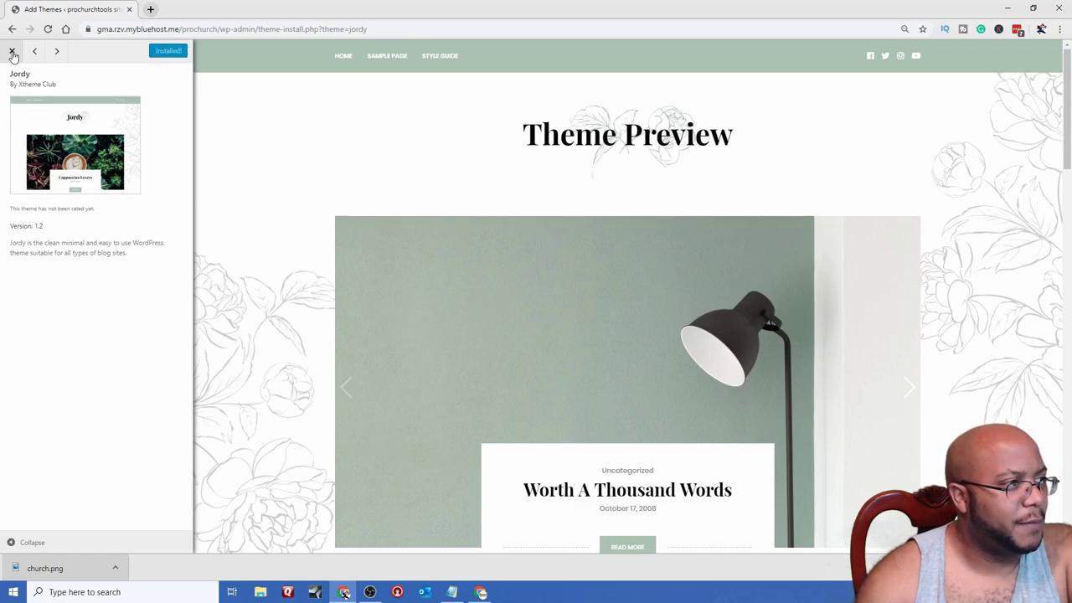
- Close the Jordy preview, then install and activate the SKT Cafe theme from the featured themes
click(12, 52)
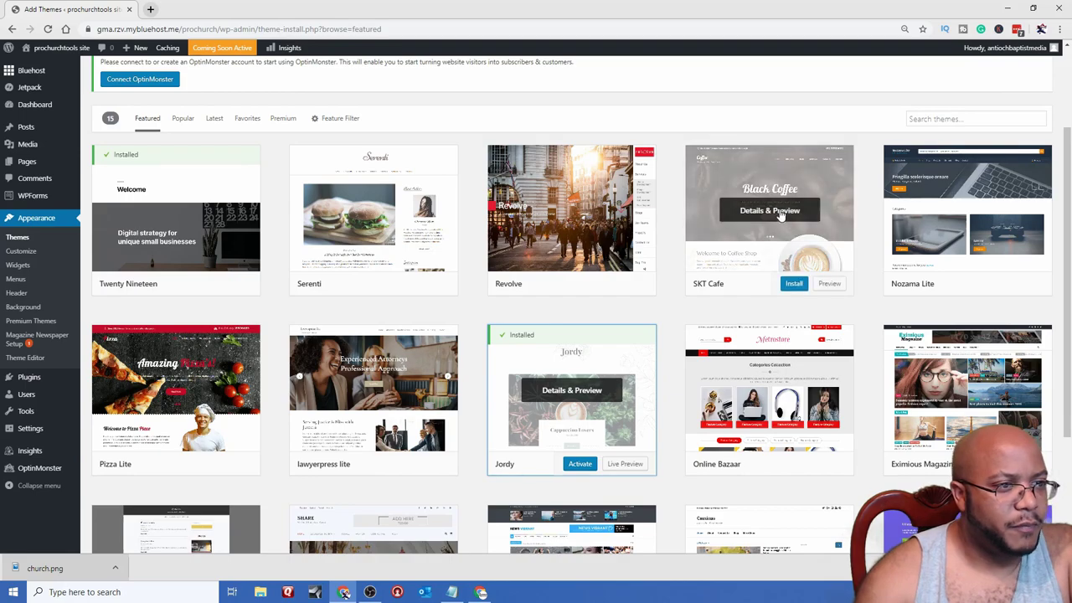
click(778, 216)
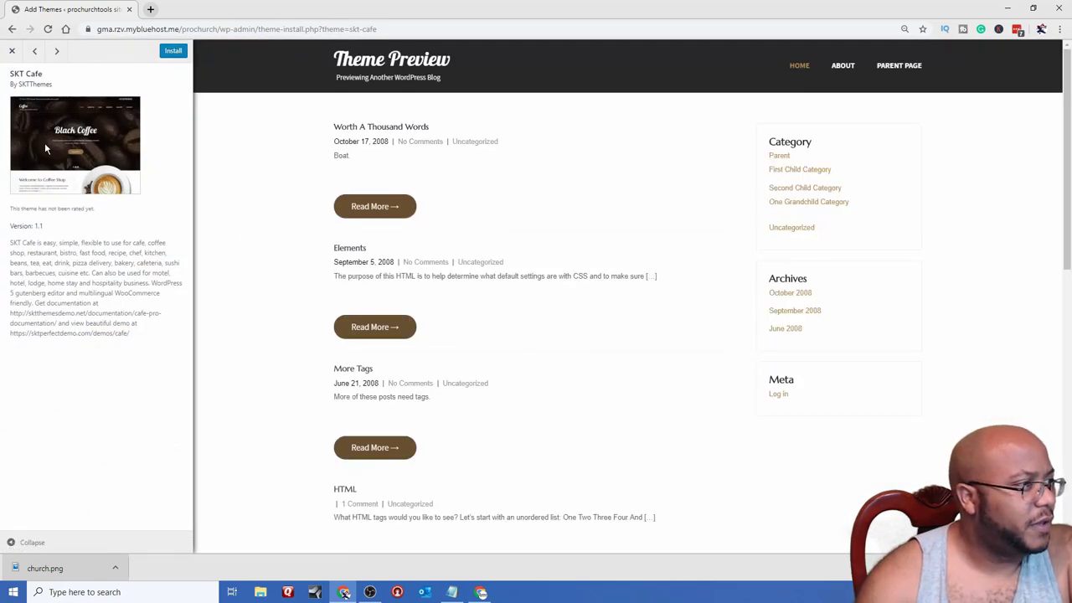
click(169, 55)
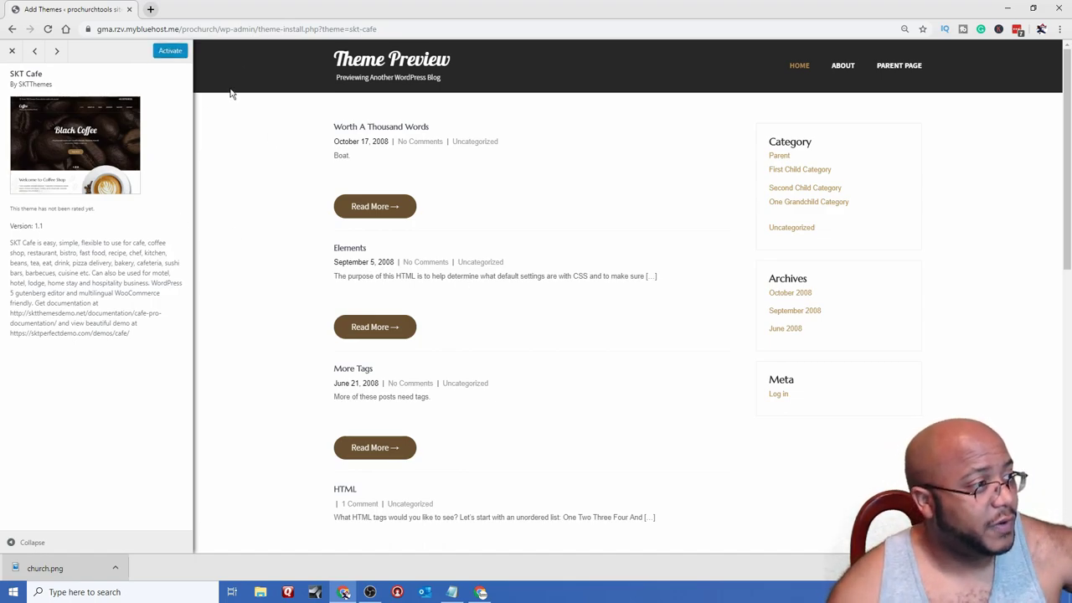
click(168, 52)
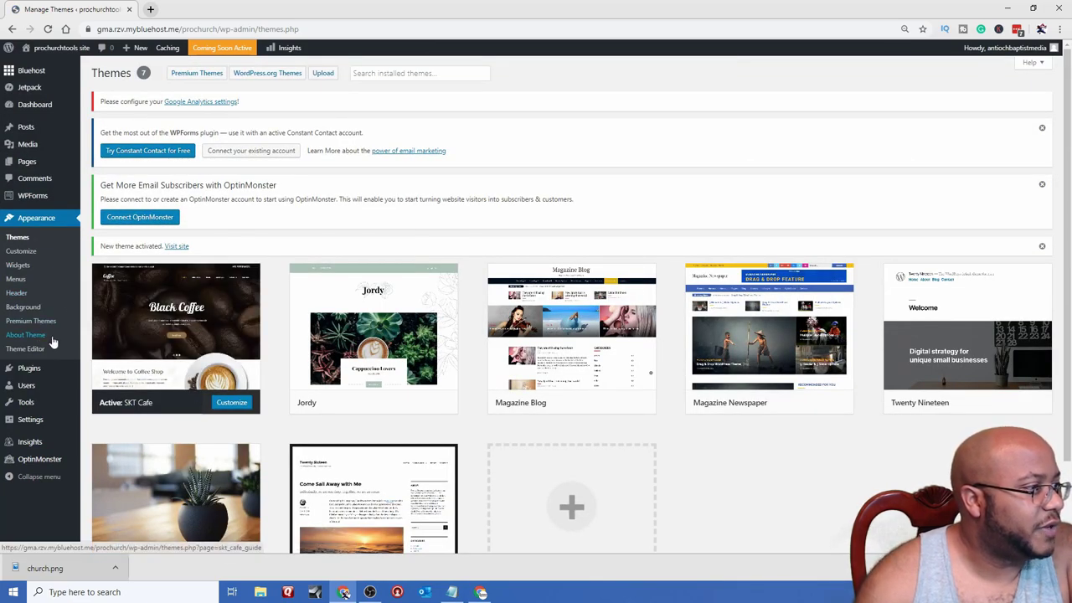
- Open the site customizer and review the theme's homepage settings and the pages available for slide one of the slider
click(25, 253)
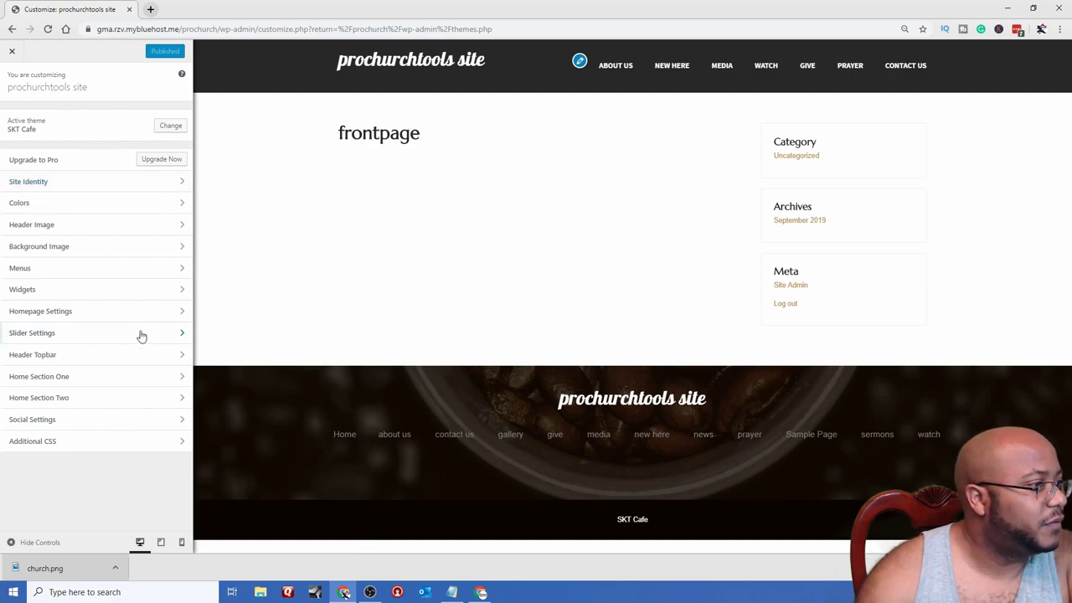
click(59, 311)
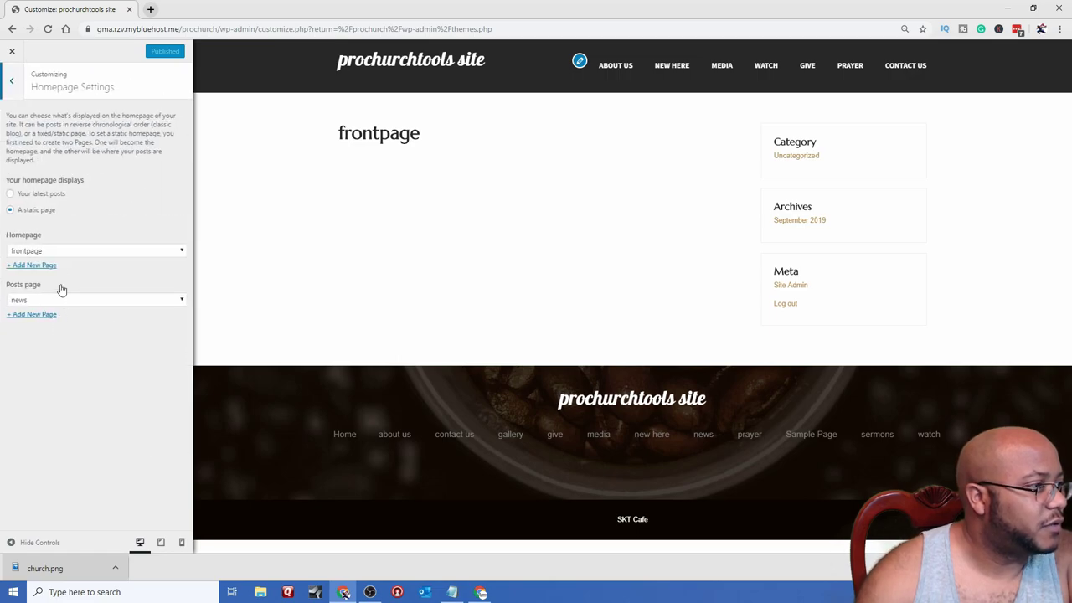
click(11, 81)
click(57, 334)
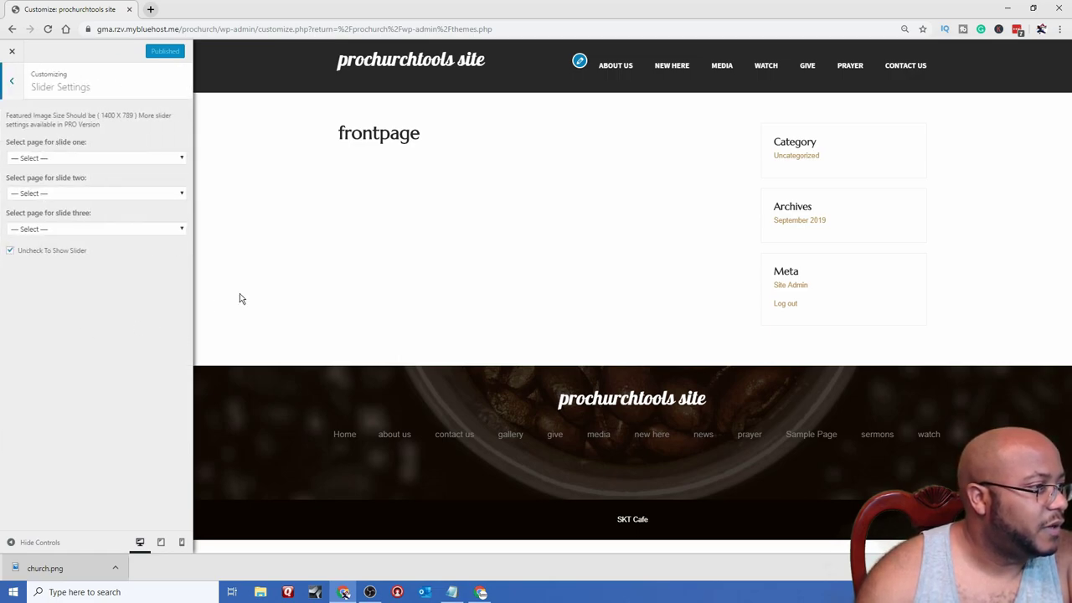
click(104, 159)
click(117, 398)
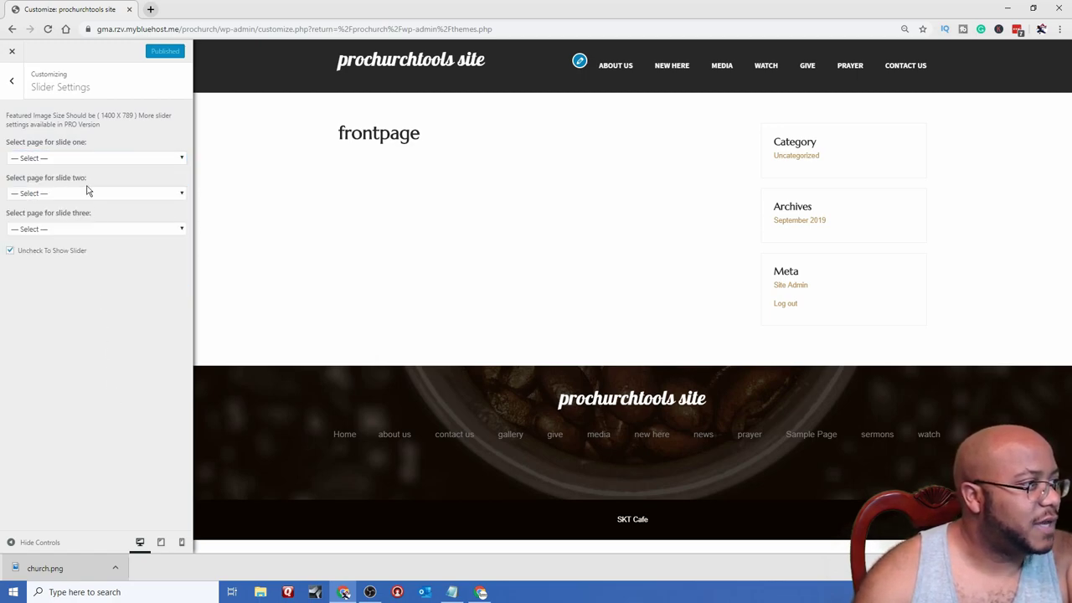
click(89, 160)
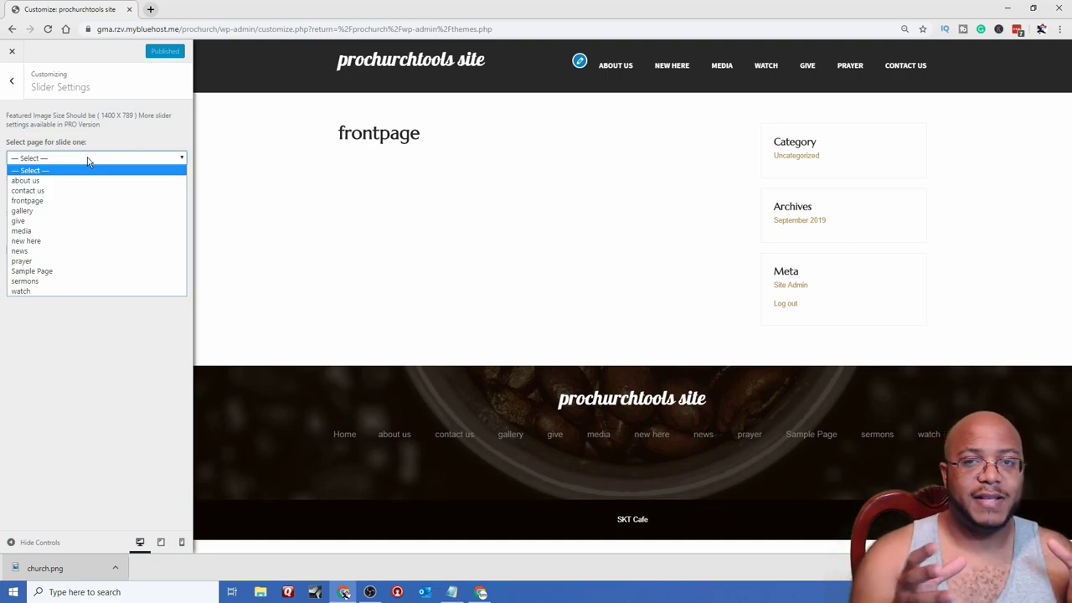
click(109, 382)
click(11, 81)
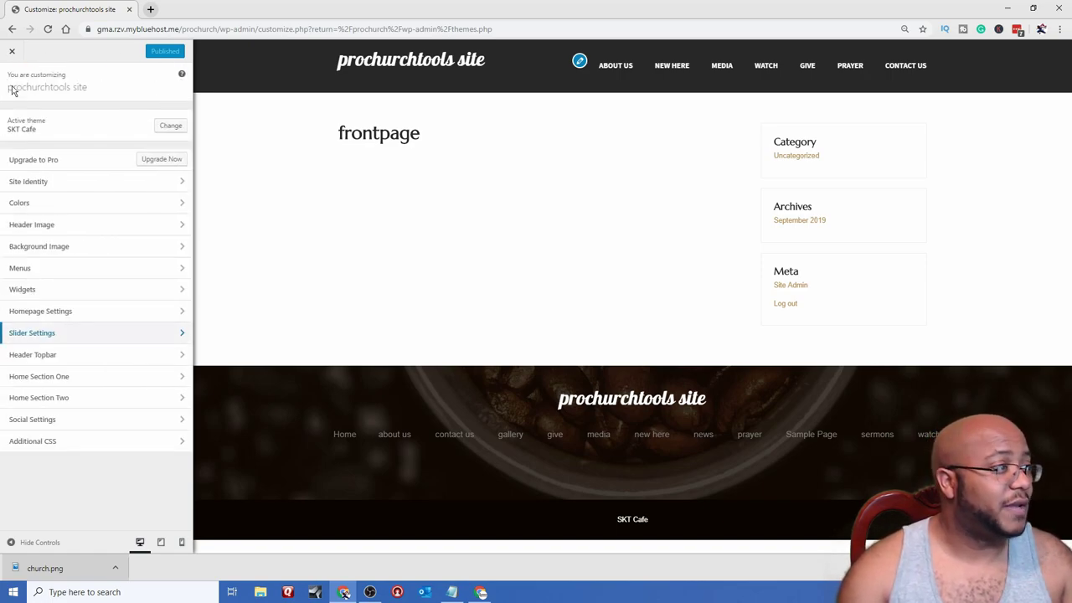
- Set the church icon from the media library as the site logo, extending the crop to the image's full height
click(35, 182)
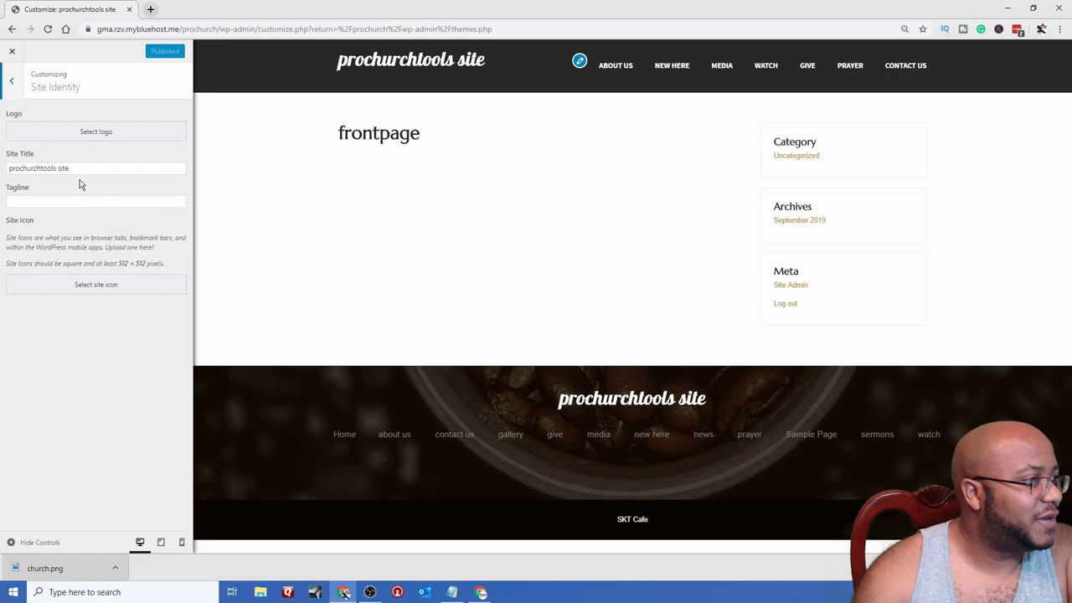
click(99, 132)
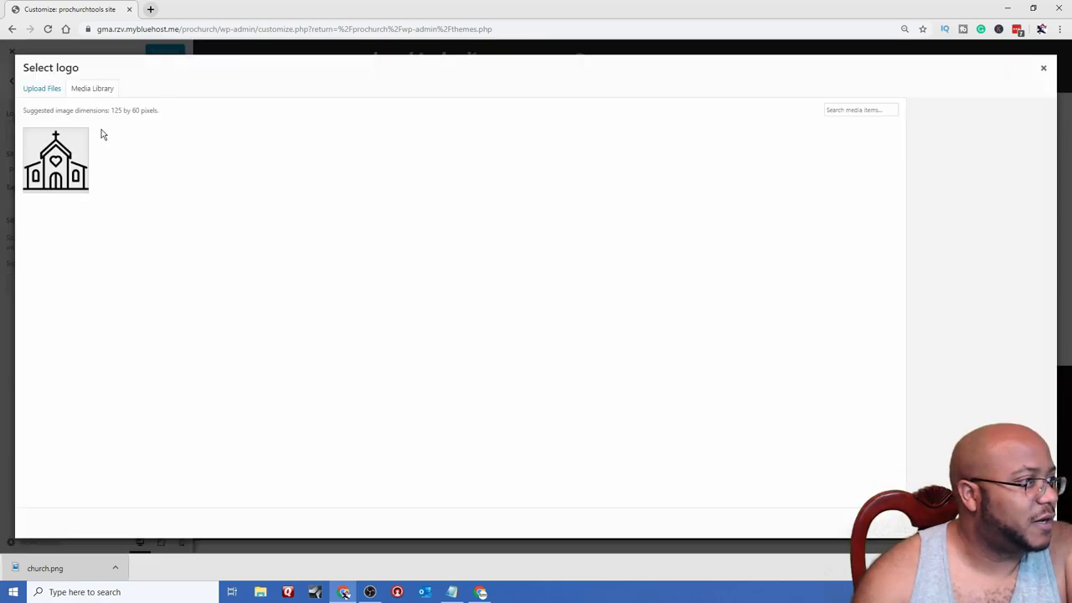
click(77, 149)
click(1018, 522)
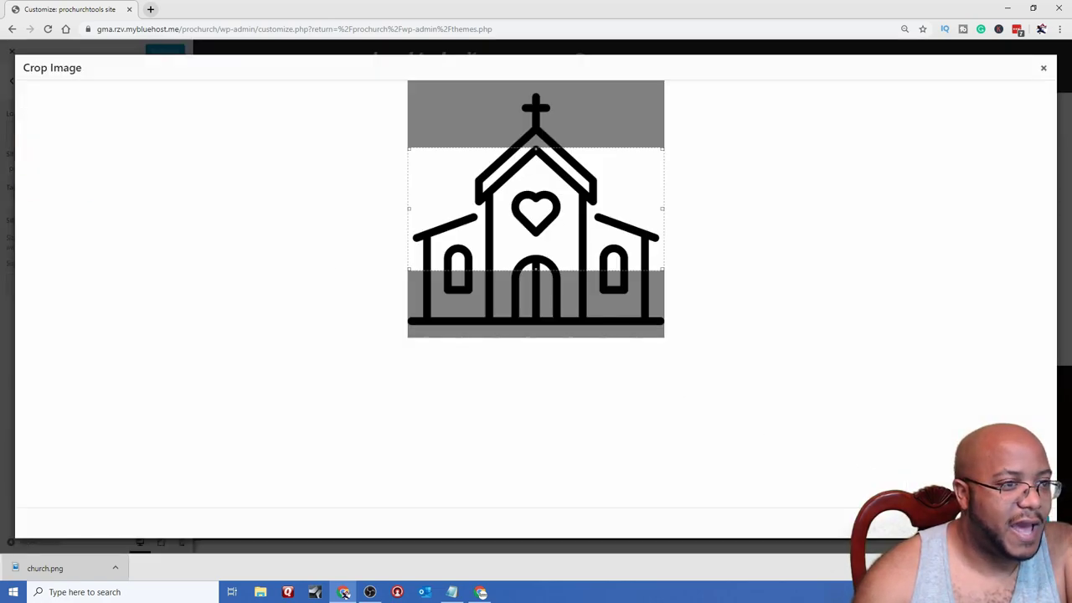
drag(537, 149, 536, 82)
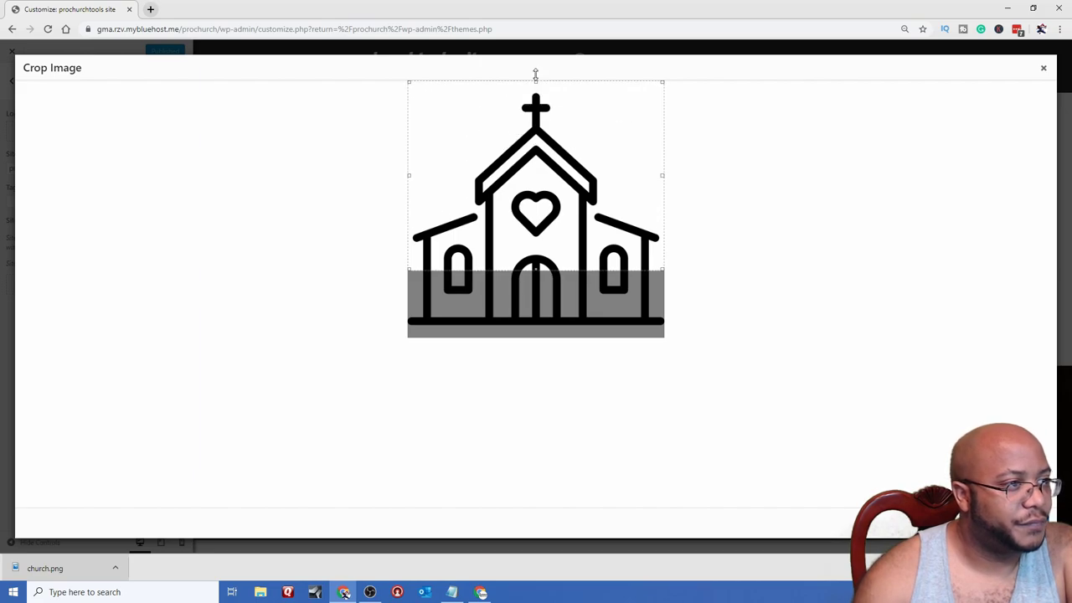
drag(537, 270, 537, 337)
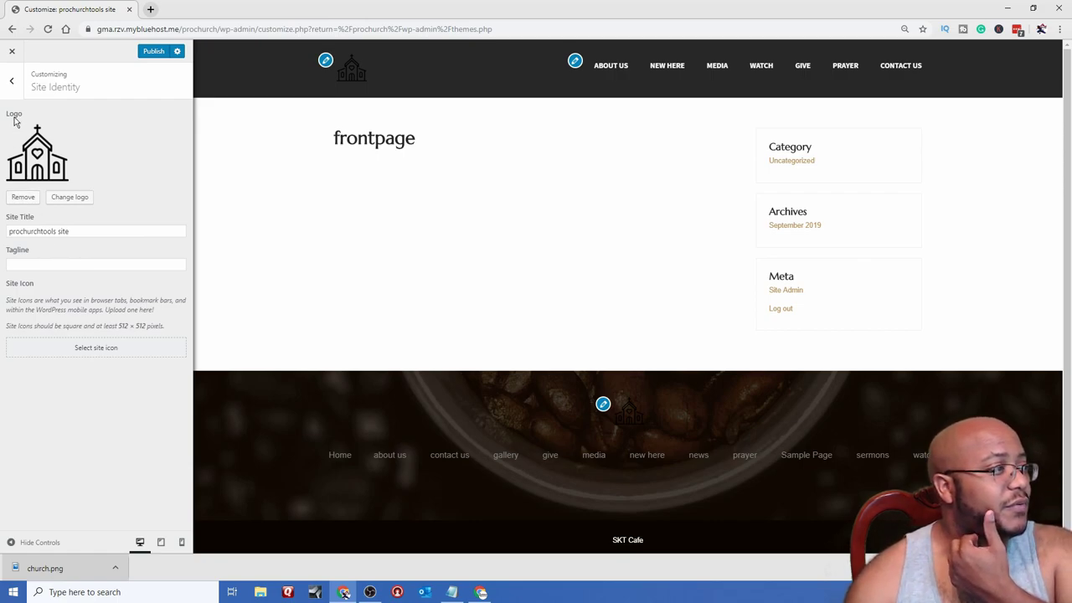
- Check the customizer's homepage settings and header topbar options
click(12, 80)
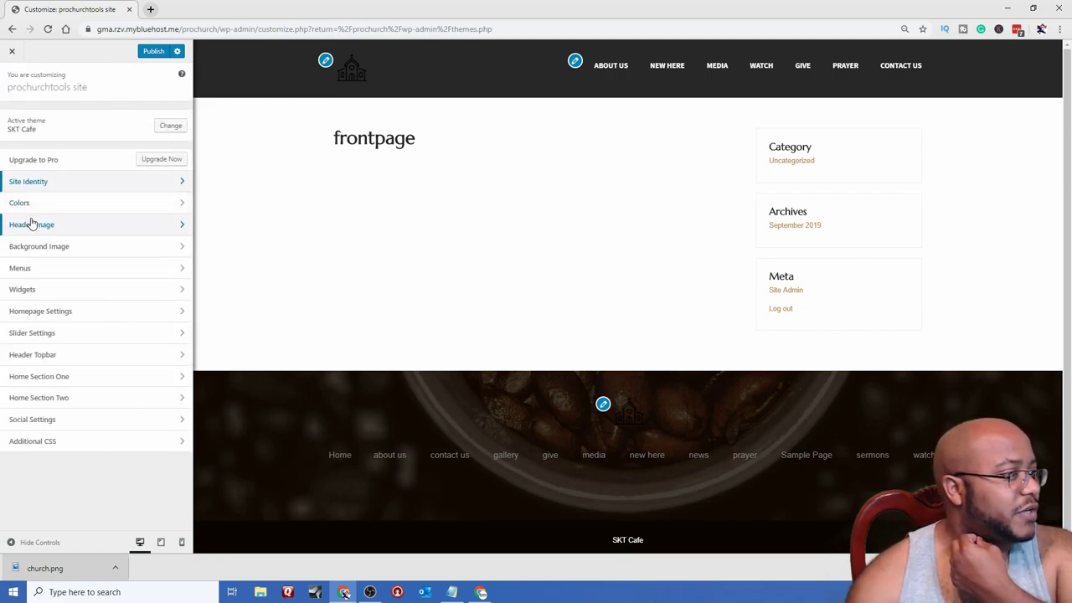
click(70, 312)
click(11, 81)
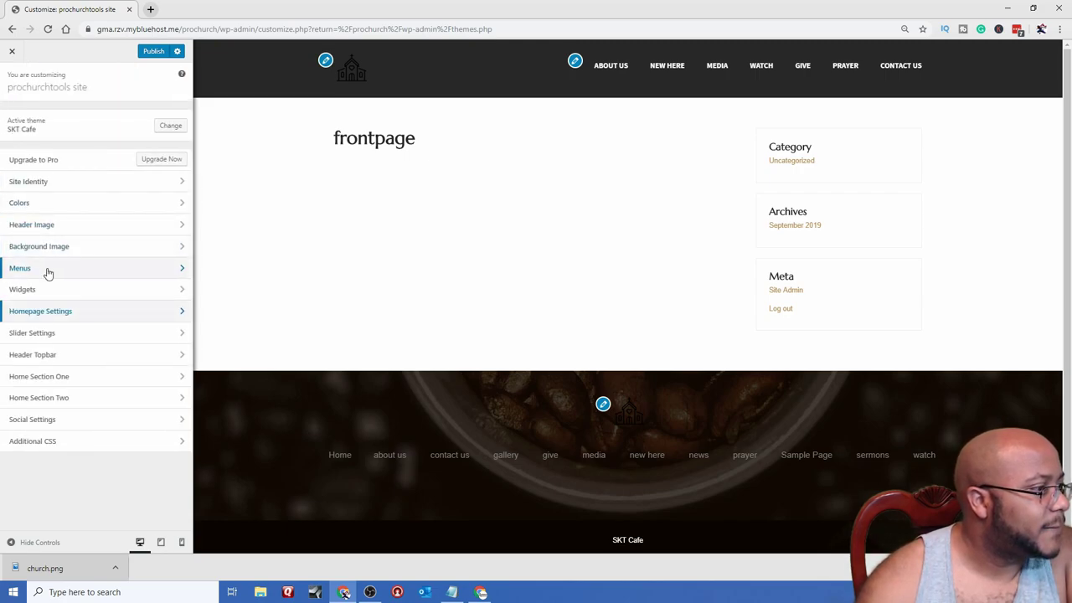
click(53, 356)
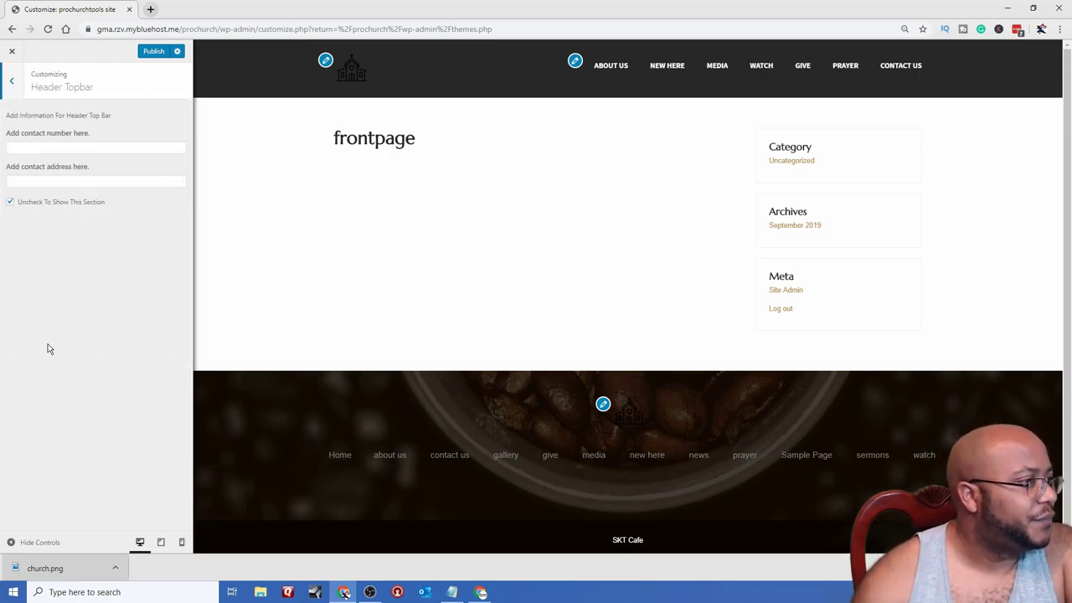
click(17, 88)
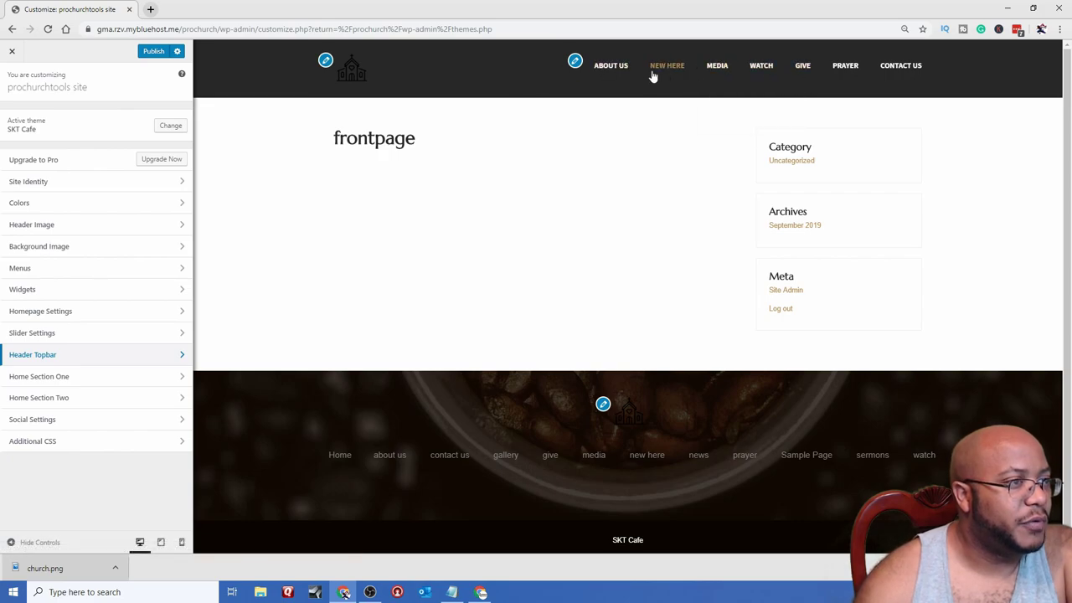
- Switch to the Pro Church Tools article and reread Part #1 on the logo through the start of Part #2 on the navigation menu
click(481, 593)
scroll(428, 436, up, 5)
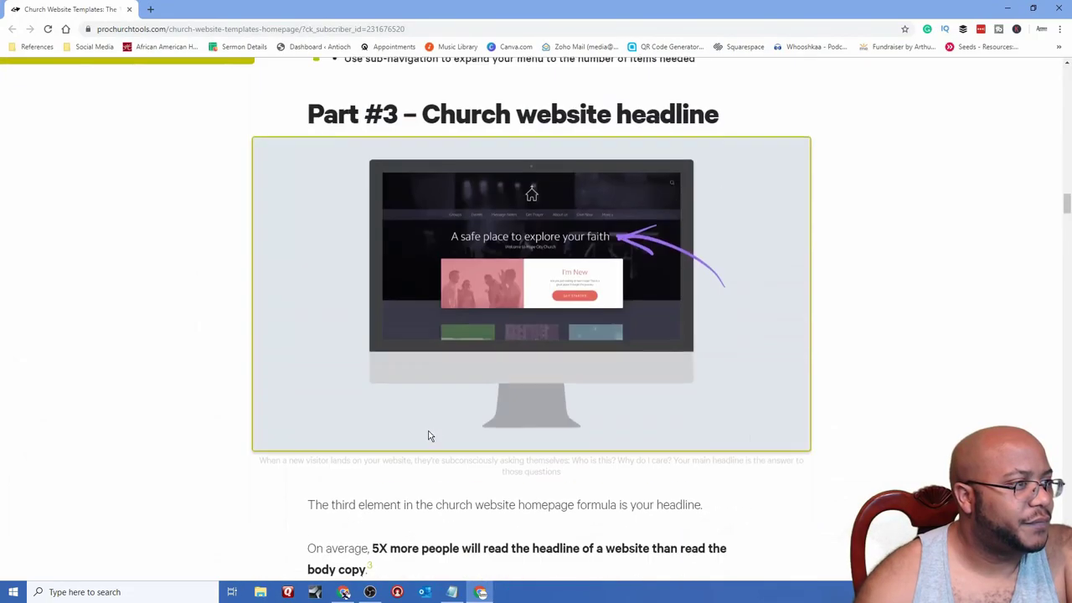
scroll(428, 435, up, 15)
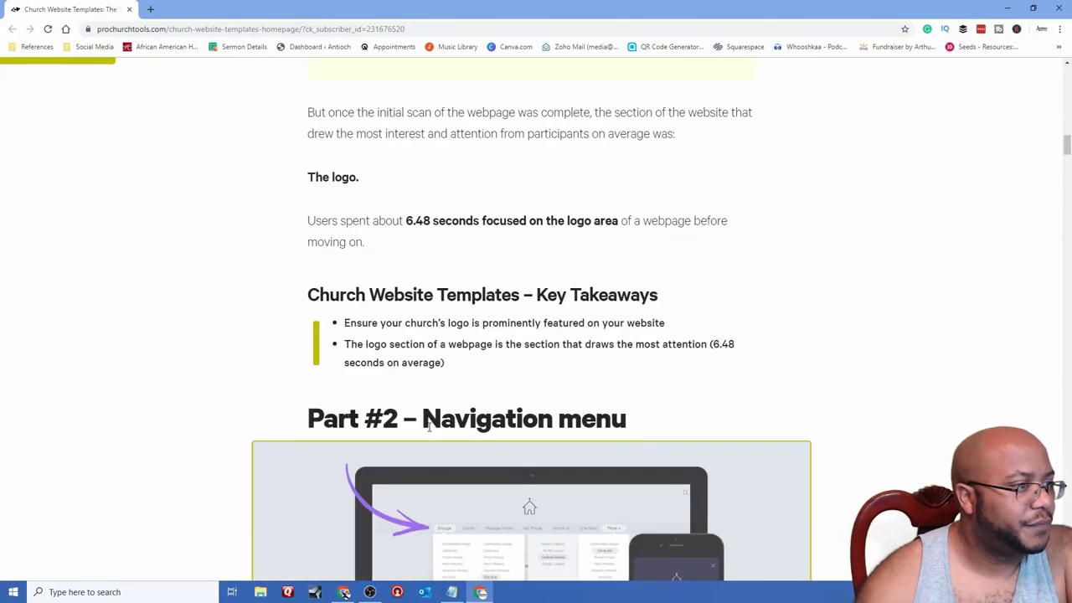
scroll(429, 429, up, 10)
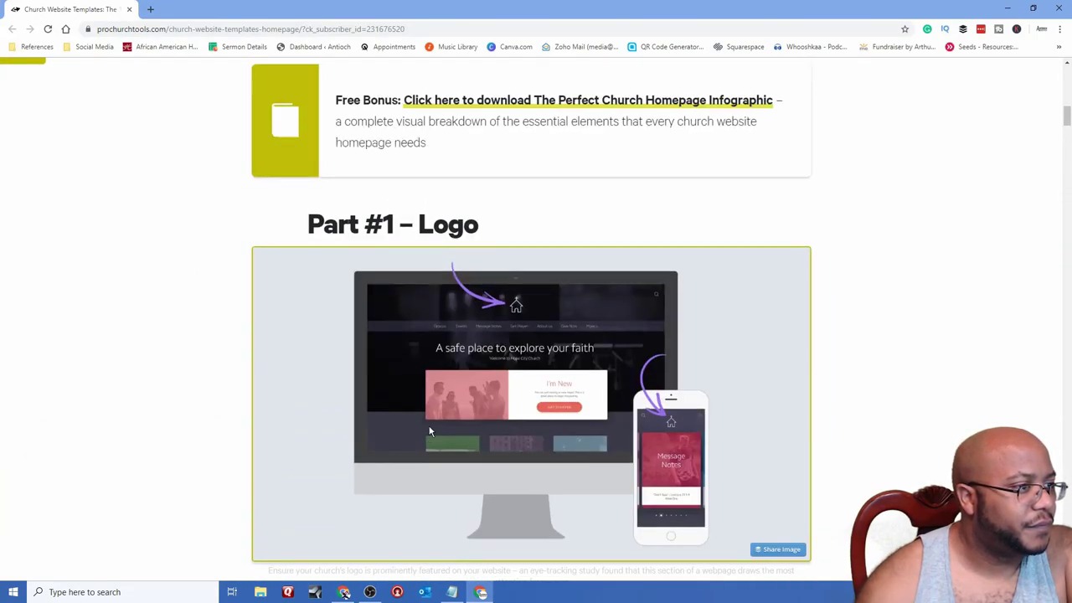
scroll(429, 431, down, 3)
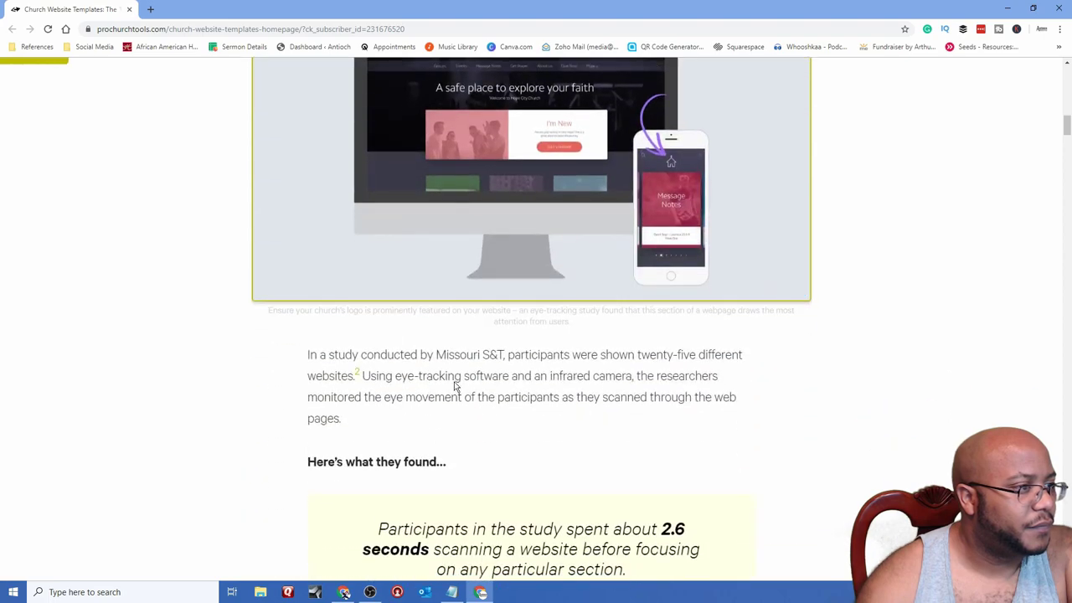
scroll(553, 390, down, 2)
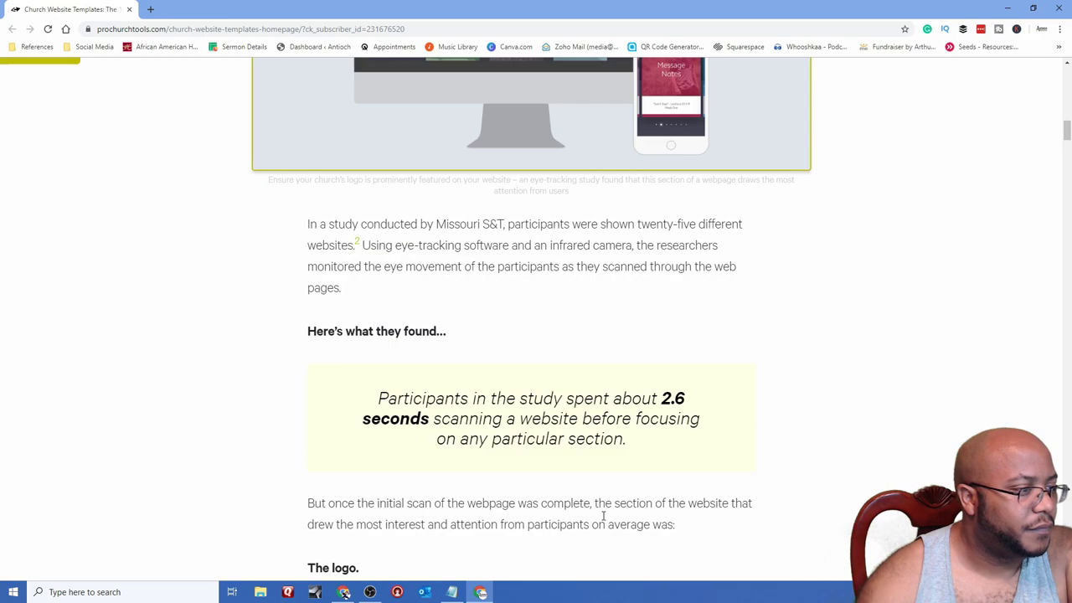
scroll(603, 516, down, 2)
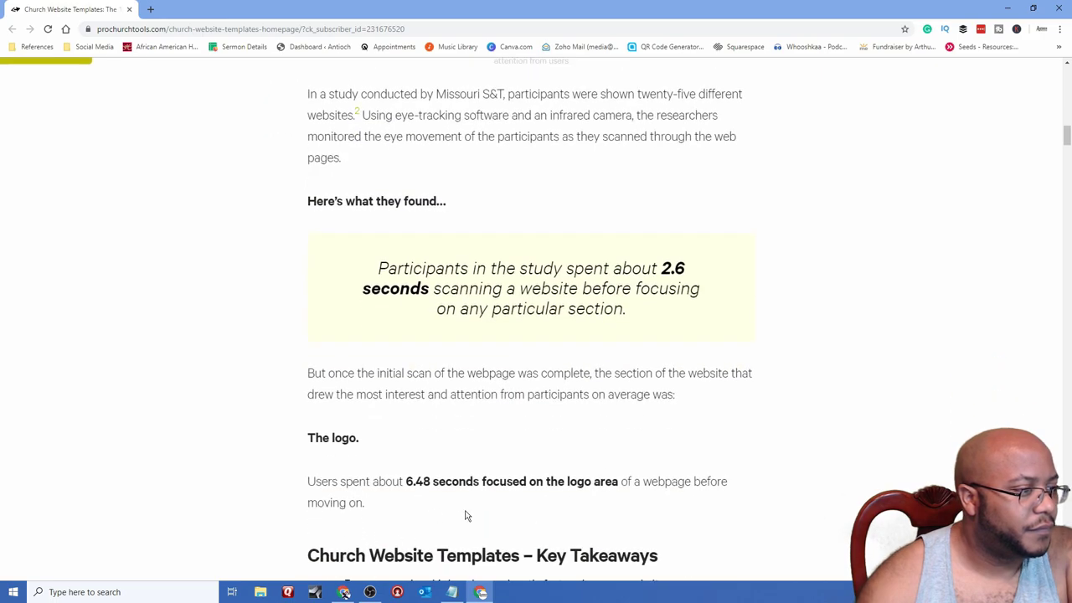
scroll(466, 517, down, 2)
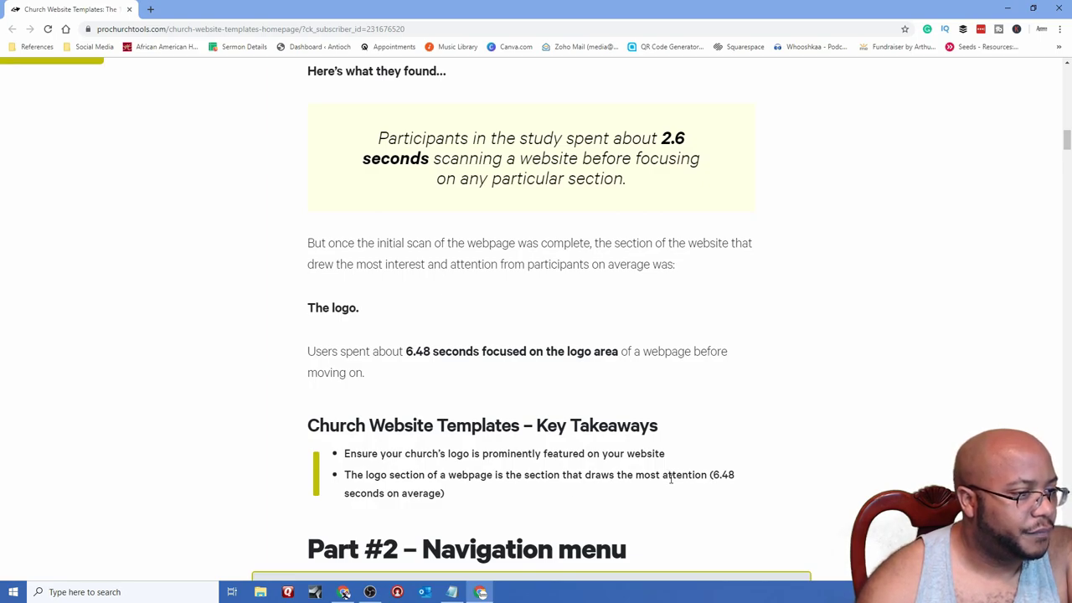
scroll(641, 489, down, 2)
scroll(536, 377, down, 2)
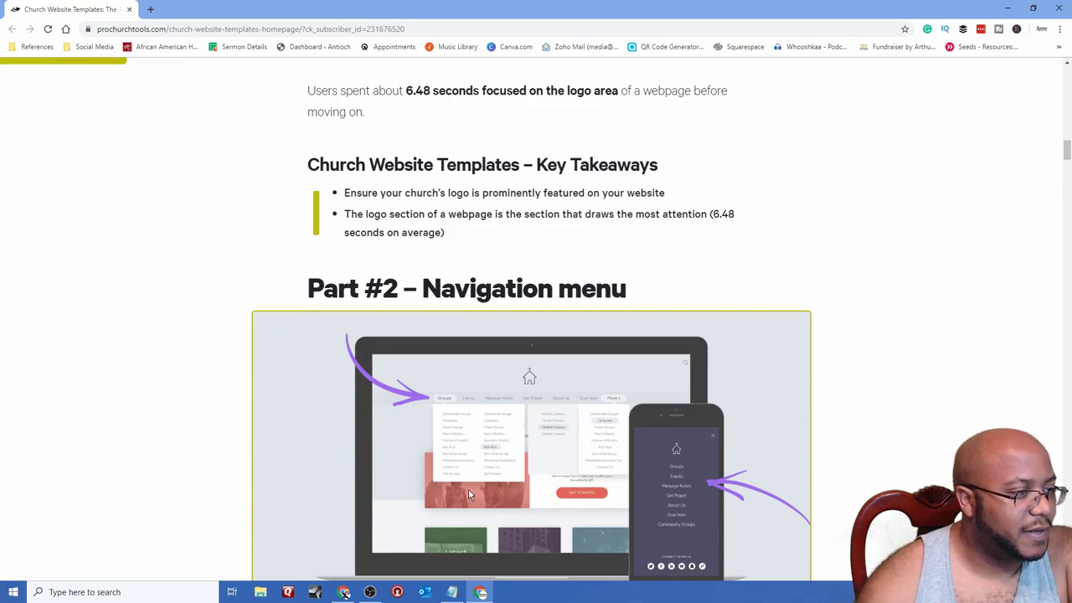
scroll(381, 329, up, 10)
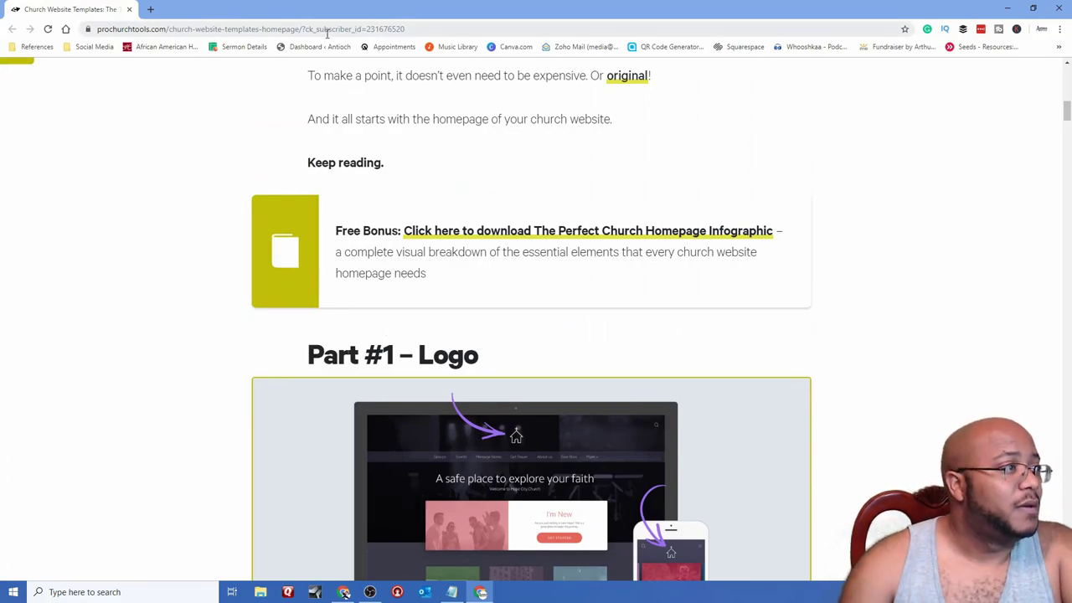
click(1009, 8)
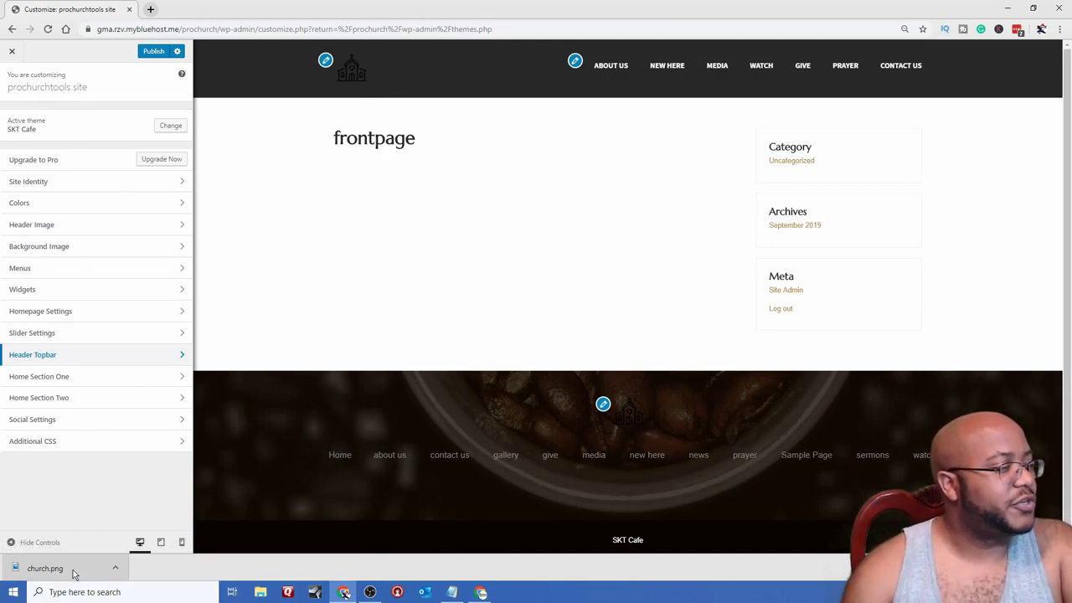
- Launch Photoshop and open the downloaded church.png in it, with the customizer's site identity settings open in the browser
click(14, 592)
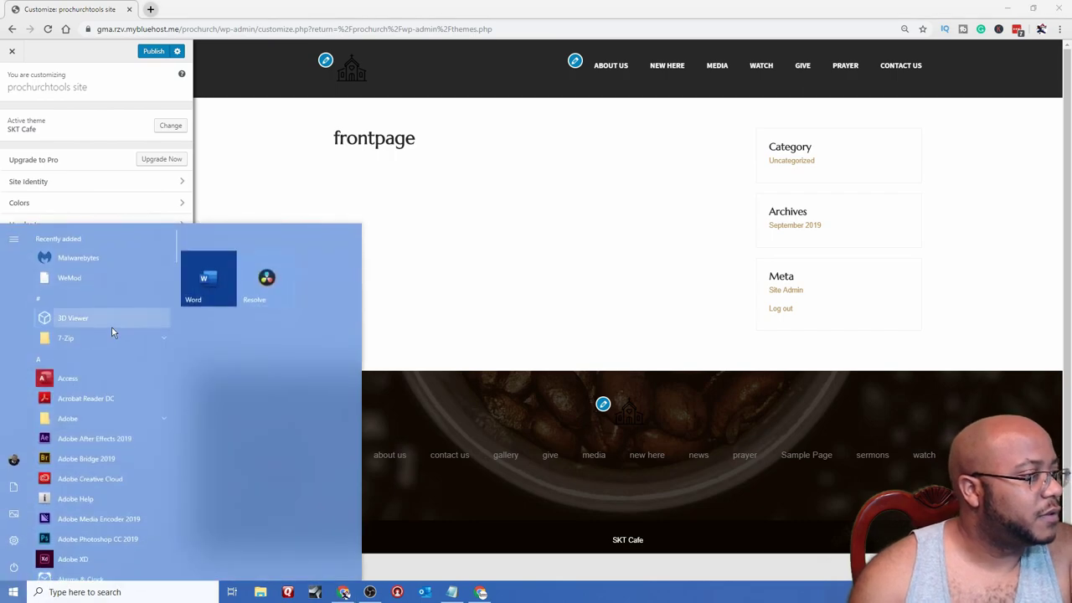
click(104, 538)
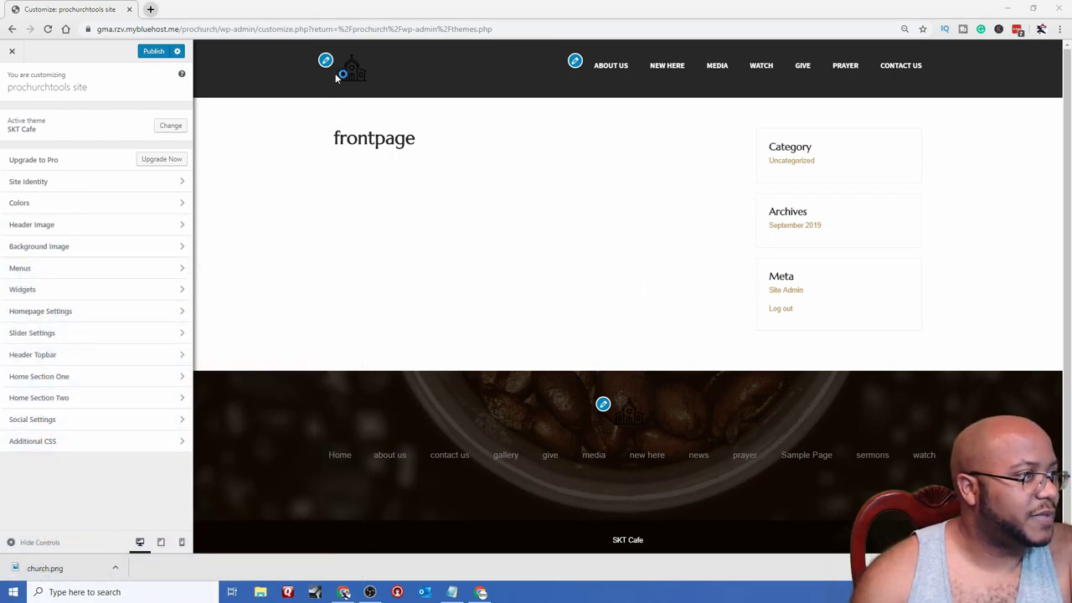
click(325, 60)
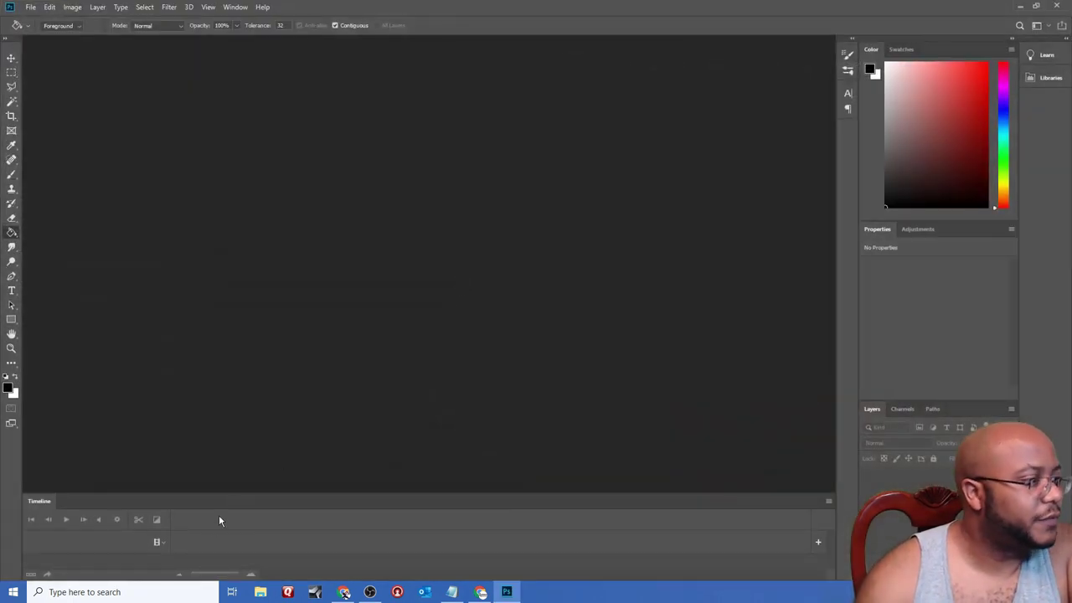
click(344, 592)
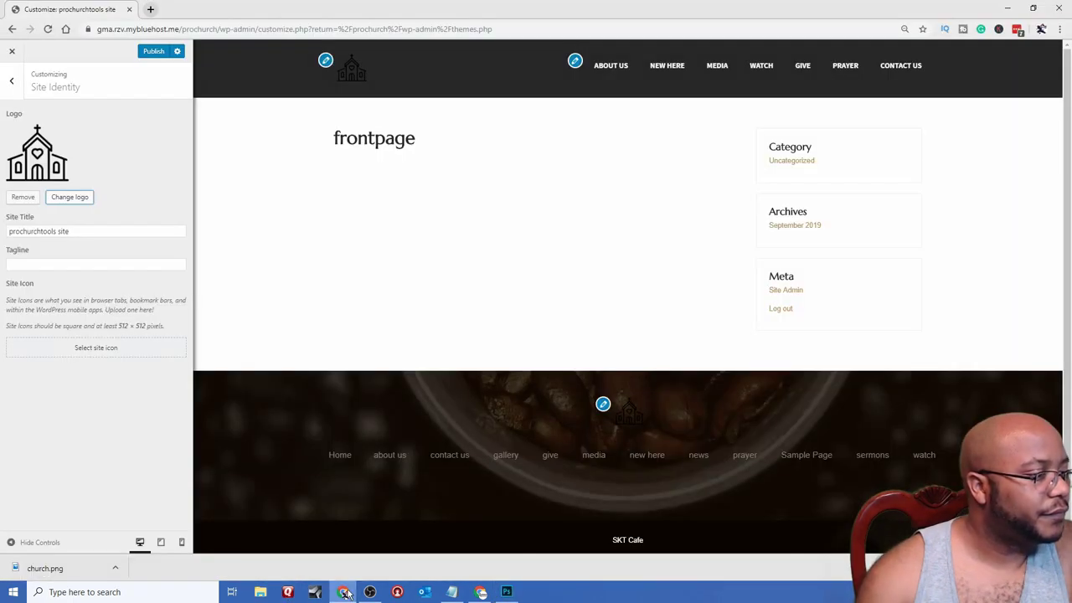
double_click(503, 17)
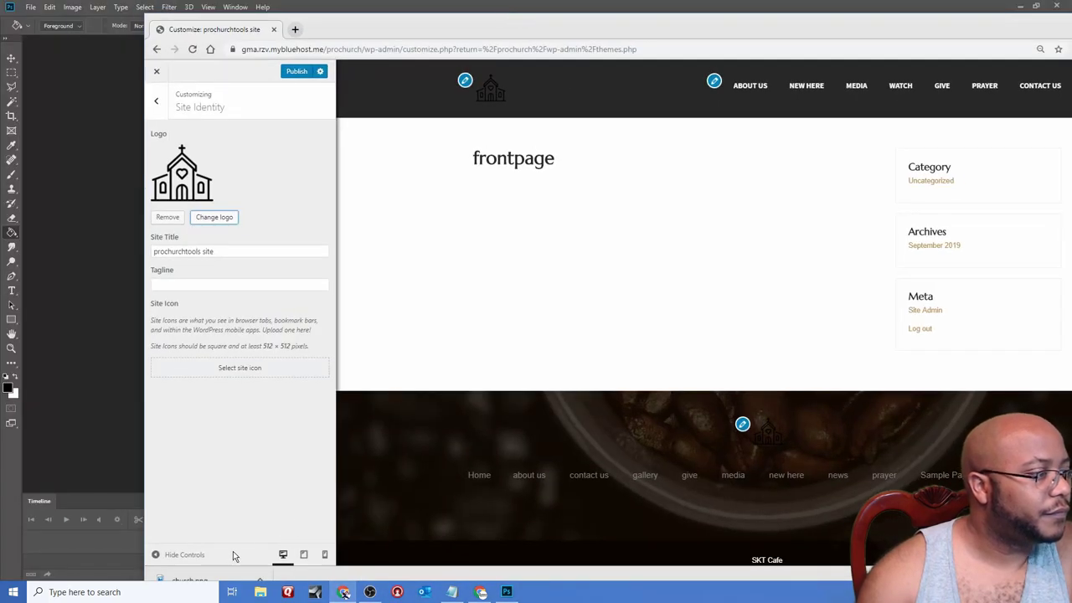
click(205, 579)
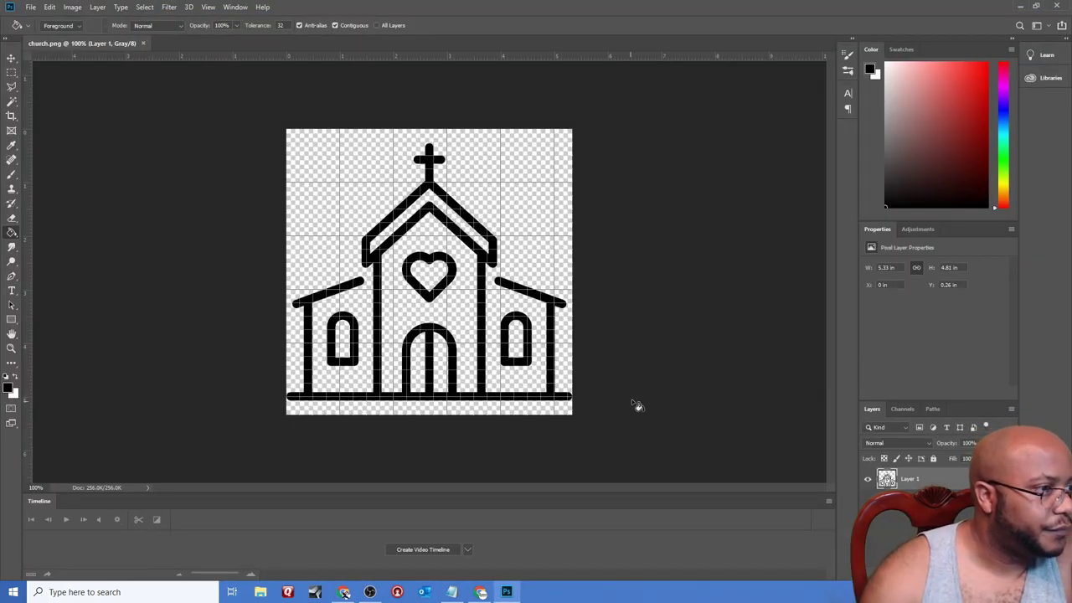
- Apply a white Color Overlay to the church artwork's layer in church.png
key(ctrl+shift+alt+n)
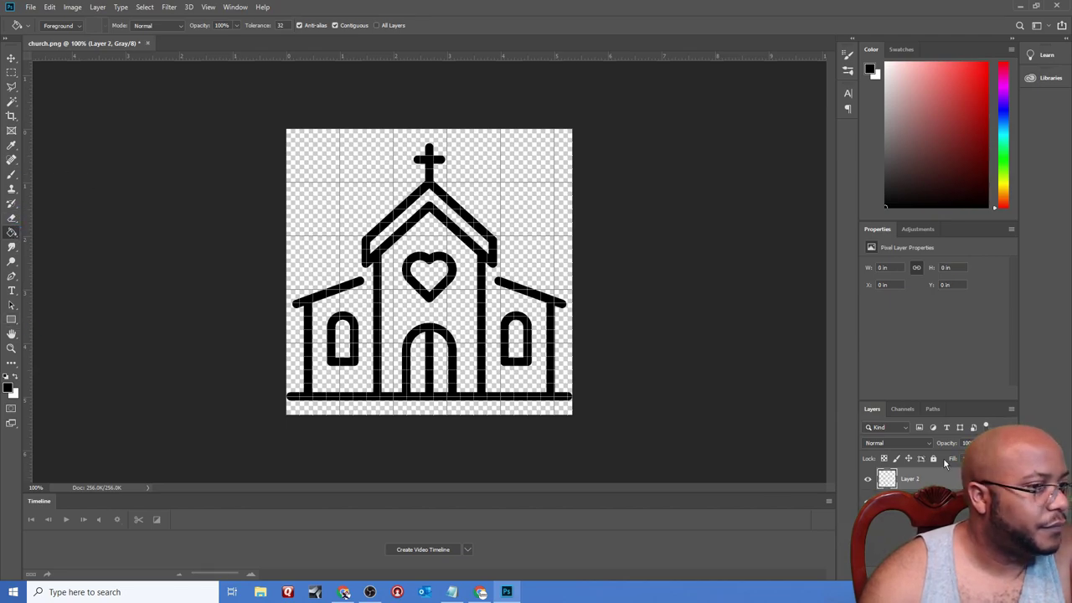
key(ctrl+z)
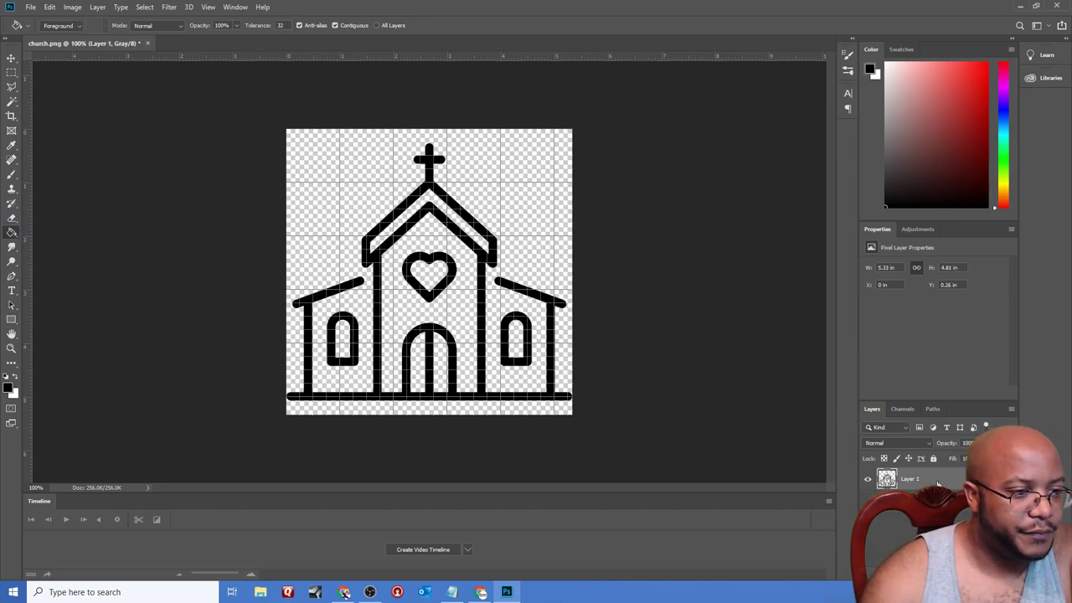
right_click(918, 478)
click(957, 21)
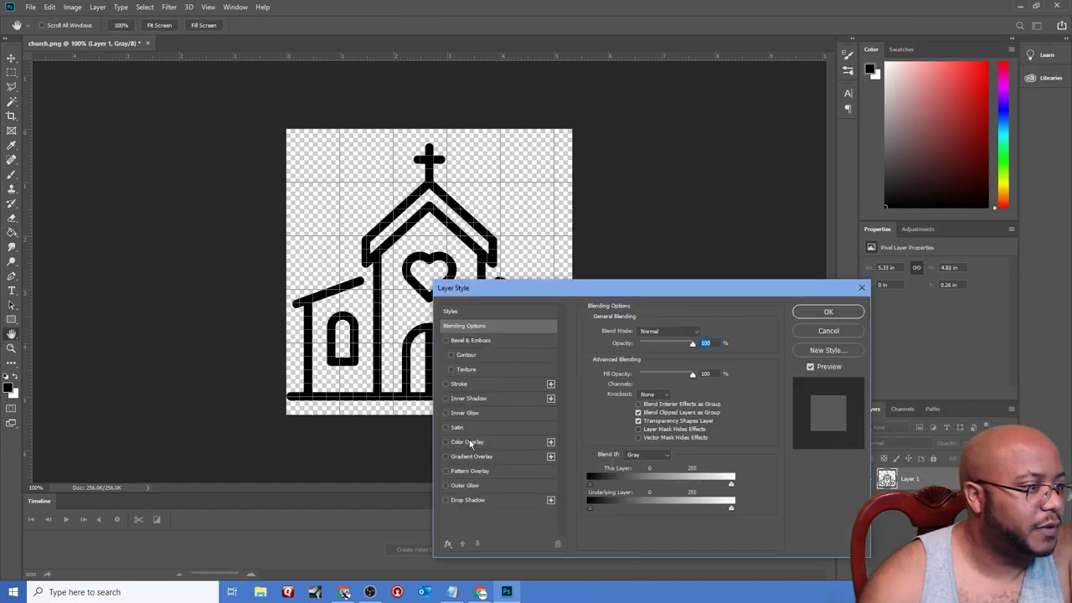
click(471, 445)
click(701, 332)
click(703, 239)
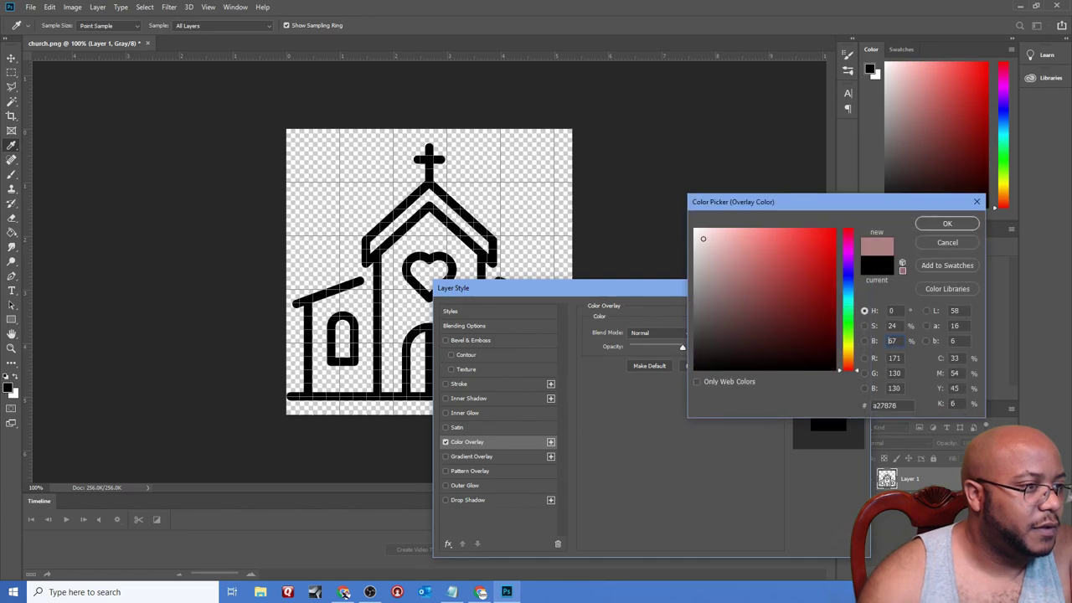
drag(703, 239, 694, 228)
click(953, 225)
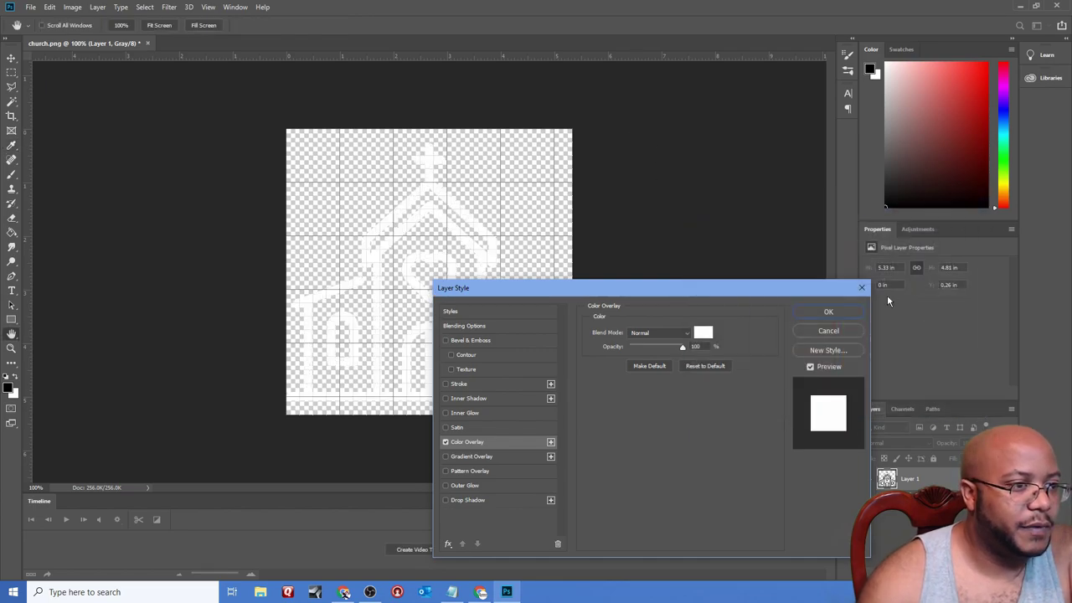
click(836, 316)
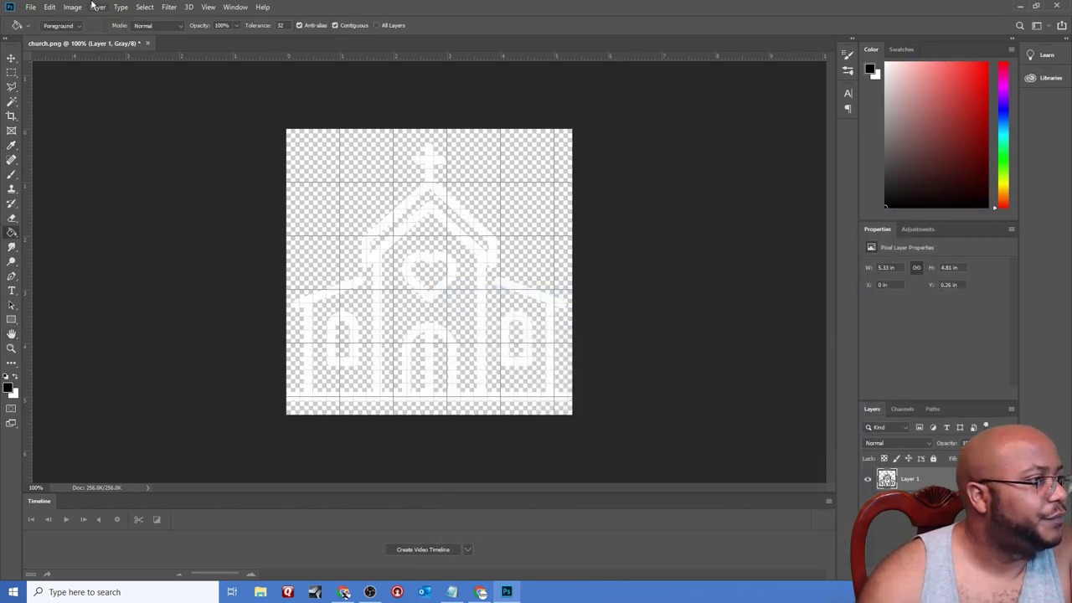
- Check the pixel dimensions of church.png in the Image Size settings
click(50, 7)
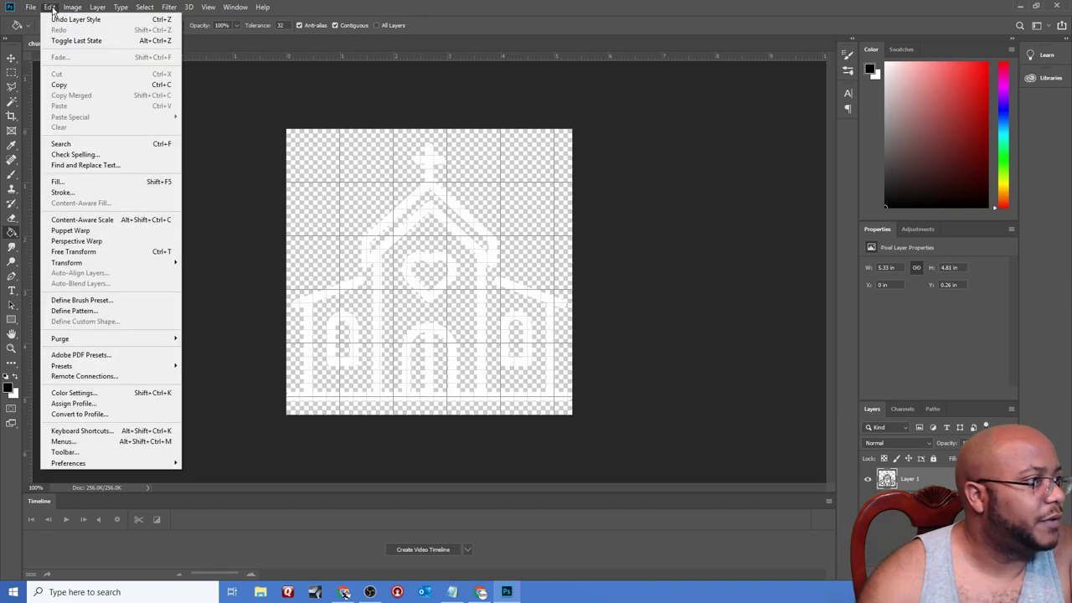
click(418, 9)
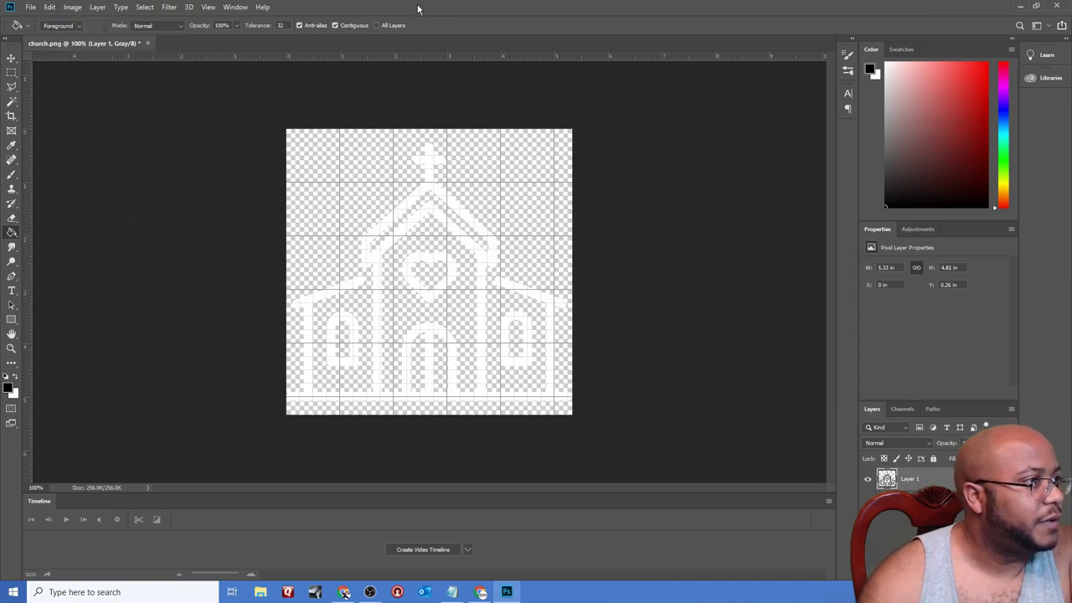
click(72, 7)
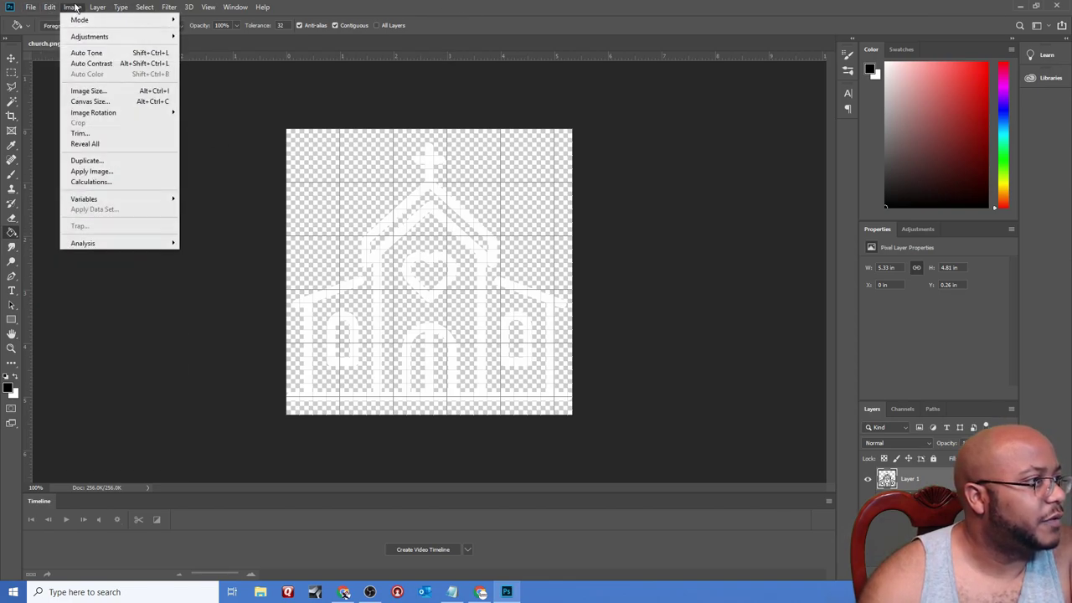
click(98, 90)
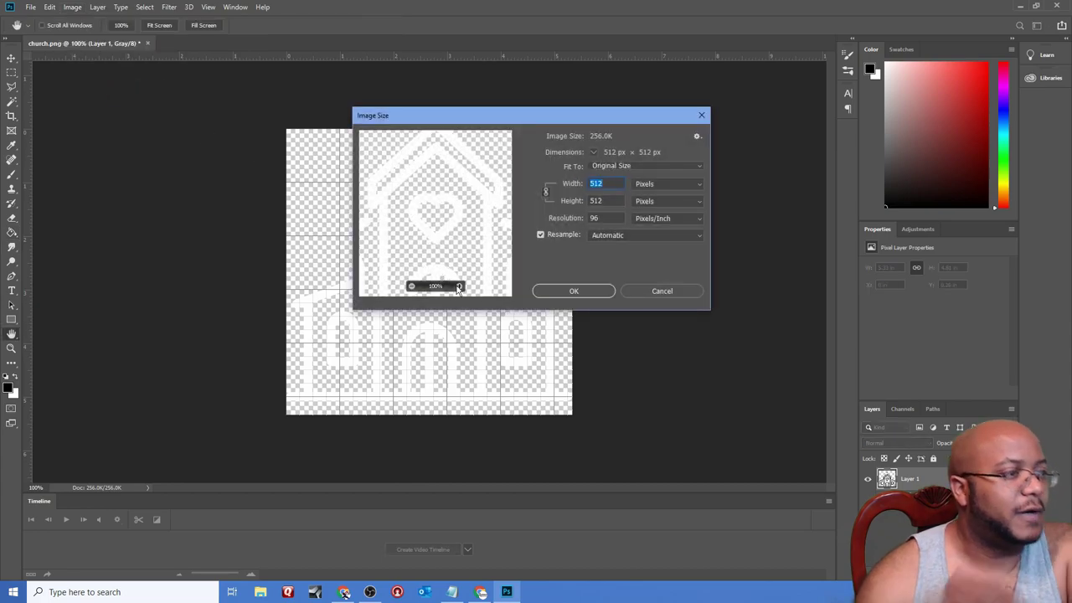
click(673, 293)
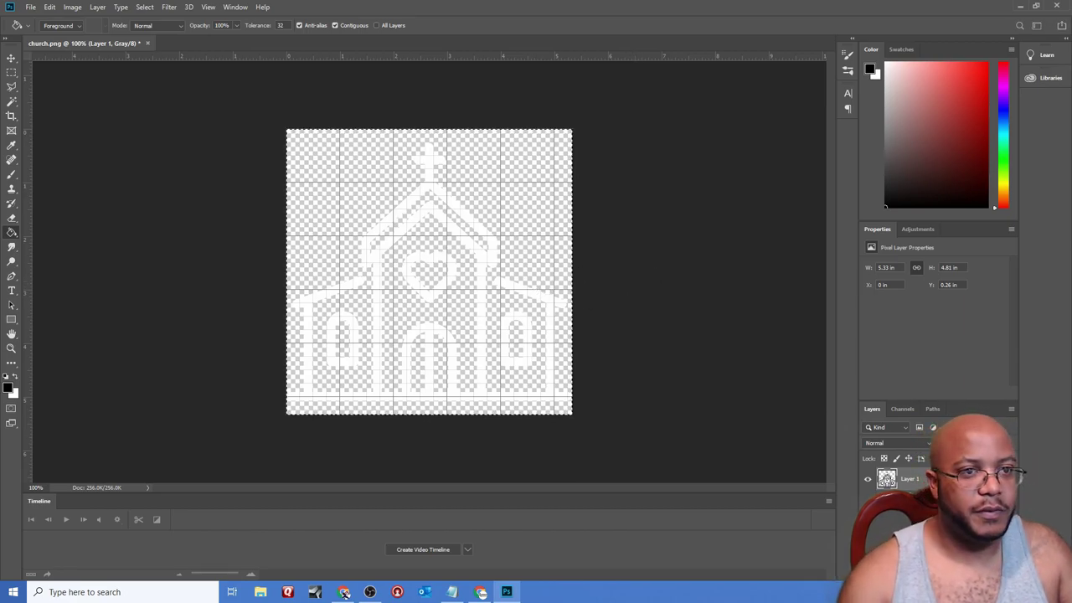
key(ctrl+n)
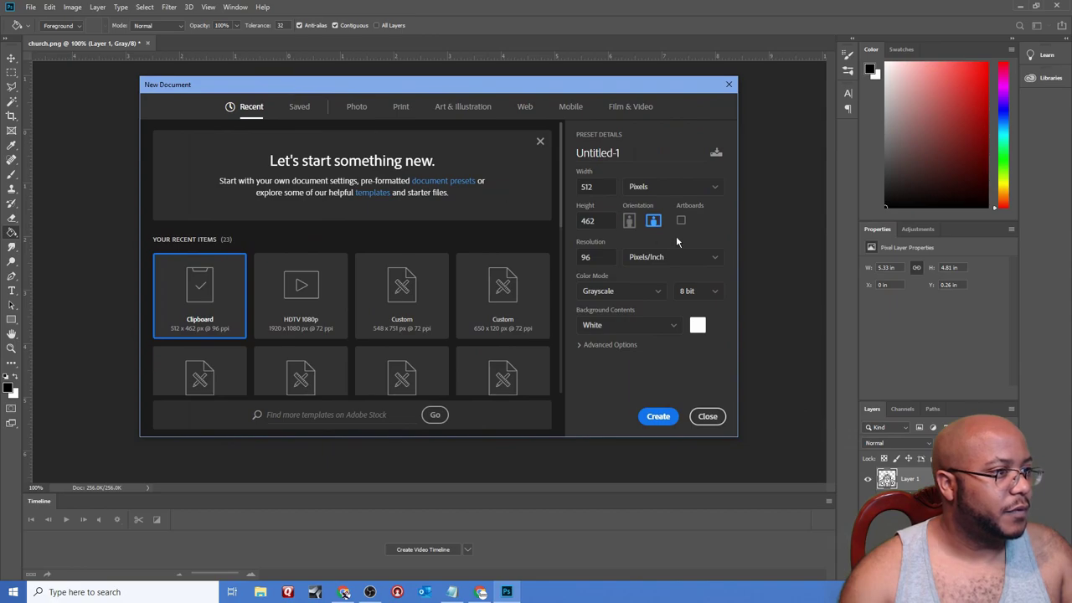
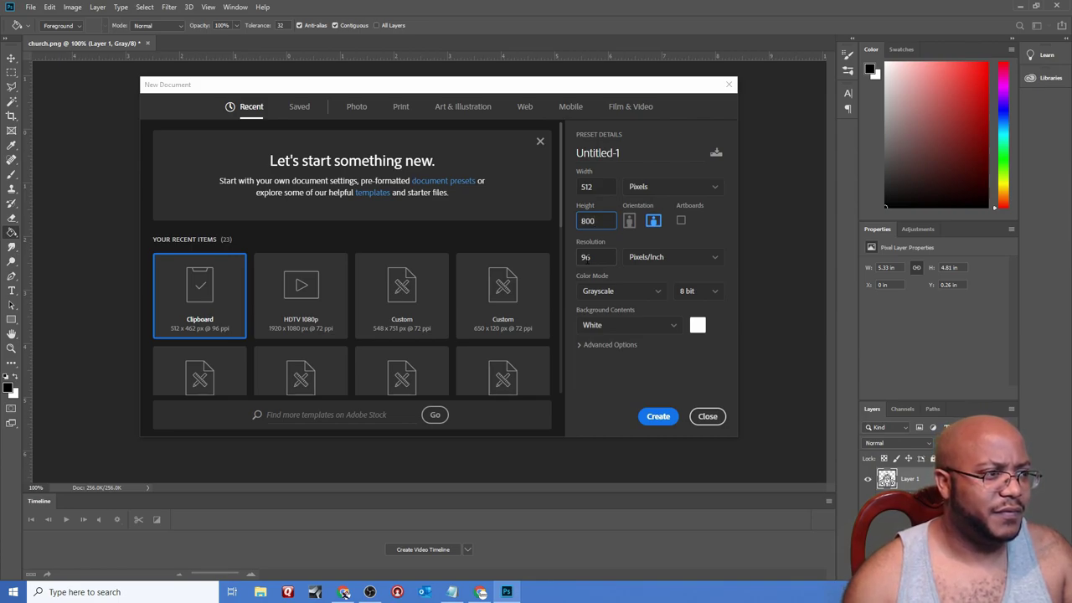
key(ctrl+a)
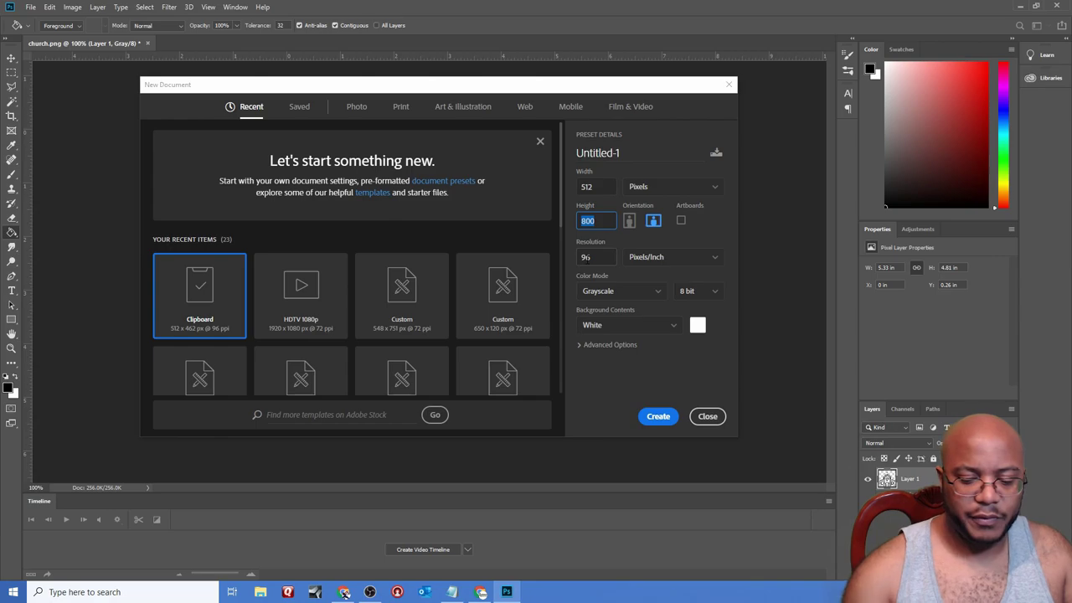
text(1024)
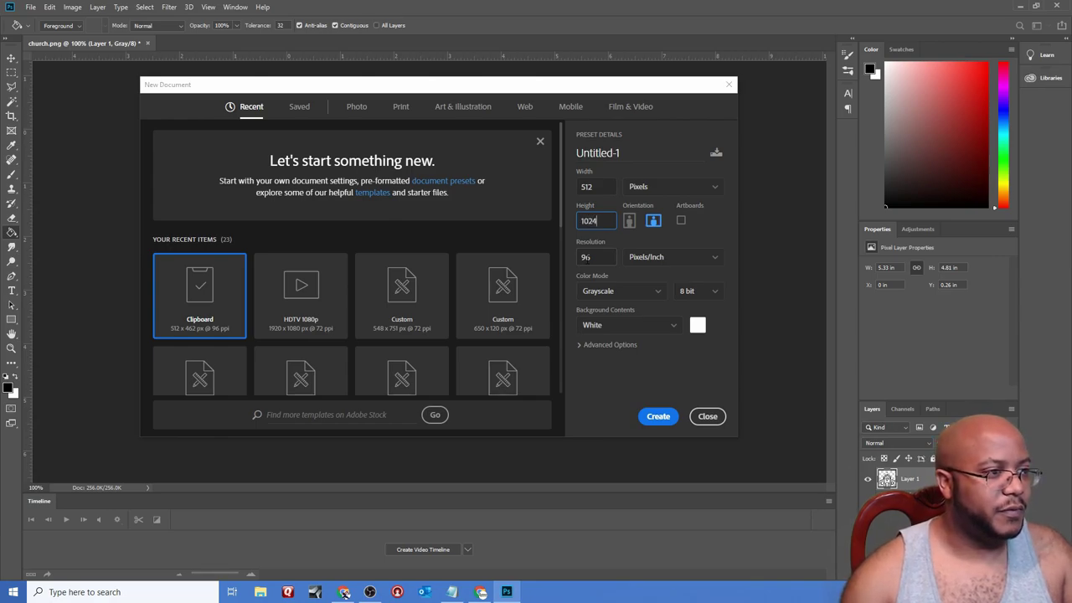
click(657, 416)
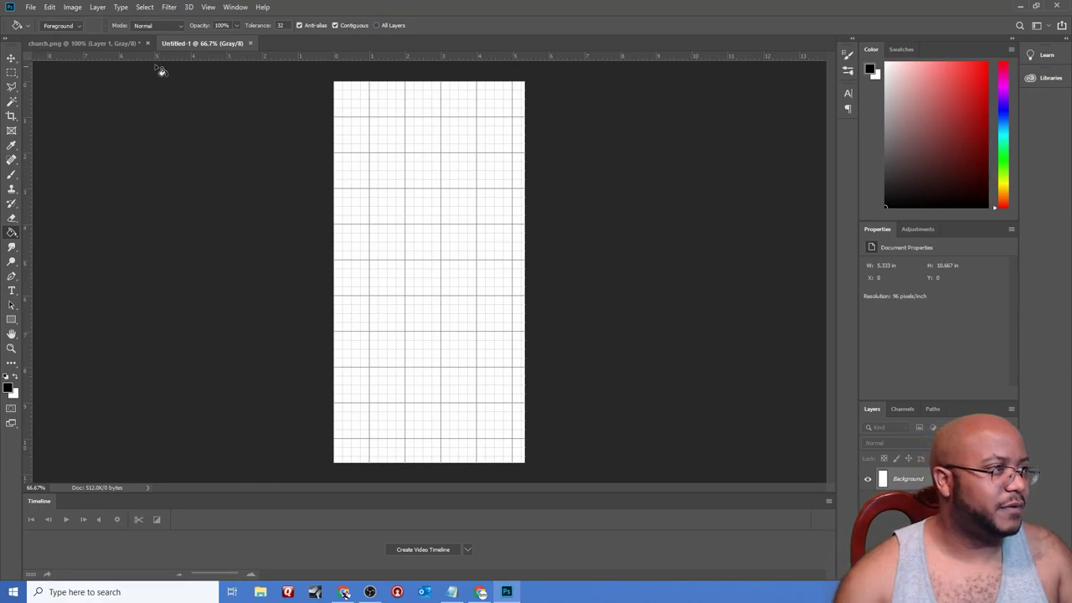
click(251, 43)
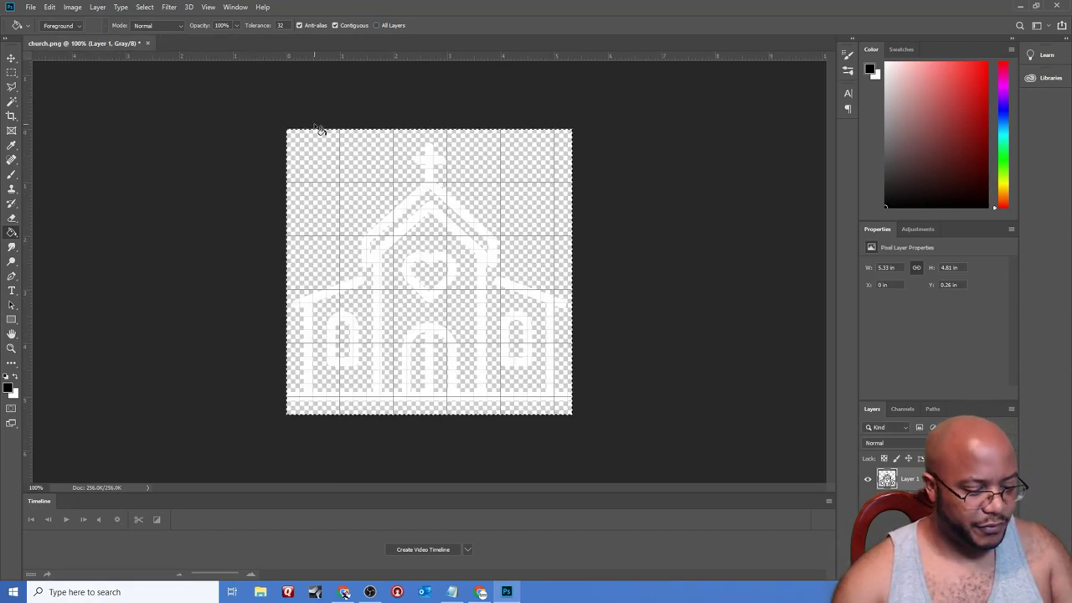
- Create a new grayscale document 1024 pixels wide and 512 pixels high at 96 pixels per inch
key(ctrl+n)
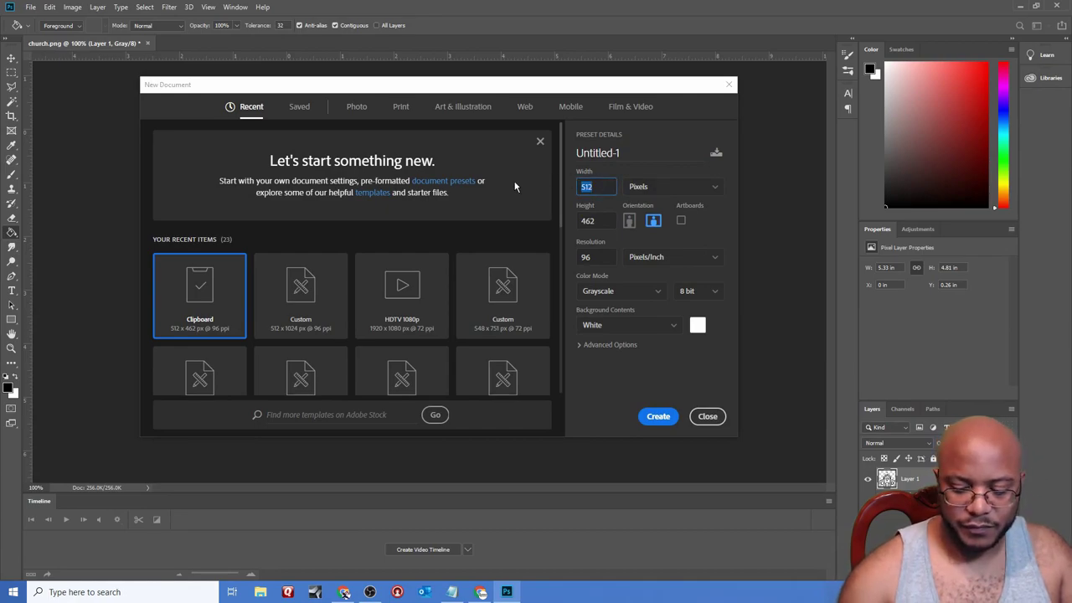
text(1024)
key(Tab)
text(512)
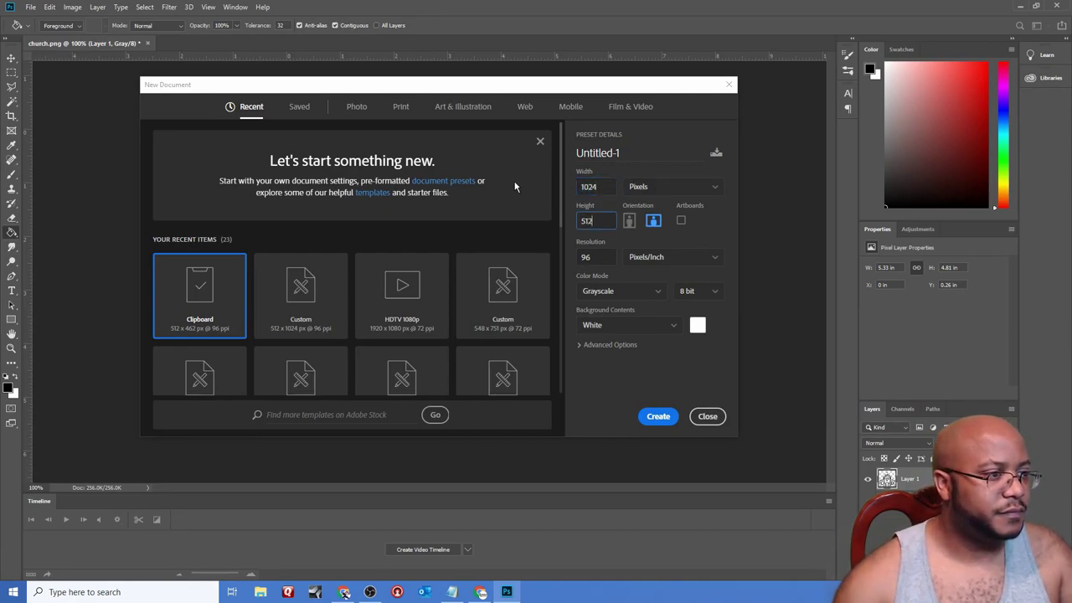
click(656, 417)
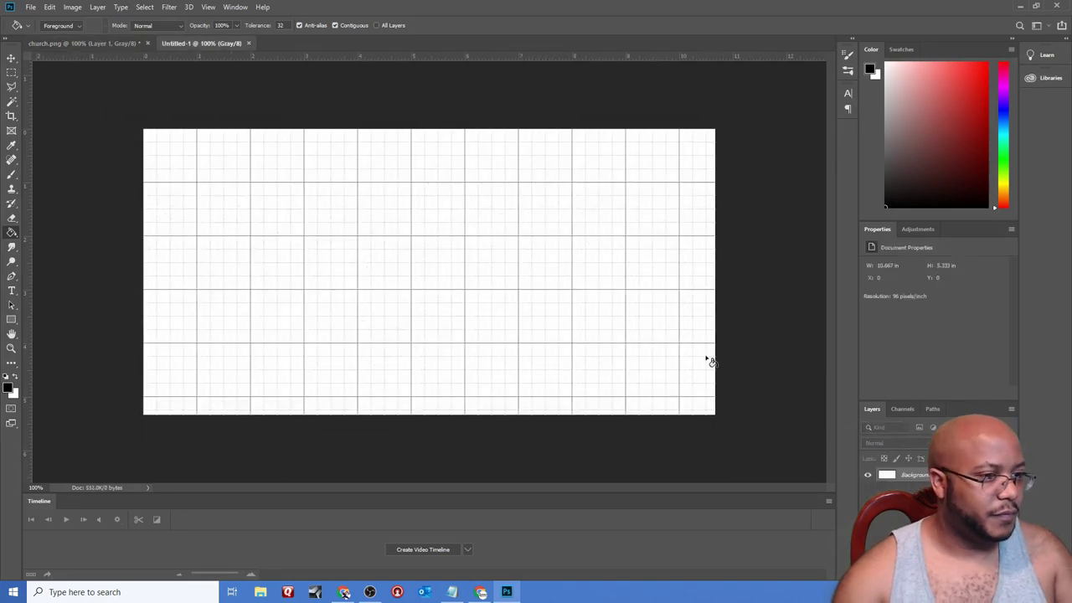
- Paste the church icon onto a new layer with the background hidden, and move it to the left half of the canvas
key(ctrl+shift+alt+n)
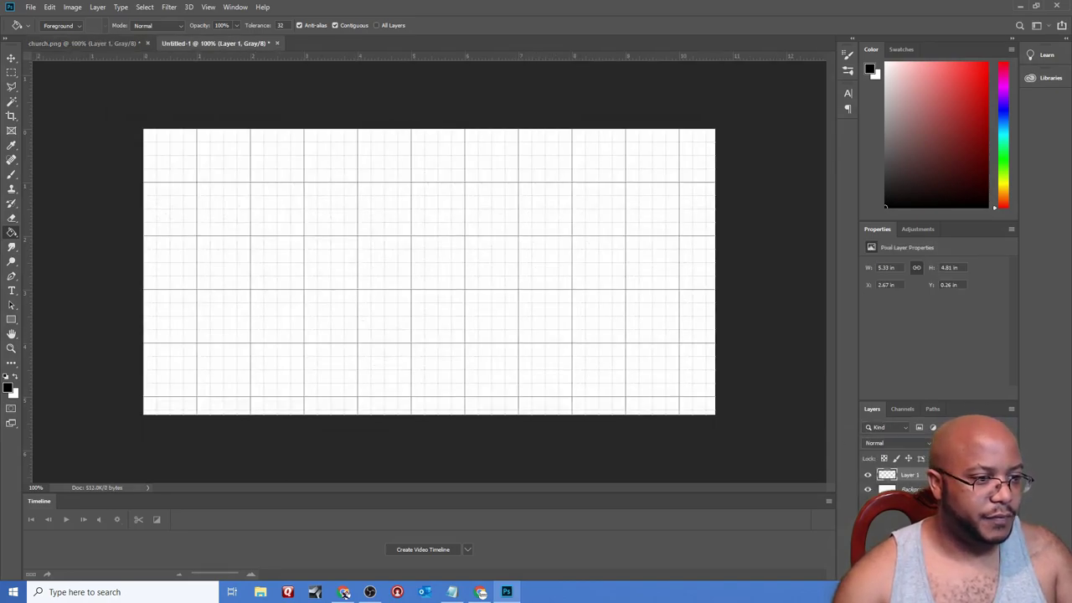
key(ctrl+v)
click(868, 490)
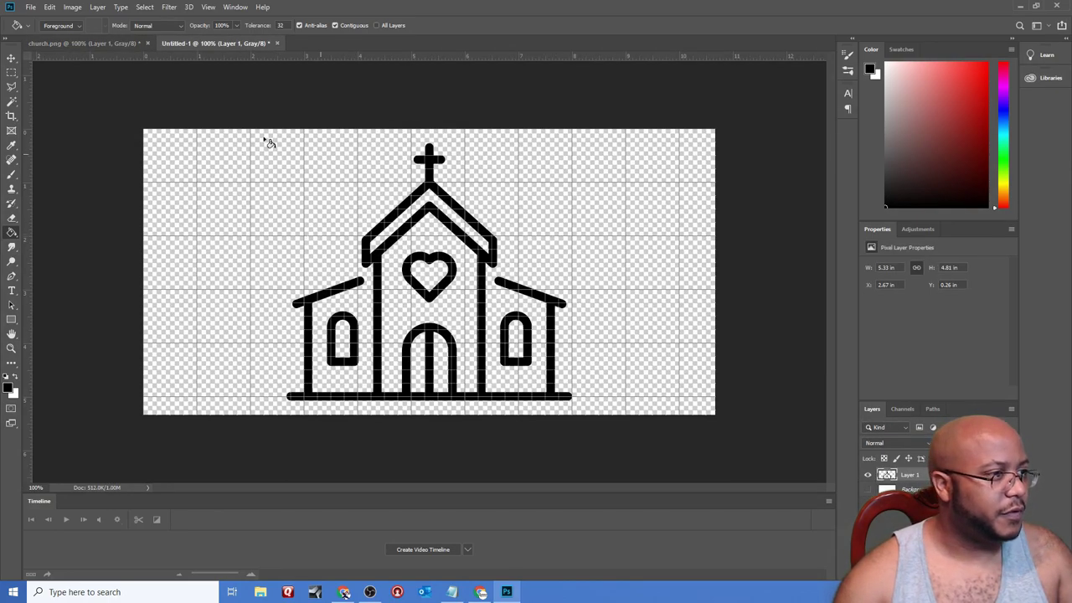
click(12, 58)
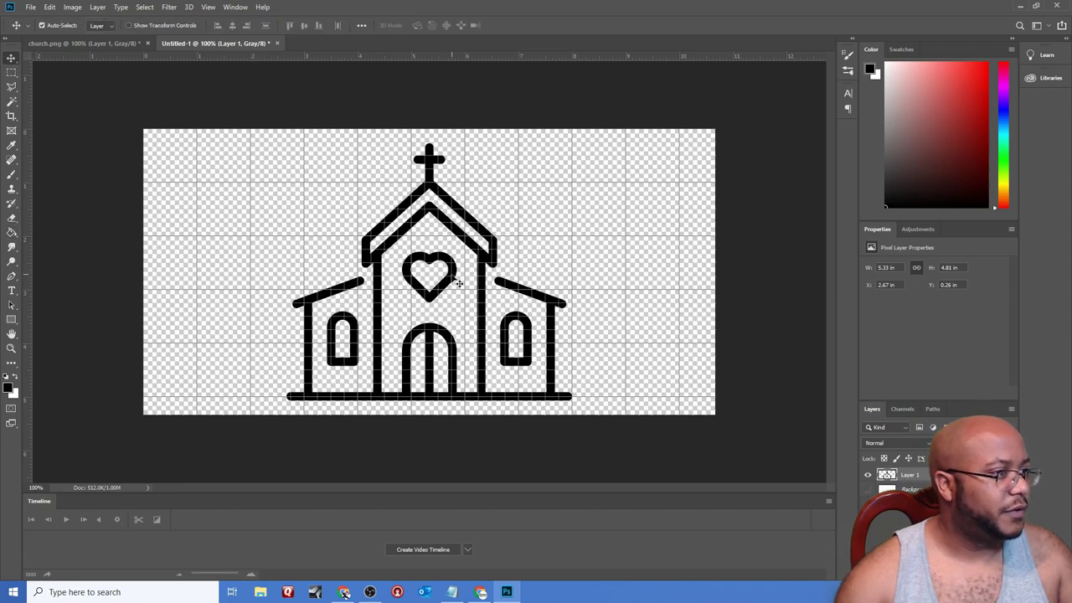
drag(459, 283, 322, 277)
- Apply a white Color Overlay to the pasted church icon's layer in the new document
right_click(908, 479)
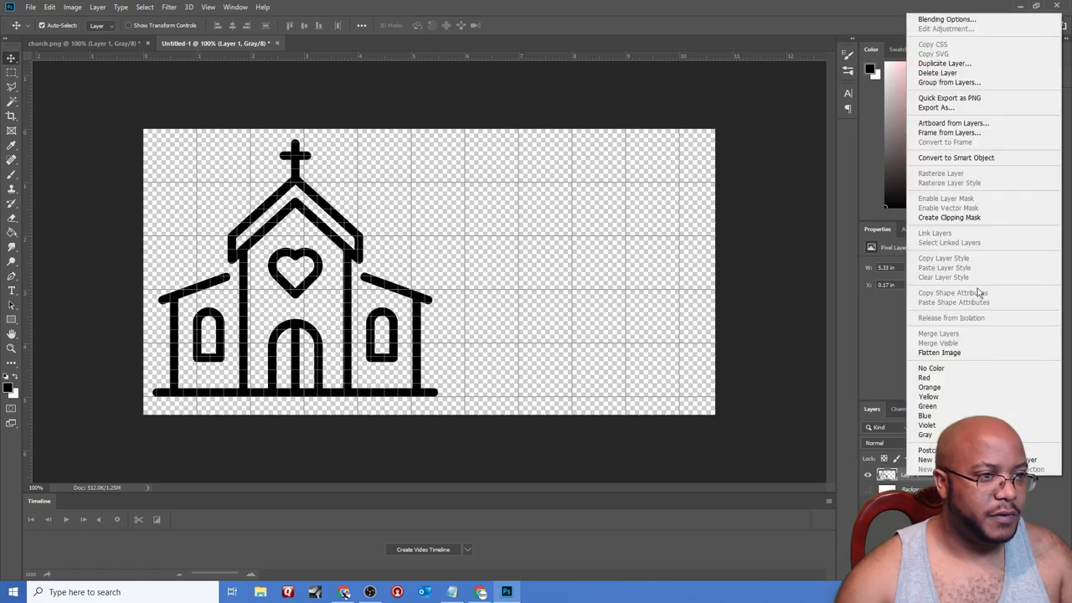
key(Escape)
double_click(887, 474)
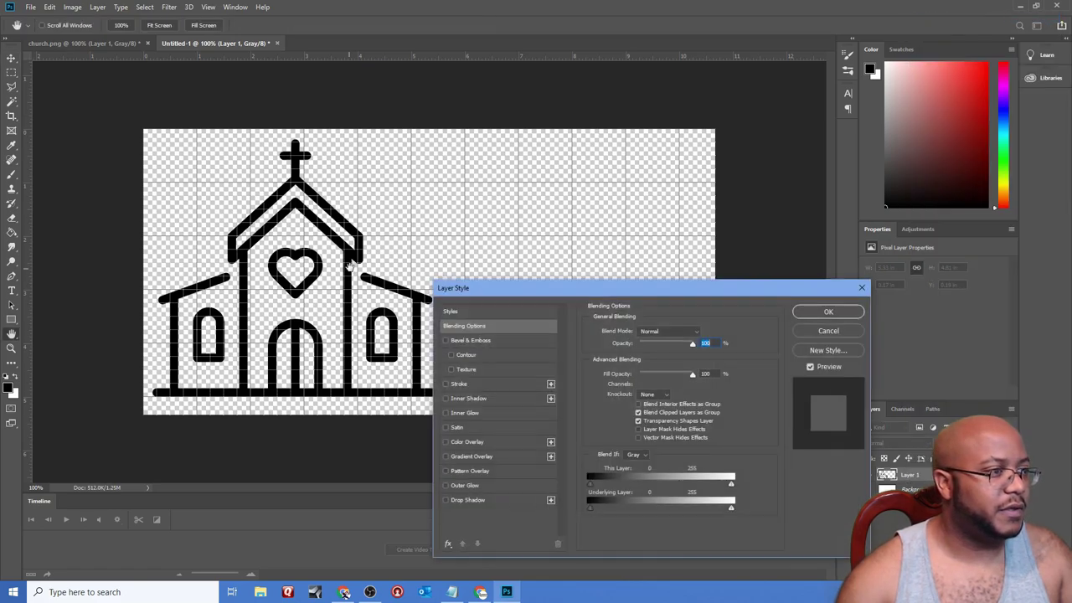
click(467, 442)
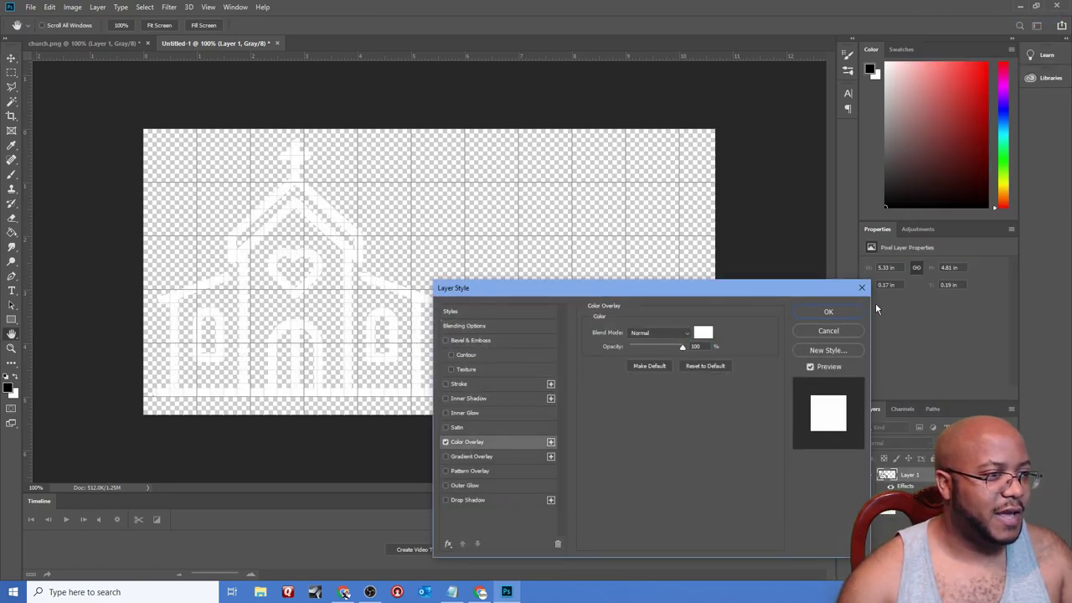
click(828, 312)
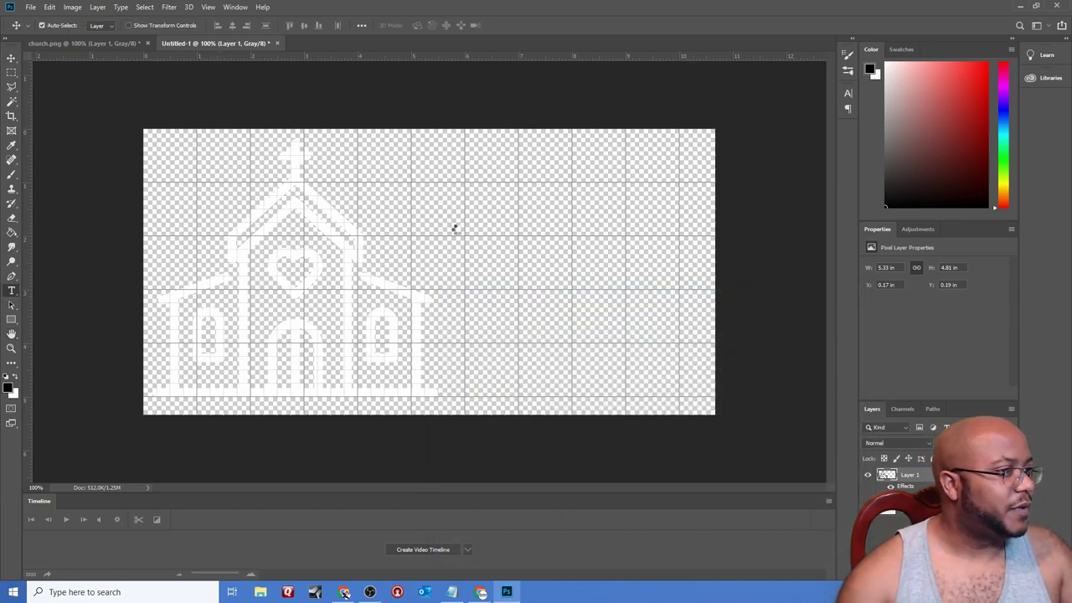
- Add the text "PROCHURCH SITE" in Norwester at 75 pt and place it in the lower right of the canvas, overlapping the church
drag(404, 173, 711, 288)
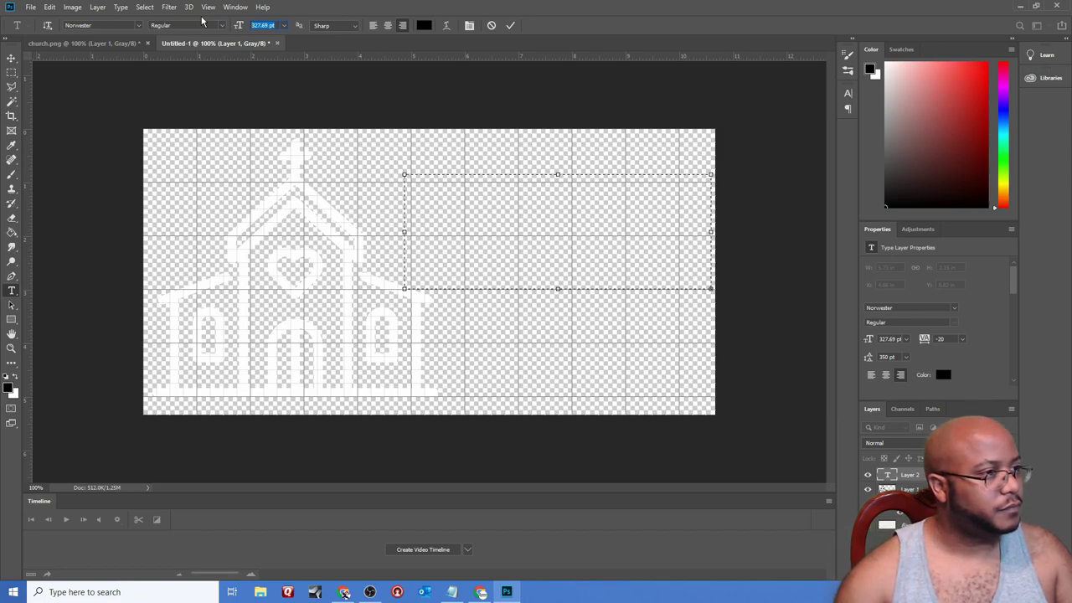
key(Return)
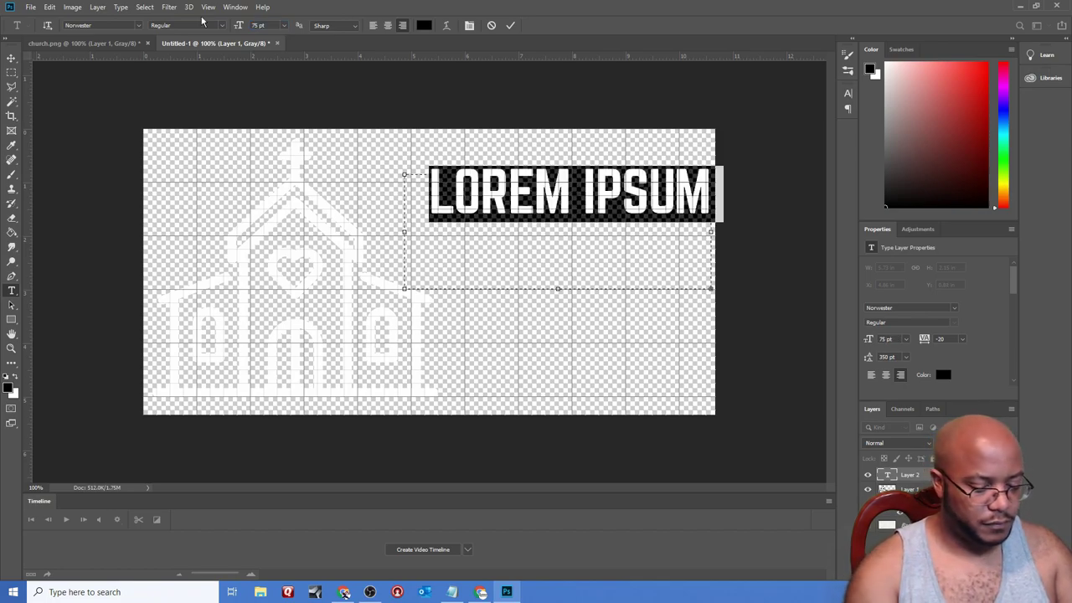
text(PROCHURCH)
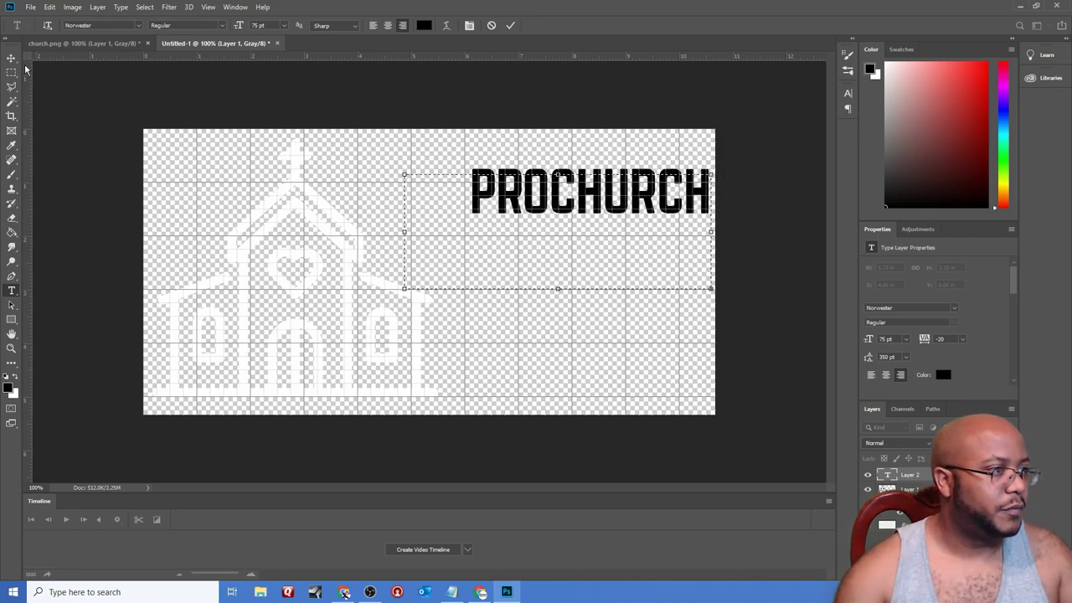
drag(403, 236, 342, 233)
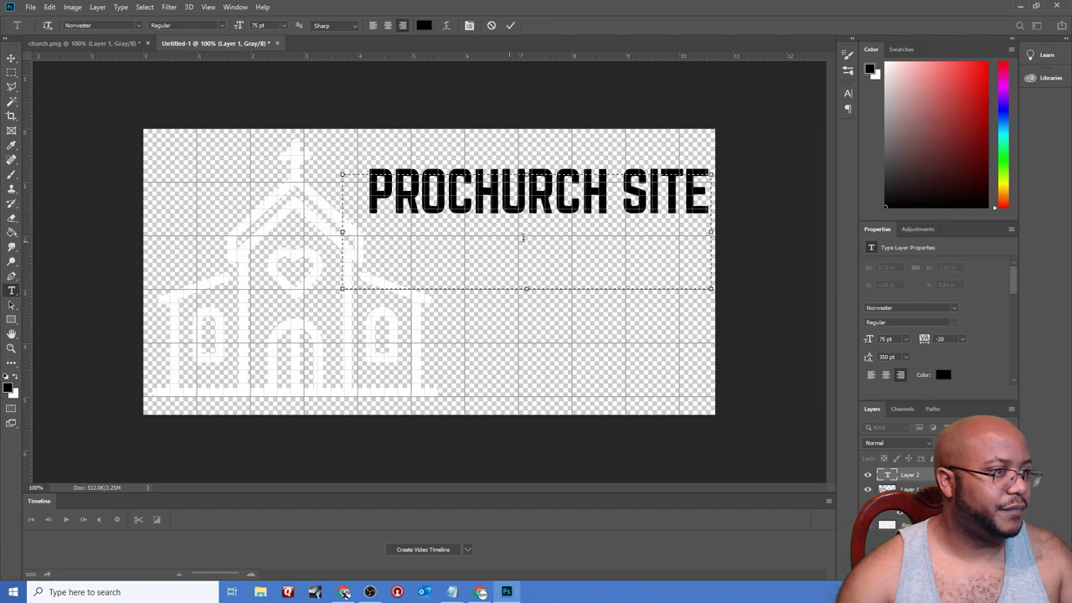
click(509, 25)
key(v)
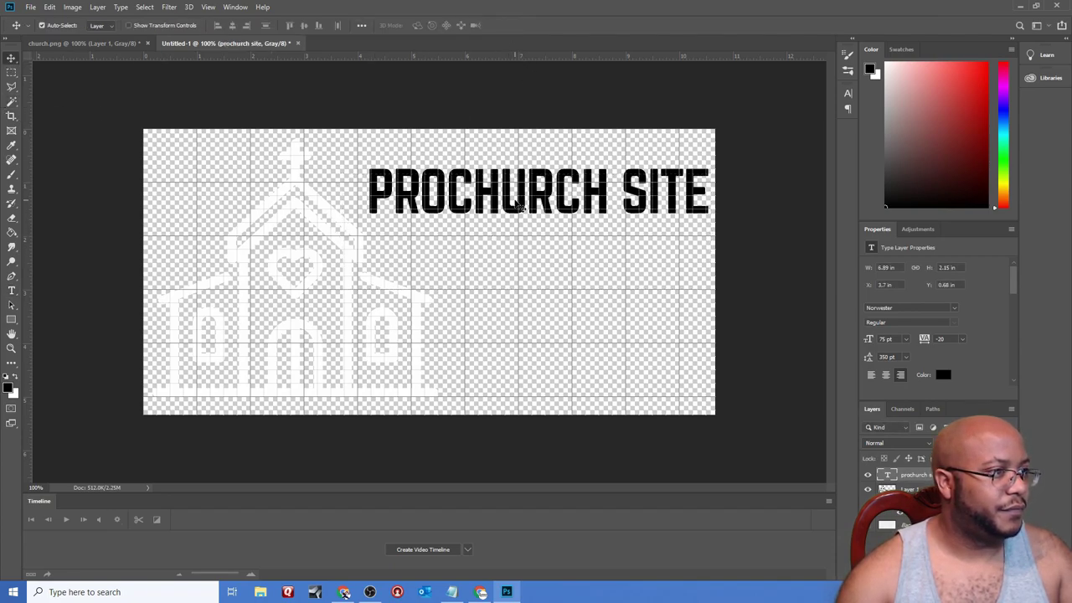
drag(523, 207, 520, 334)
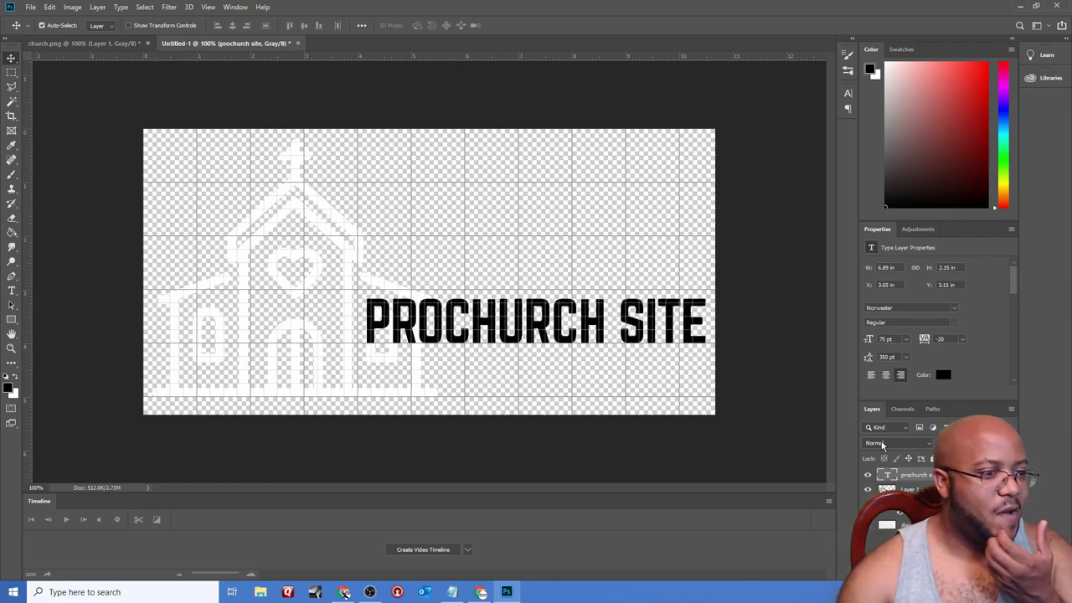
- Recolor all of the "PROCHURCH SITE" text to white
click(11, 291)
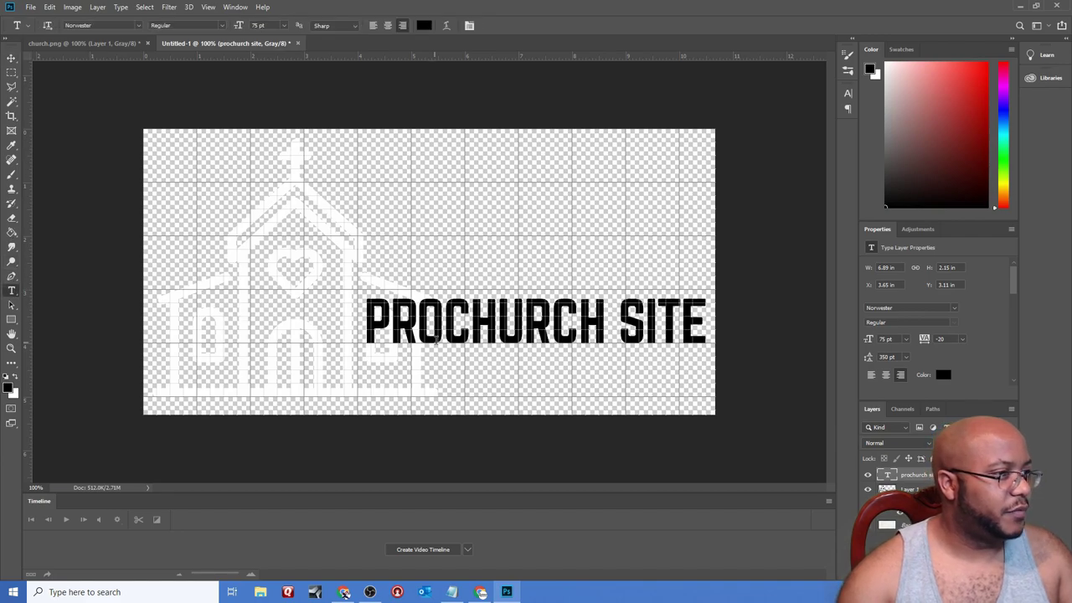
click(444, 323)
key(ctrl+a)
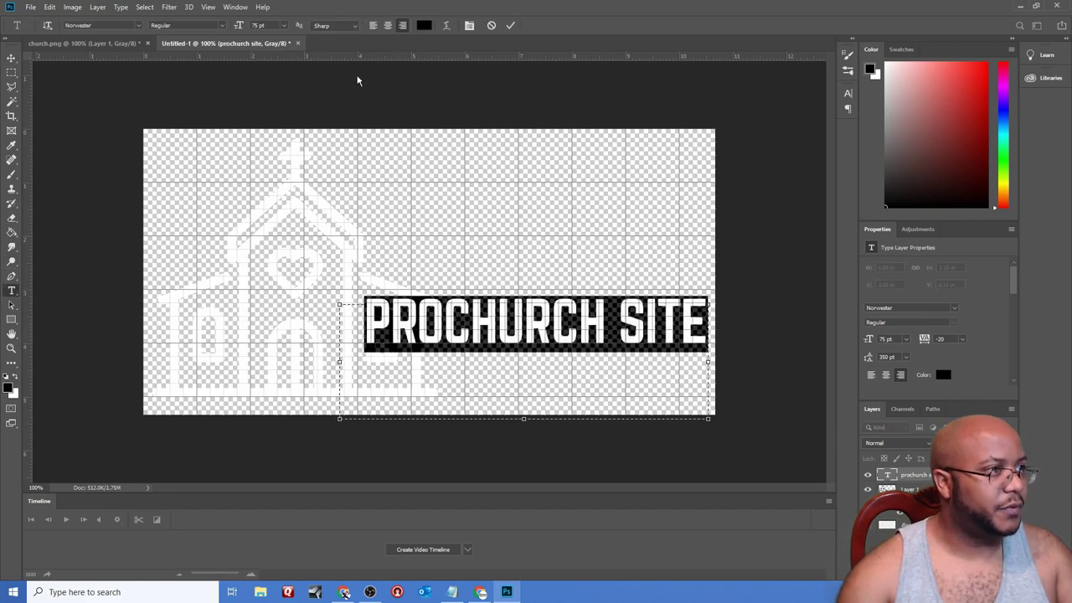
click(423, 25)
text(100)
click(947, 224)
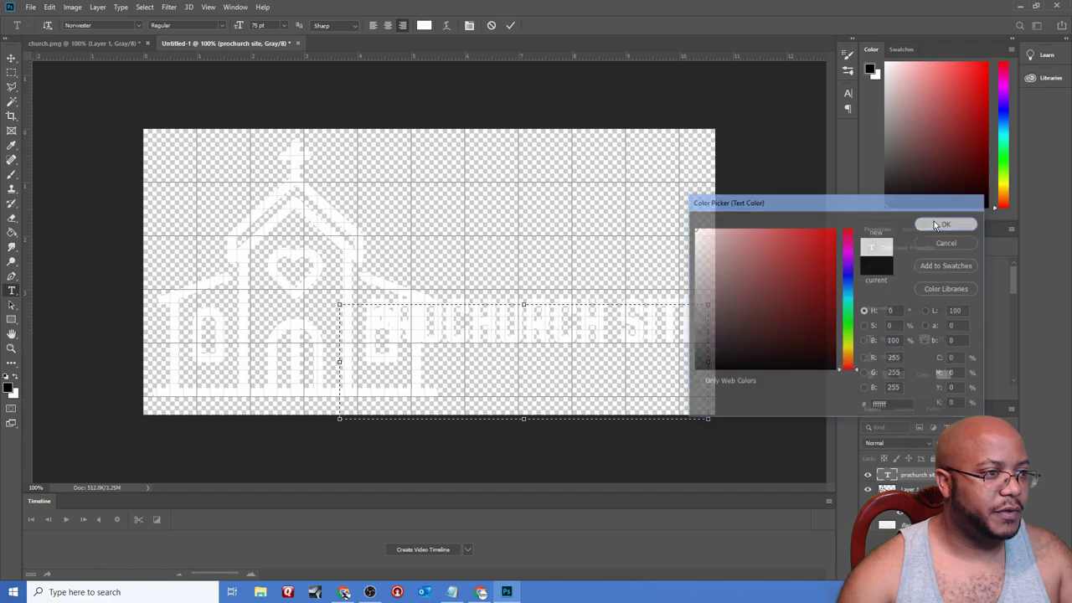
click(511, 25)
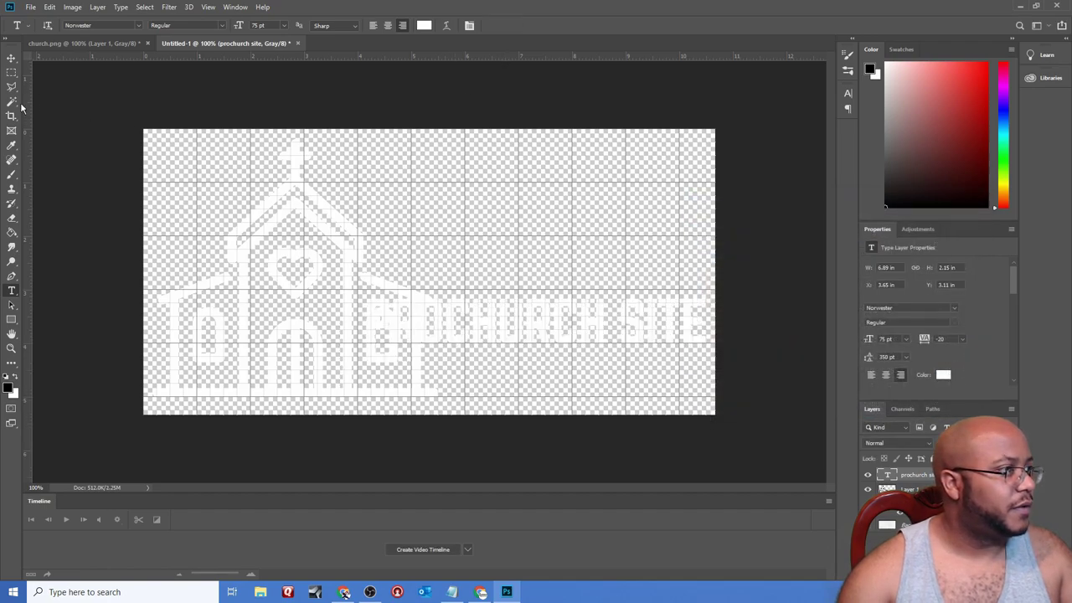
- Add a 5 px black inside Stroke effect to the "PROCHURCH SITE" text layer, leaving its Drop Shadow off
click(12, 72)
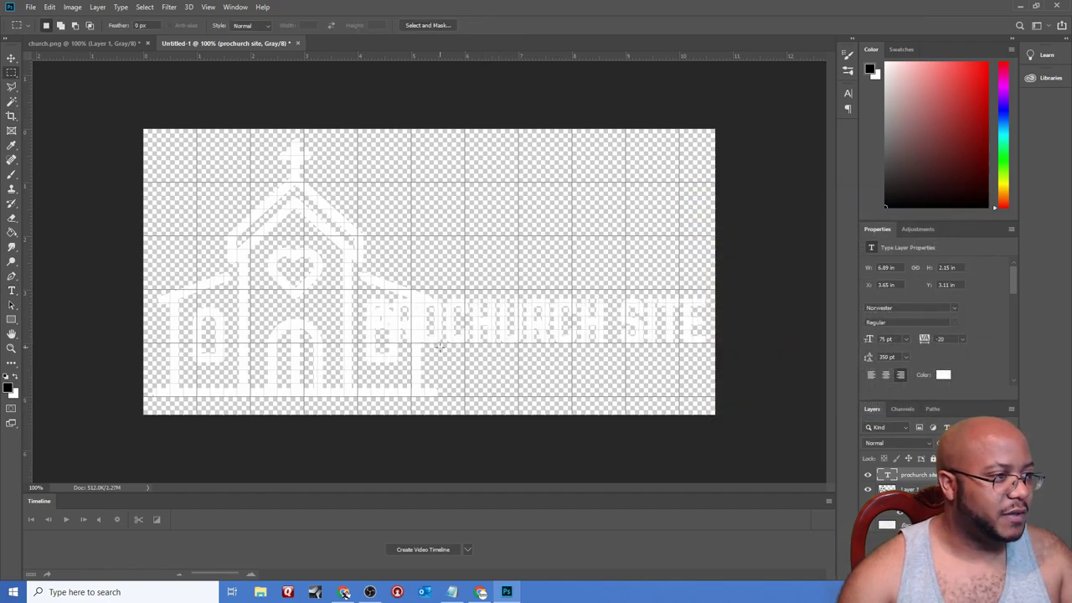
right_click(926, 479)
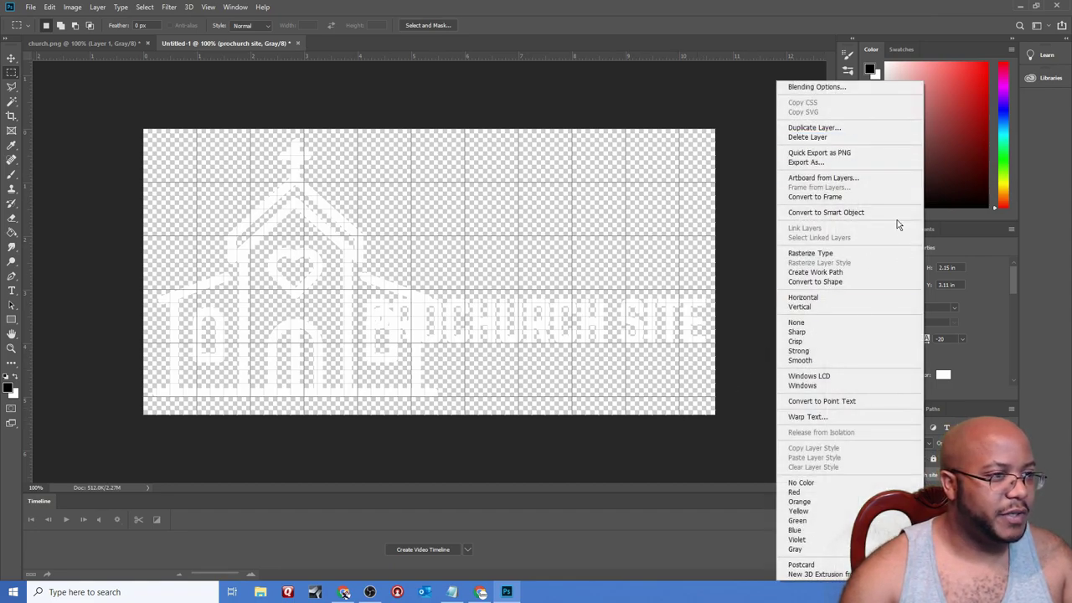
click(815, 87)
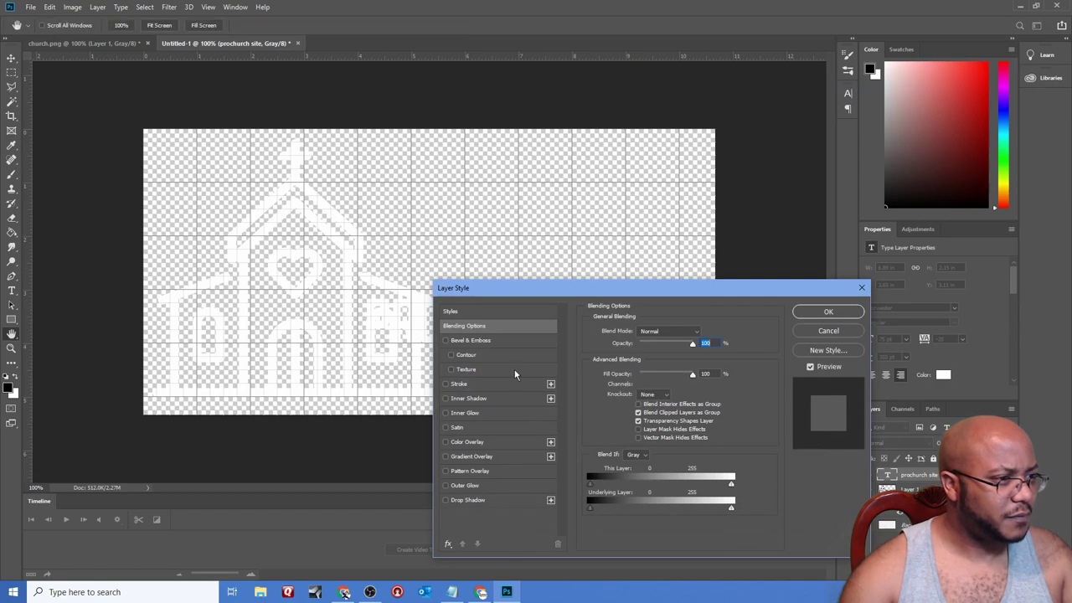
click(467, 500)
click(446, 500)
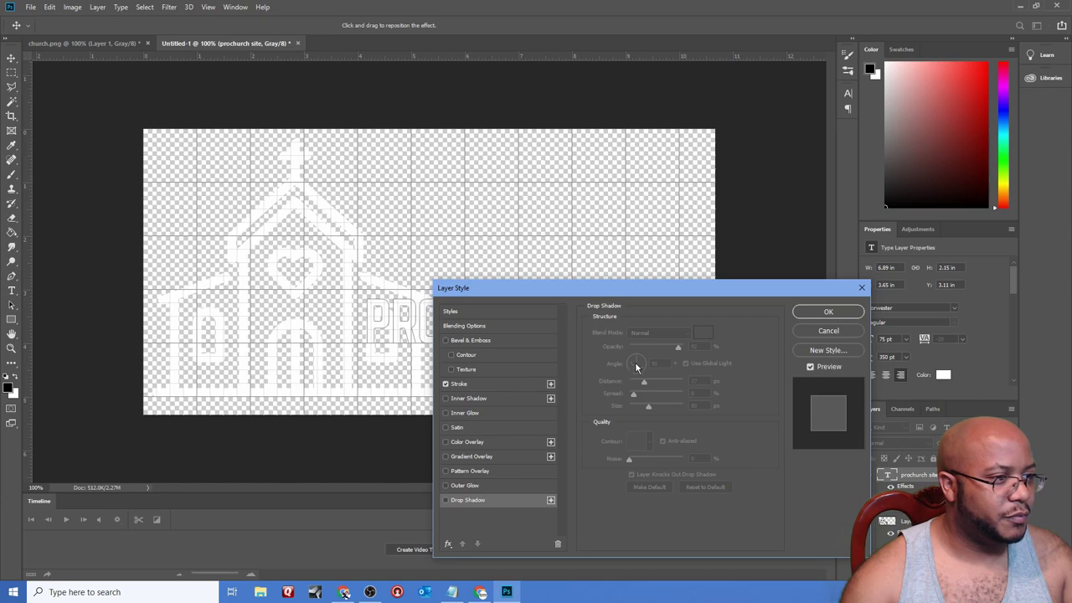
click(481, 385)
double_click(699, 332)
text(5)
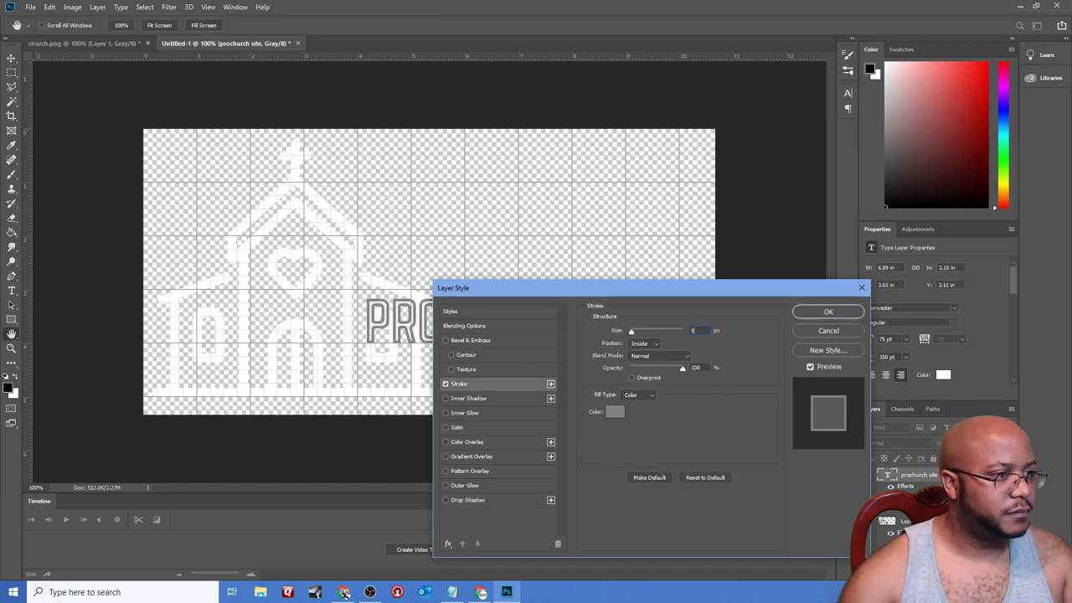
click(616, 411)
text(0)
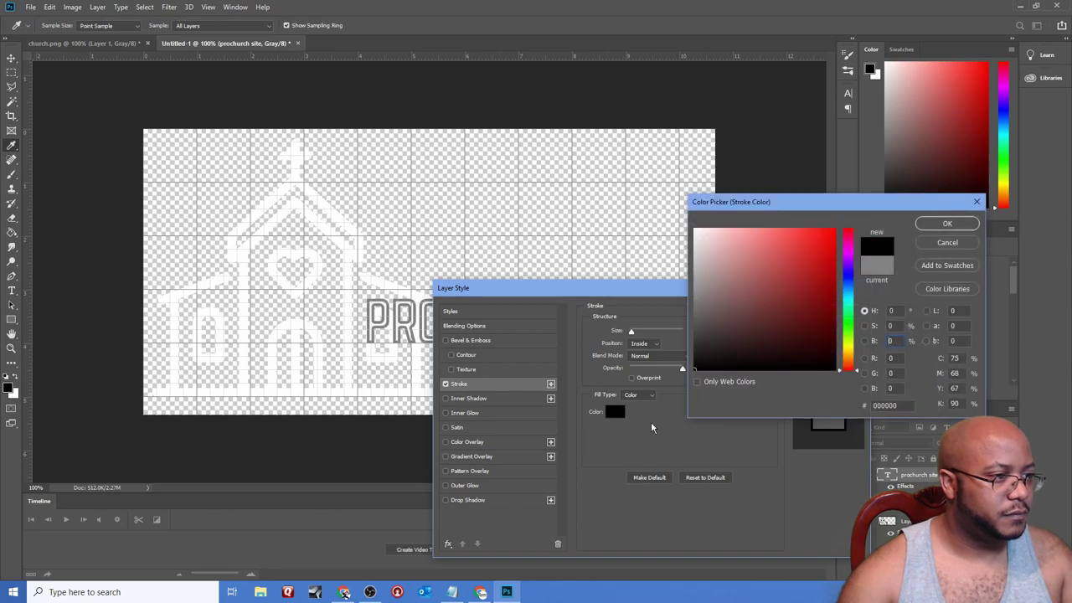
click(948, 225)
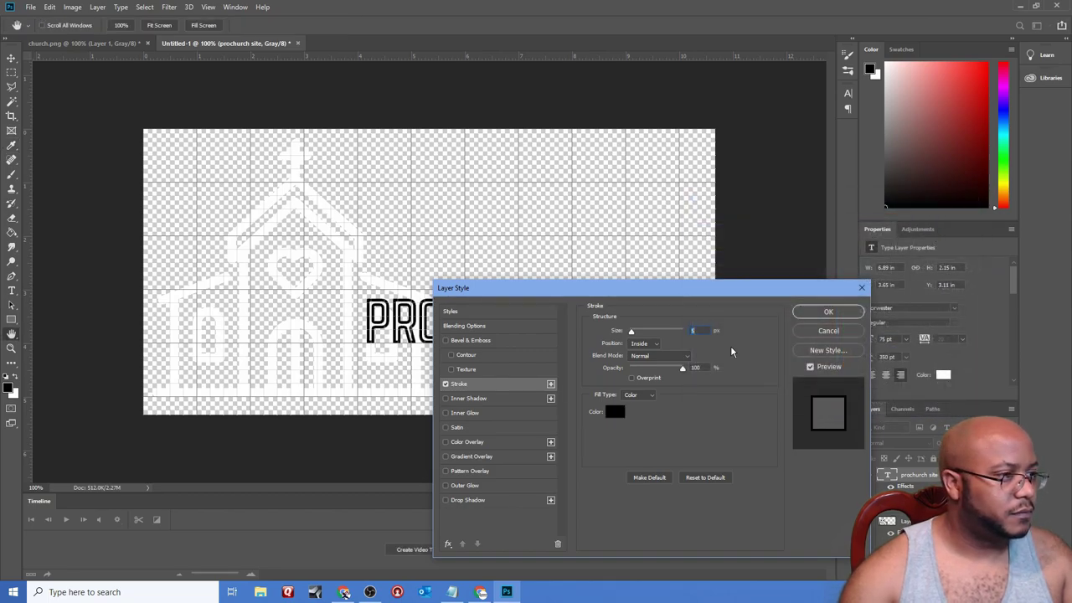
click(842, 312)
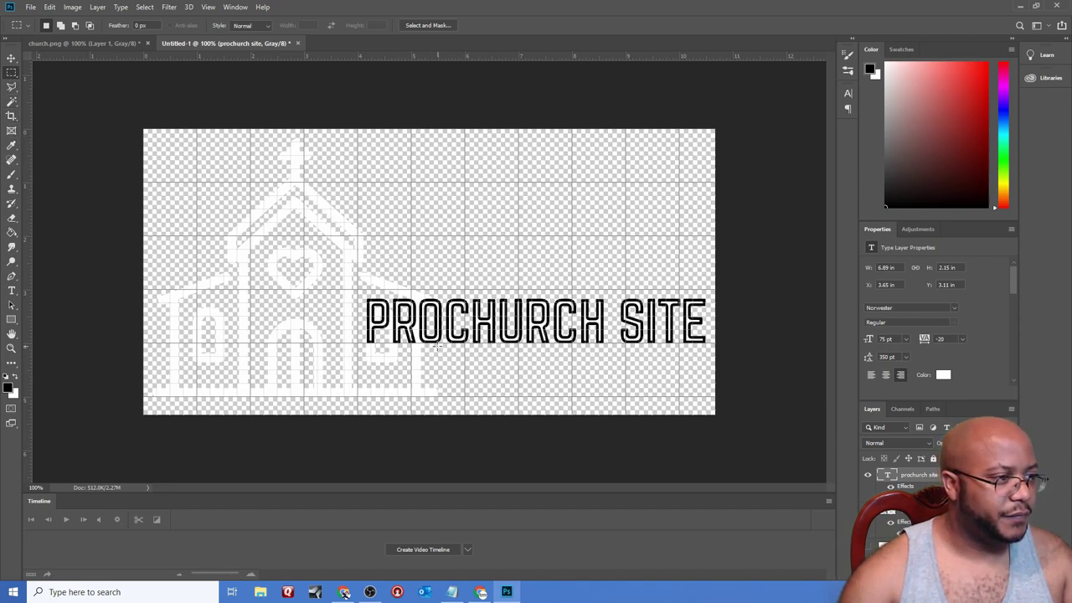
- Draw a white bar about 5 in wide and 0.14 in high on a new layer just below the text, from the church's right edge to the text's end
drag(439, 346, 709, 351)
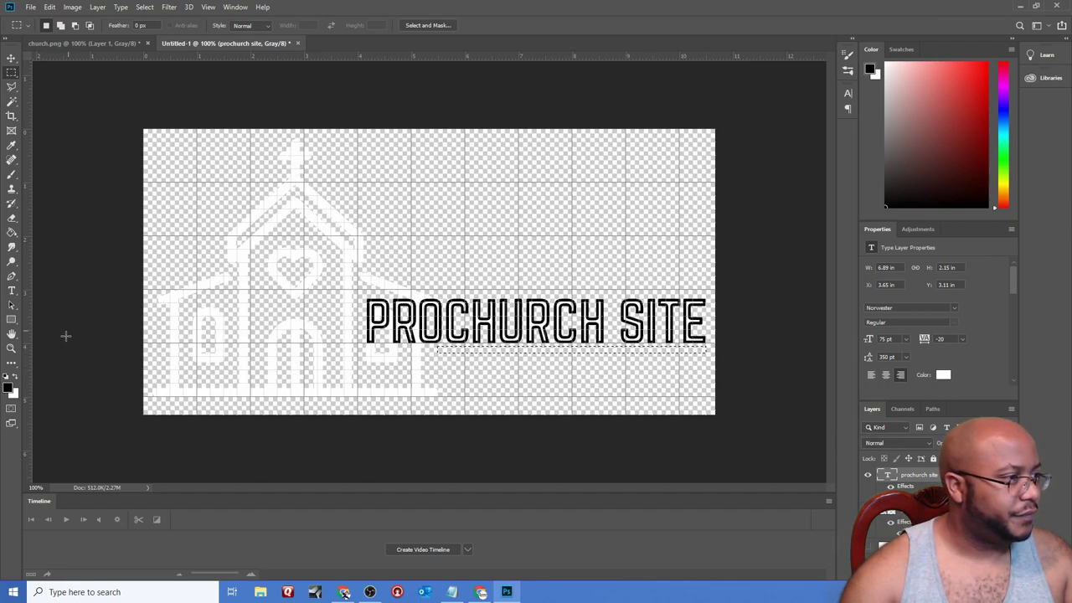
click(17, 377)
click(12, 232)
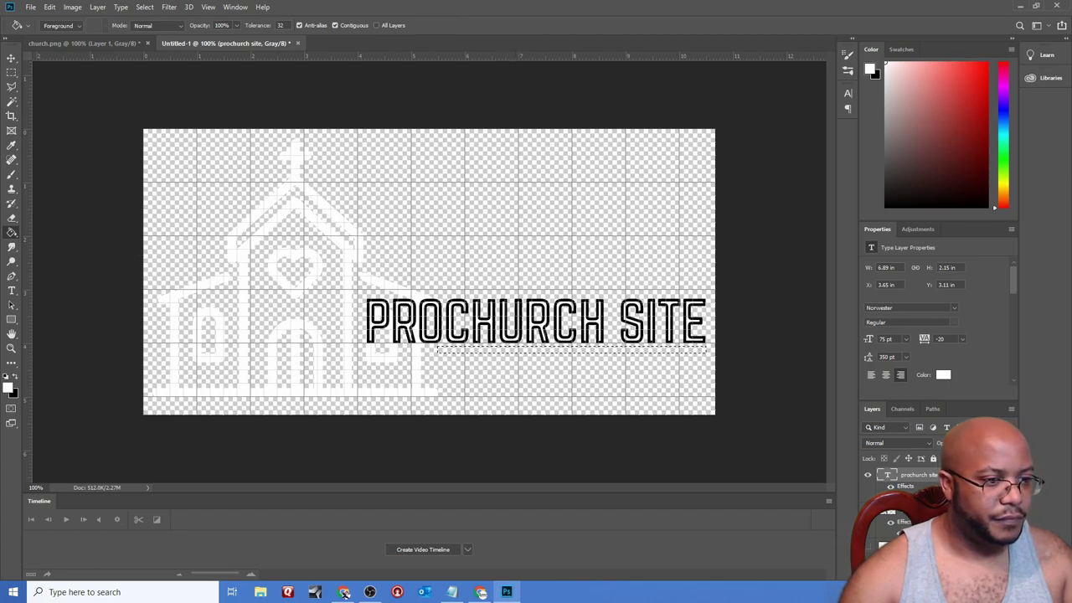
key(ctrl+shift+alt+n)
click(551, 352)
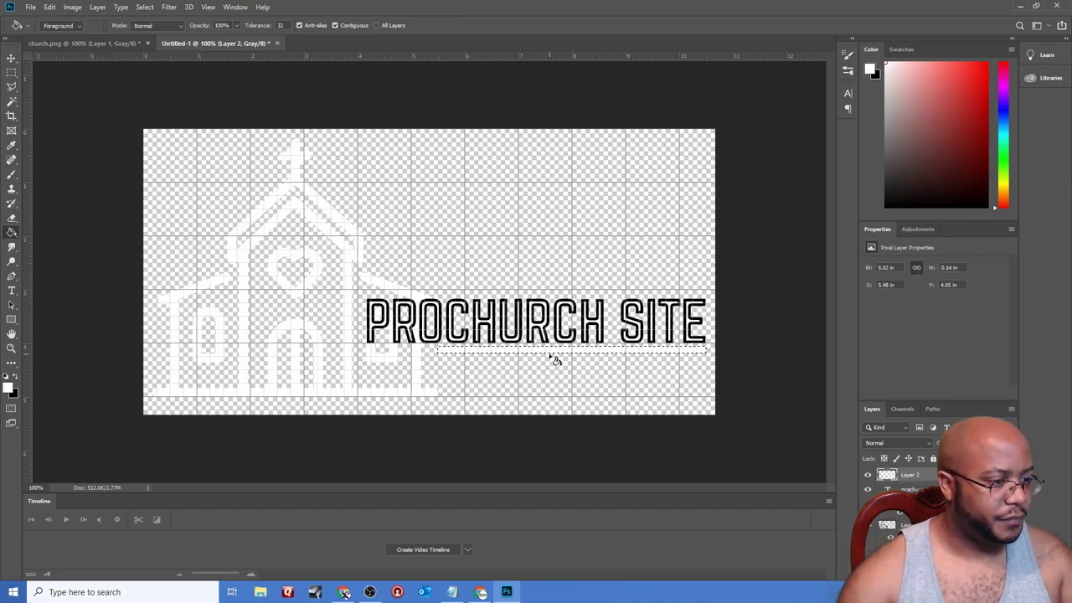
key(ctrl+d)
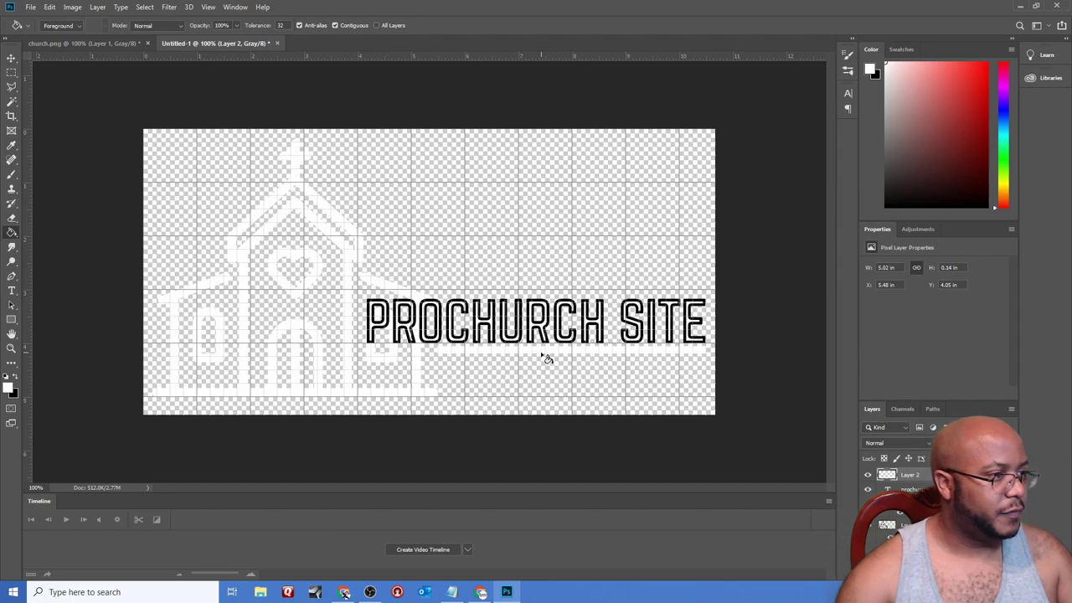
- Delete the part of the church icon on Layer 1 that lies behind the start of the text, and hide the text's stroke effect
click(11, 72)
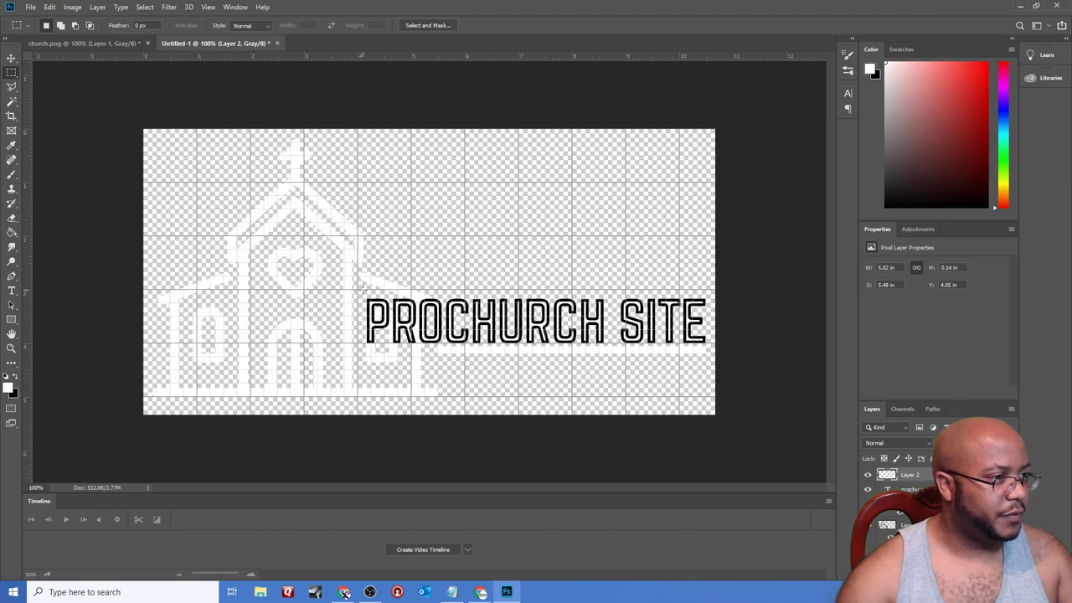
drag(359, 297, 438, 362)
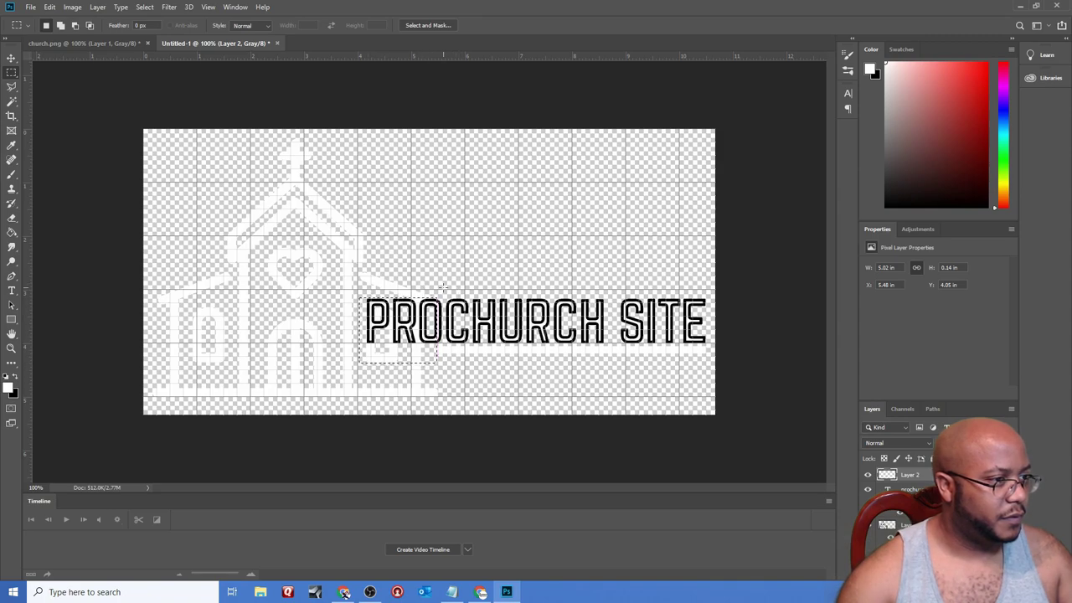
drag(443, 287, 362, 365)
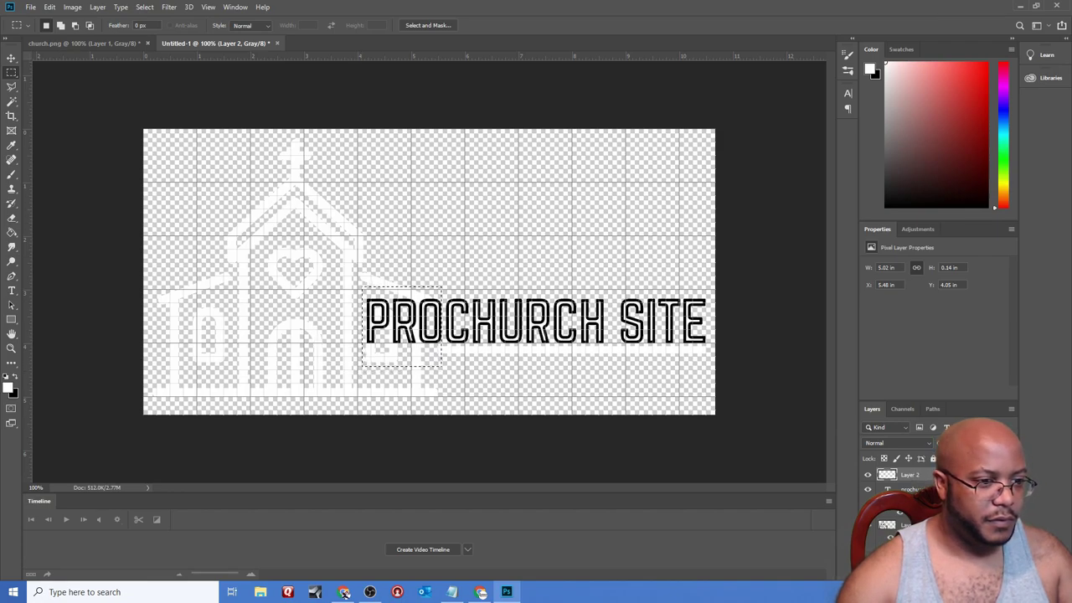
click(909, 524)
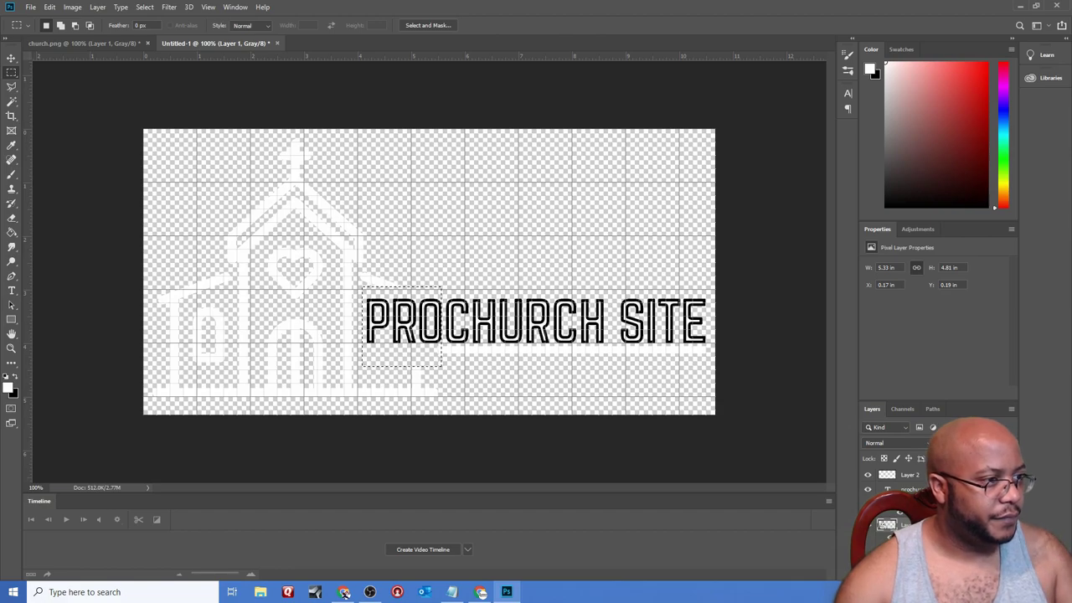
key(ctrl+d)
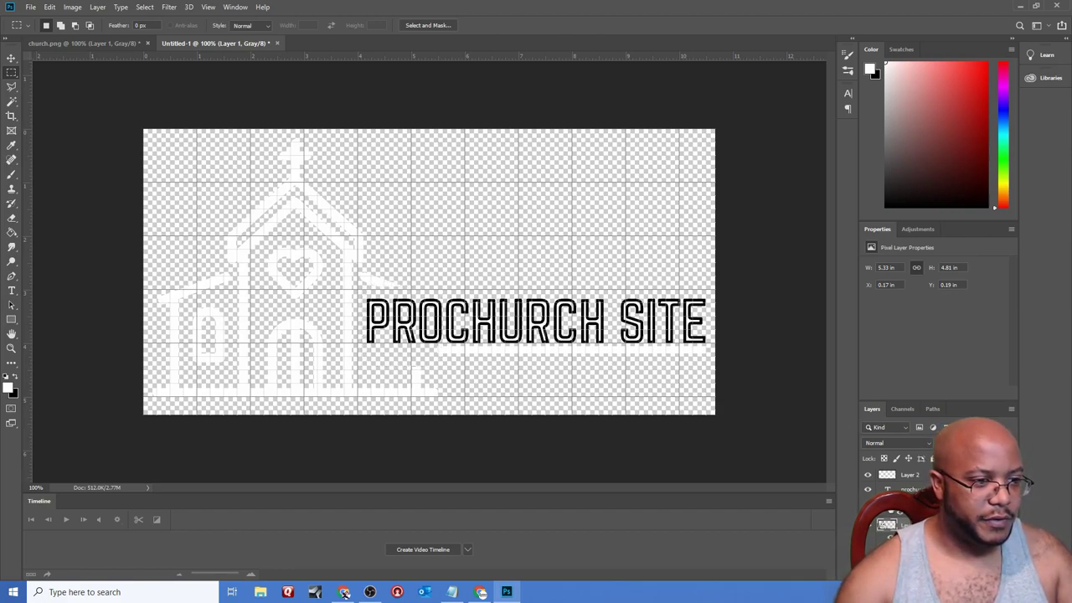
key(ctrl+bracketright)
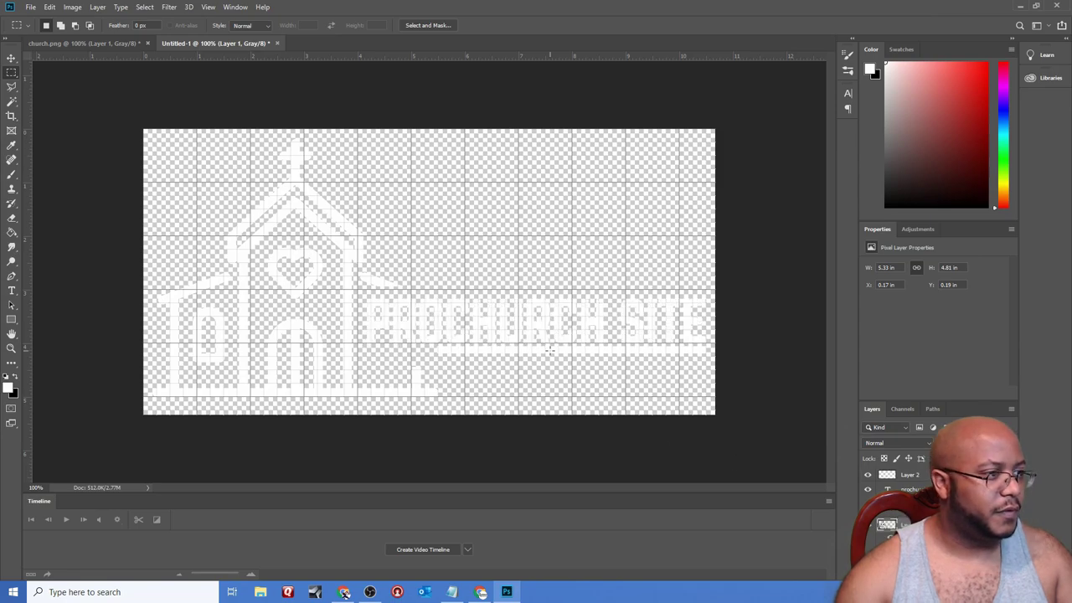
- Export the finished white logo as a PNG with Quick Export
click(30, 7)
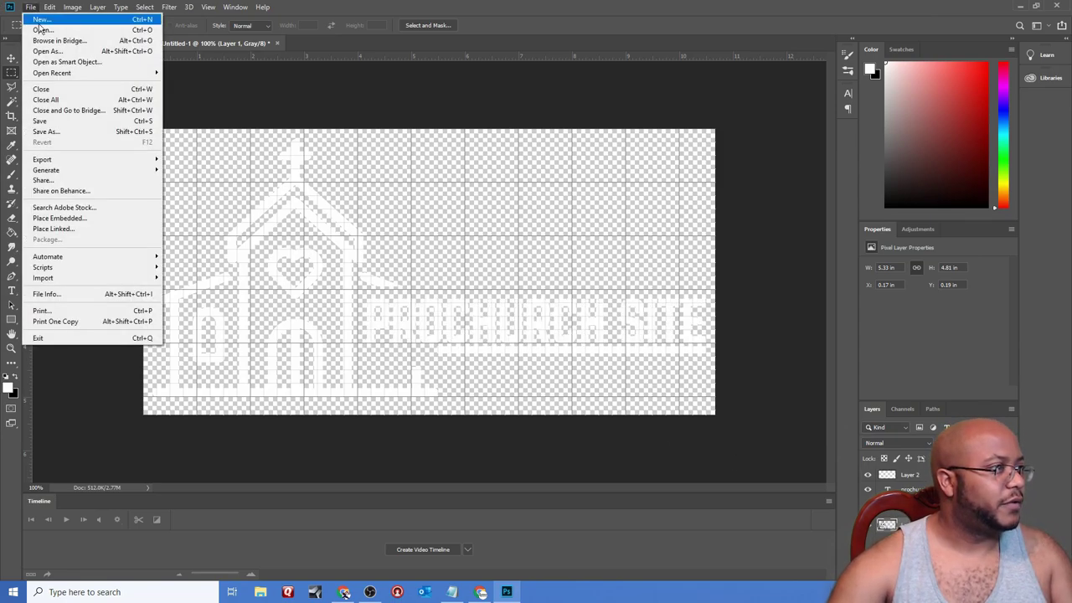
mouse_move(59, 160)
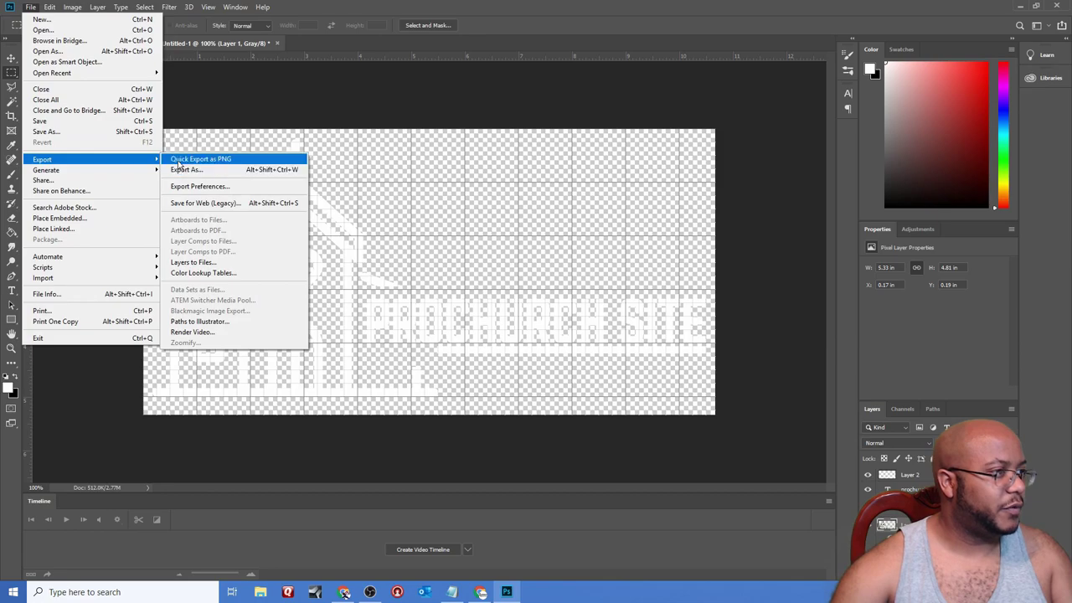
click(179, 159)
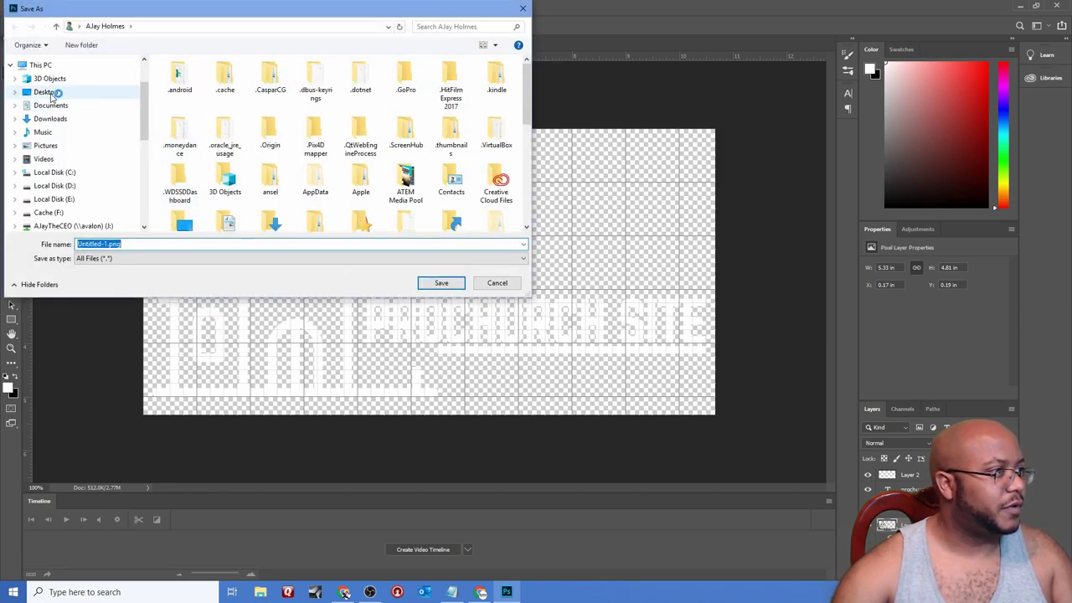
- Save the PNG logo to the Desktop under the file name prochurch site logo
click(52, 94)
click(163, 243)
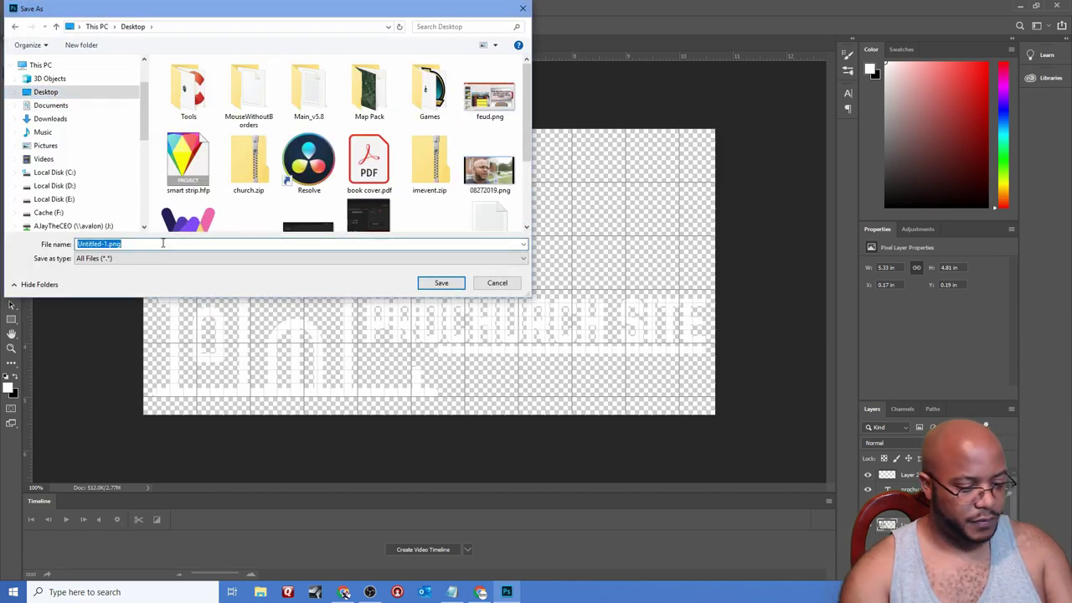
text(prochurch)
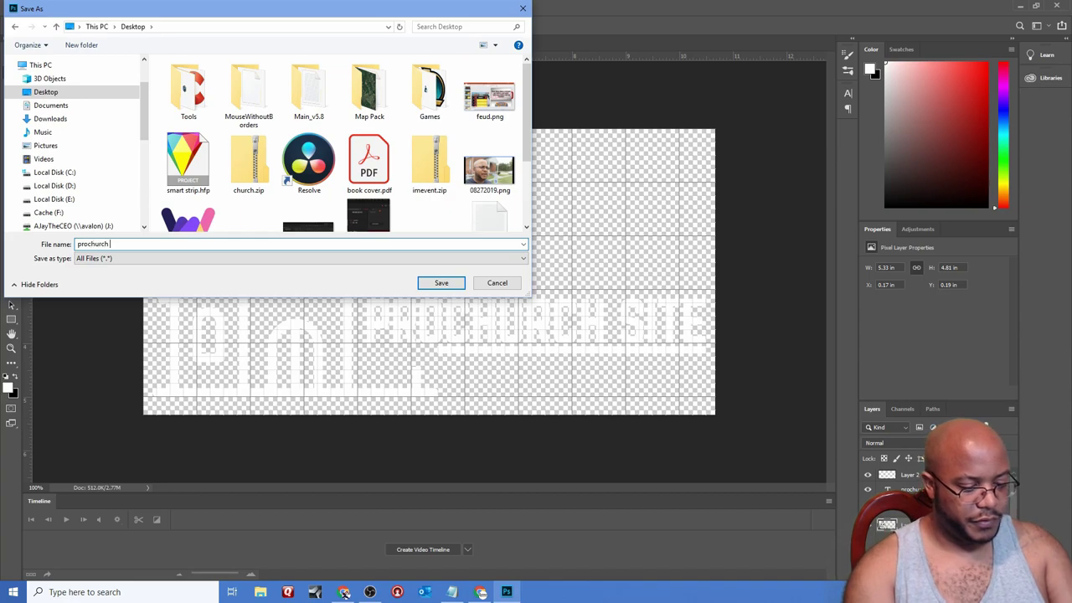
text( site logo)
key(Return)
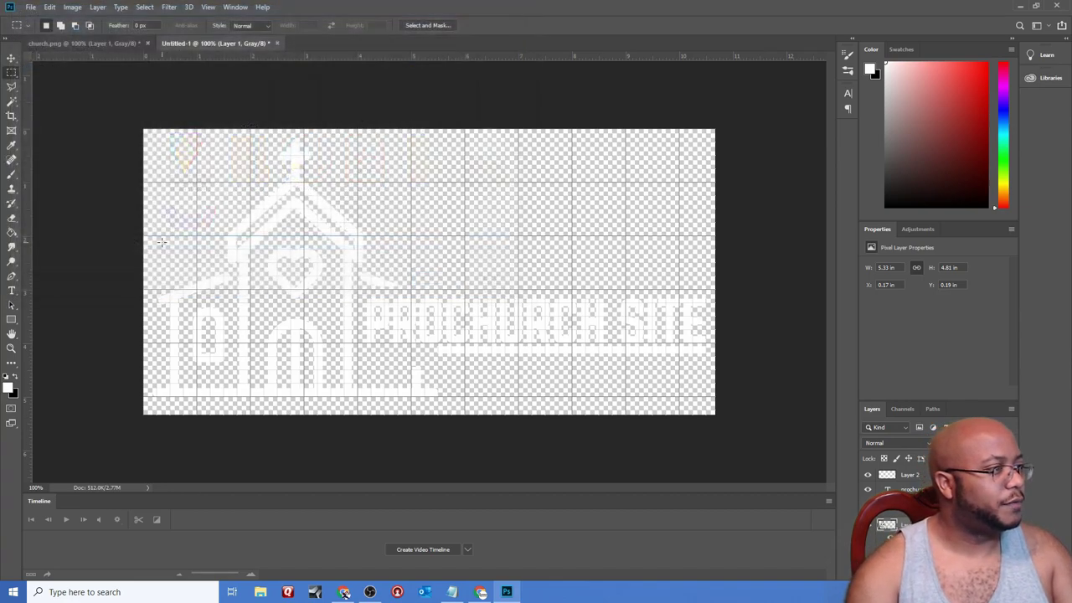
- Switch to the WordPress Customizer in Chrome, upload the prochurch site logo image from the desktop and set it as the site logo
click(1018, 9)
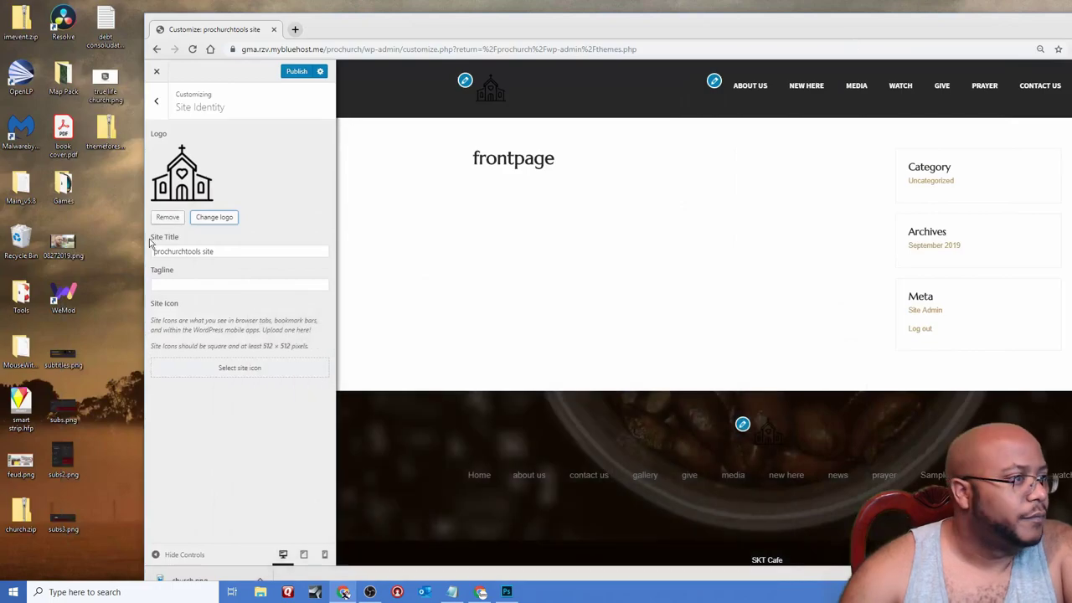
click(214, 218)
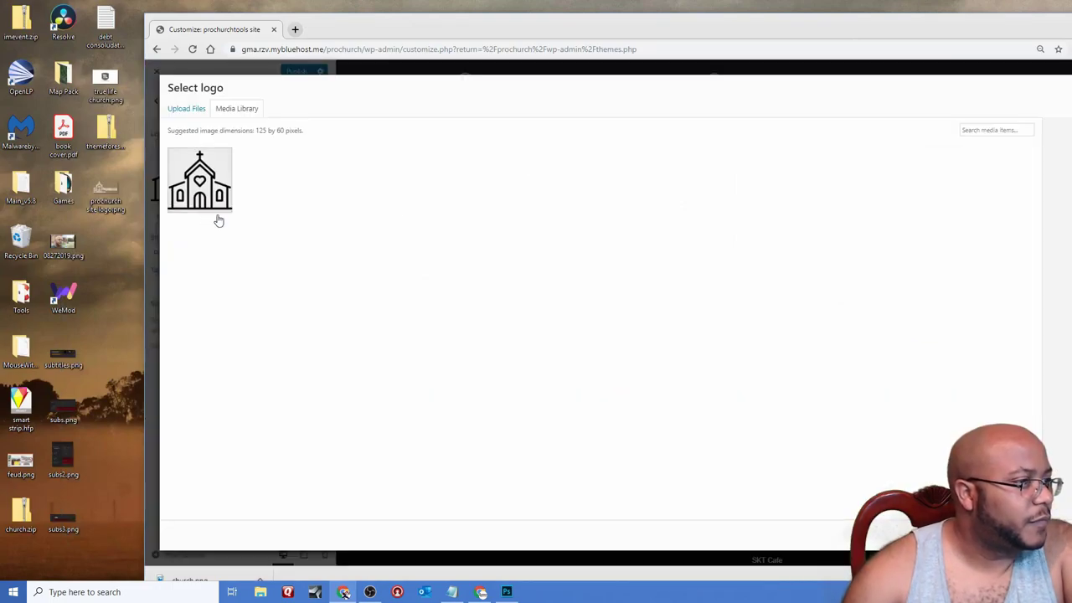
drag(132, 191, 342, 224)
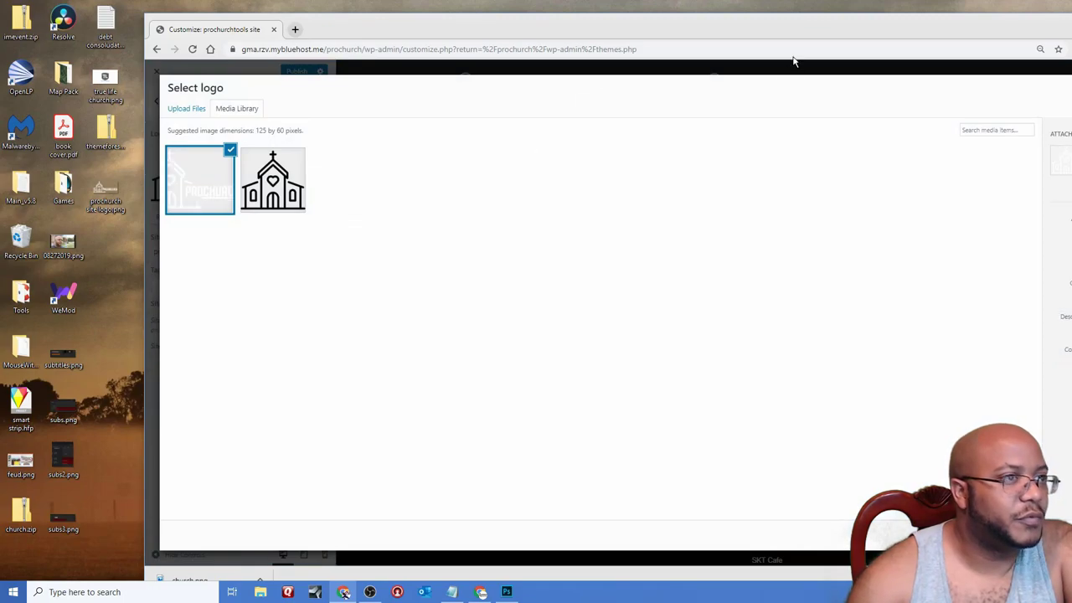
double_click(800, 26)
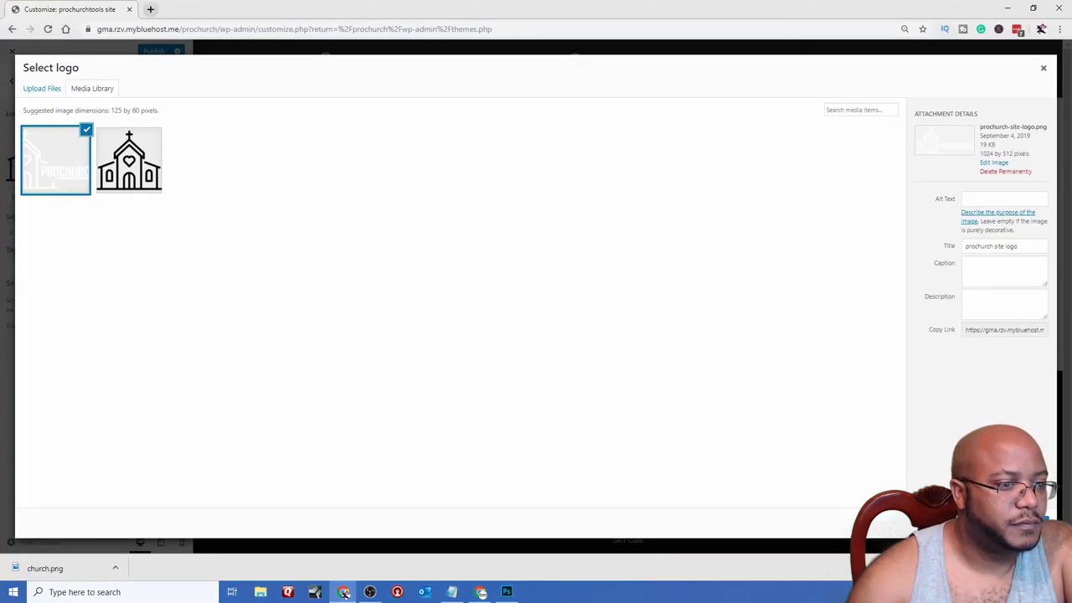
click(1024, 521)
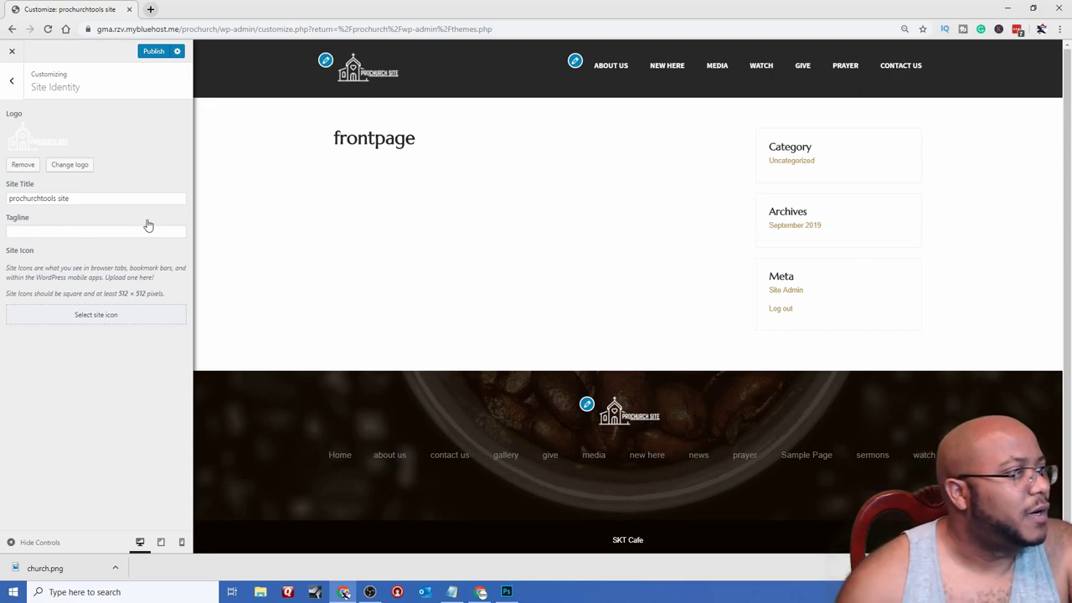
- Examine the theme's Widgets, Social Settings, Home Section Two, Home Section One and Header Topbar options
click(11, 82)
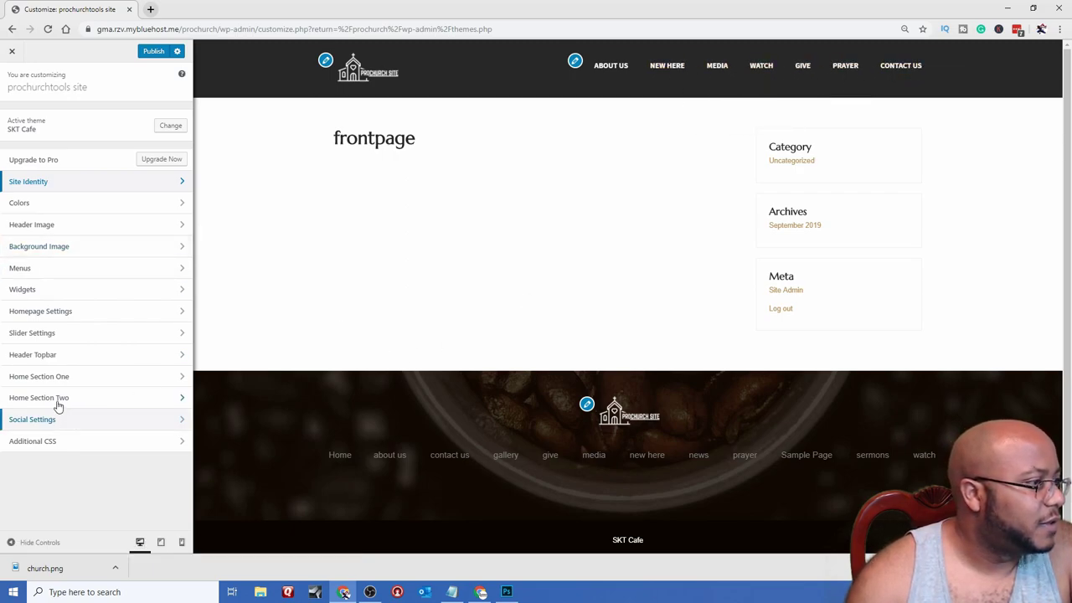
click(55, 293)
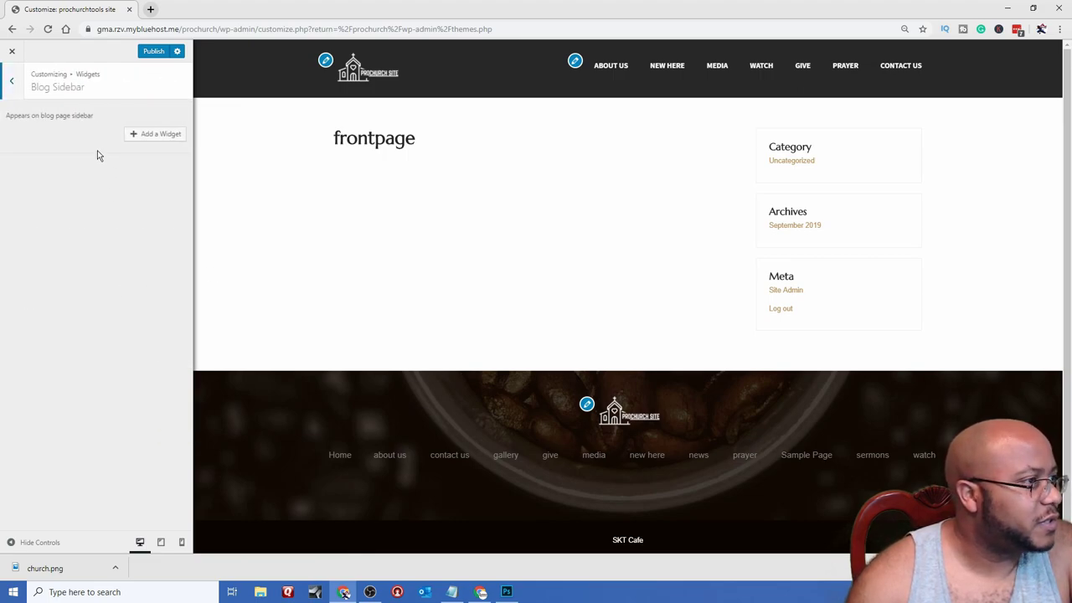
click(13, 86)
click(13, 86)
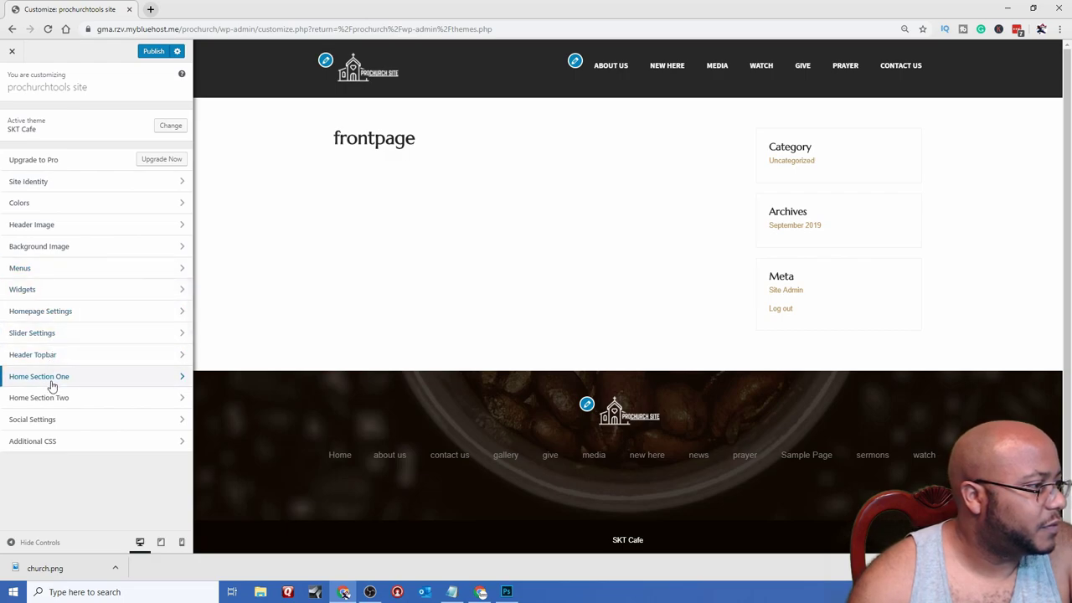
click(37, 426)
click(12, 81)
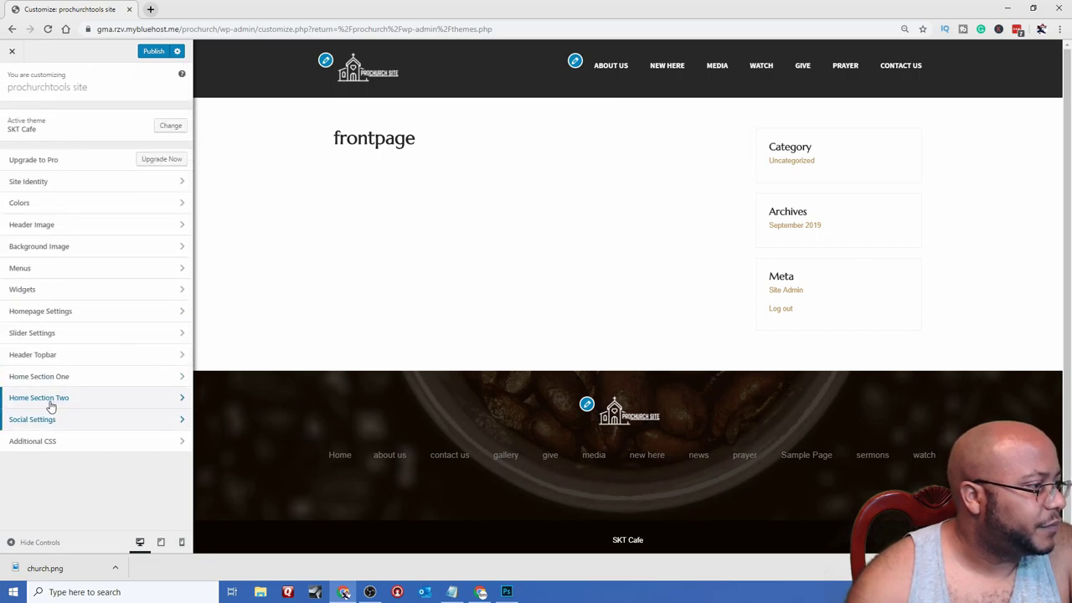
click(48, 401)
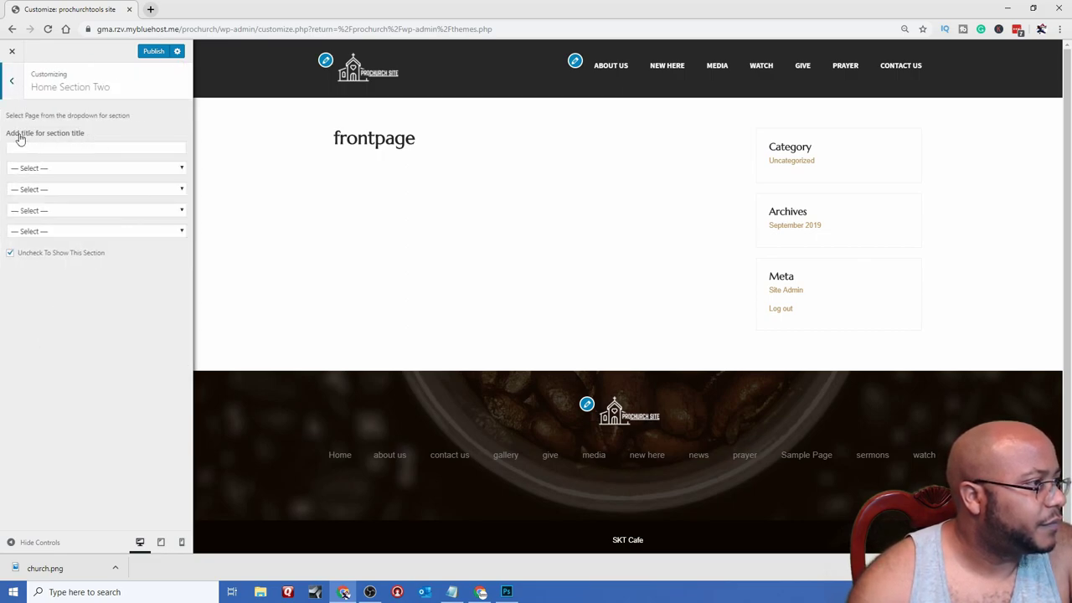
click(12, 81)
click(60, 383)
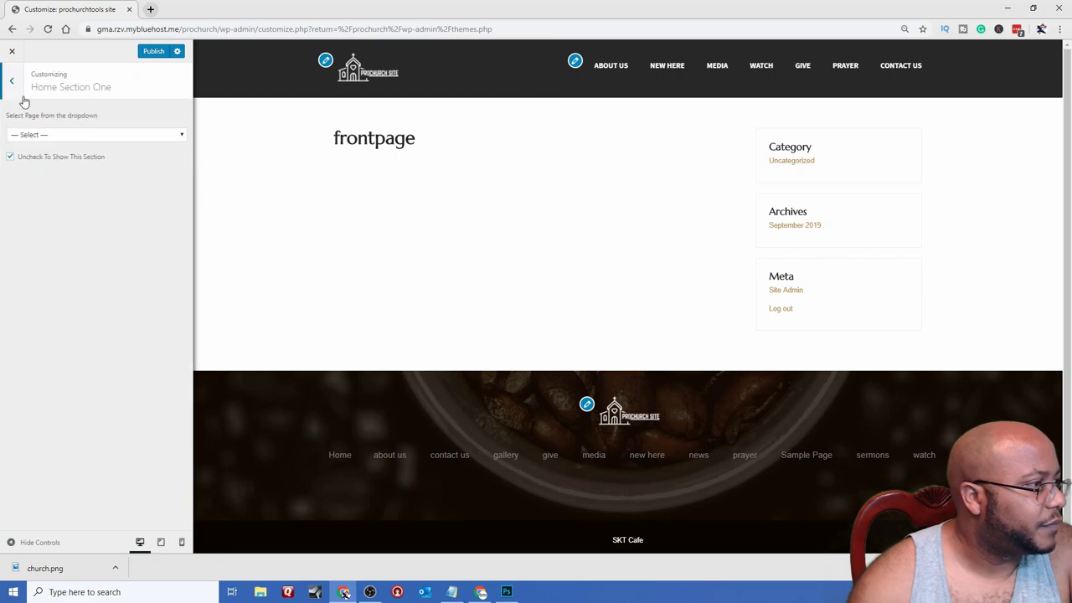
click(12, 82)
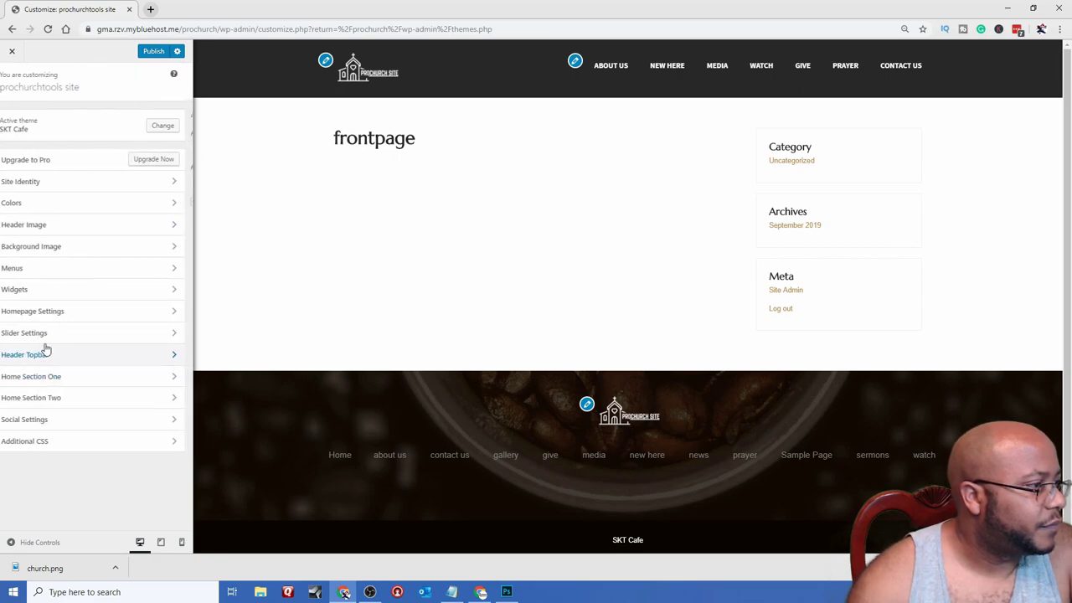
click(46, 352)
click(12, 82)
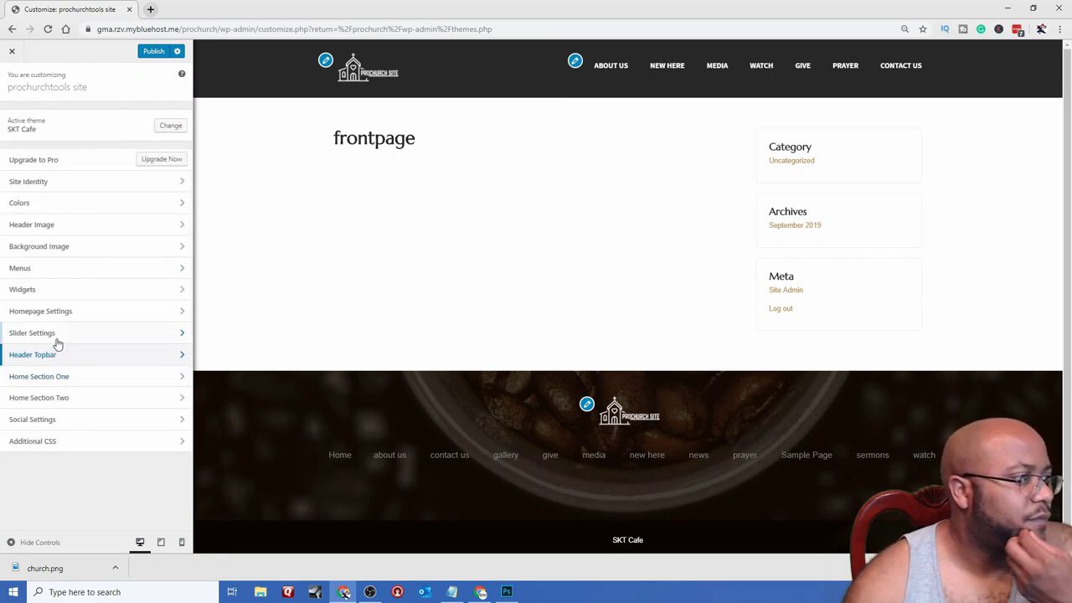
- Try showing the homepage slider without assigning any slide pages in the Slider Settings
click(56, 336)
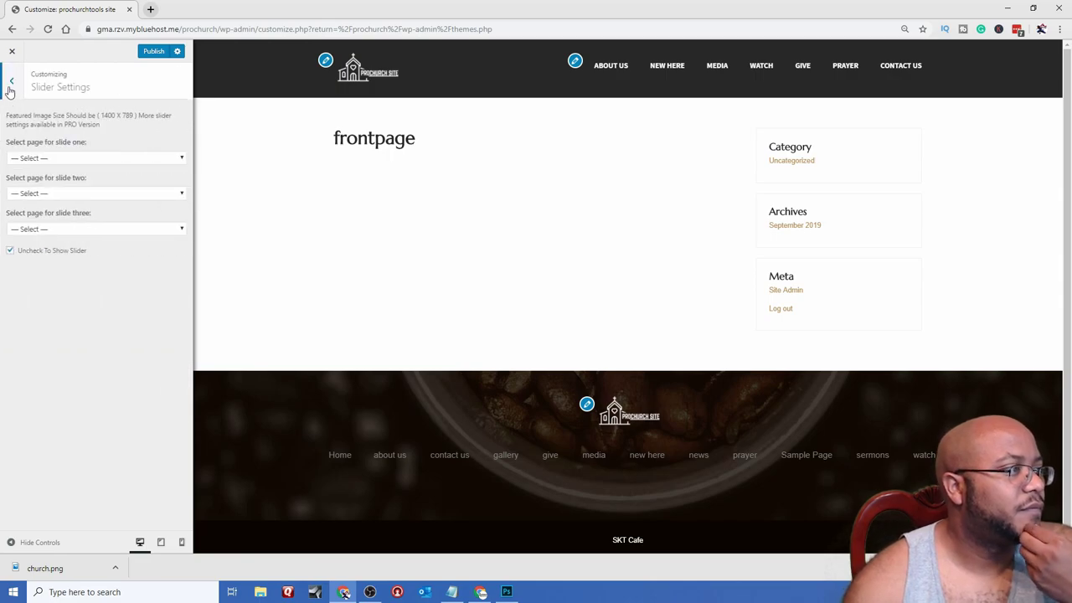
click(45, 253)
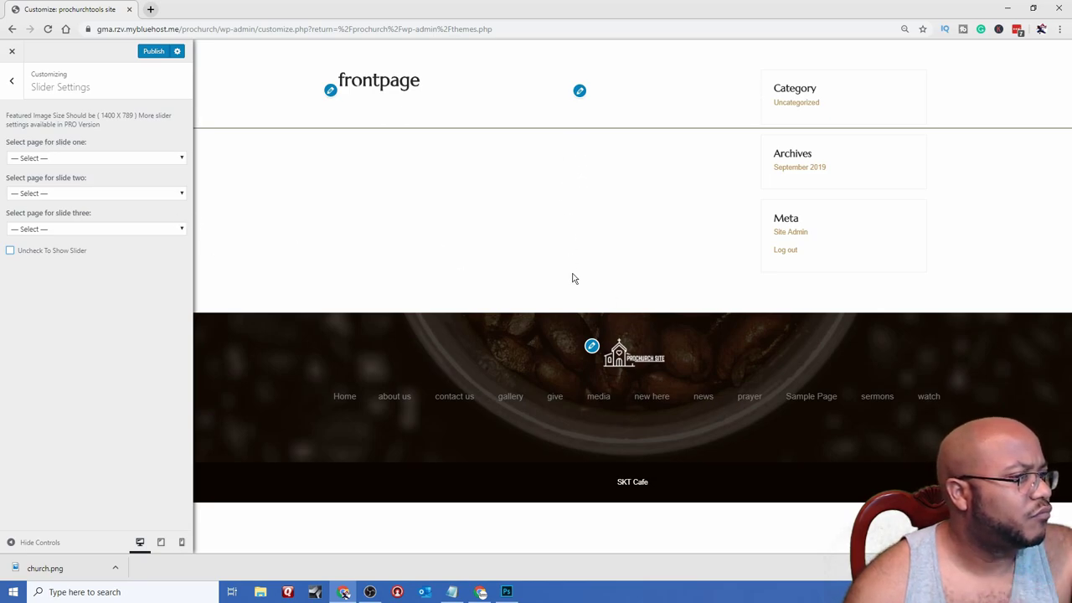
click(48, 253)
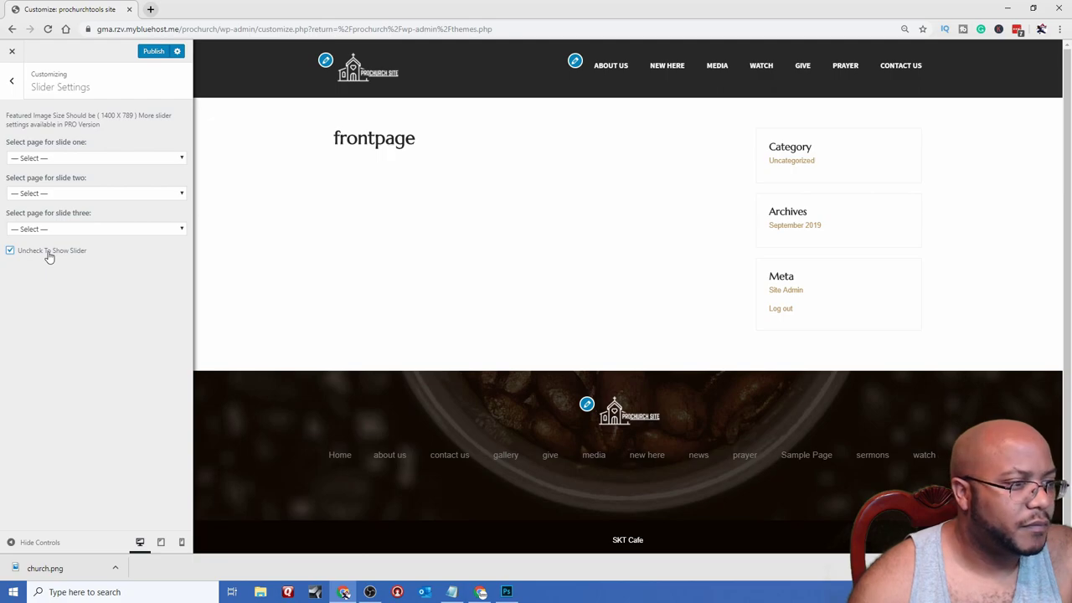
click(12, 80)
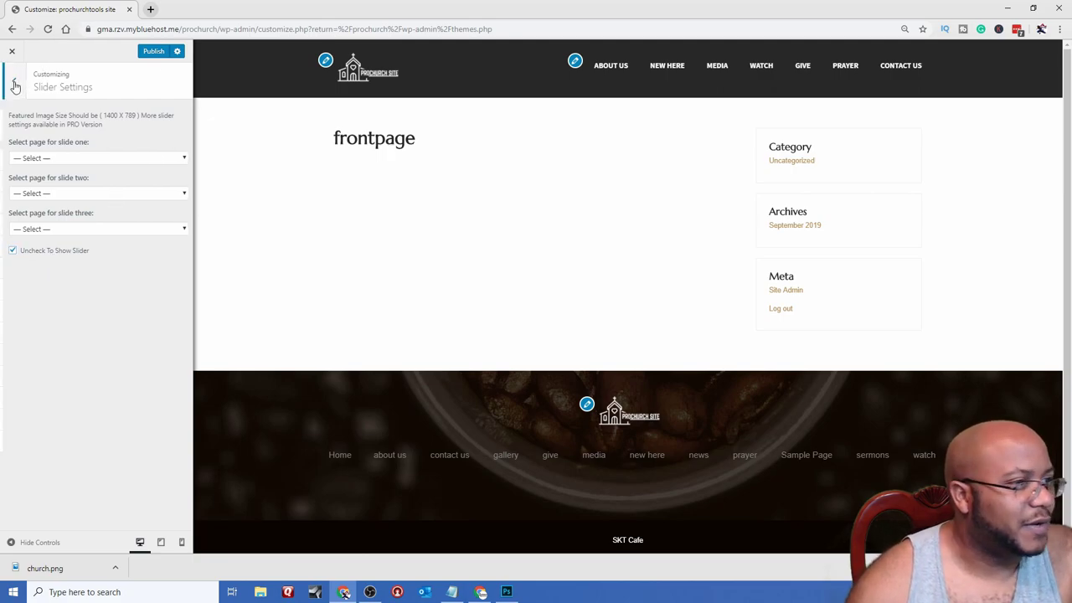
- Review the navigation menu and website headline parts of the Pro Church Tools homepage template article
click(482, 592)
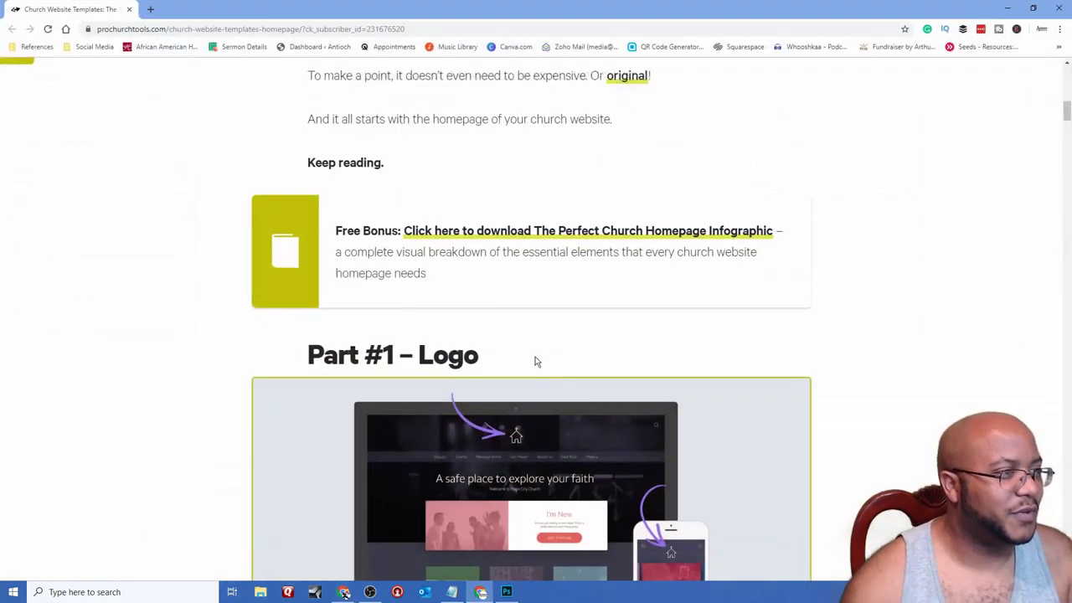
scroll(603, 353, down, 15)
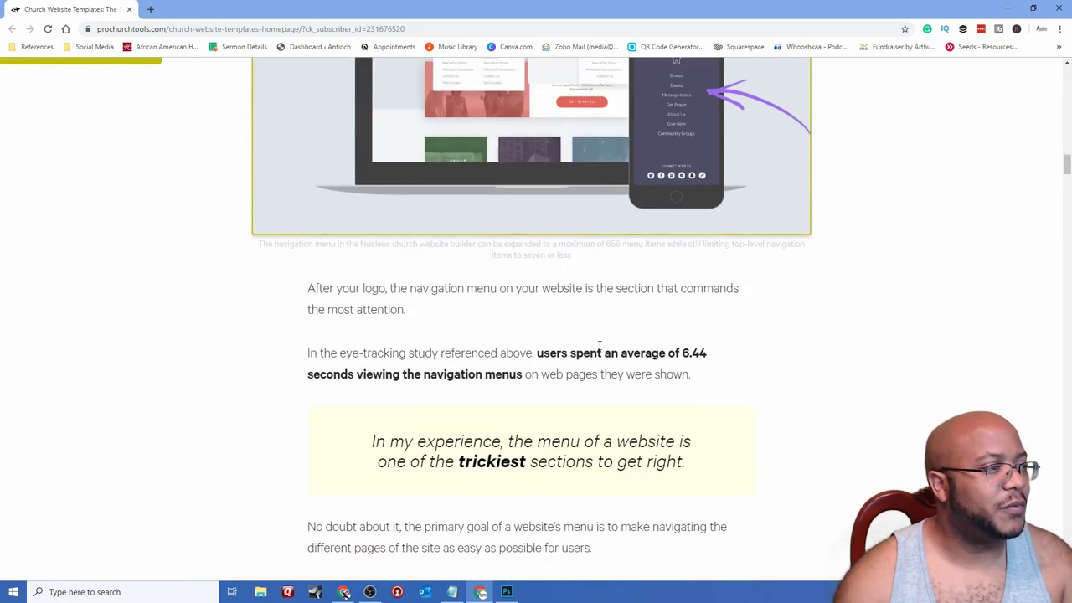
scroll(594, 348, down, 6)
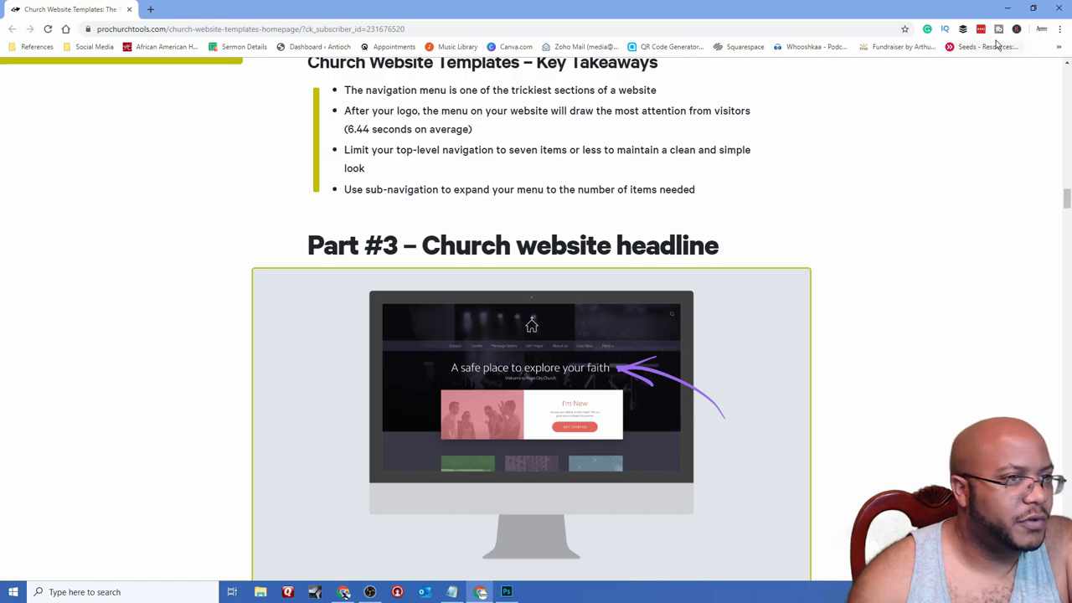
click(1008, 8)
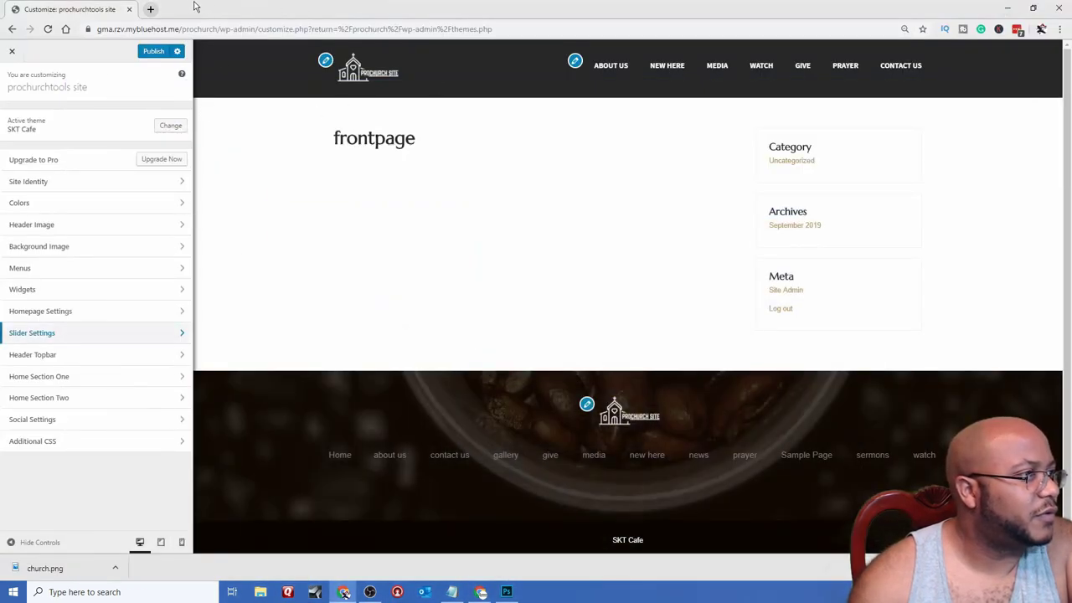
- Open pexels.com in a new browser tab and search its free stock photos for "happy"
click(150, 10)
text(pe)
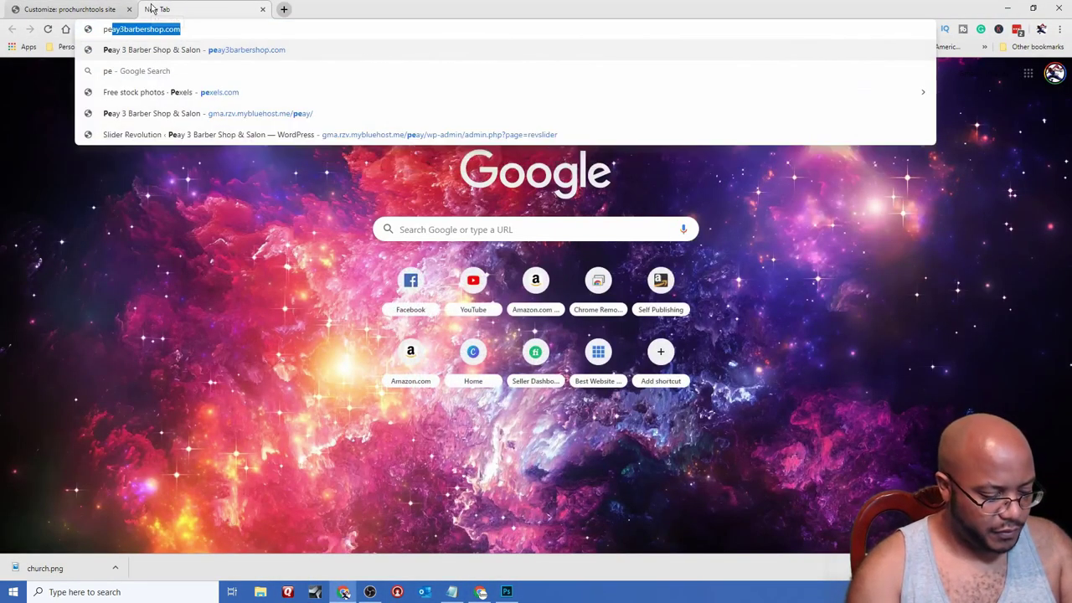
text(xels.com)
key(Return)
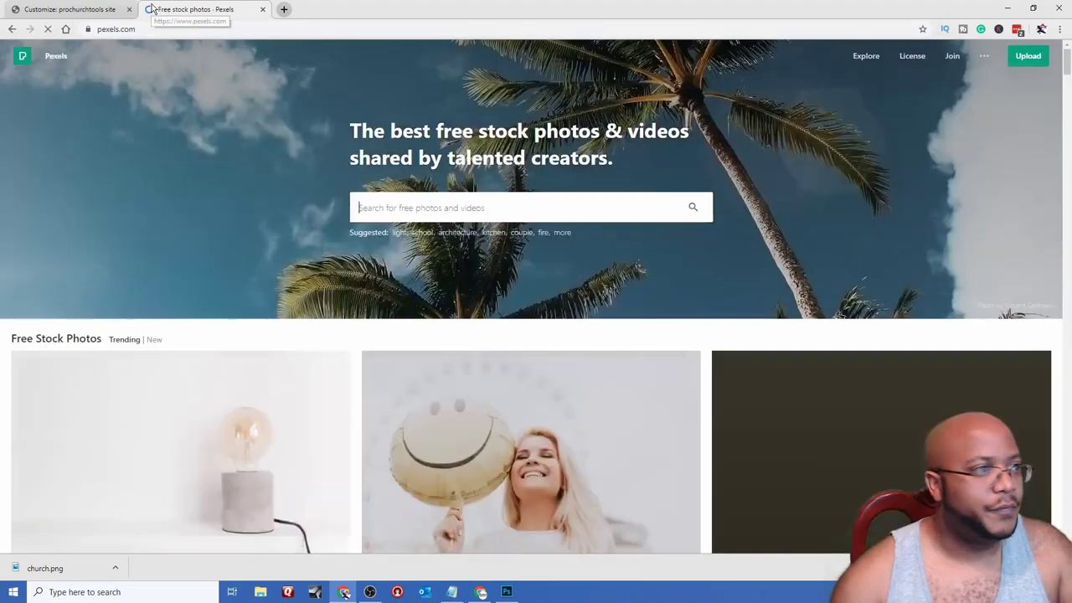
click(434, 202)
text(happy)
key(Return)
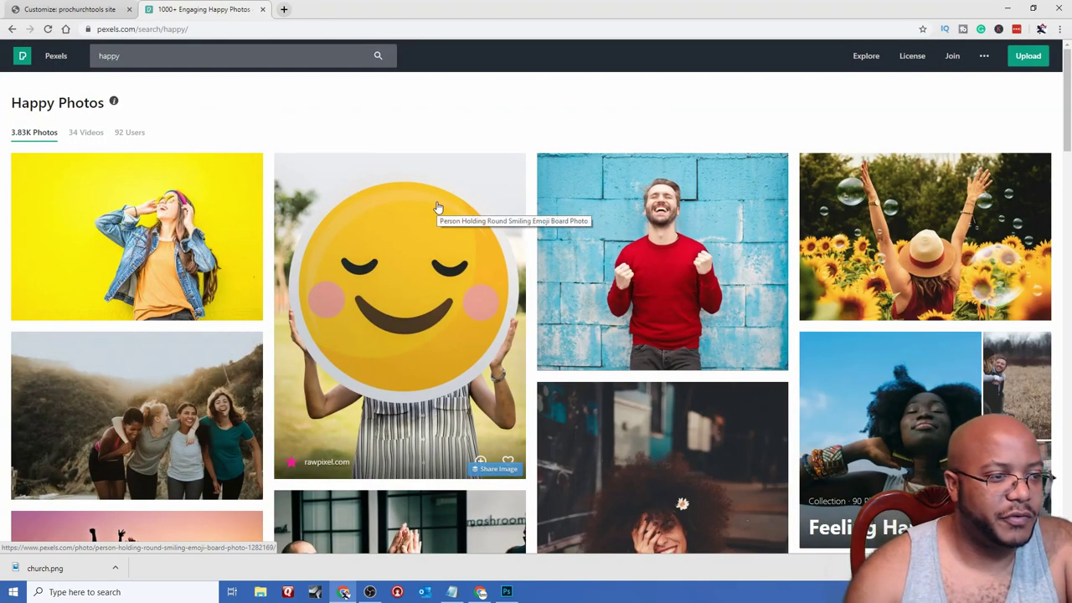
- Open the photos of the woman sitting on stairs and the four women standing on a mountain in separate tabs
scroll(226, 222, down, 3)
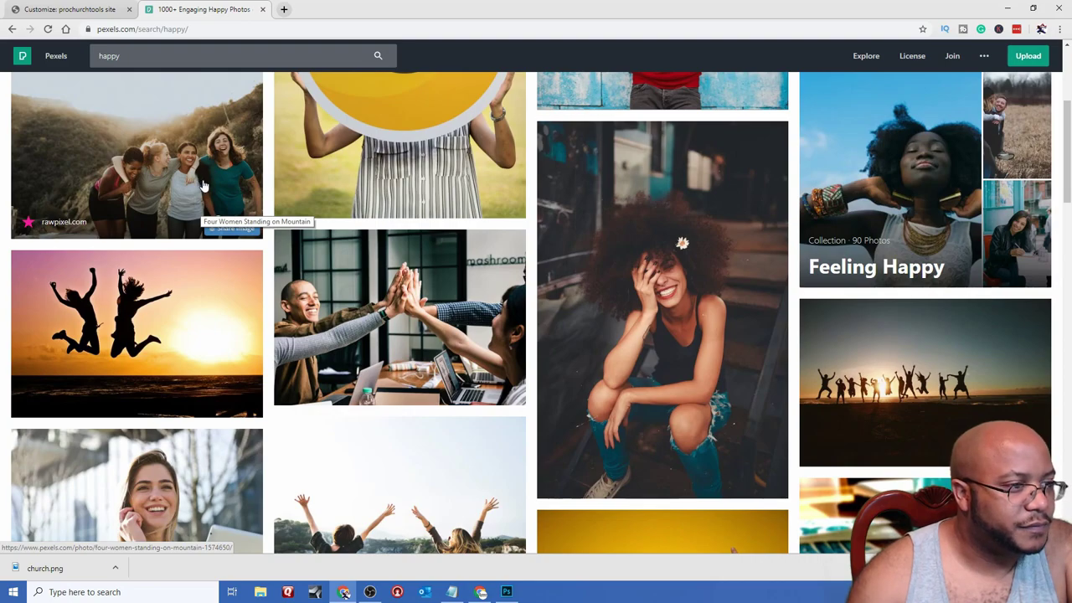
middle_click(201, 188)
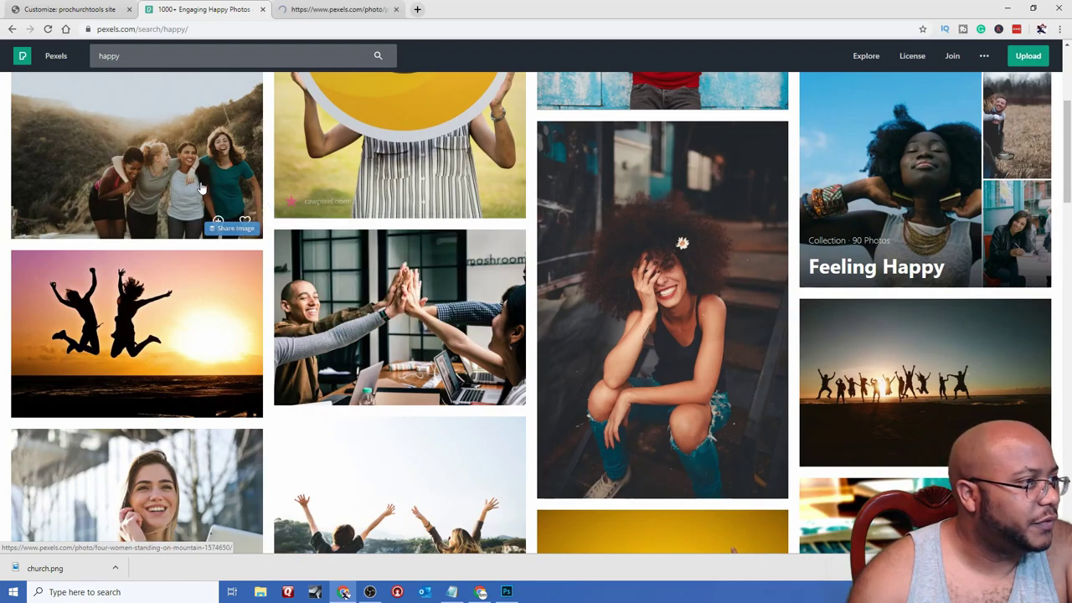
middle_click(201, 188)
- Find the photo of a business group with raised fists further down the happy results and open it in its own tab
scroll(202, 201, down, 3)
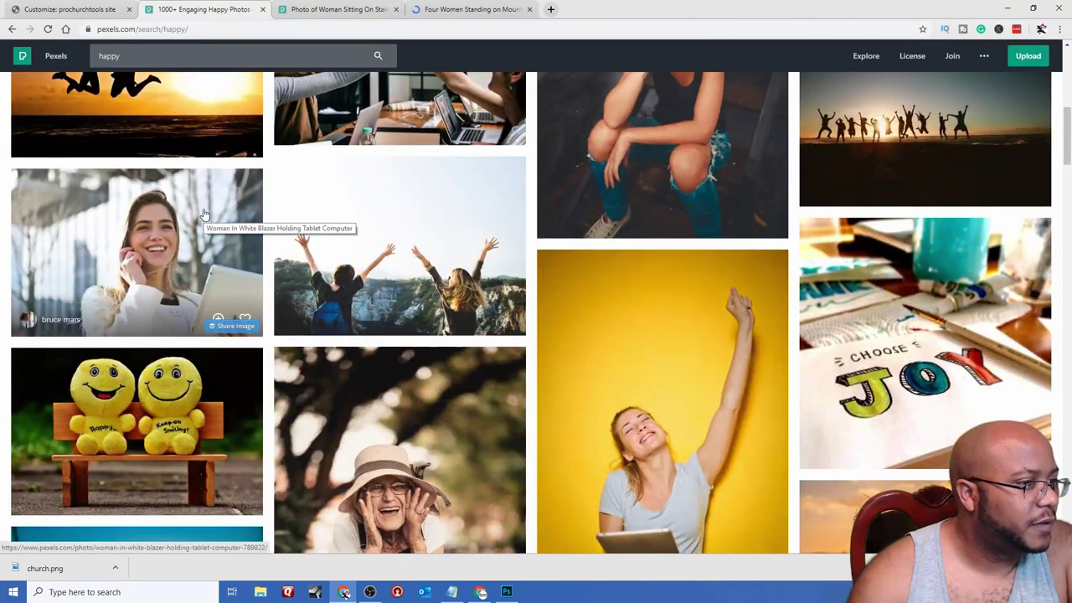
scroll(203, 214, down, 3)
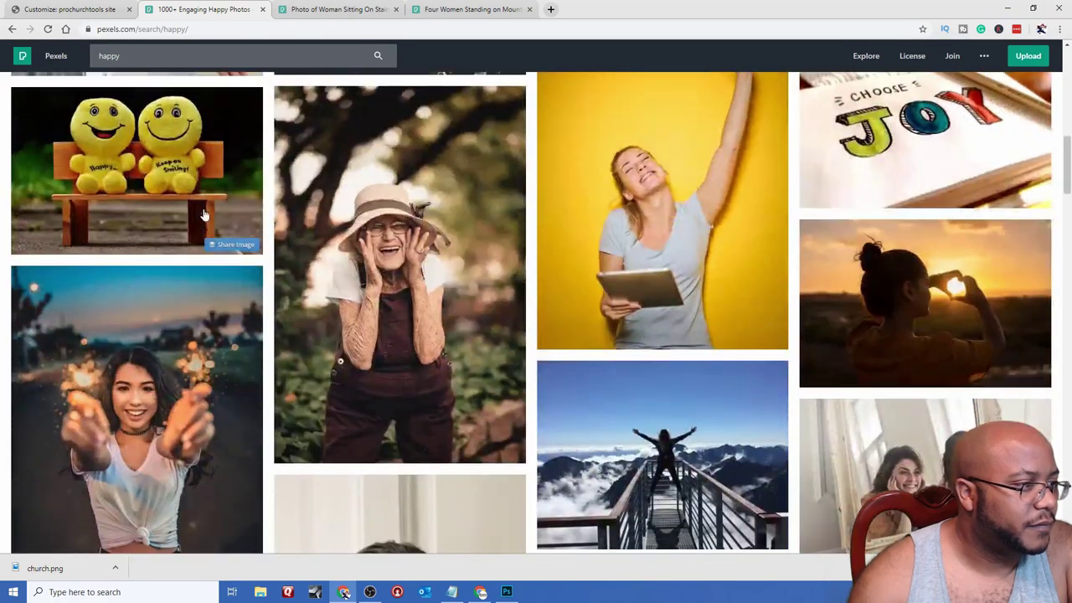
scroll(204, 214, down, 2)
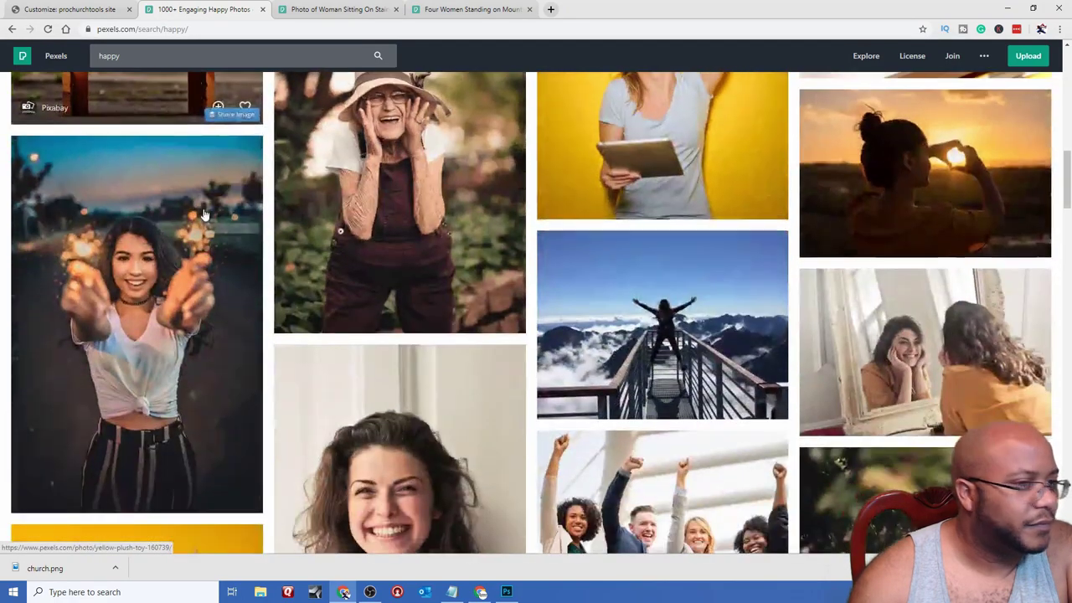
scroll(204, 214, down, 2)
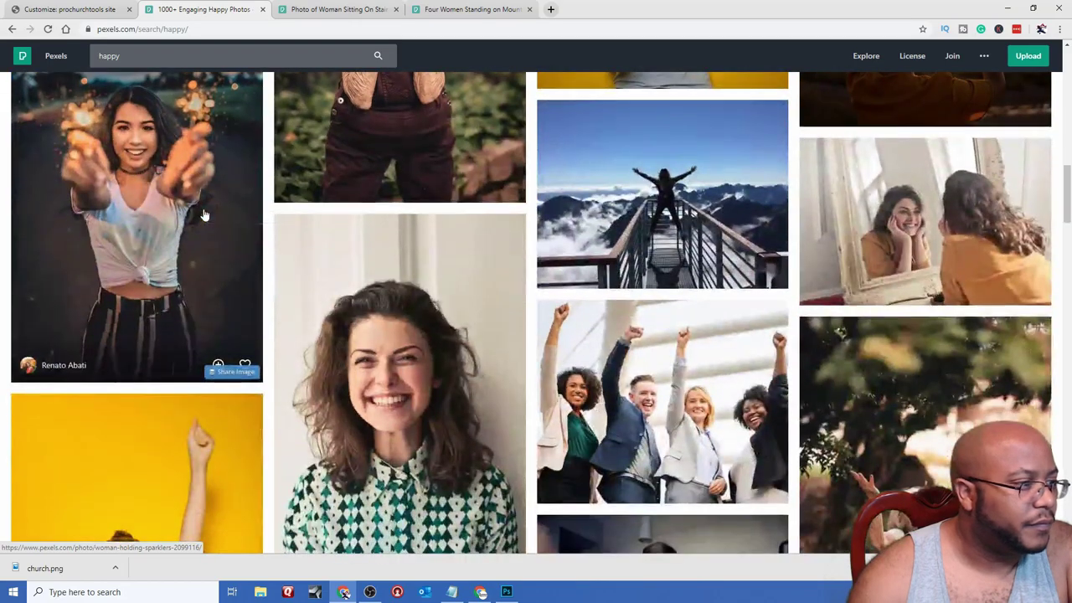
scroll(204, 215, down, 2)
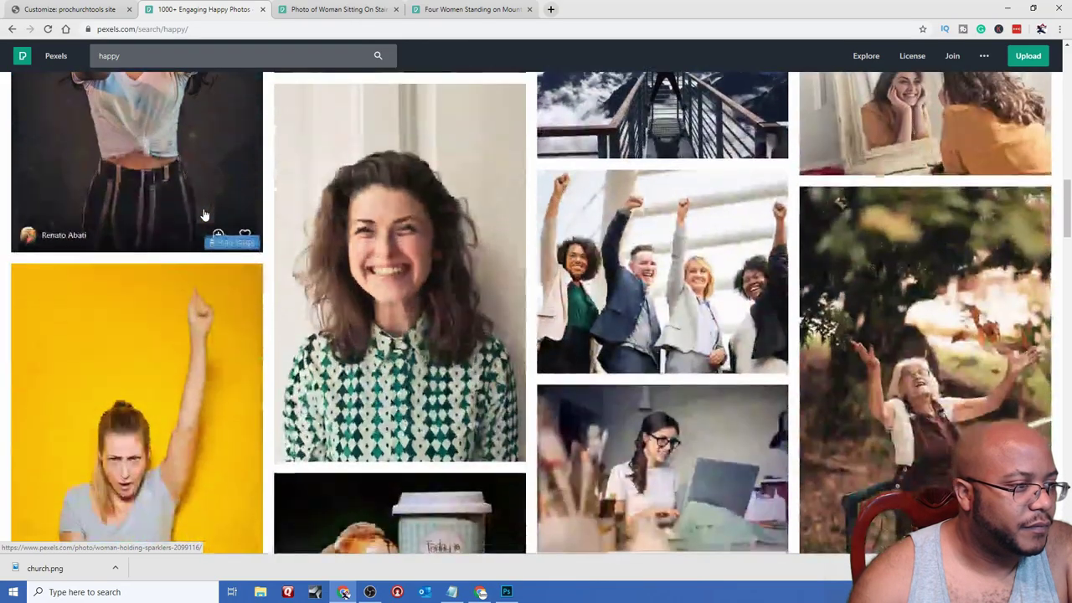
middle_click(662, 285)
scroll(526, 323, down, 6)
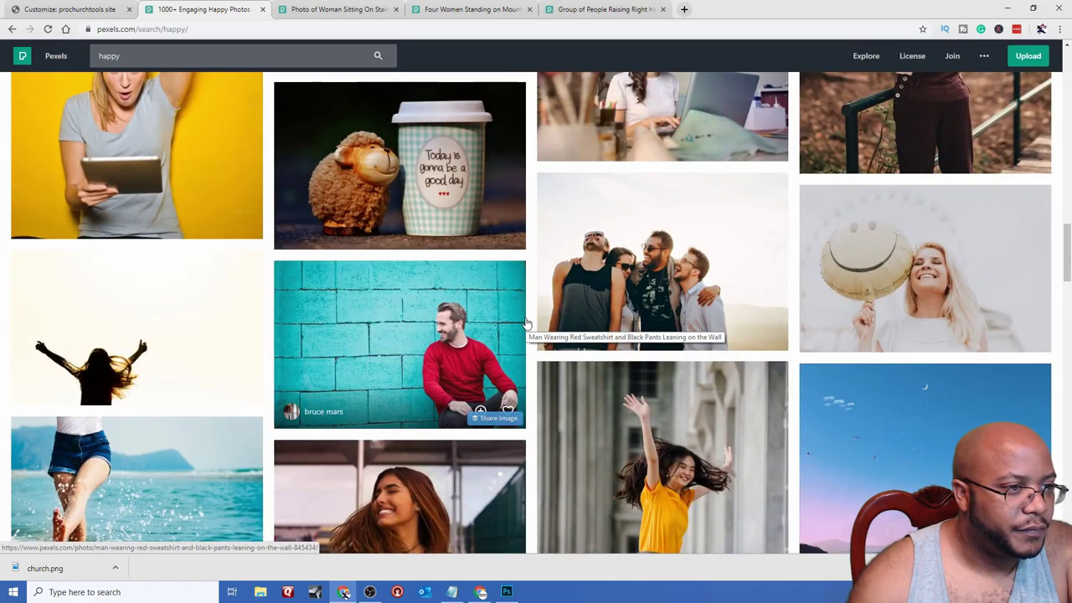
- Open the photo of the smiling woman in a blue denim jacket, close the other photo tabs, and download it
scroll(526, 323, down, 2)
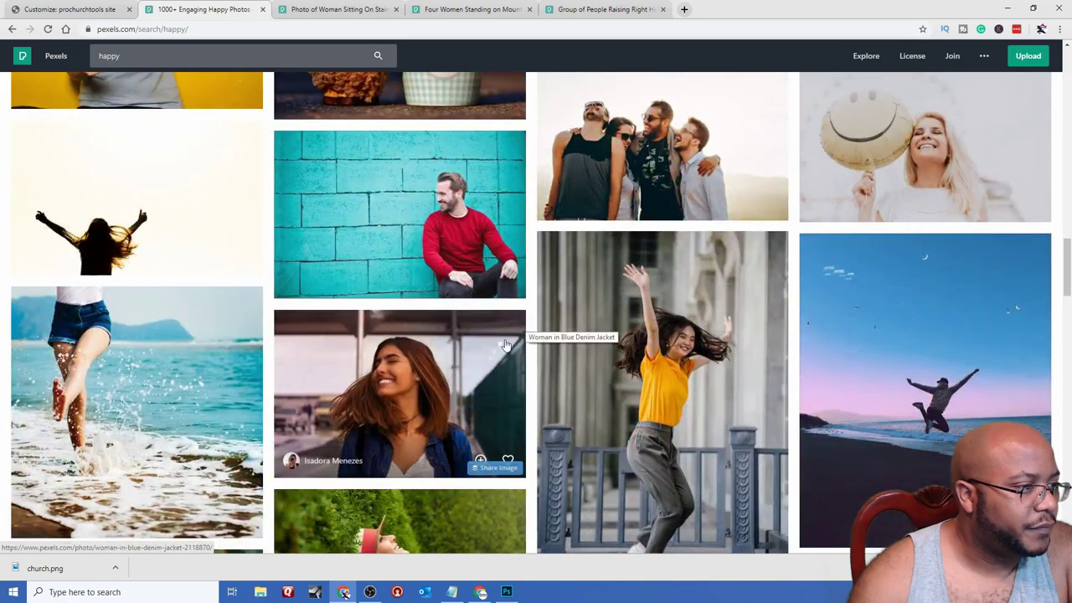
middle_click(441, 407)
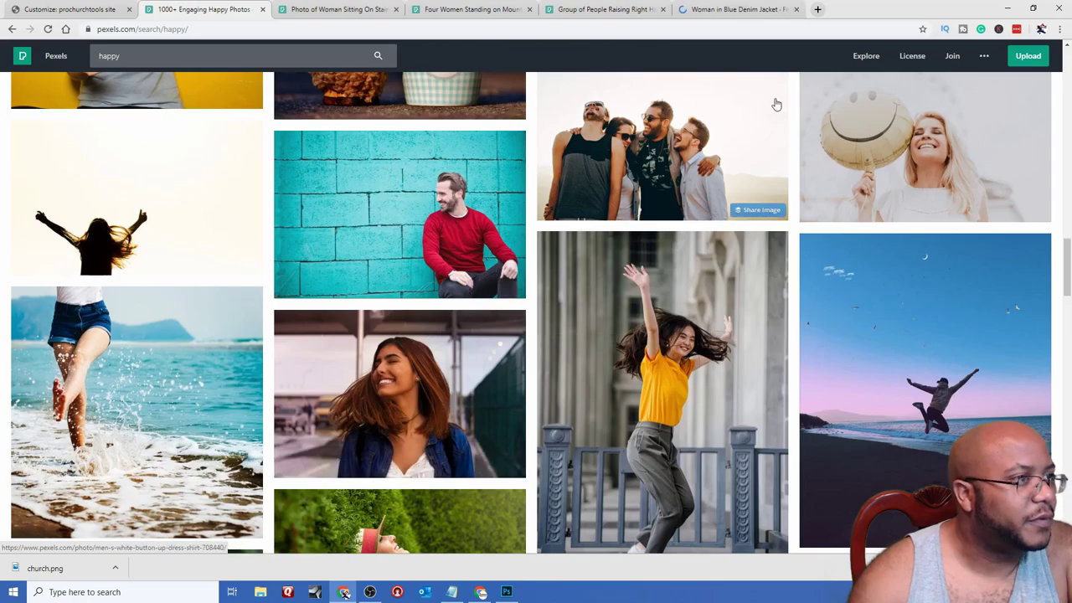
click(396, 10)
click(397, 9)
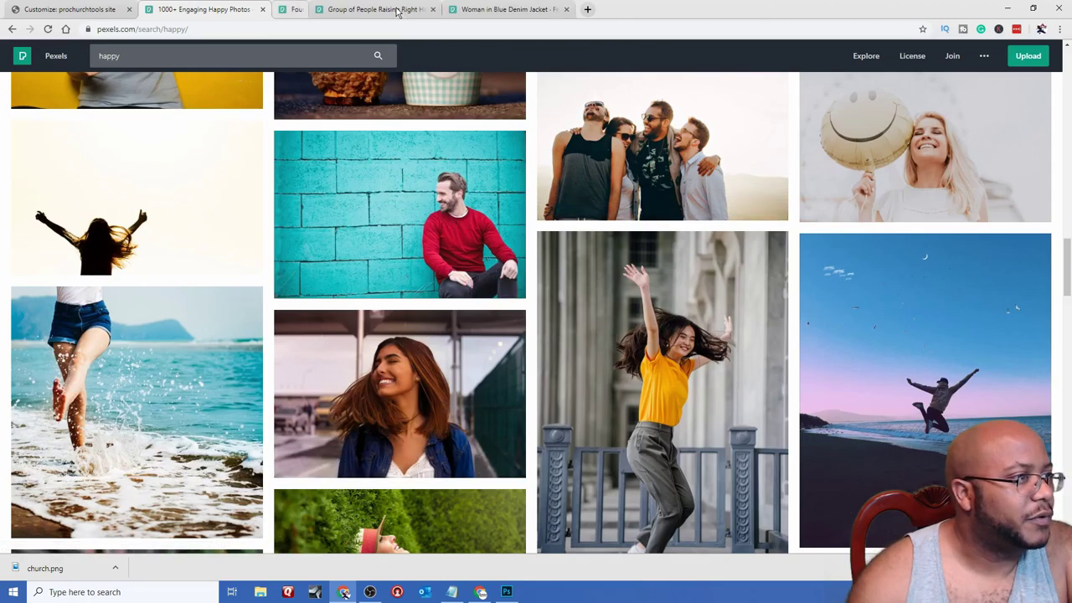
click(396, 10)
click(355, 16)
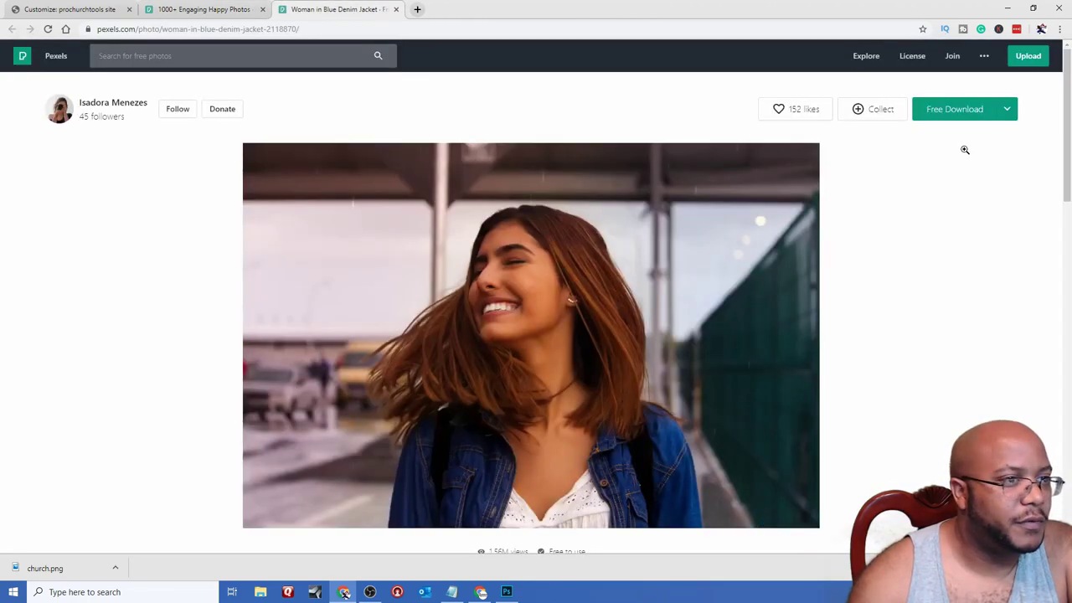
click(958, 117)
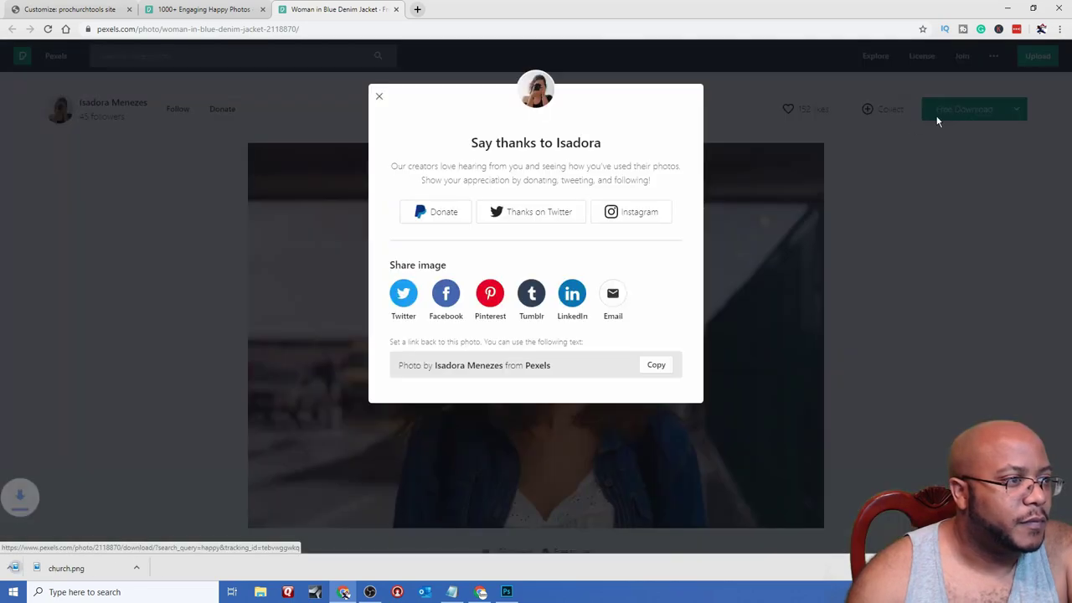
- Publish the pending changes in the prochurchtools site customizer and exit to the WordPress admin
click(88, 12)
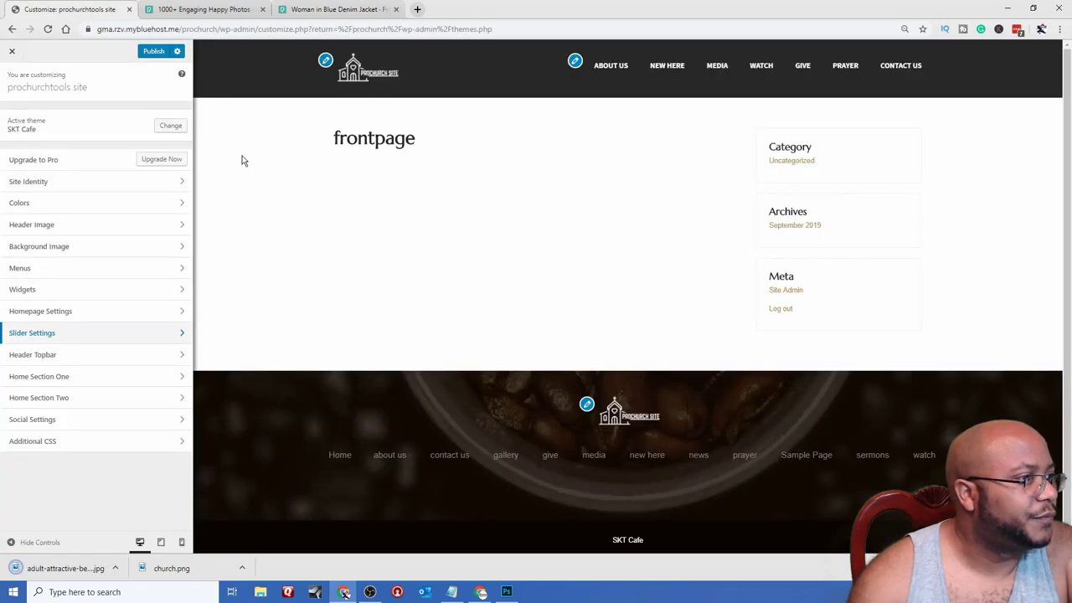
click(154, 53)
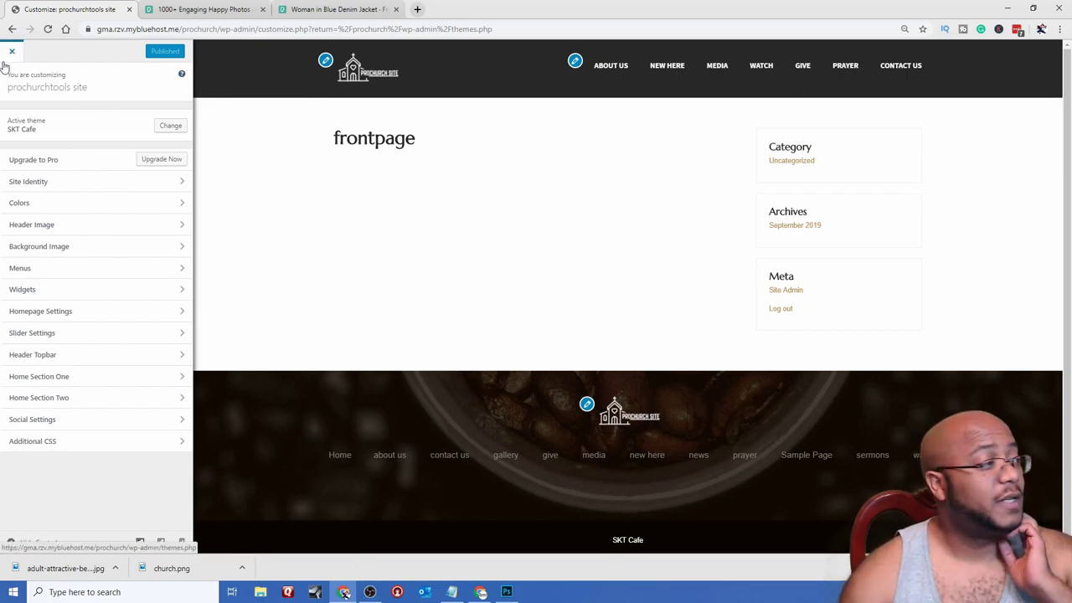
click(14, 54)
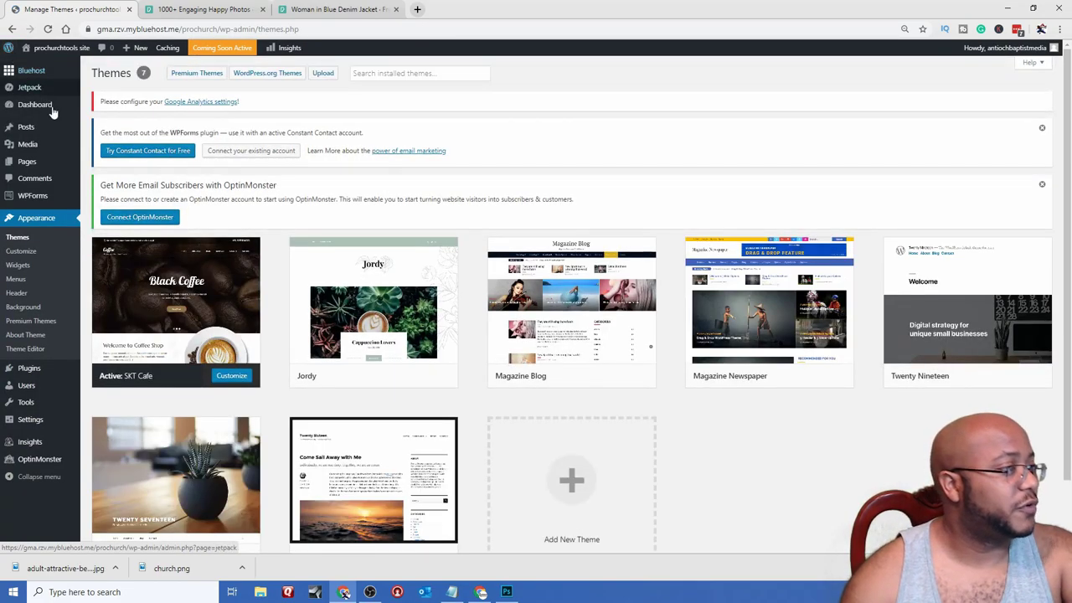
- Add a new WordPress page titled "headline", checking the church website headline section of the template article for reference
mouse_move(29, 161)
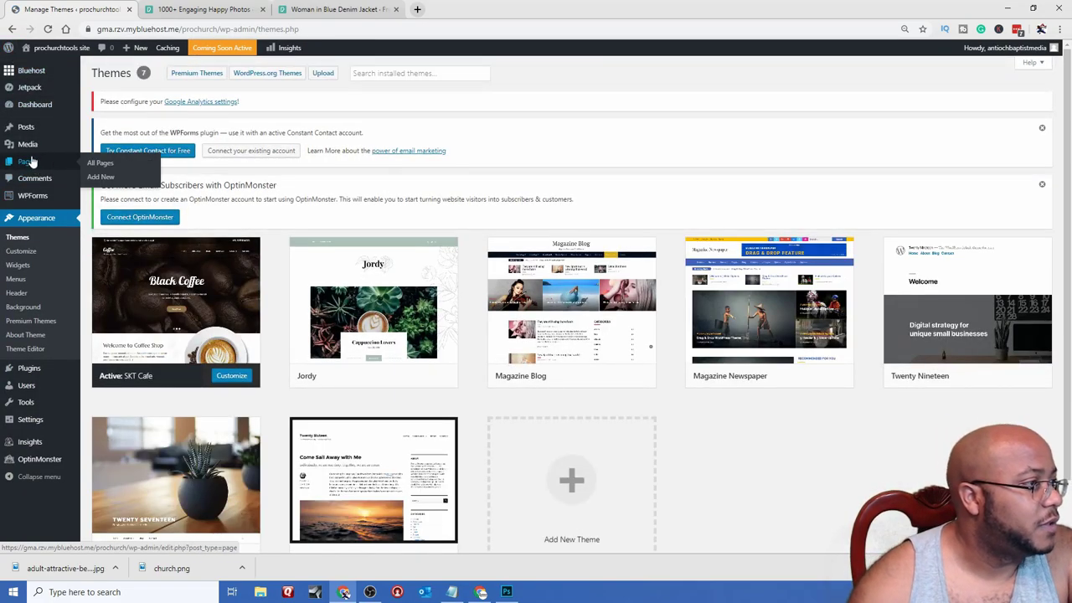
click(120, 182)
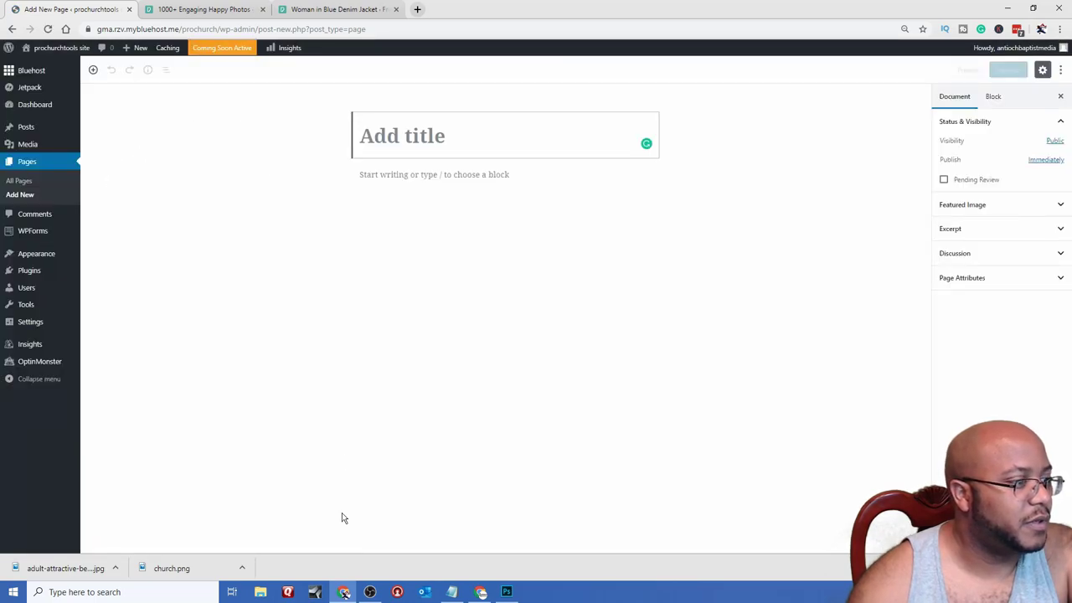
click(479, 593)
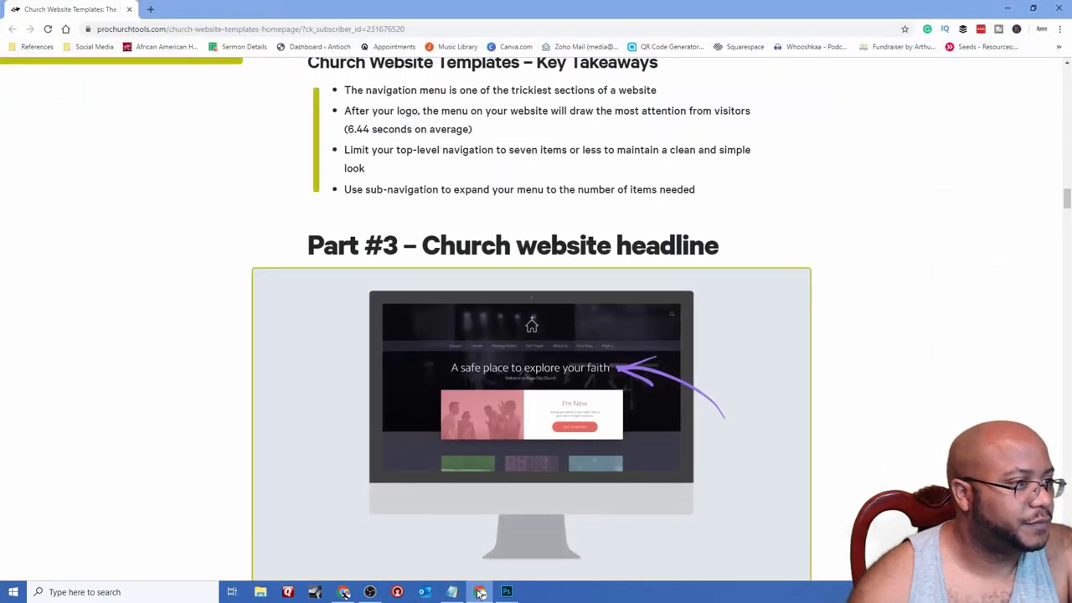
click(480, 592)
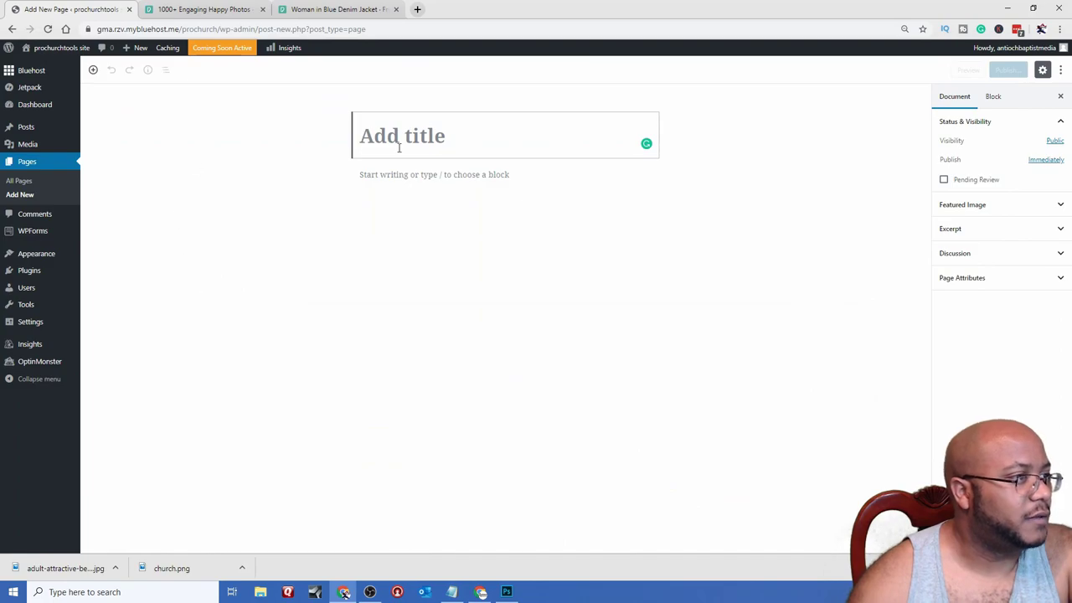
text(headline)
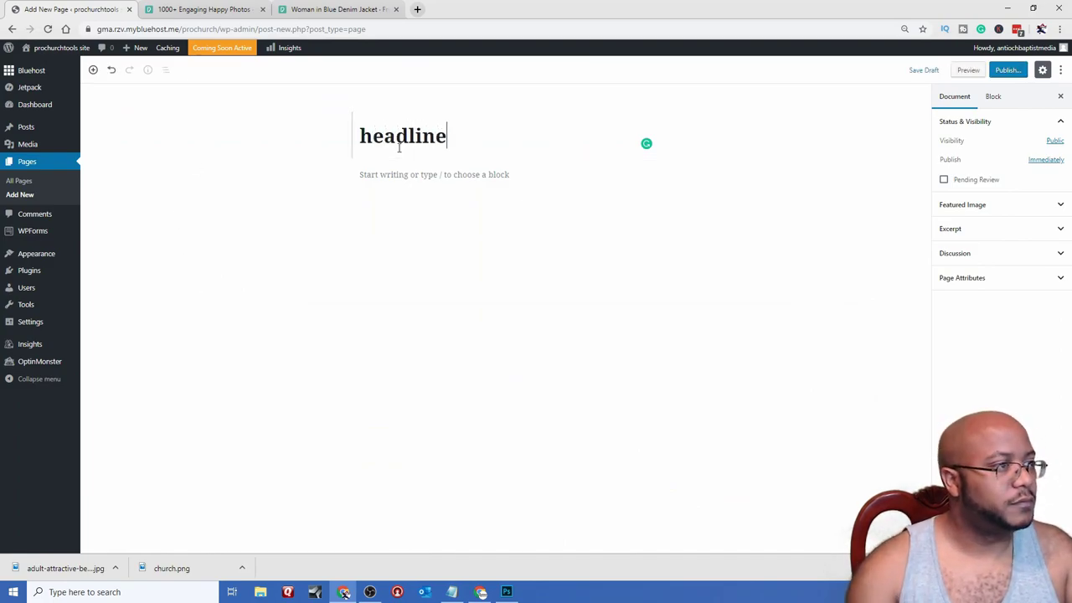
- Upload the downloaded adult-attractive-beautiful-2118870.jpg as the headline page's featured image and publish the page
click(982, 207)
click(990, 240)
drag(65, 568, 410, 245)
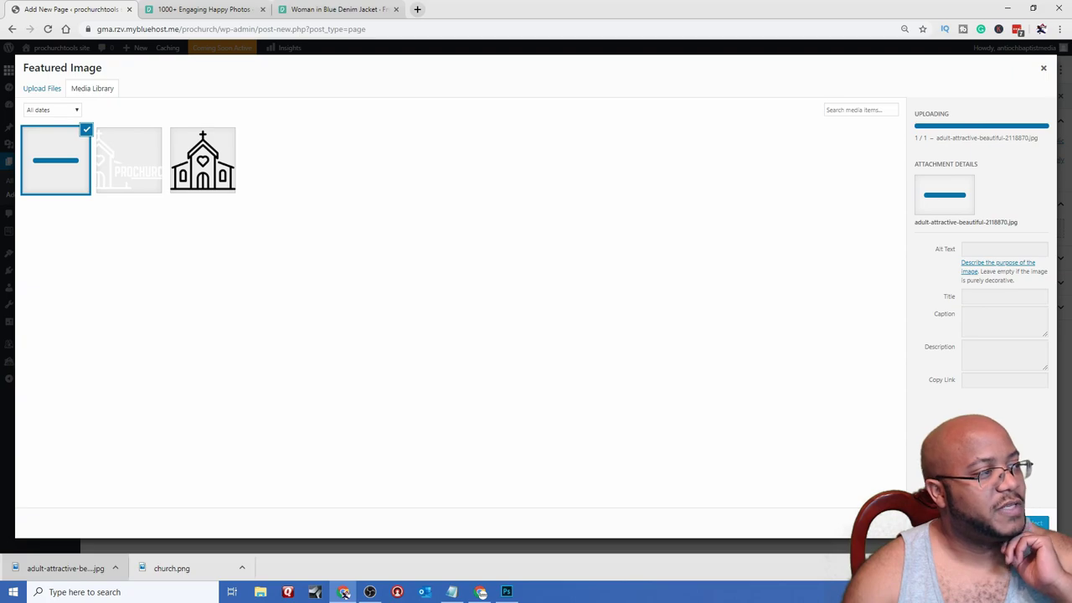
click(1036, 523)
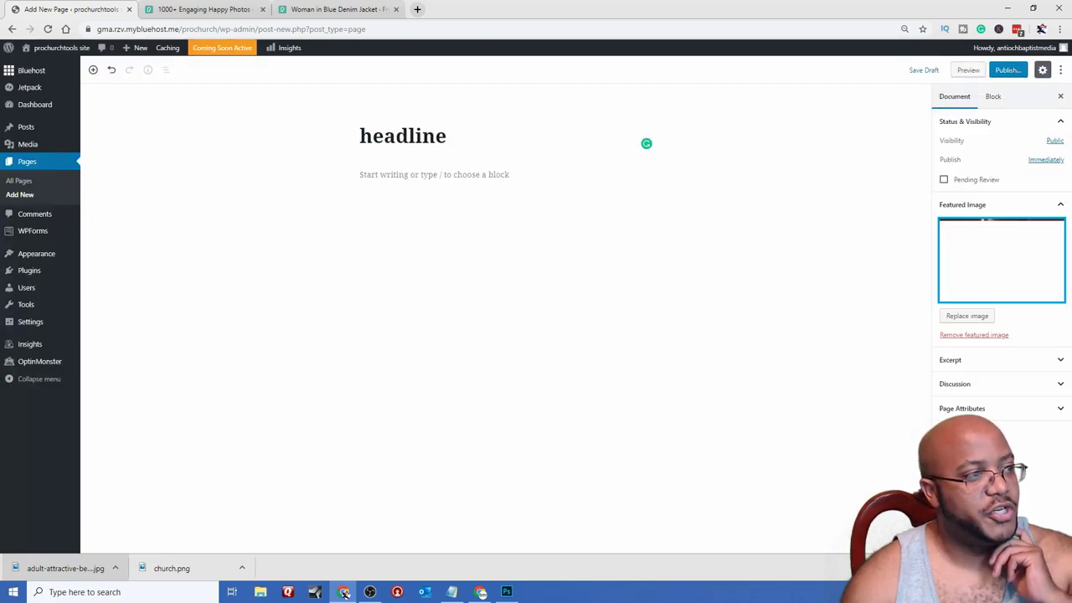
click(1021, 69)
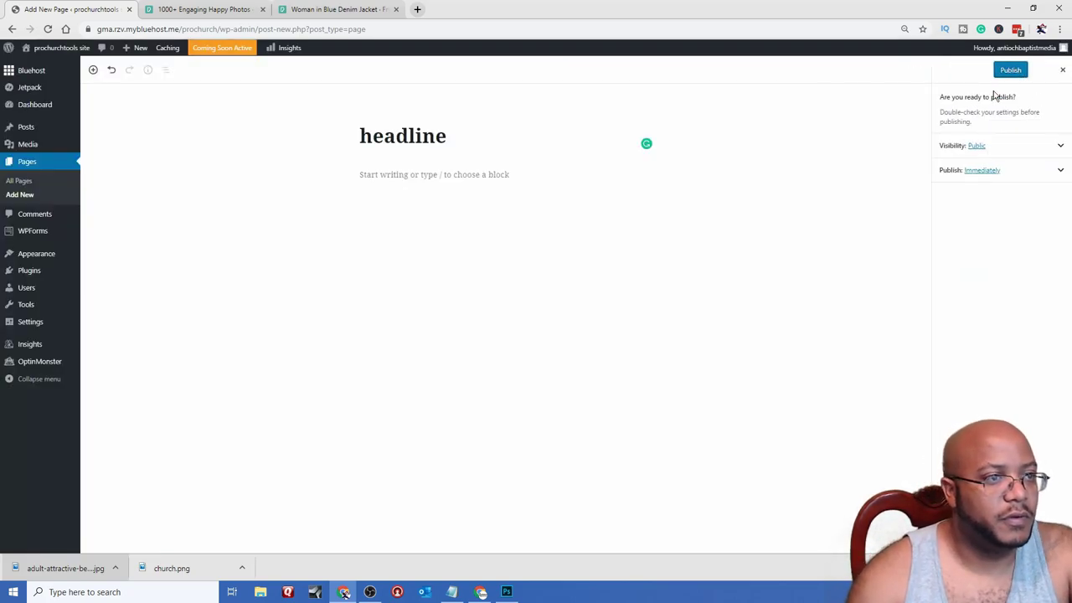
click(1005, 70)
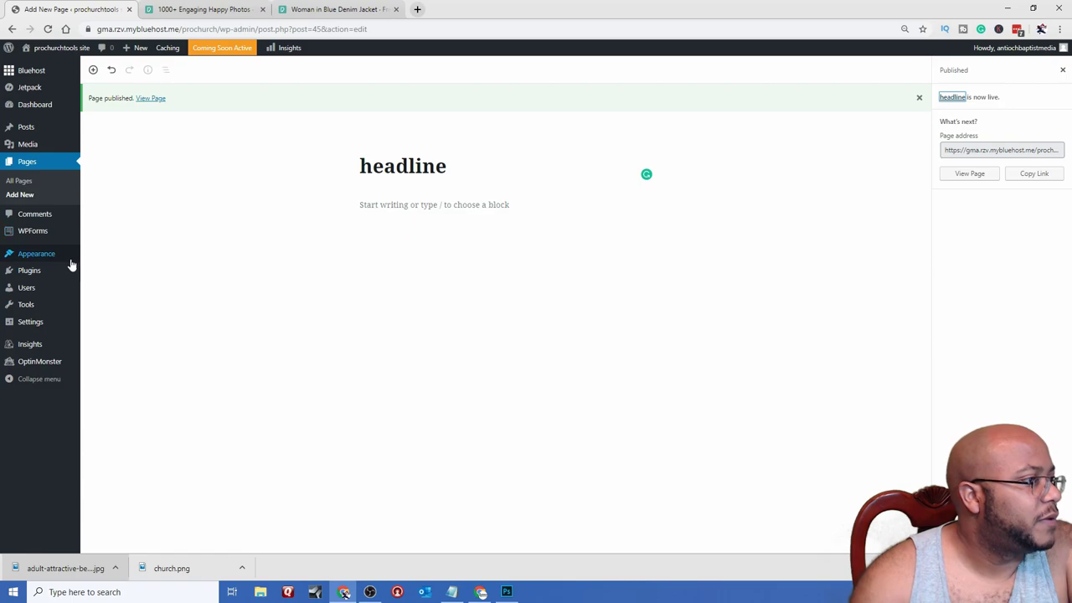
- In the customizer's Slider Settings, use the headline page for slide one, enable the slider, and publish
mouse_move(47, 258)
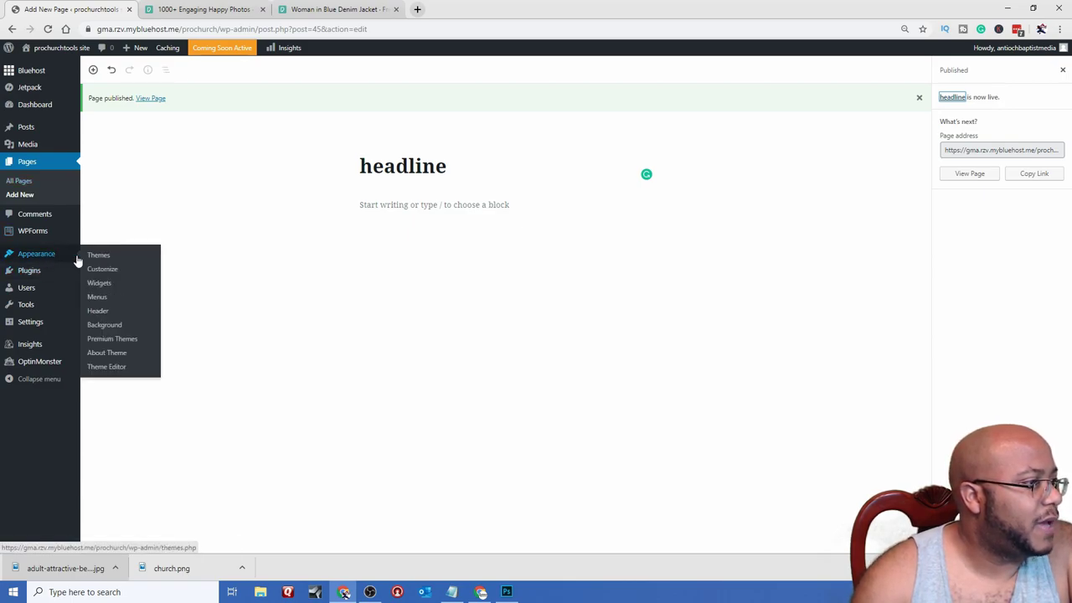
click(99, 272)
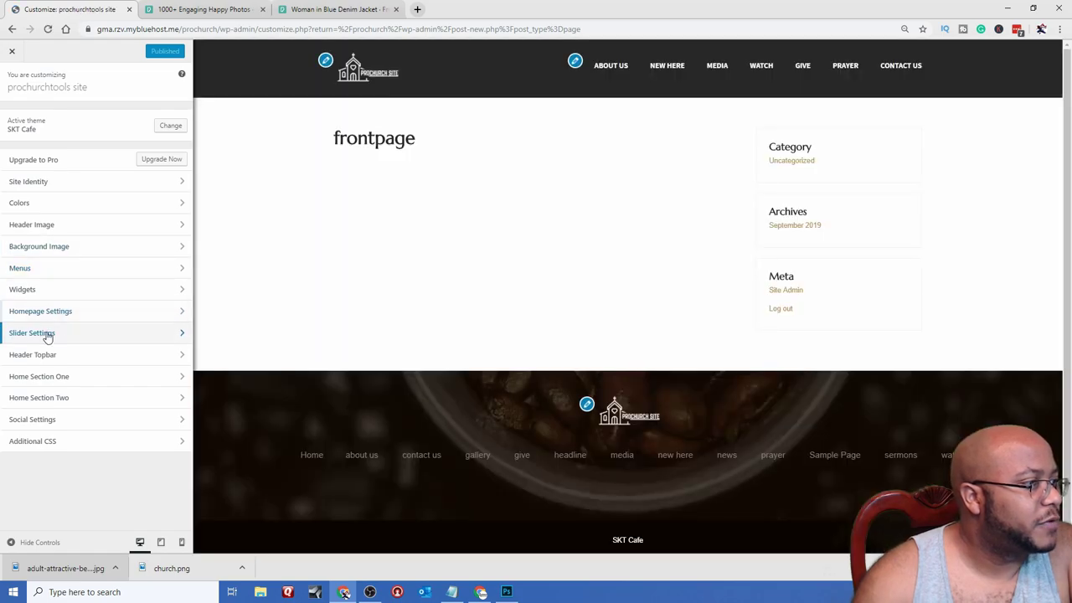
click(56, 334)
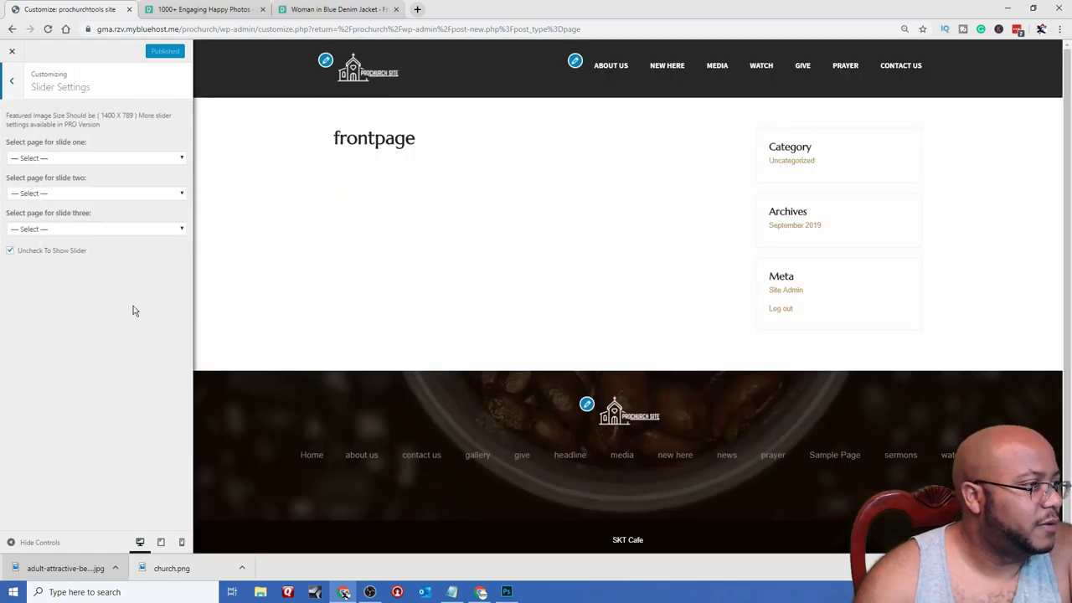
click(109, 157)
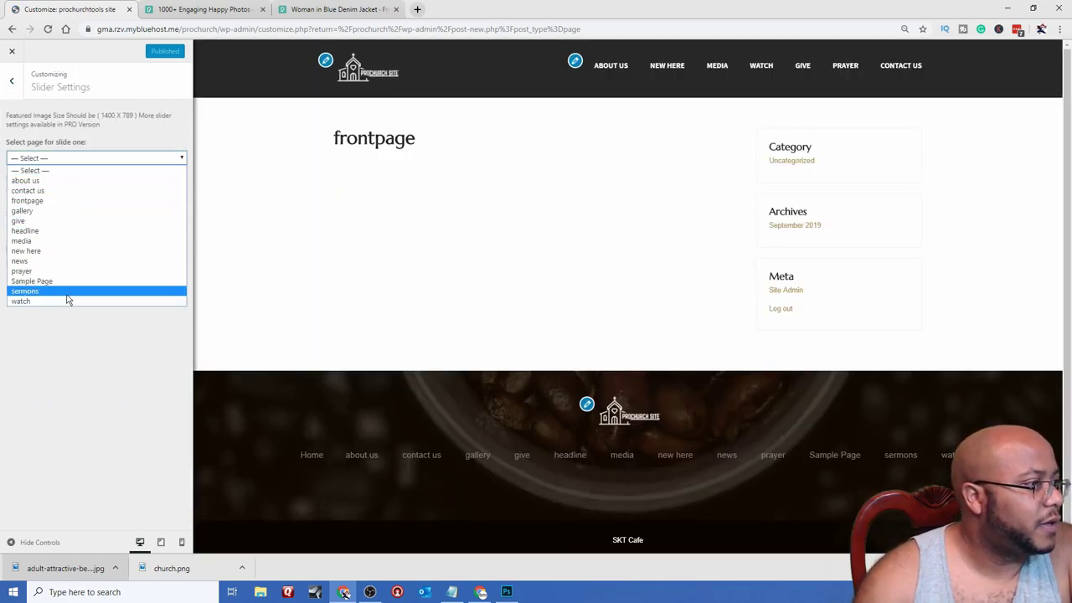
click(59, 231)
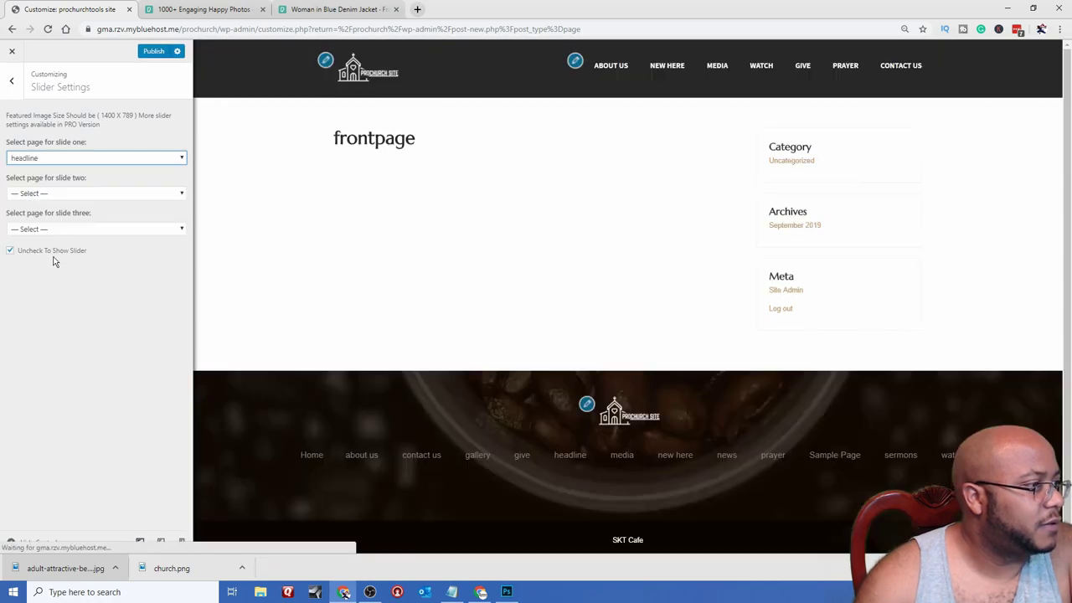
click(55, 251)
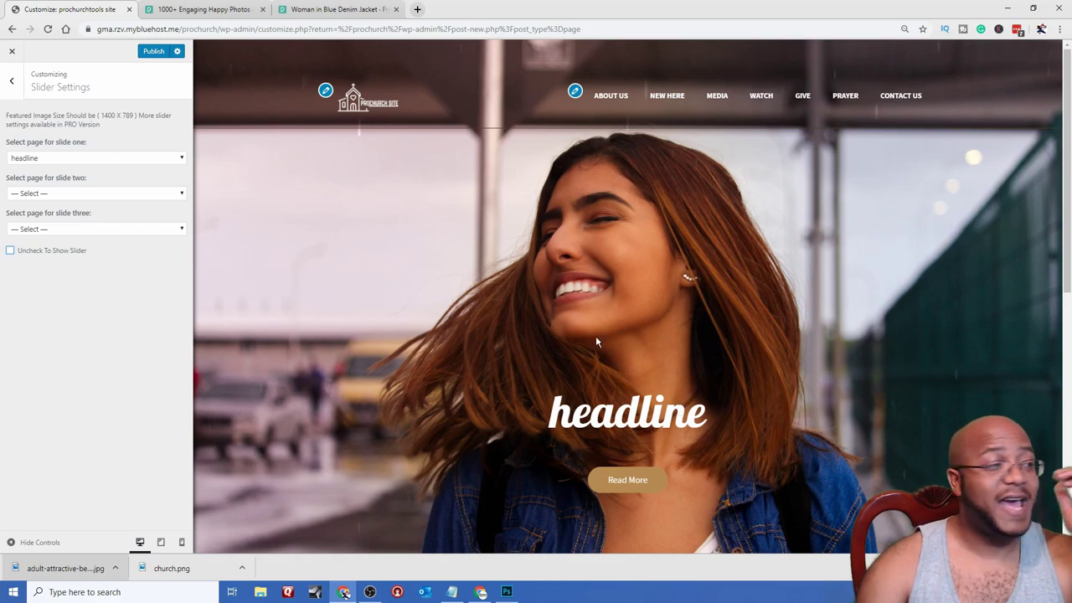
click(148, 52)
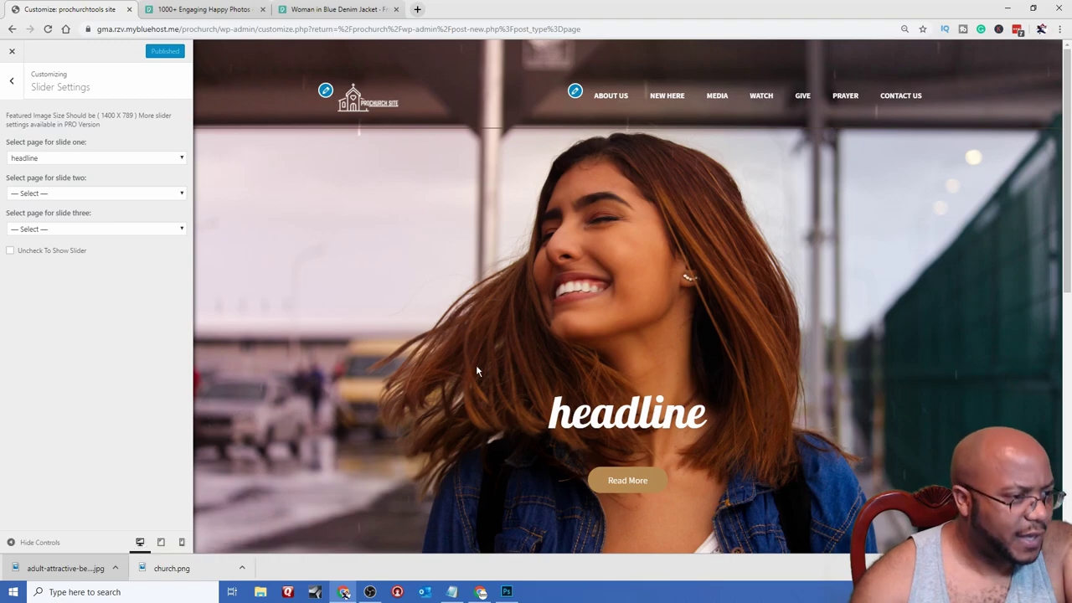
- Try assigning the main menu to the Footer Menu location and reset that location to no selection
scroll(479, 366, down, 3)
scroll(482, 367, down, 3)
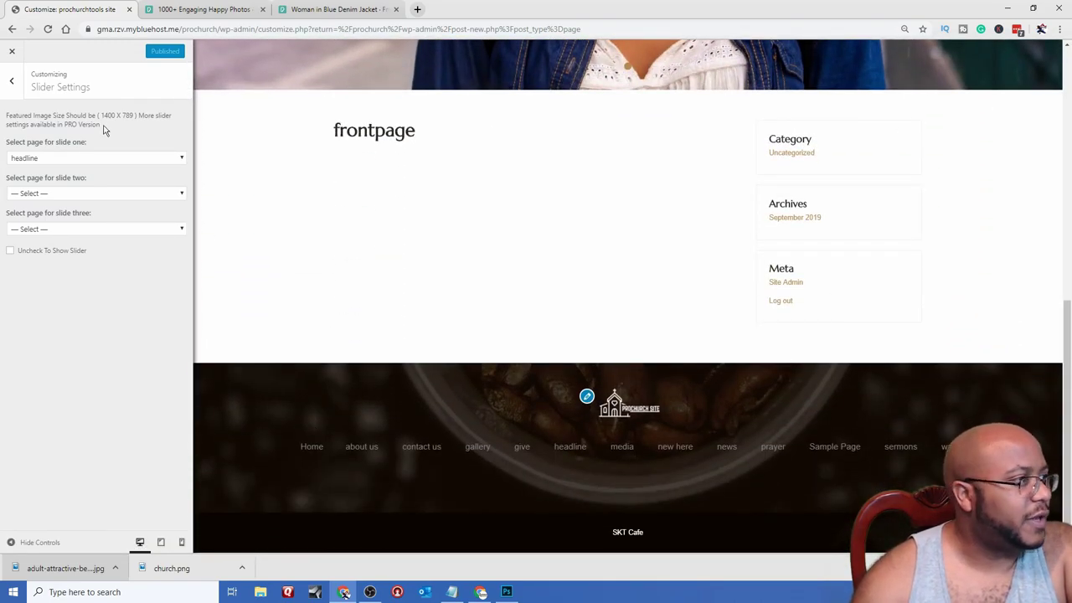
click(12, 80)
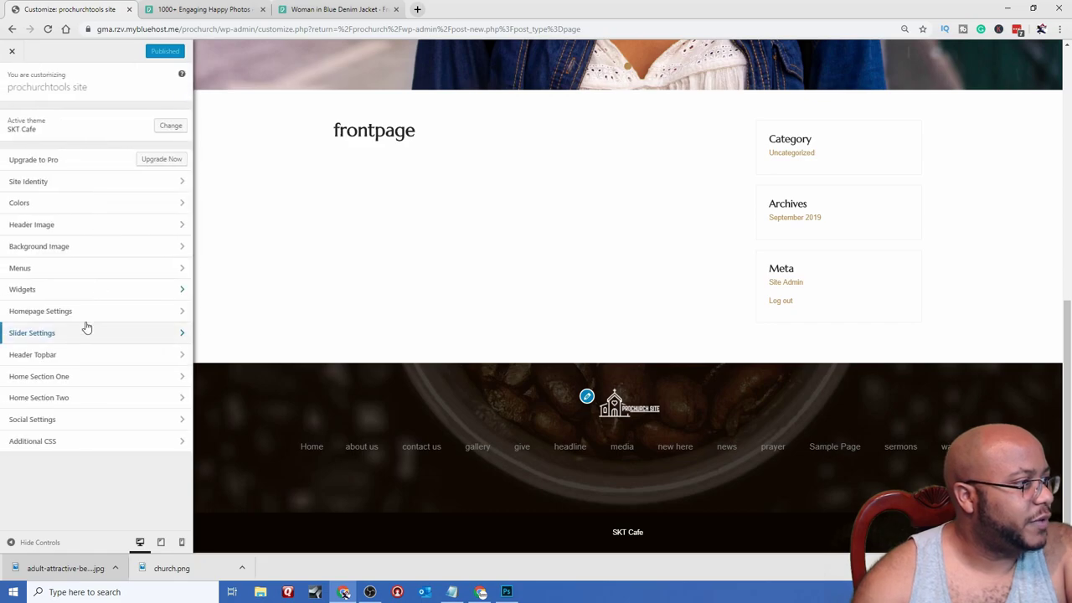
click(30, 272)
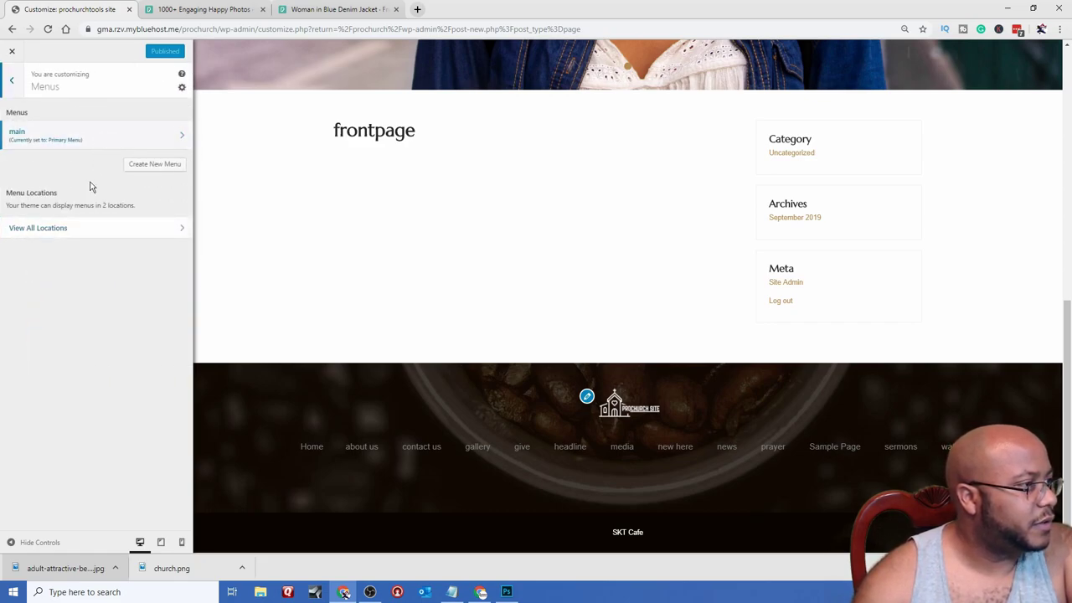
click(82, 226)
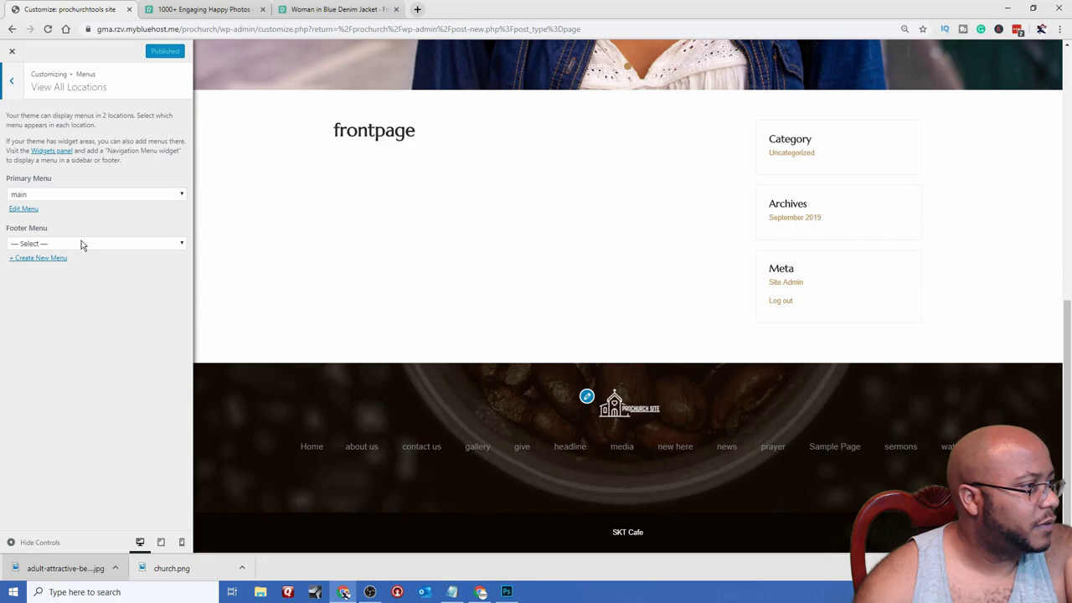
click(81, 245)
click(67, 265)
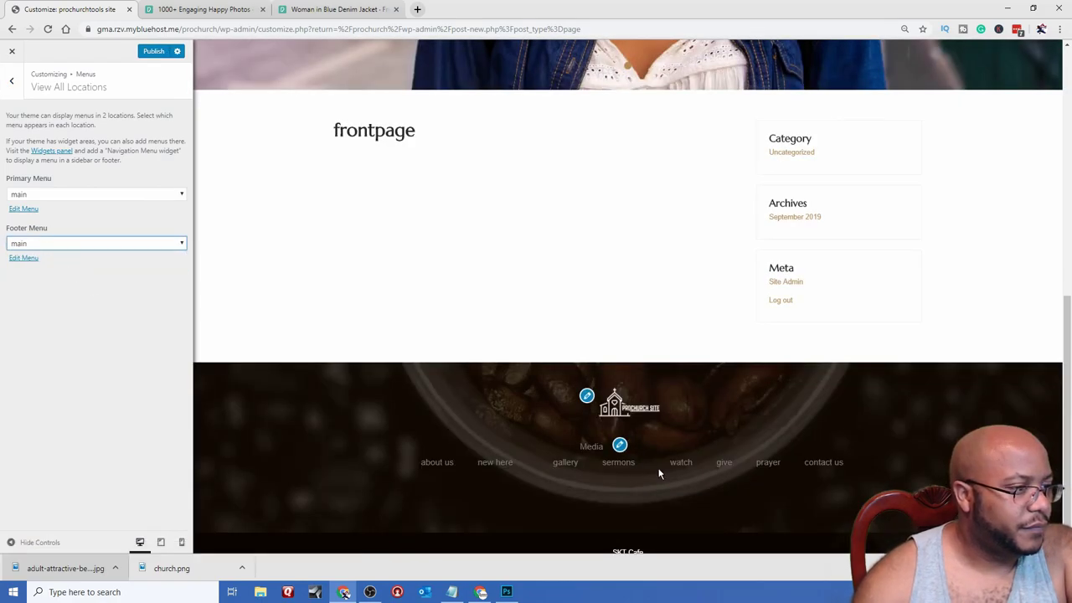
click(69, 243)
click(34, 255)
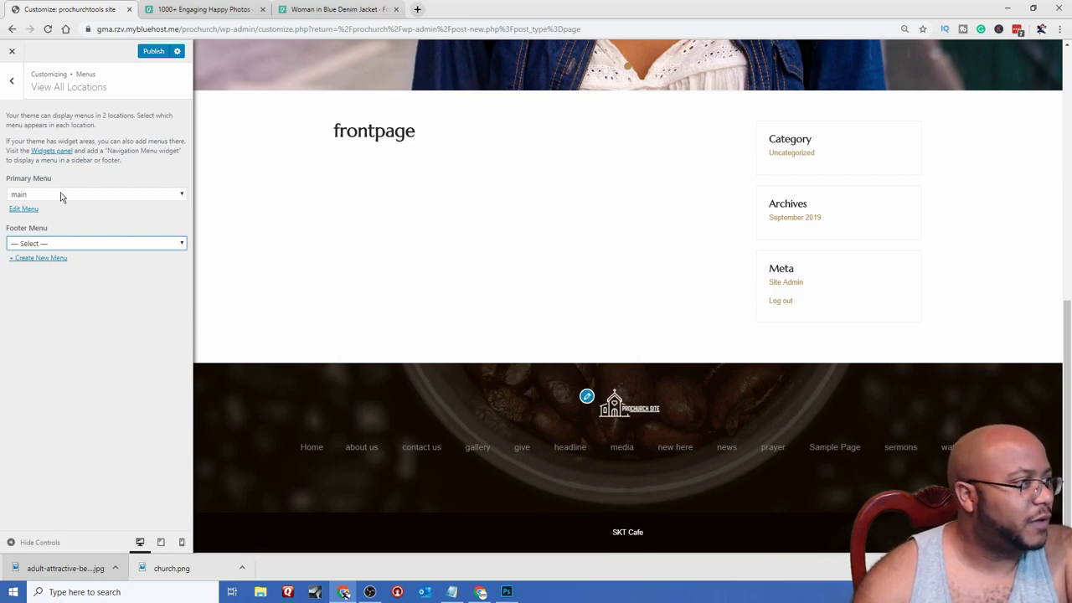
click(12, 80)
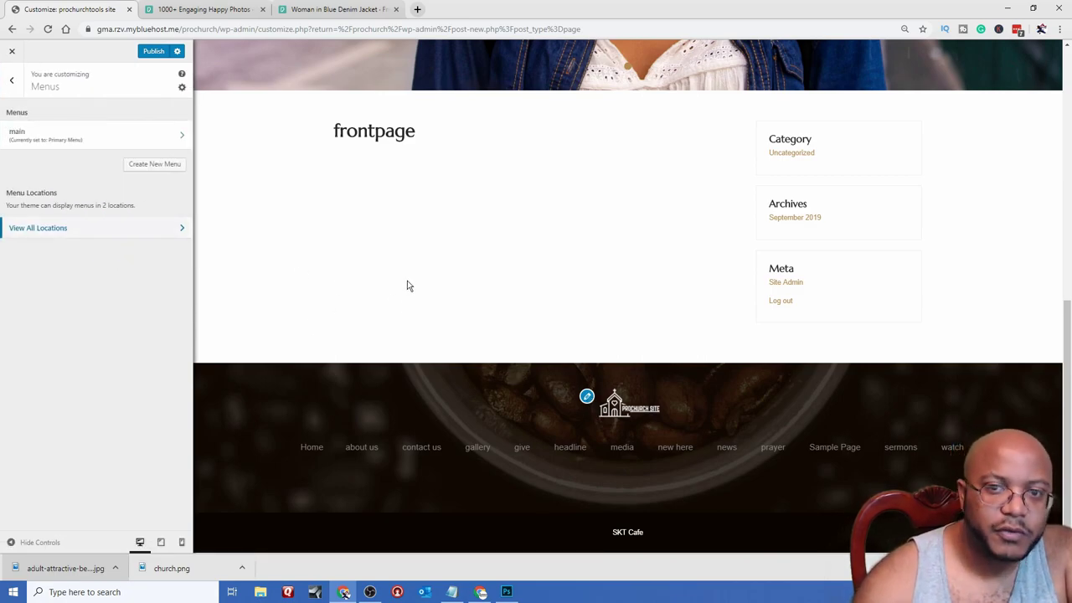
click(12, 81)
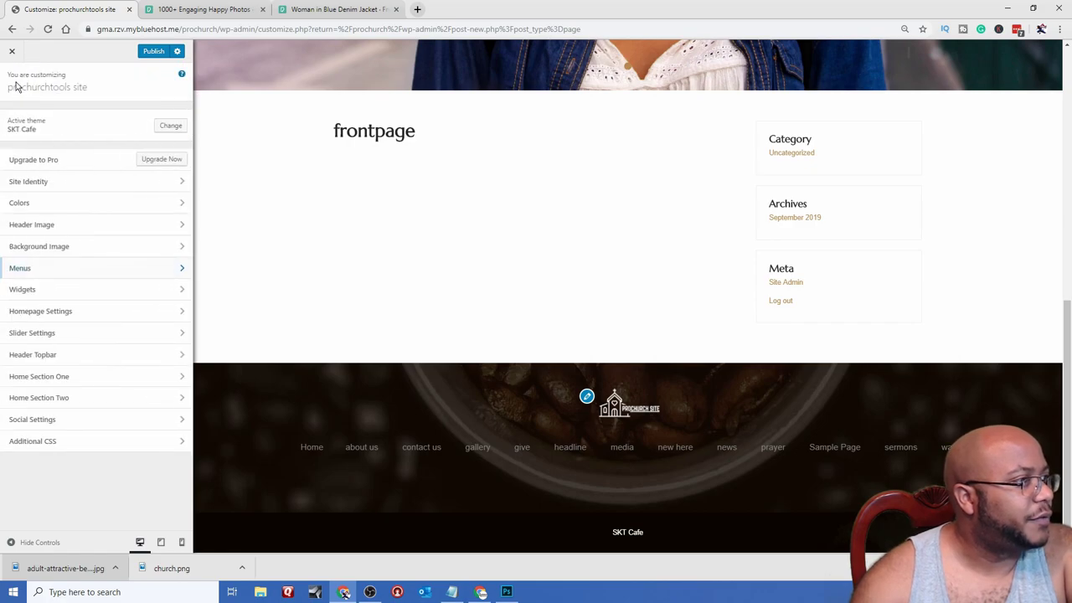
- Publish the customizer state, review the homepage slide in the preview, and leave the customizer
click(149, 52)
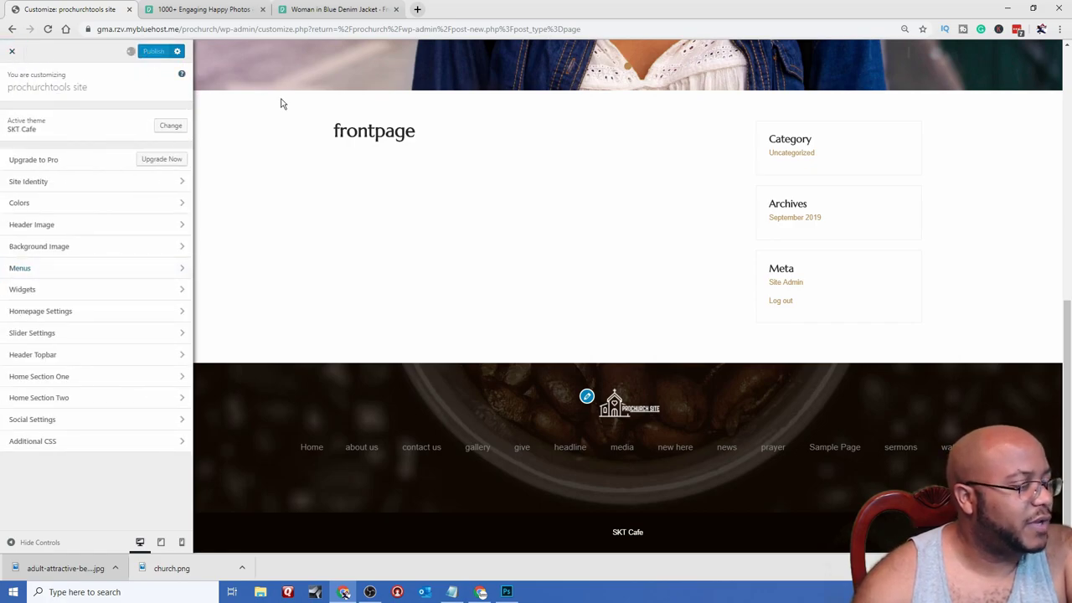
scroll(528, 383, up, 15)
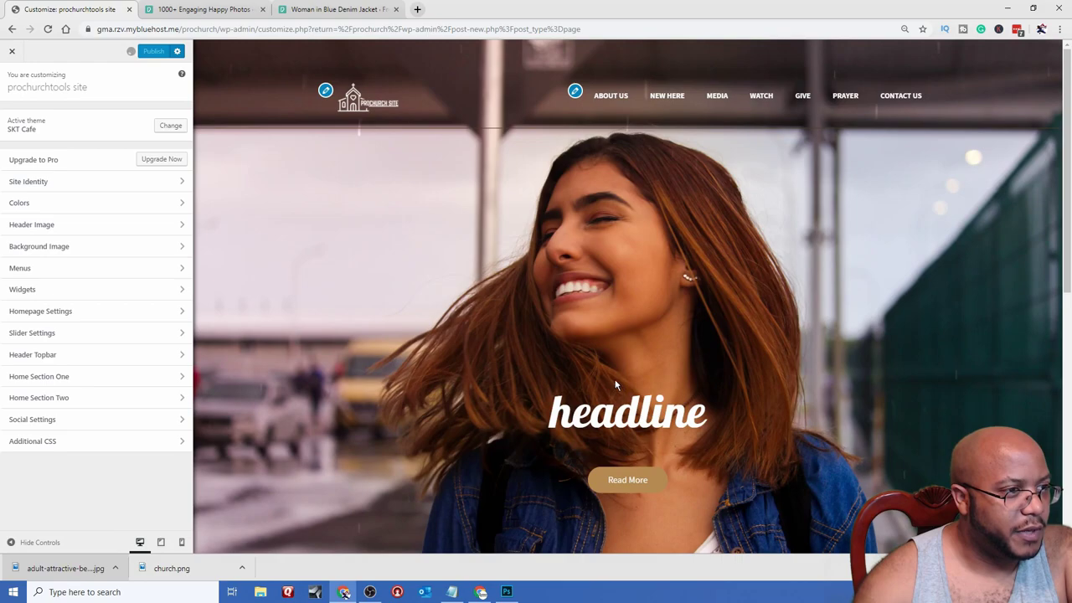
click(11, 51)
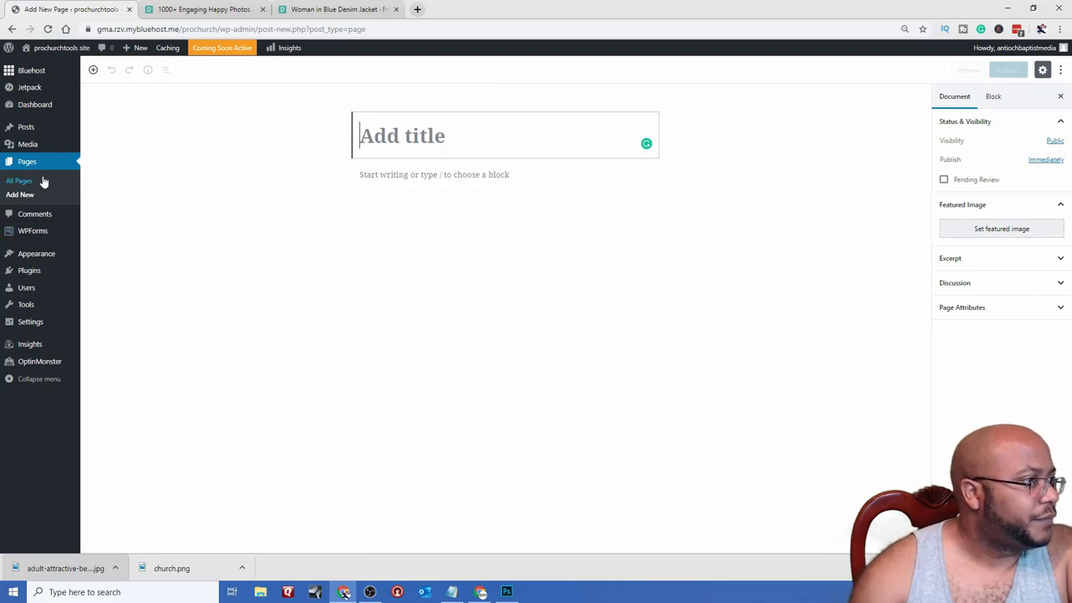
- Sort the list of all pages by date and open the headline page for editing
click(27, 182)
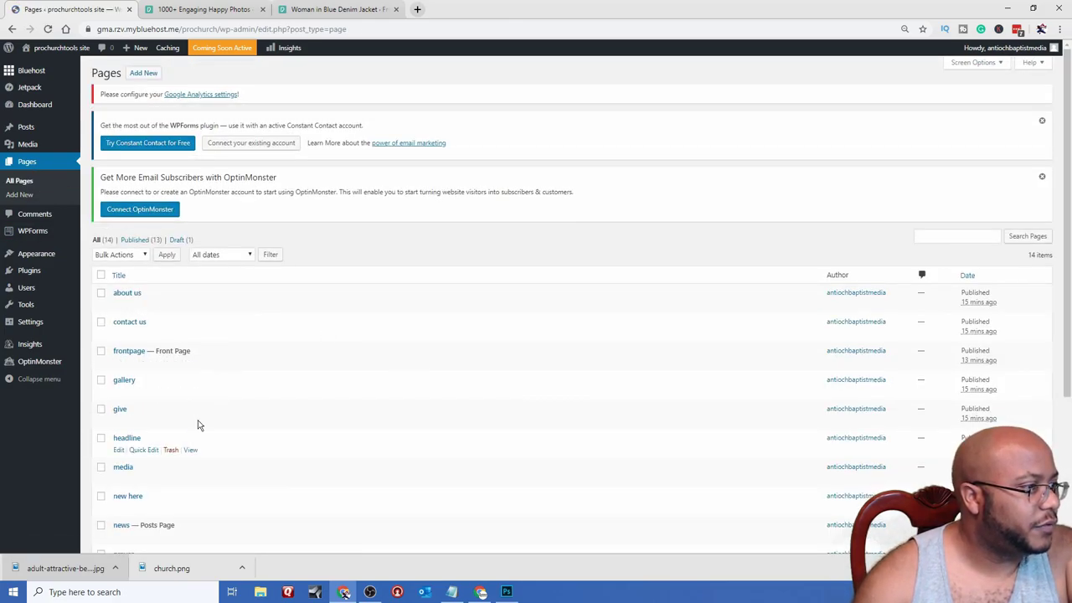
click(978, 283)
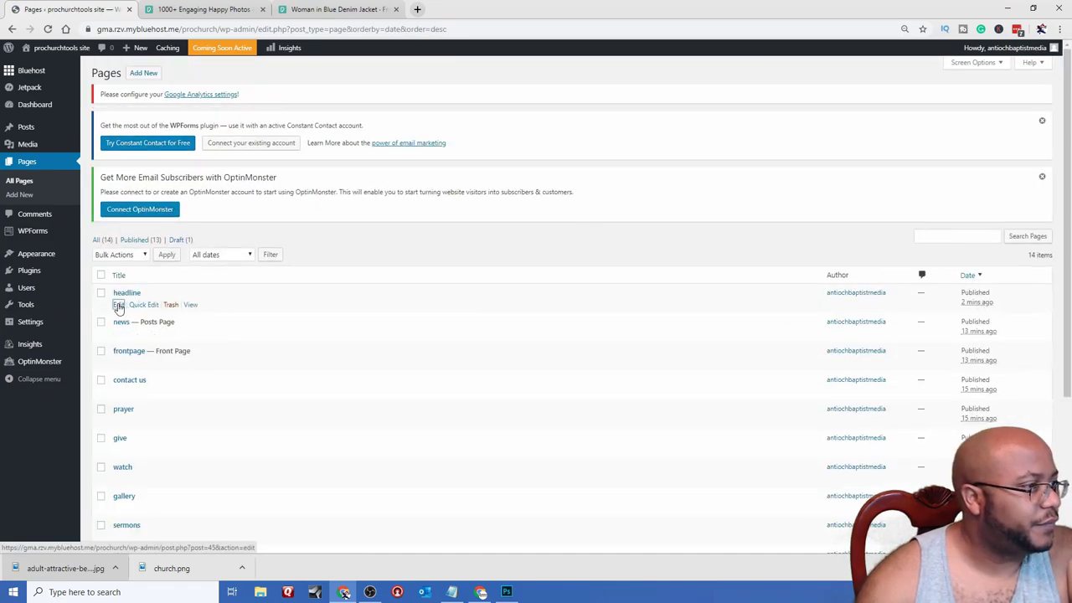
click(118, 307)
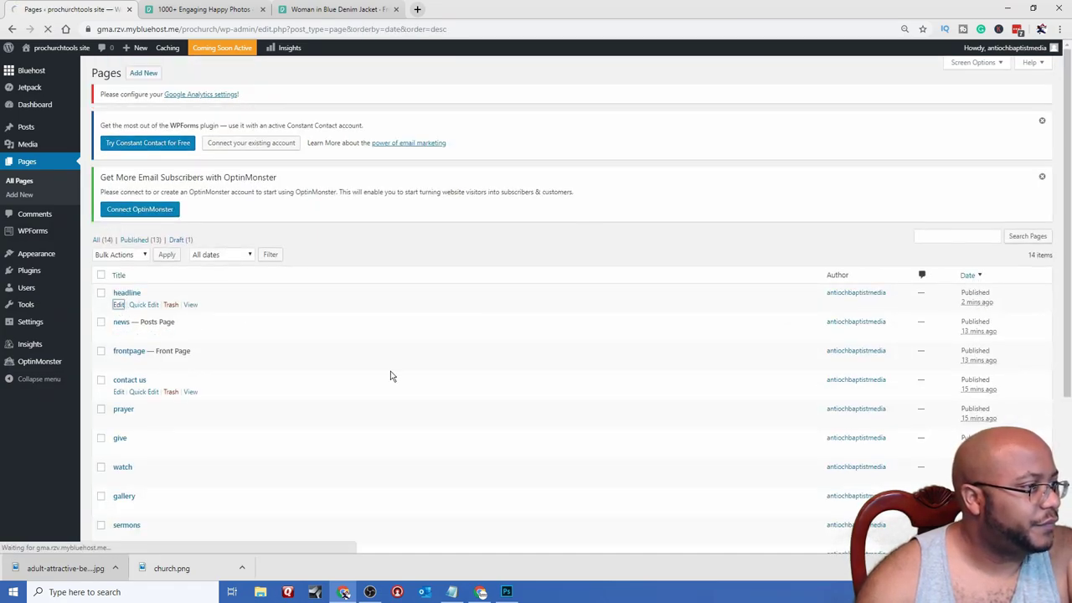
- Check the headline example in the church website templates article, add the paragraph "A safe place to explore your faith", and update the page
click(481, 593)
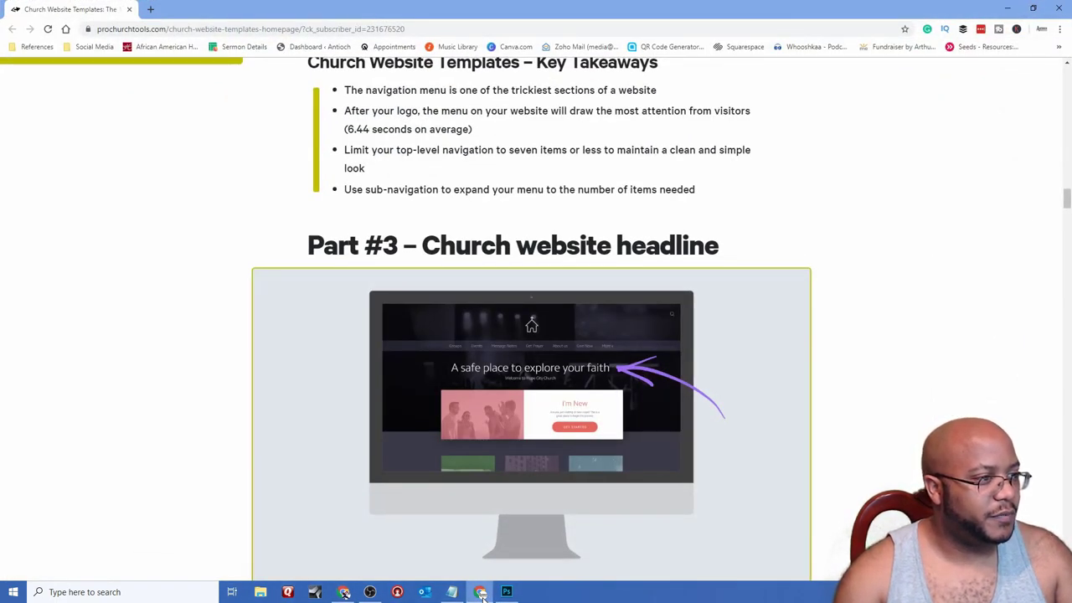
click(481, 592)
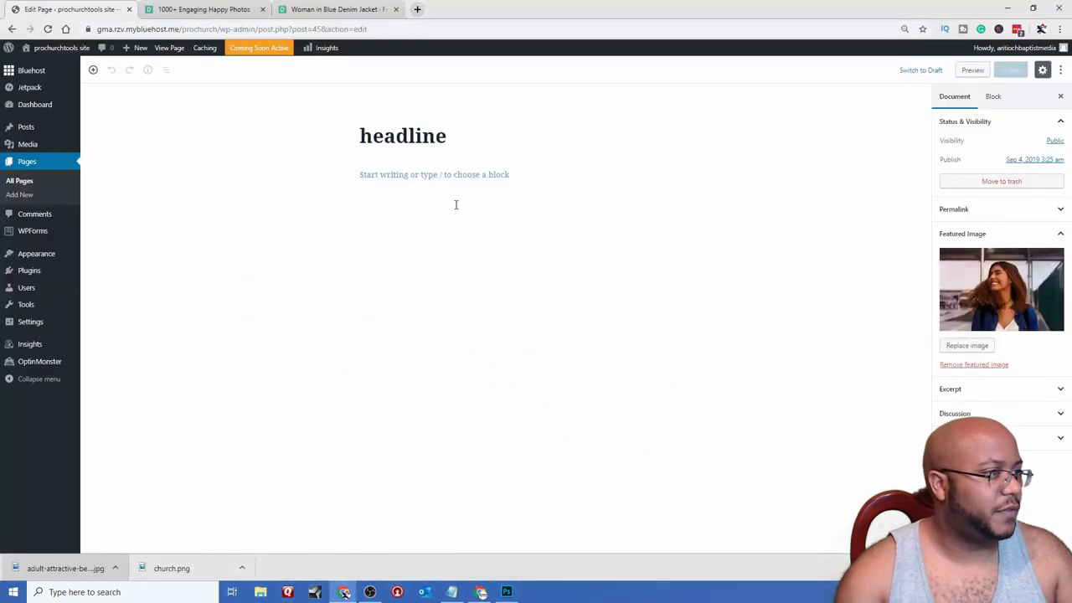
click(470, 176)
text(A s)
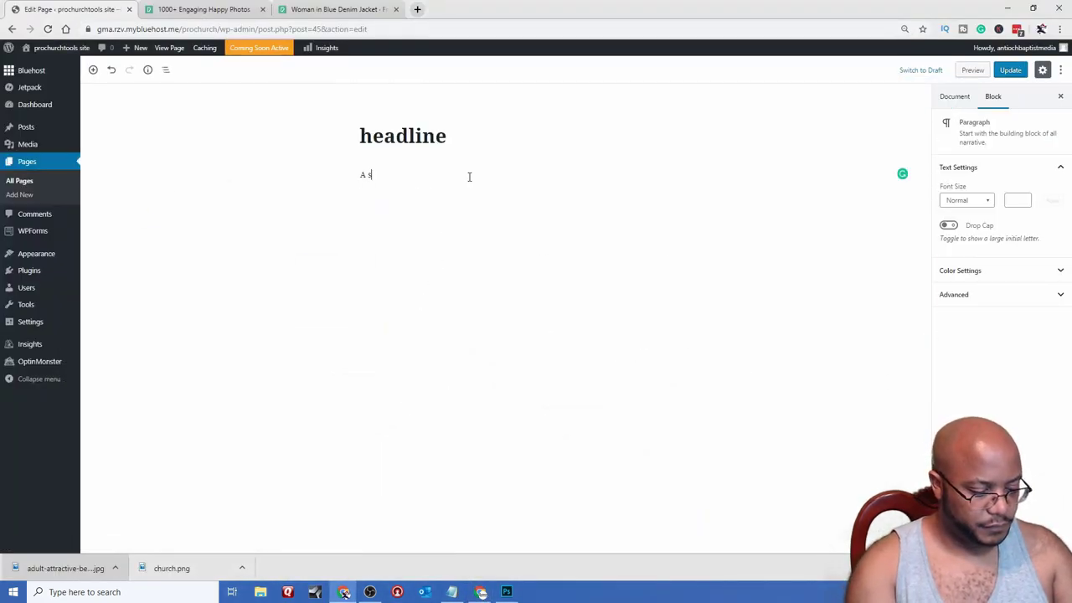
text(afe place to explore yo)
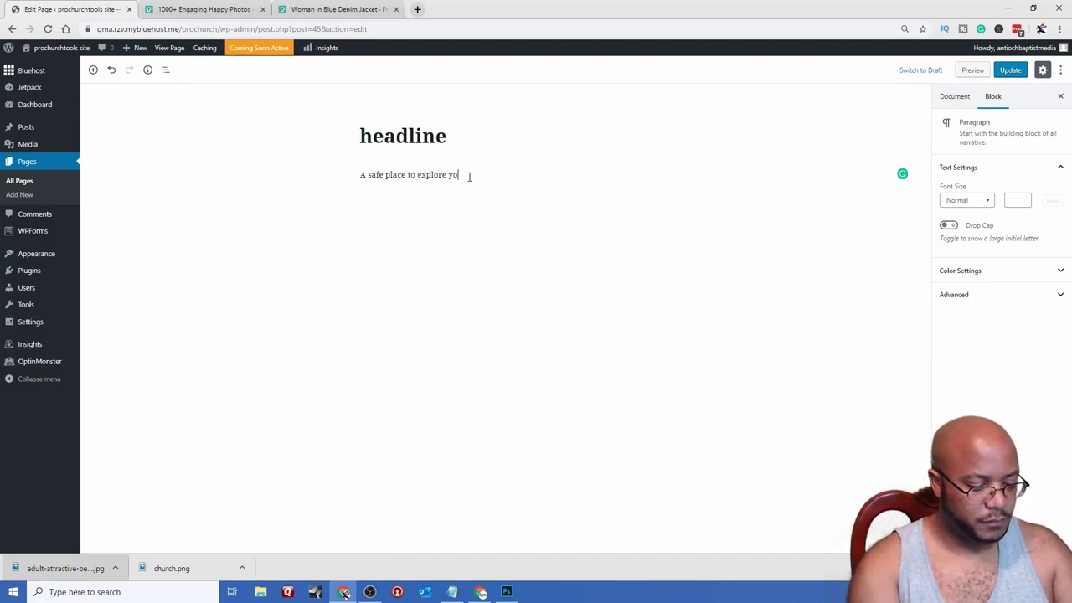
text(th)
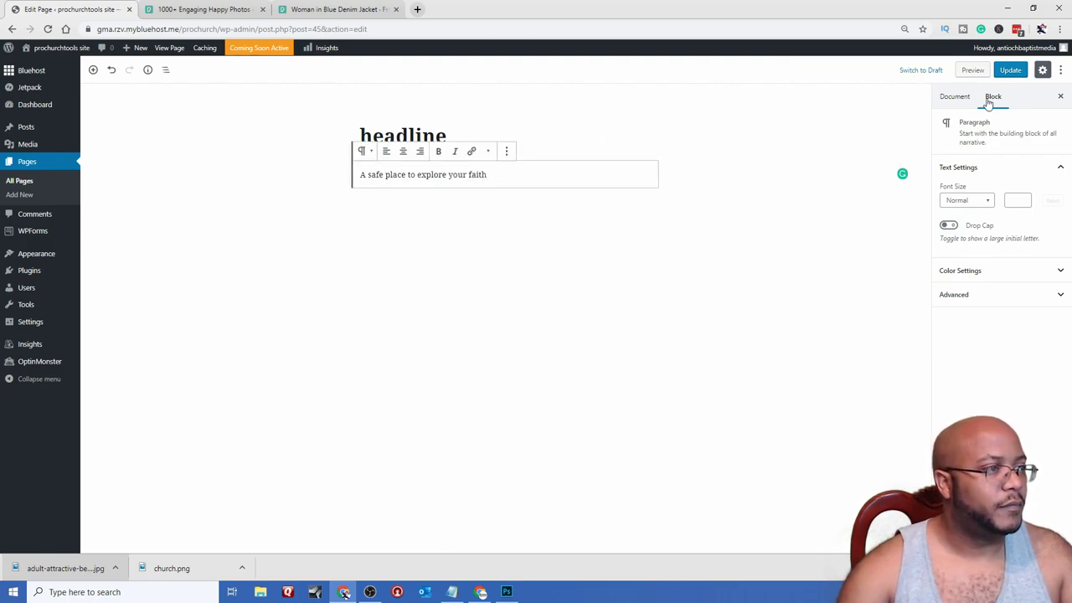
click(1012, 70)
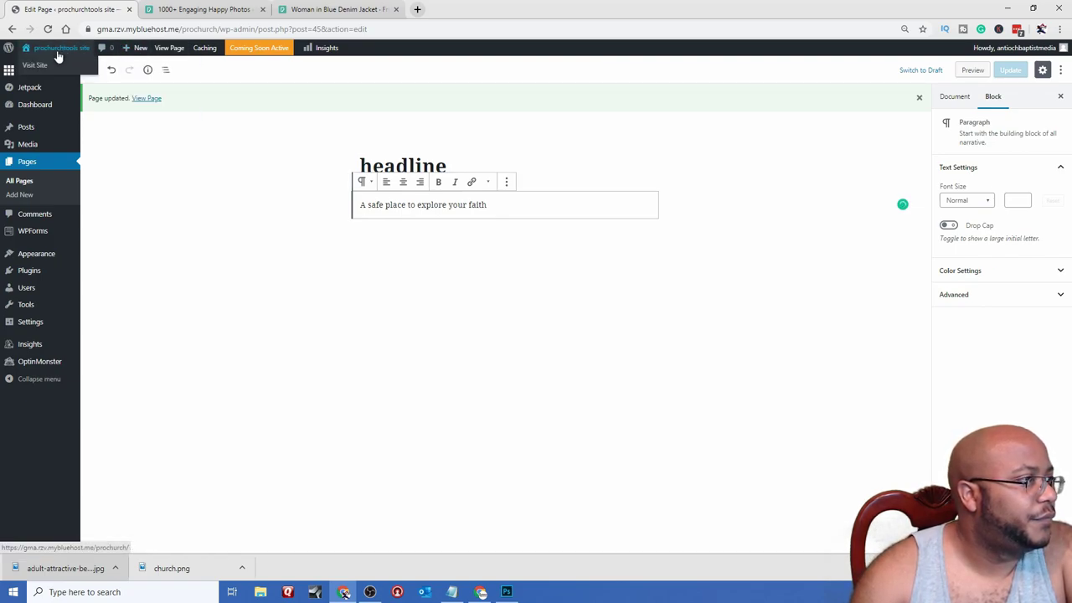
- Open the live site in a new tab, close the two stock photo tabs, and review the headline slide
middle_click(56, 67)
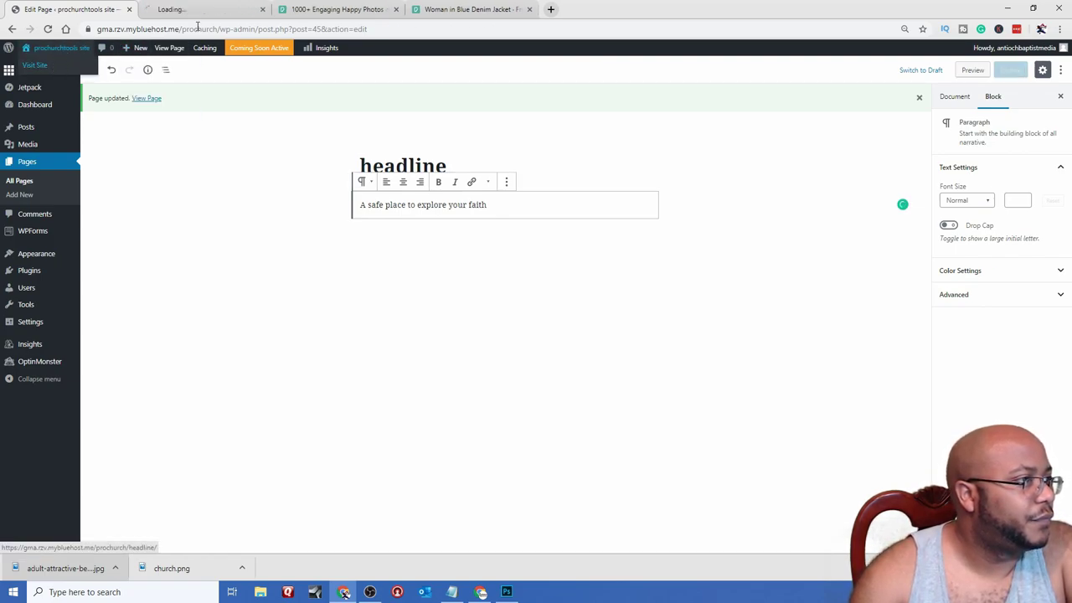
click(396, 9)
click(372, 10)
click(223, 10)
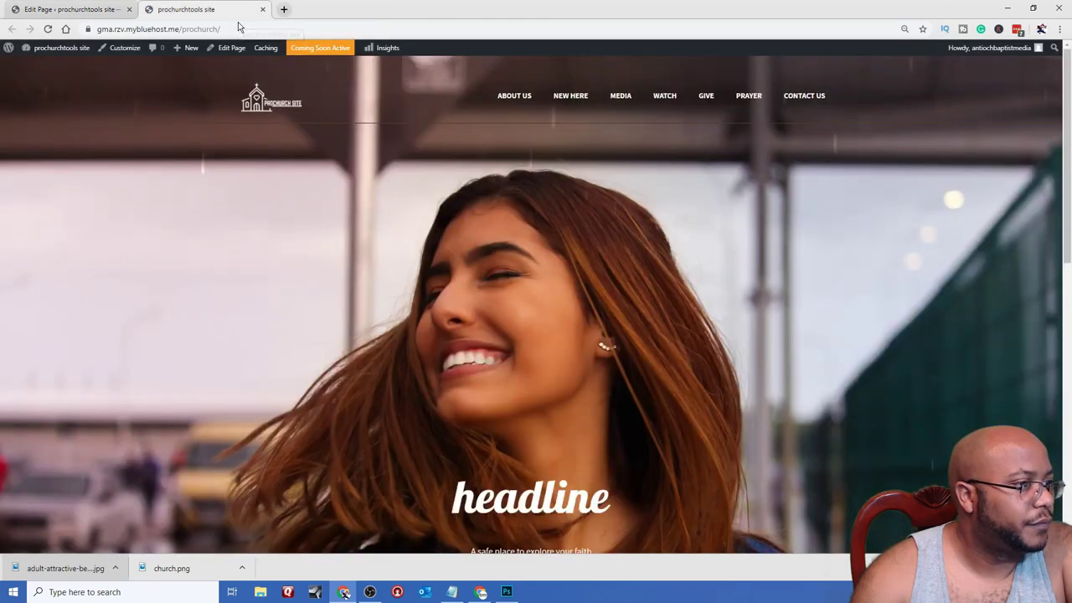
scroll(311, 207, down, 2)
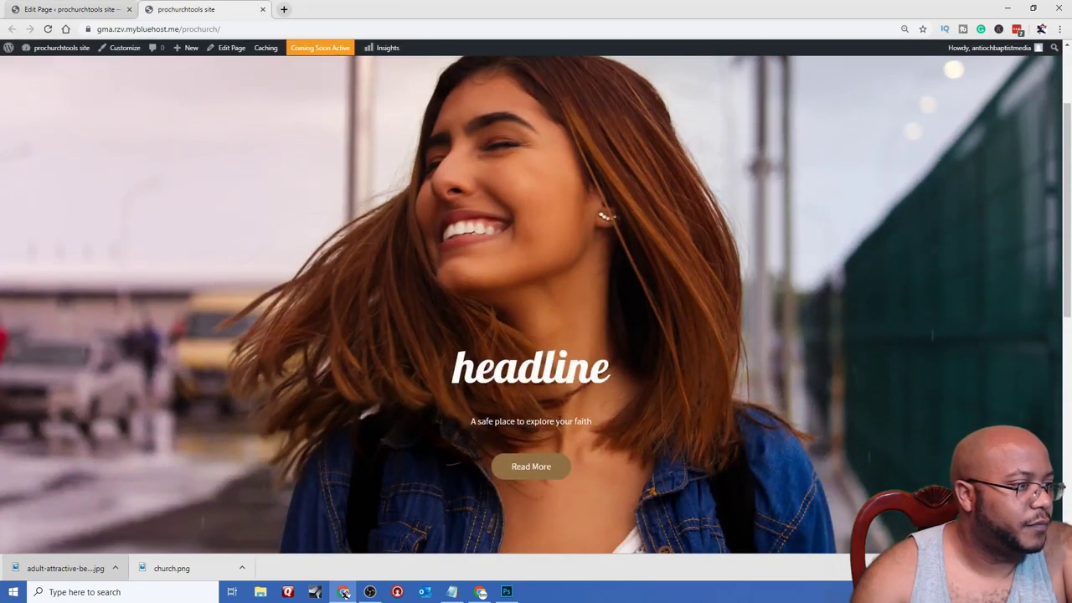
- Replace the headline page's title with the copied paragraph text "A safe place to explore your faith"
click(73, 6)
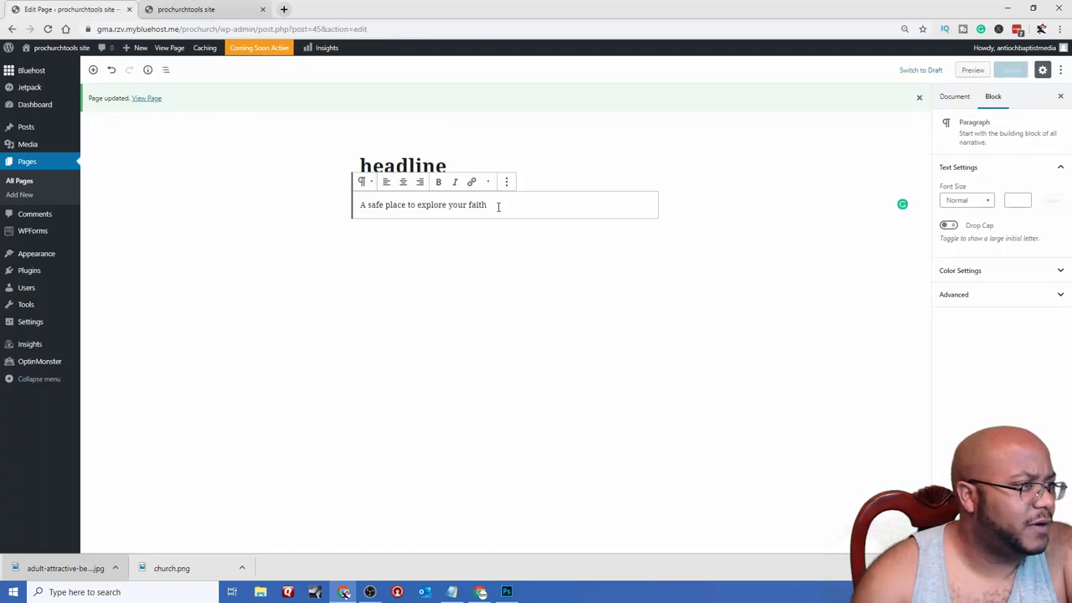
drag(498, 207, 339, 204)
key(ctrl+c)
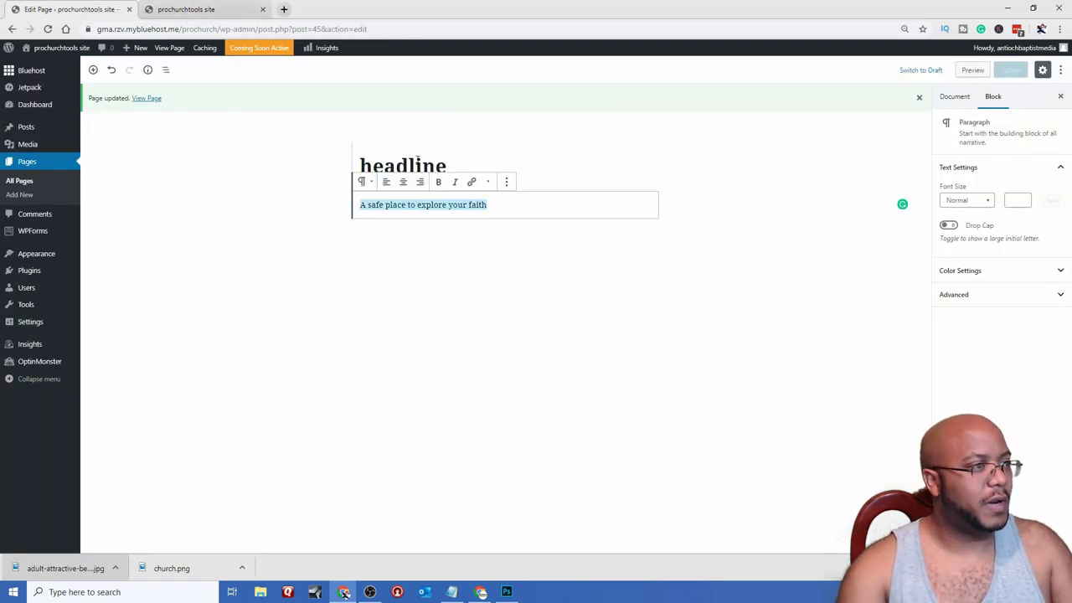
click(445, 160)
drag(444, 160, 361, 164)
key(ctrl+v)
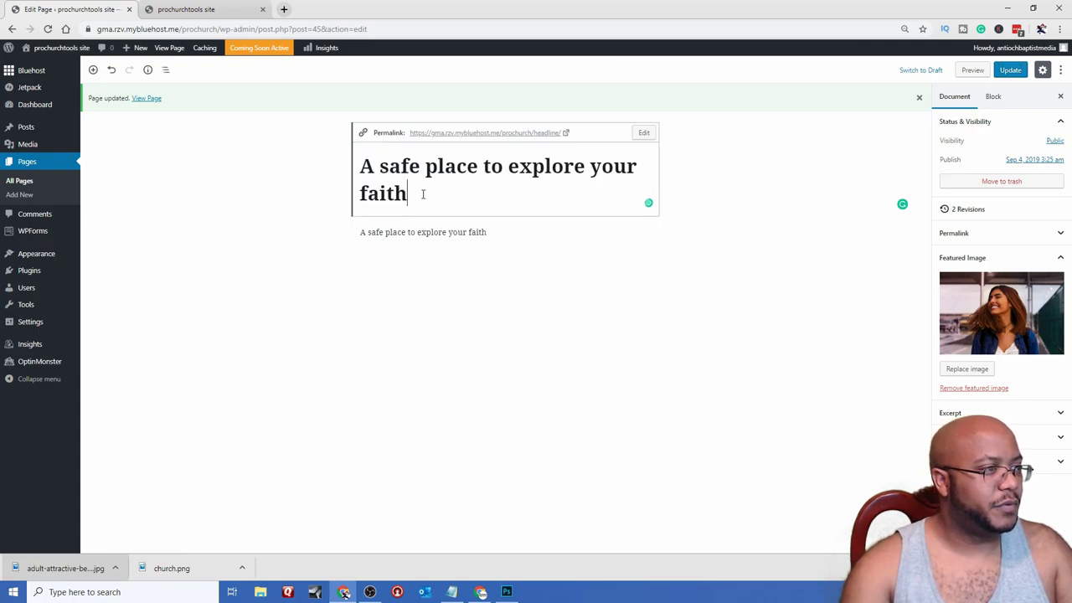
- Delete the duplicate paragraph text below the title and update the page
drag(500, 233, 359, 234)
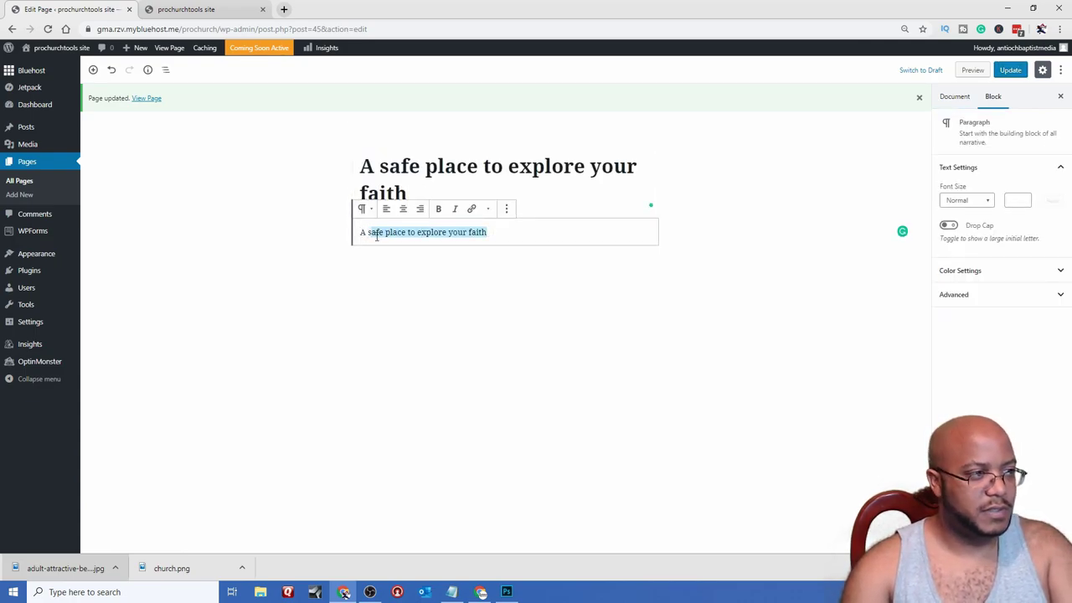
key(BackSpace)
key(BackSpace)
key(BackSpace)
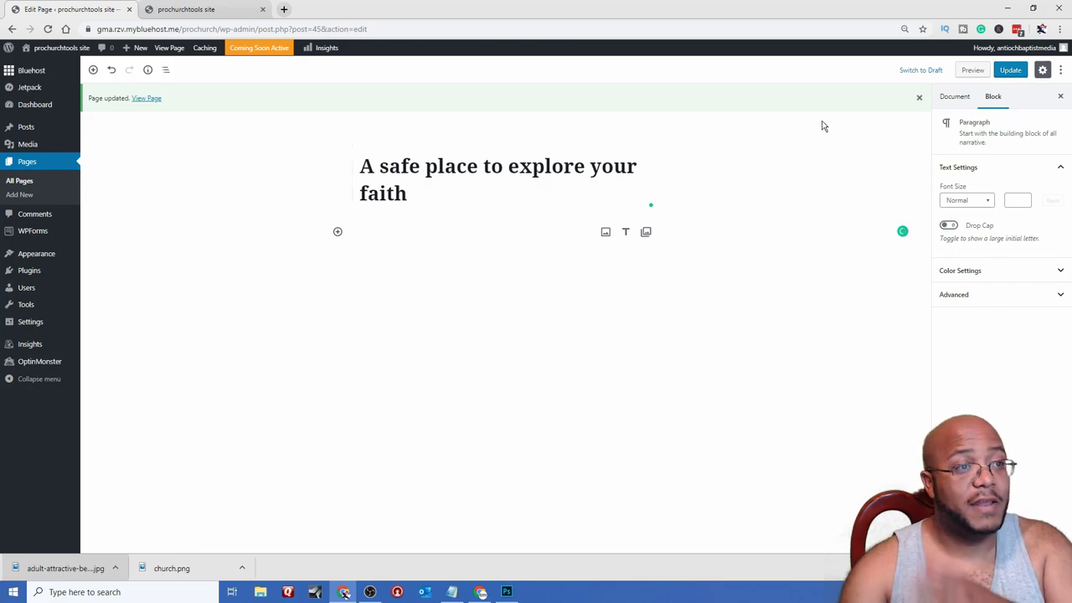
click(1012, 72)
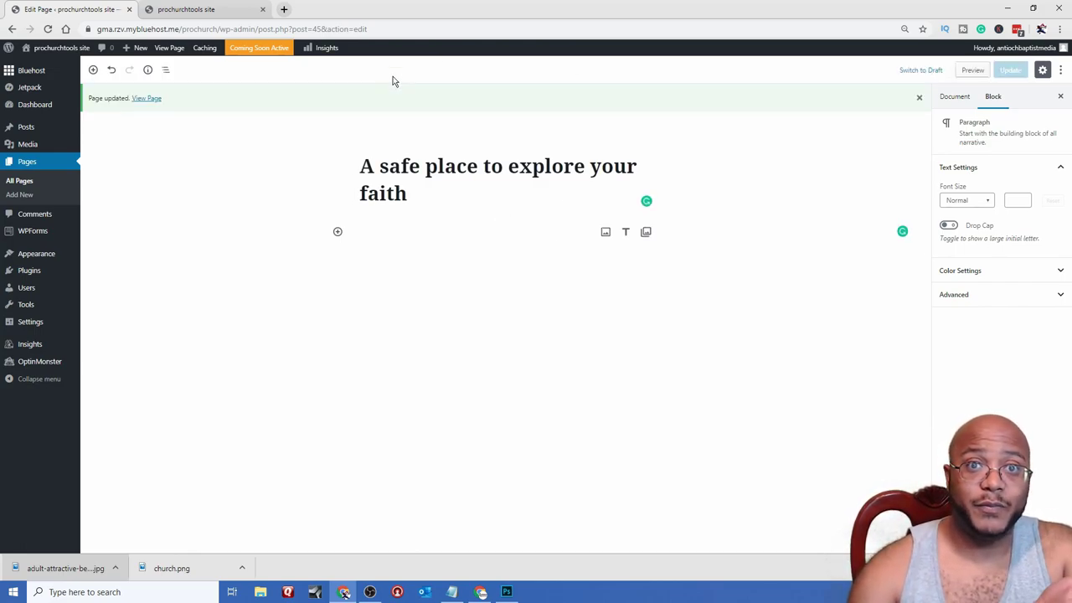
- Reload the live homepage and review the slide with its new title
click(181, 10)
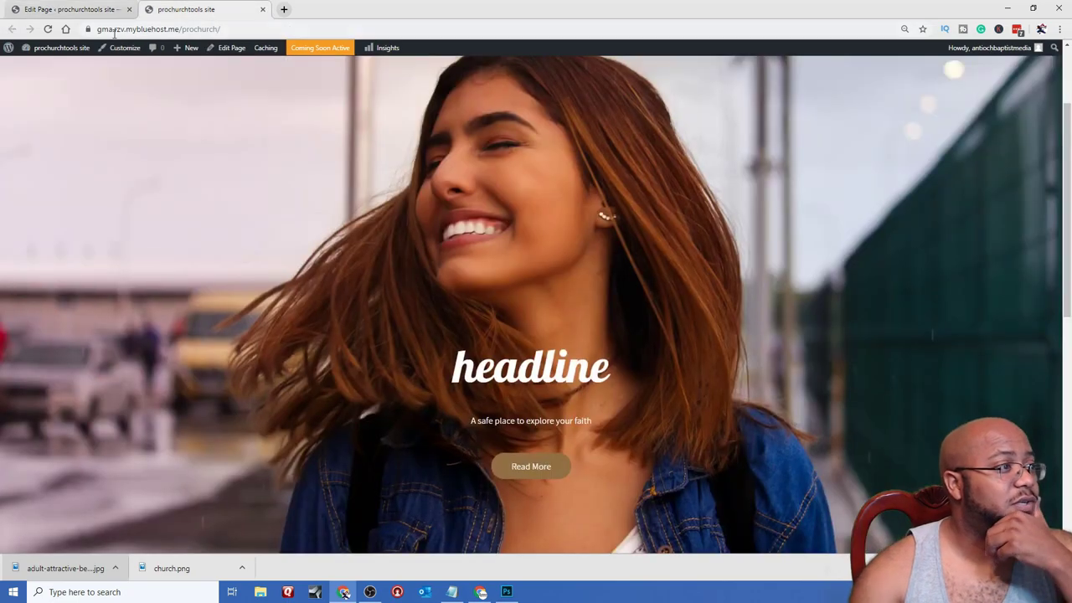
click(49, 31)
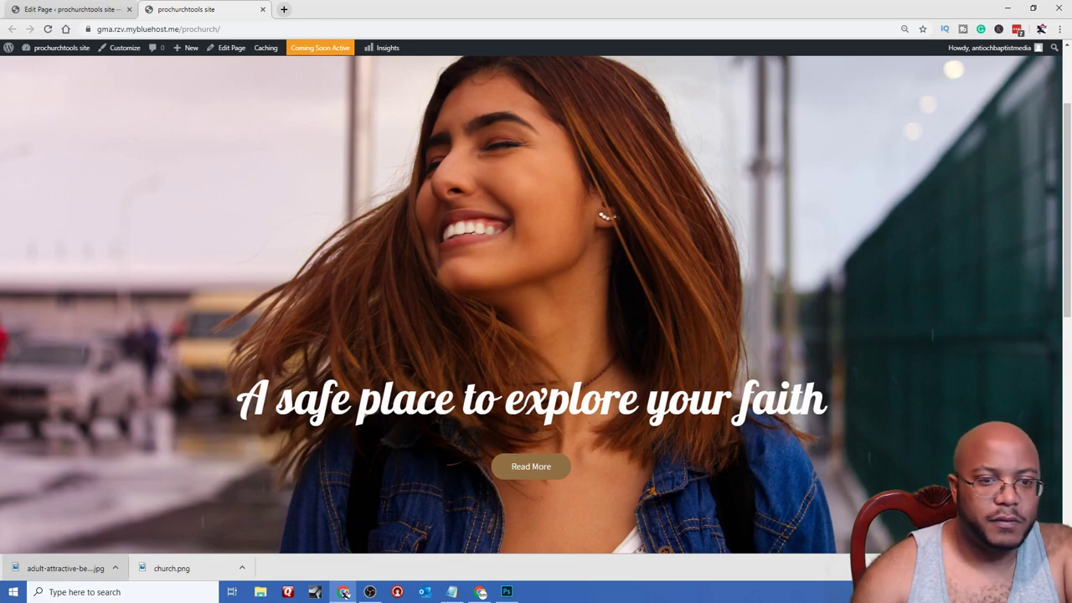
scroll(460, 470, up, 2)
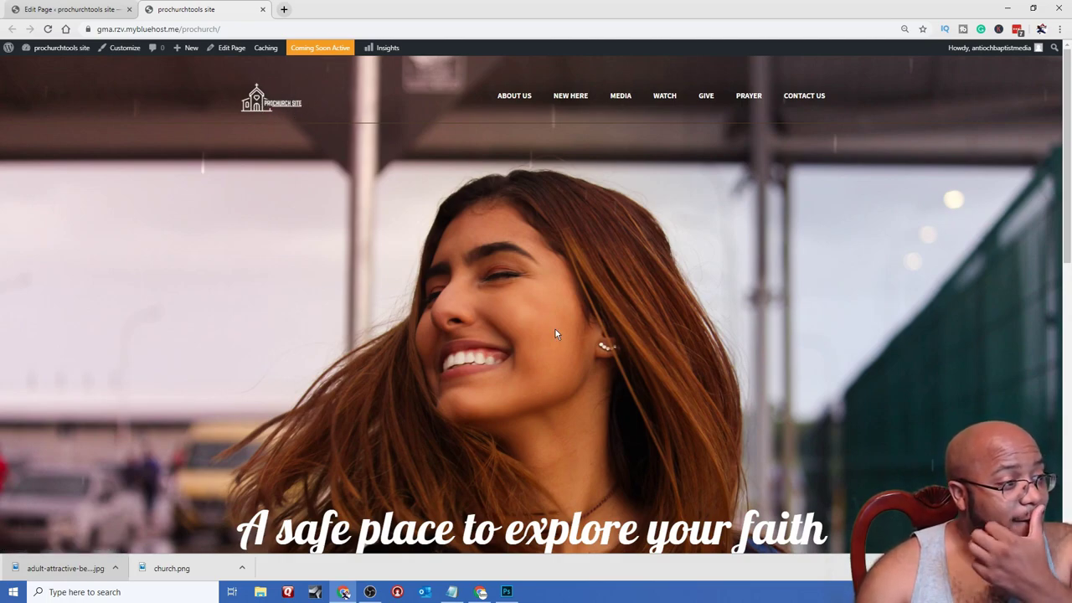
- Try adding prochurch-site-logo.png from the media library as a center-aligned image in the page body and update the page
click(77, 9)
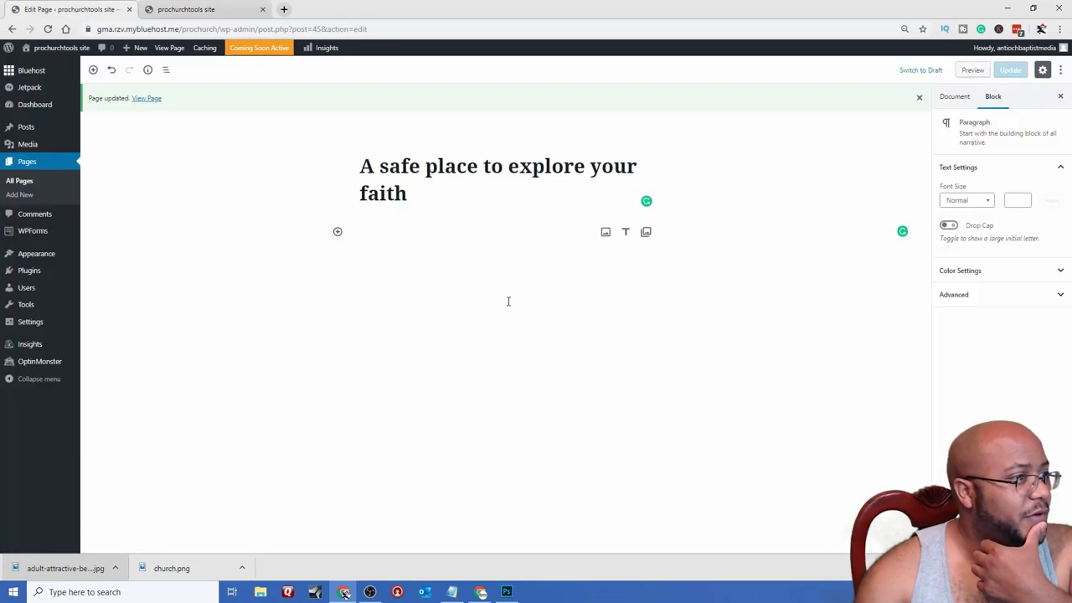
click(604, 234)
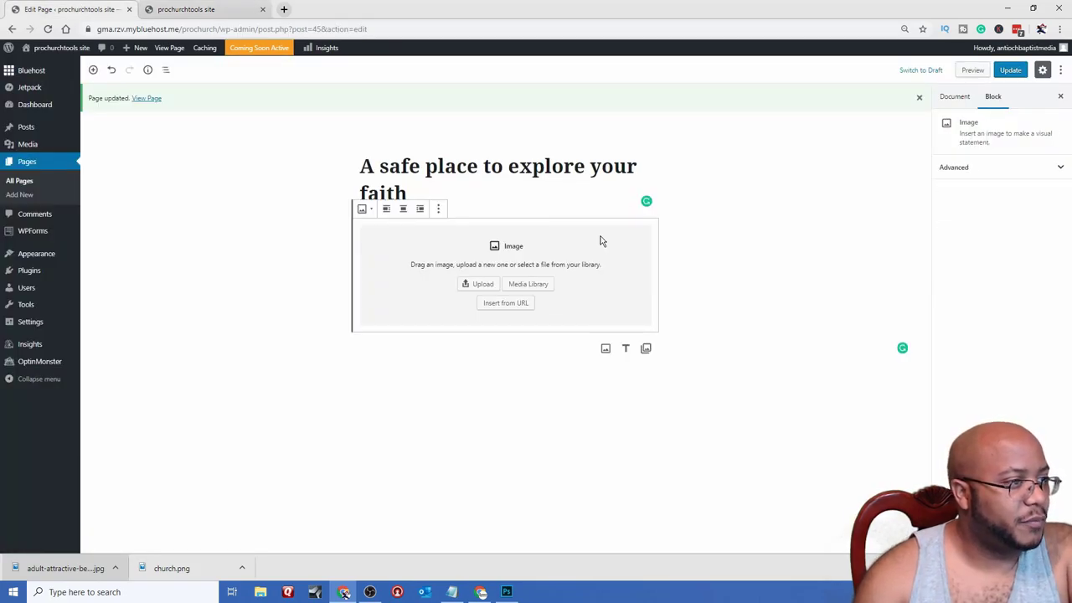
click(530, 285)
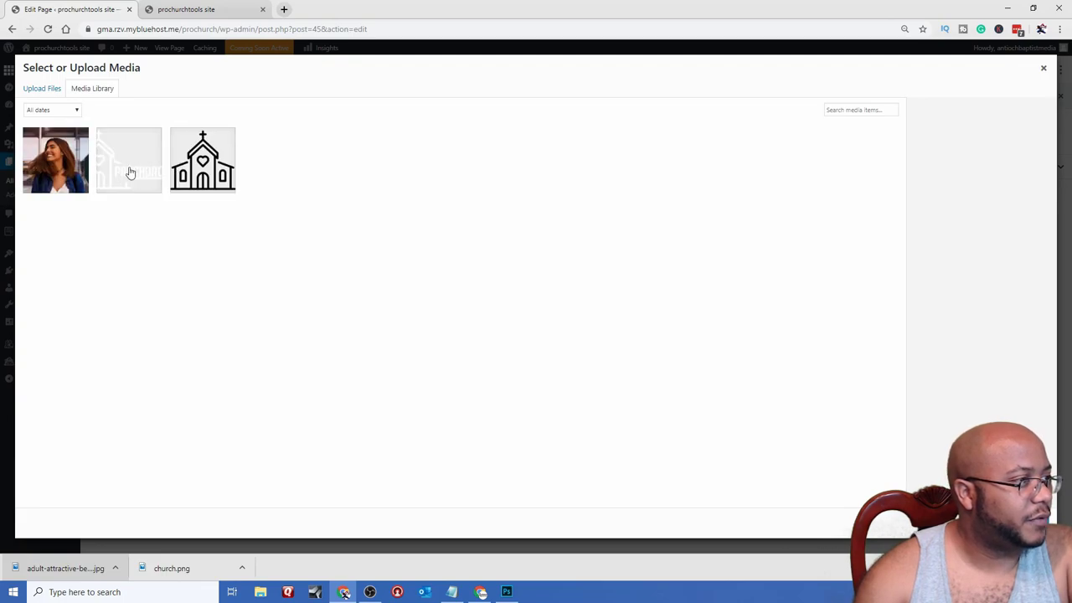
click(130, 173)
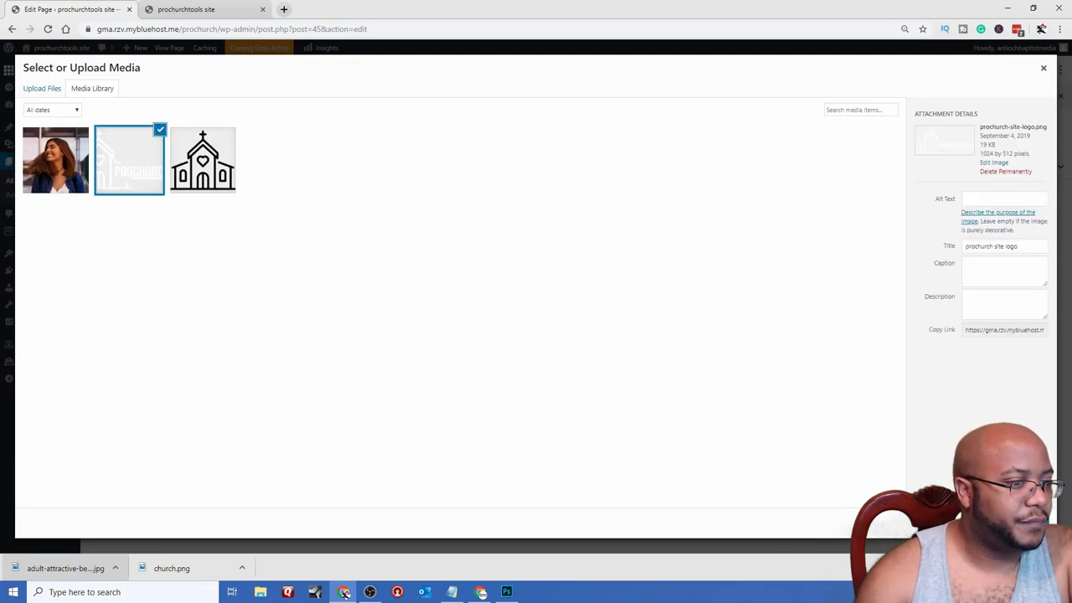
click(1022, 523)
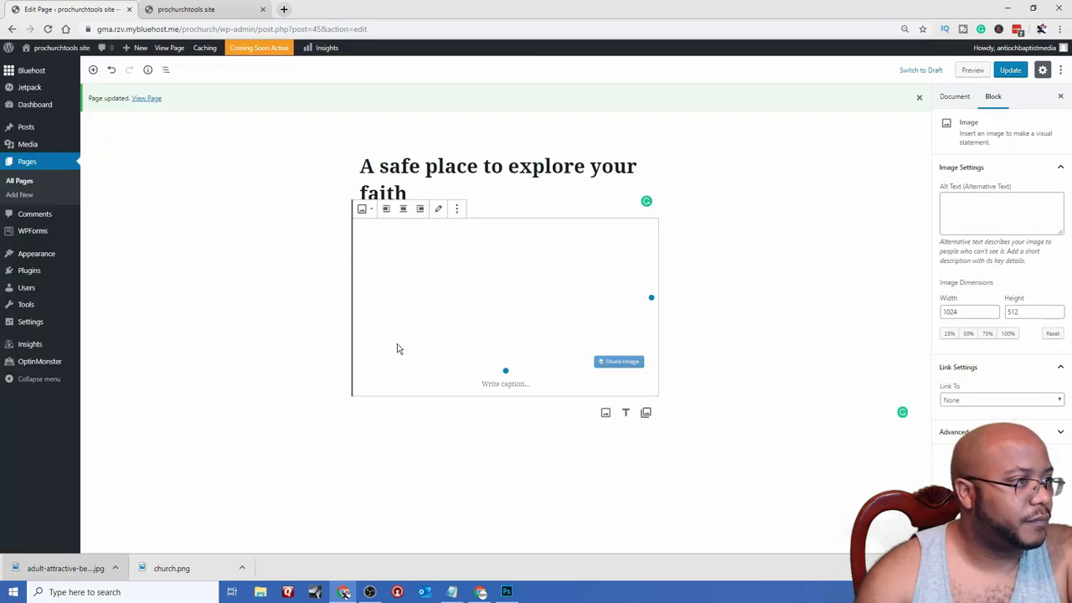
click(403, 208)
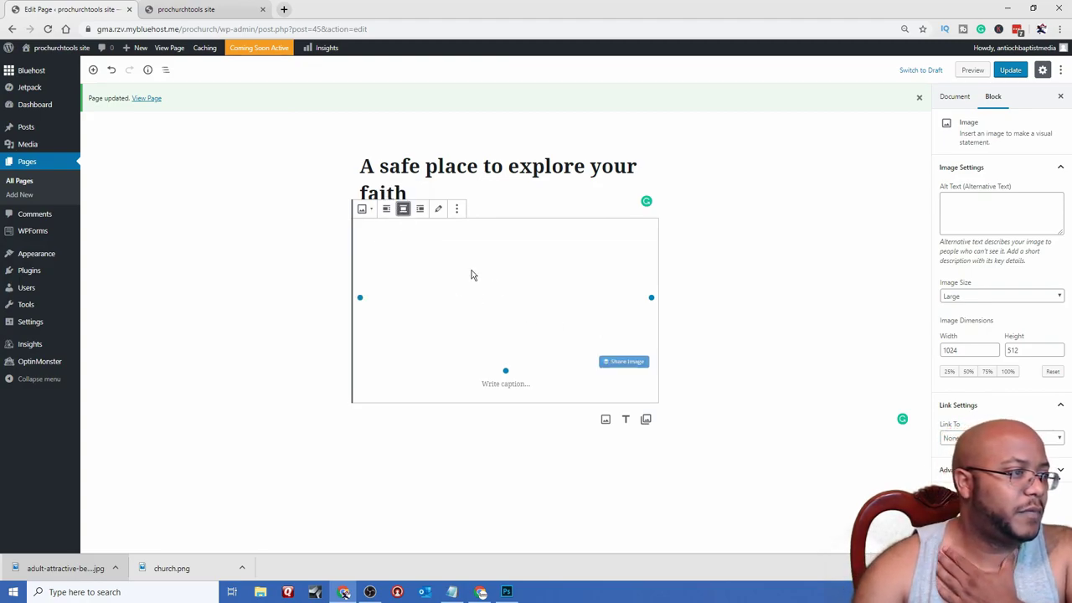
click(1014, 70)
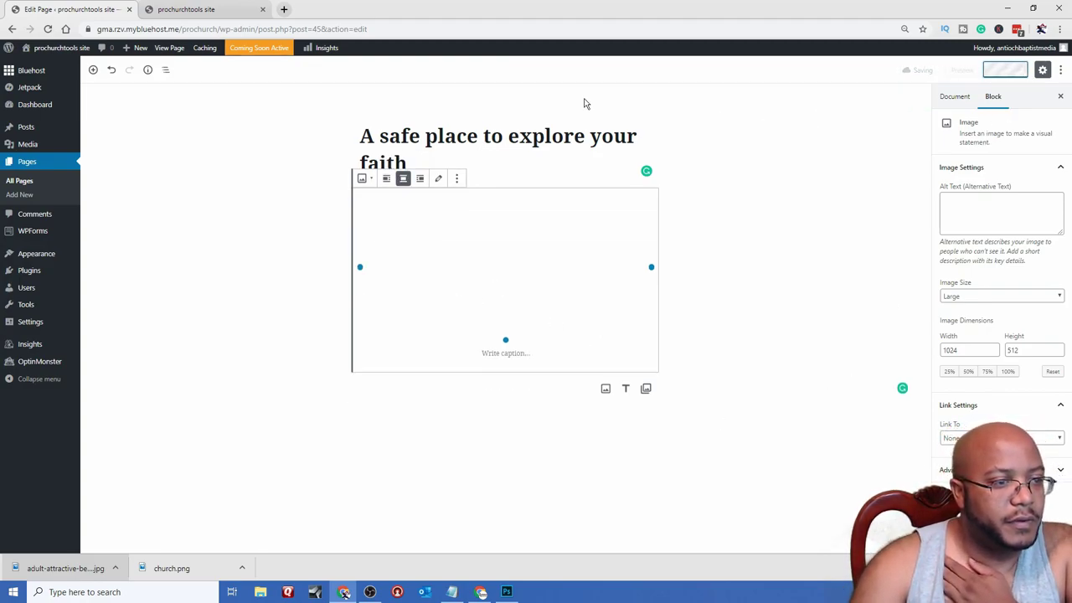
- Reload the live homepage and check the slide for the added logo image
click(222, 9)
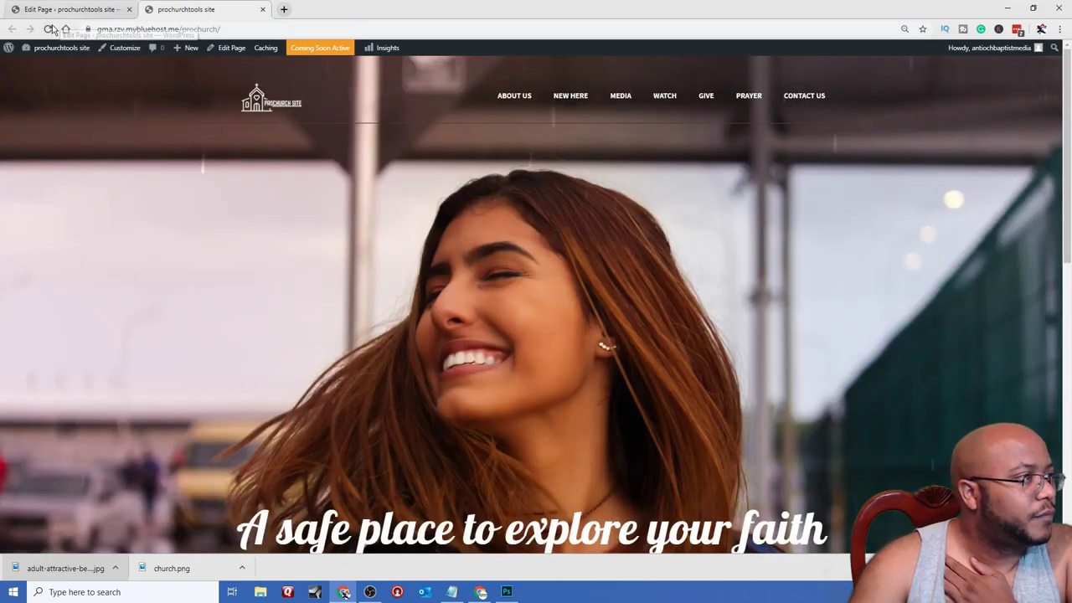
click(48, 28)
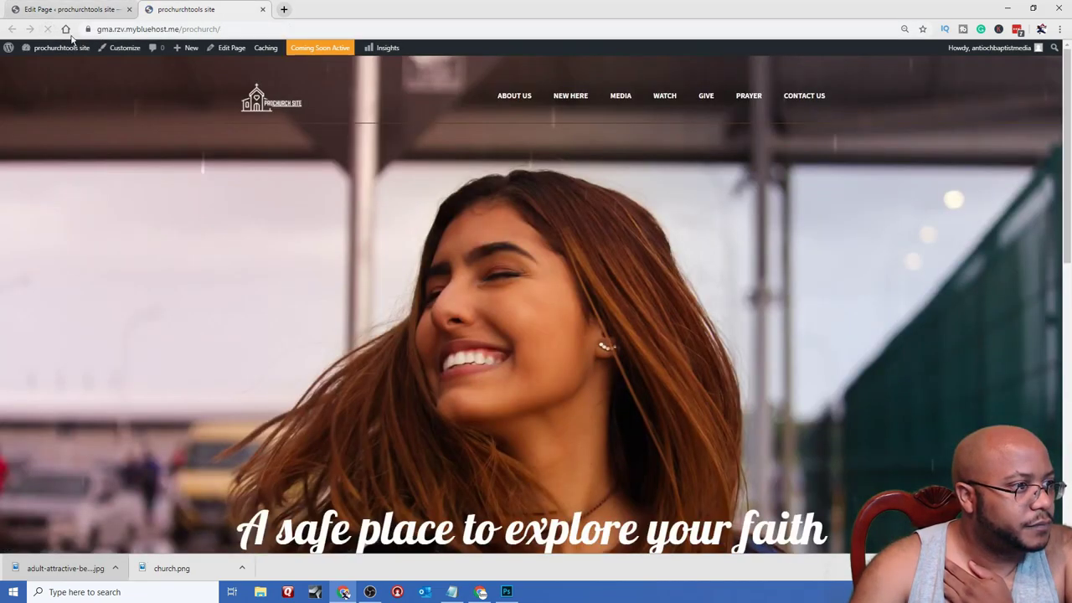
scroll(379, 248, down, 5)
scroll(378, 231, up, 5)
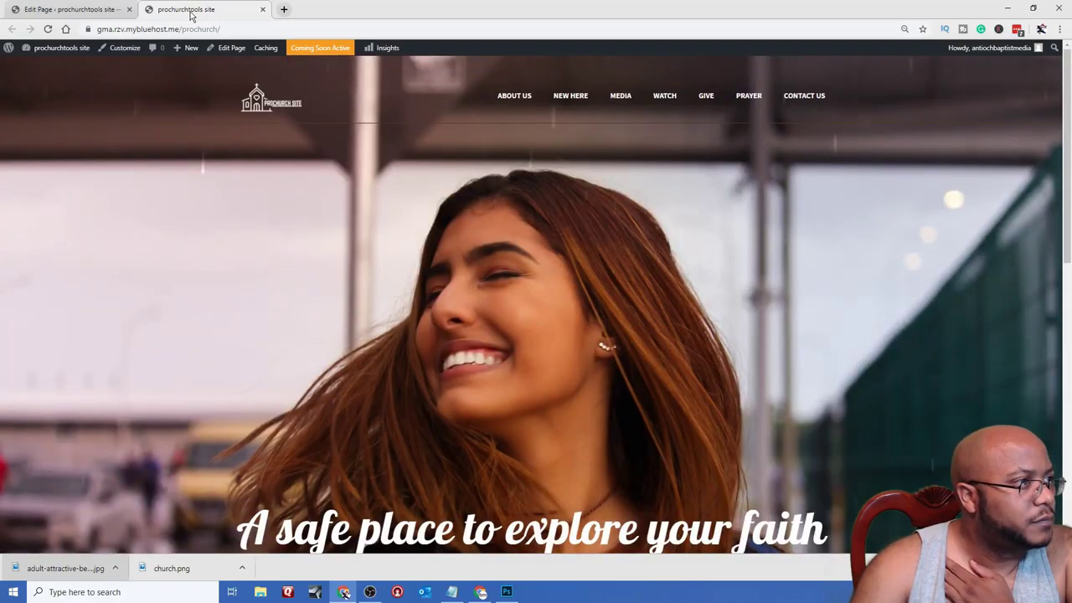
- Remove the logo image block from the headline page and show the page's document settings
click(83, 11)
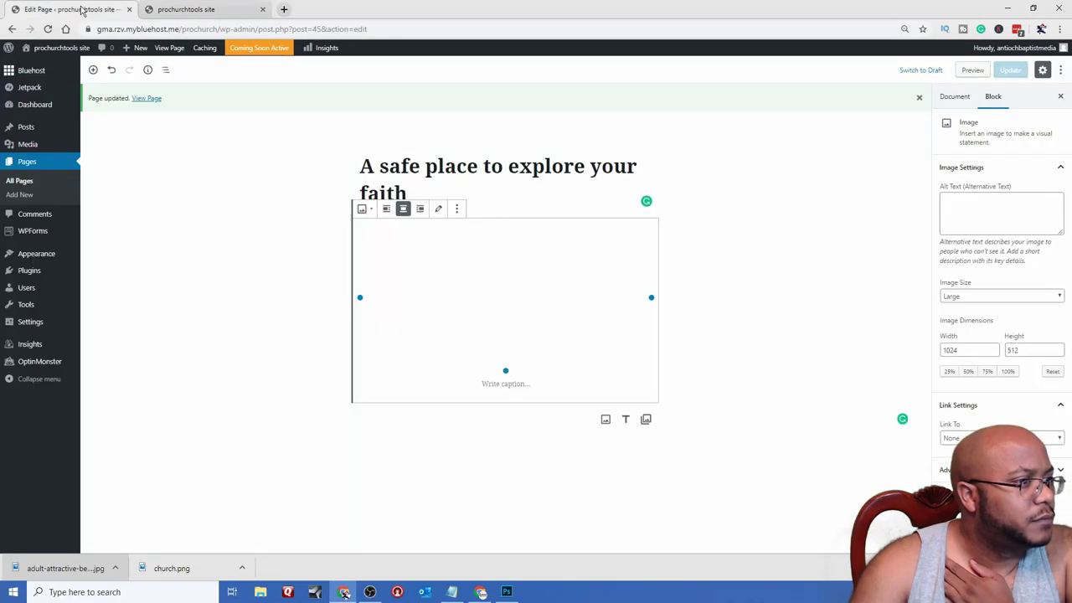
click(727, 363)
click(512, 300)
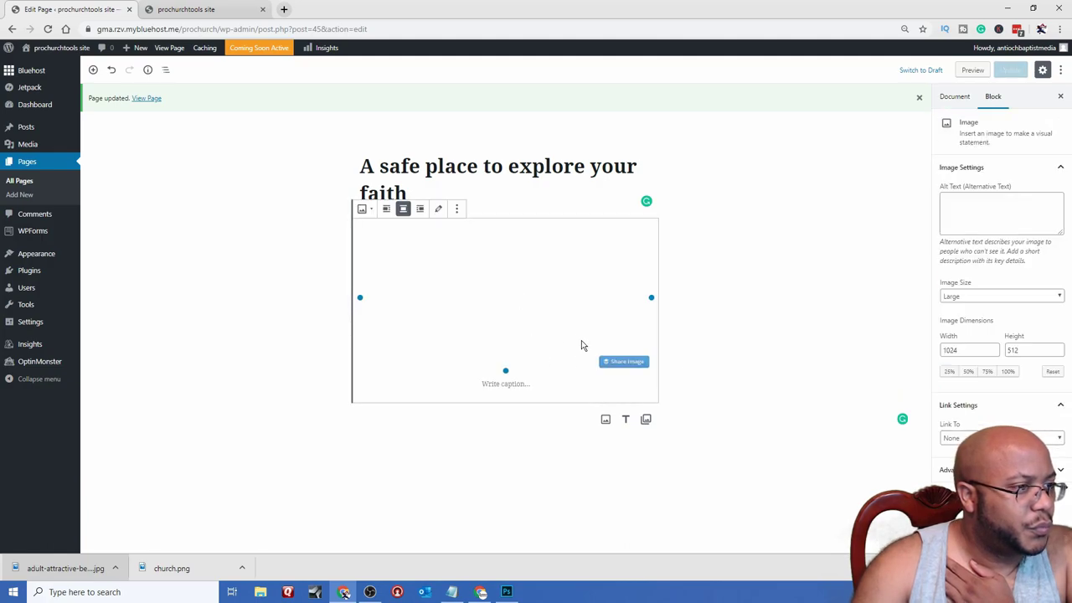
click(456, 209)
click(484, 352)
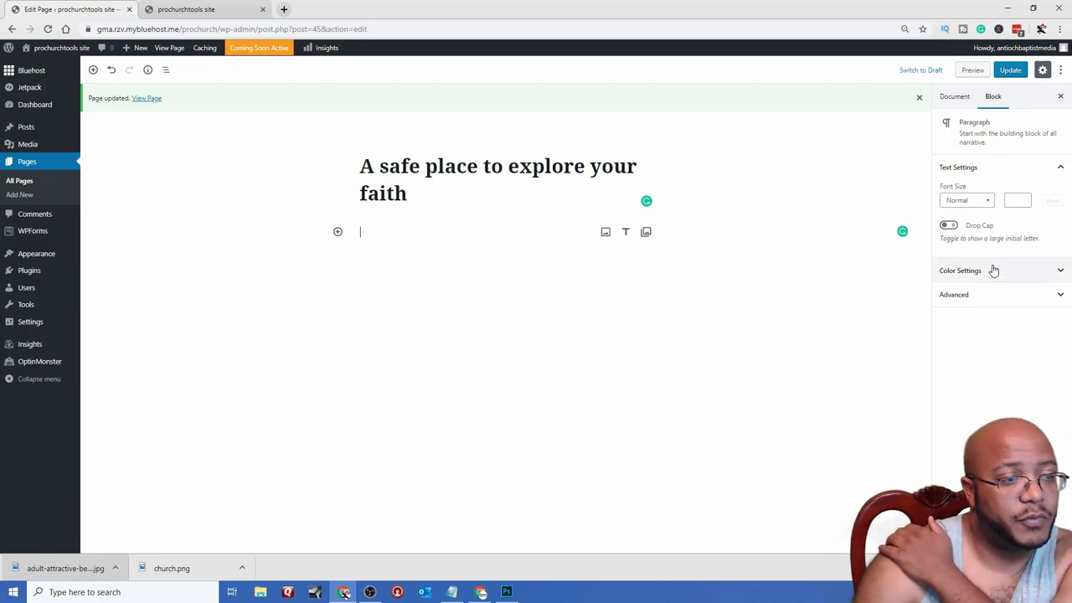
click(958, 96)
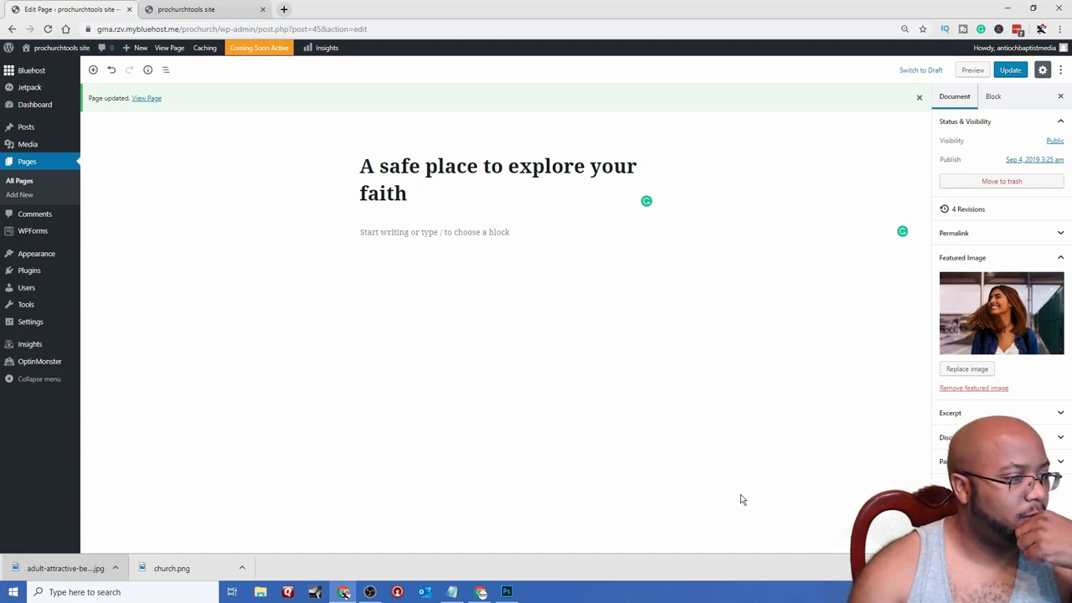
- Switch to the live homepage and review the slide with its headline and button
click(205, 15)
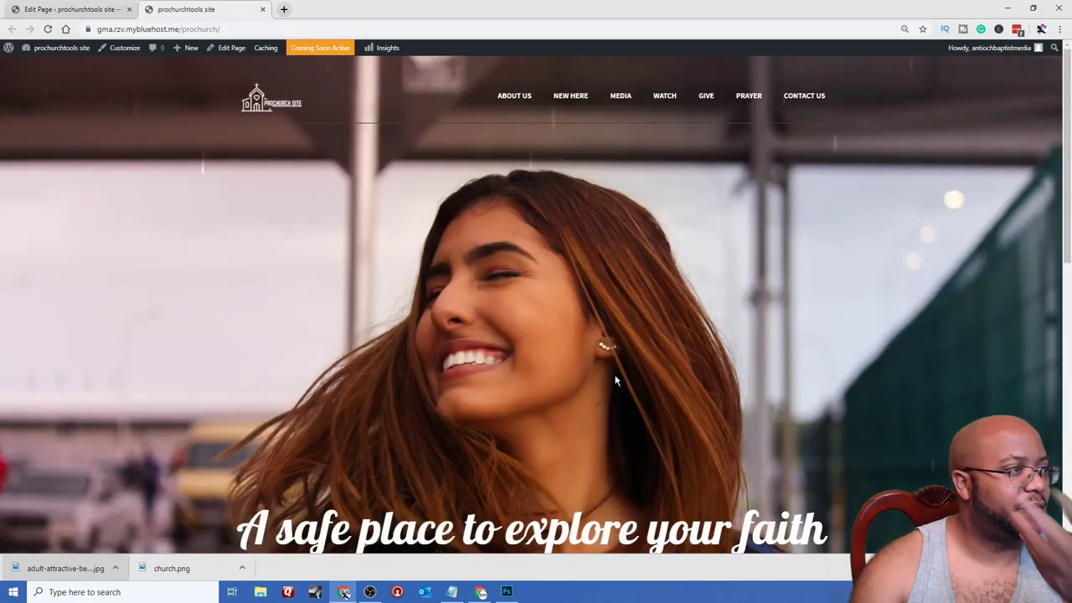
scroll(620, 373, down, 3)
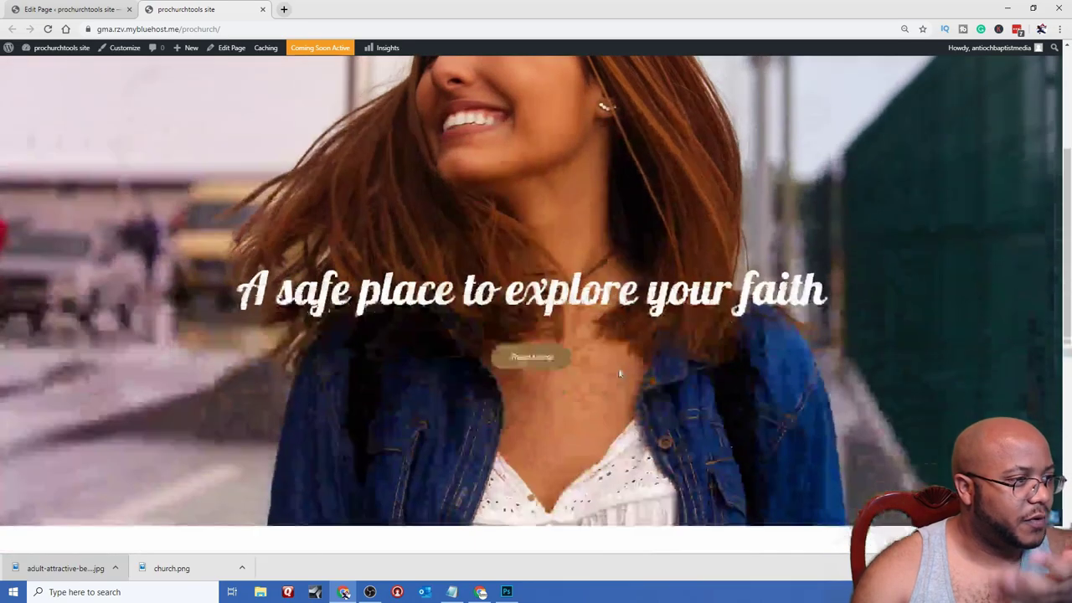
scroll(620, 371, up, 3)
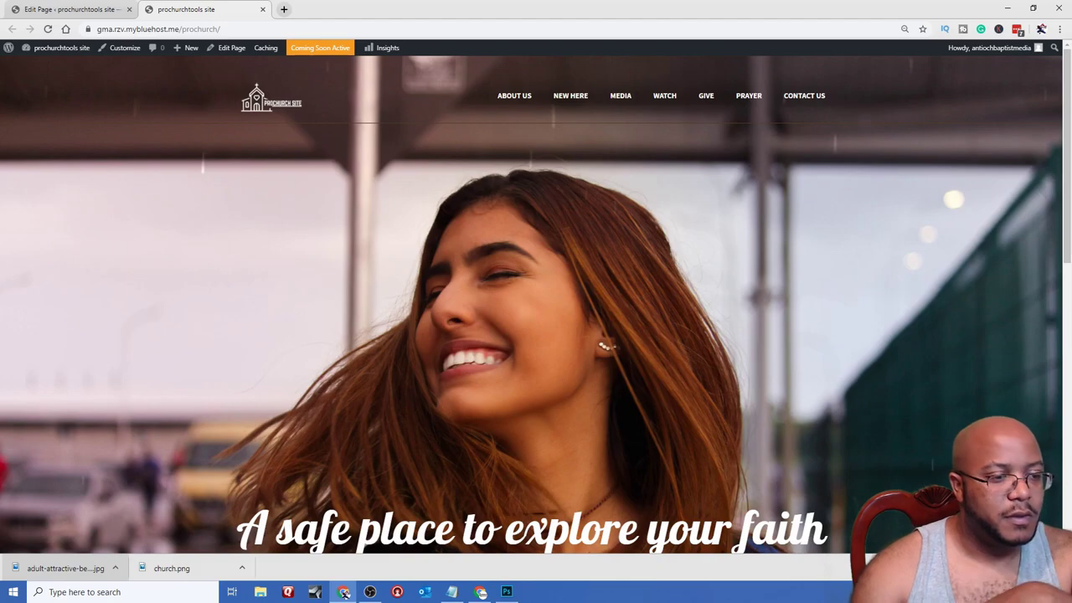
- Switch to the church website templates article and read from the headline section through Part #4 on the call-to-action
click(480, 592)
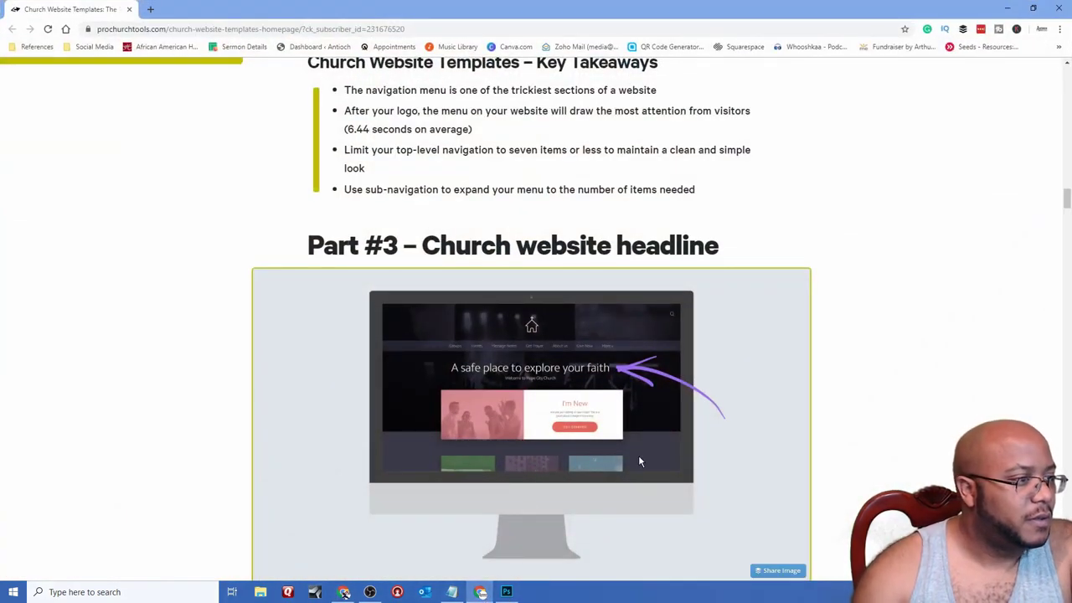
scroll(545, 369, down, 8)
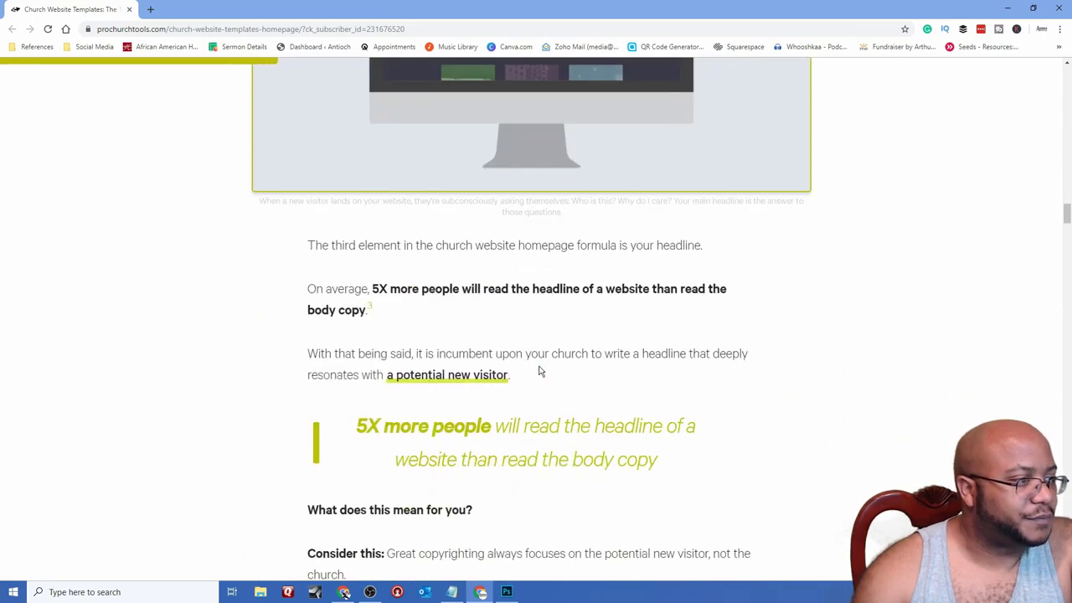
scroll(540, 371, down, 3)
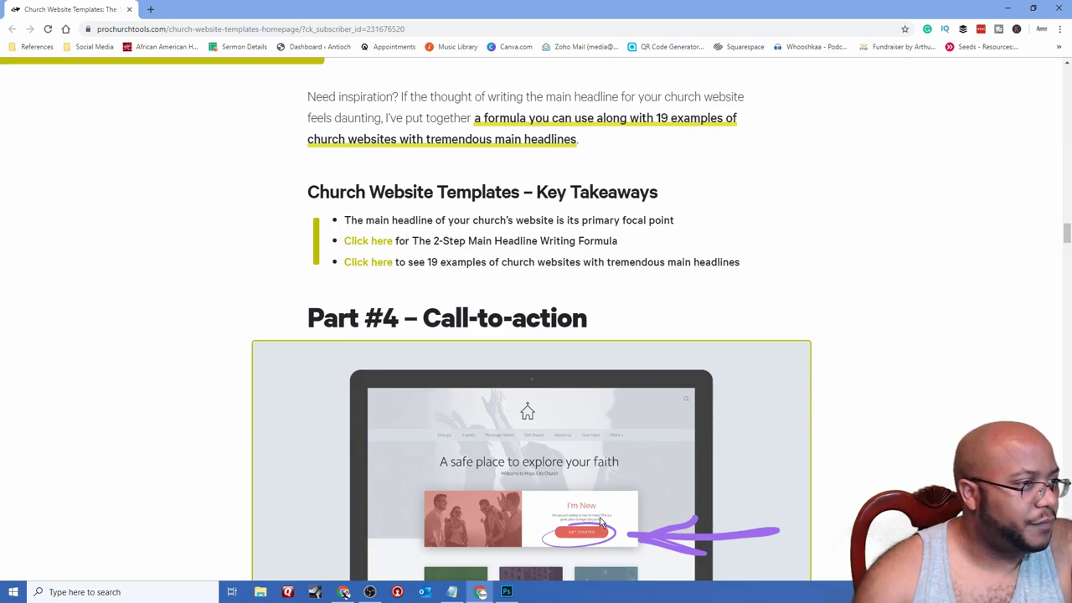
scroll(601, 522, down, 3)
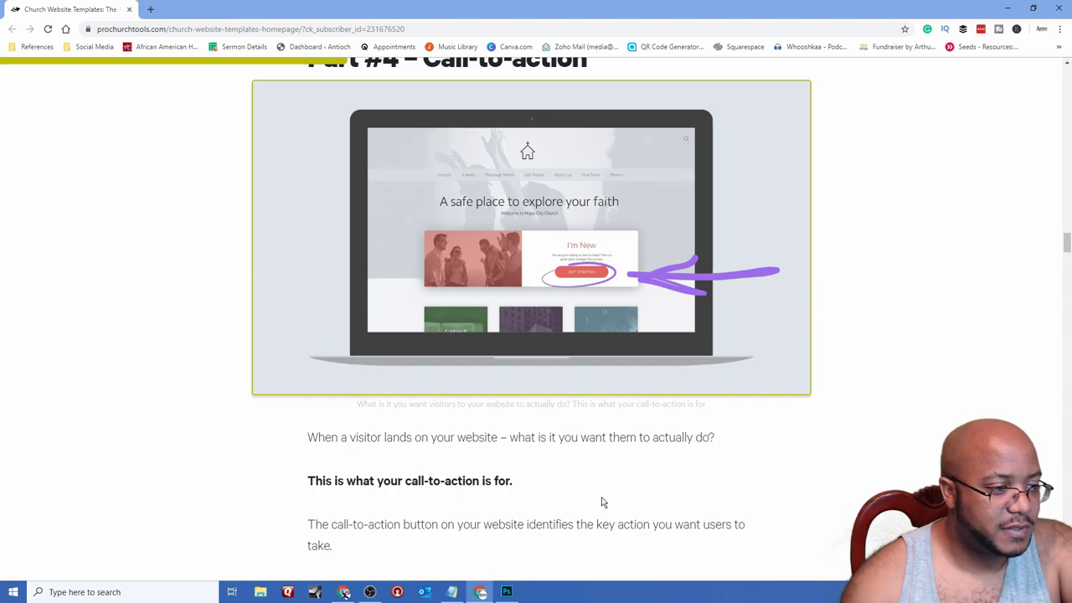
scroll(601, 502, down, 3)
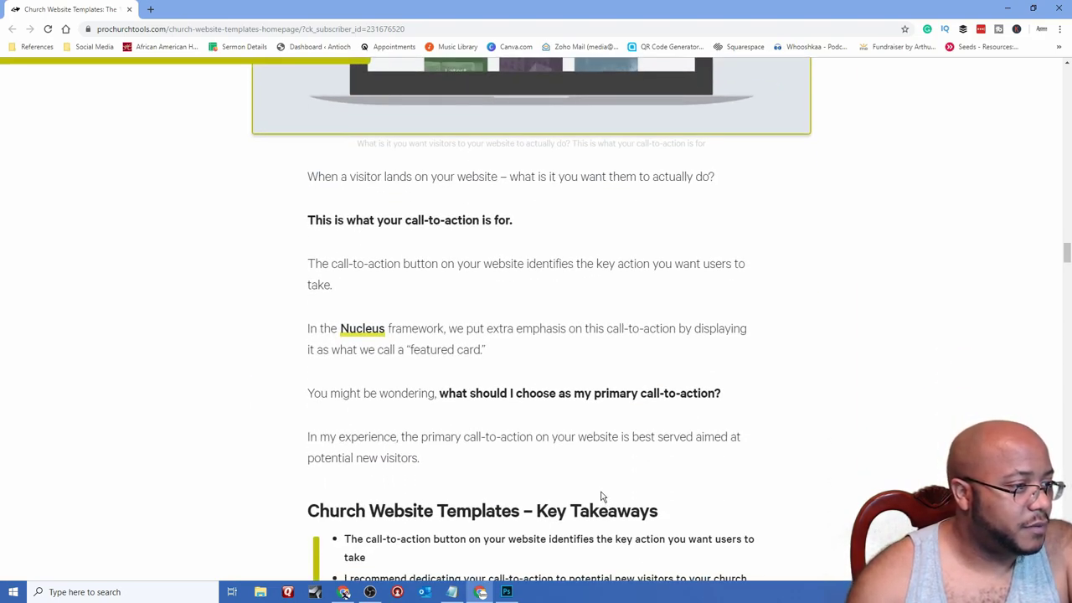
scroll(602, 498, down, 2)
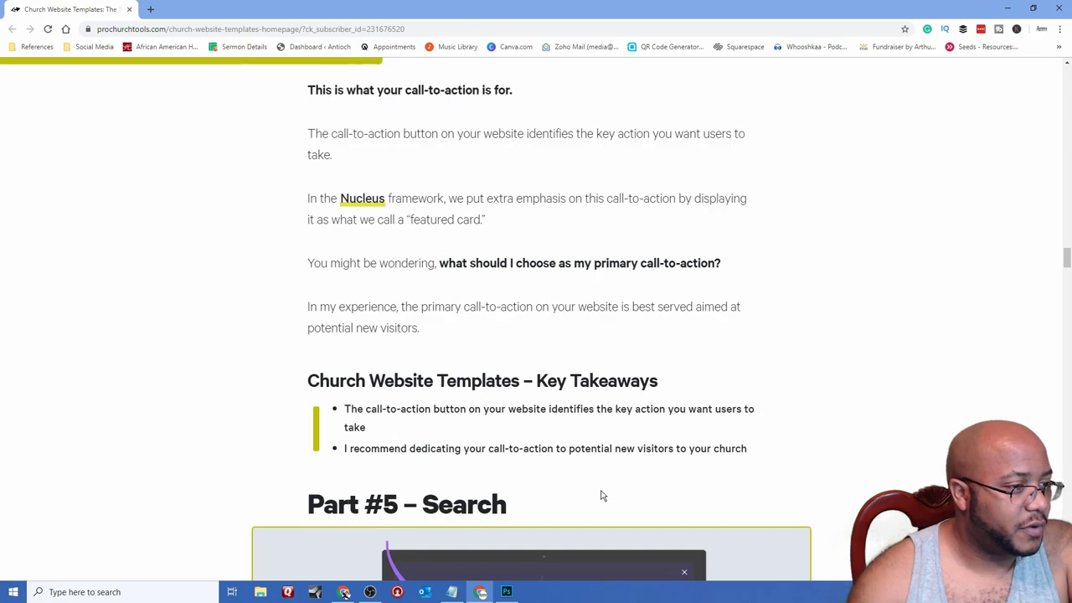
scroll(601, 496, down, 3)
scroll(602, 495, up, 8)
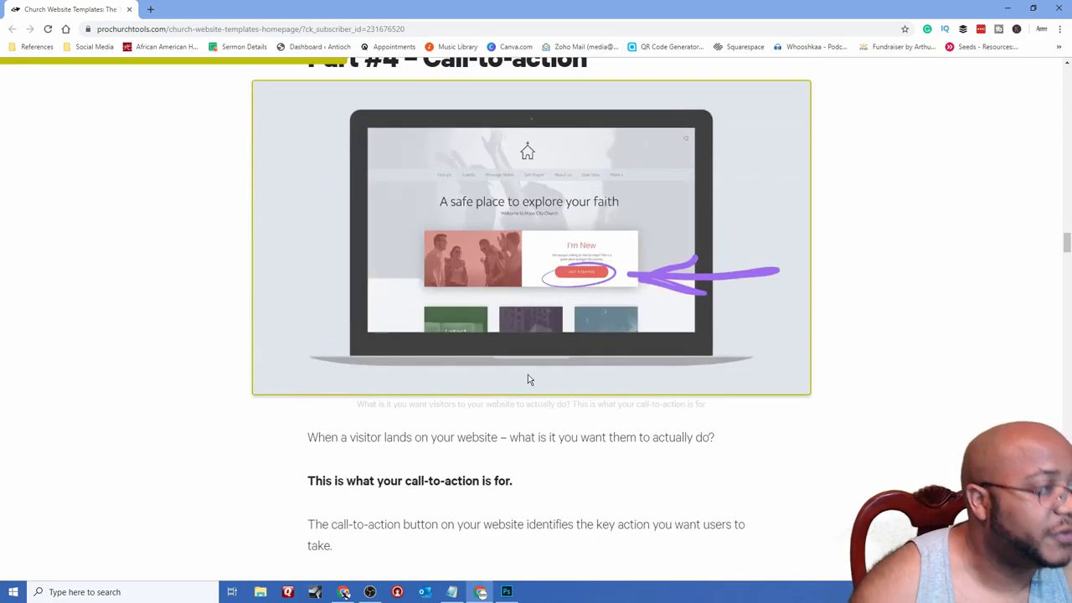
- Return to the live homepage and examine the slide's Read More button and the content below it
click(1006, 12)
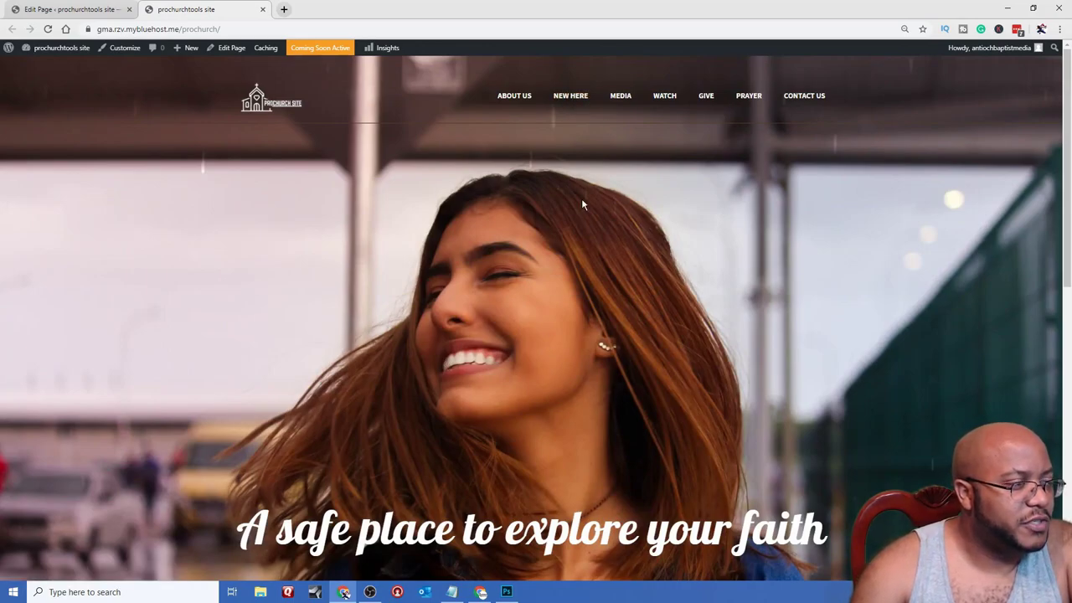
scroll(544, 349, down, 3)
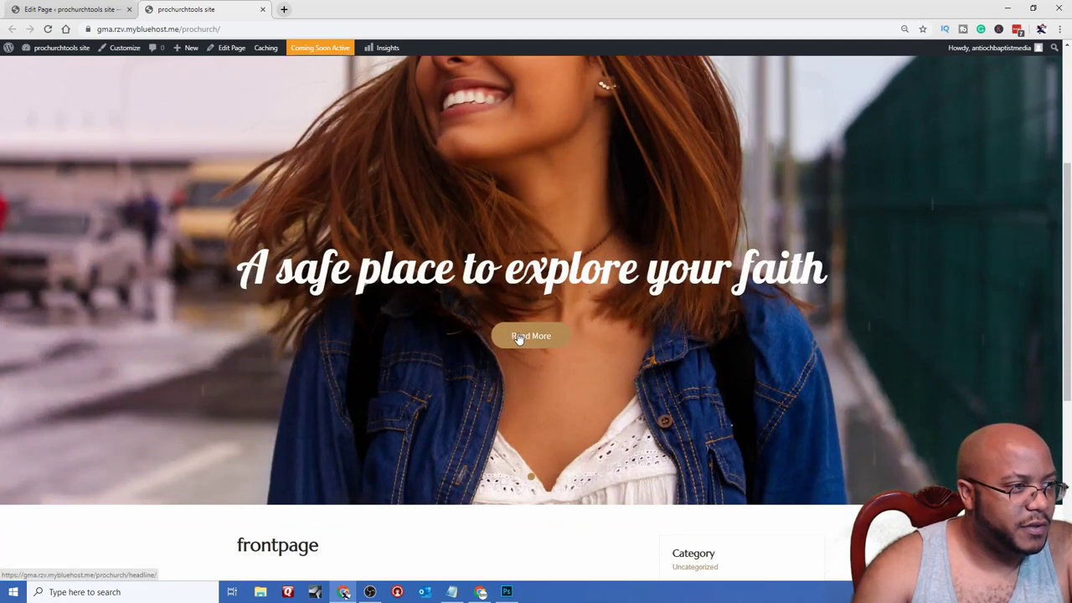
scroll(599, 390, down, 3)
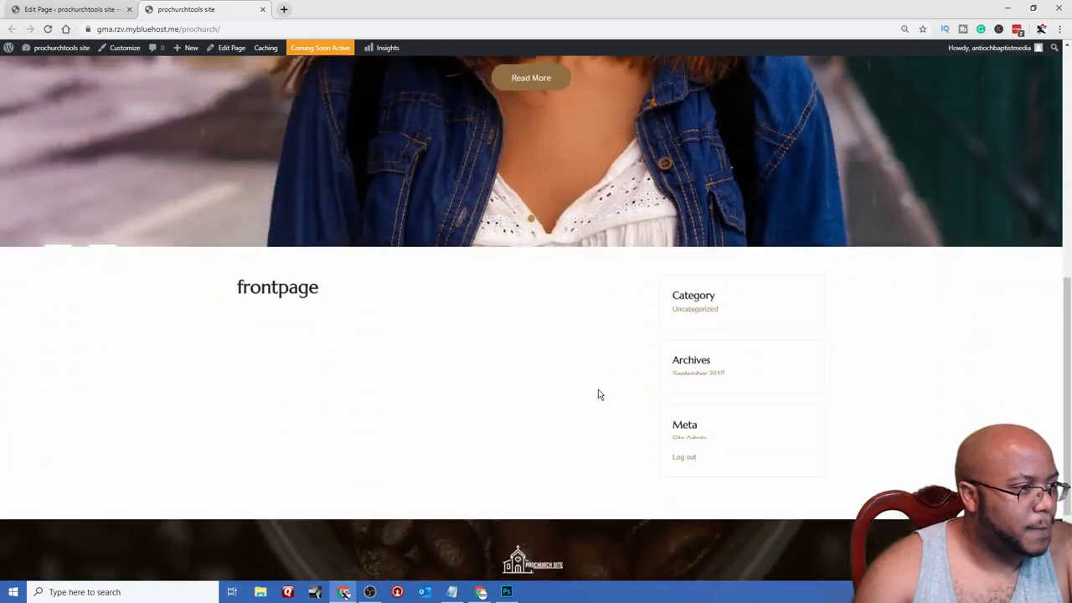
scroll(298, 112, up, 6)
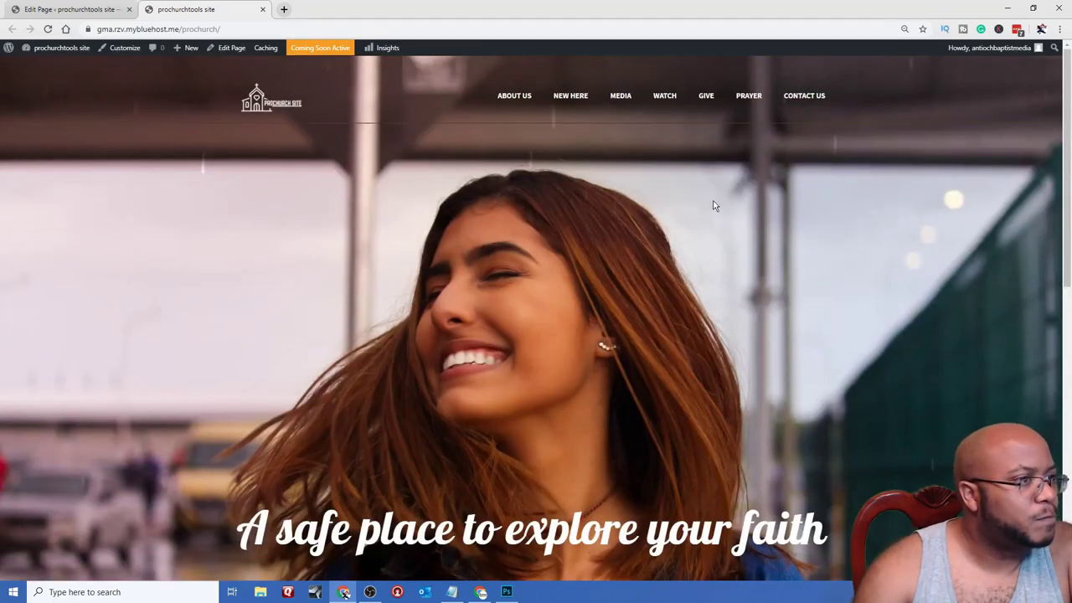
- Update the page "A safe place to explore your faith" and open the theme customizer
click(67, 9)
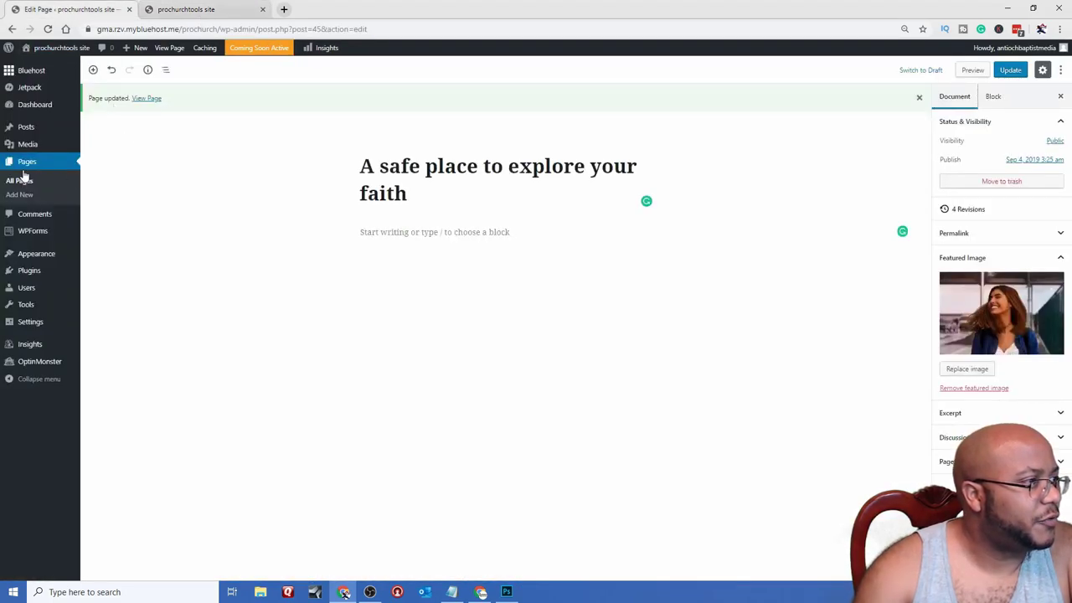
mouse_move(38, 251)
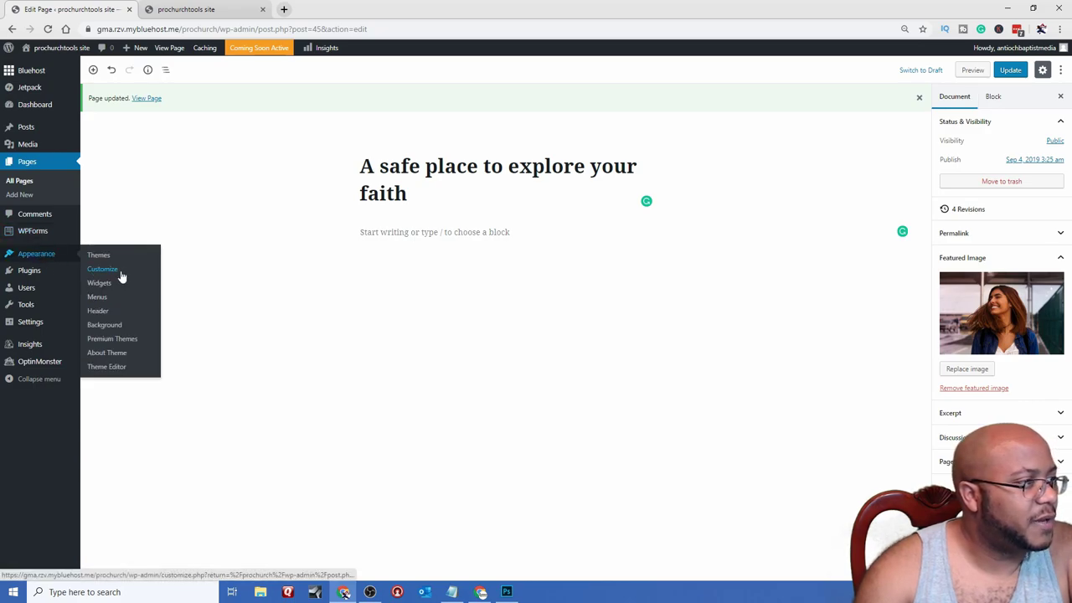
click(121, 277)
click(630, 92)
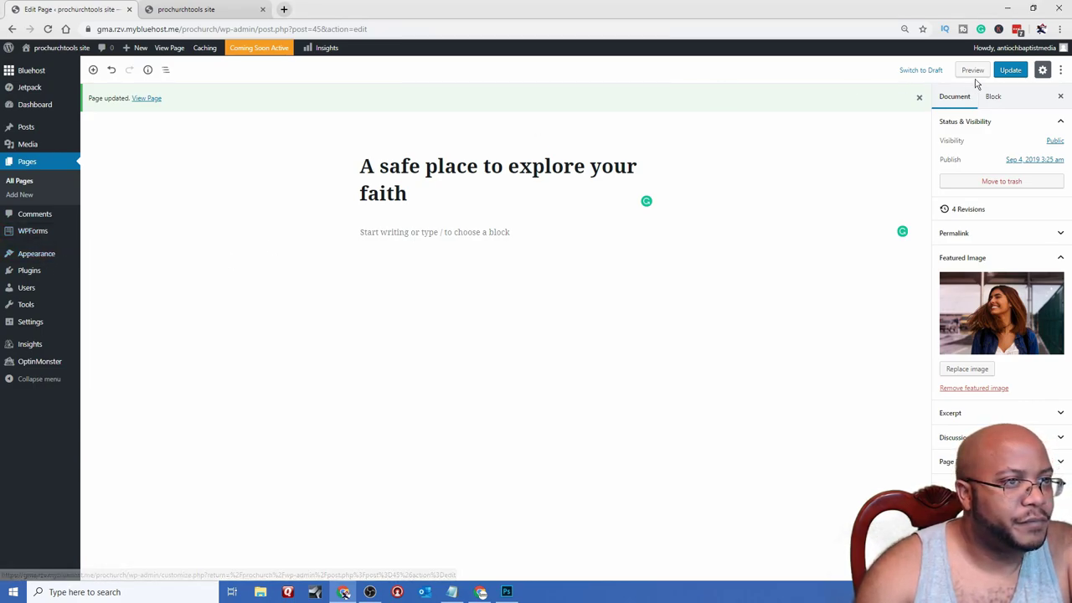
click(1014, 74)
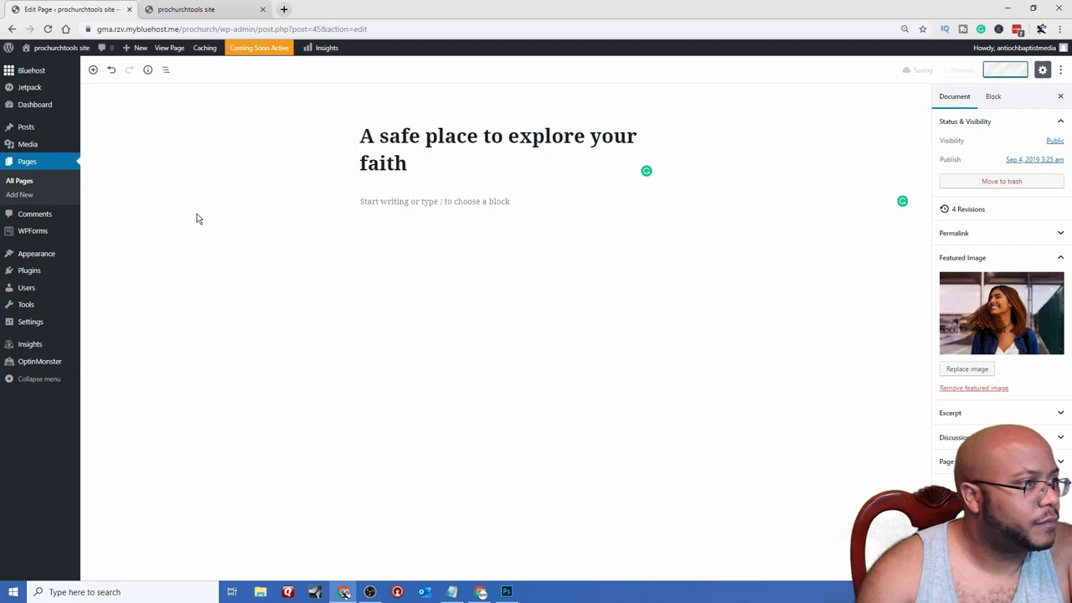
mouse_move(41, 259)
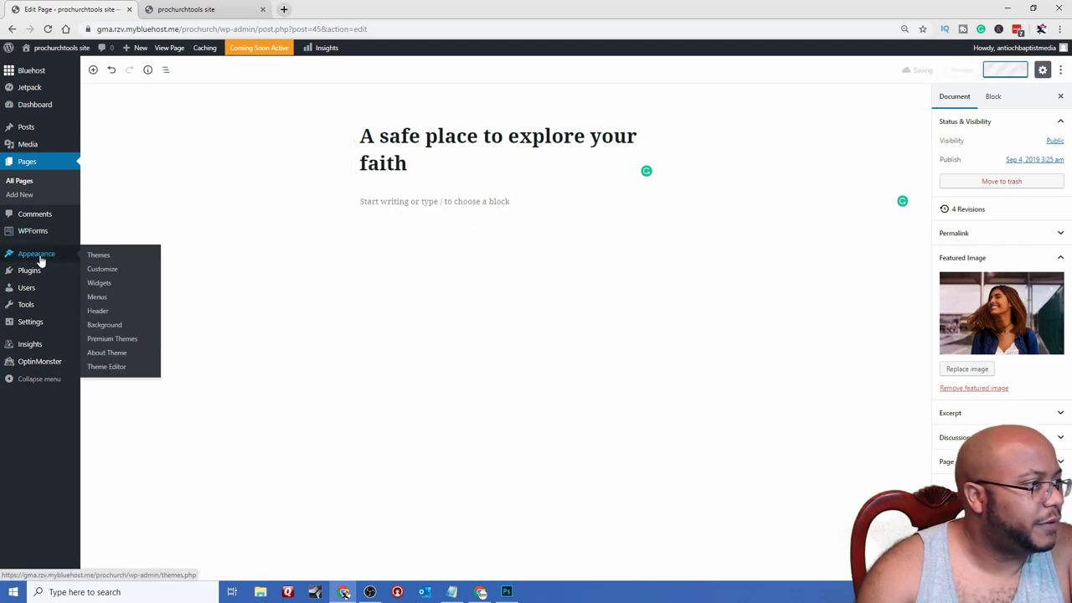
click(101, 270)
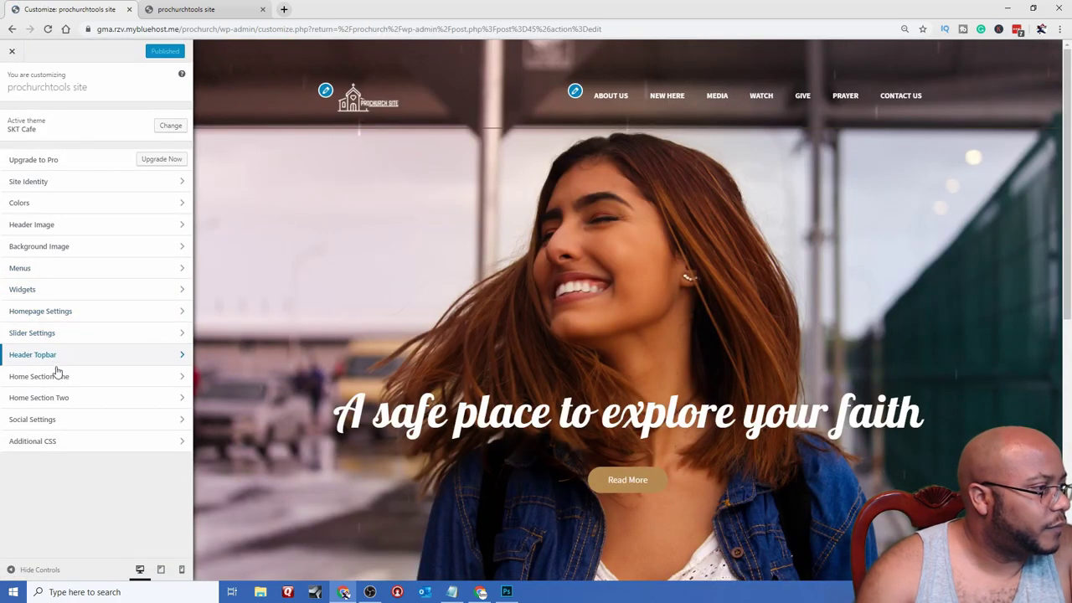
- Try showing Home Section One with the contact us page and follow its Read More link in the preview
click(57, 377)
click(75, 135)
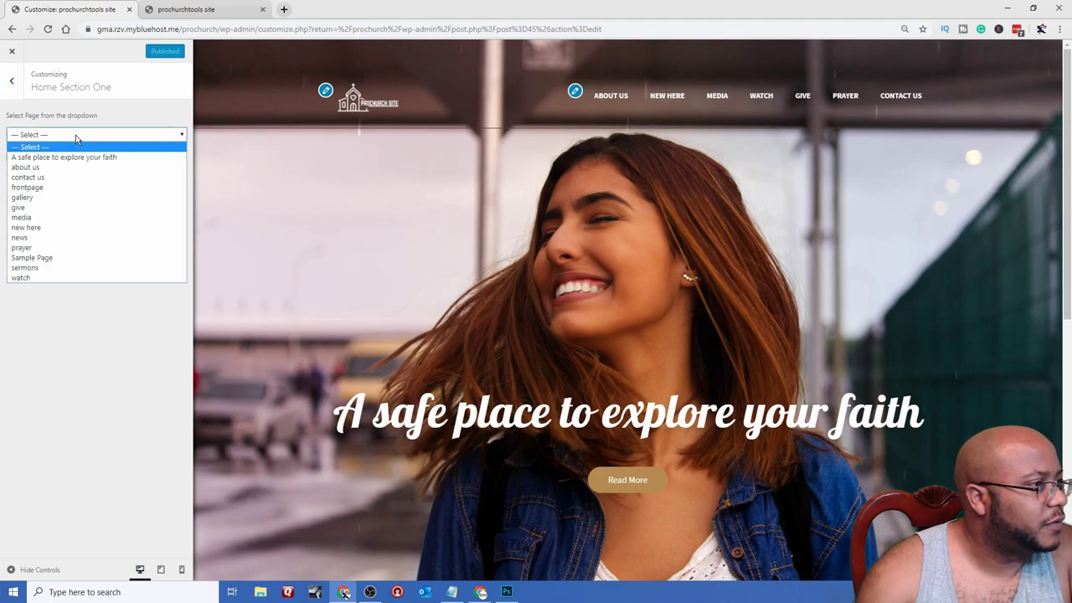
click(41, 149)
click(40, 158)
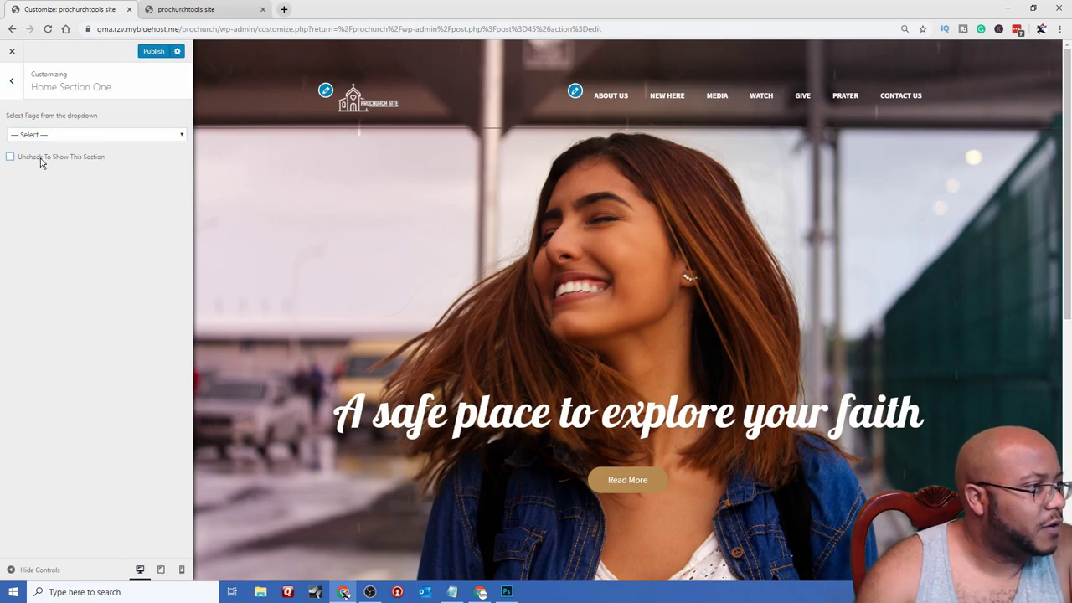
click(72, 138)
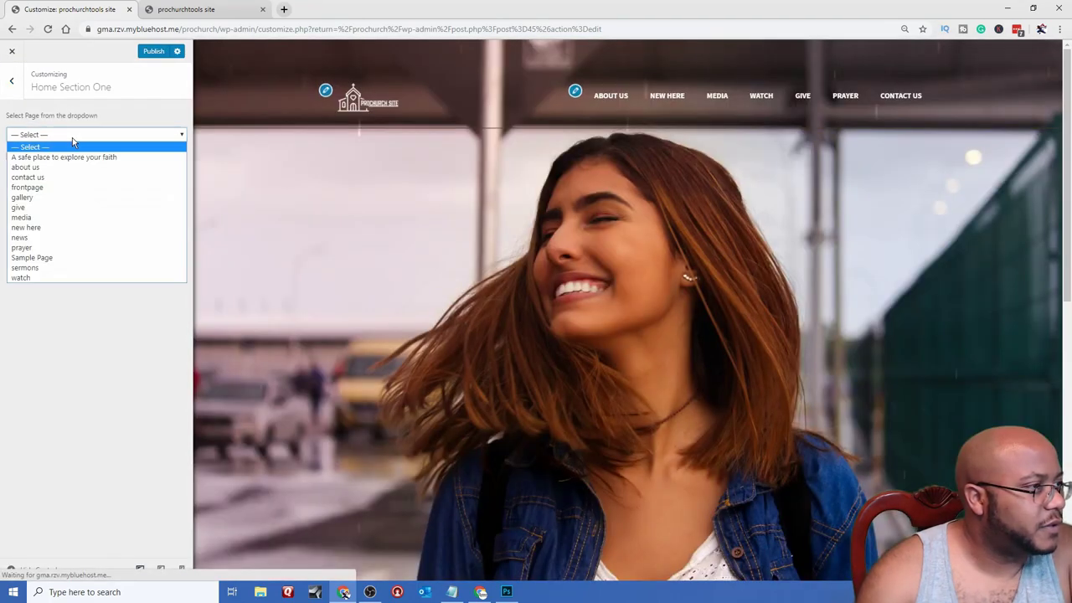
click(53, 176)
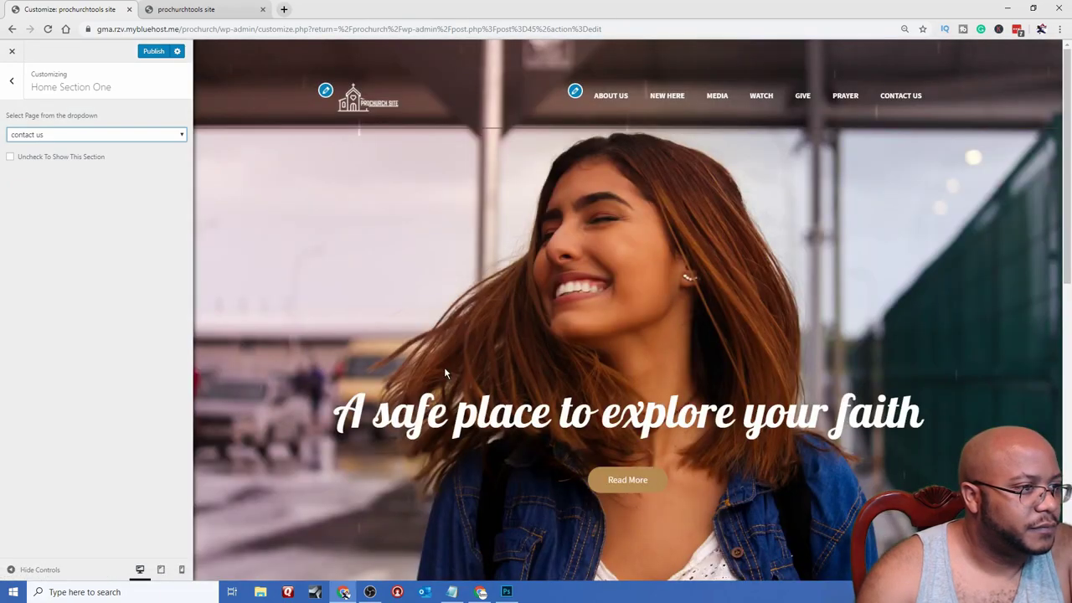
scroll(445, 372, down, 5)
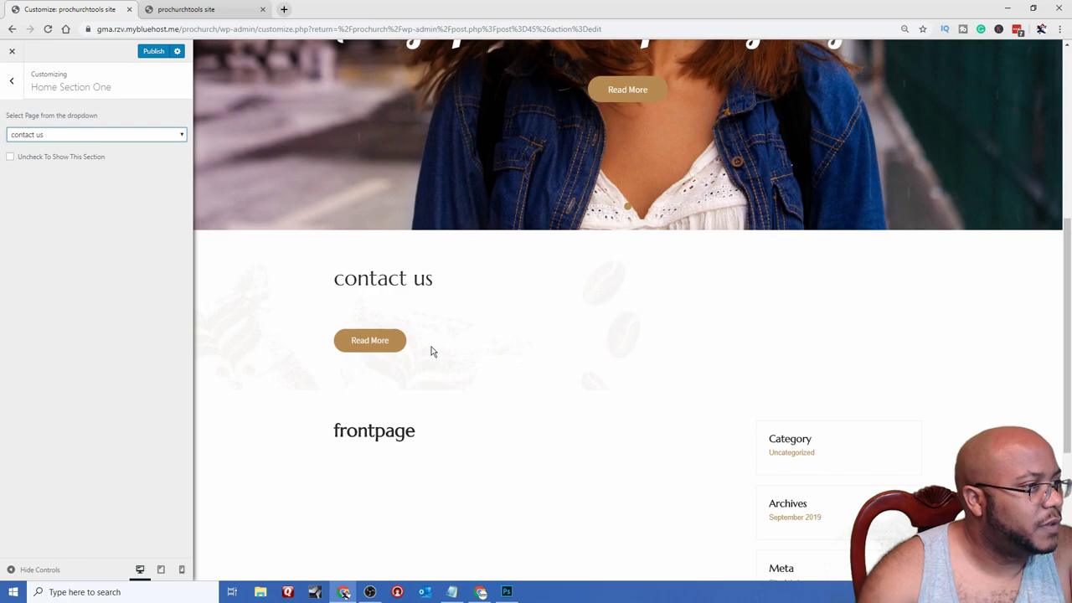
click(372, 341)
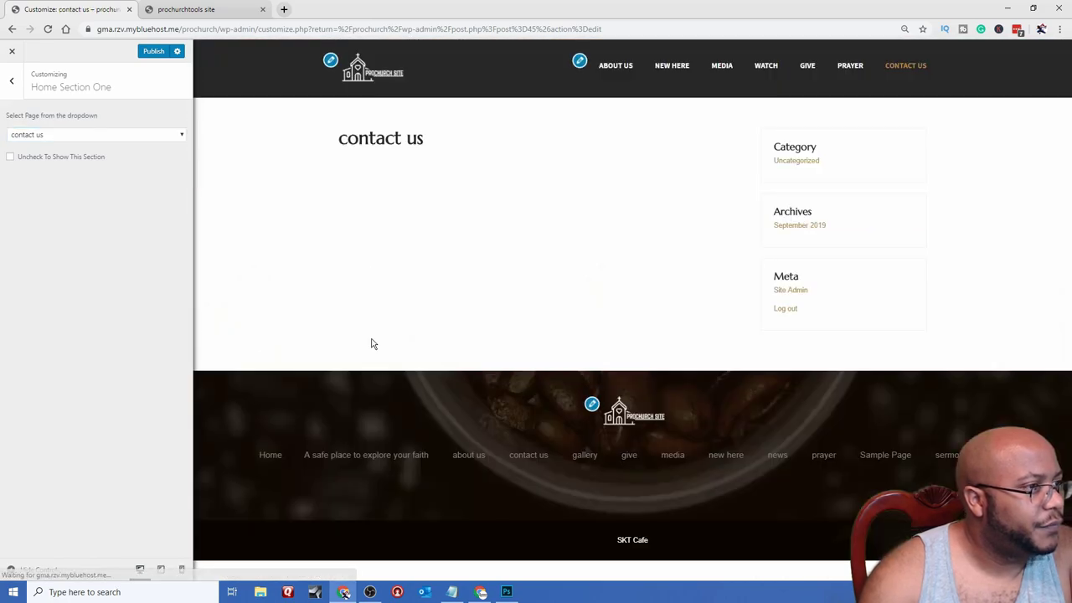
- Close the customizer and discard the unpublished Home Section One changes
click(10, 90)
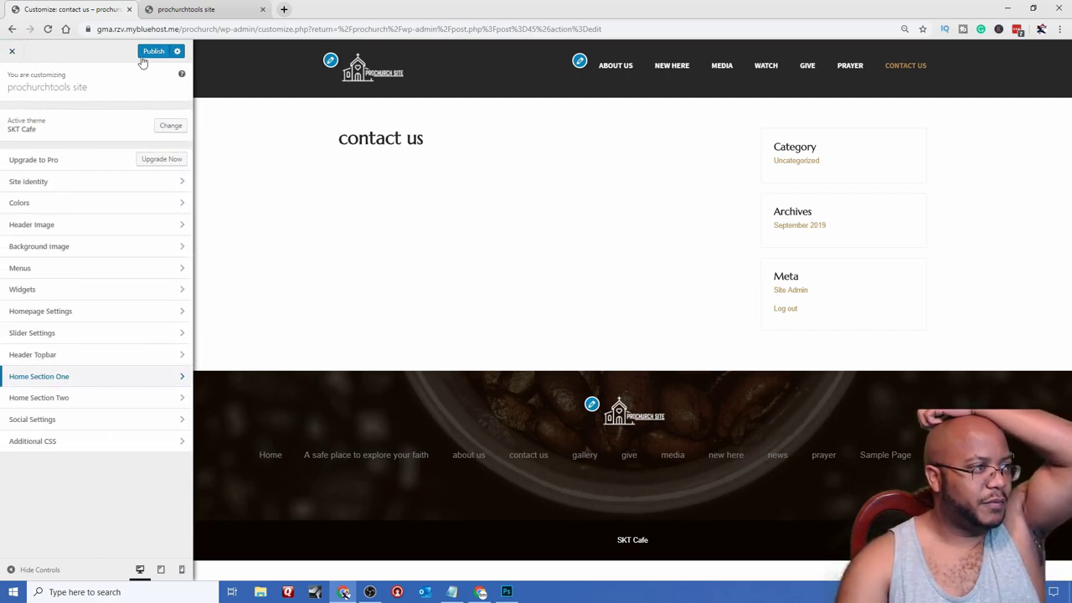
click(11, 51)
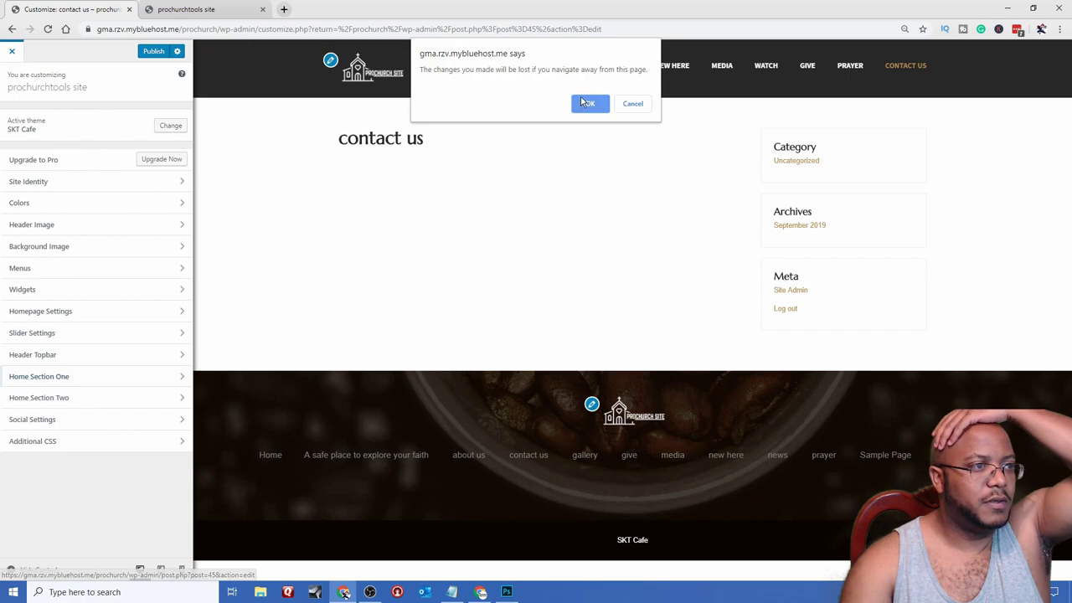
click(578, 108)
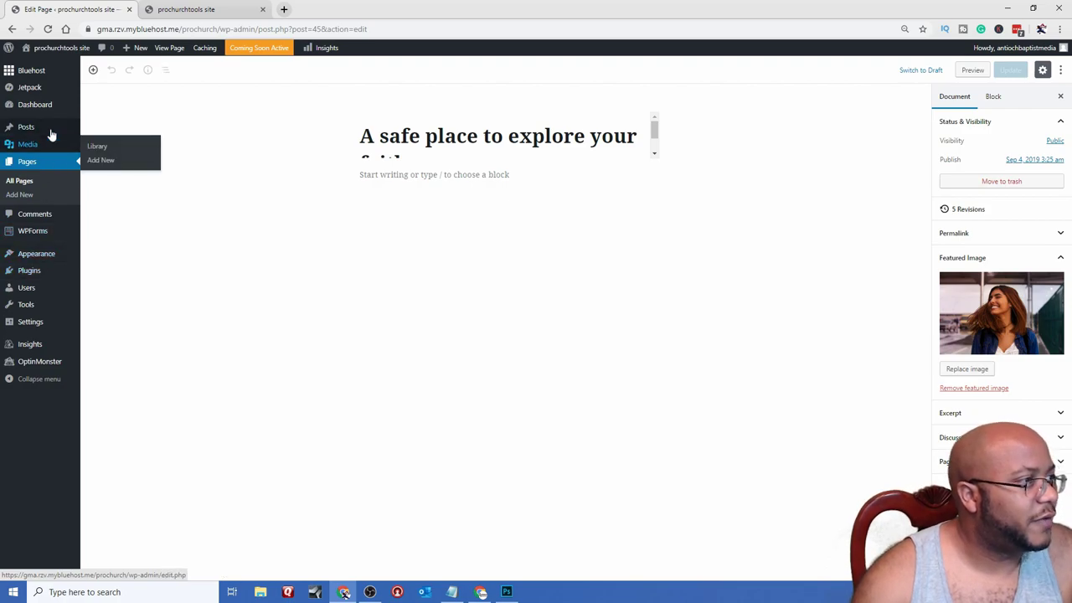
- Open the new here page for editing from the list of all pages
click(32, 184)
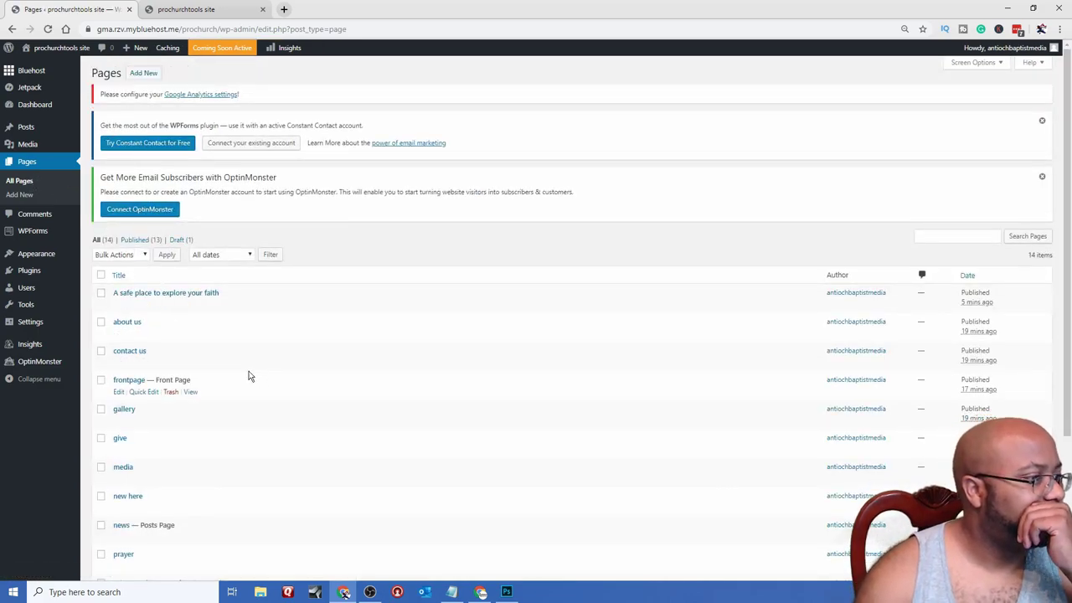
scroll(248, 376, down, 2)
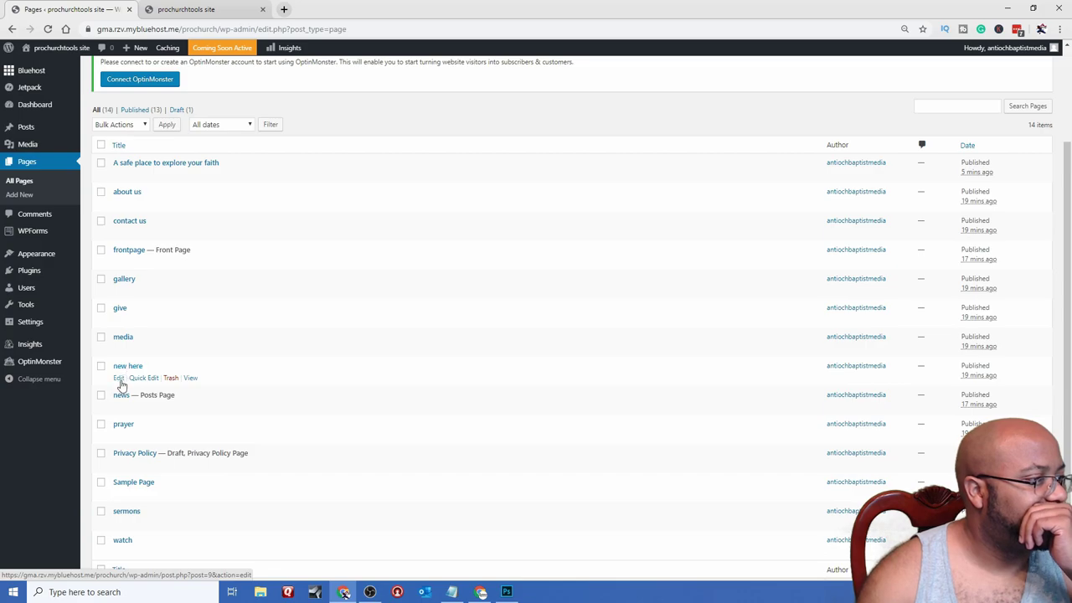
click(122, 369)
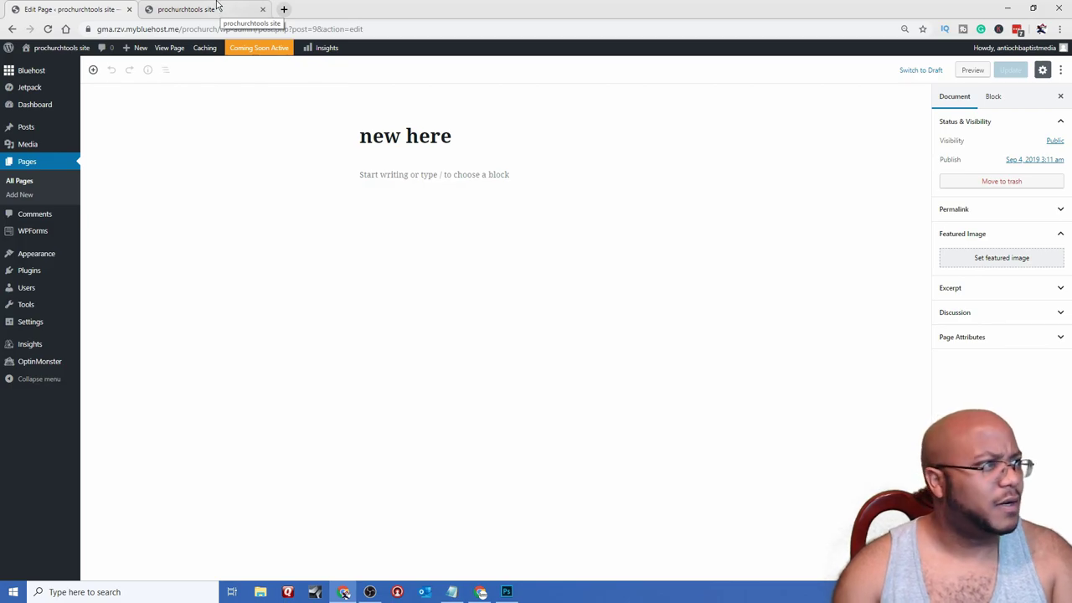
- Search the web in a new browser tab for "dummy web text" and open the Lorem Ipsum generator site lipsum.com
click(284, 9)
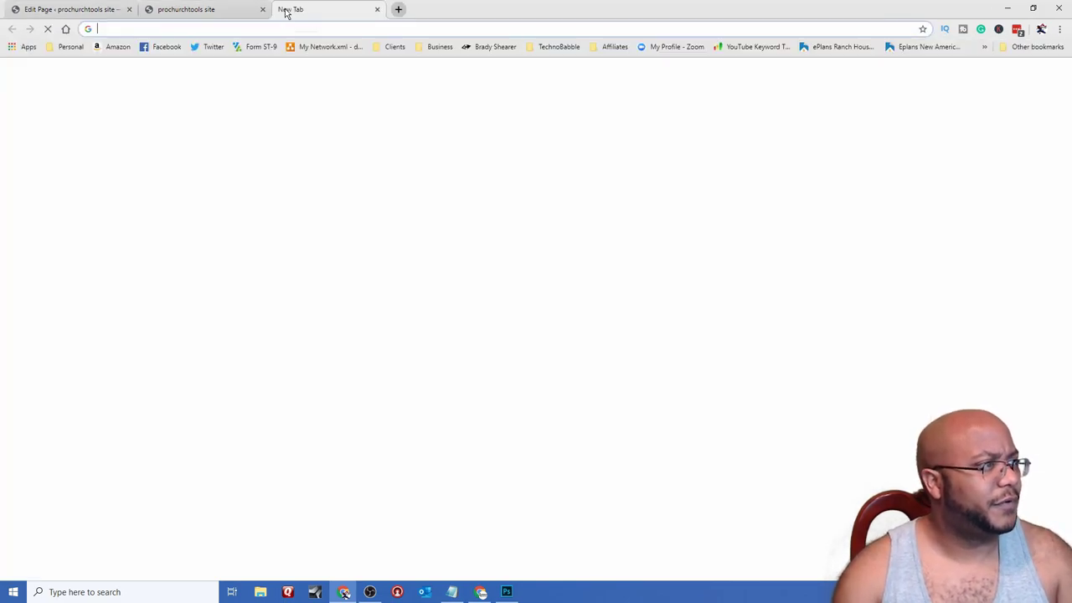
text(du)
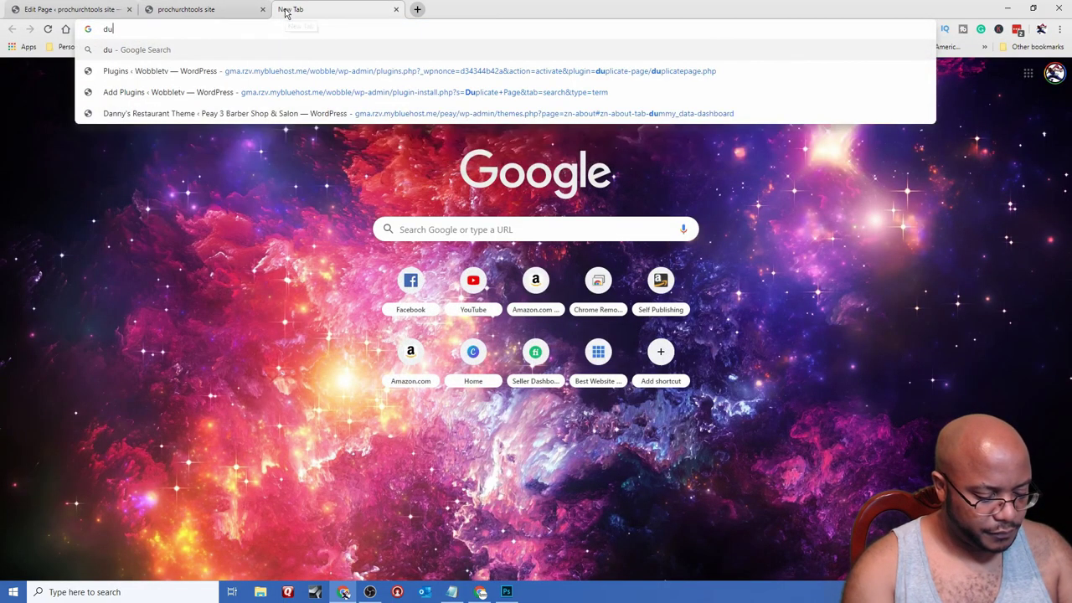
text(mmy web text)
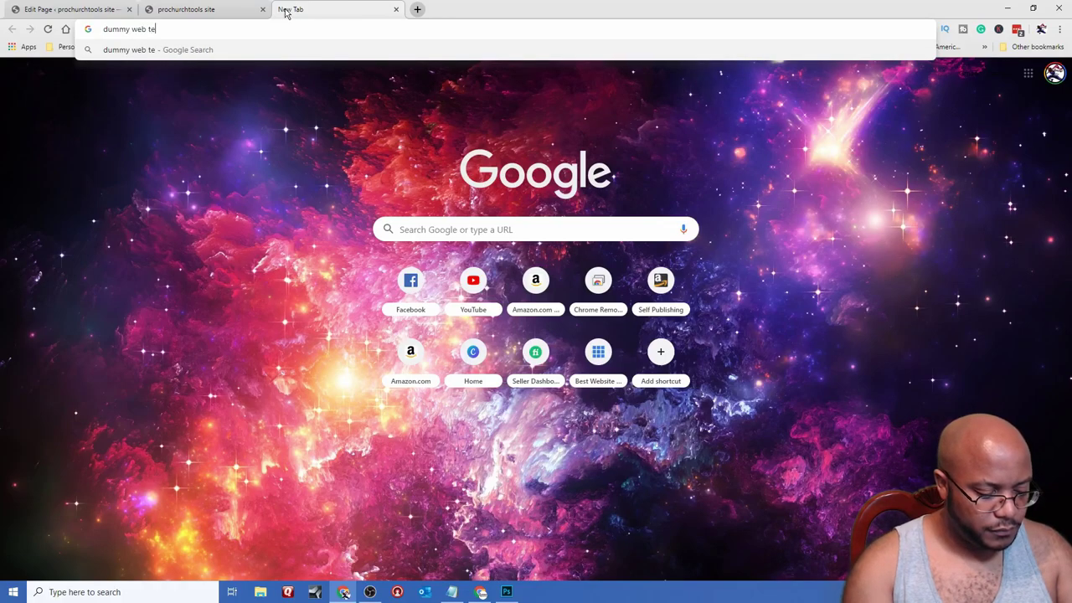
key(Return)
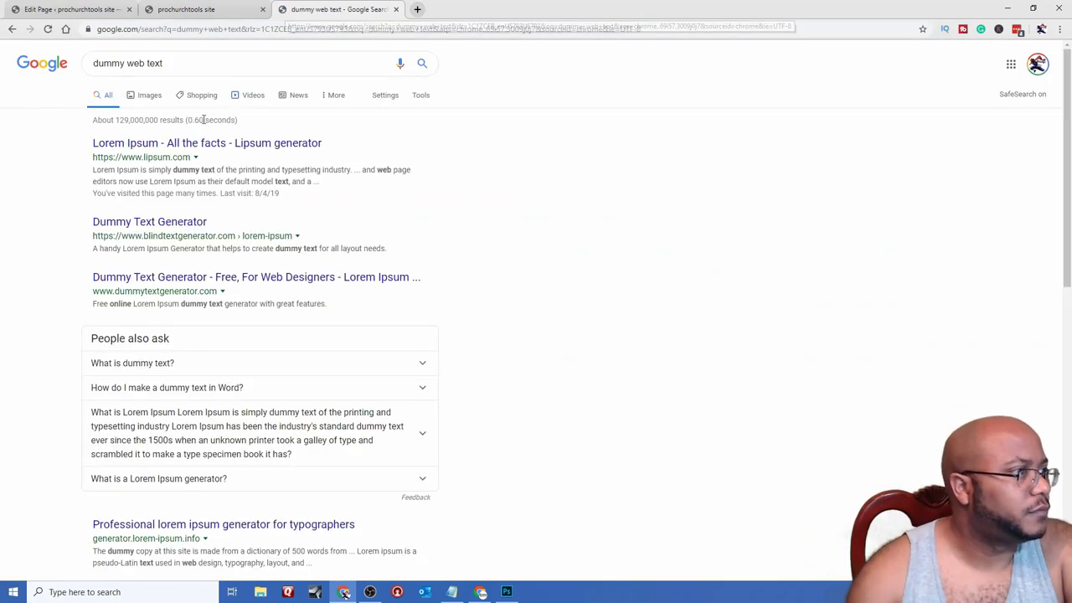
click(188, 148)
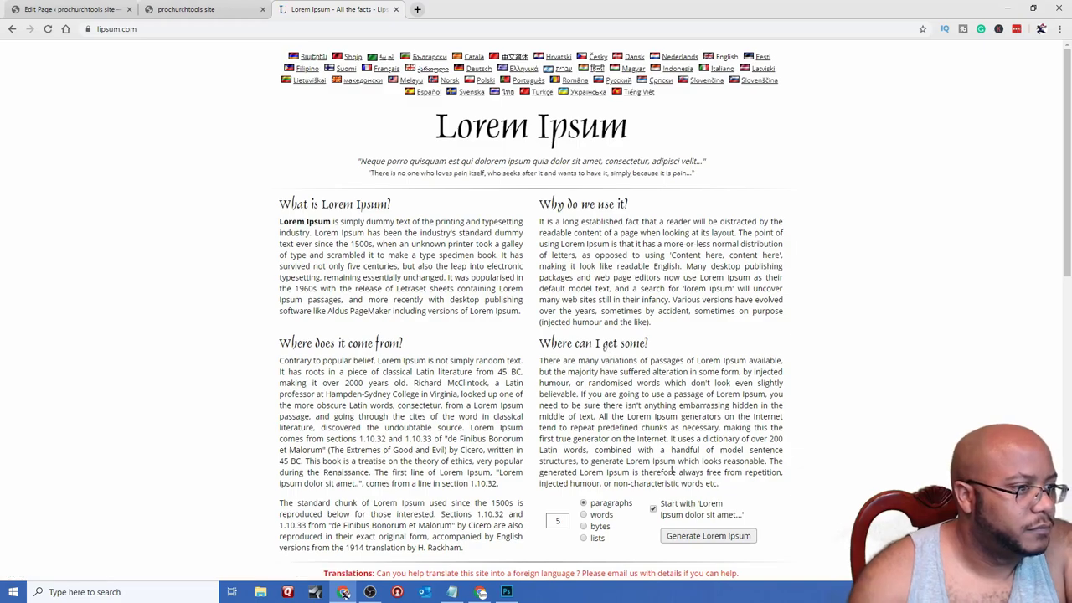
- Generate 3 paragraphs of Lorem Ipsum placeholder text
scroll(578, 435, down, 5)
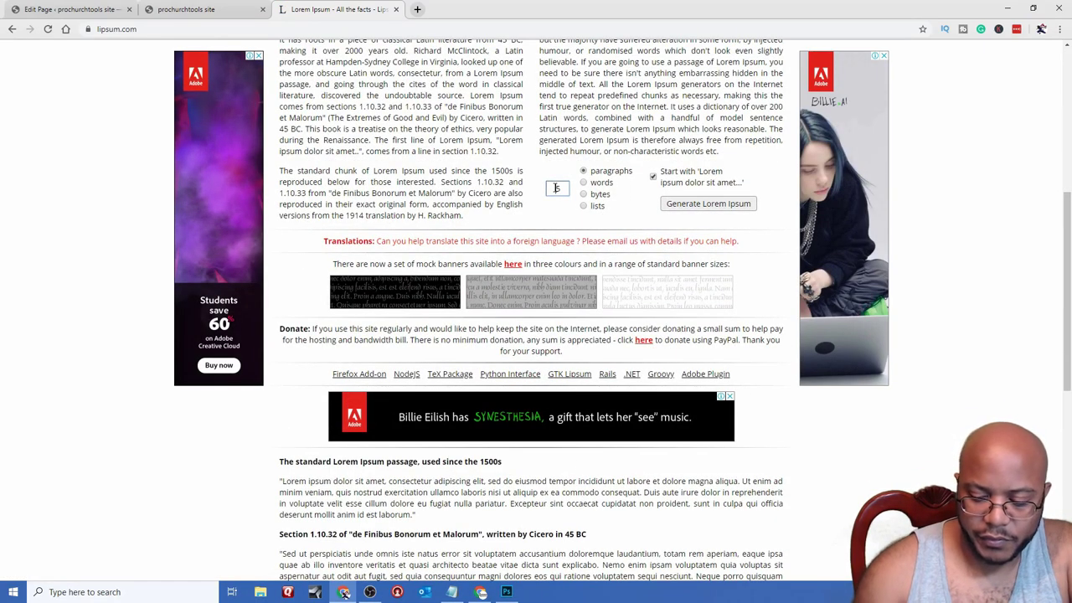
double_click(556, 188)
text(3)
click(700, 206)
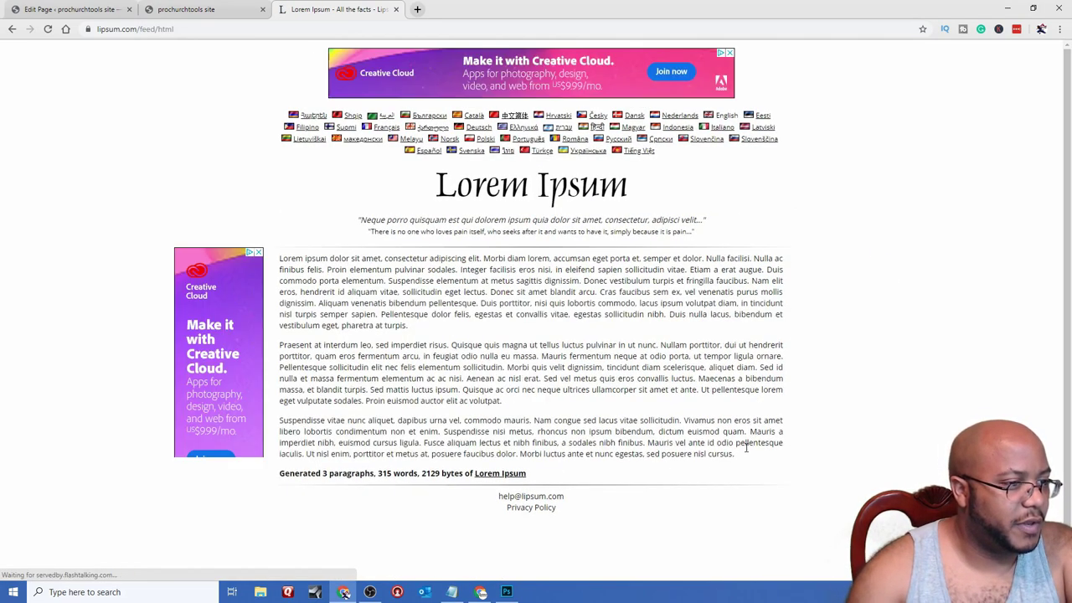
- Copy all the generated paragraphs into the body of the new here page and update the page
drag(734, 453, 282, 263)
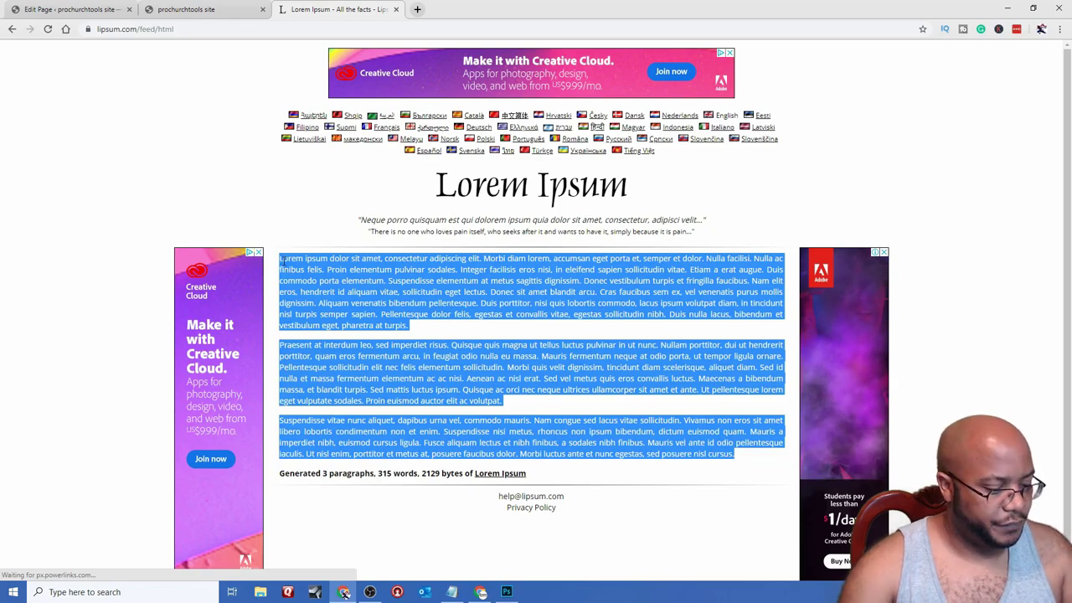
click(205, 11)
click(94, 11)
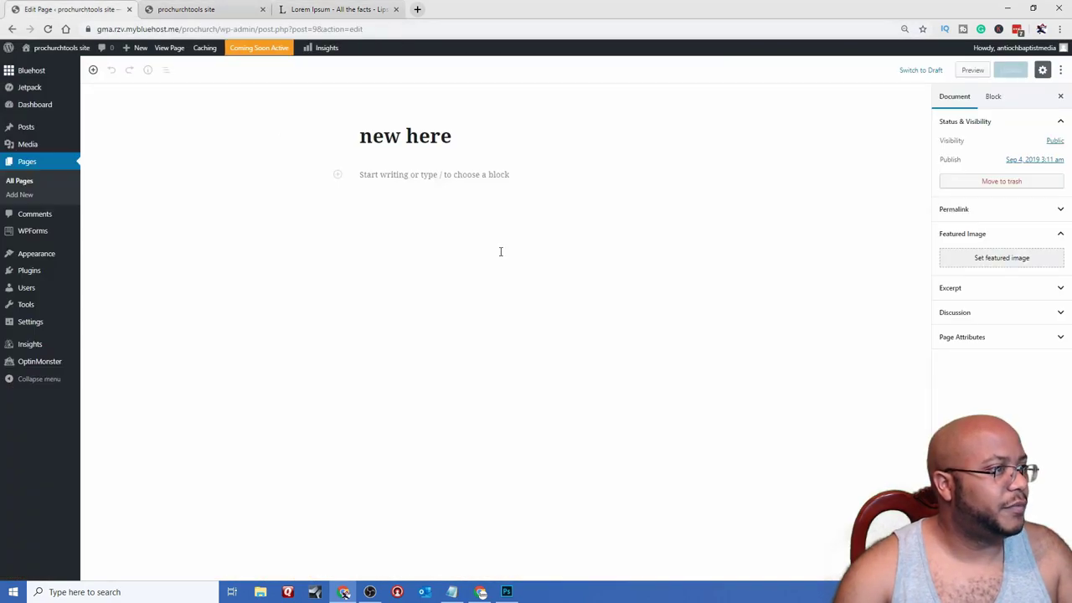
click(443, 174)
key(ctrl+v)
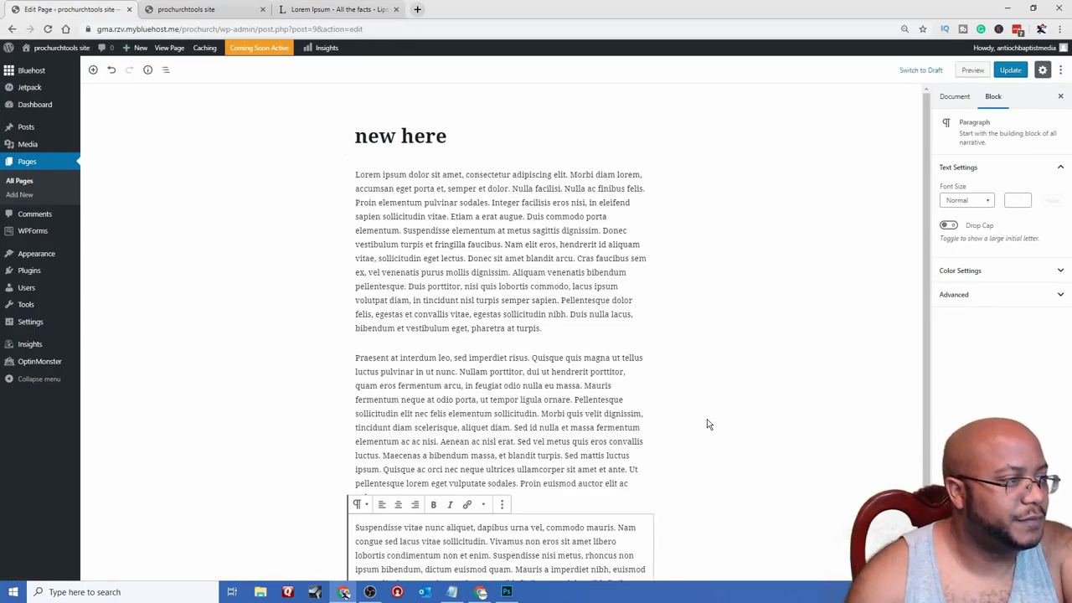
click(1006, 72)
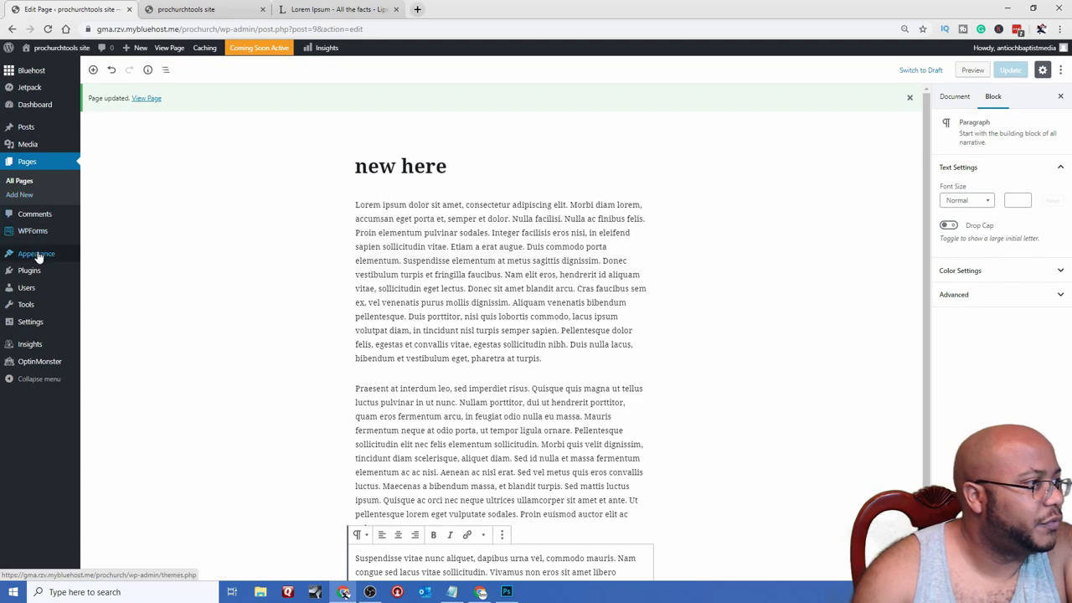
- Open the theme customizer and choose the new here page for Home Section One
mouse_move(37, 255)
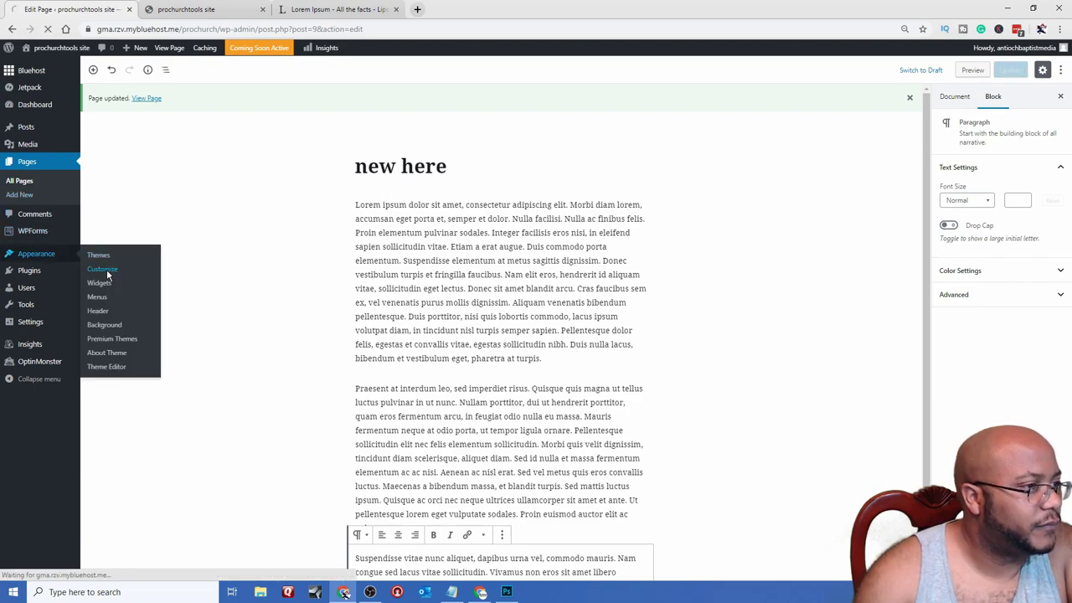
click(106, 273)
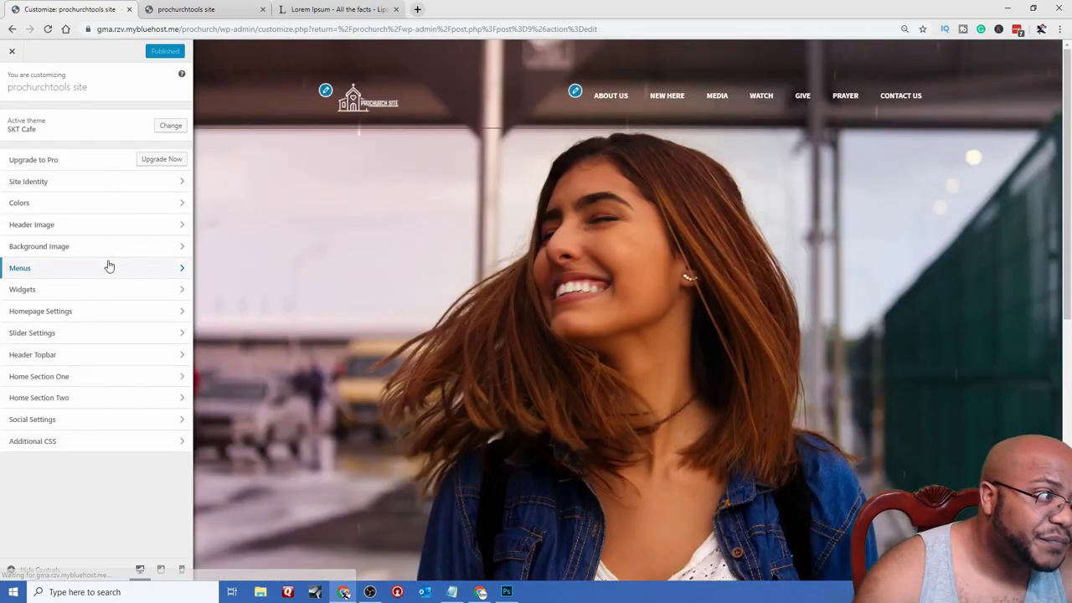
click(65, 382)
click(69, 134)
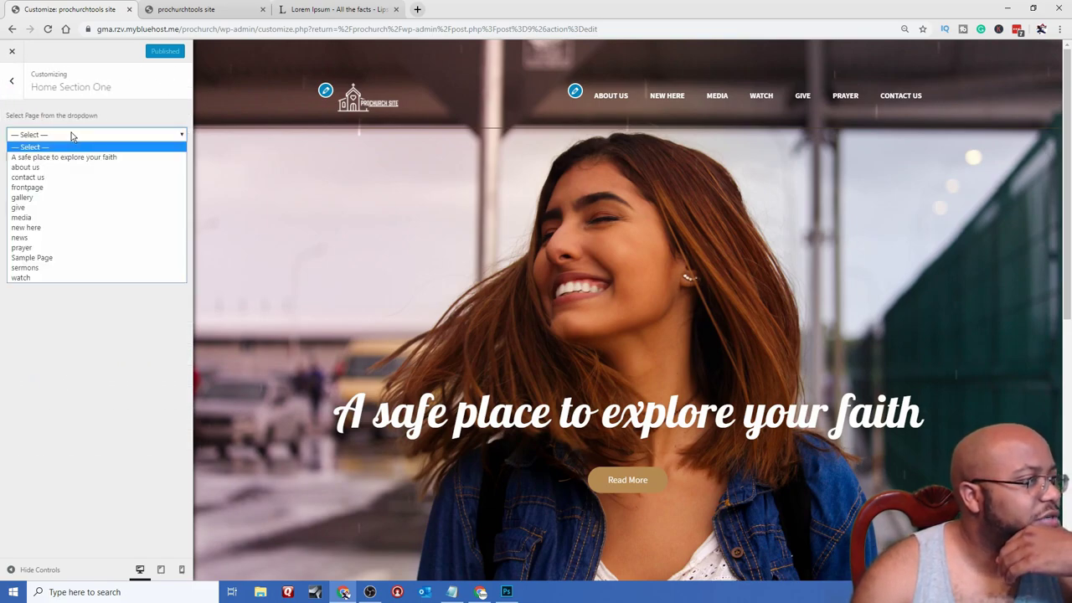
click(30, 227)
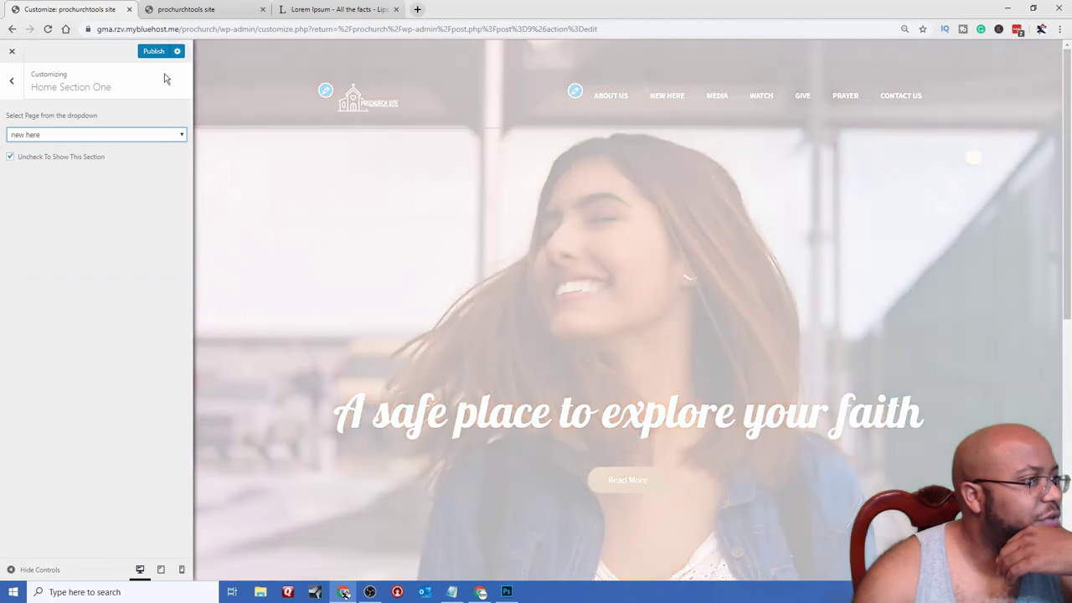
- Make Home Section One visible on the homepage and check it below the slider in the preview
scroll(369, 218, down, 5)
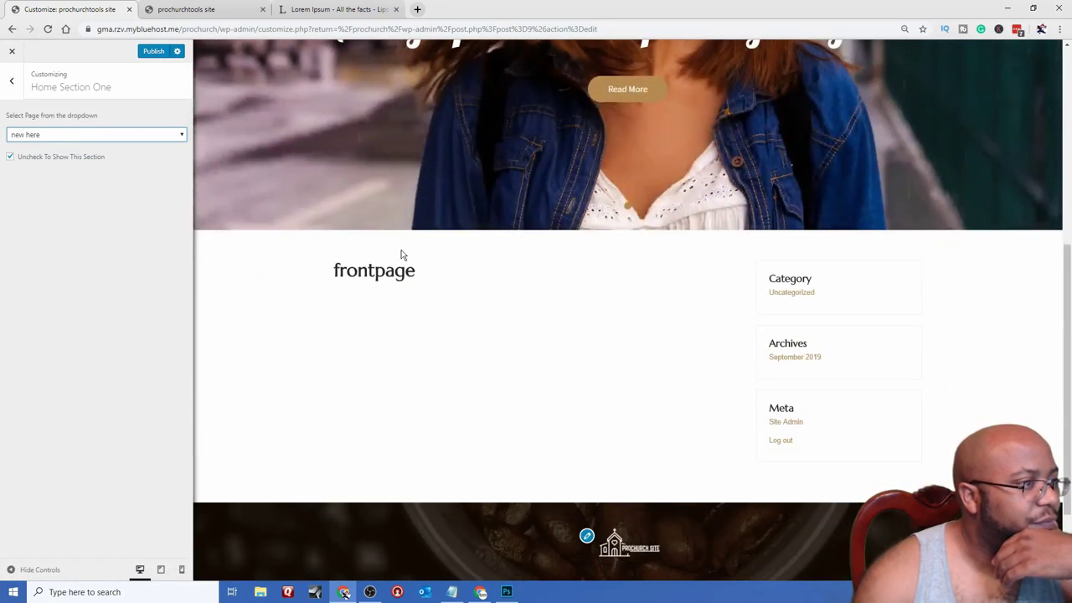
scroll(394, 251, up, 3)
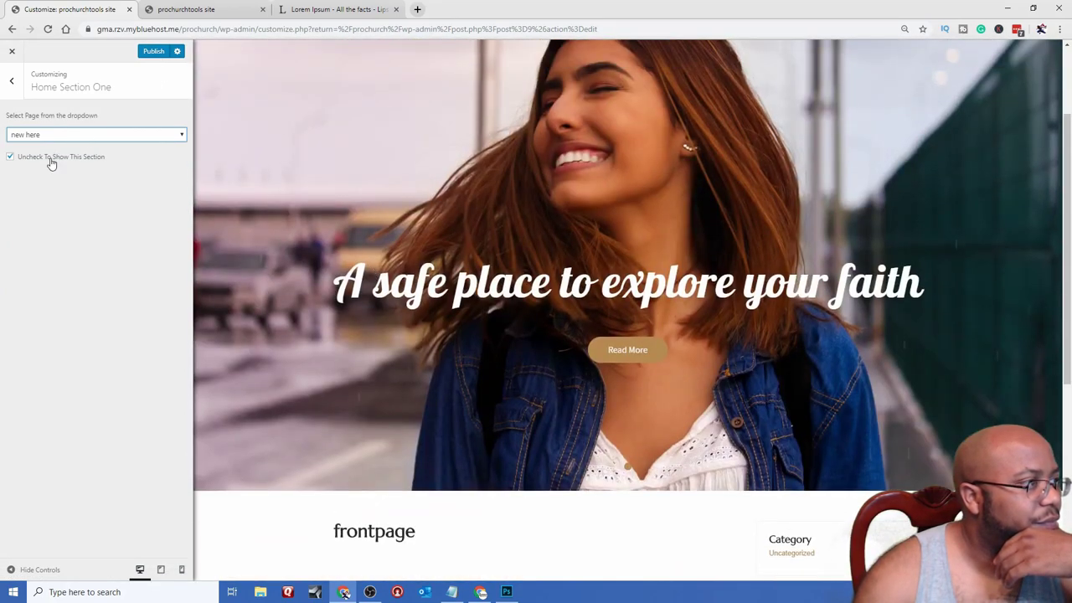
click(50, 157)
scroll(401, 338, down, 2)
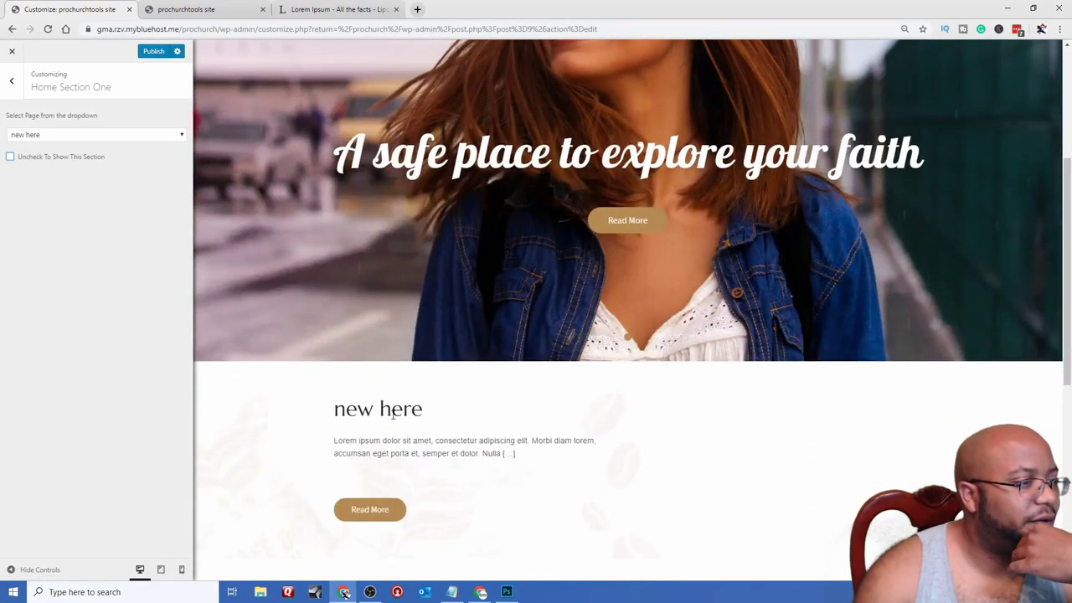
- Compare the section with the call-to-action example in the church website template article, and publish the customizer changes
click(481, 593)
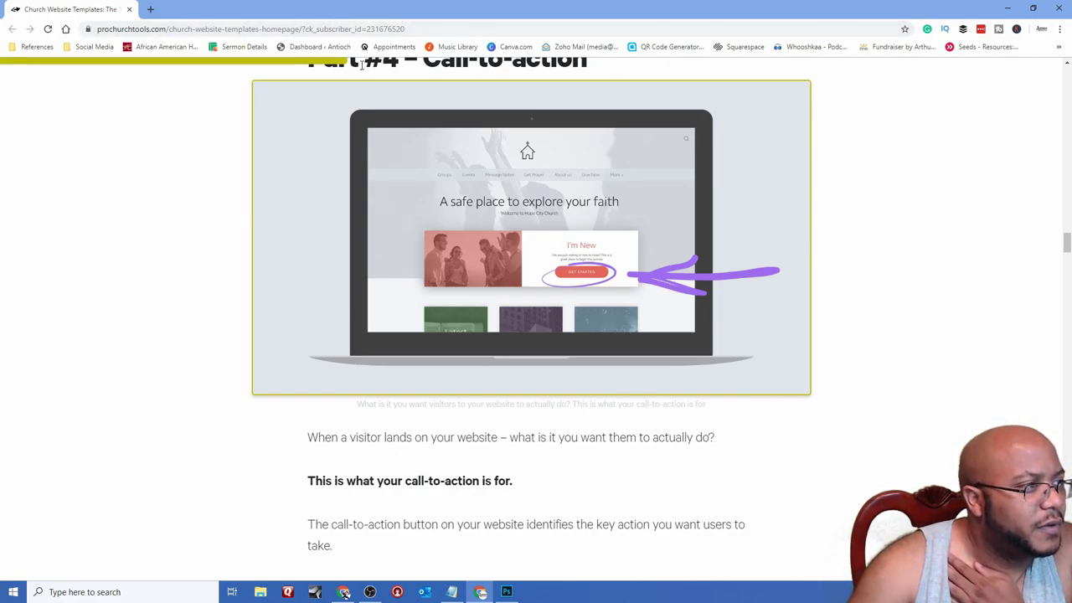
click(1009, 10)
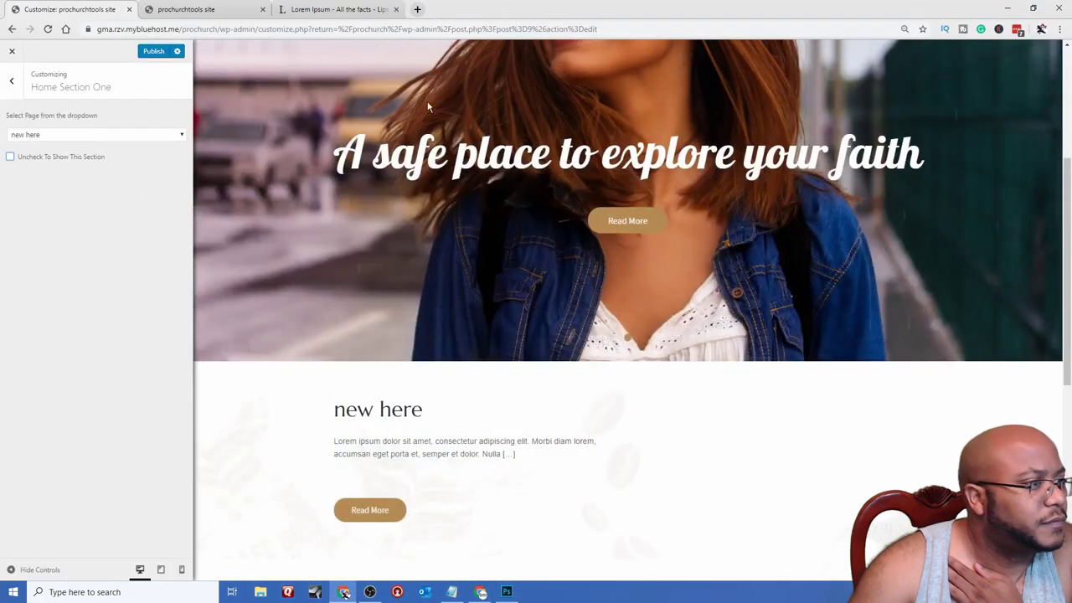
click(160, 51)
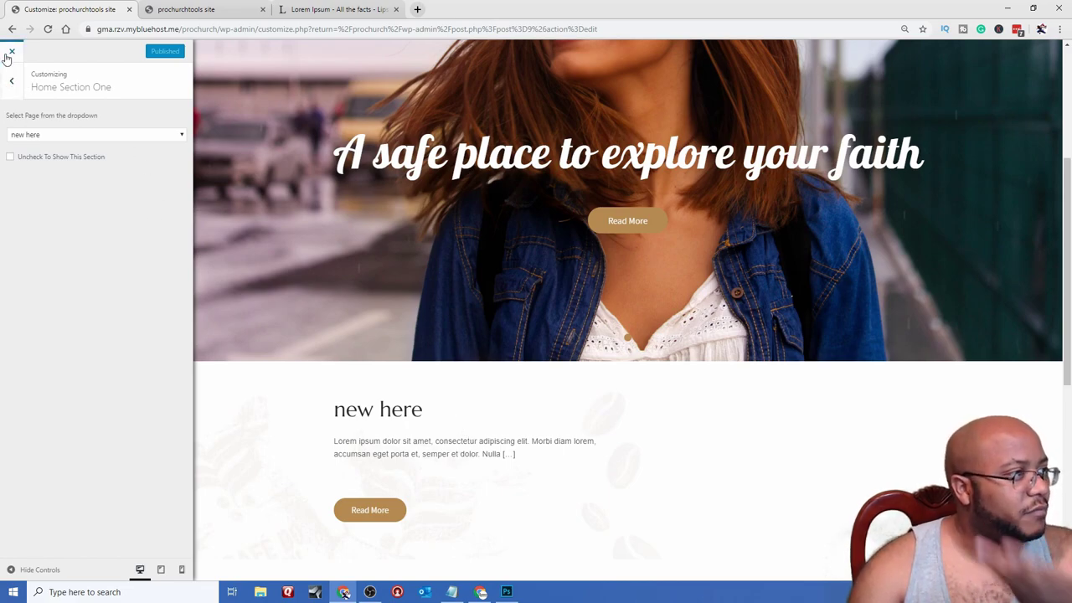
- Glance at the live site's tab and close the customizer to return to editing the new here page
click(183, 10)
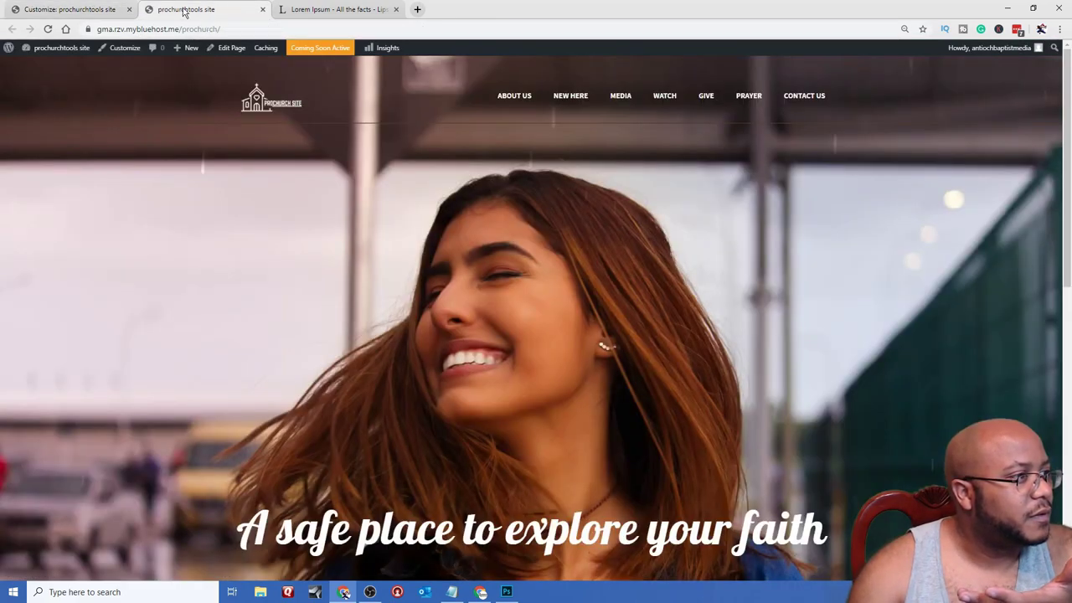
click(51, 10)
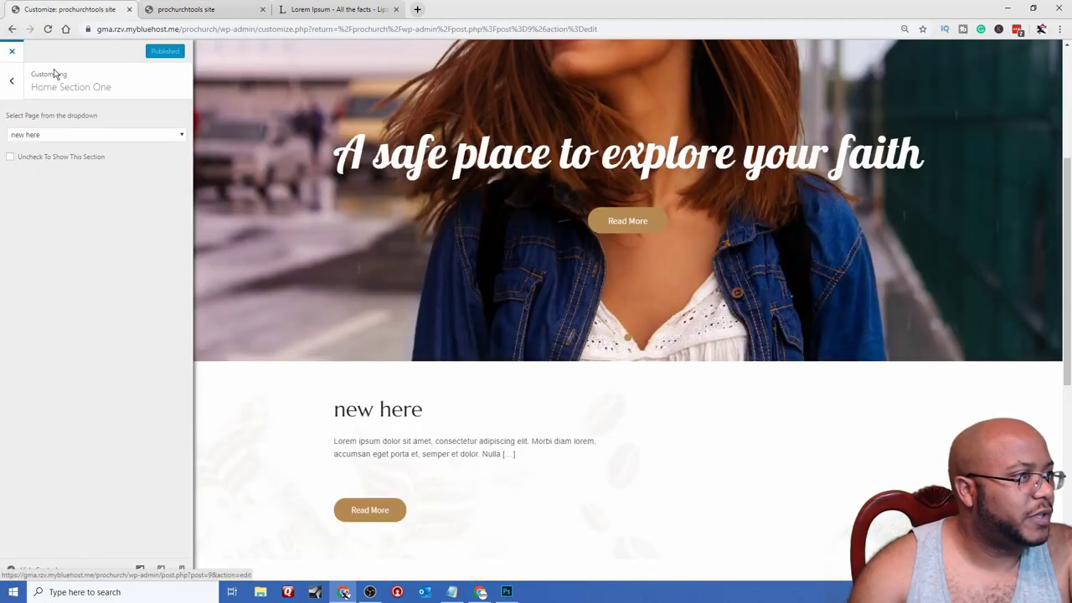
click(204, 281)
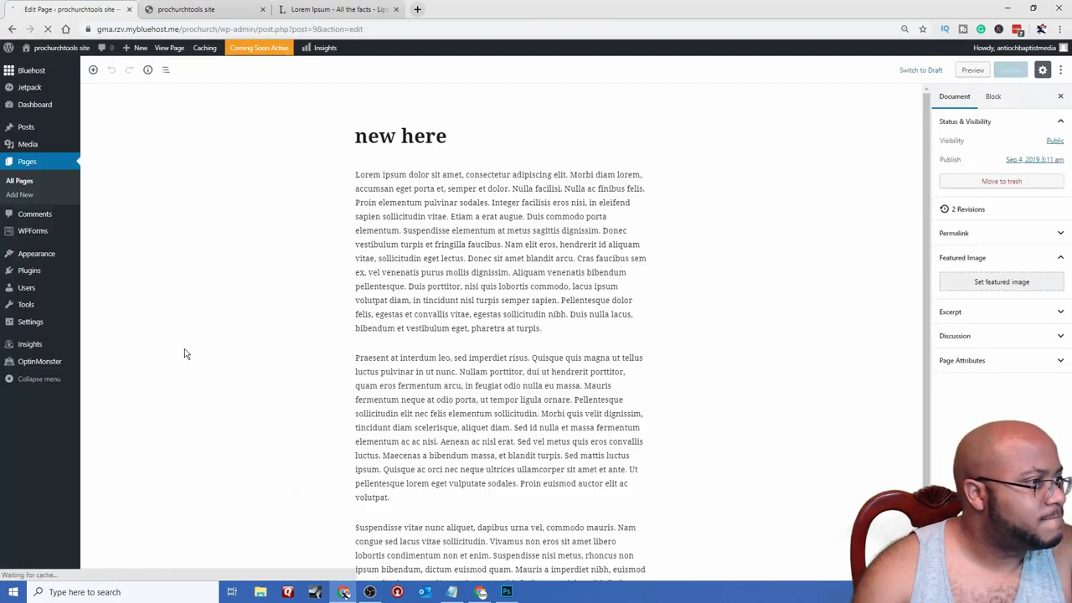
- Add "Are you visiting" as a separate paragraph above the Lorem ipsum text, and check the call-to-action wording in the template article
click(356, 176)
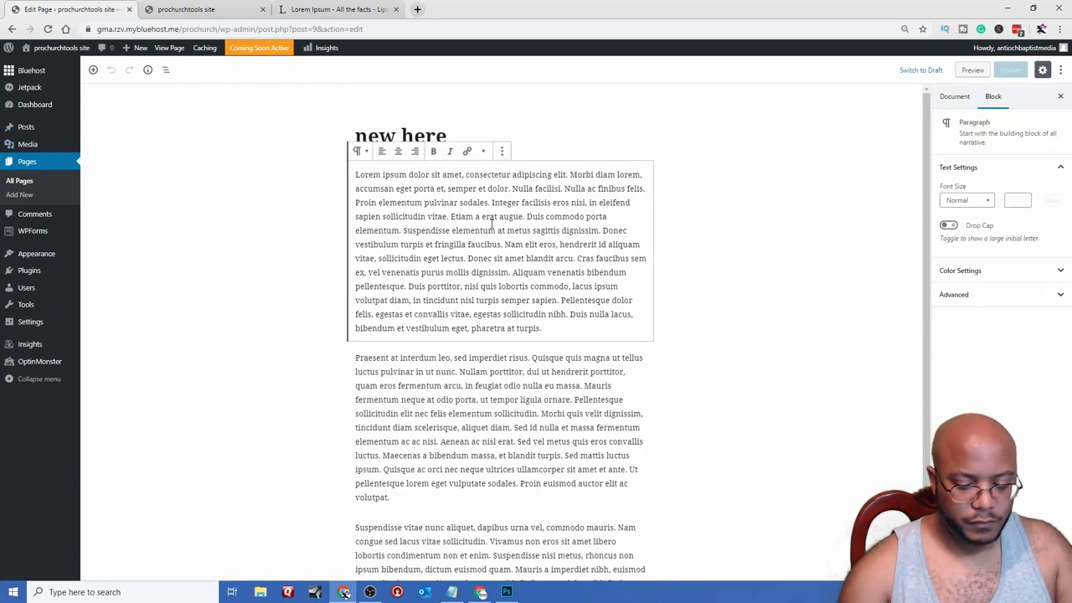
text(Are you)
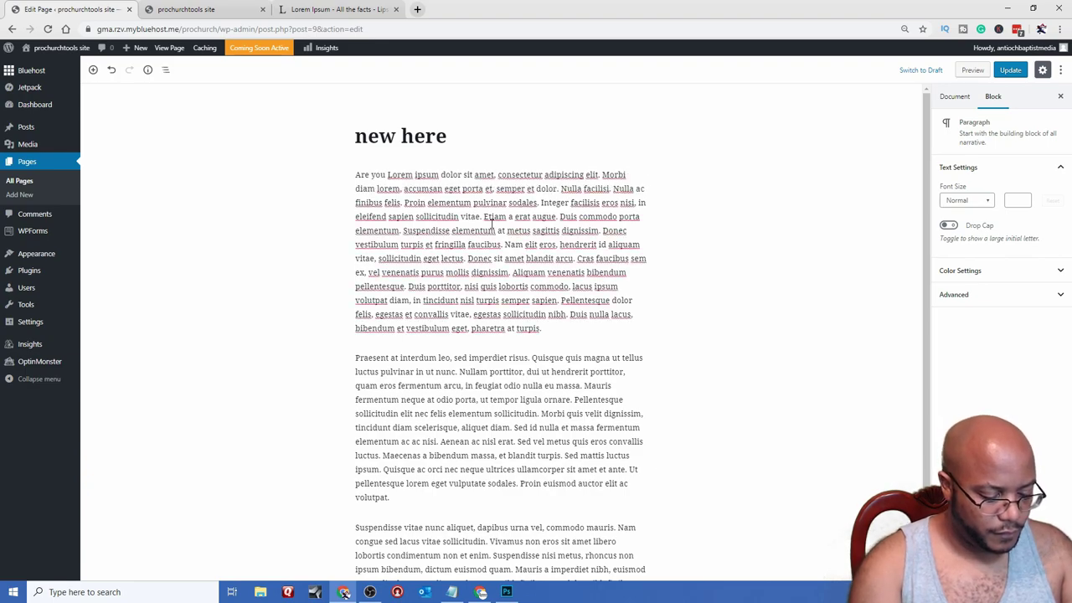
text( visitin)
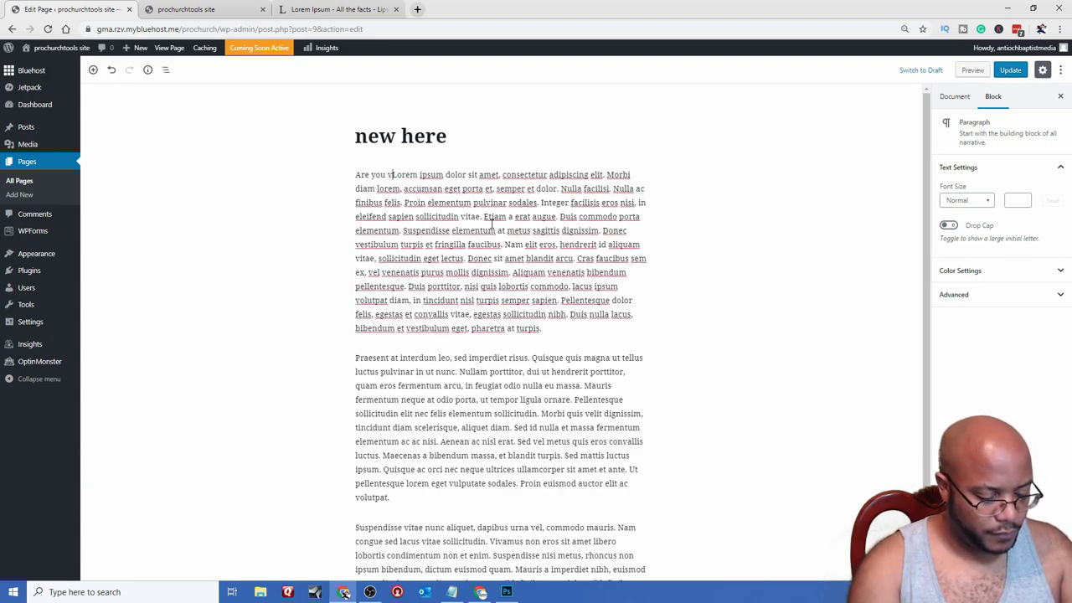
text(g)
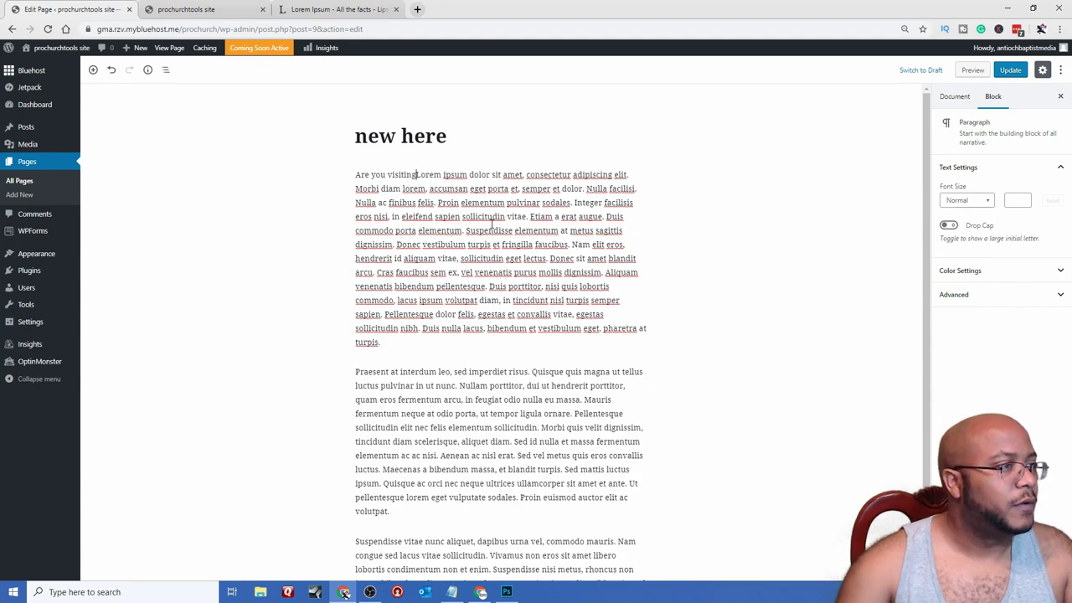
key(Return)
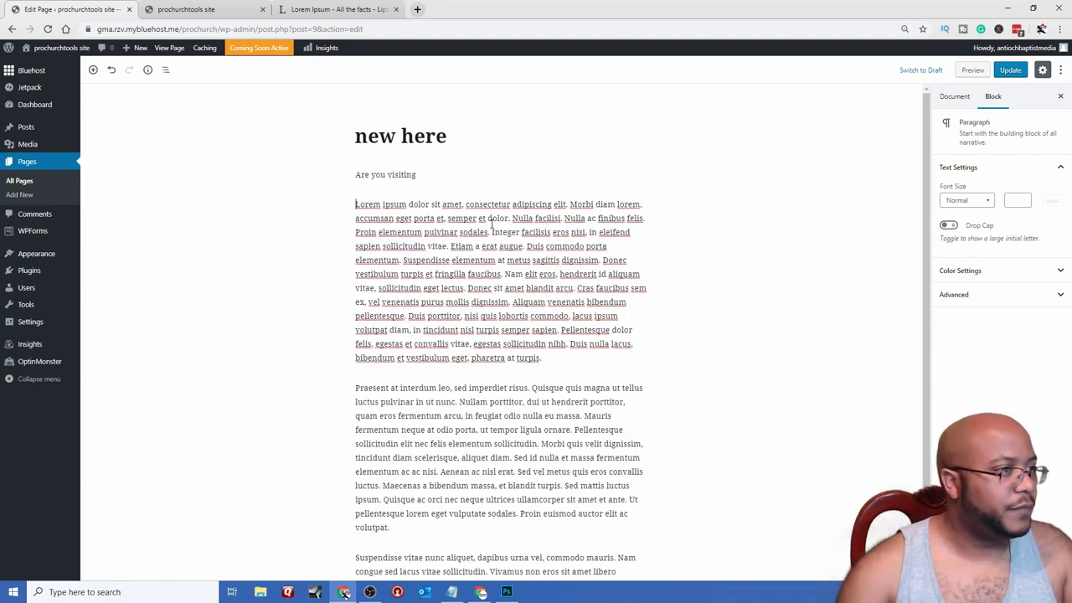
click(484, 593)
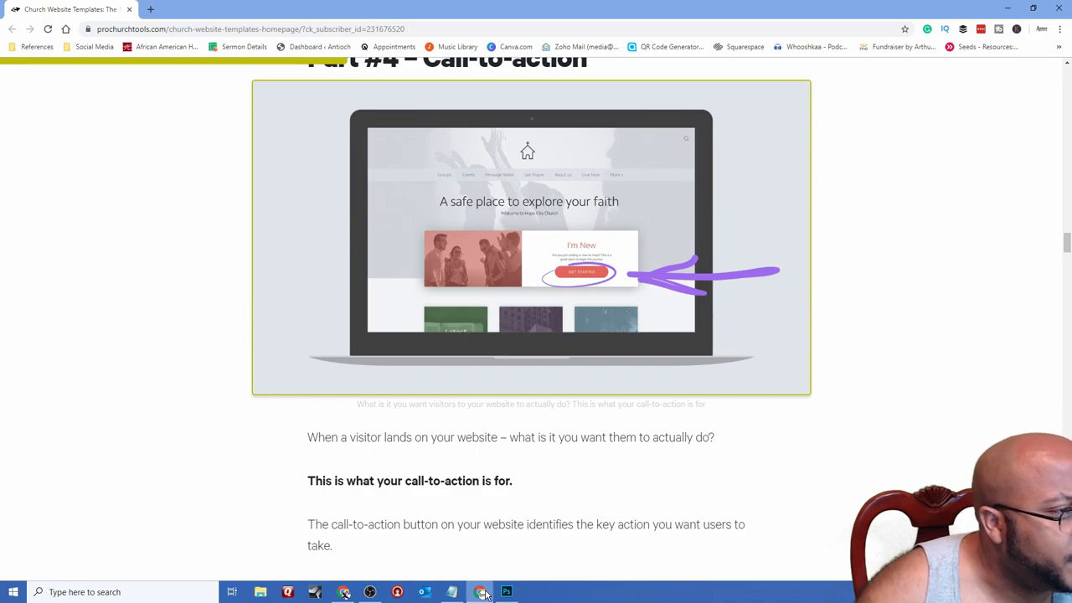
click(483, 592)
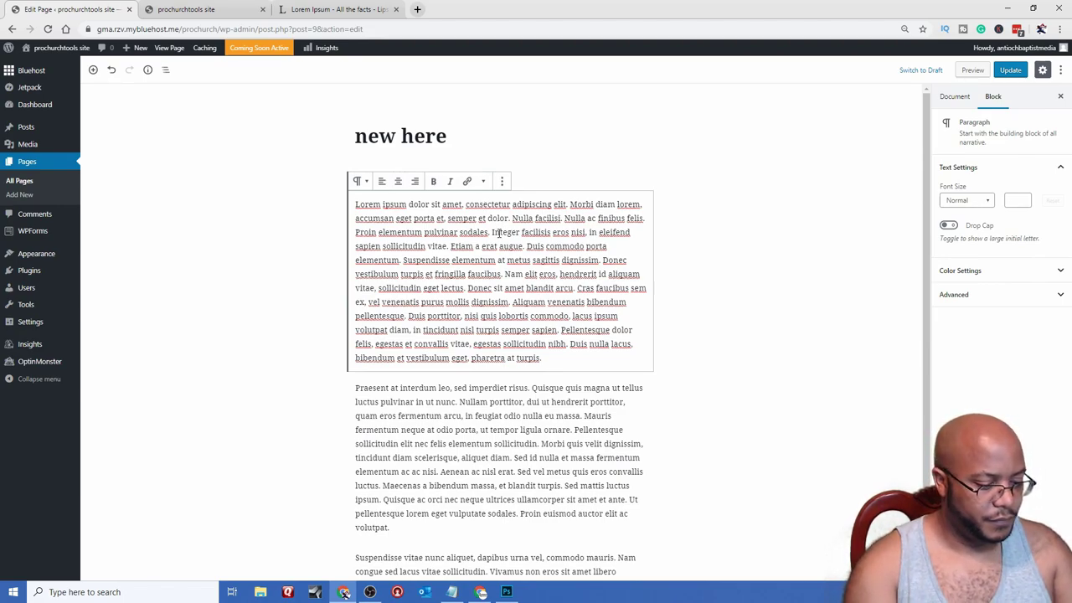
text(Are you visiting)
text(Are you)
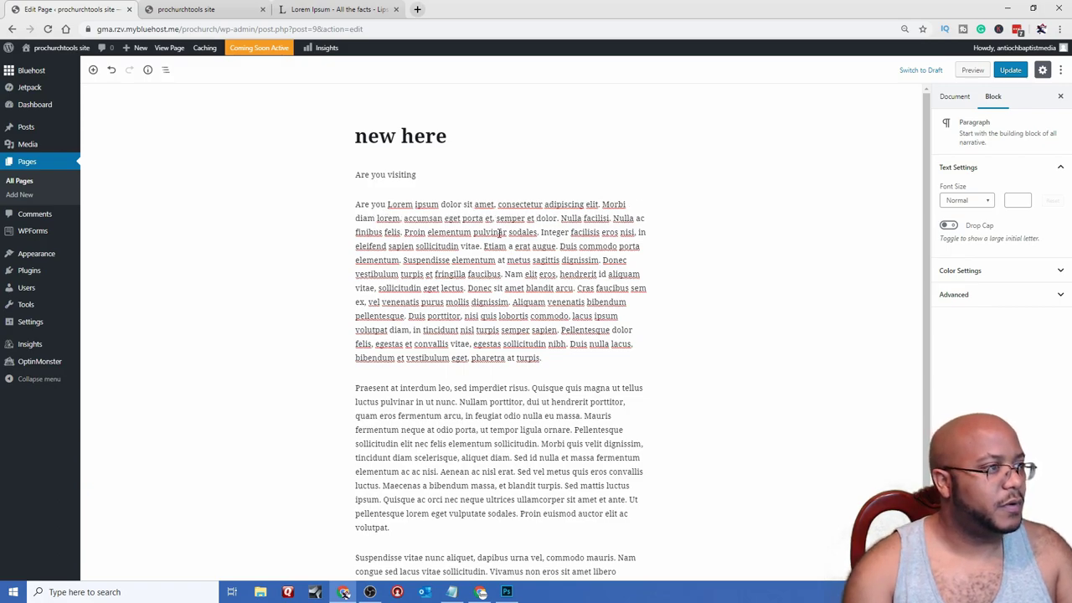
key(shift+Home)
key(BackSpace)
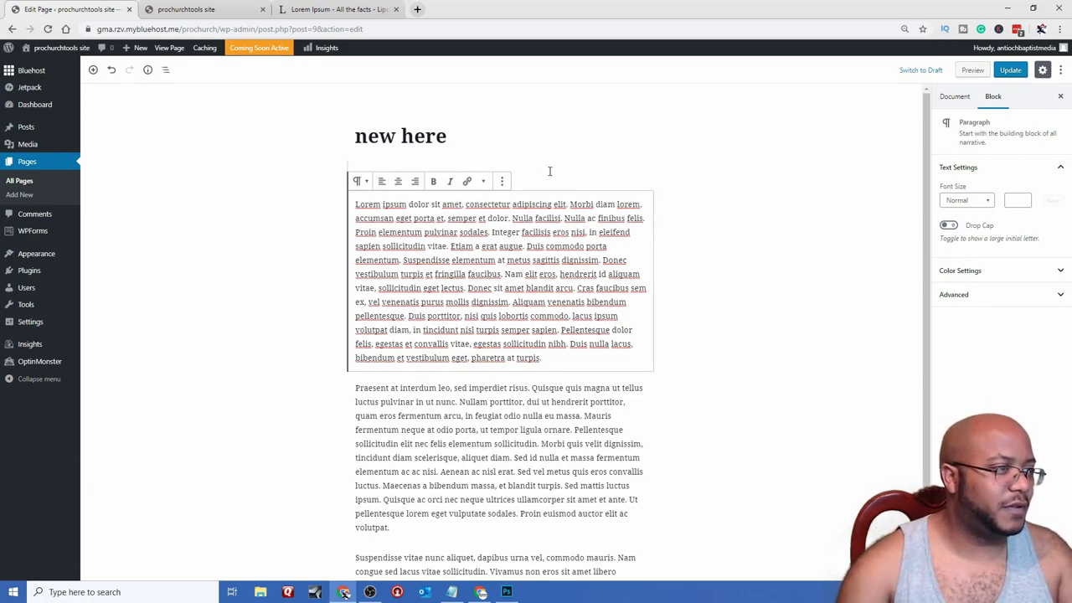
- Rewrite the paragraph above the Lorem ipsum text as "Are you just visiting or are you new to Prototype?"
click(543, 173)
key(BackSpace)
key(BackSpace)
key(BackSpace)
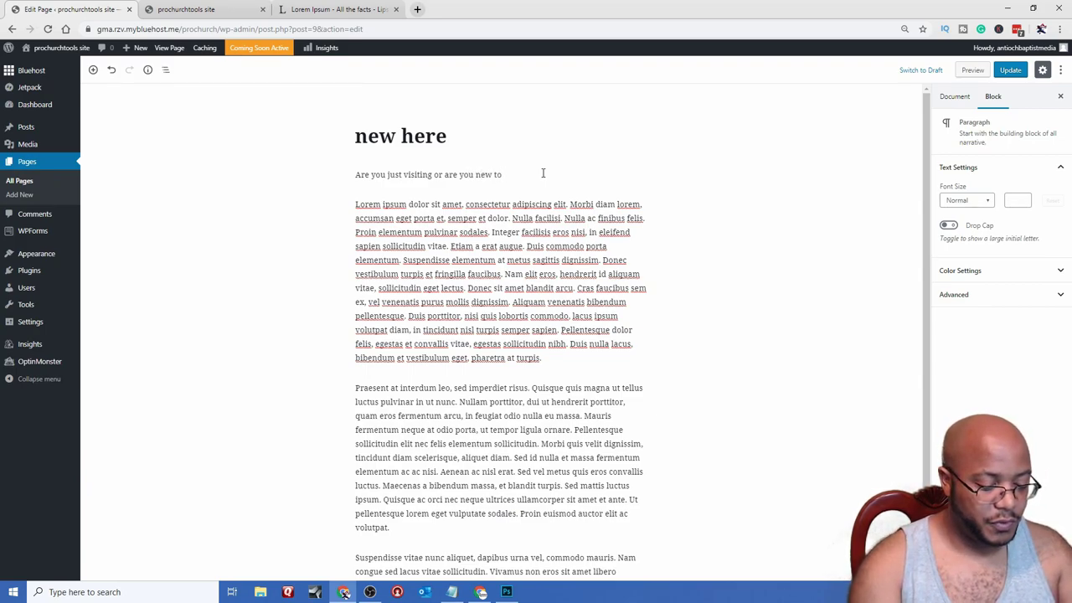
text(Church)
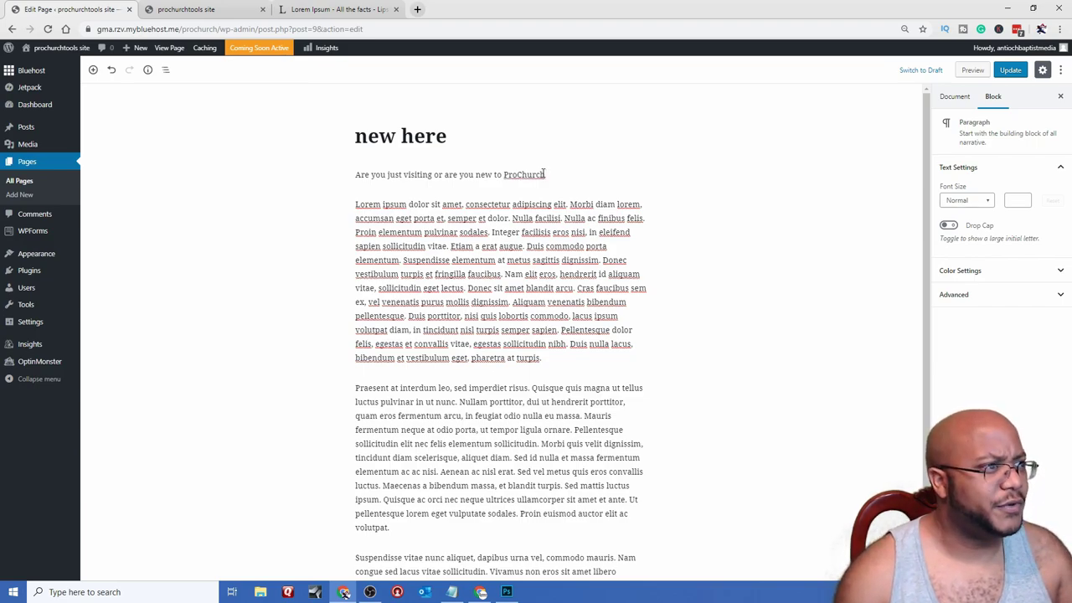
key(BackSpace)
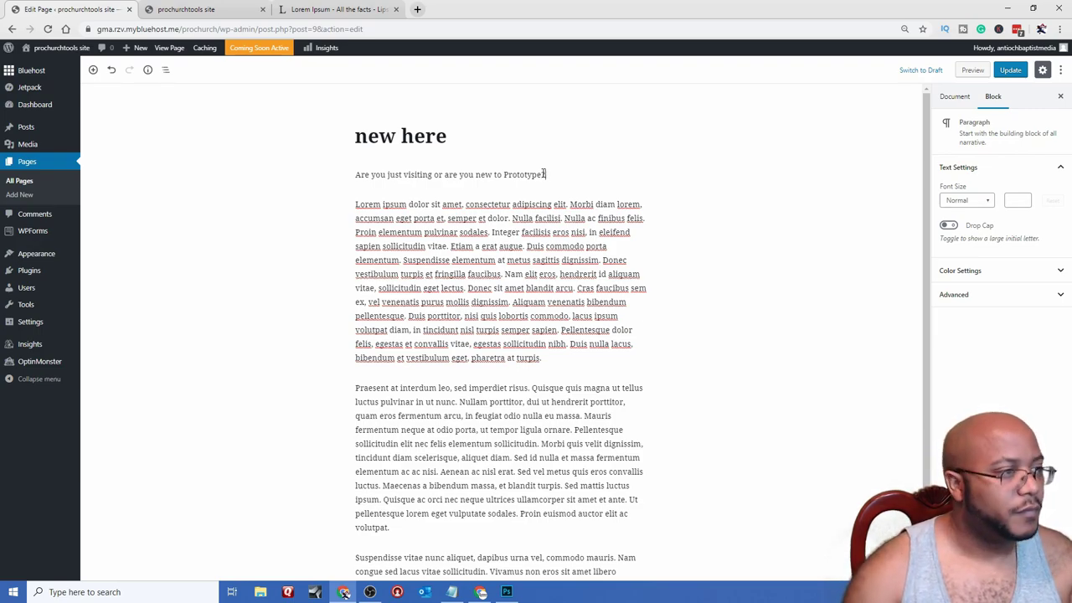
text(?)
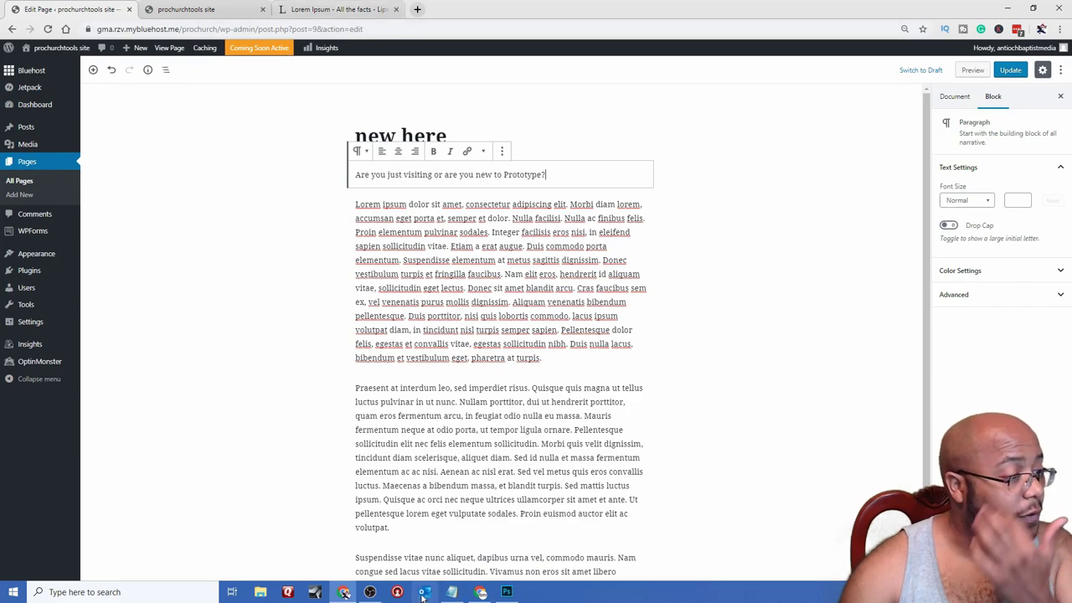
- Check the call-to-action wording in the template article and append "This is a great place to begin your journey." to the opening paragraph
click(480, 593)
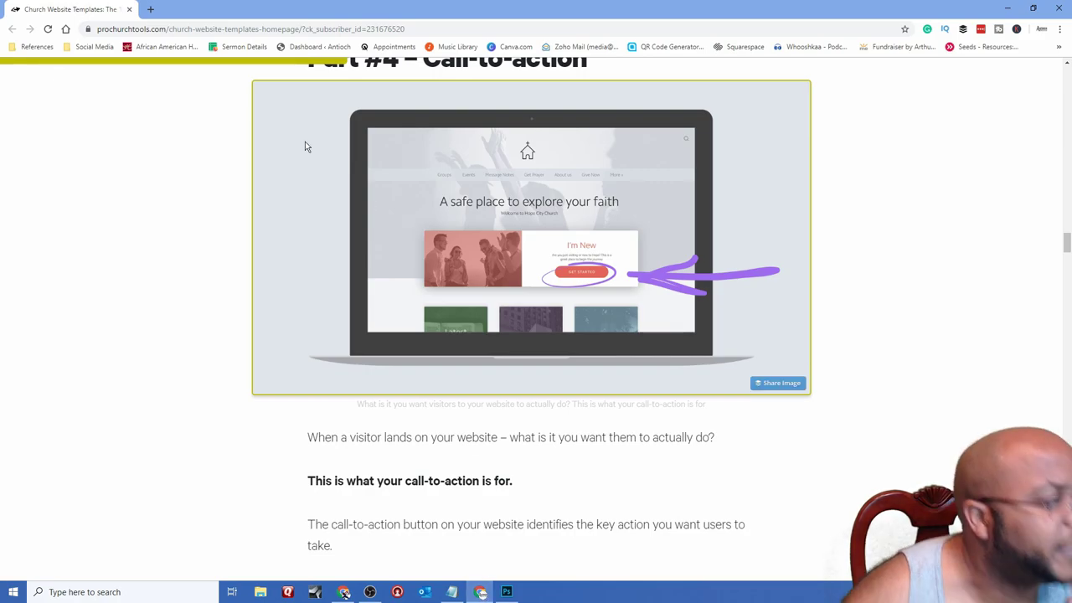
click(1007, 8)
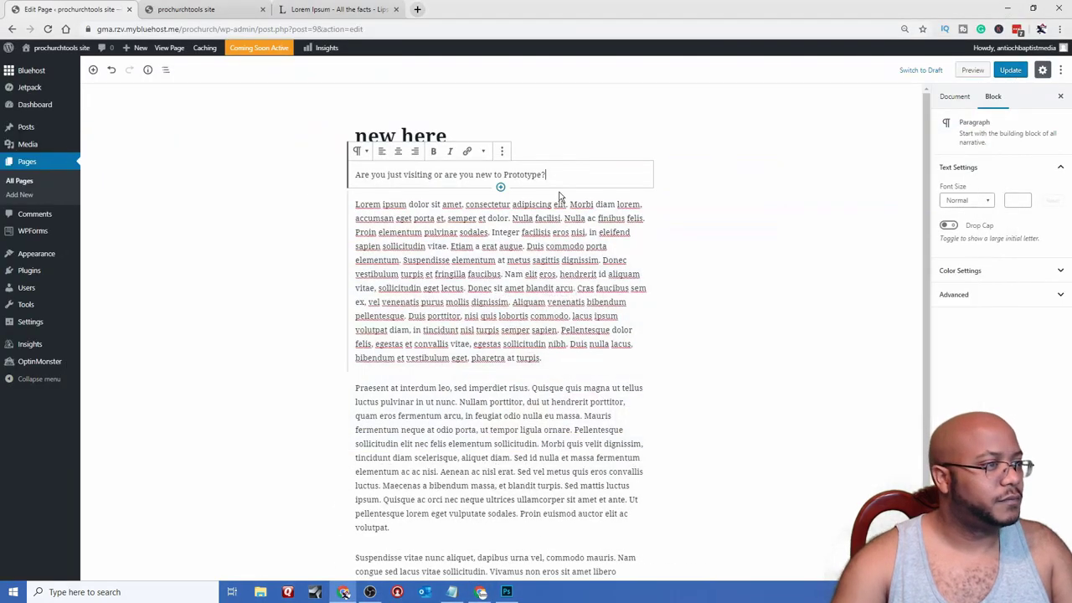
text(This is a great pla)
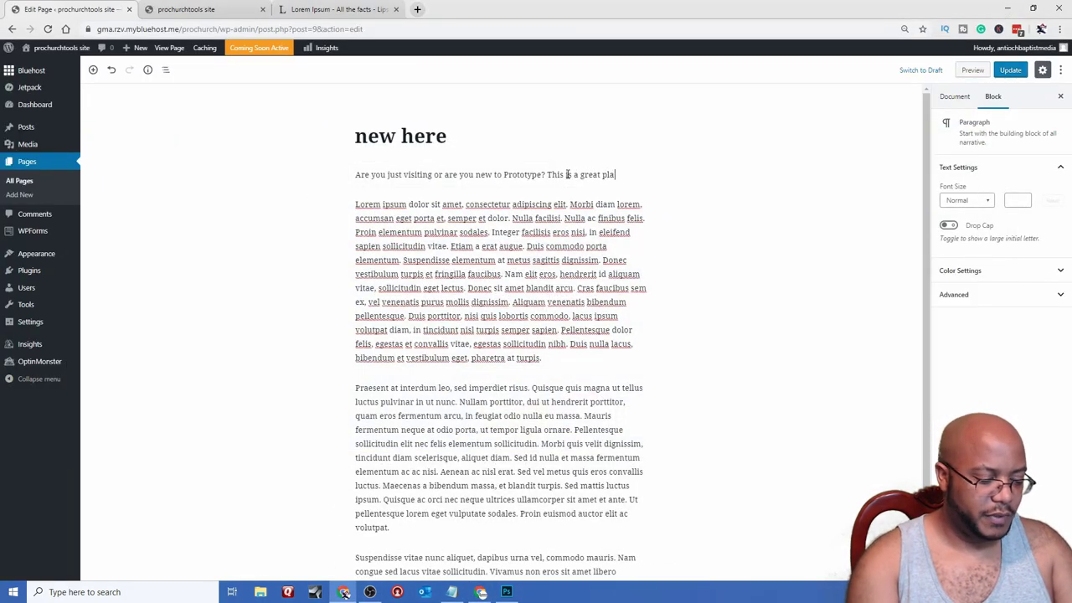
text(ce to begin your journey.)
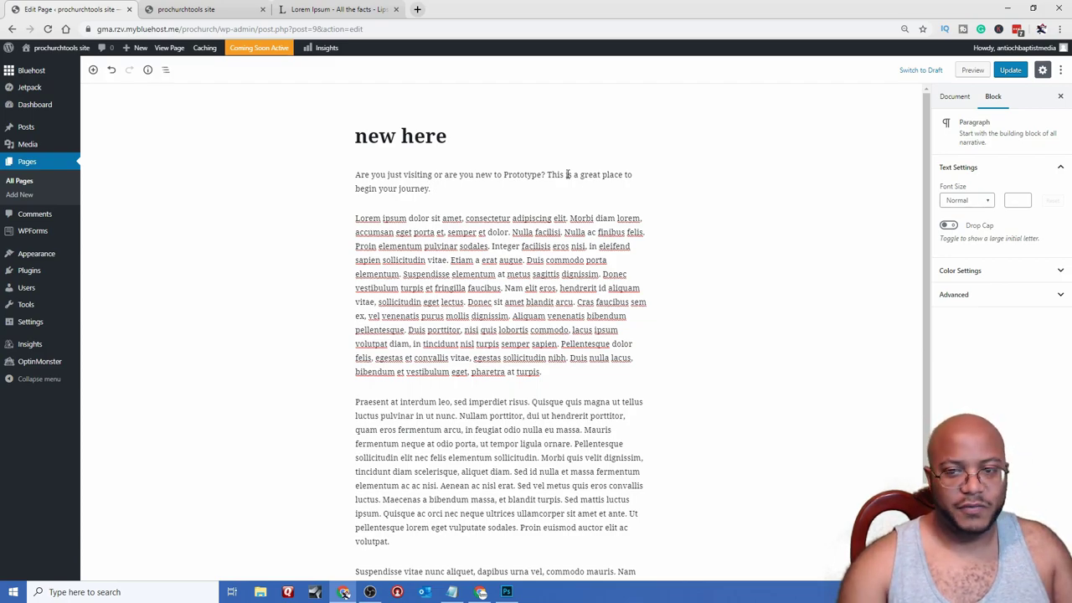
- Retitle the page "I'm New Here" and update it
click(451, 137)
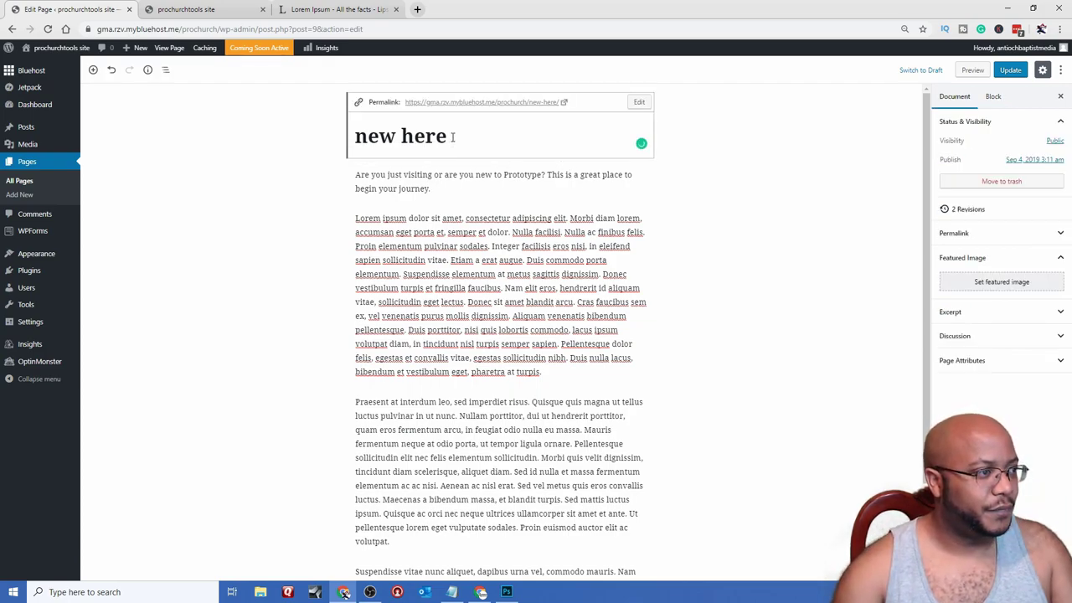
key(ctrl+a)
key(BackSpace)
text(I')
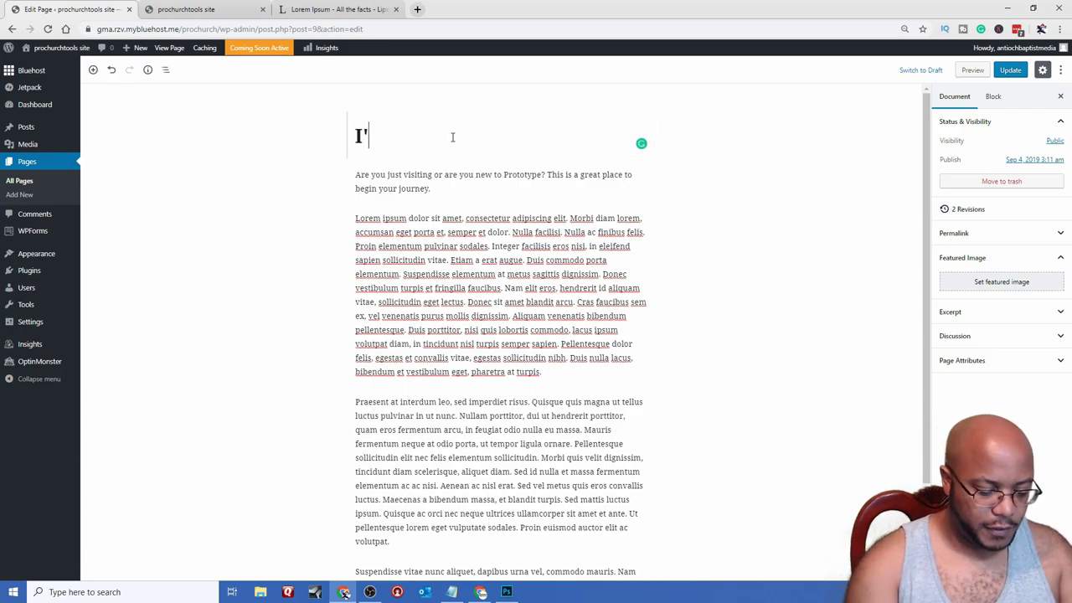
text(m New Here)
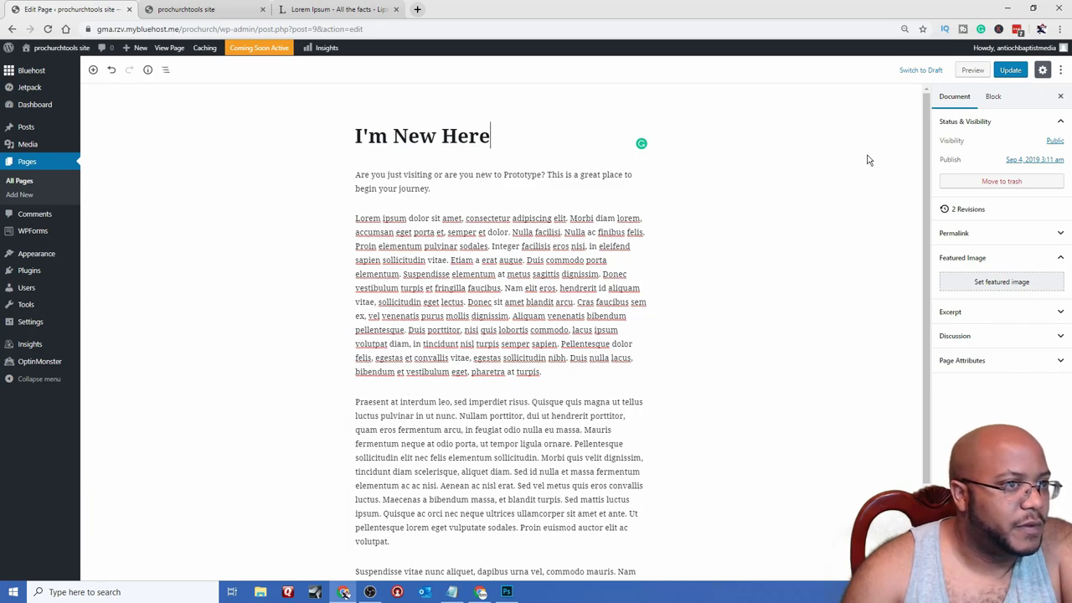
click(1011, 72)
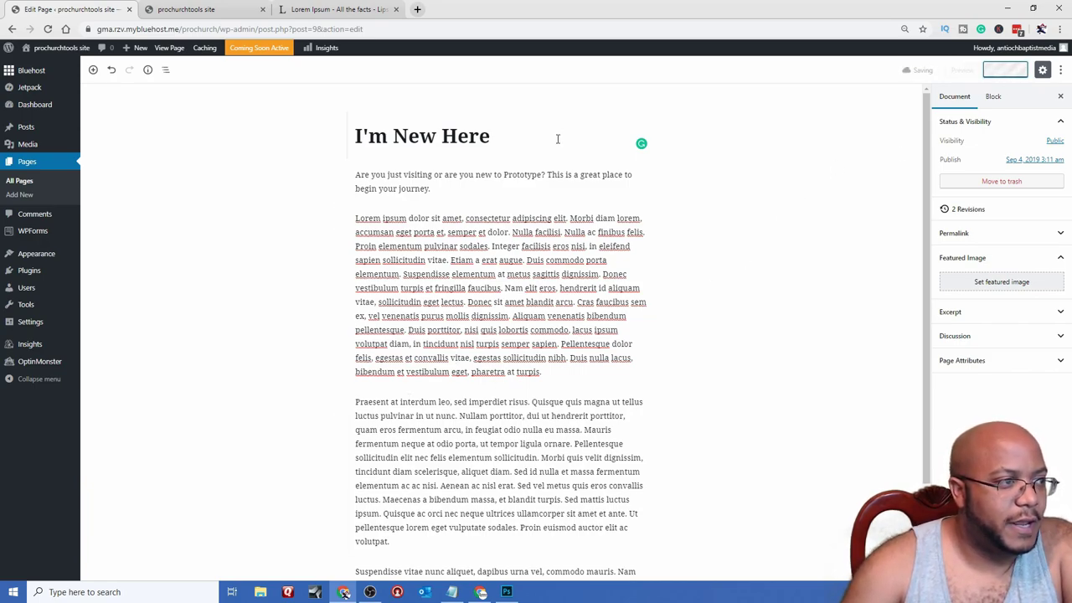
- Open pexels.com in a new browser tab and search for "happy" photos
click(416, 11)
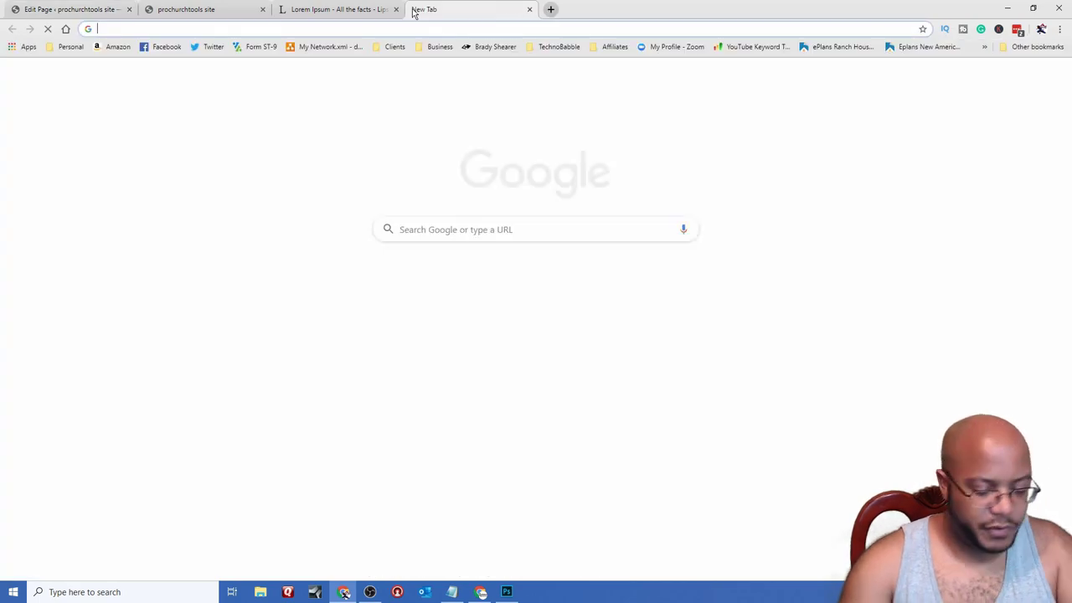
text(pexels.com)
key(Return)
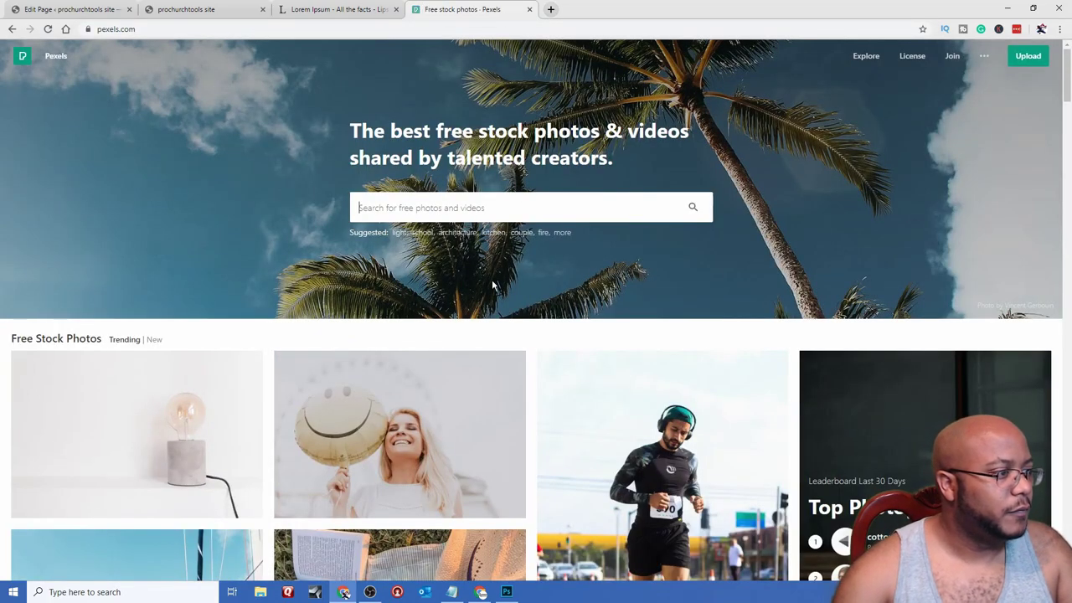
click(489, 212)
text(happy)
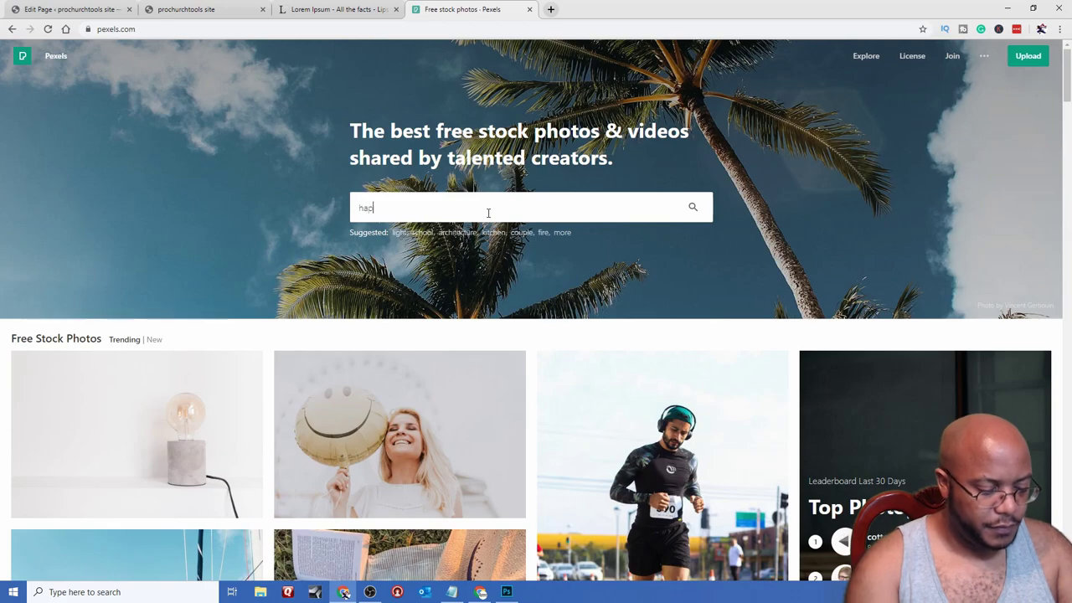
key(Return)
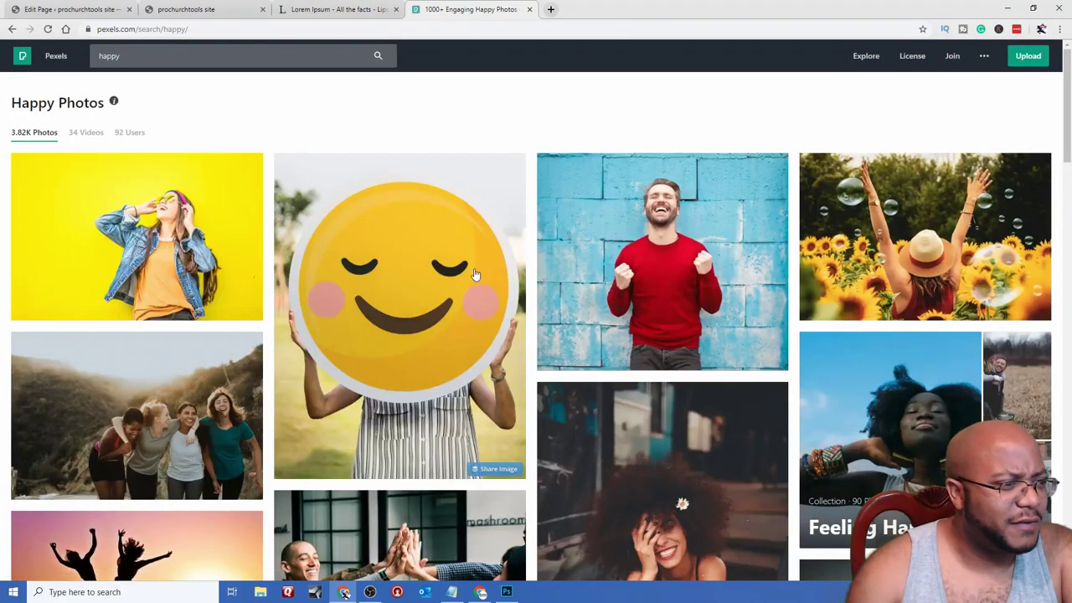
- Browse the happy photos, opening the four women on a mountain and the photographer of the woman making peace signs in separate tabs
scroll(485, 369, down, 2)
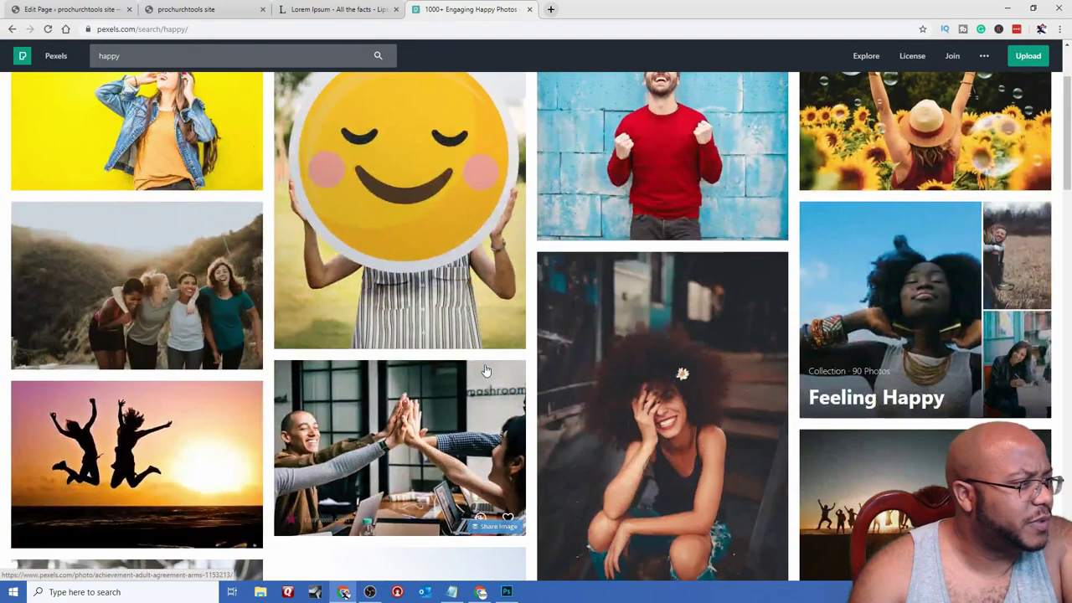
middle_click(206, 257)
scroll(424, 342, down, 3)
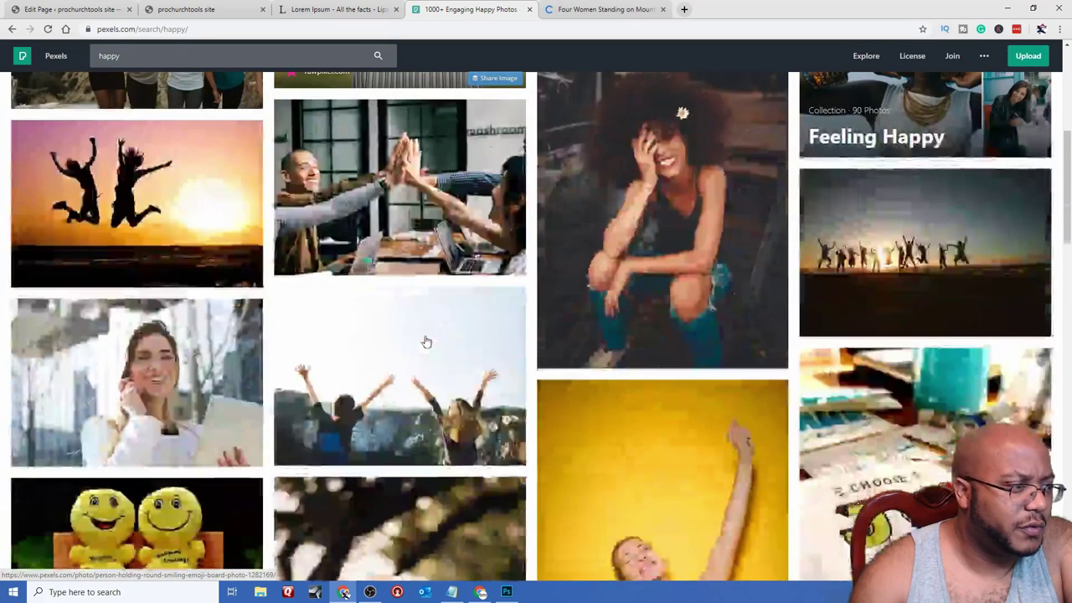
scroll(427, 341, down, 3)
scroll(427, 341, down, 6)
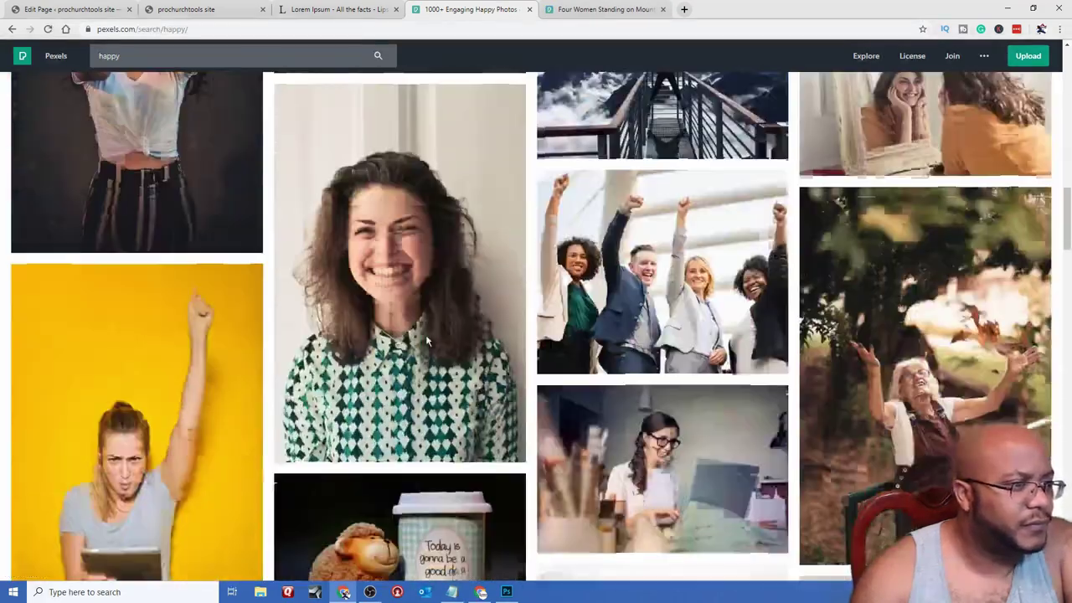
scroll(427, 341, down, 4)
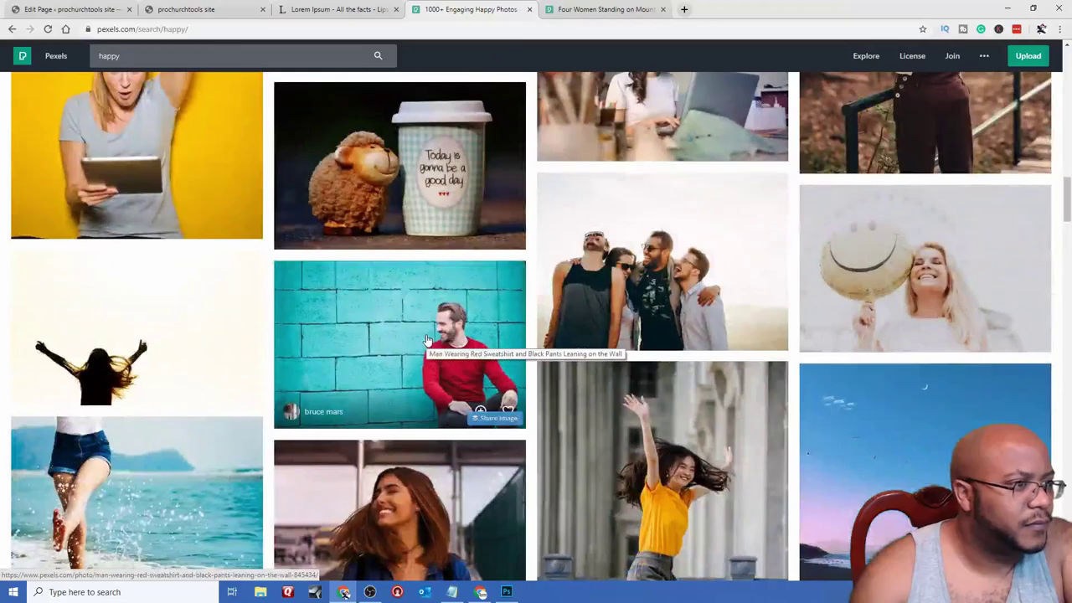
scroll(426, 341, down, 3)
scroll(426, 340, down, 3)
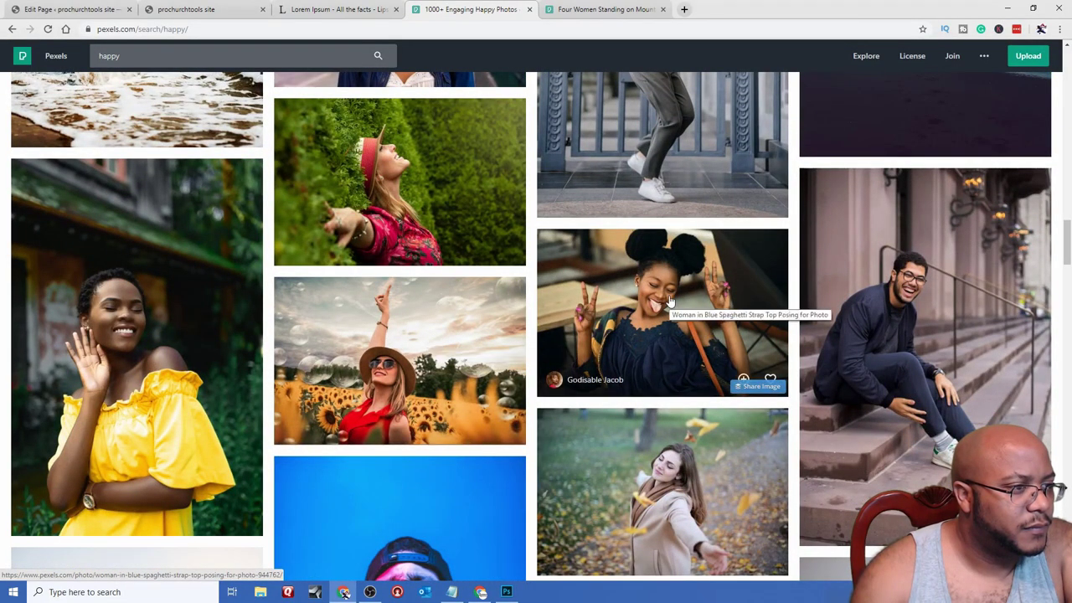
middle_click(627, 306)
- Look further through the happy photos and open the one of three people sitting on stairs in a separate tab
scroll(670, 339, down, 5)
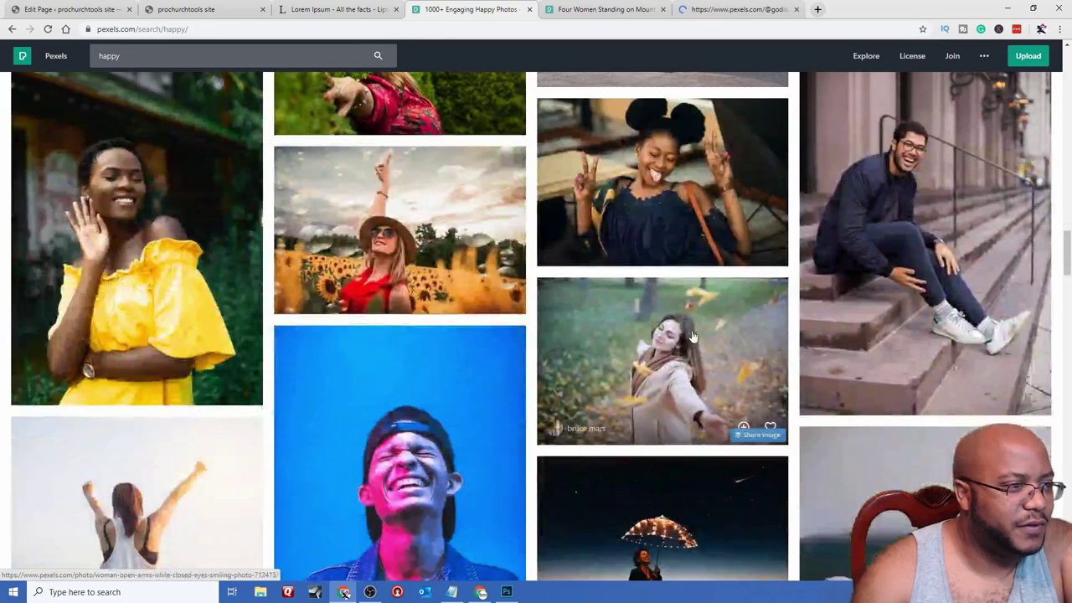
scroll(687, 335, down, 3)
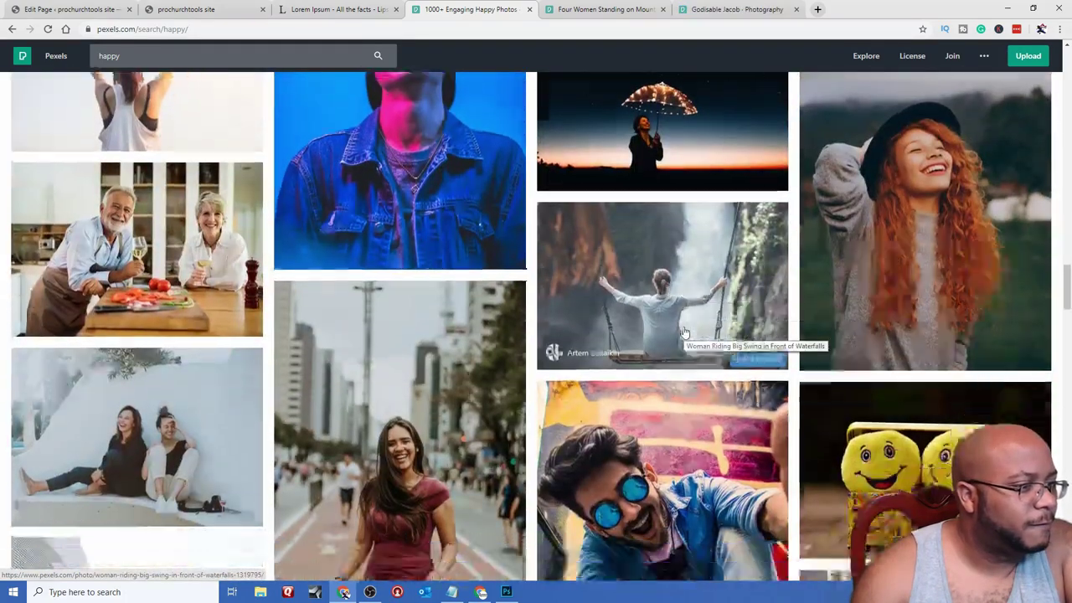
scroll(684, 333, down, 3)
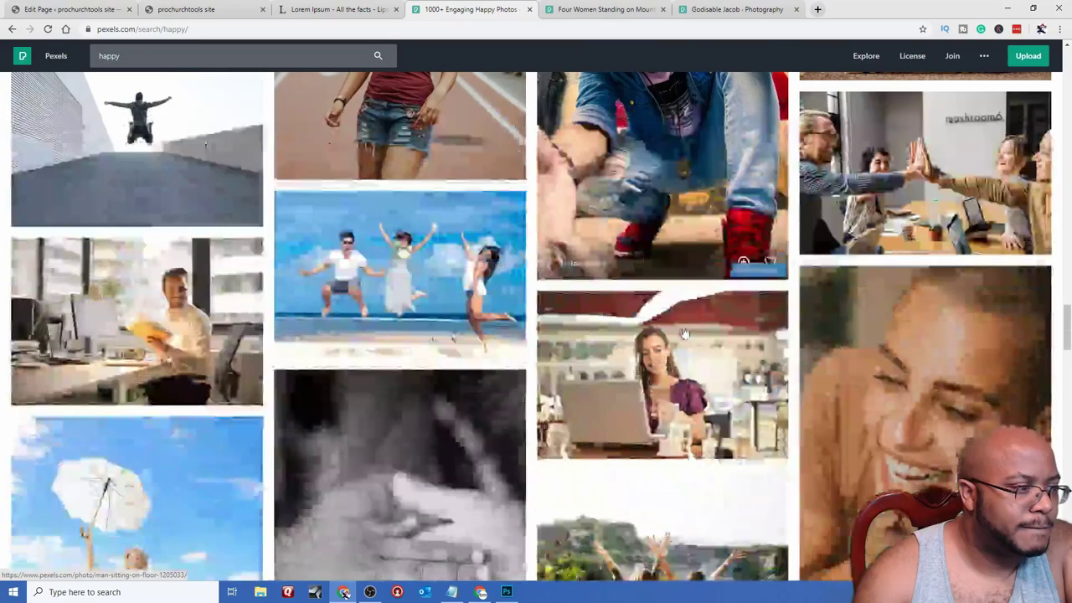
scroll(683, 330, down, 6)
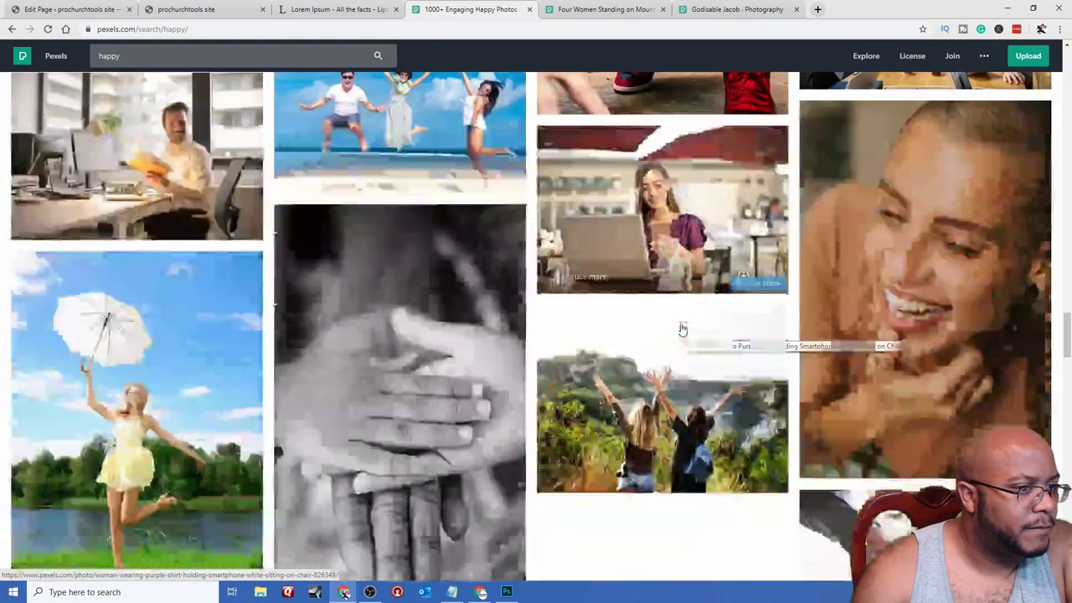
scroll(684, 330, down, 3)
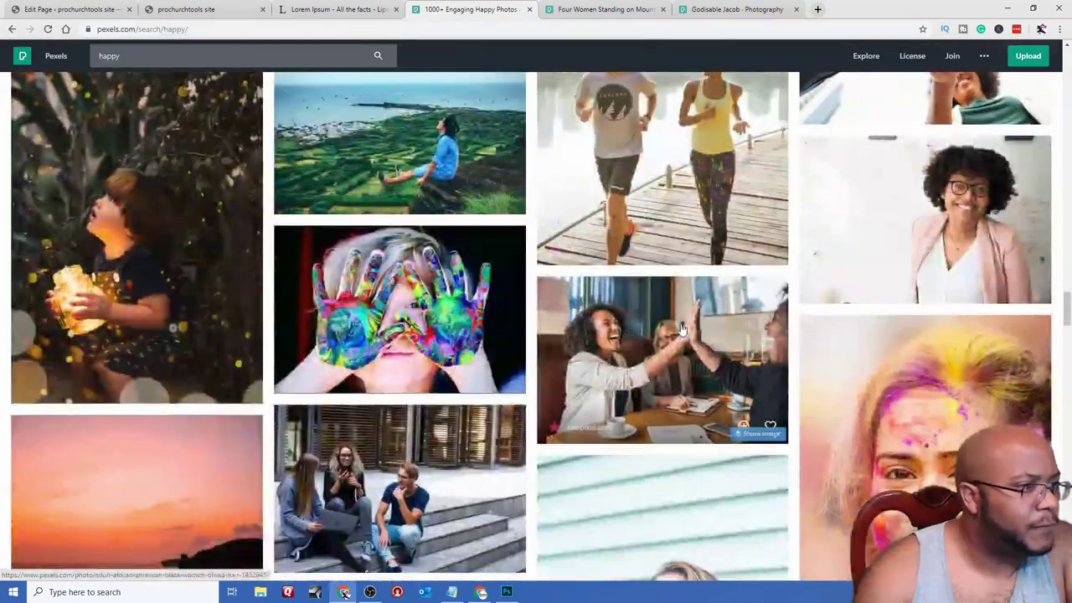
scroll(684, 330, down, 3)
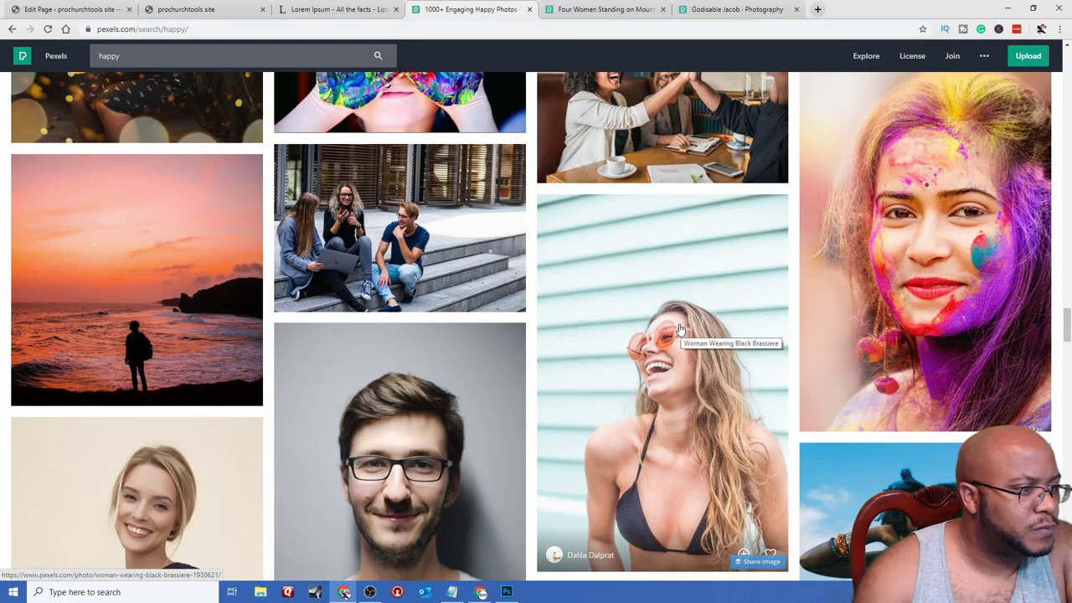
middle_click(452, 227)
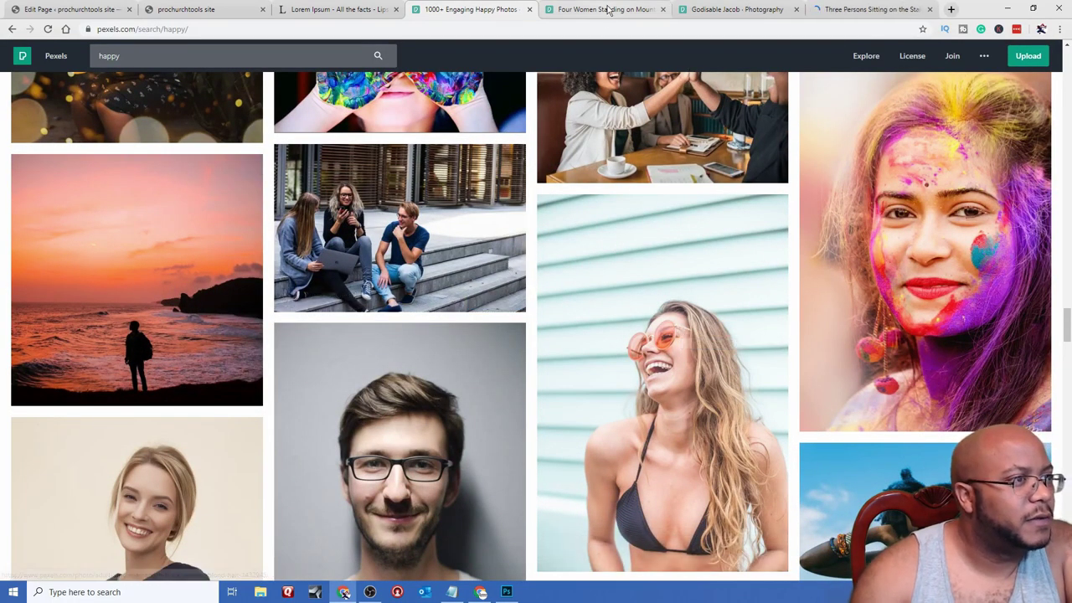
- Download the free photo of four women standing on a mountain and return to the page editor
click(609, 10)
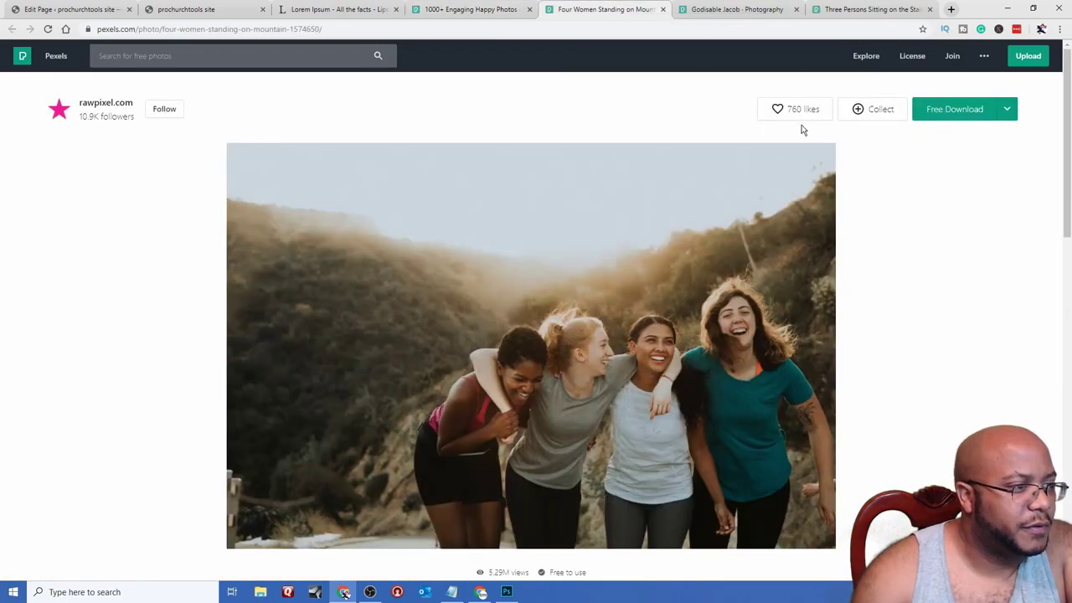
click(943, 110)
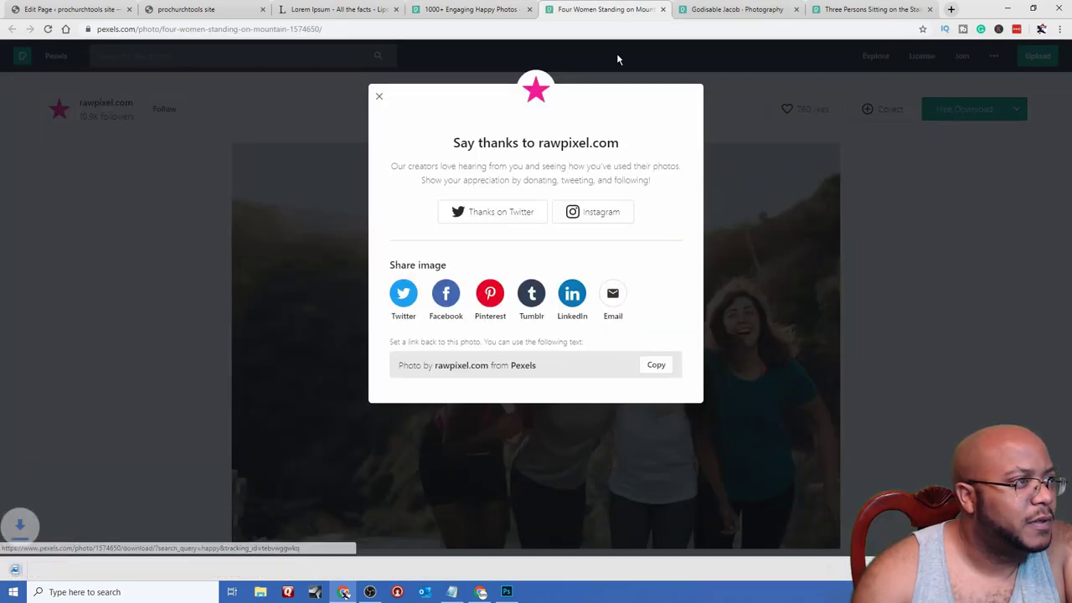
click(88, 10)
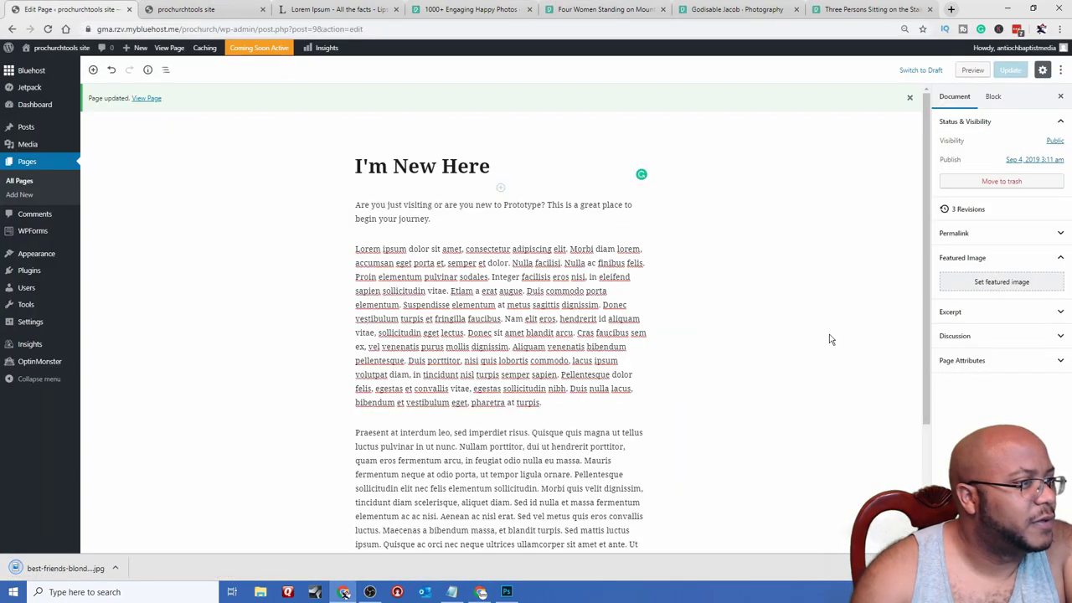
- Upload the downloaded best-friends-blond-hair-bonding-1574650.jpg to the media library and set it as the page's featured image
click(983, 282)
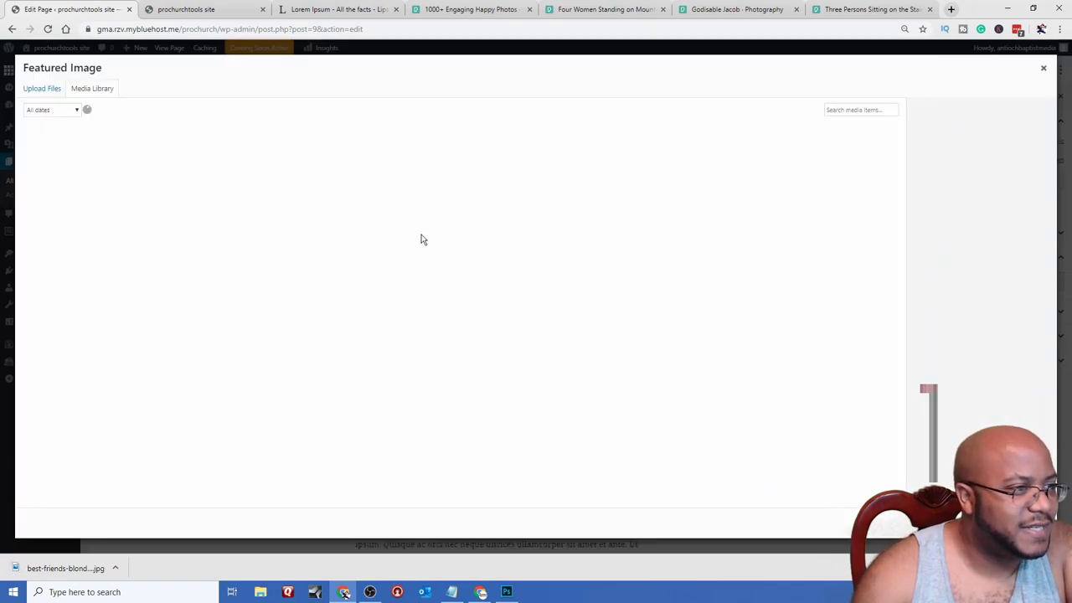
drag(89, 569, 264, 293)
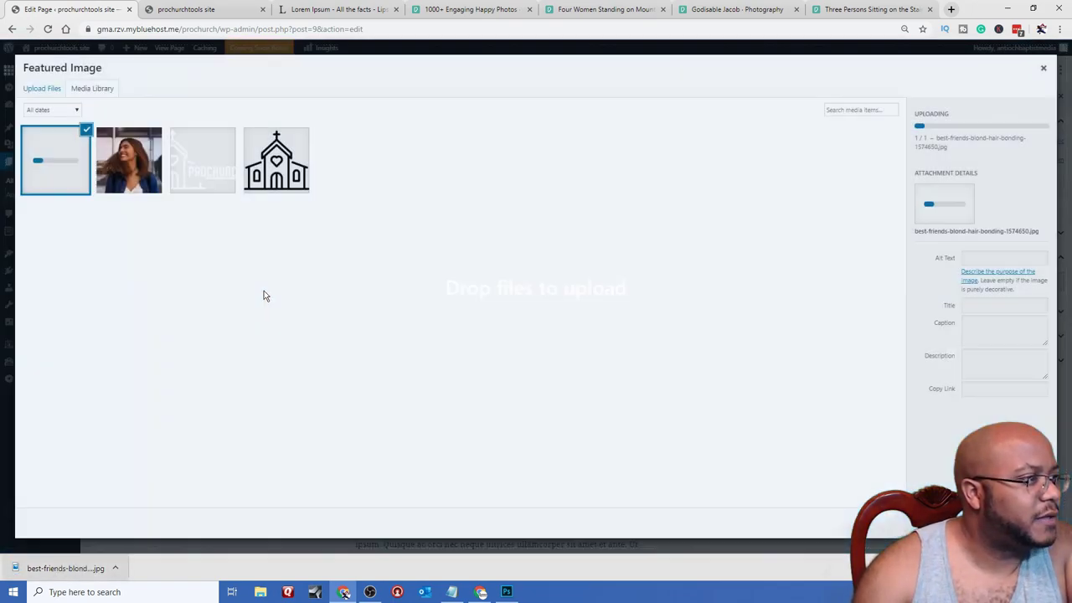
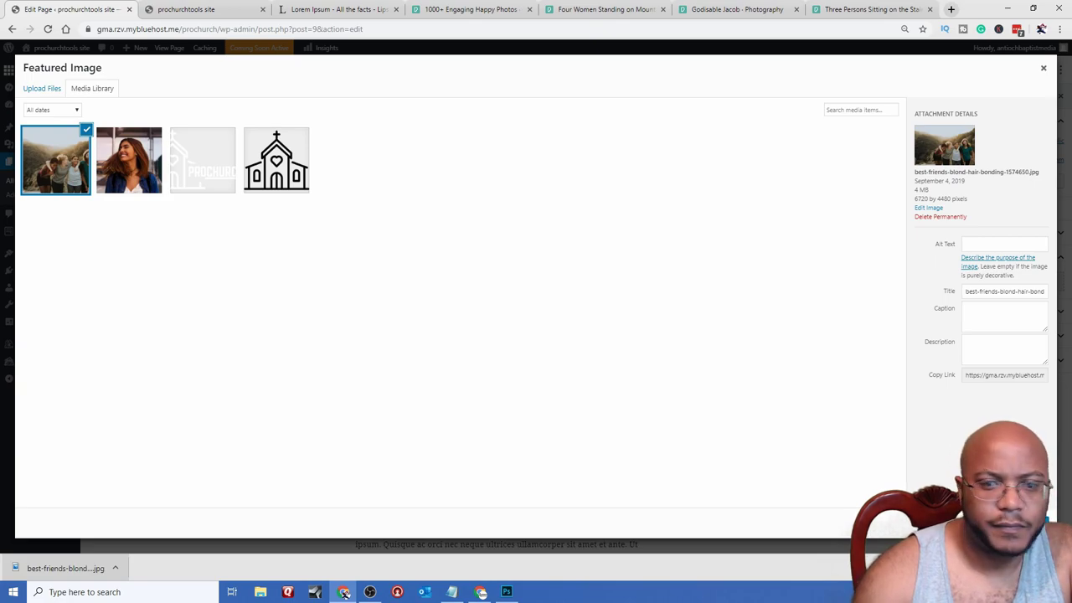
click(1001, 523)
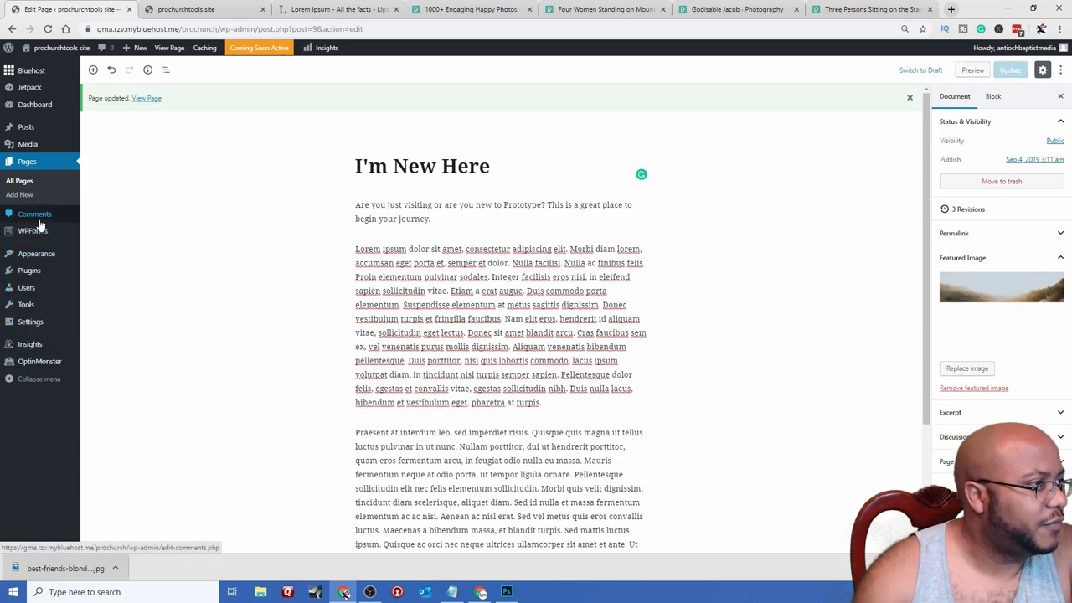
- Change the site title to "Prototype Church" in the general settings and save the changes
mouse_move(42, 327)
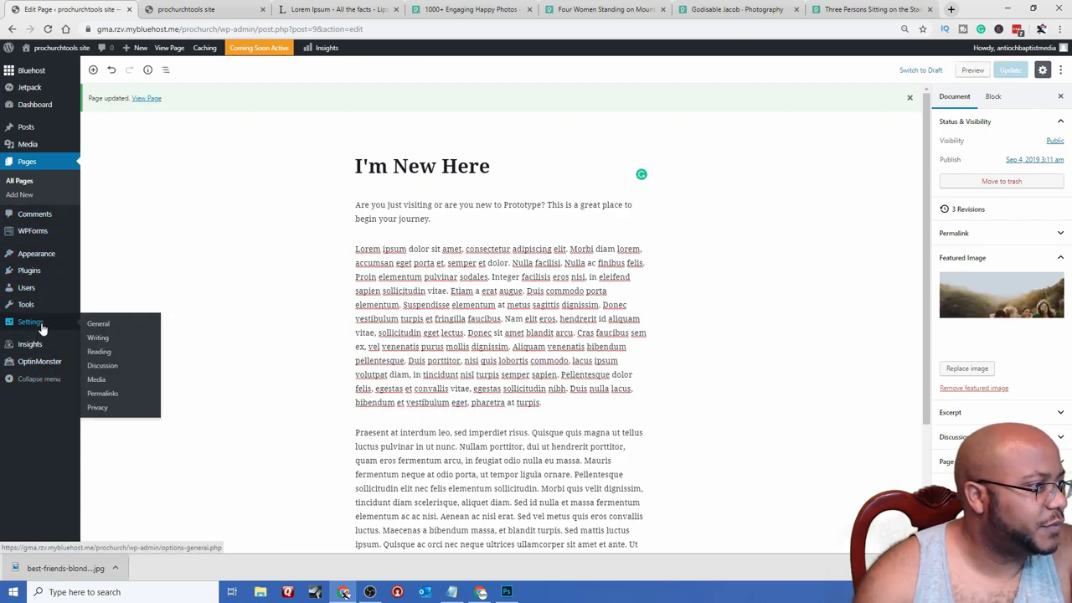
click(97, 325)
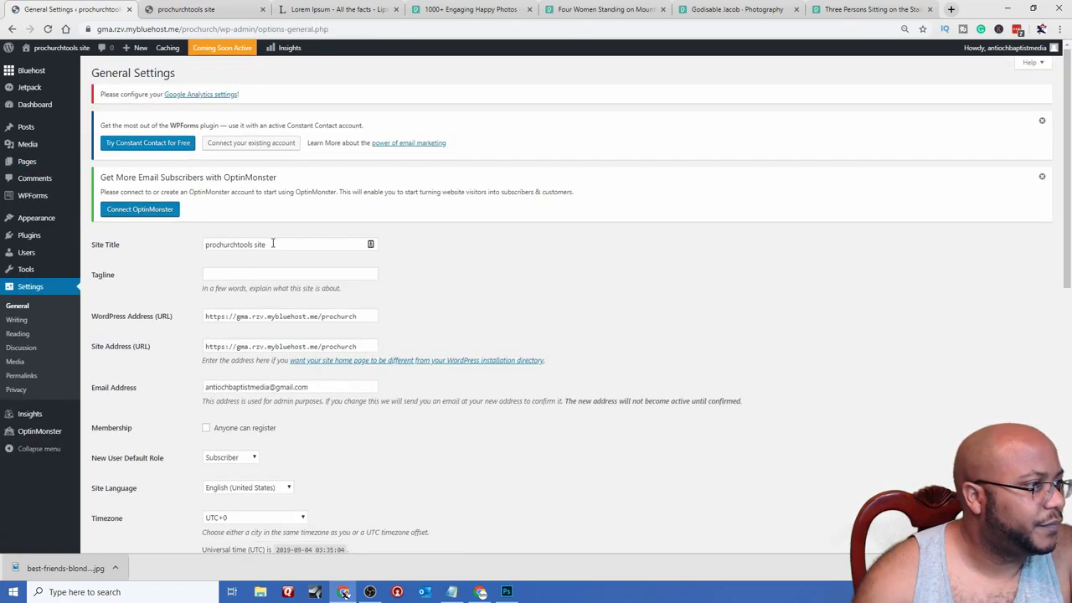
drag(272, 243, 190, 243)
text(Pro)
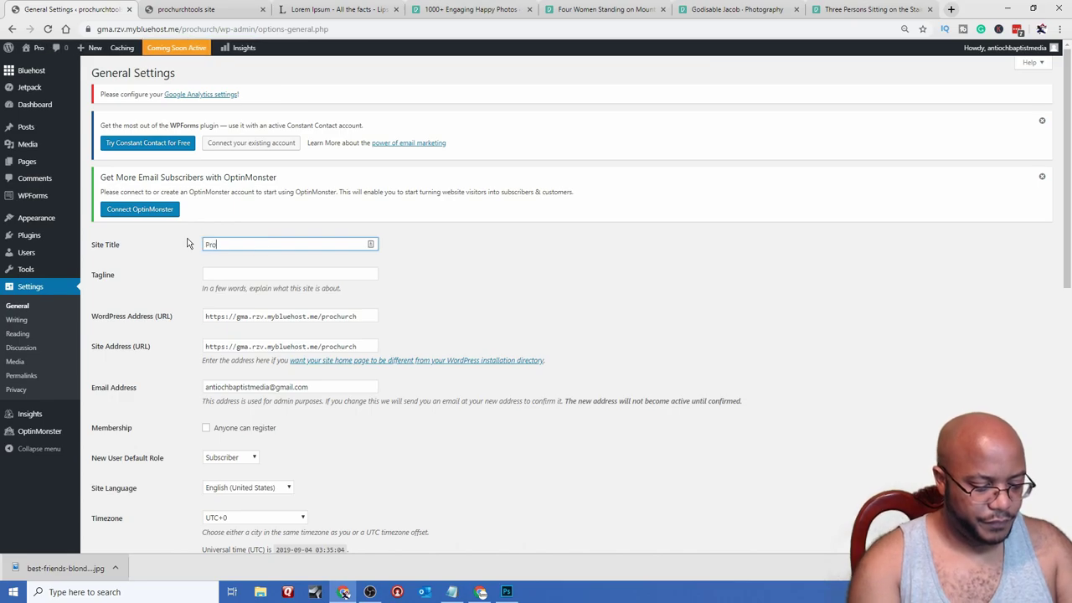
text(totype Church)
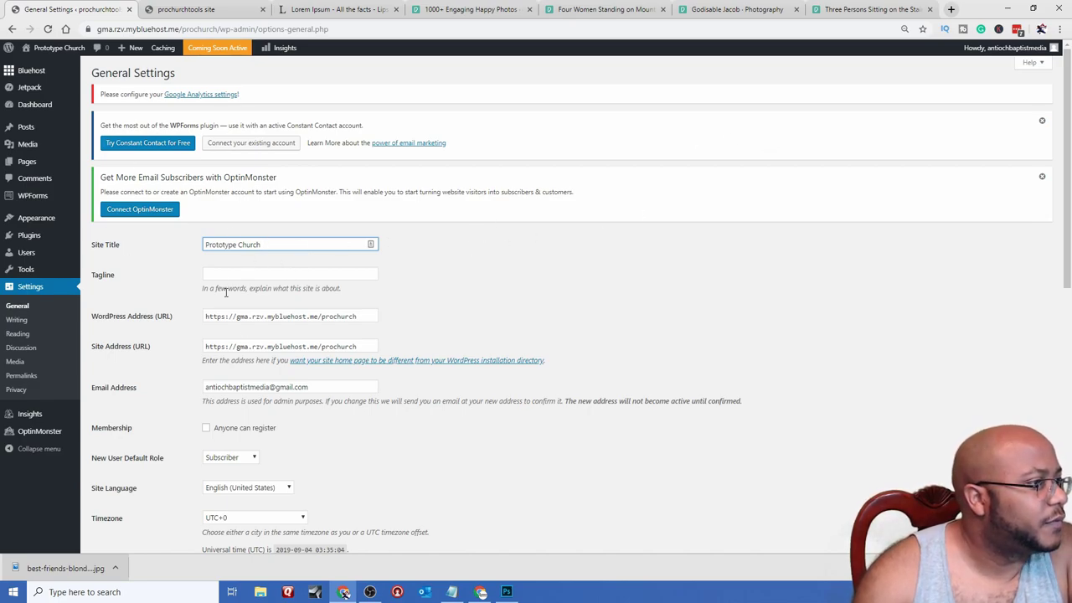
scroll(275, 382, down, 15)
click(121, 503)
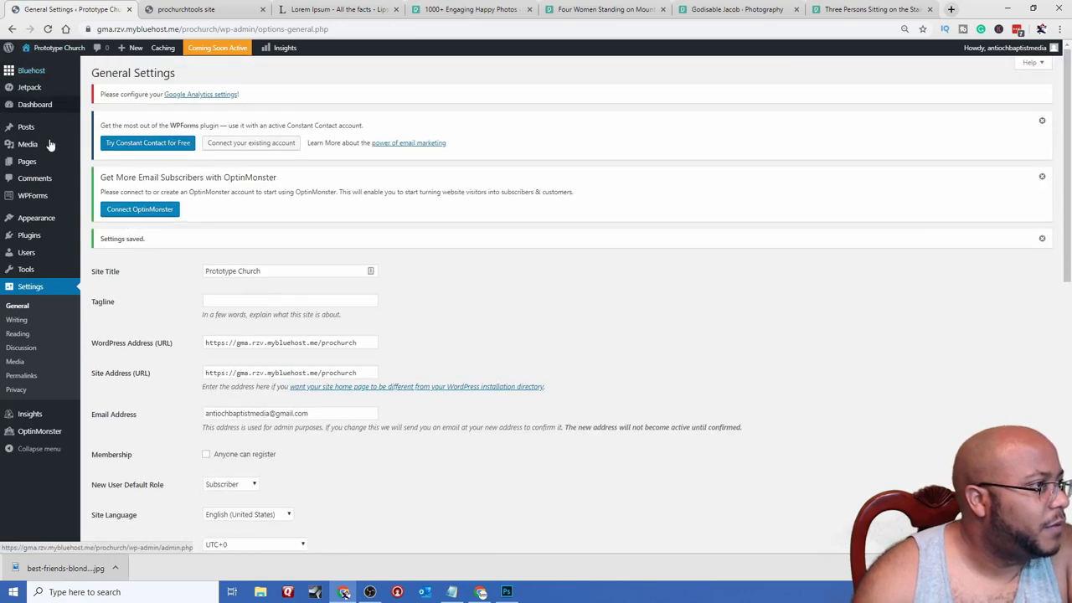
- Open the theme customizer, and reload the live homepage in its own tab to review the slider and the "I'm New Here" section
mouse_move(54, 224)
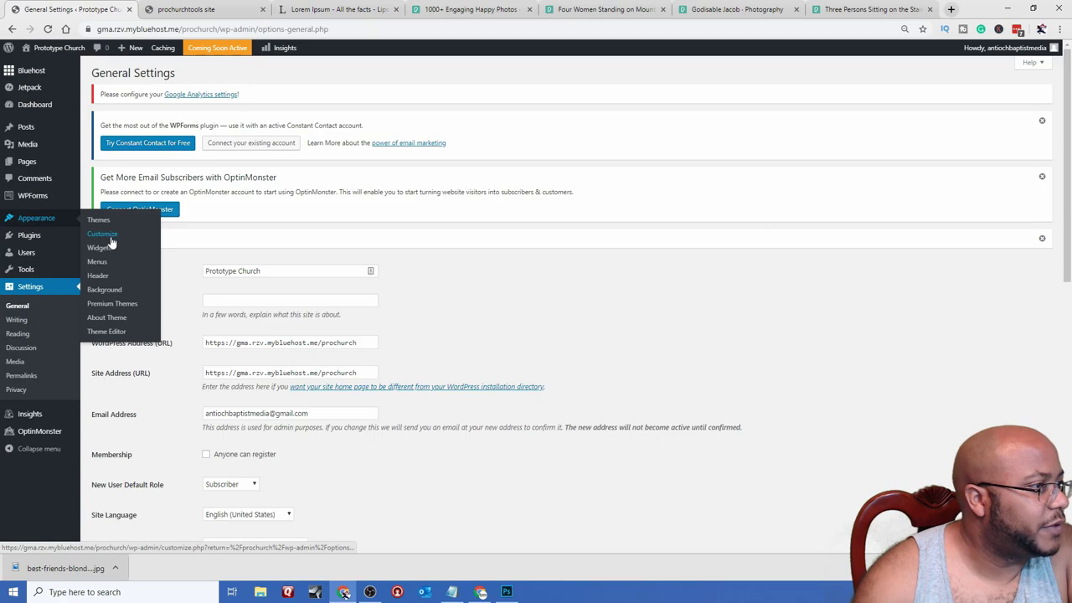
click(111, 240)
click(191, 9)
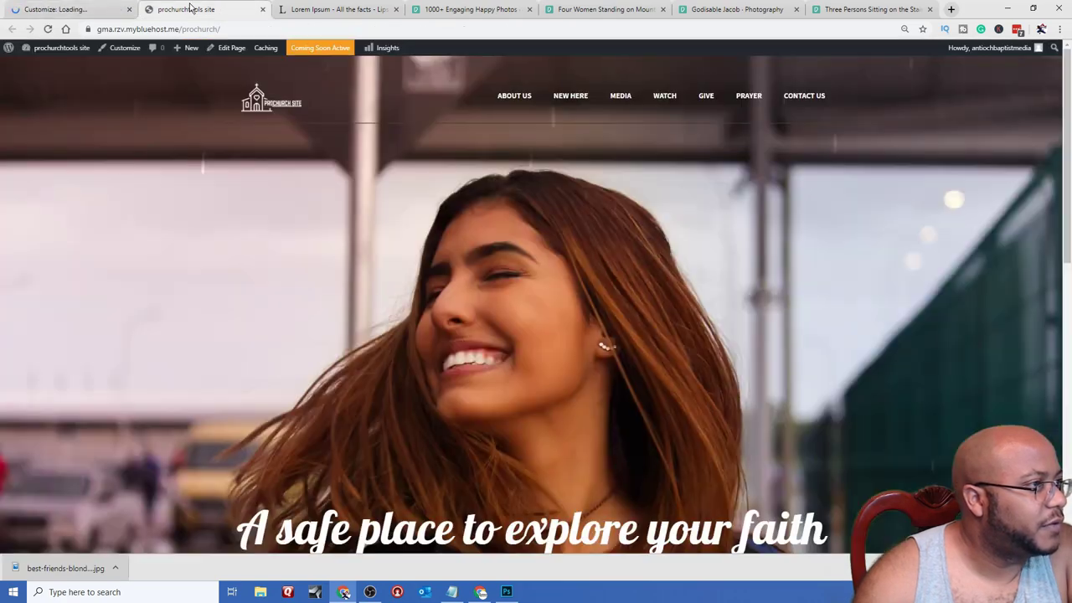
click(49, 30)
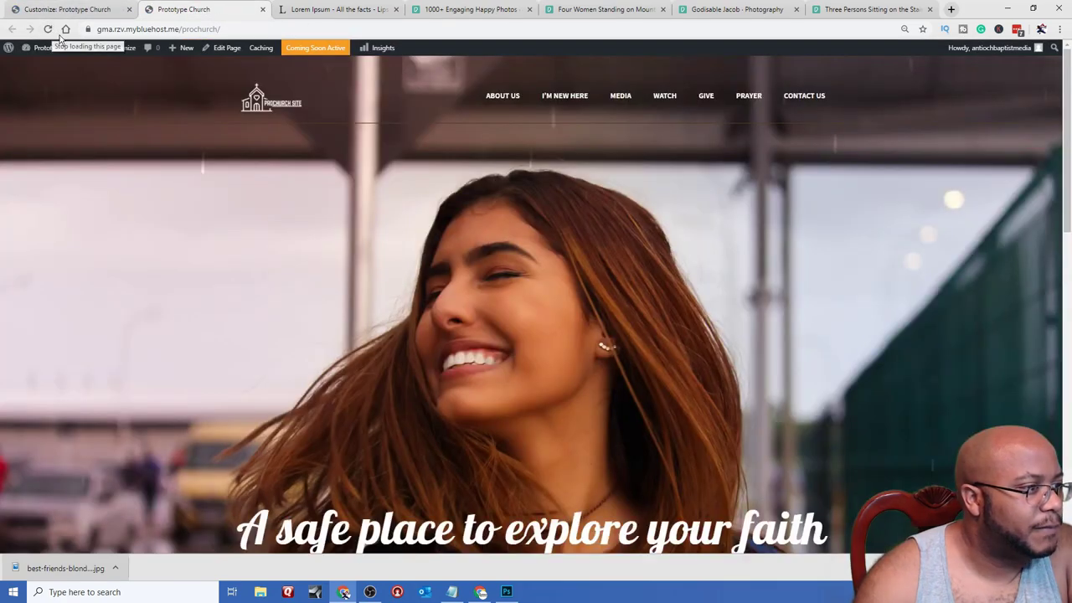
scroll(110, 280, down, 6)
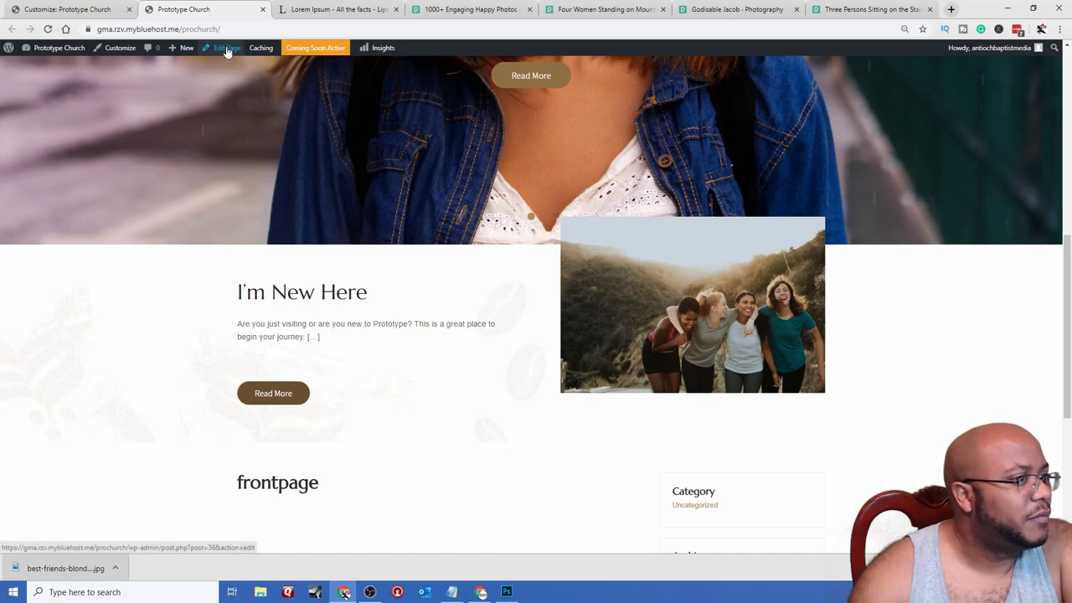
scroll(527, 347, up, 2)
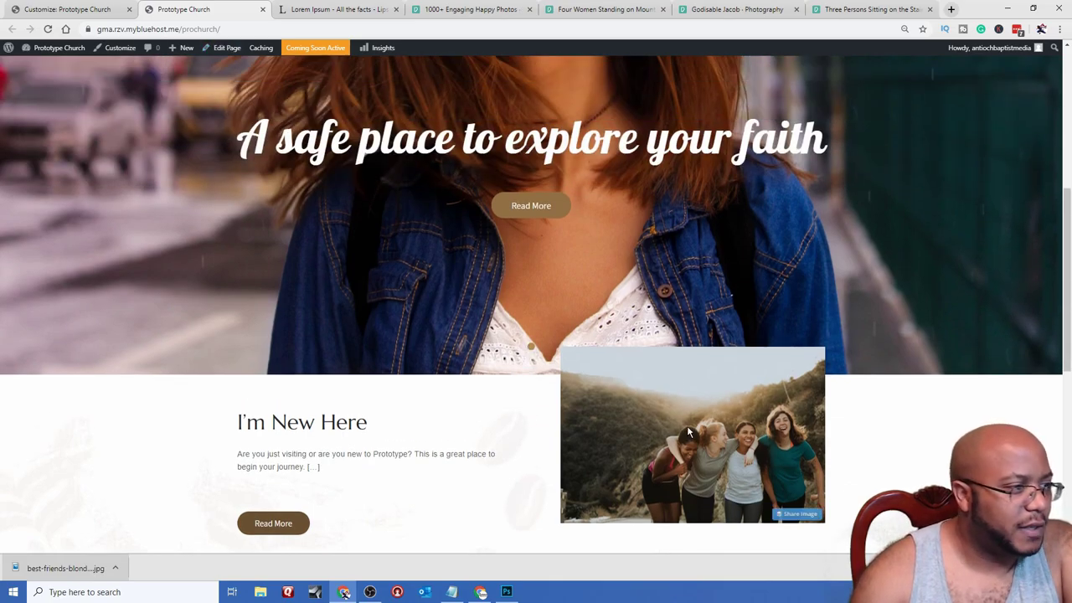
scroll(687, 427, up, 5)
scroll(404, 317, down, 3)
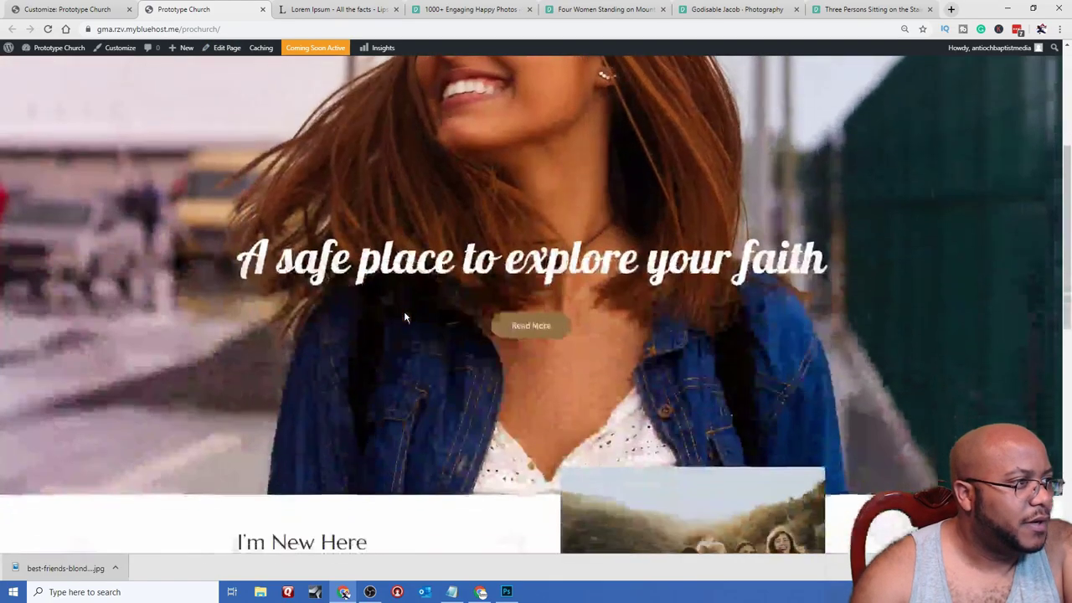
scroll(403, 317, down, 3)
- Read the call-to-action and search parts of the church website templates article and return to the homepage
click(480, 592)
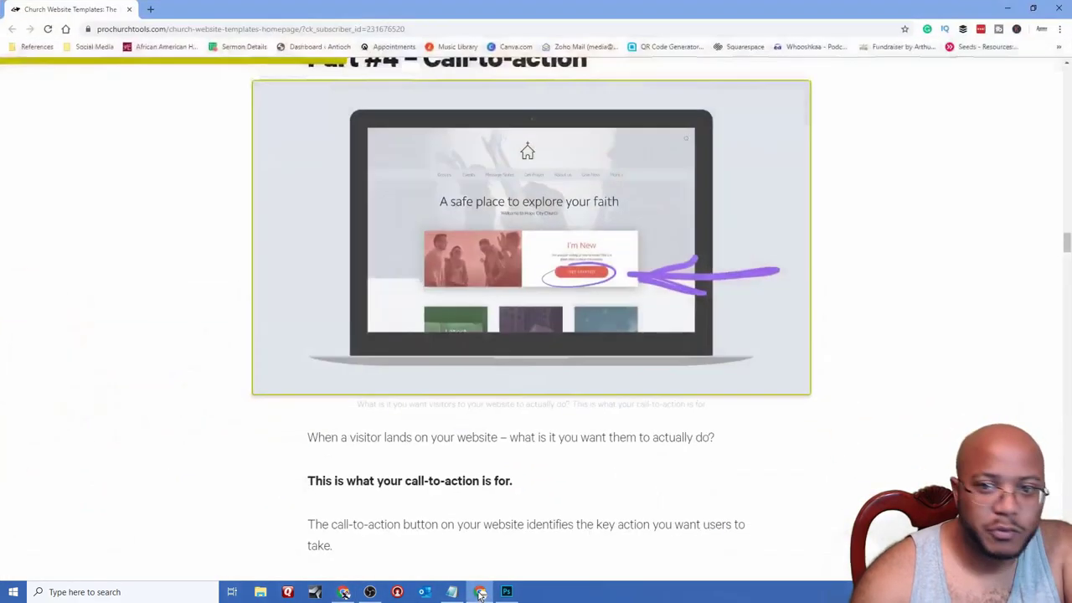
scroll(402, 471, down, 3)
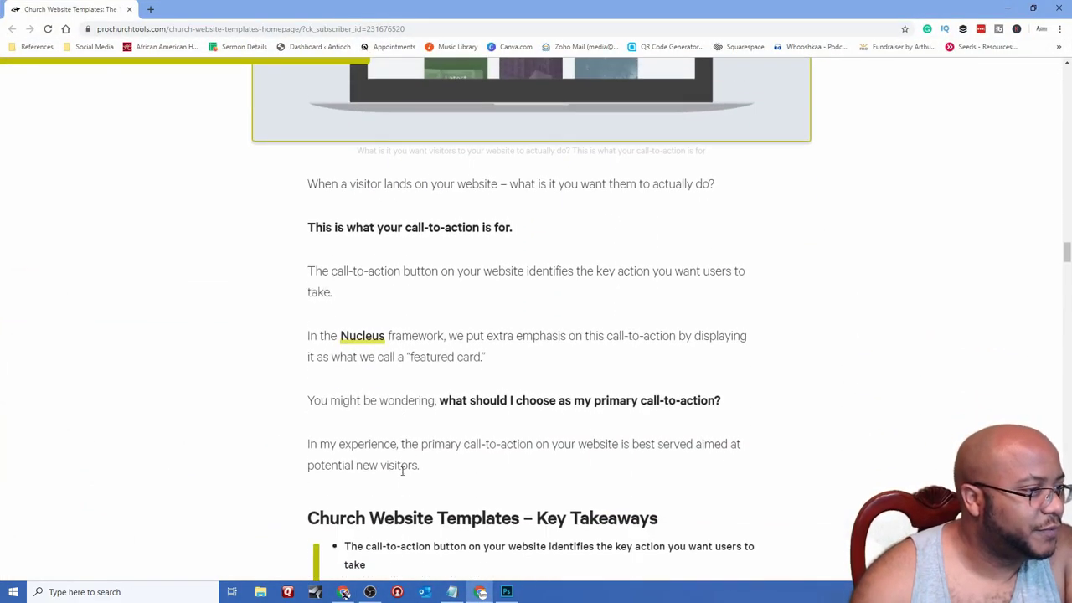
scroll(401, 476, down, 2)
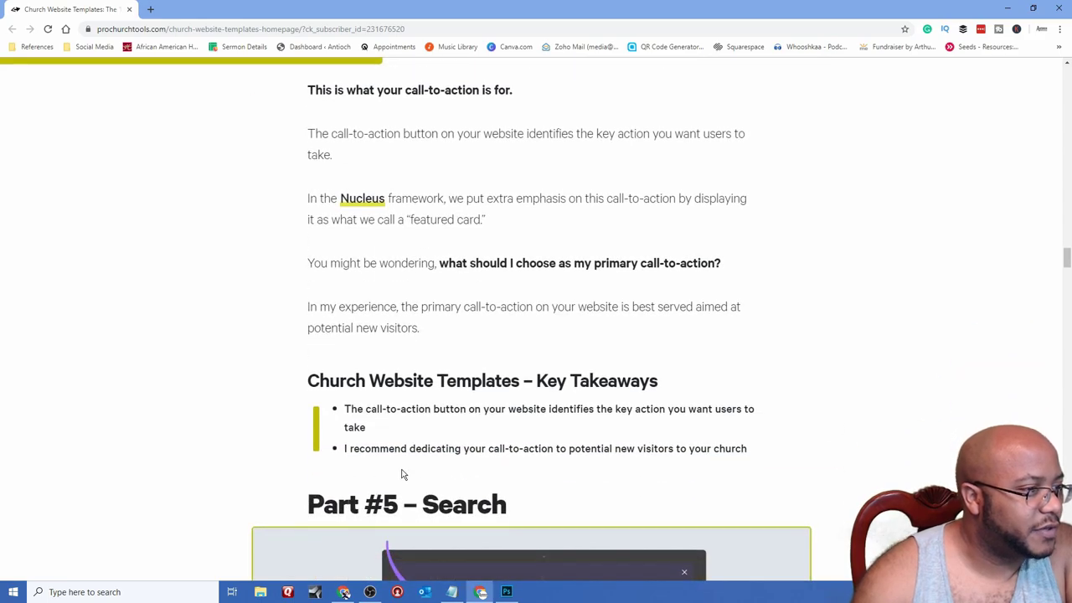
scroll(283, 385, down, 3)
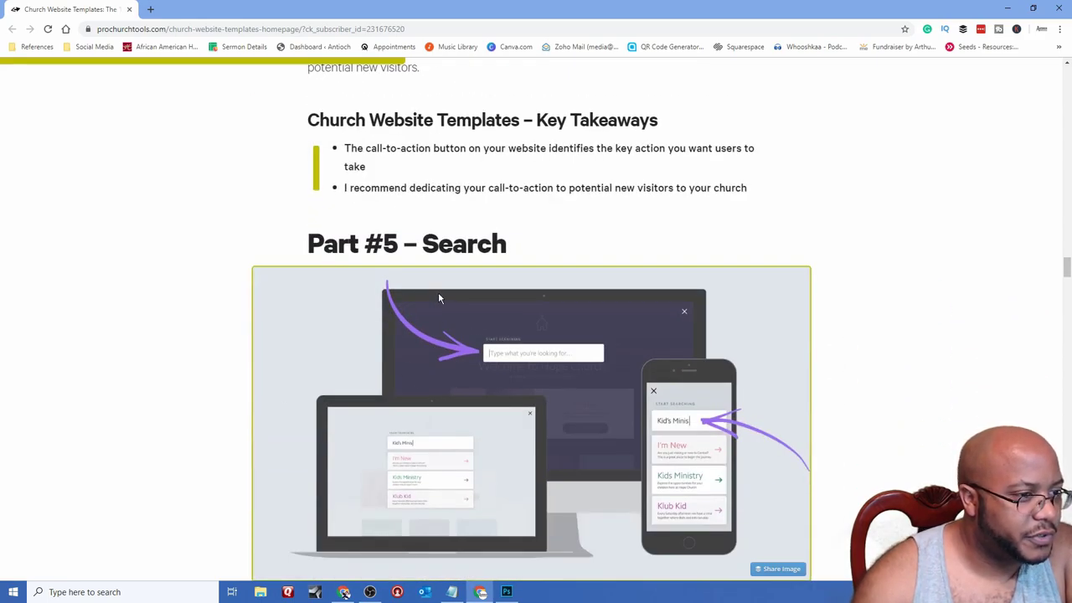
scroll(438, 297, down, 5)
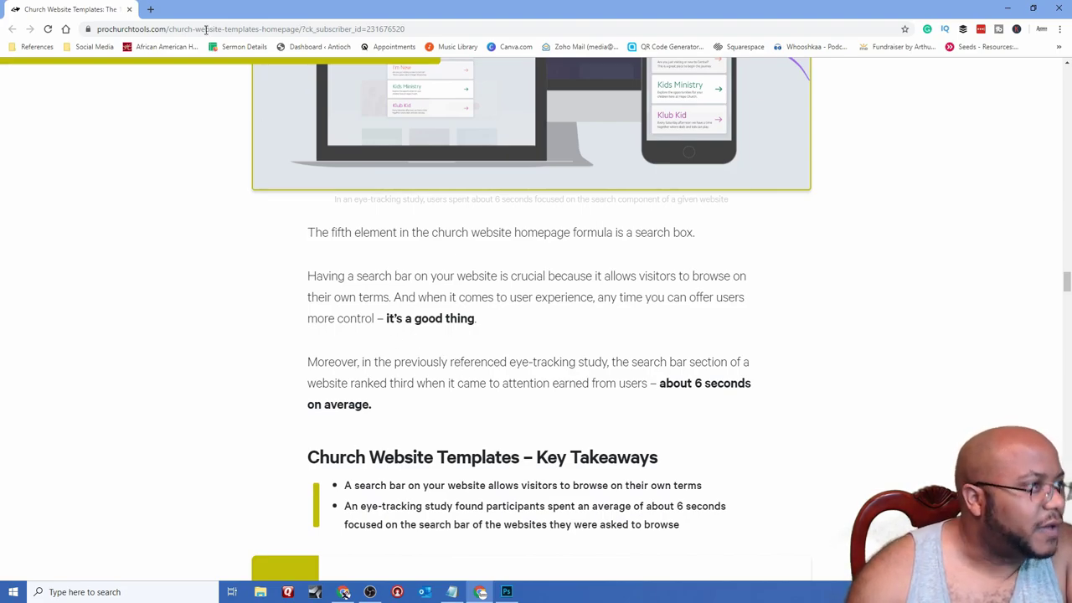
click(1007, 9)
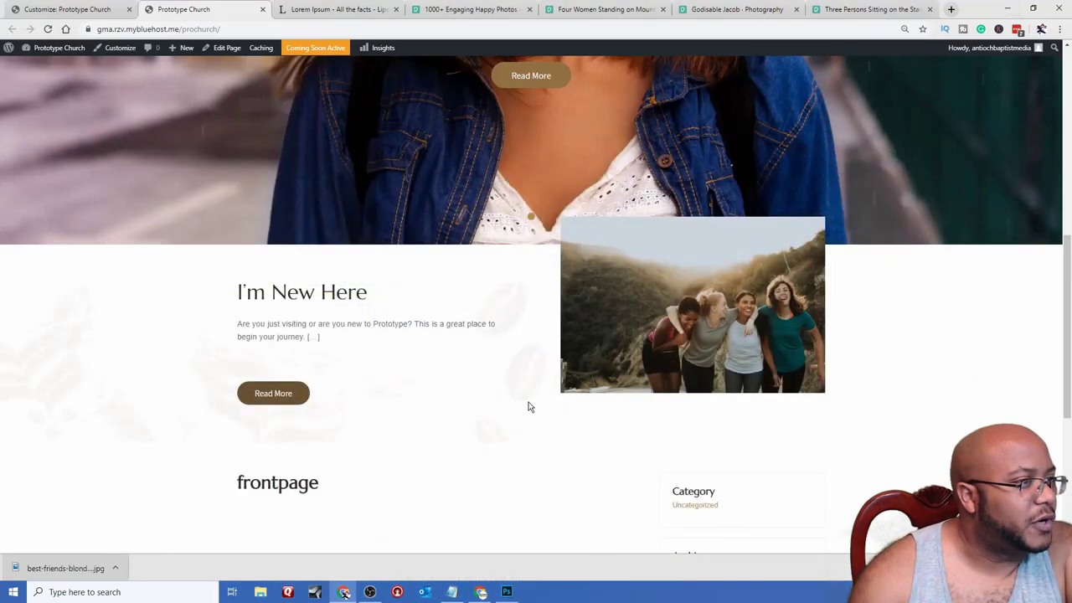
- Open the site's widget management and clear all inactive widgets
scroll(530, 407, up, 10)
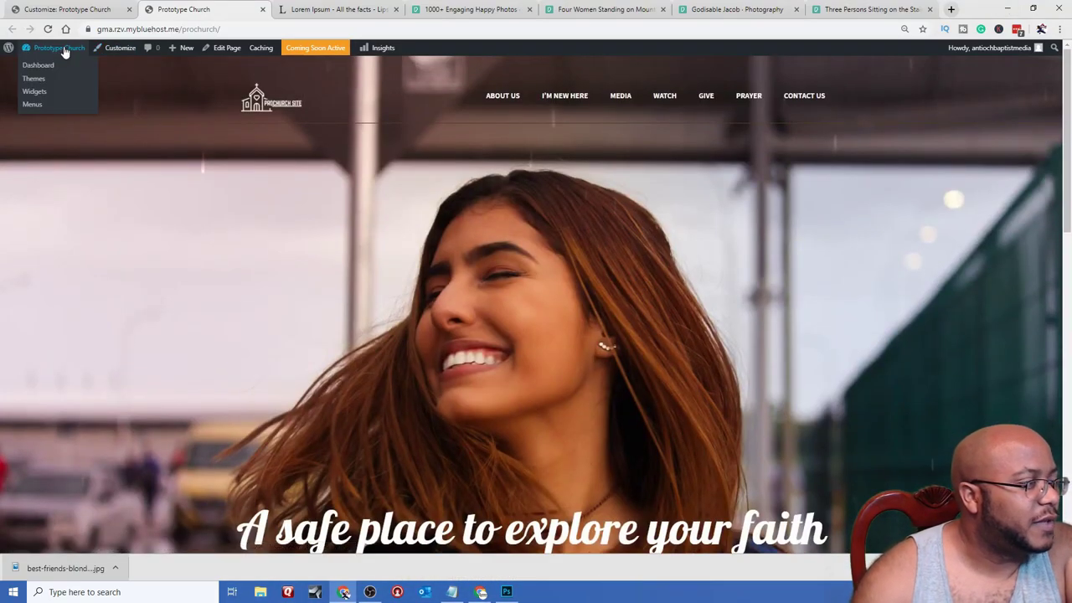
mouse_move(63, 59)
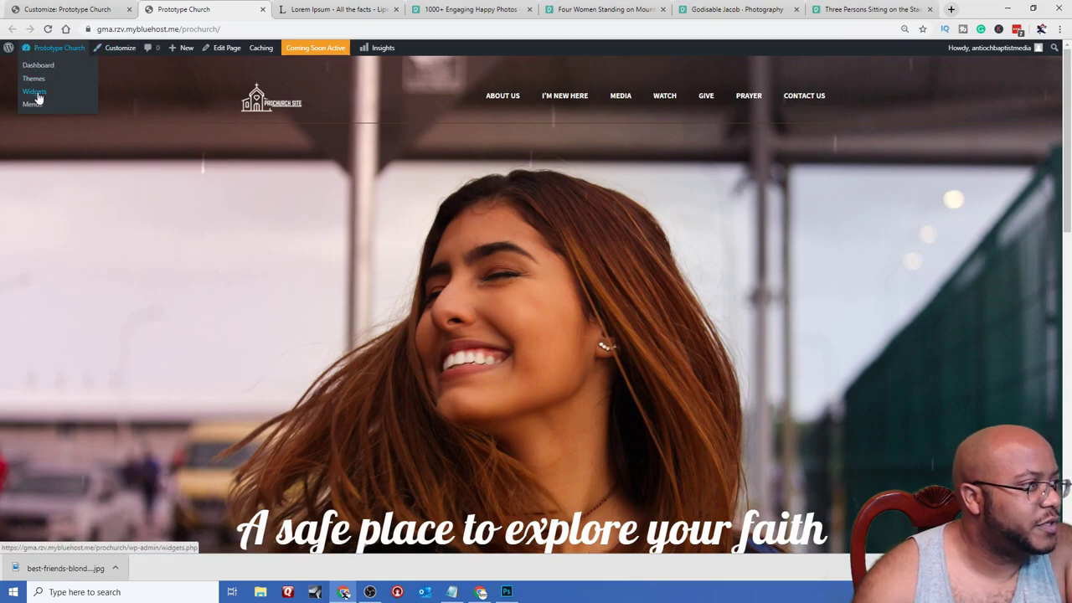
click(36, 94)
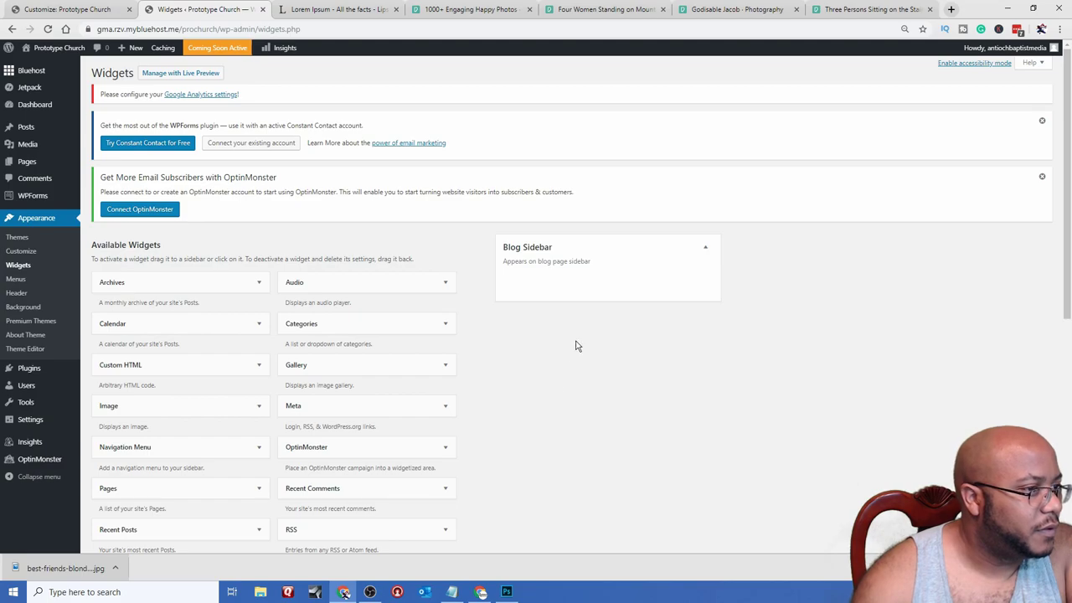
scroll(249, 400, down, 5)
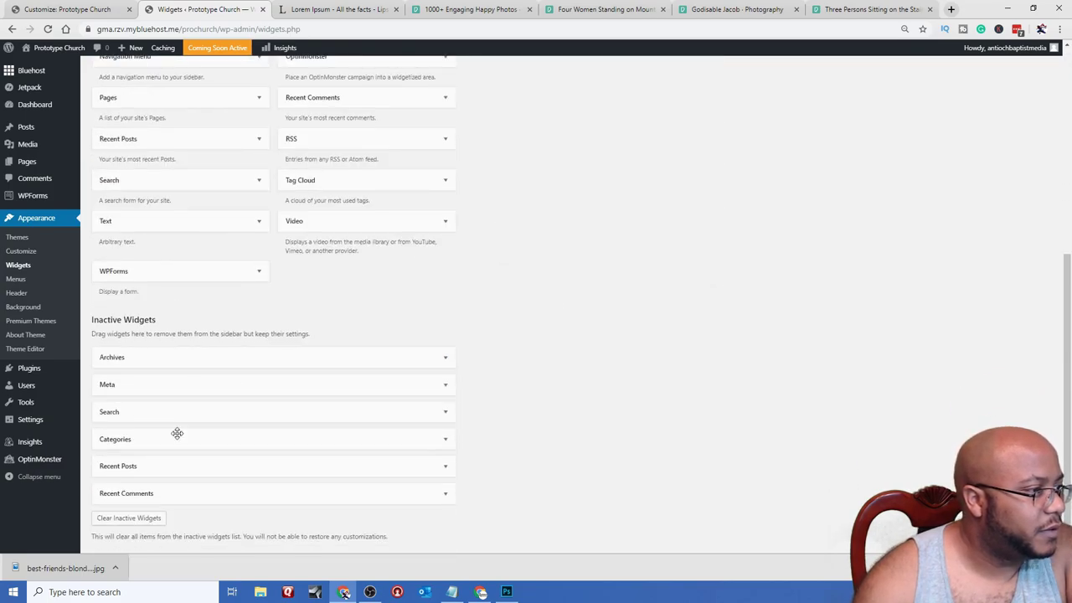
click(133, 520)
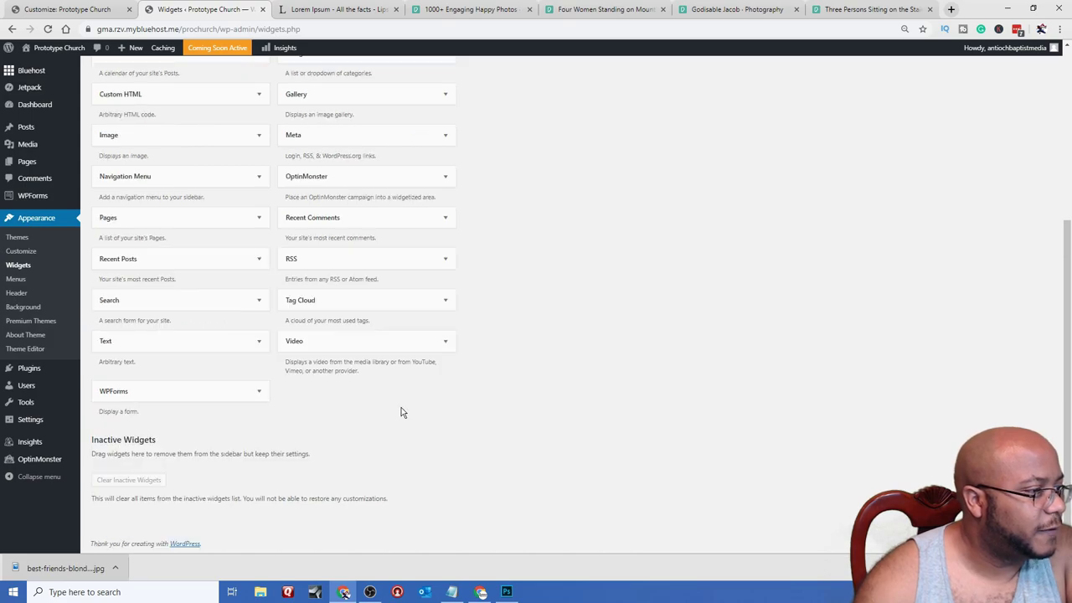
- Add an empty Text widget to the Blog Sidebar and collapse its settings
scroll(506, 461, up, 2)
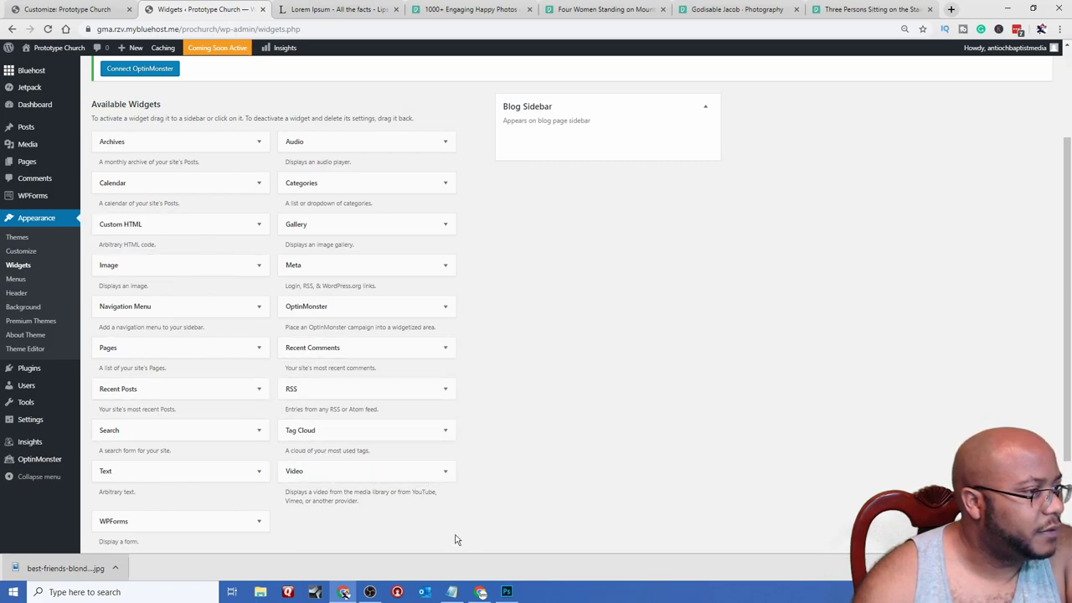
drag(187, 465, 600, 131)
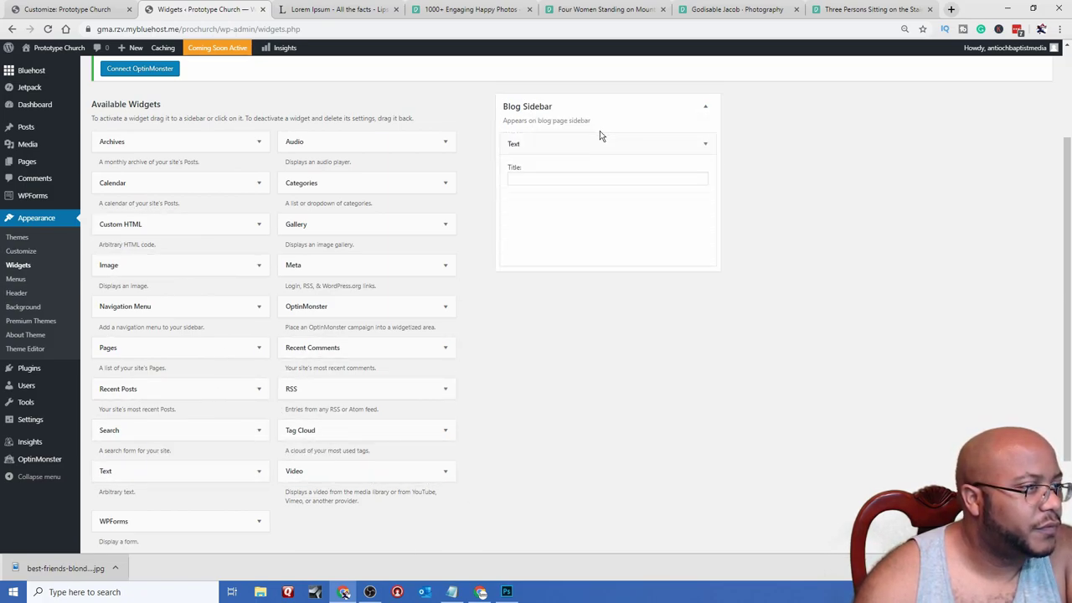
click(533, 356)
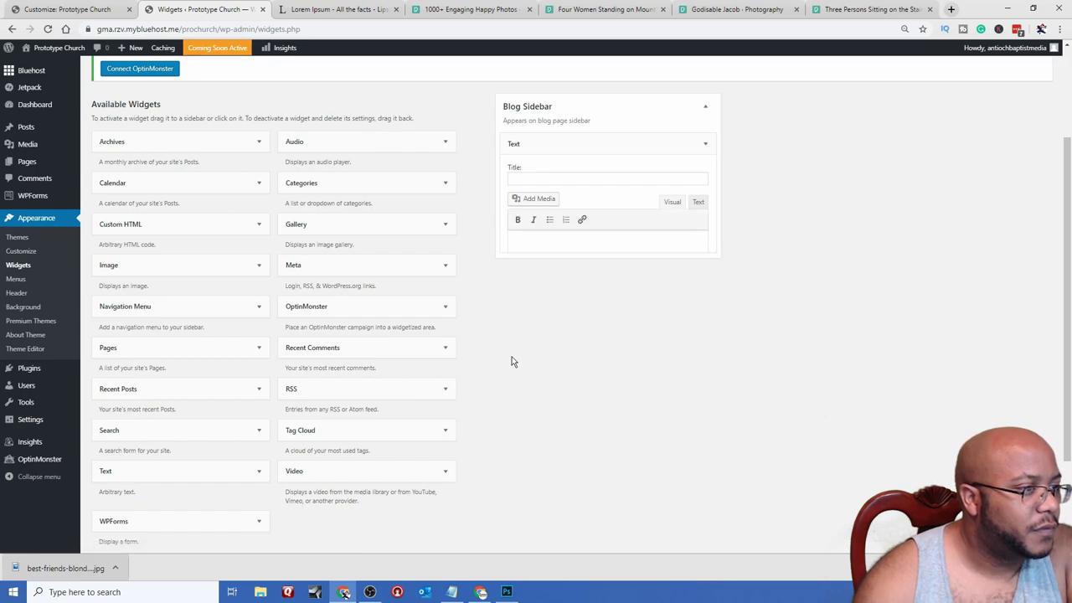
scroll(177, 195, up, 2)
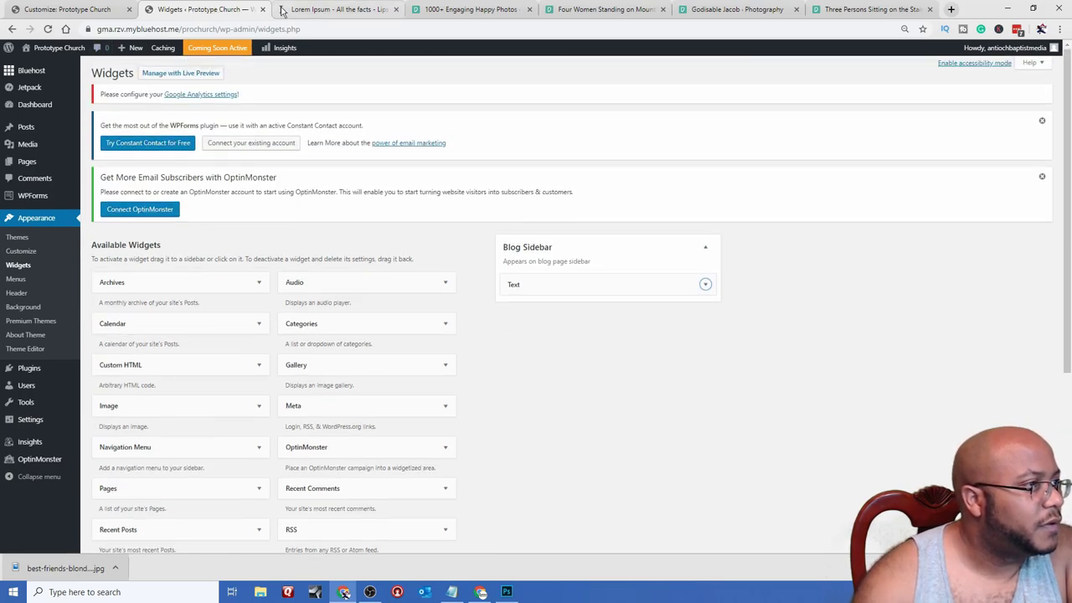
- Visit the live site and check the homepage from the sidebar area down to the footer
click(42, 65)
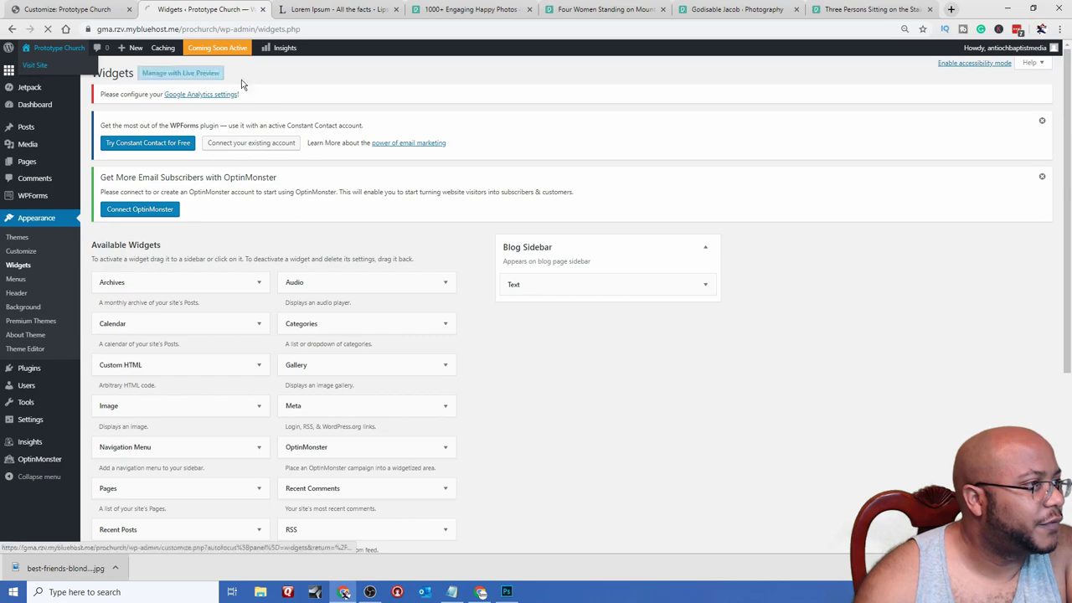
scroll(394, 371, down, 10)
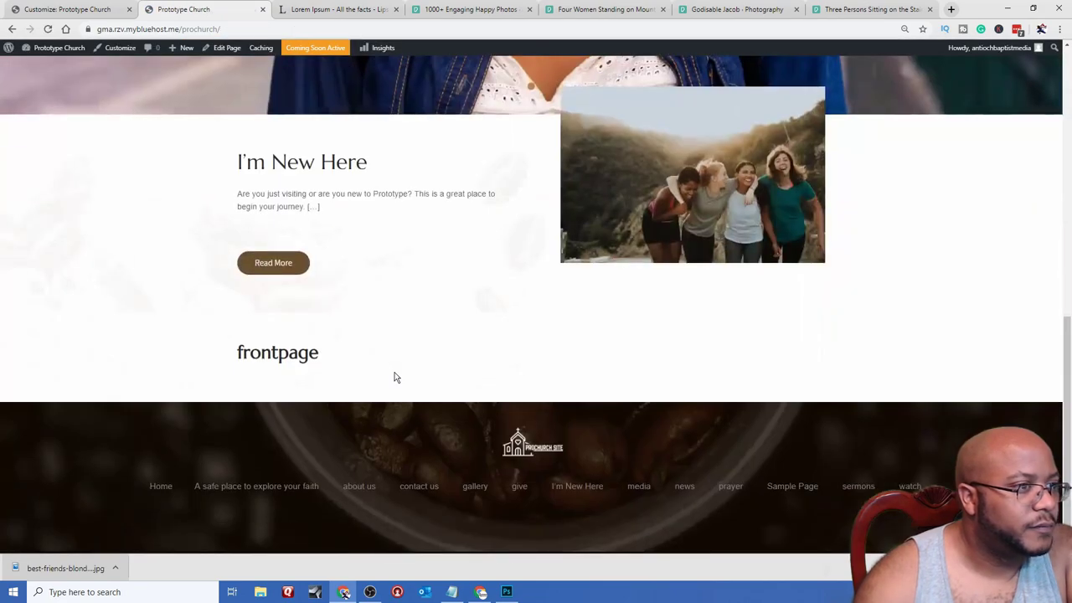
scroll(397, 377, down, 1)
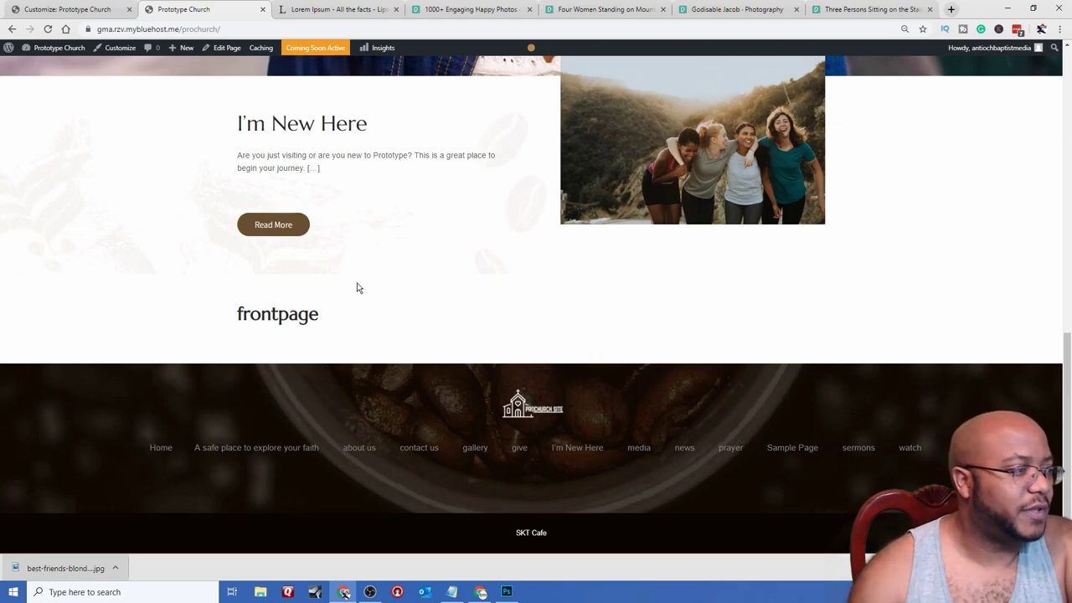
key(Home)
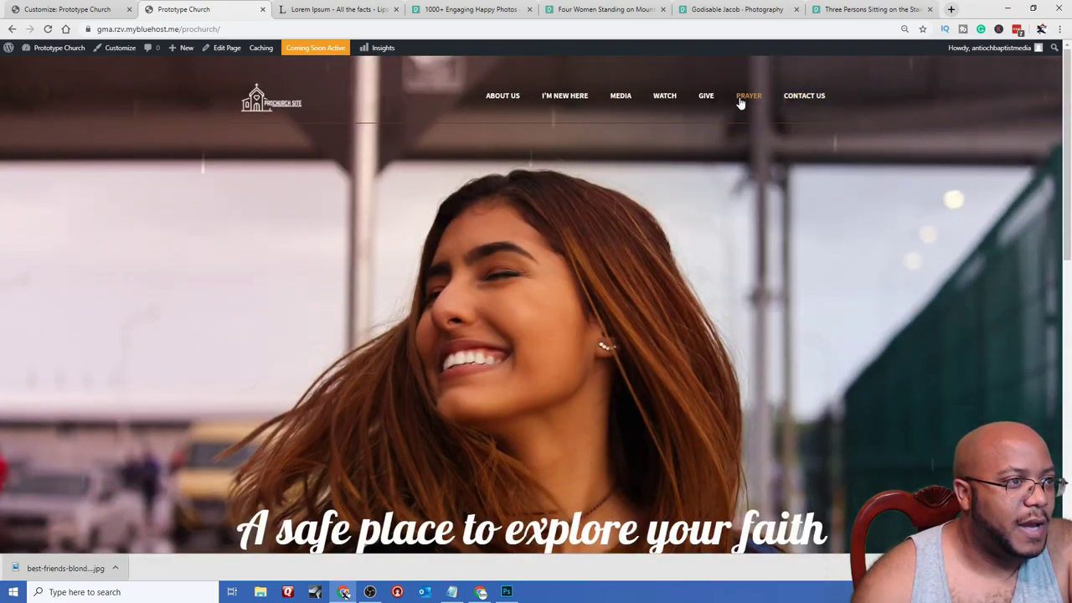
- Open the SKT Cafe theme information in the dashboard and examine the free versus pro feature comparison
mouse_move(71, 53)
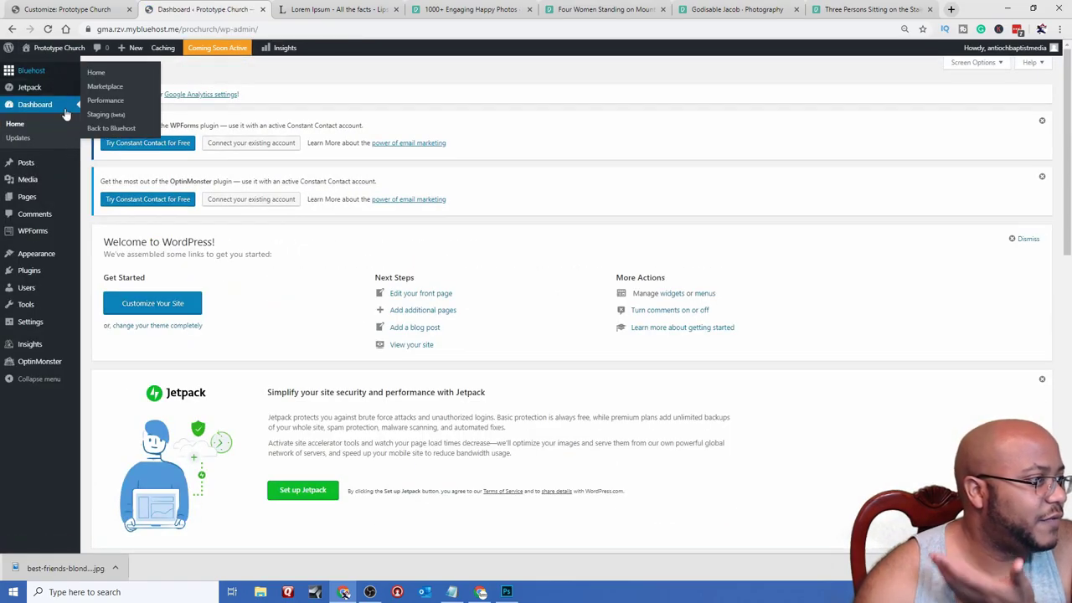
mouse_move(44, 254)
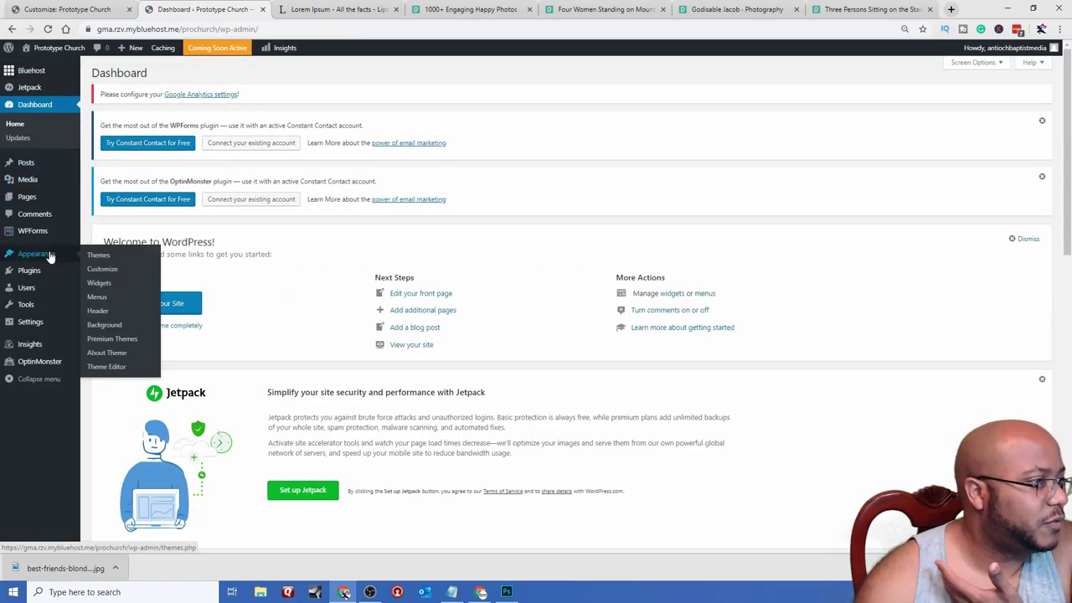
click(121, 360)
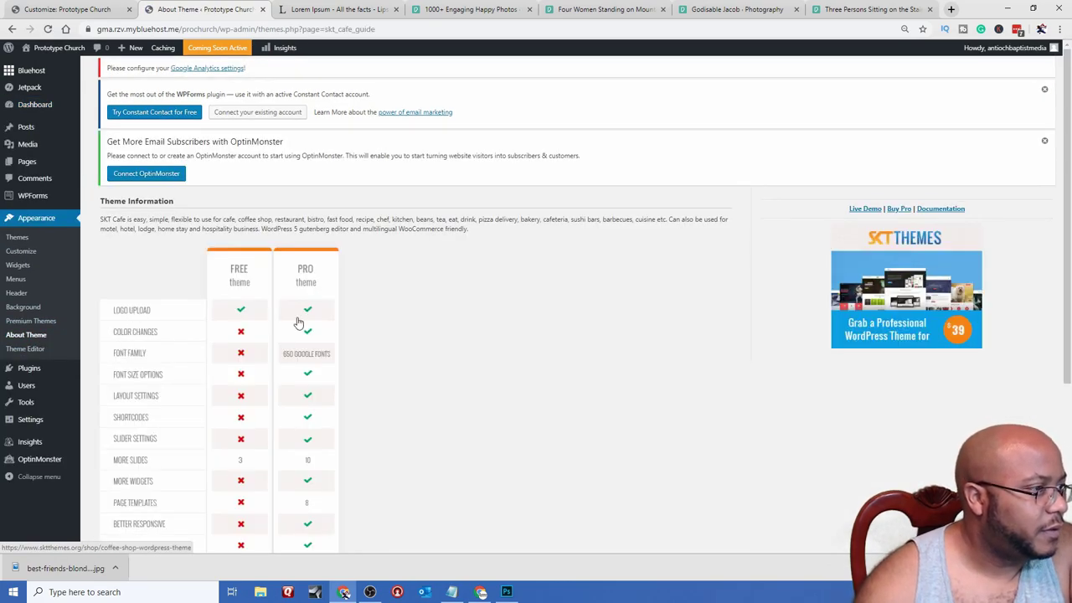
scroll(299, 324, down, 2)
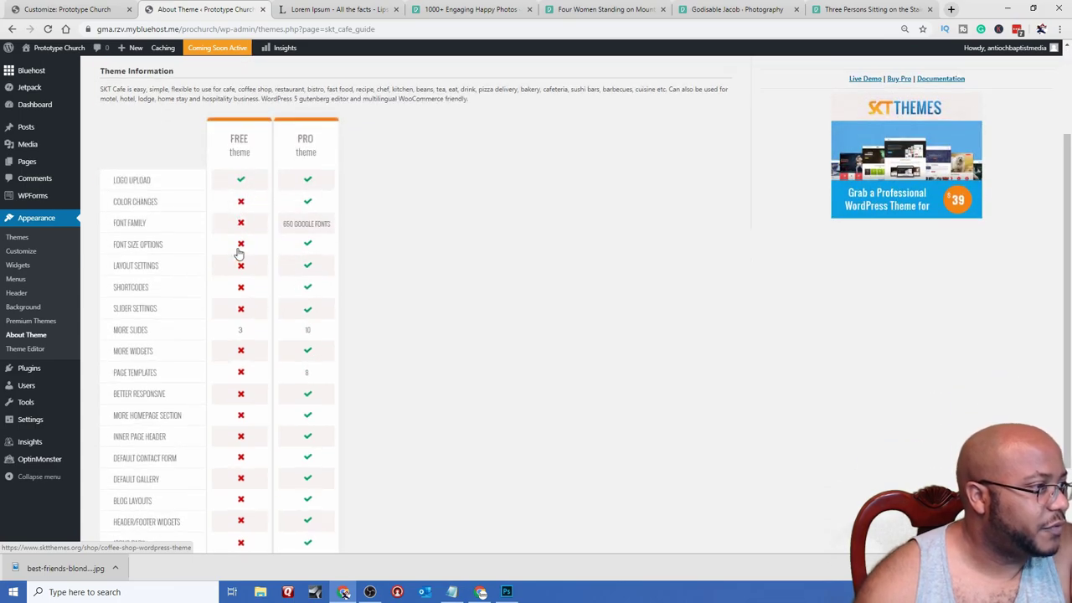
scroll(239, 254, down, 2)
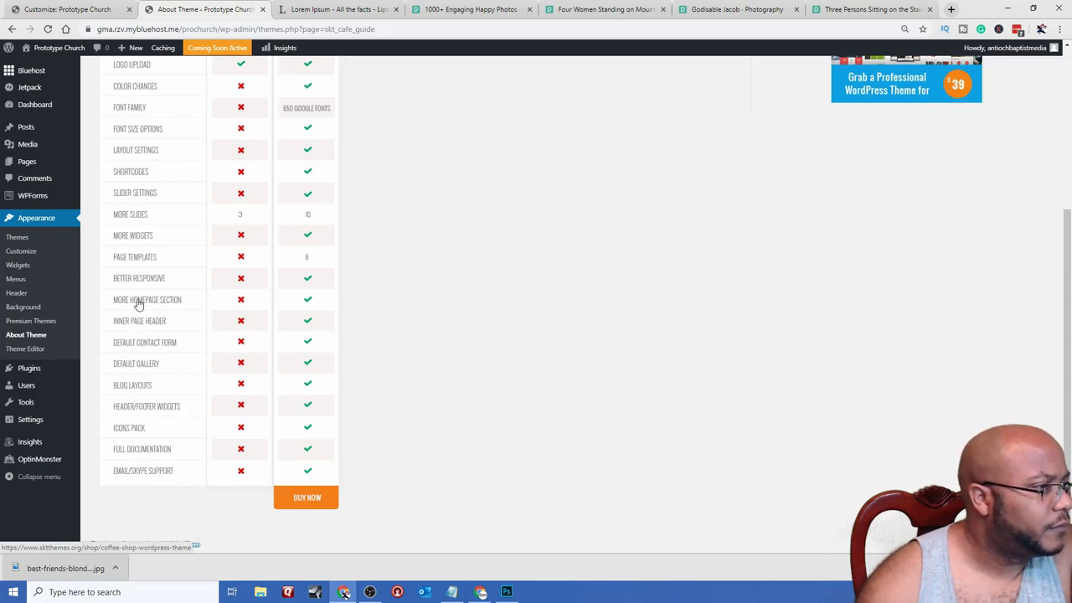
- Return from the theme information to the site customizer and review the homepage and slider settings
scroll(138, 302, up, 2)
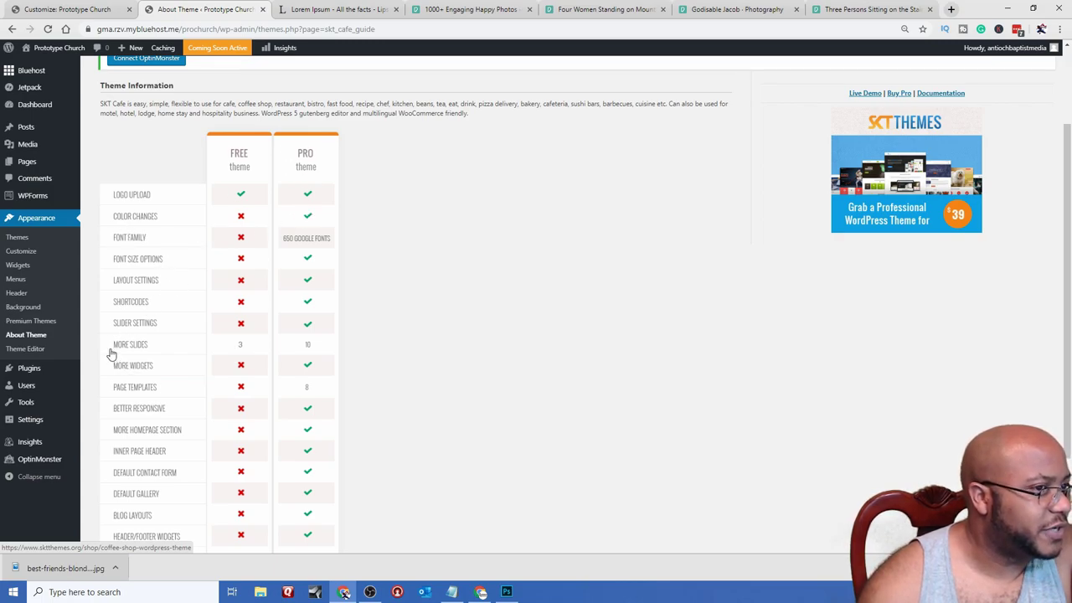
scroll(205, 356, up, 2)
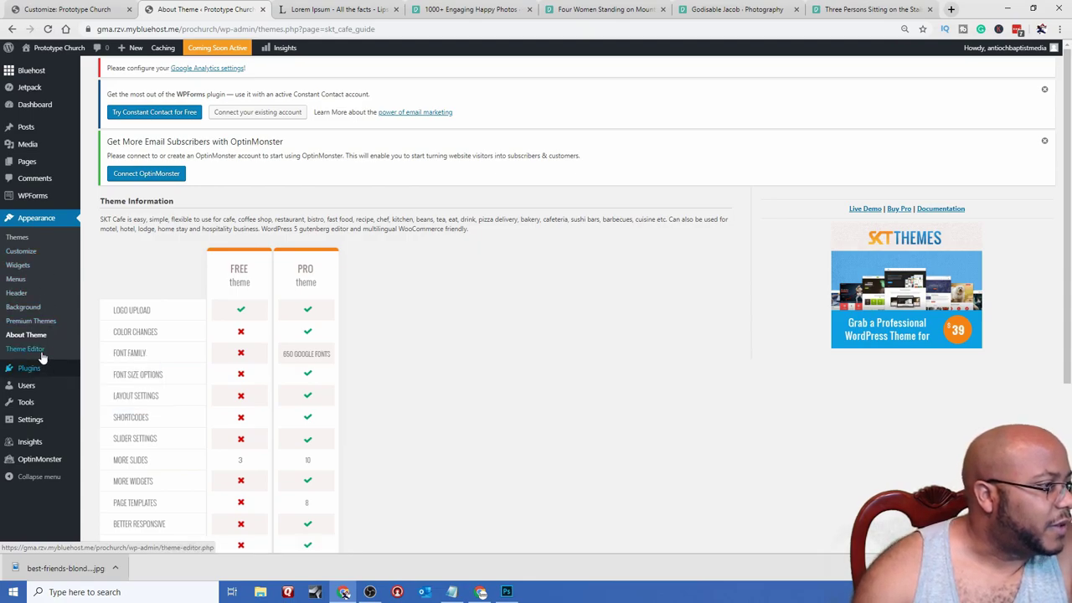
click(31, 251)
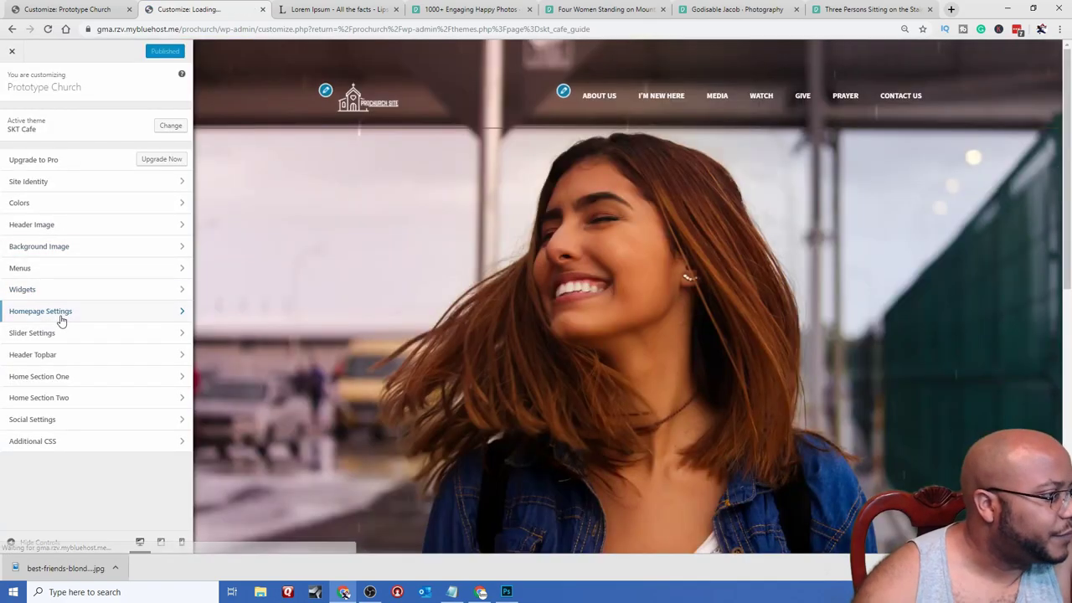
click(60, 312)
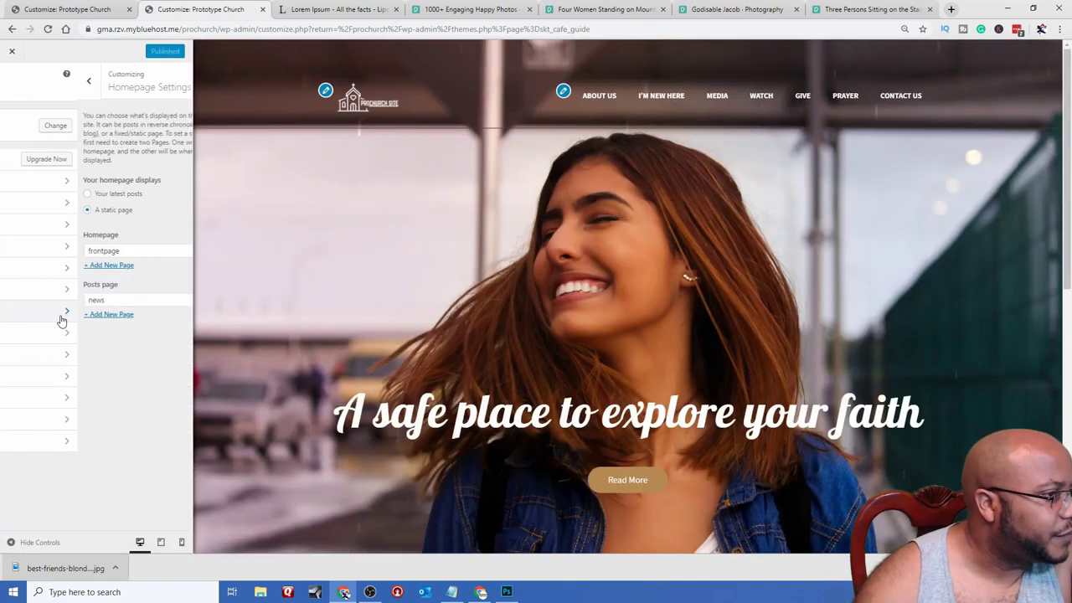
click(9, 88)
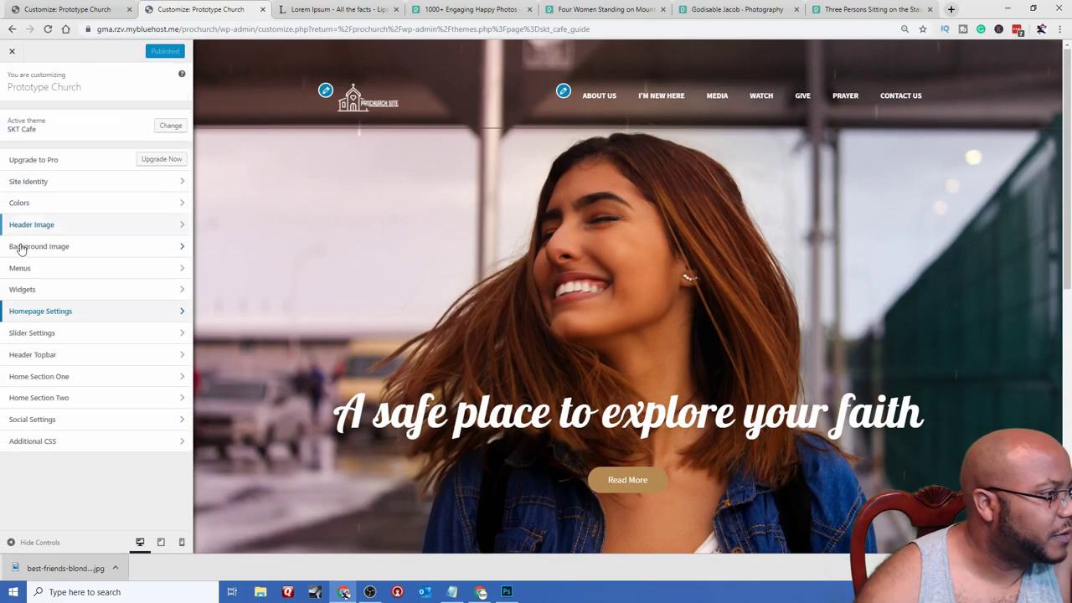
click(25, 333)
click(12, 88)
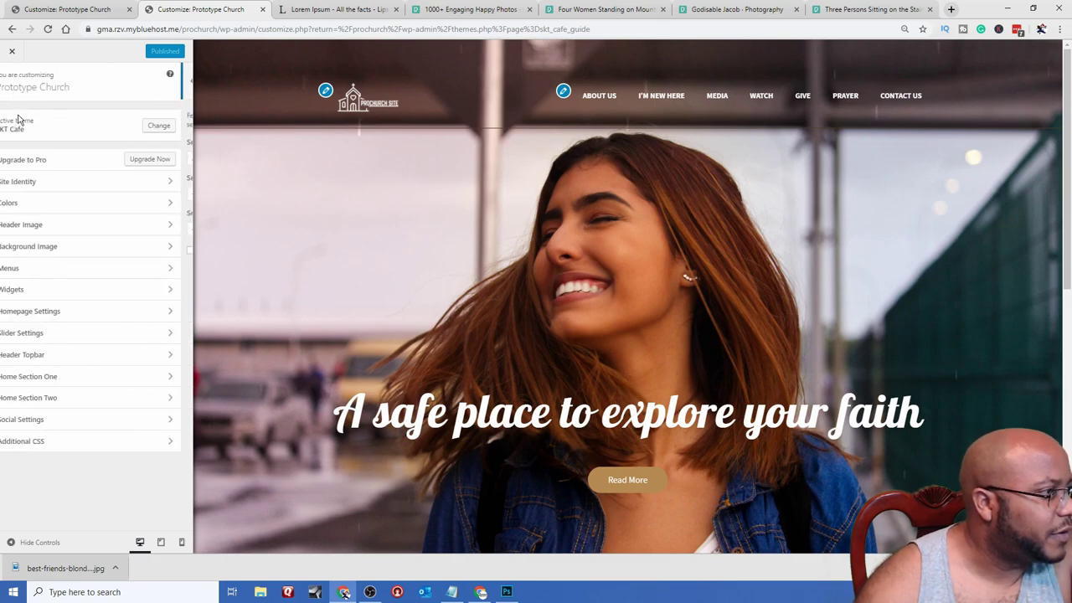
- Enter the church's contact phone number in the Header Topbar settings and enable the topbar section
click(46, 359)
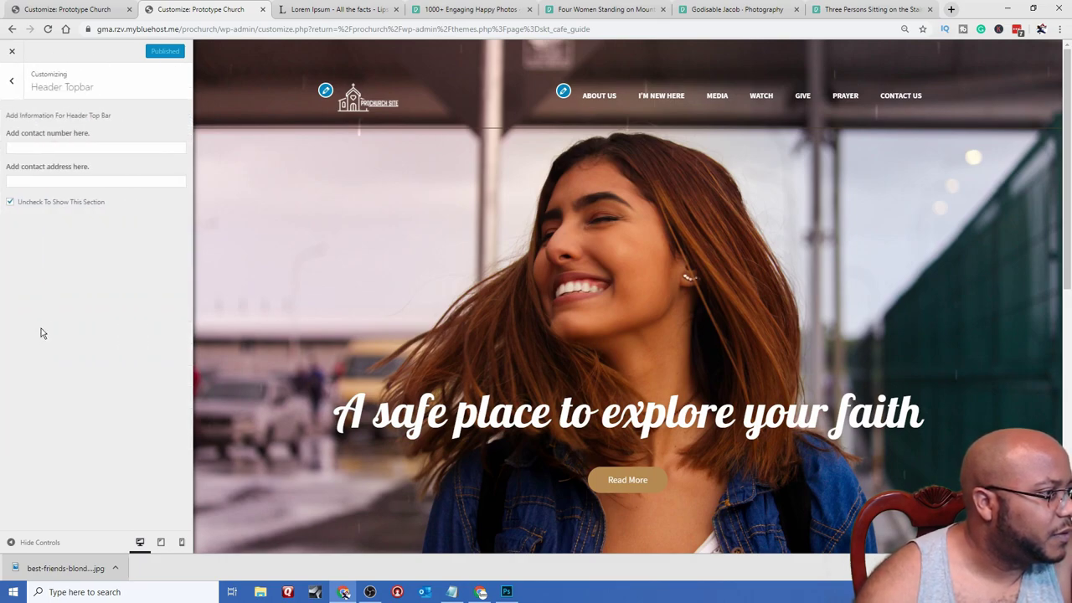
click(25, 186)
click(57, 149)
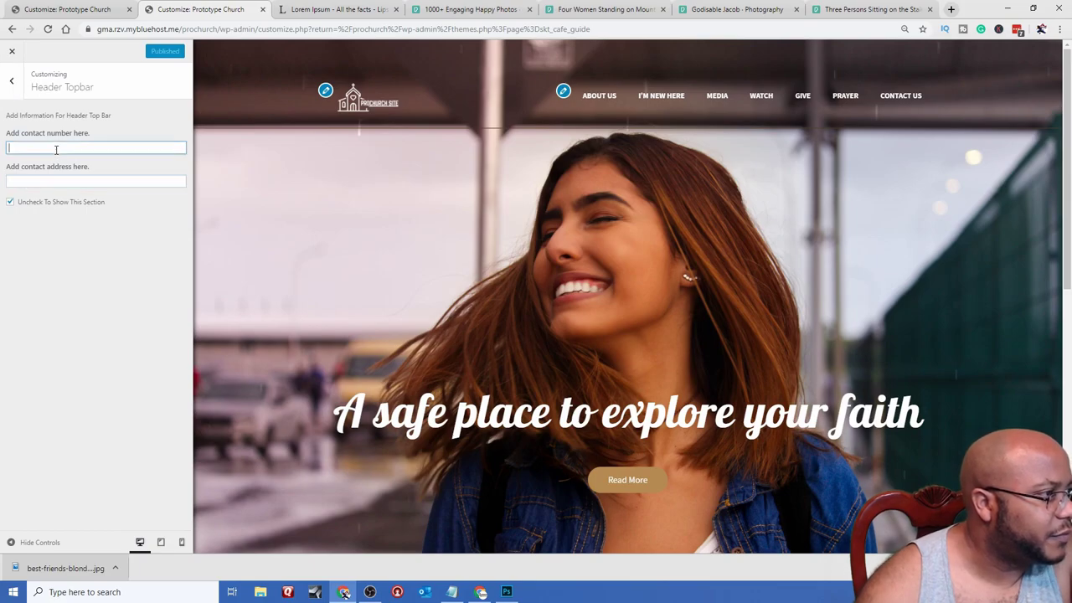
text(555-)
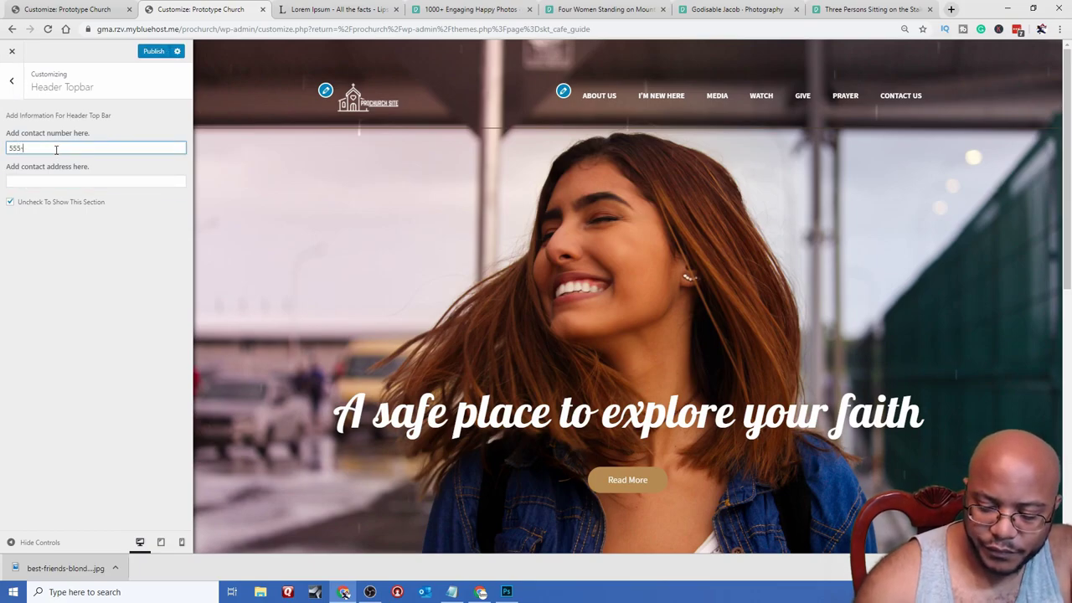
text(555-5555)
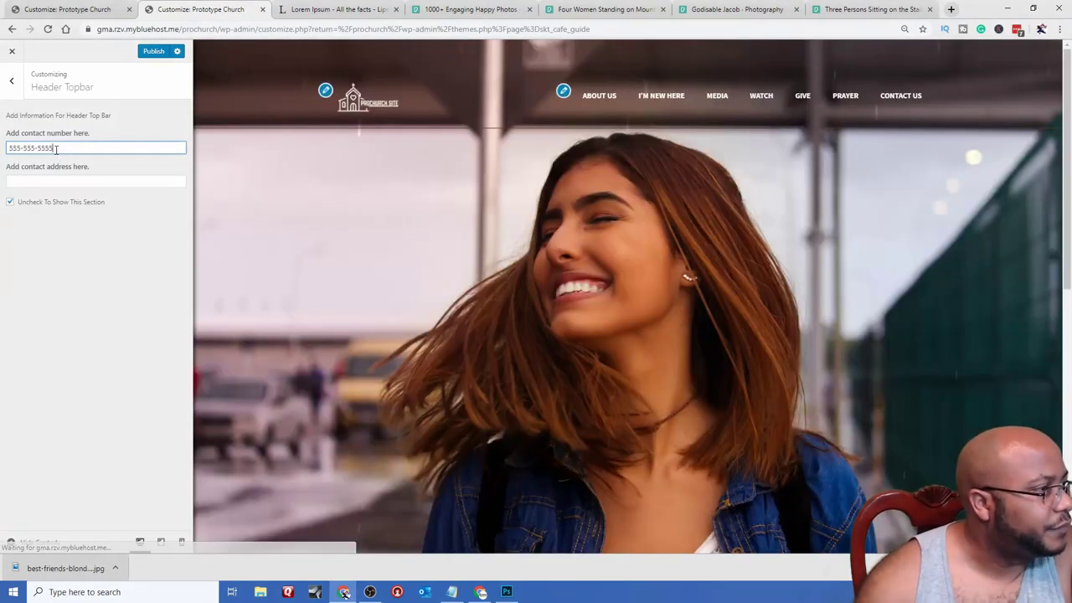
click(74, 205)
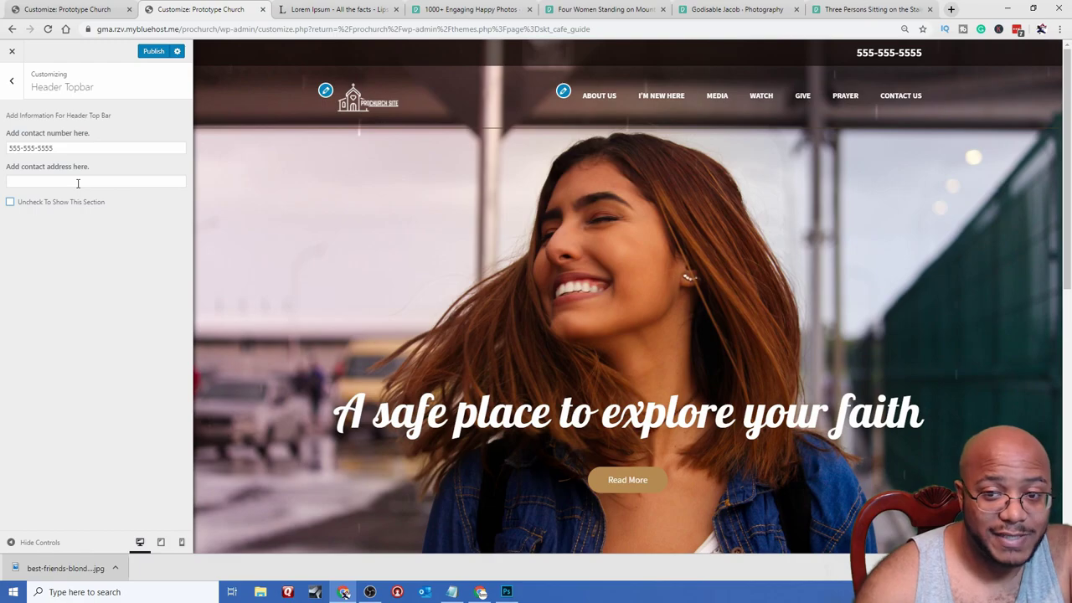
- Fill in the church's contact address for the header topbar and return to the main customizer options
click(78, 184)
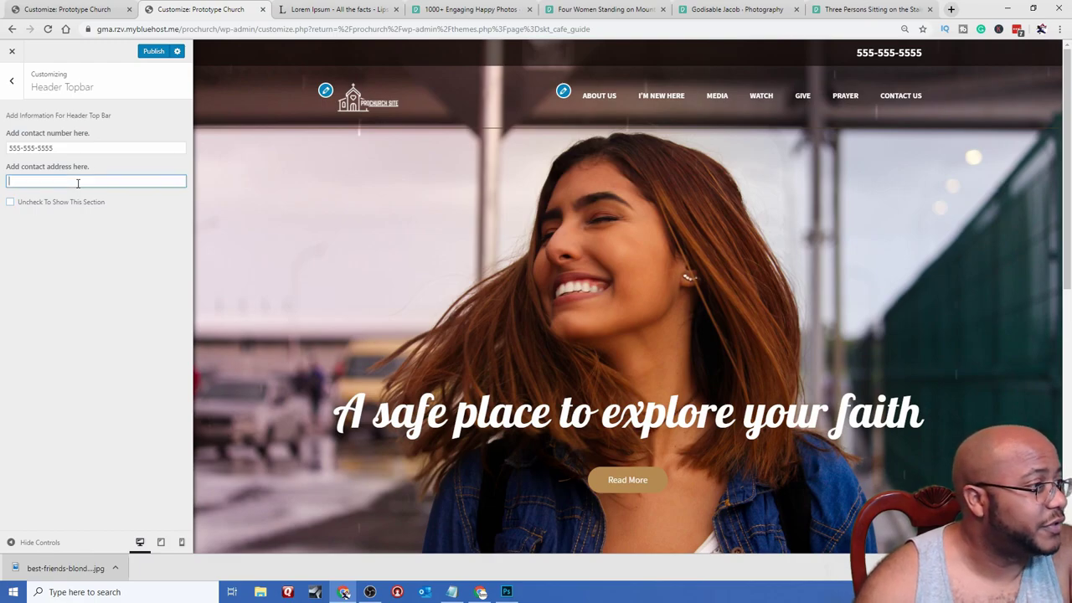
text(123)
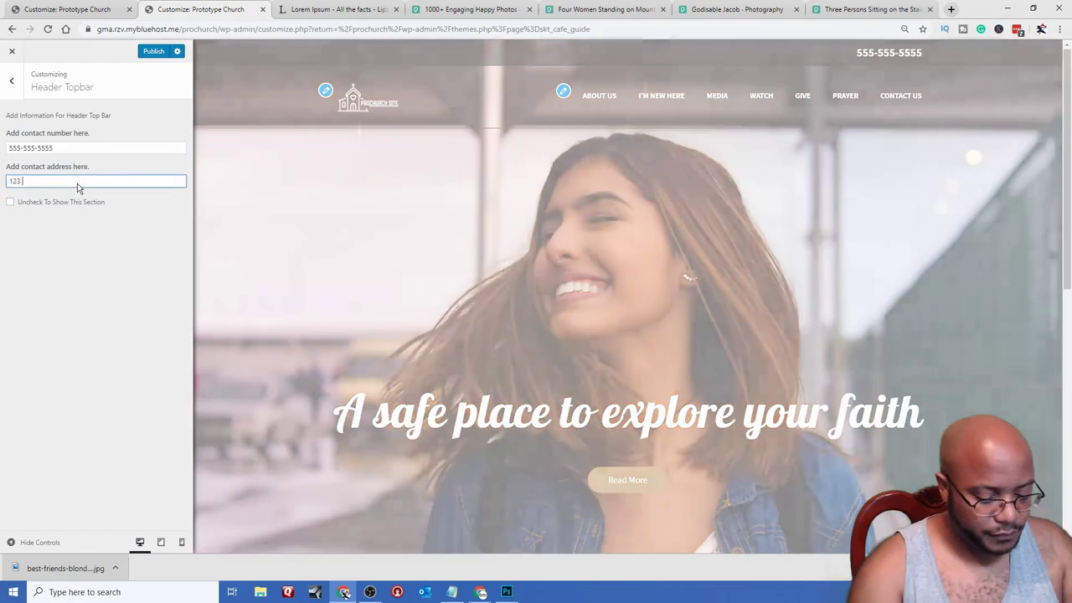
text( jump str)
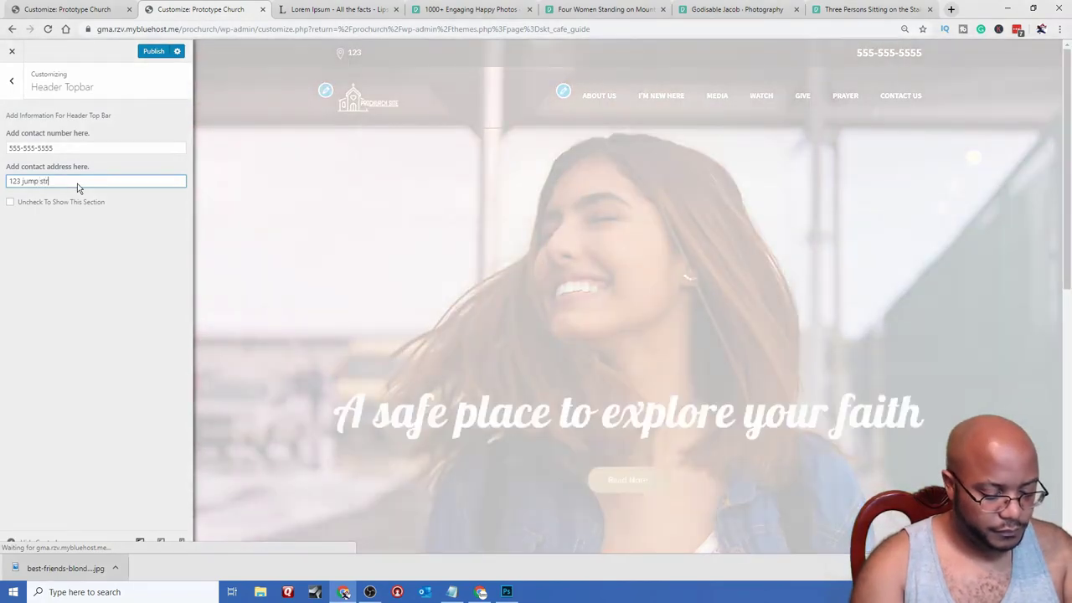
text(eet. any)
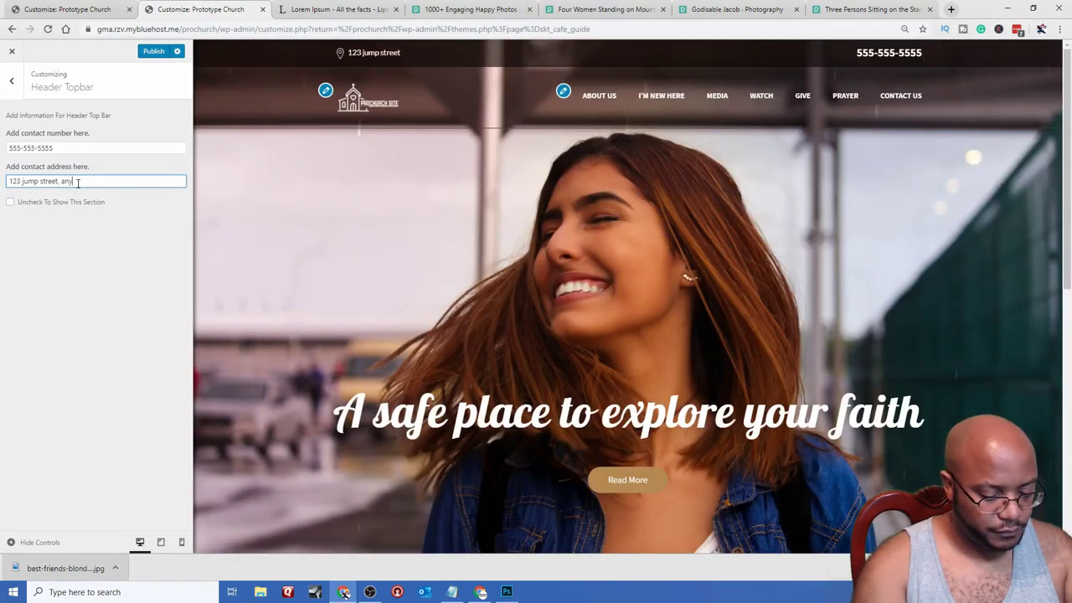
text(where USA)
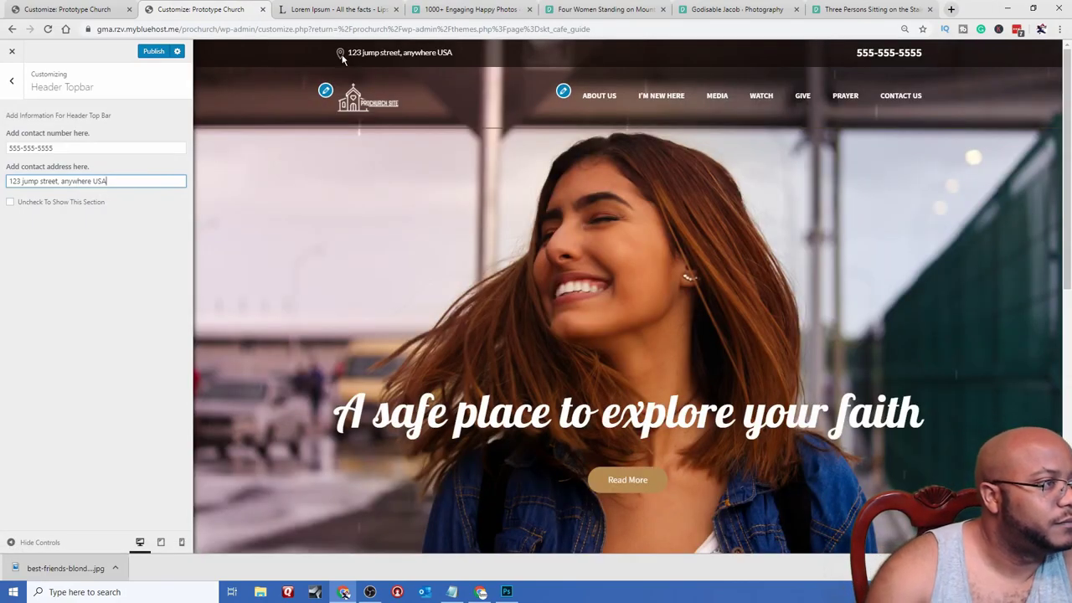
click(12, 84)
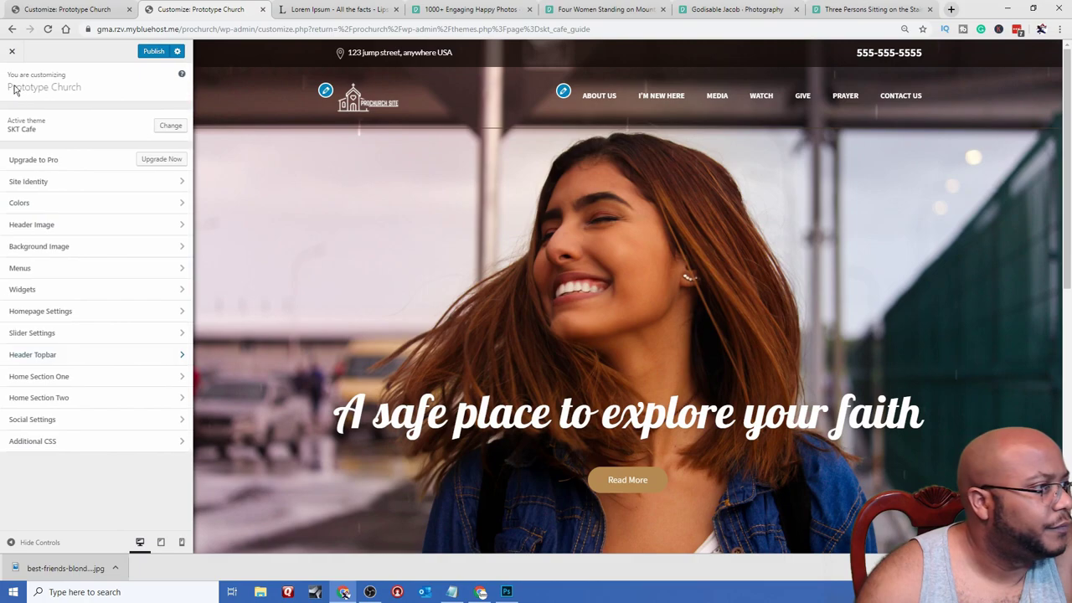
- Review the customizer options for Home Section One, Home Section Two and Social Settings
click(98, 379)
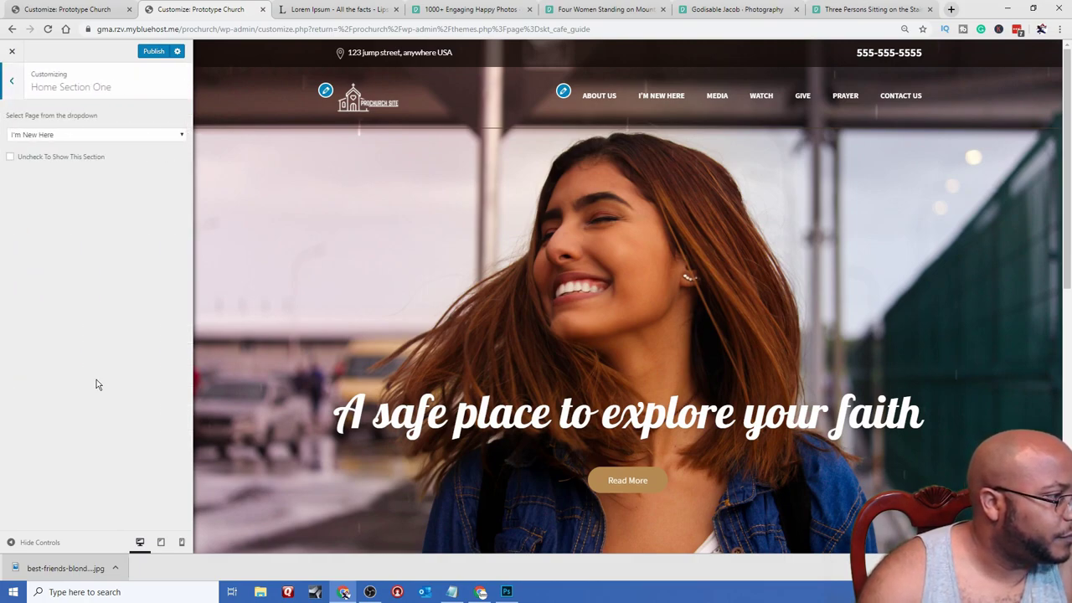
click(12, 80)
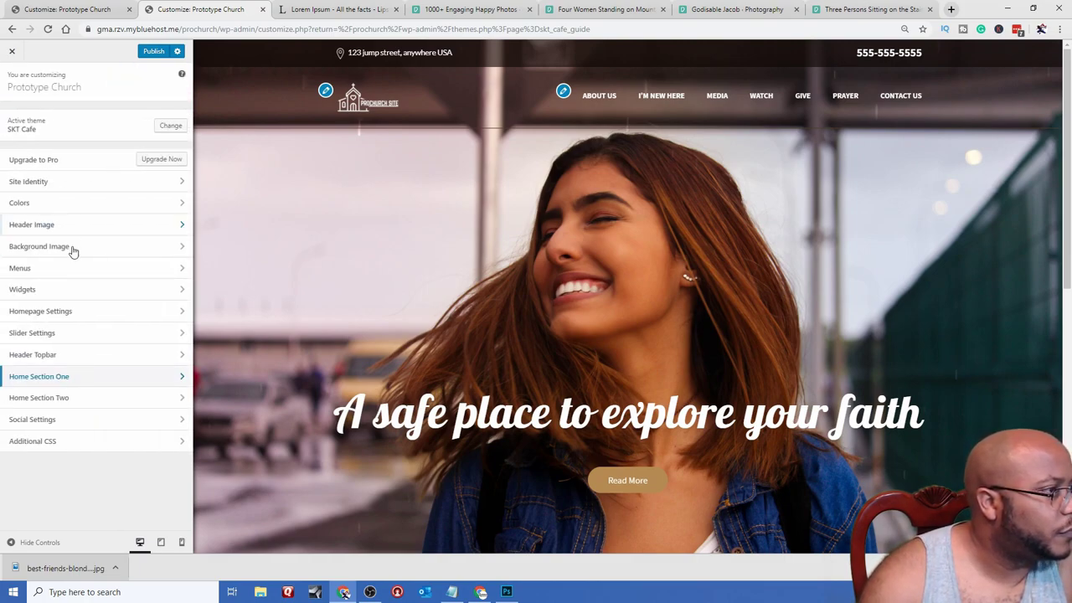
click(37, 398)
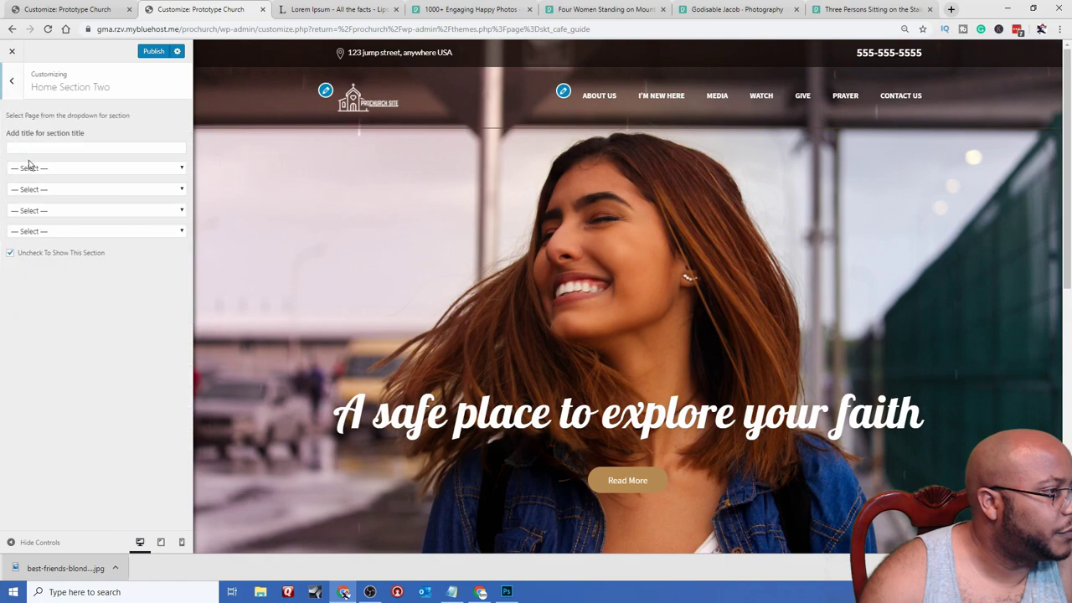
click(12, 84)
click(57, 423)
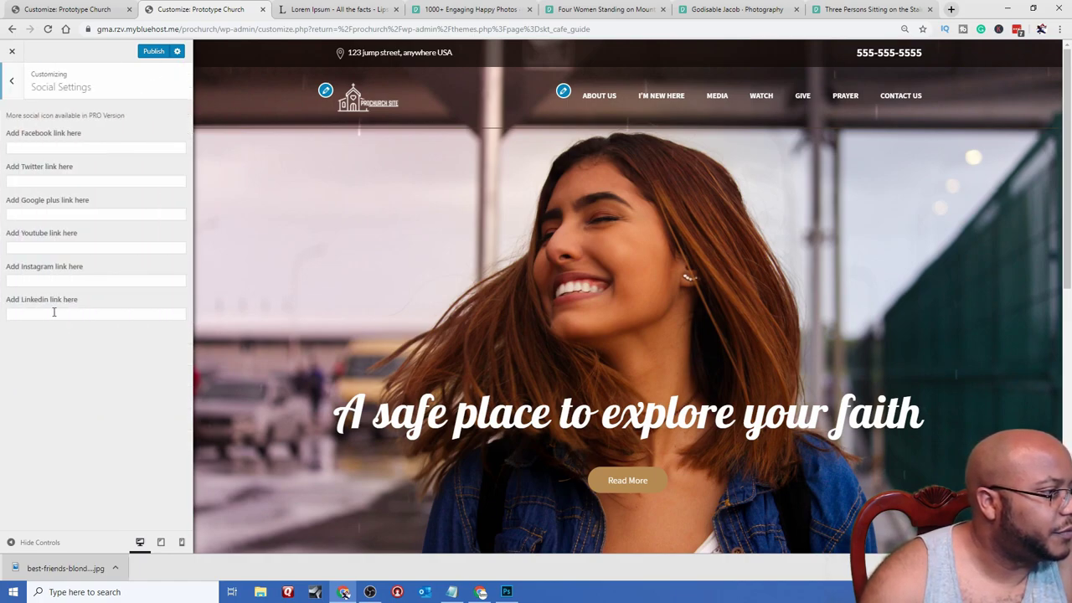
click(13, 82)
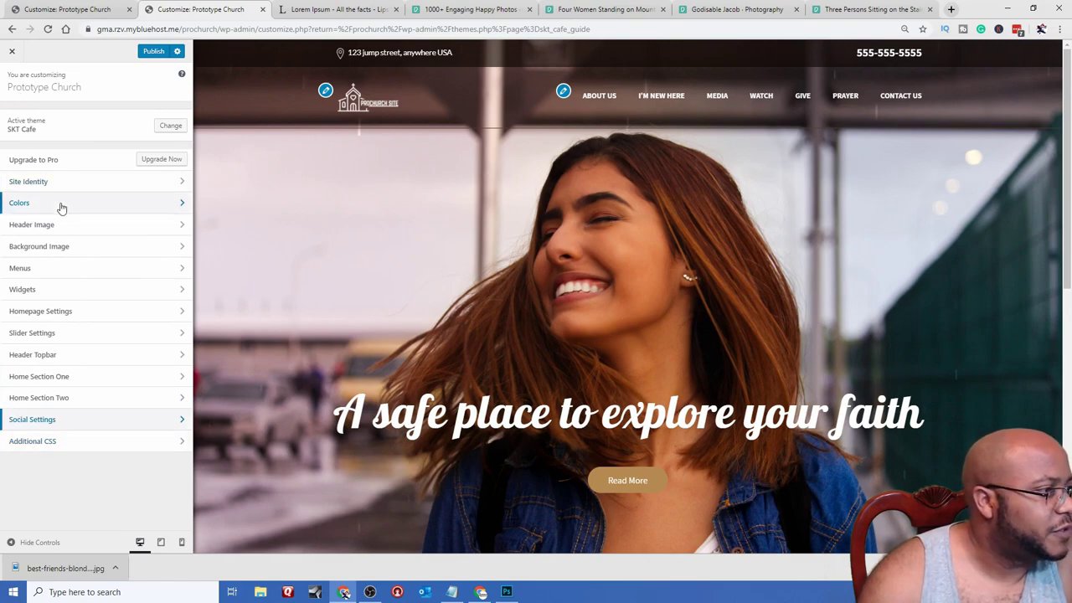
- Add an untitled Search widget to the Blog Sidebar and check it in the homepage preview
click(64, 289)
click(63, 291)
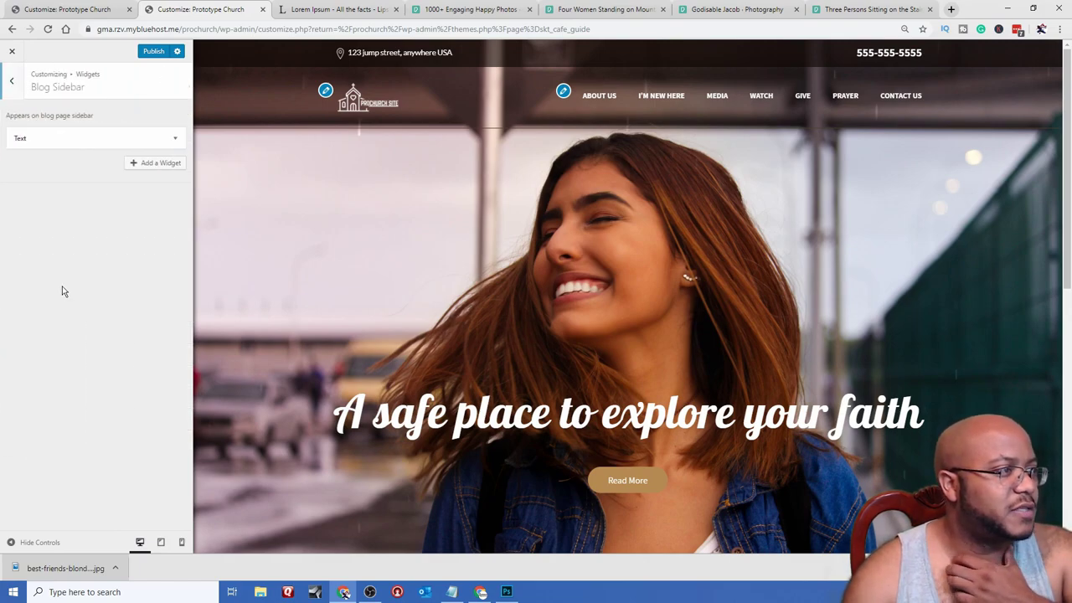
click(137, 162)
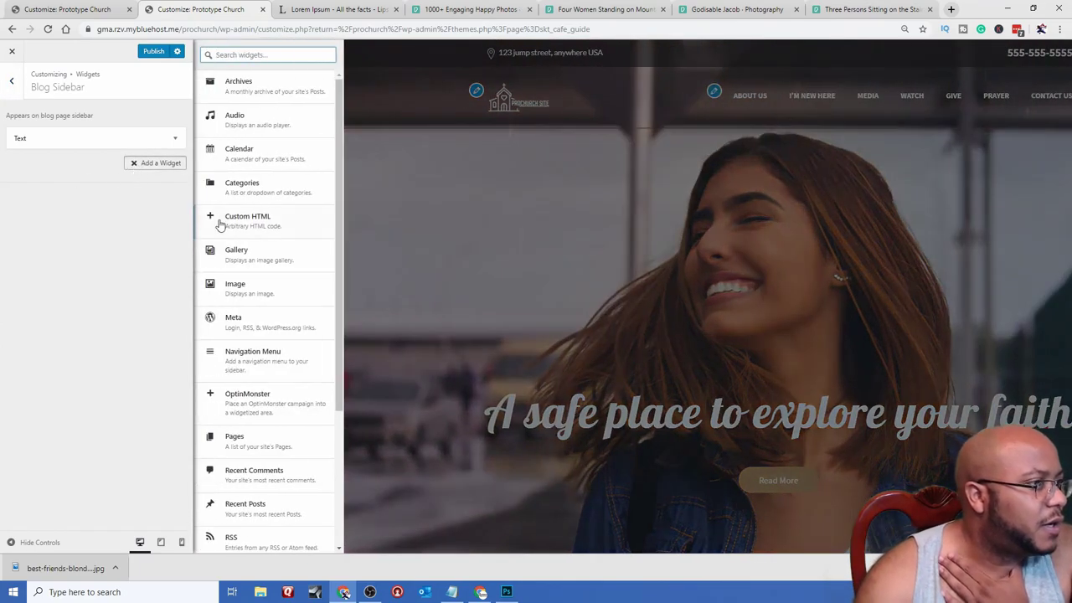
text(s)
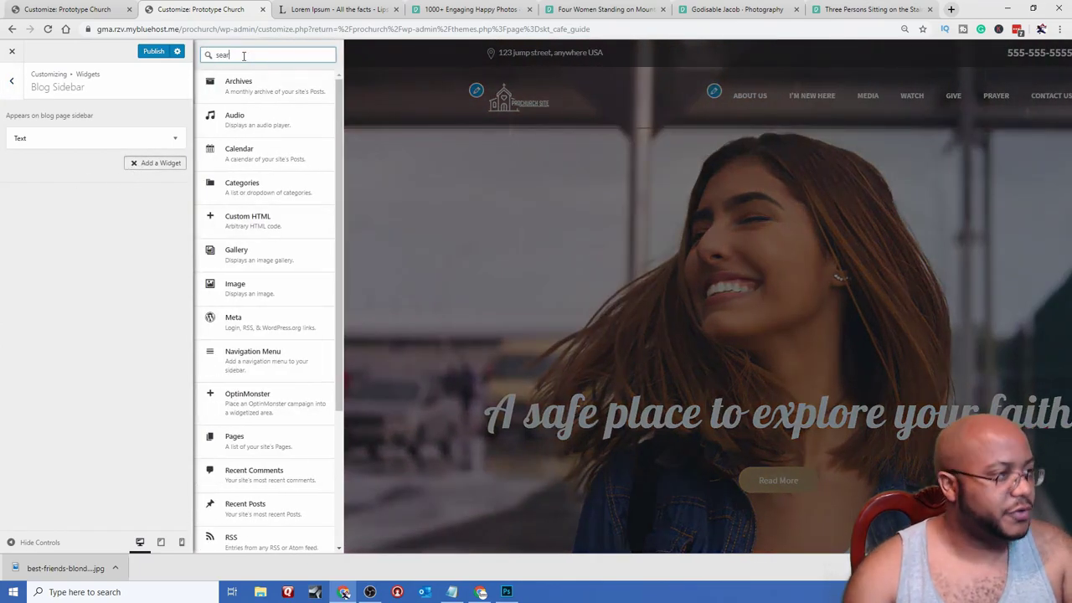
text(ear)
click(244, 81)
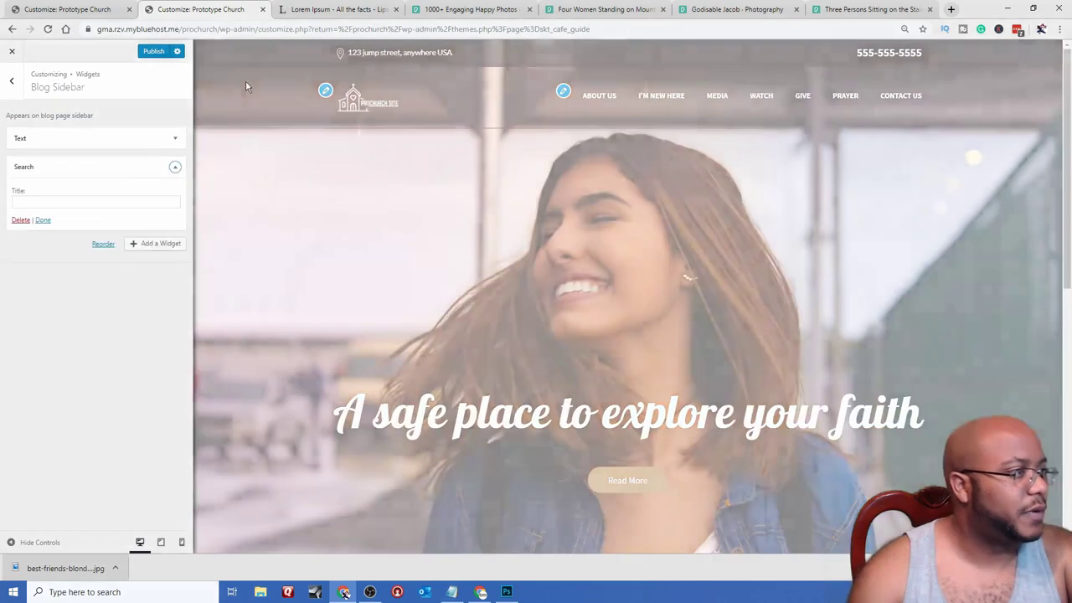
scroll(655, 419, down, 5)
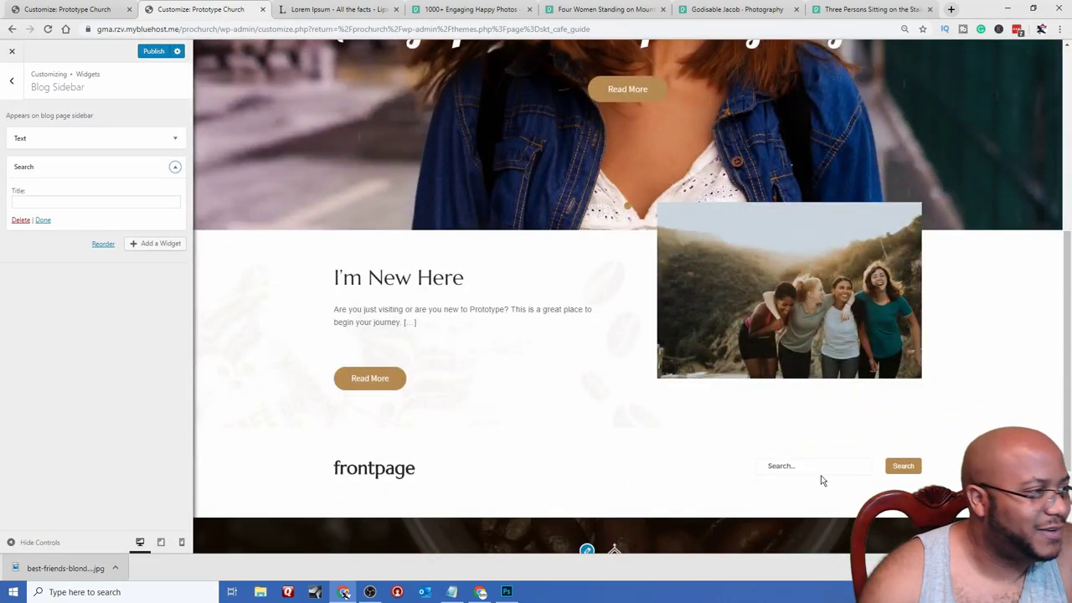
click(38, 220)
click(11, 82)
click(12, 81)
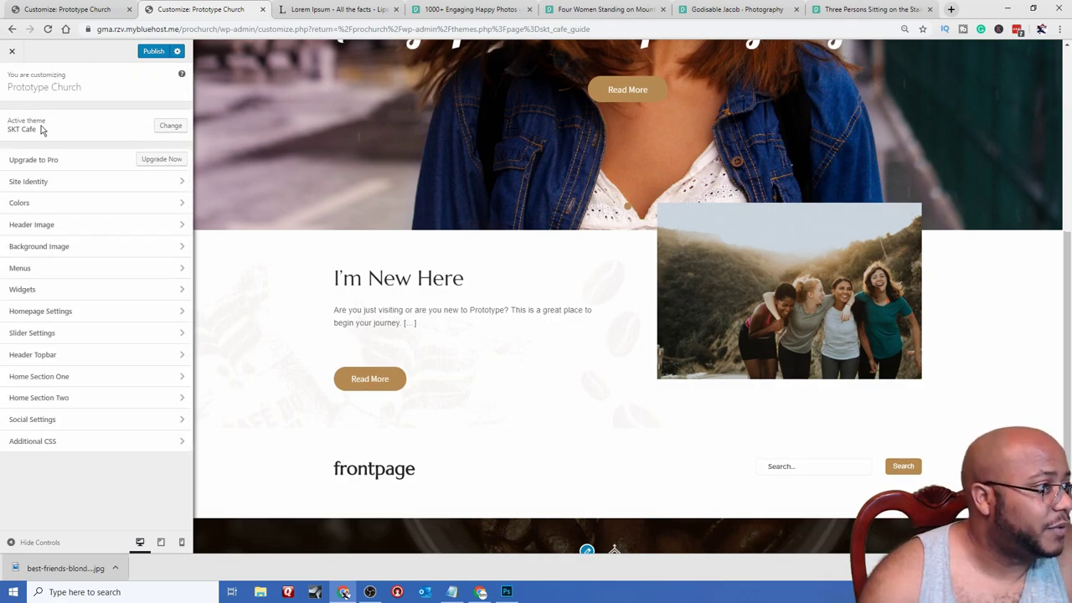
- Review the Header Topbar settings and check the footer links in the homepage preview
click(79, 360)
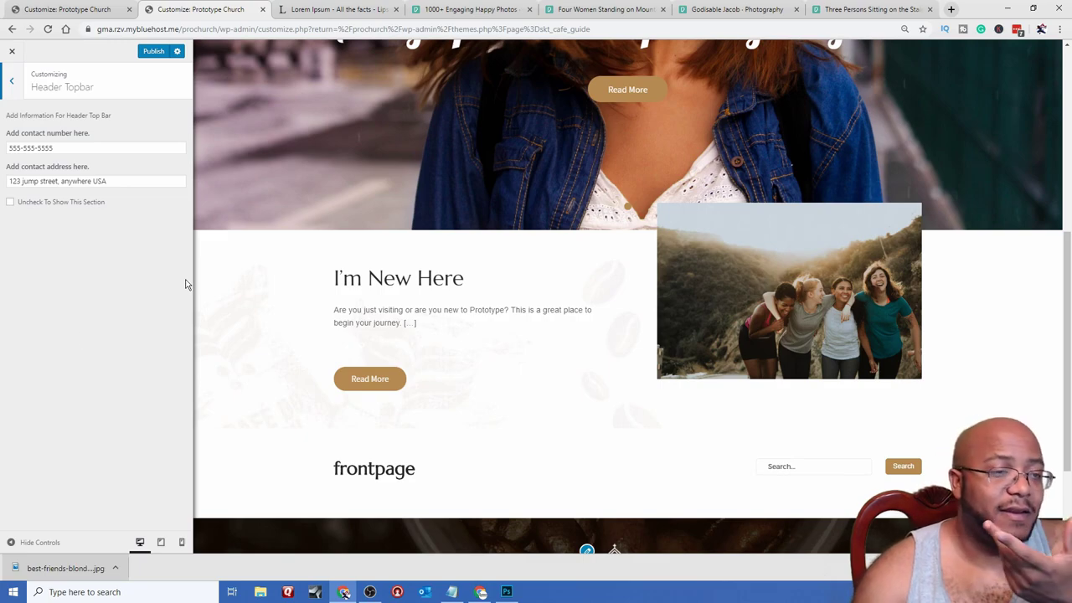
scroll(450, 366, down, 2)
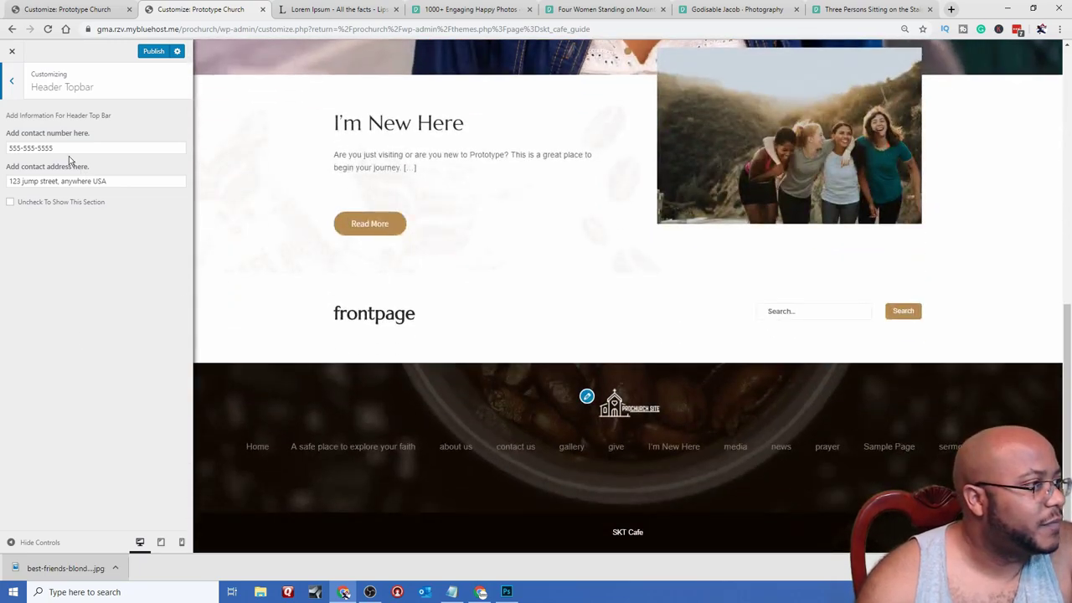
click(12, 82)
- Create a new menu named "bottom menu" and assign it to the Footer Menu location
click(60, 274)
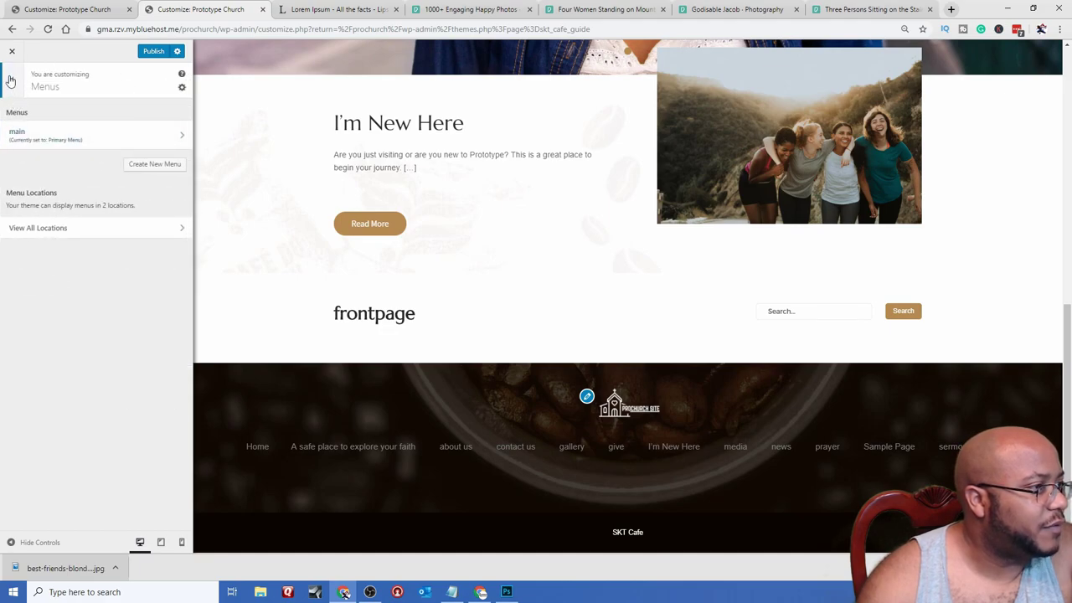
click(148, 167)
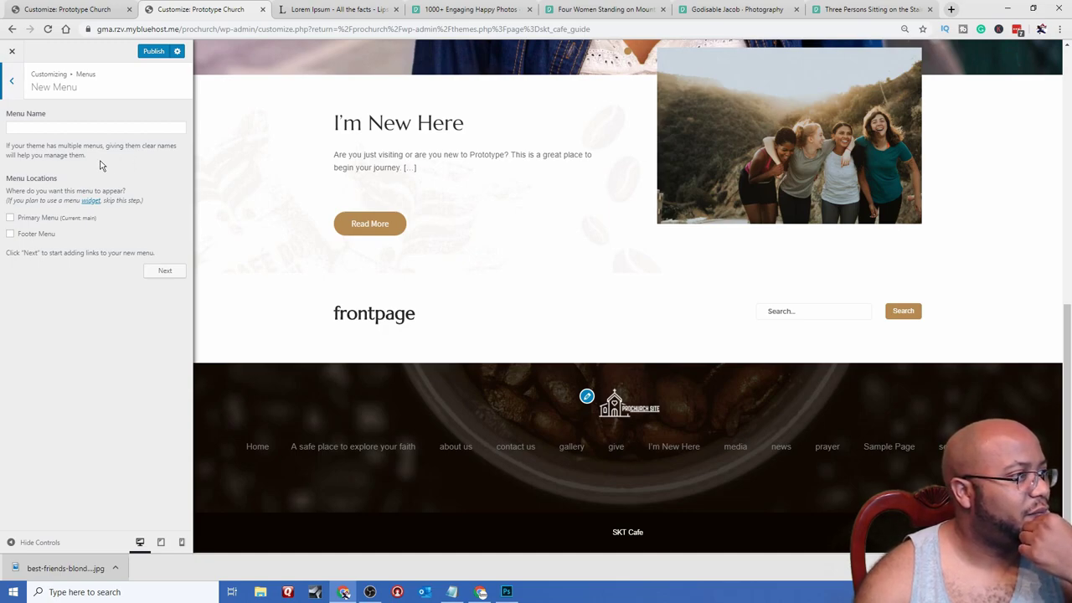
click(70, 128)
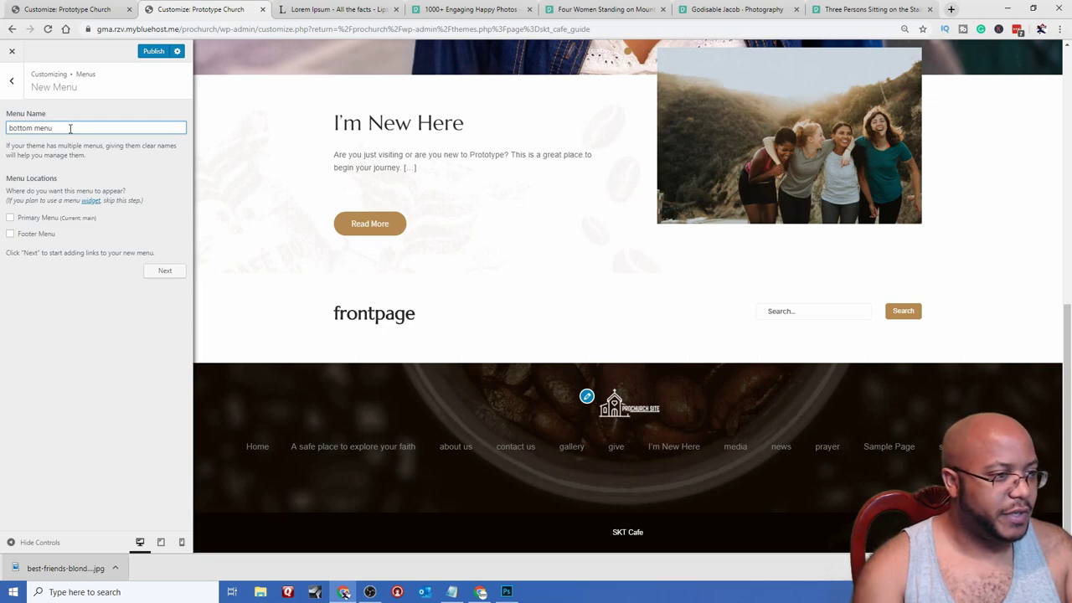
click(47, 235)
click(155, 271)
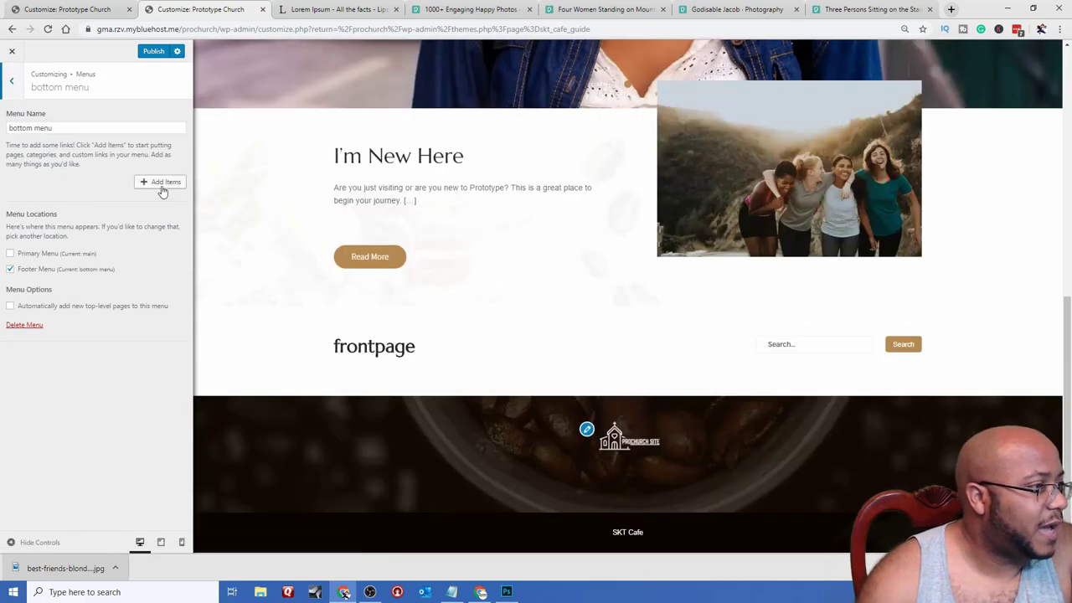
- Add the news, give, watch, sermons, contact us and prayer pages to the bottom menu and publish the changes
click(162, 182)
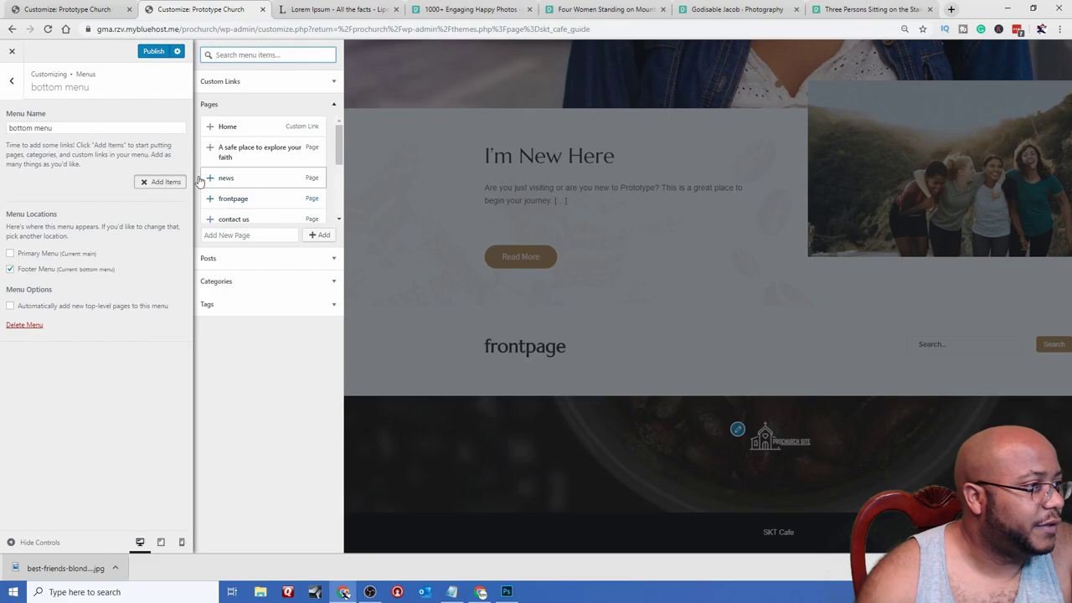
click(209, 183)
scroll(243, 185, down, 3)
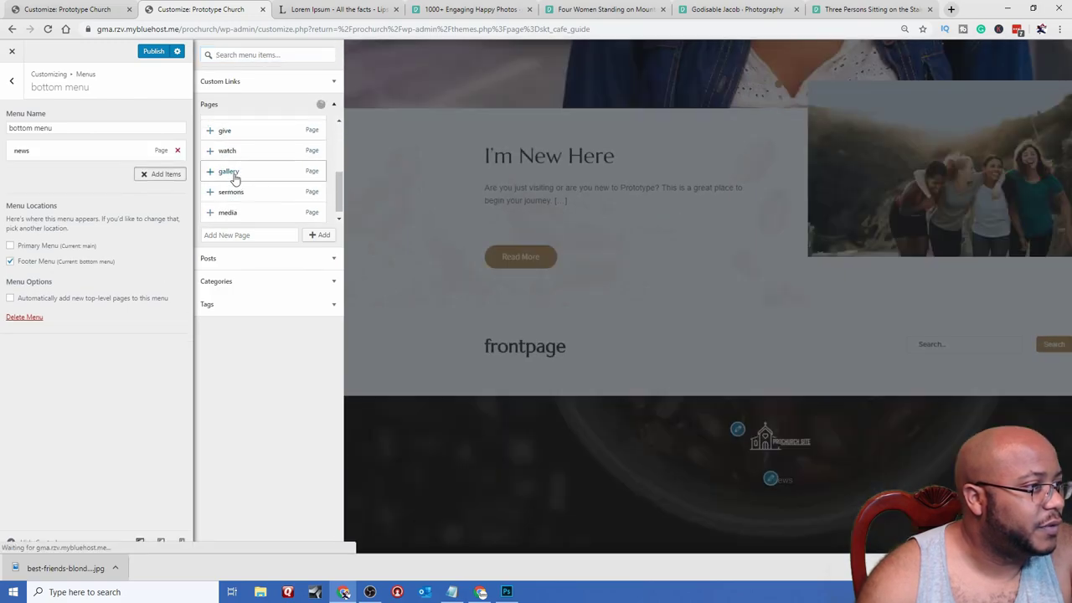
click(210, 130)
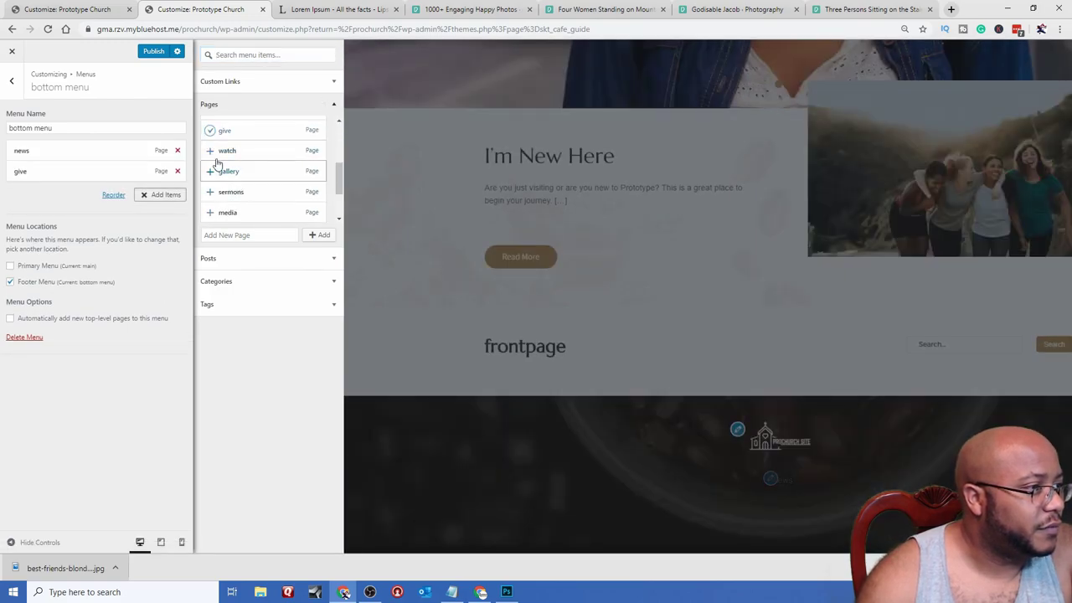
click(210, 152)
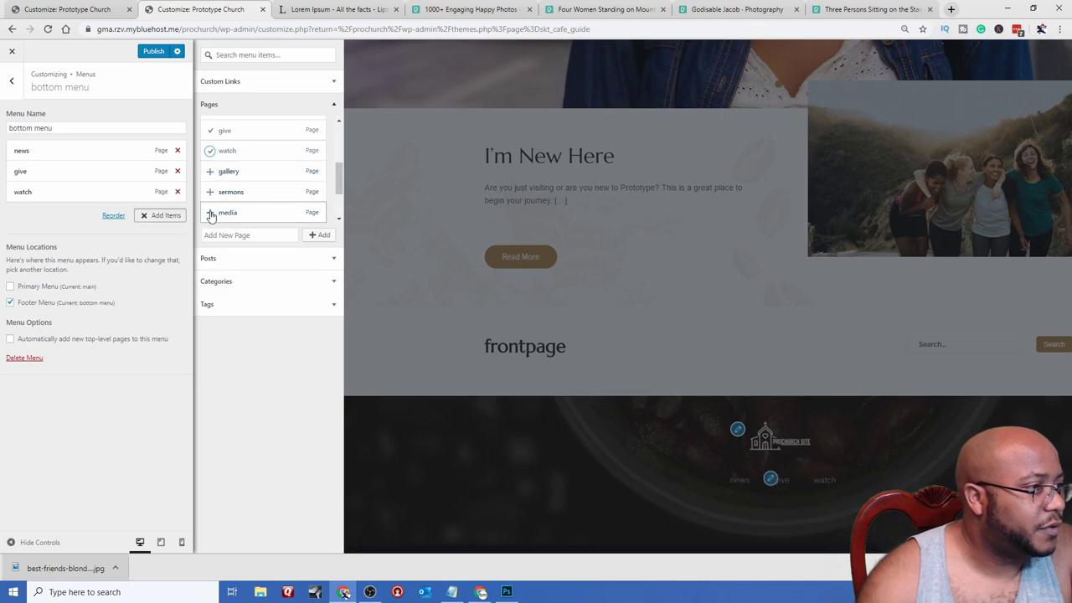
click(211, 192)
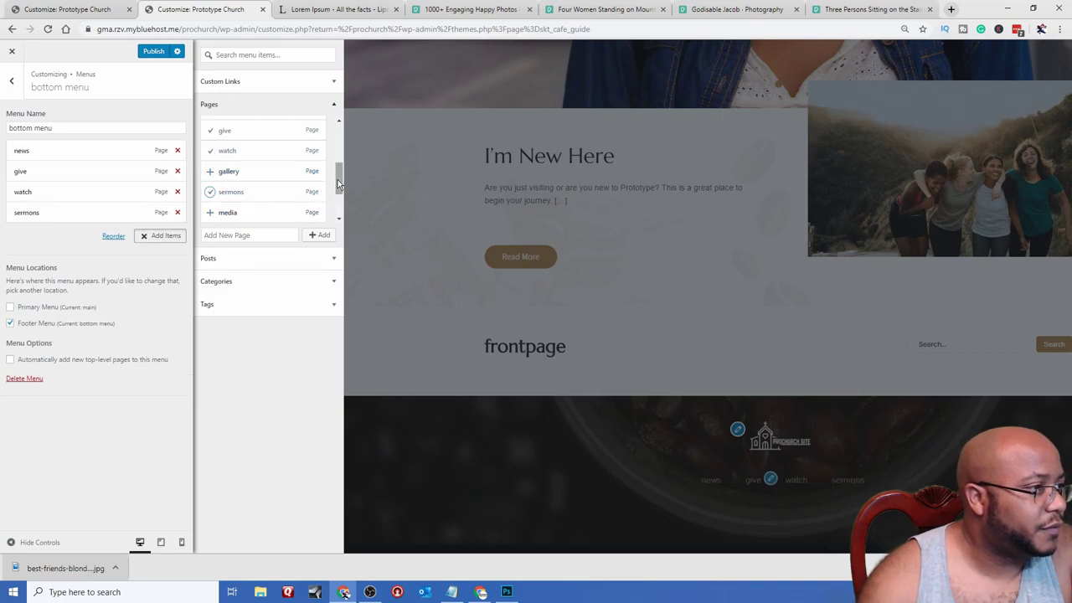
scroll(332, 190, up, 2)
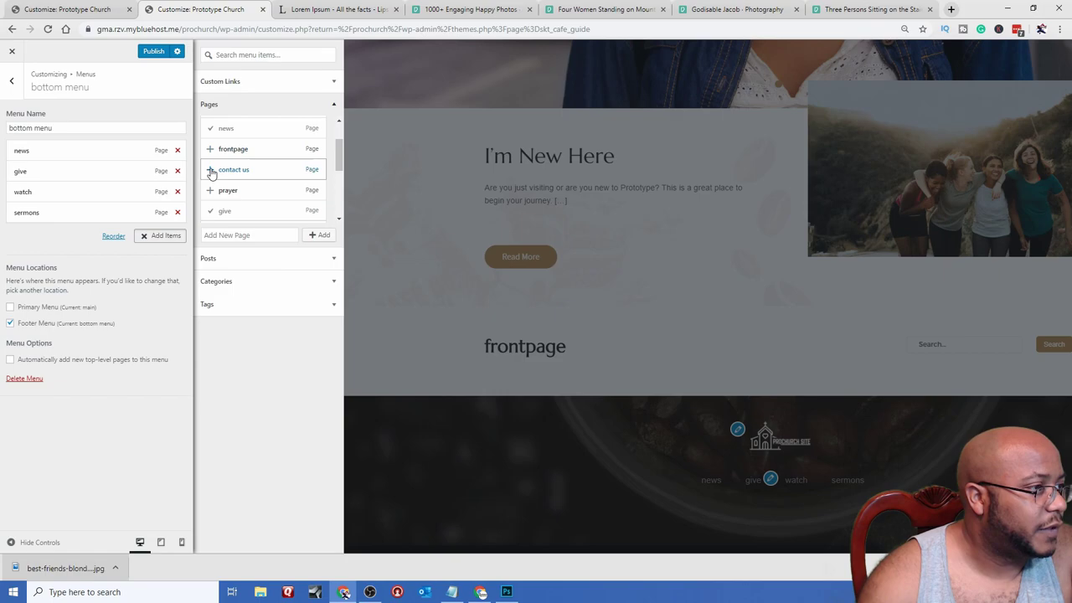
click(210, 170)
click(211, 190)
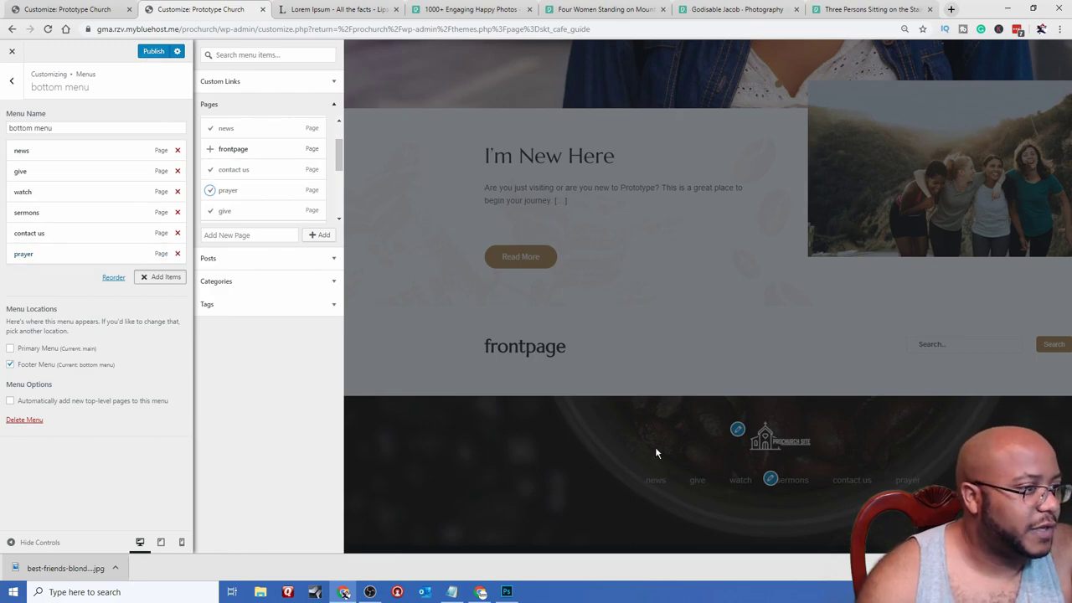
click(153, 52)
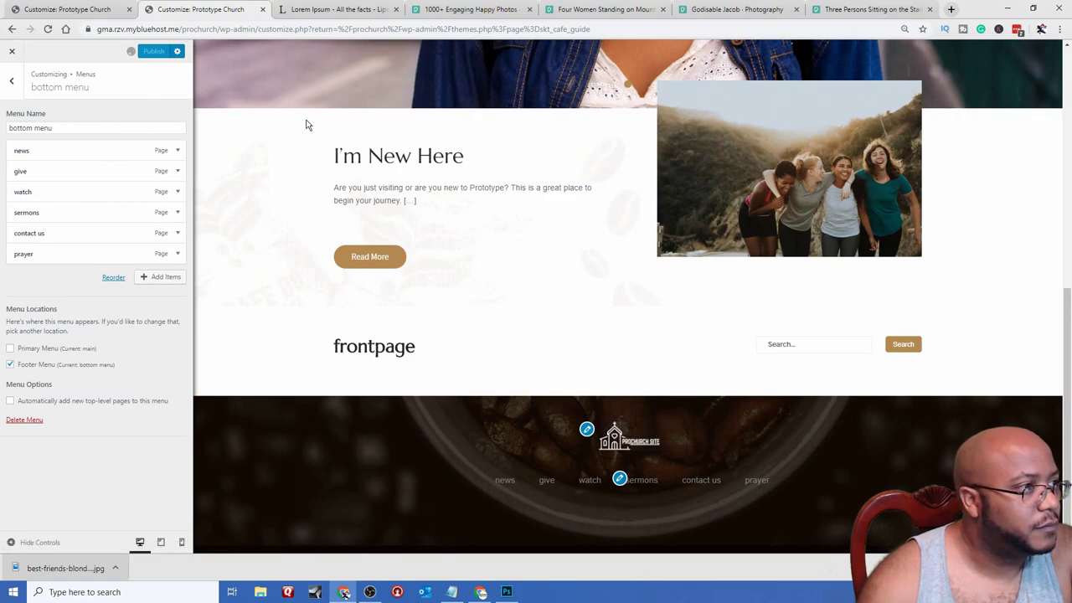
- Switch to the prochurchtools.com church homepage article and read Part #6 on the inspirational image/video, including its key takeaways
click(481, 592)
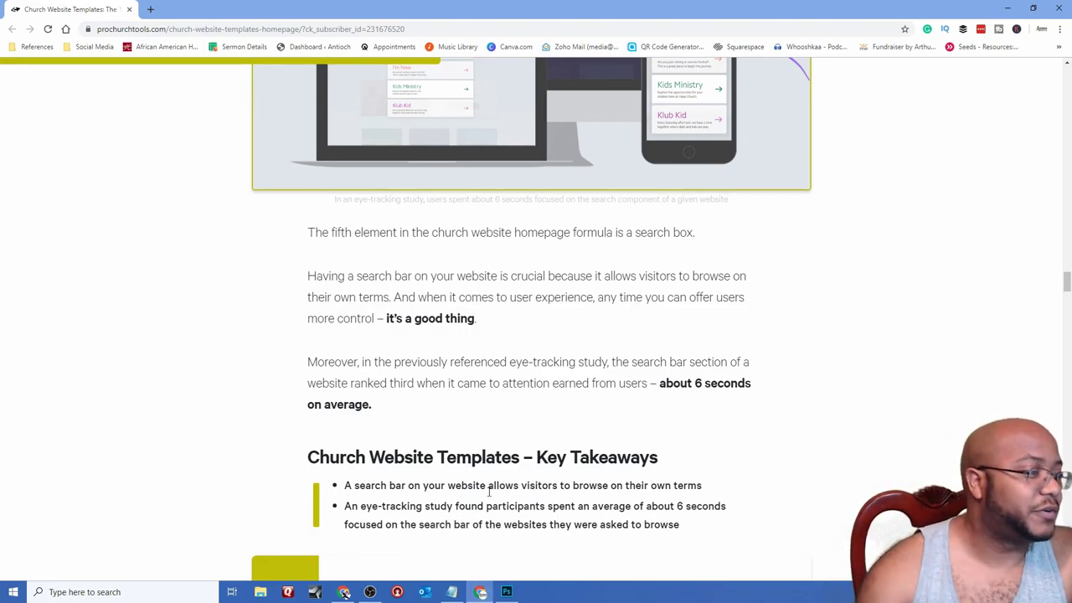
scroll(489, 492, down, 3)
scroll(489, 497, down, 2)
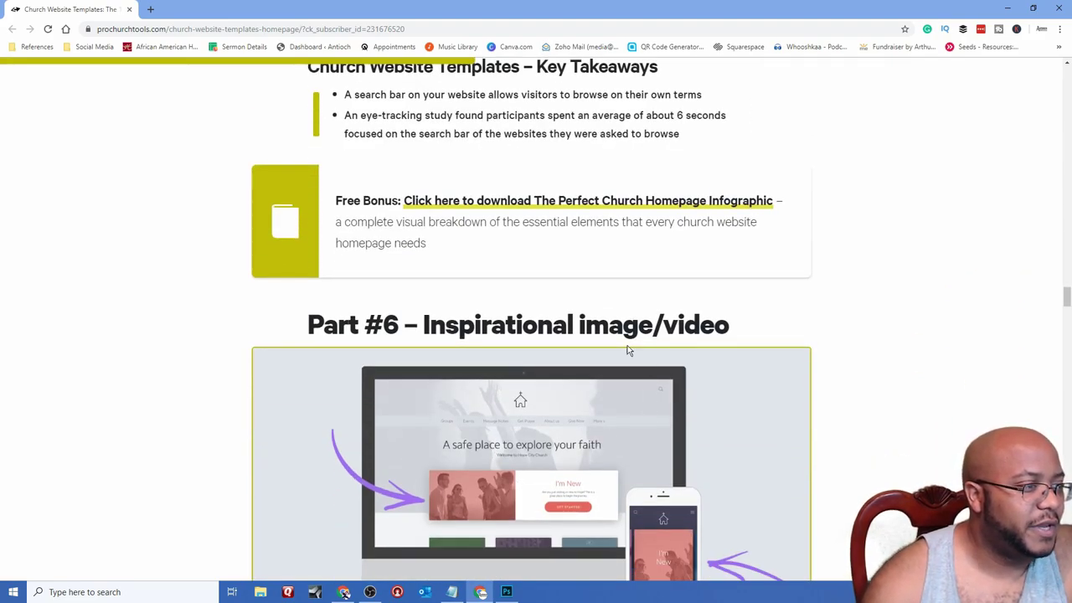
scroll(632, 433, down, 2)
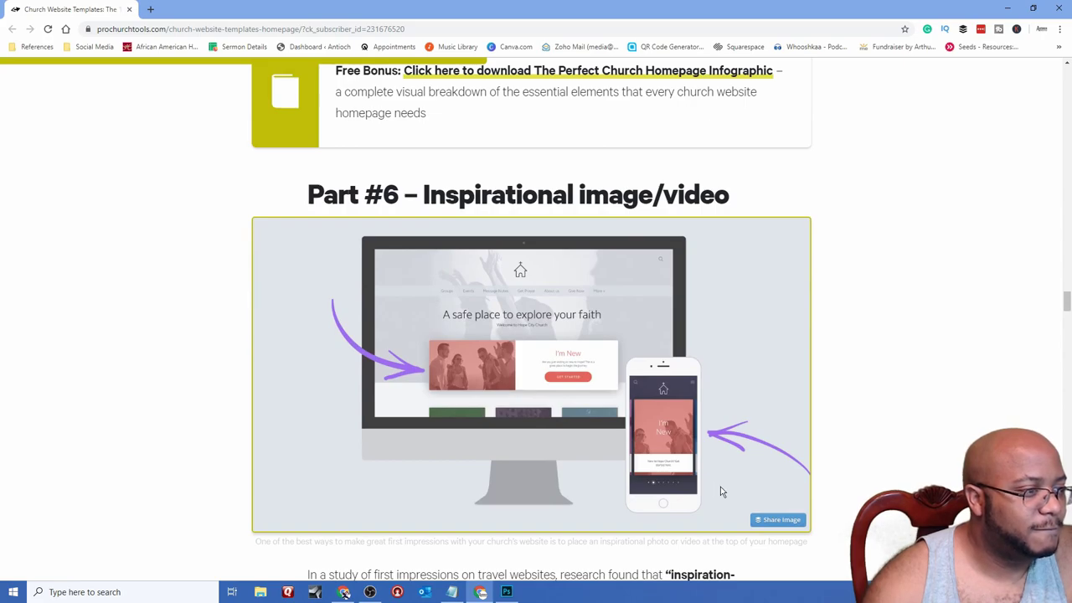
scroll(721, 493, down, 2)
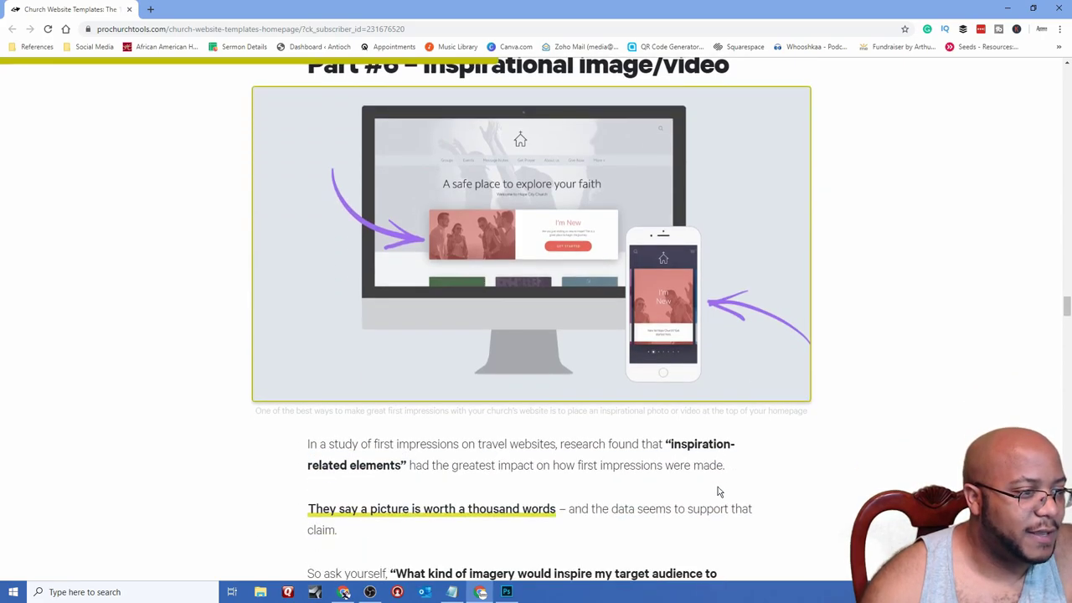
scroll(719, 491, down, 2)
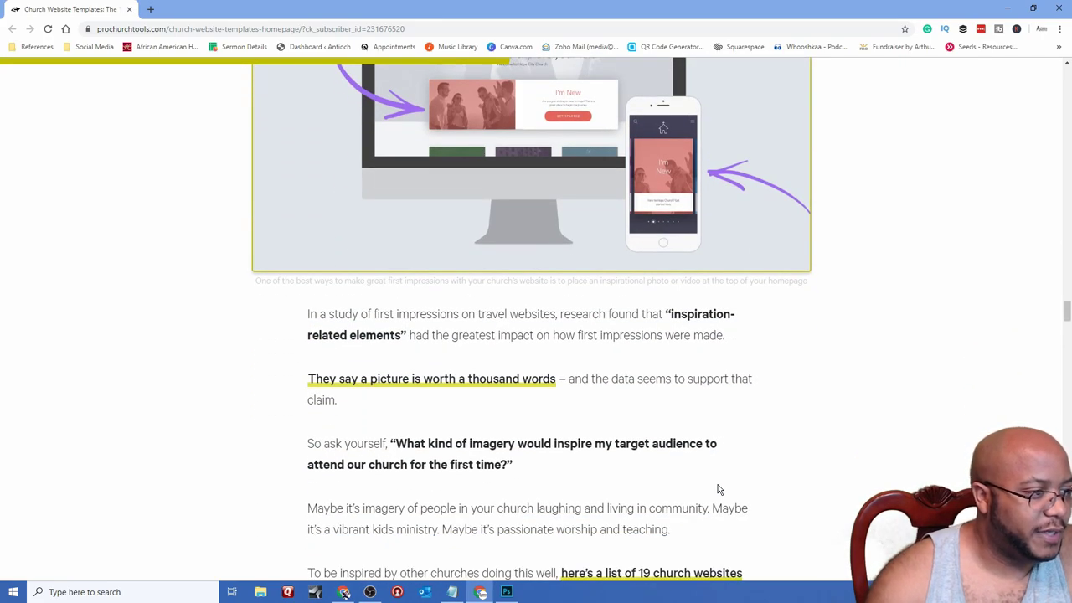
scroll(717, 487, down, 4)
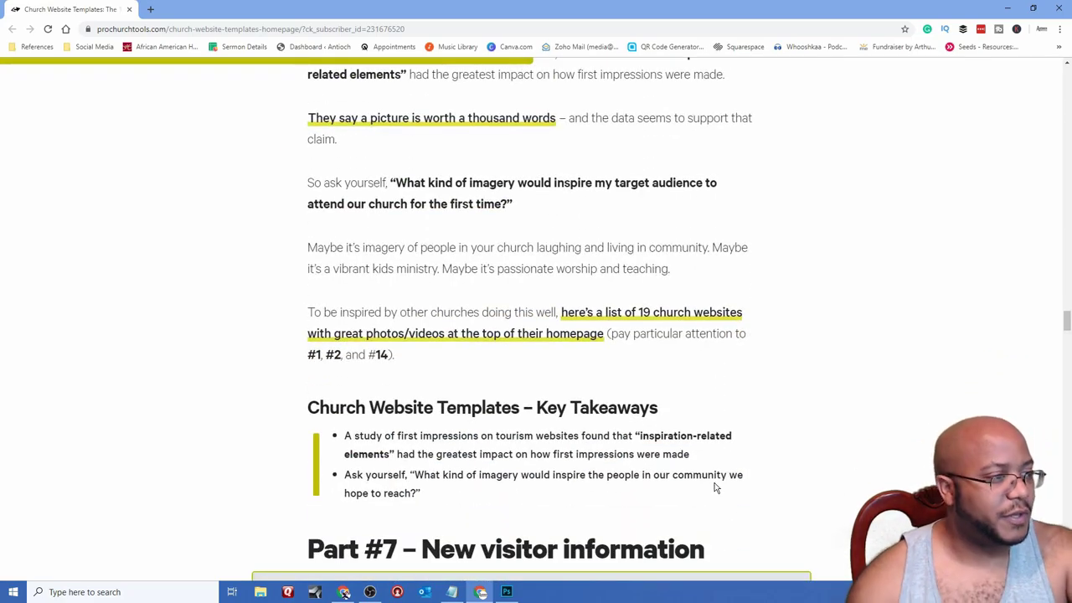
- Read Part #7 of the article on new visitor information and its key takeaways
scroll(715, 487, down, 2)
scroll(713, 488, down, 2)
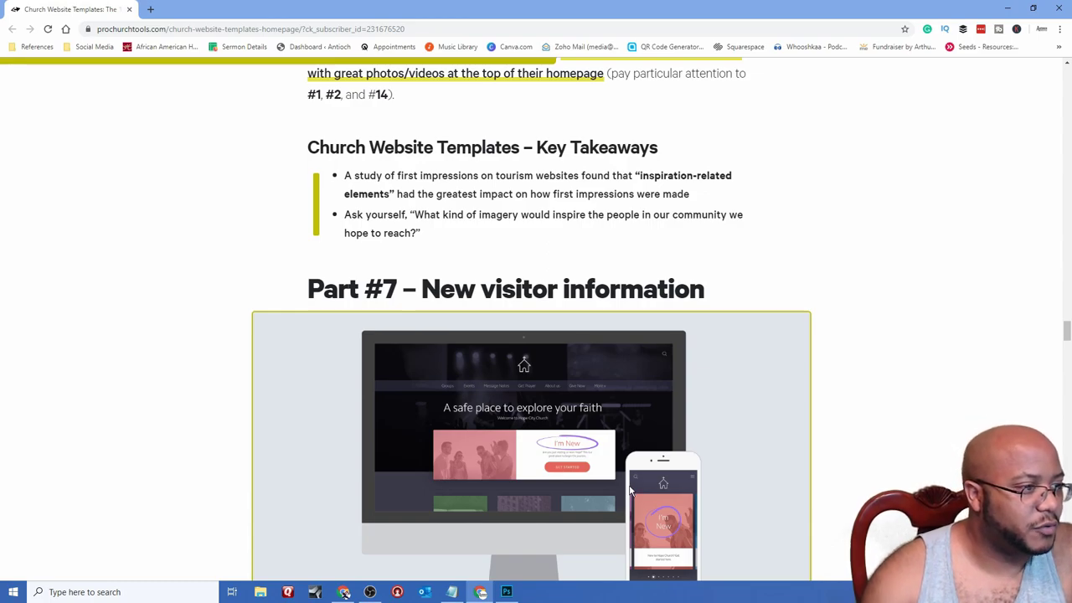
scroll(631, 490, down, 3)
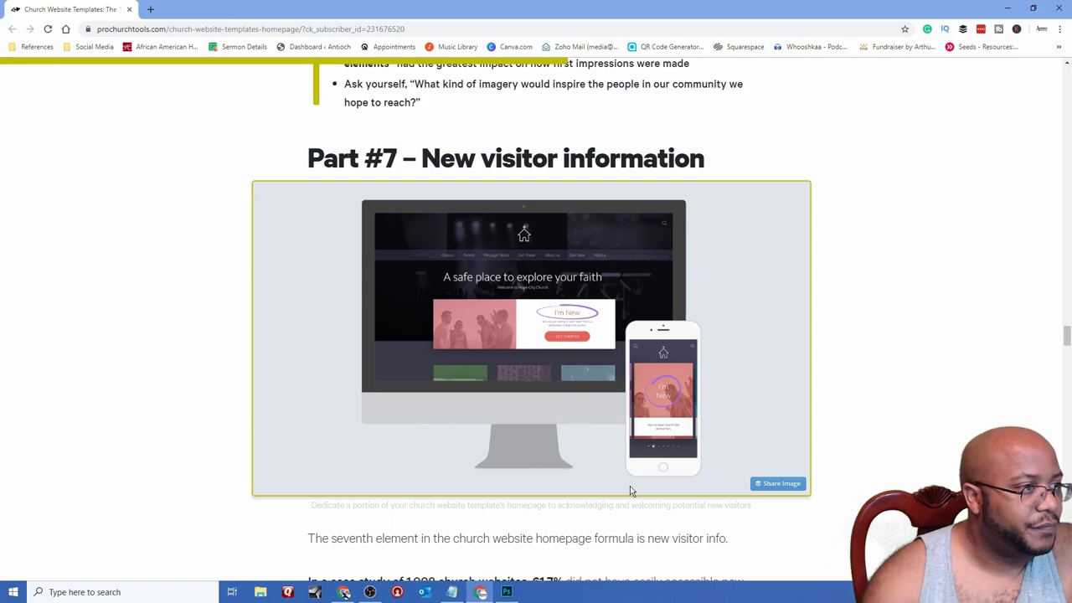
scroll(641, 407, down, 3)
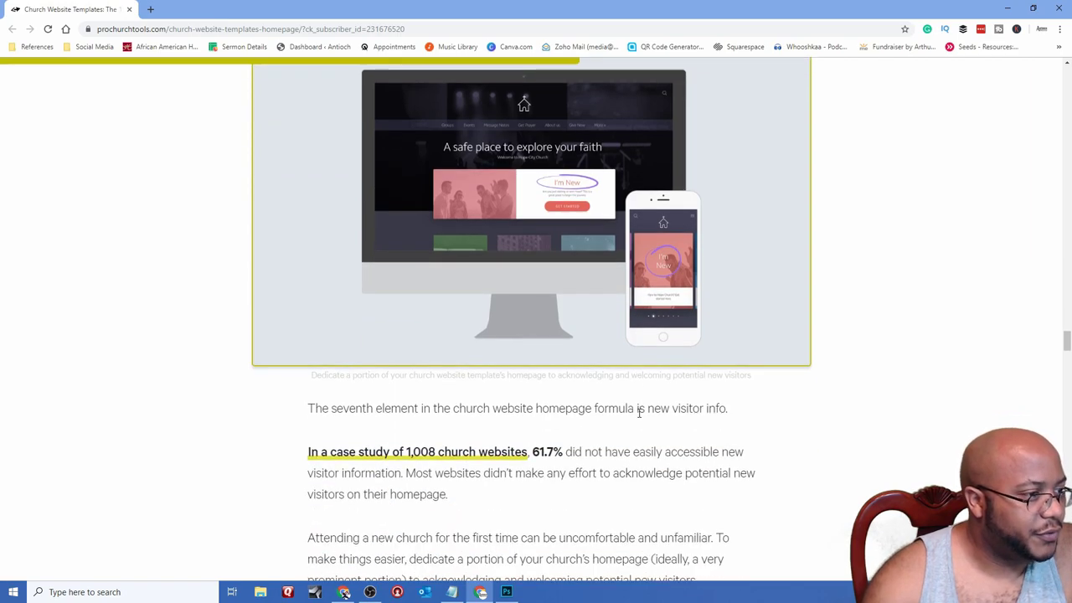
scroll(638, 413, down, 3)
scroll(637, 413, down, 3)
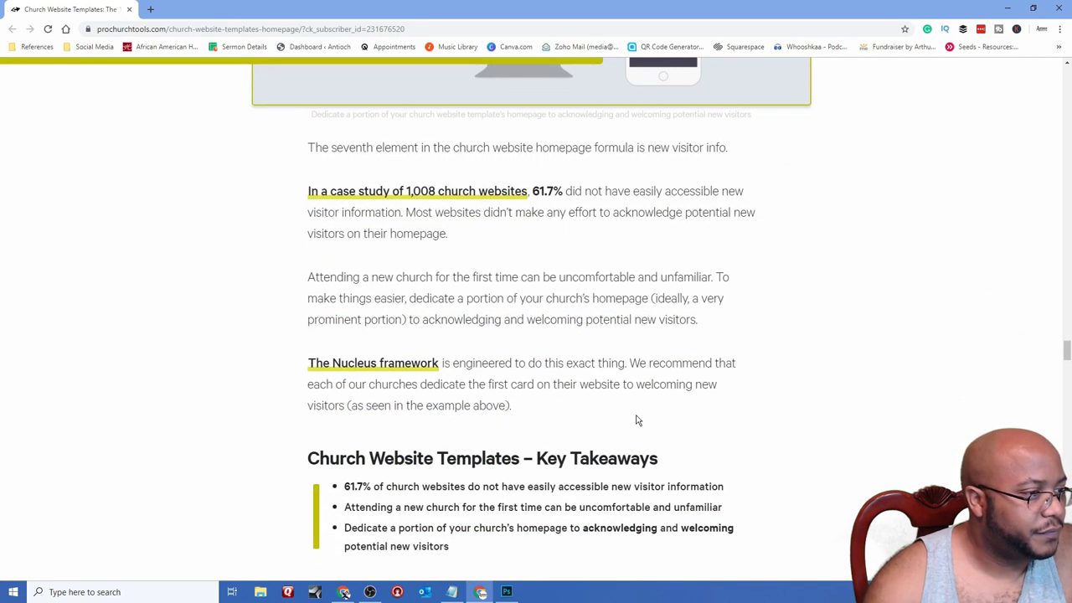
- Read Part #8 of the article on church website main content through its key takeaways
scroll(637, 419, down, 6)
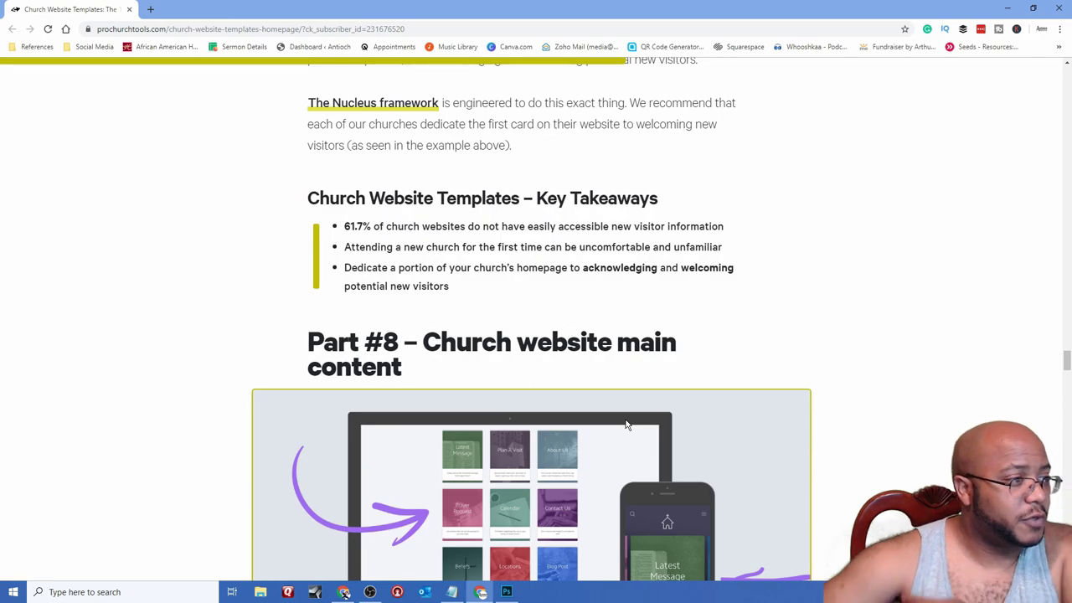
scroll(627, 424, down, 3)
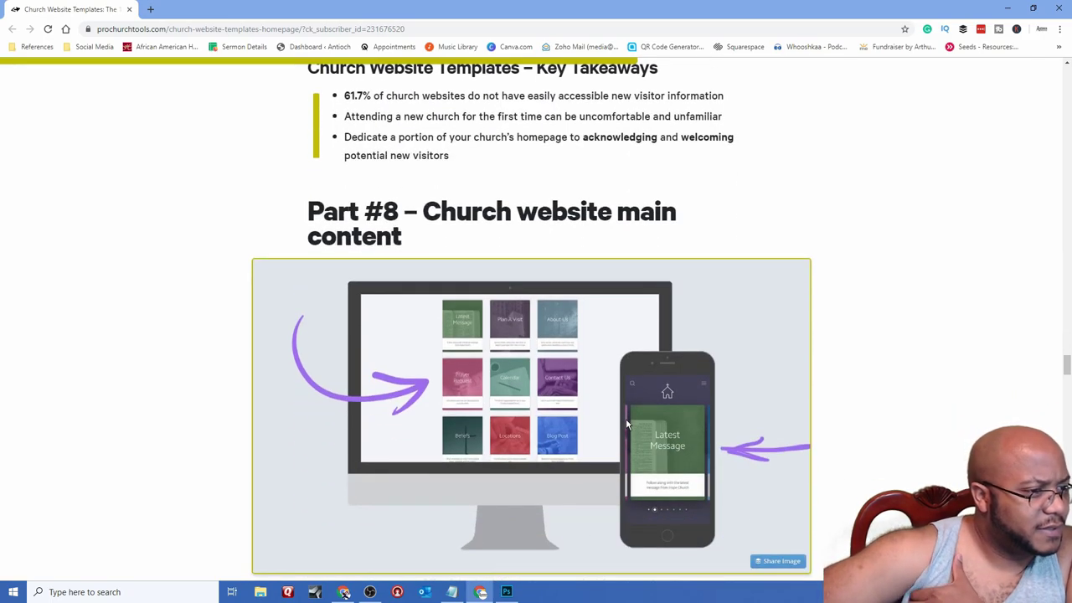
scroll(626, 425, down, 9)
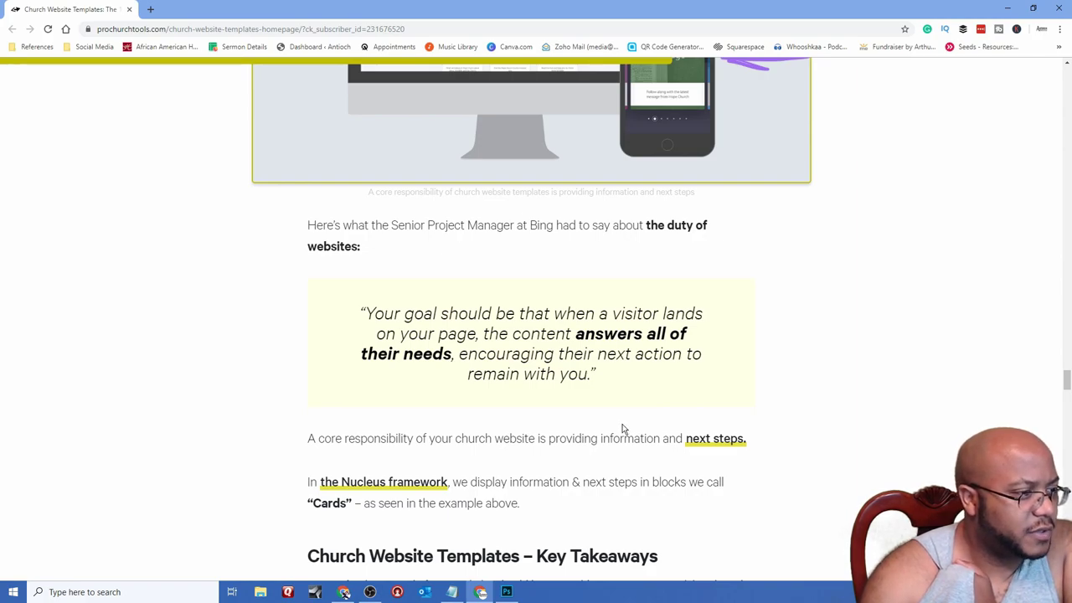
scroll(623, 427, down, 3)
scroll(623, 424, down, 3)
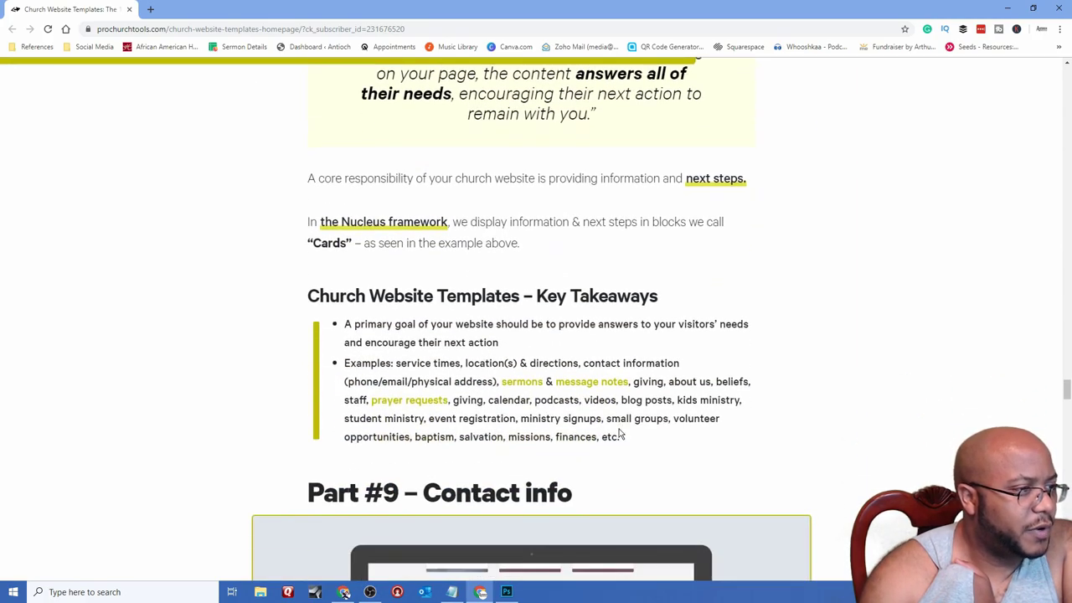